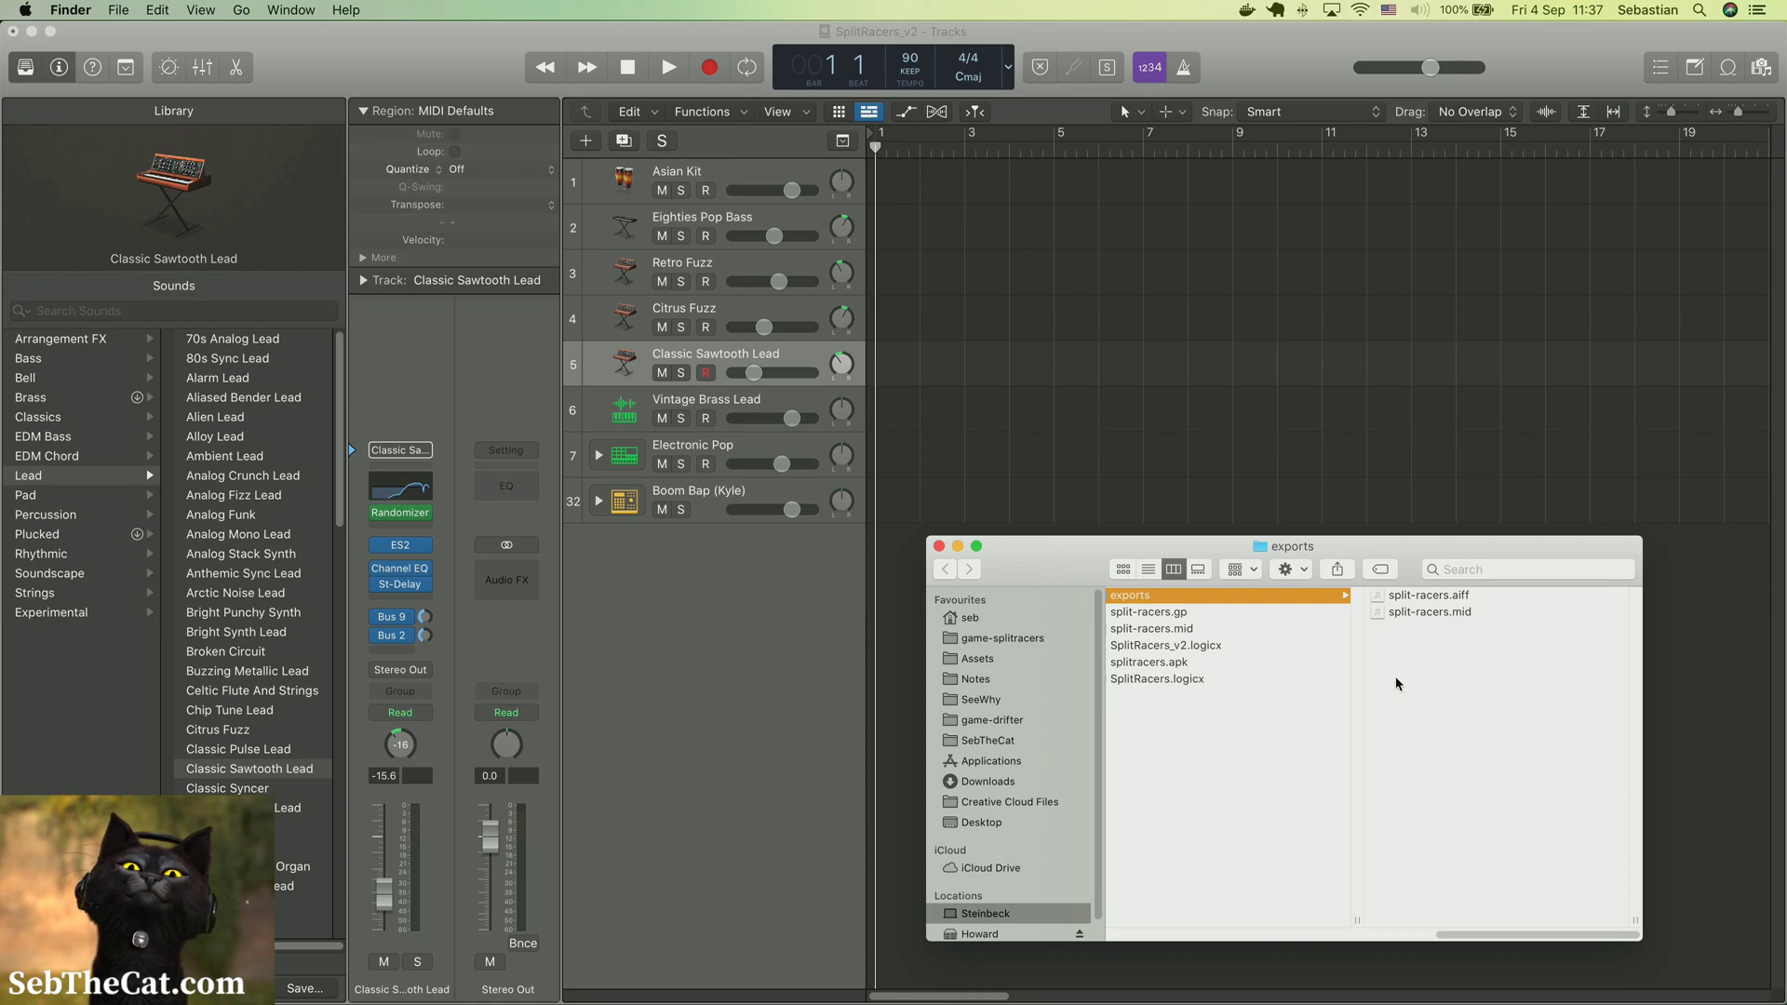
# Switch to Guitar Pro 7 and set up an audio export with normalization on and a separate file for each track
pyautogui.hotkey('ctrl', 'Up')
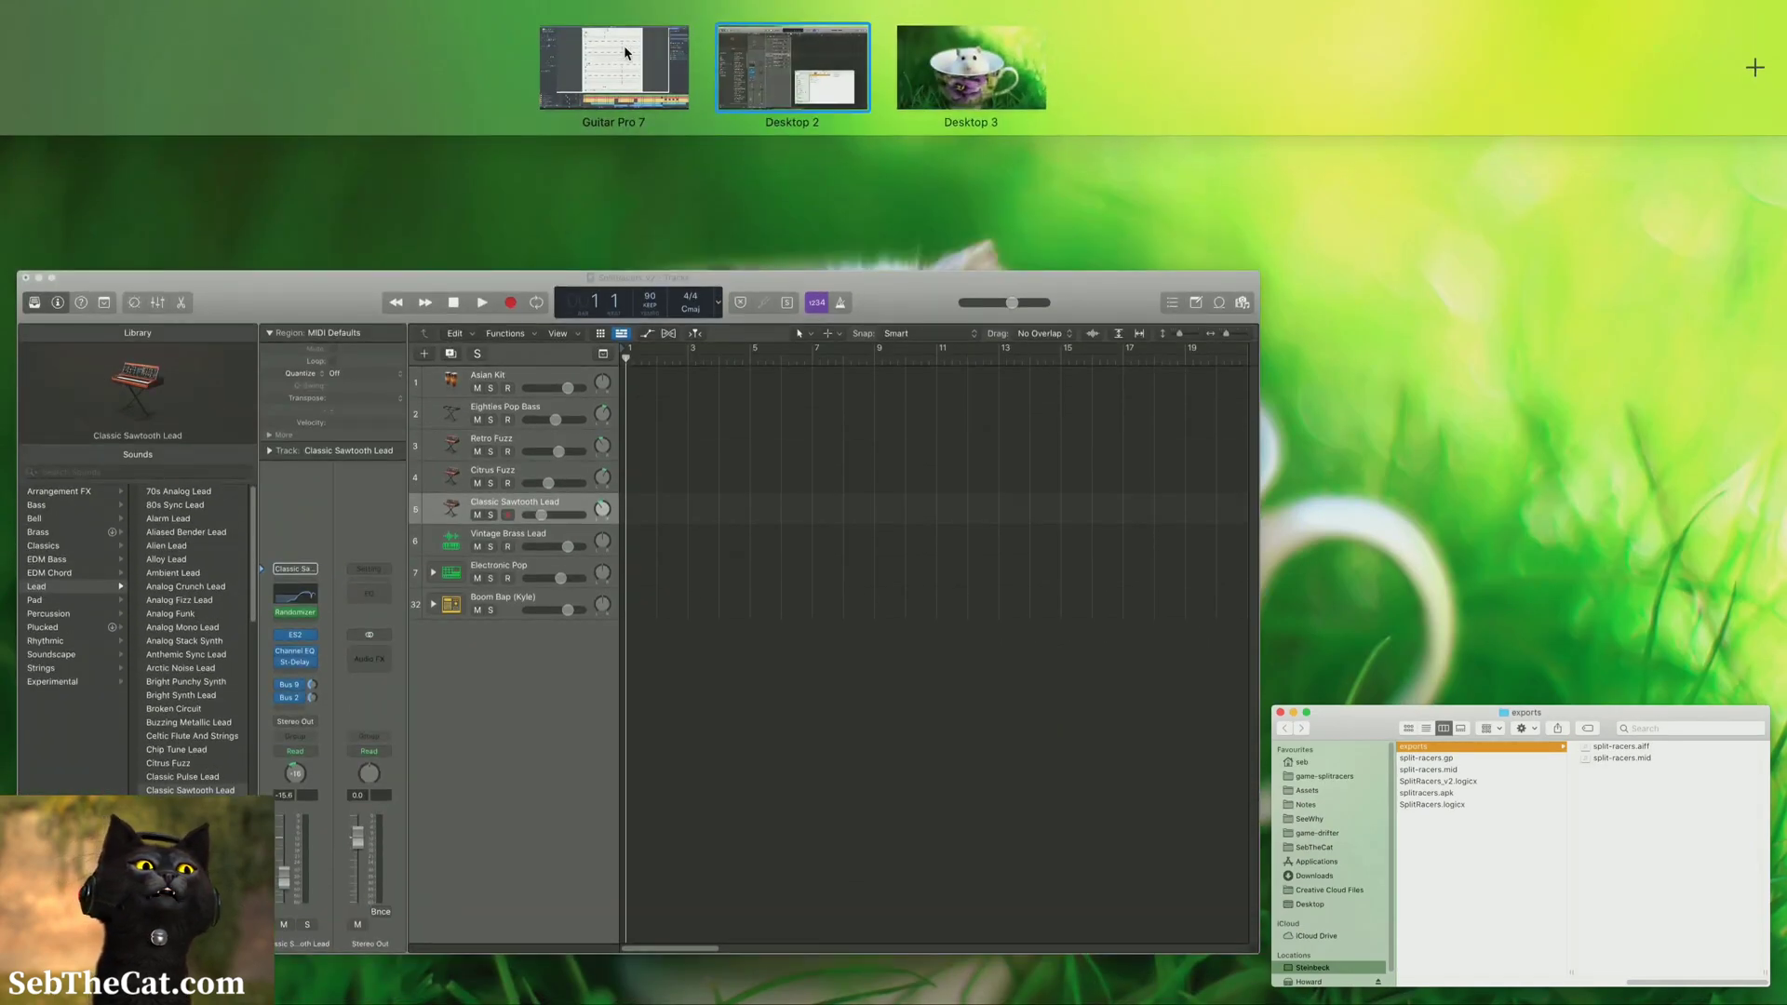
pyautogui.click(625, 53)
pyautogui.click(142, 11)
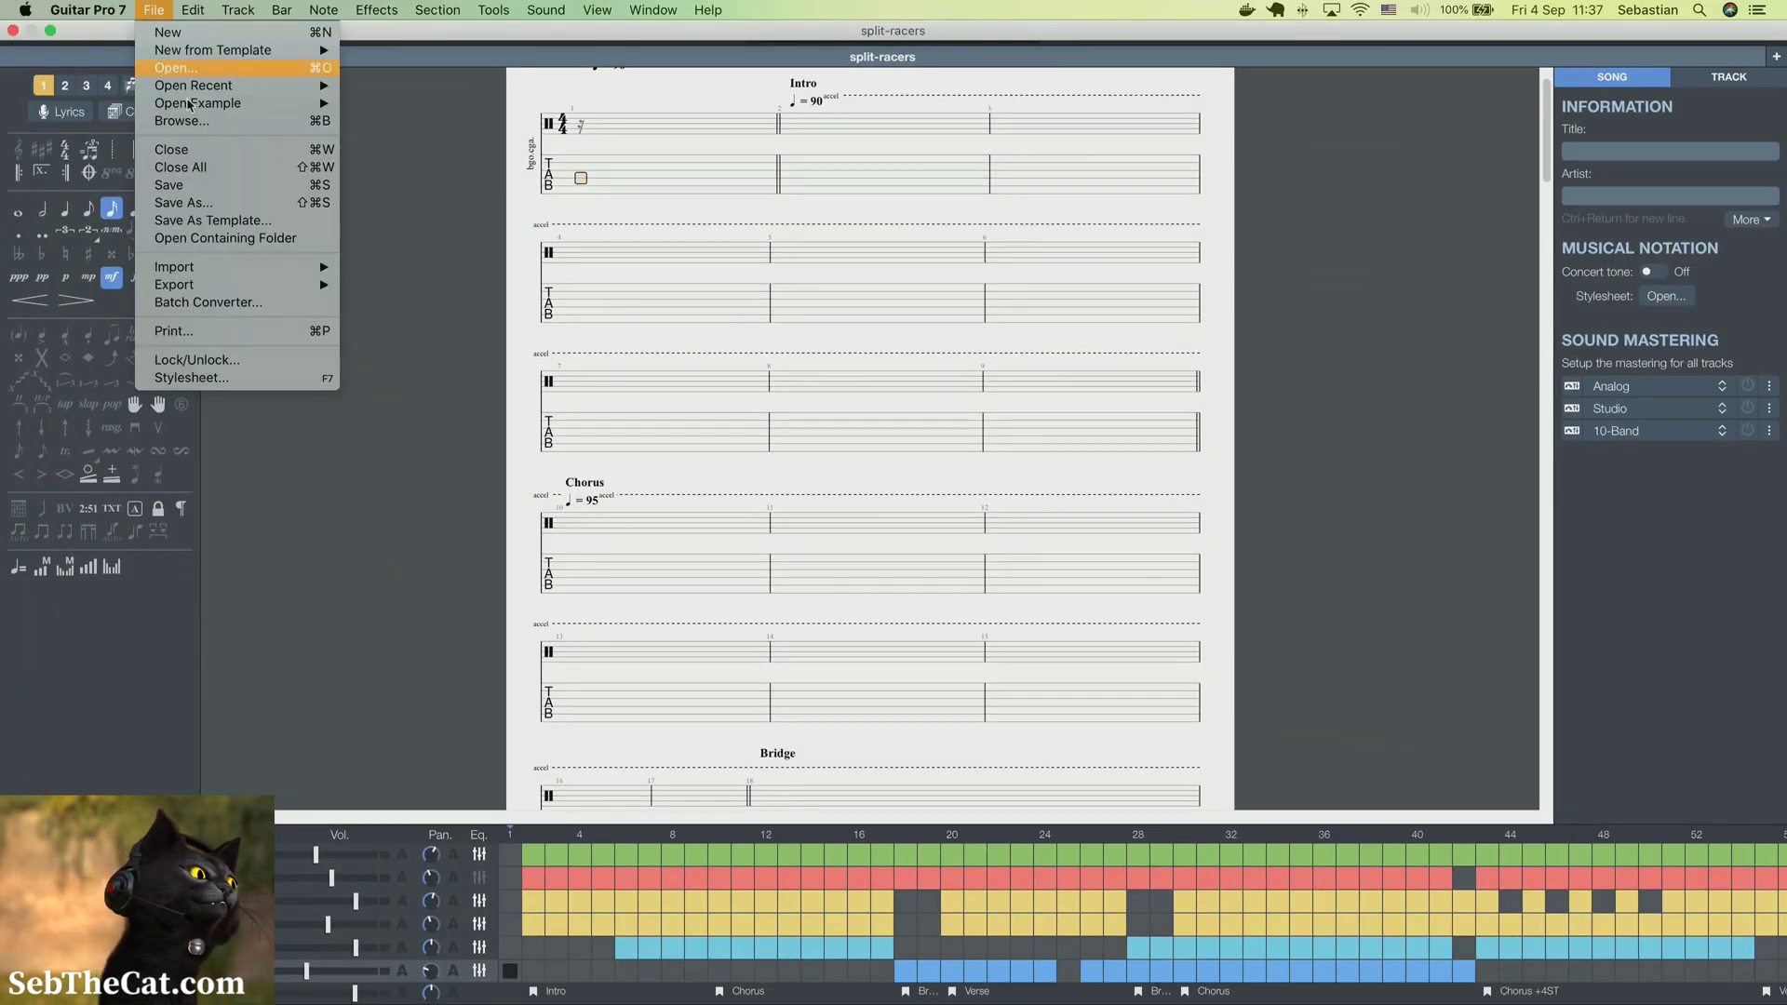
pyautogui.moveTo(186, 284)
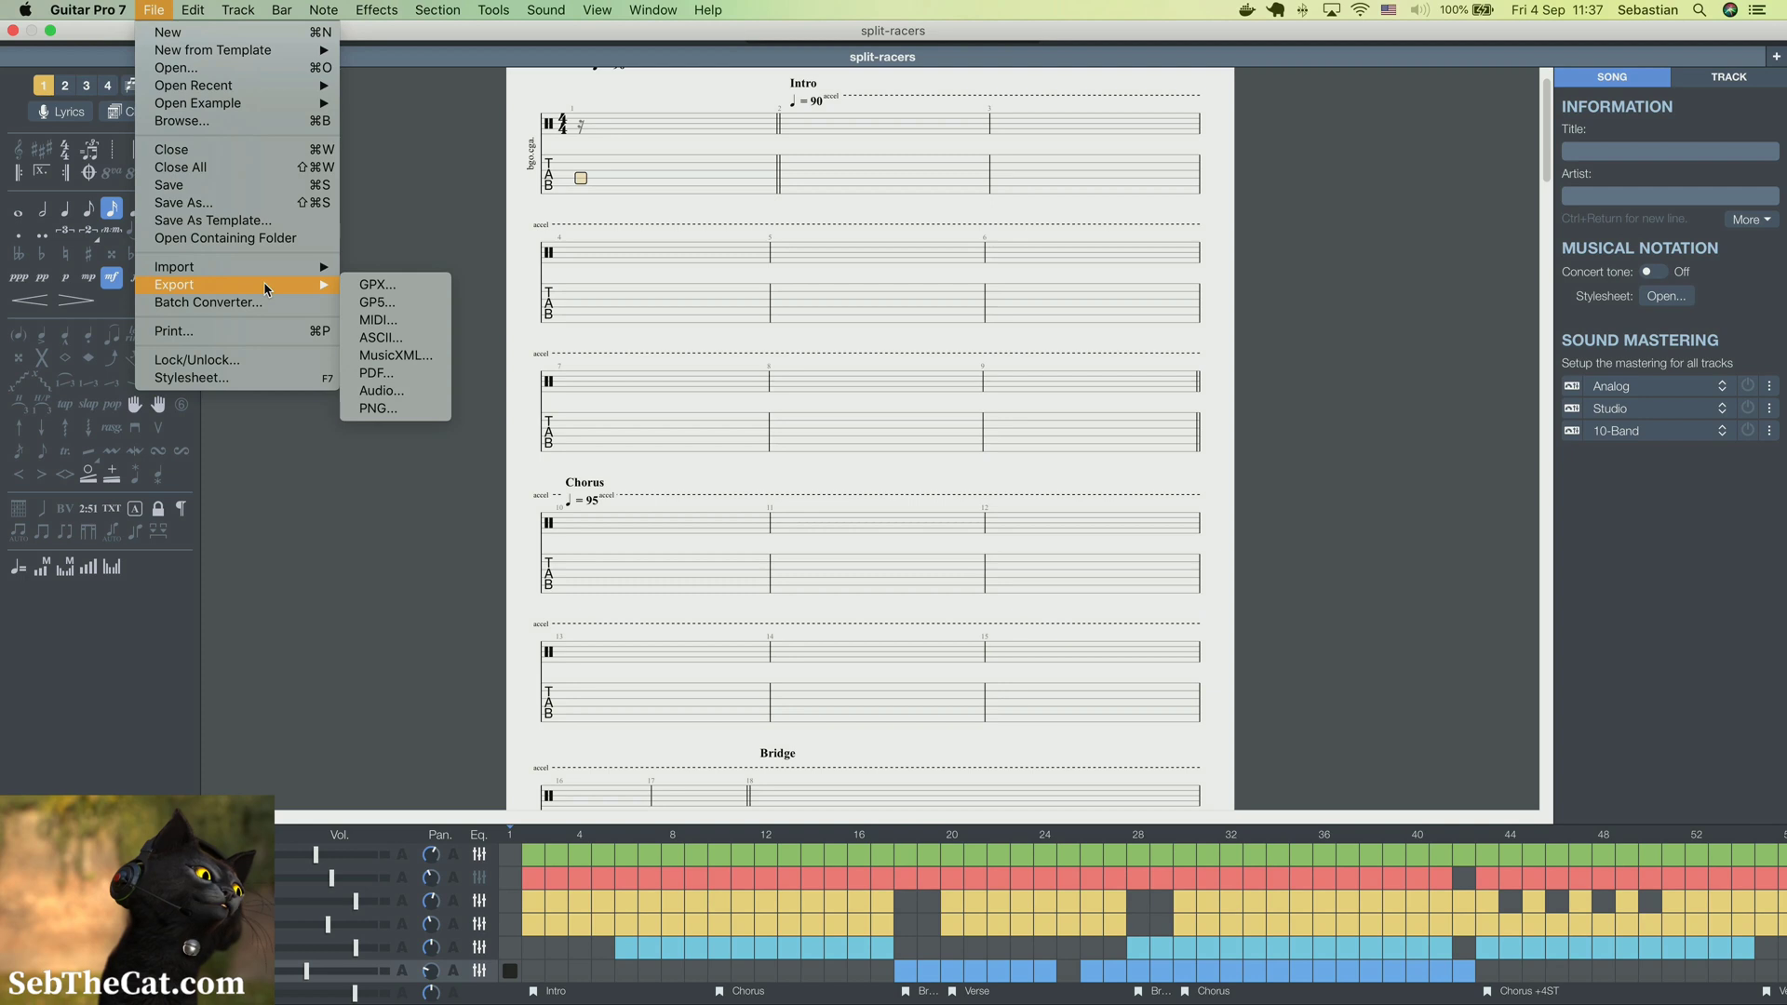
pyautogui.click(396, 390)
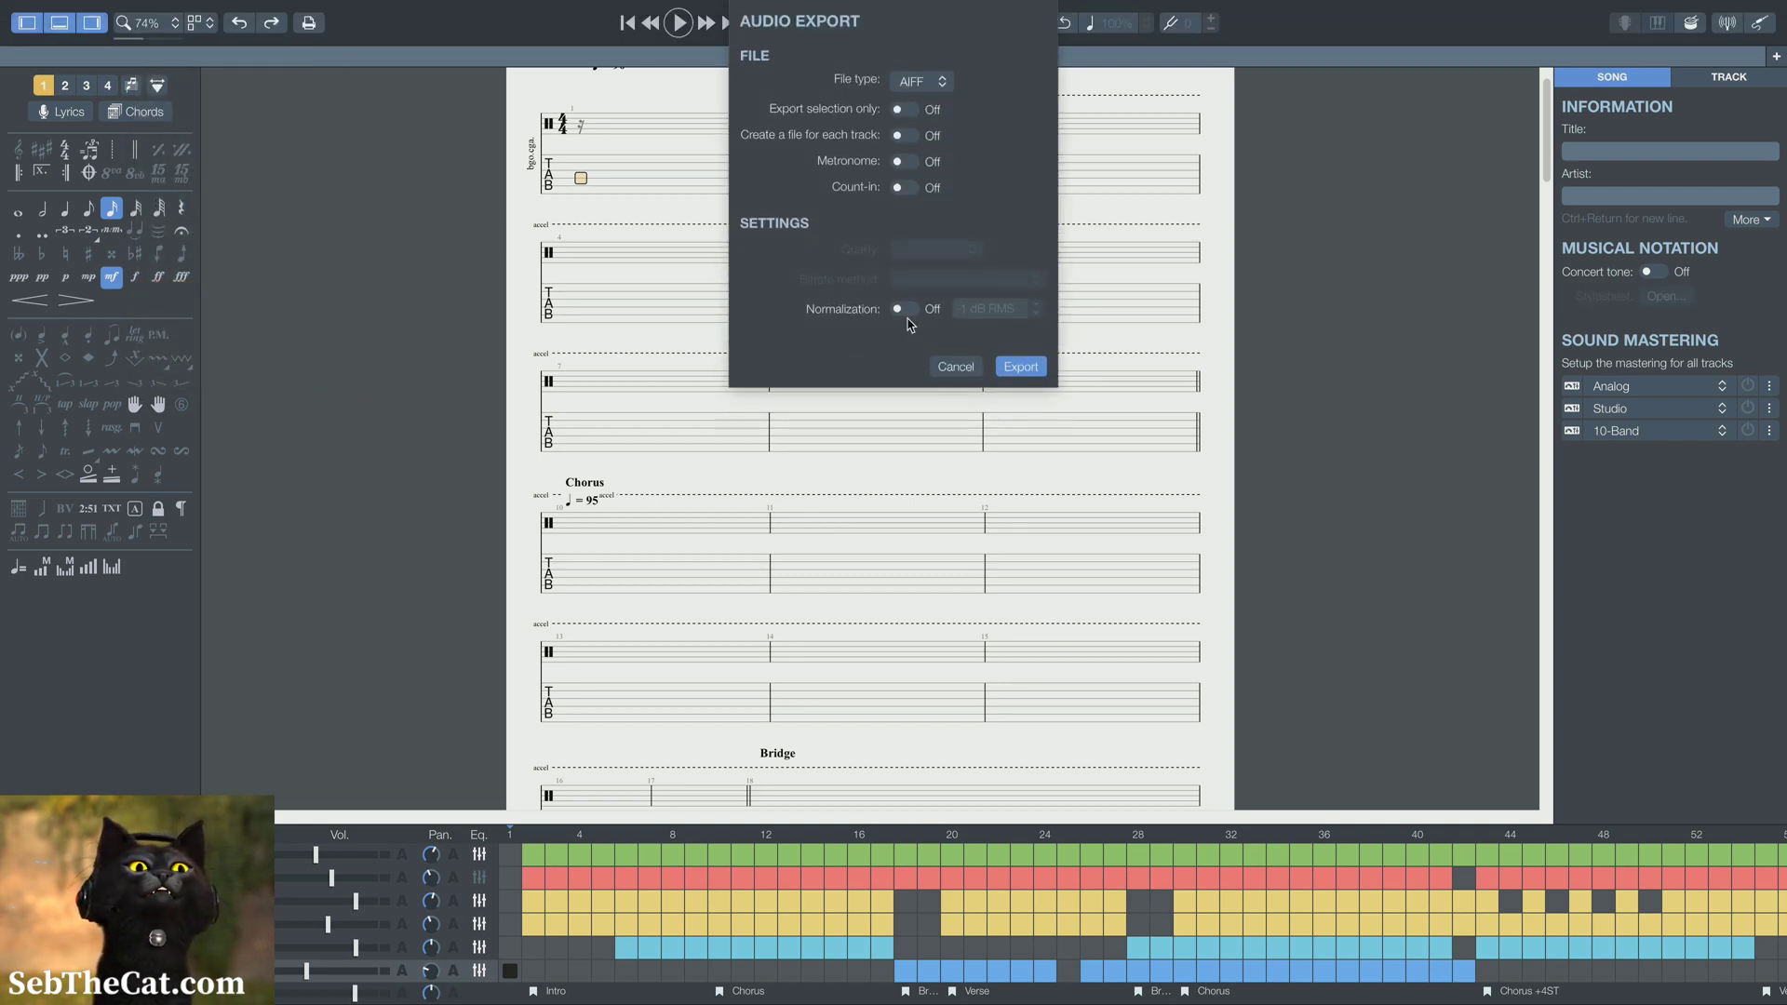
pyautogui.click(905, 309)
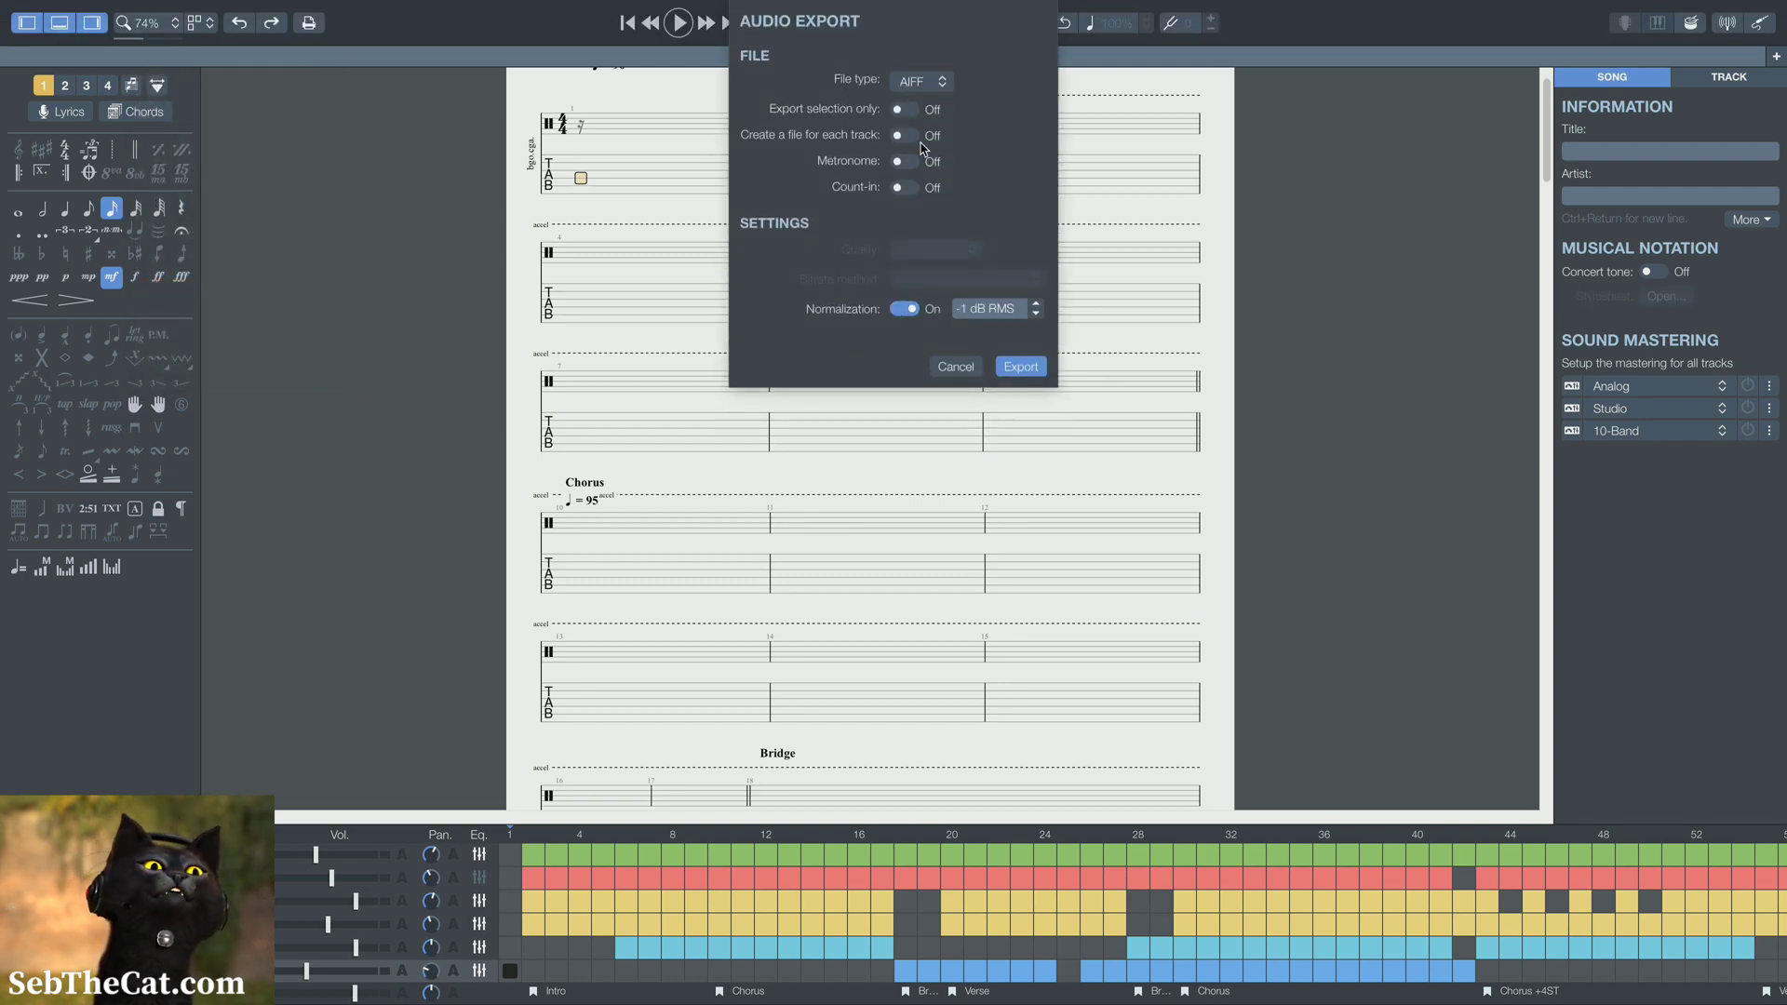
pyautogui.click(904, 135)
# Export the tracks as AIFF into the exports folder, with split-racers.aiff as the file name
pyautogui.click(1011, 370)
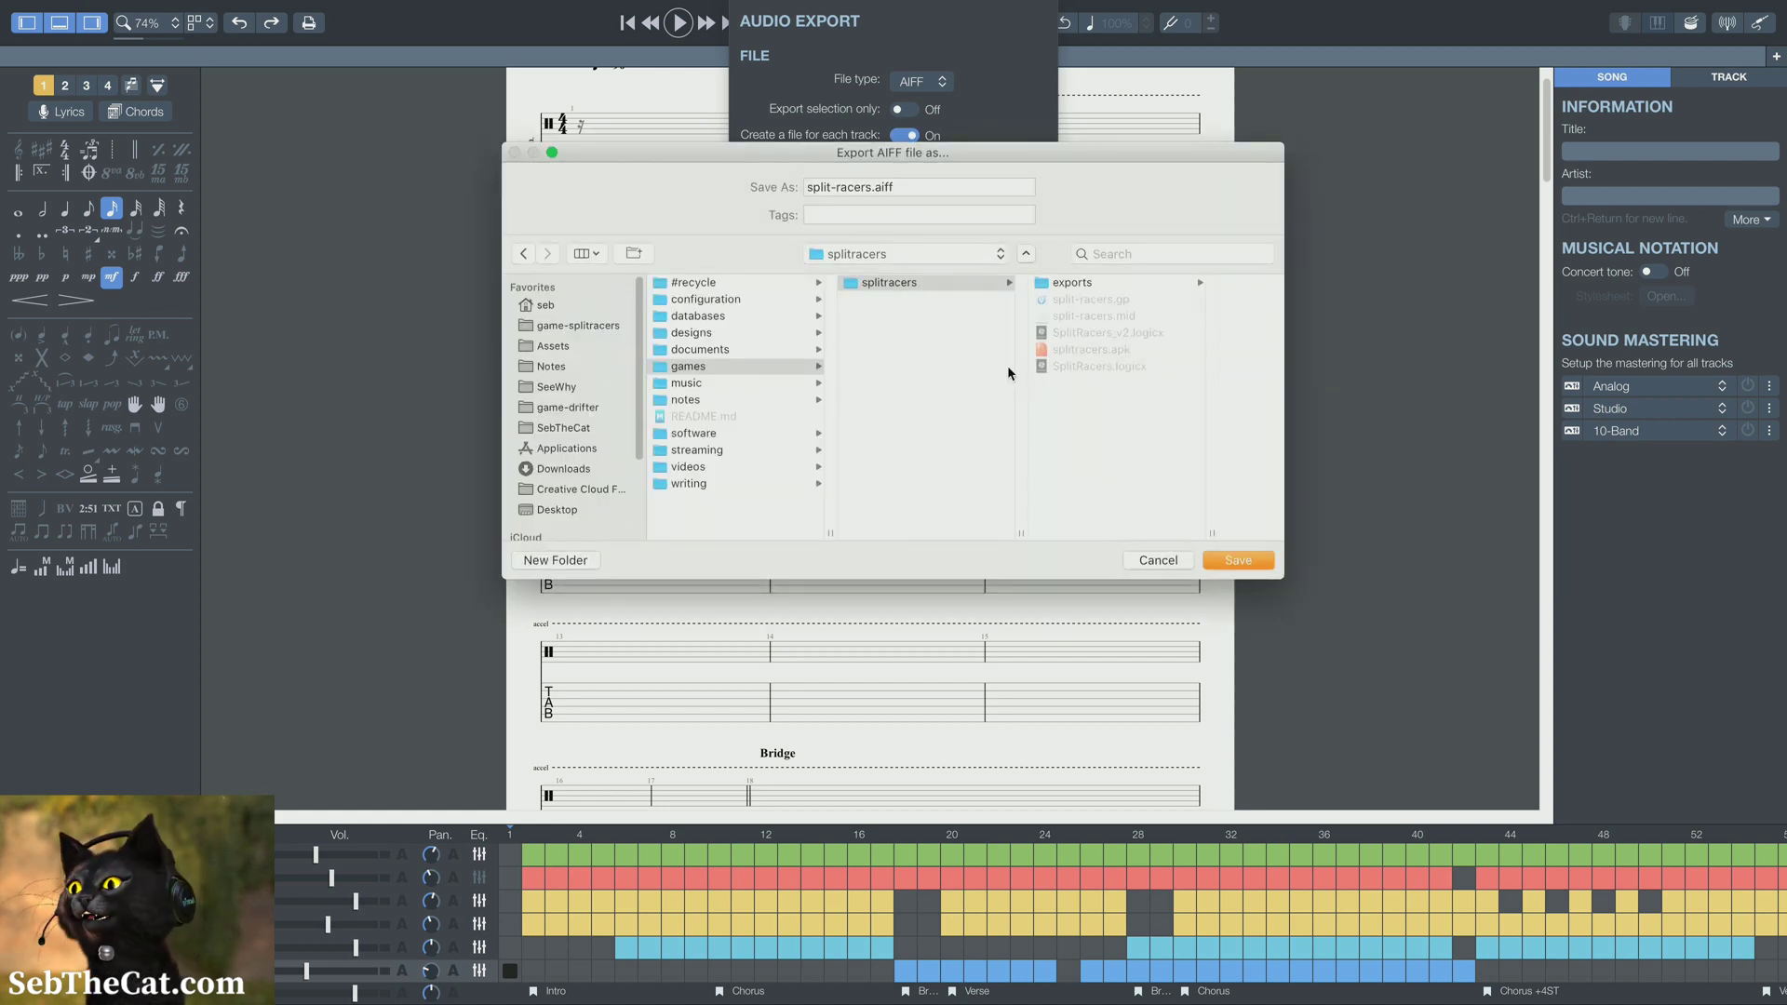
pyautogui.click(1073, 283)
pyautogui.click(1254, 564)
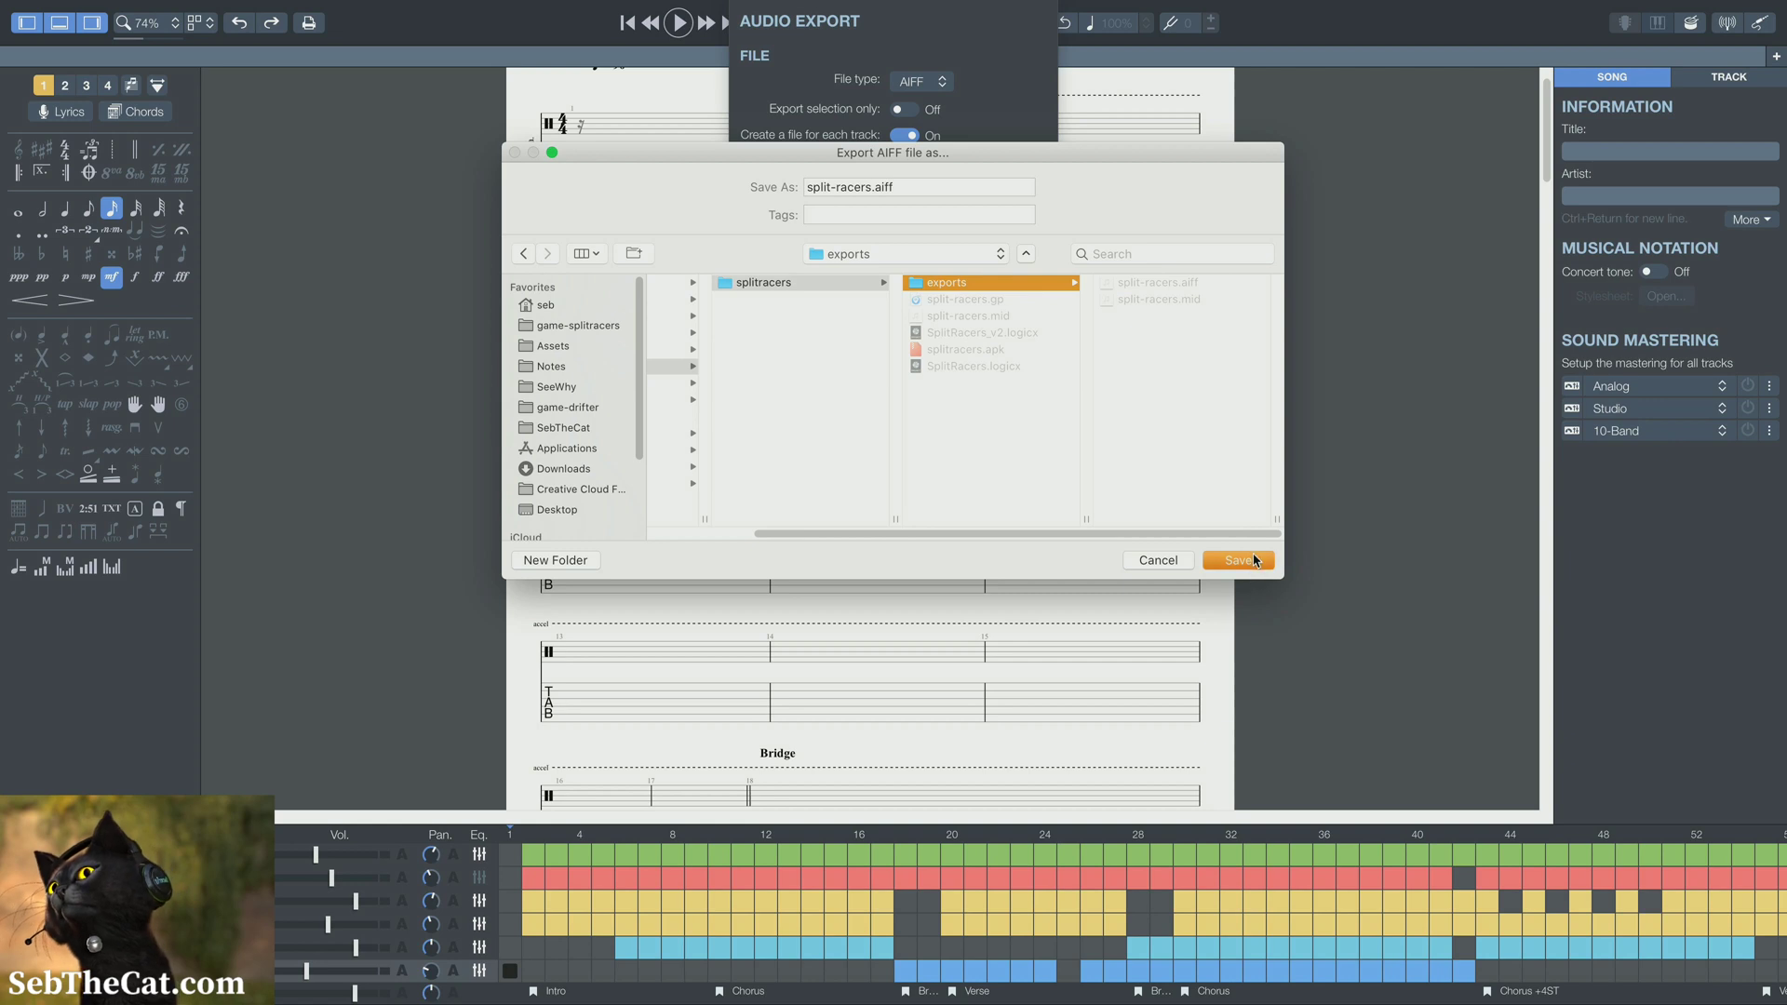
pyautogui.click(1028, 271)
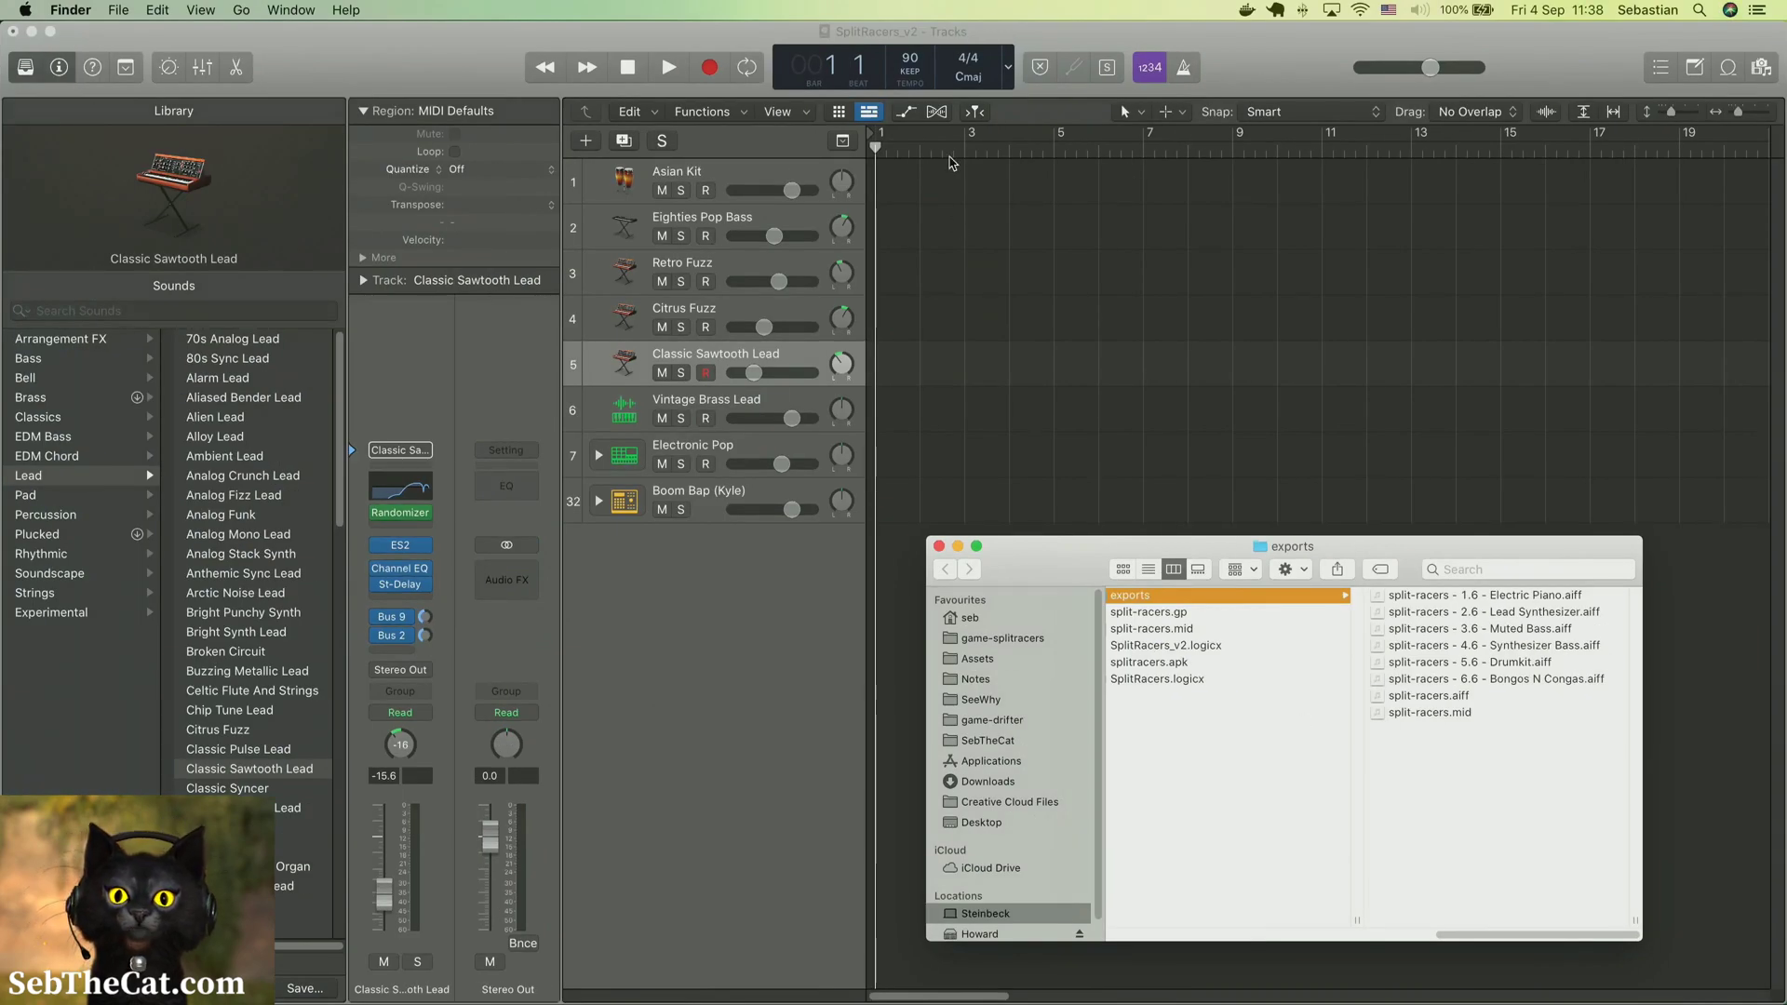
# Select split-racers.mid in the exports folder and make the Finder window shorter and wider
pyautogui.click(1441, 713)
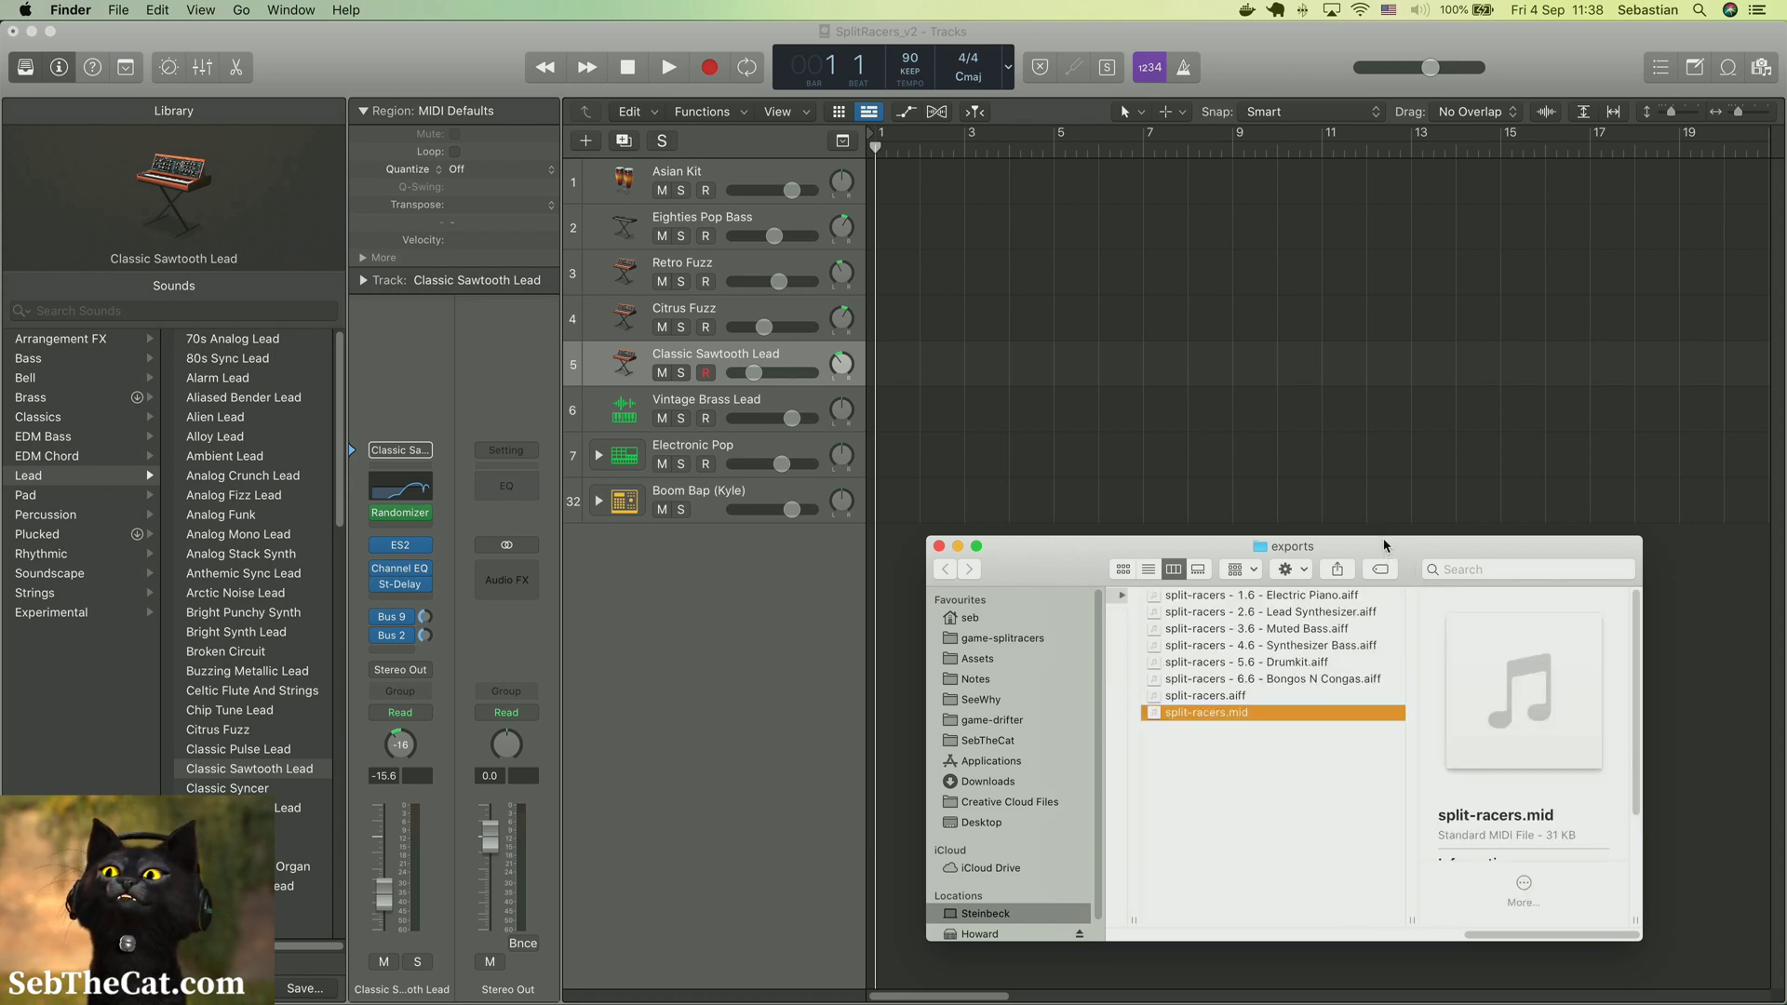
pyautogui.moveTo(1383, 536); pyautogui.dragTo(1384, 679)
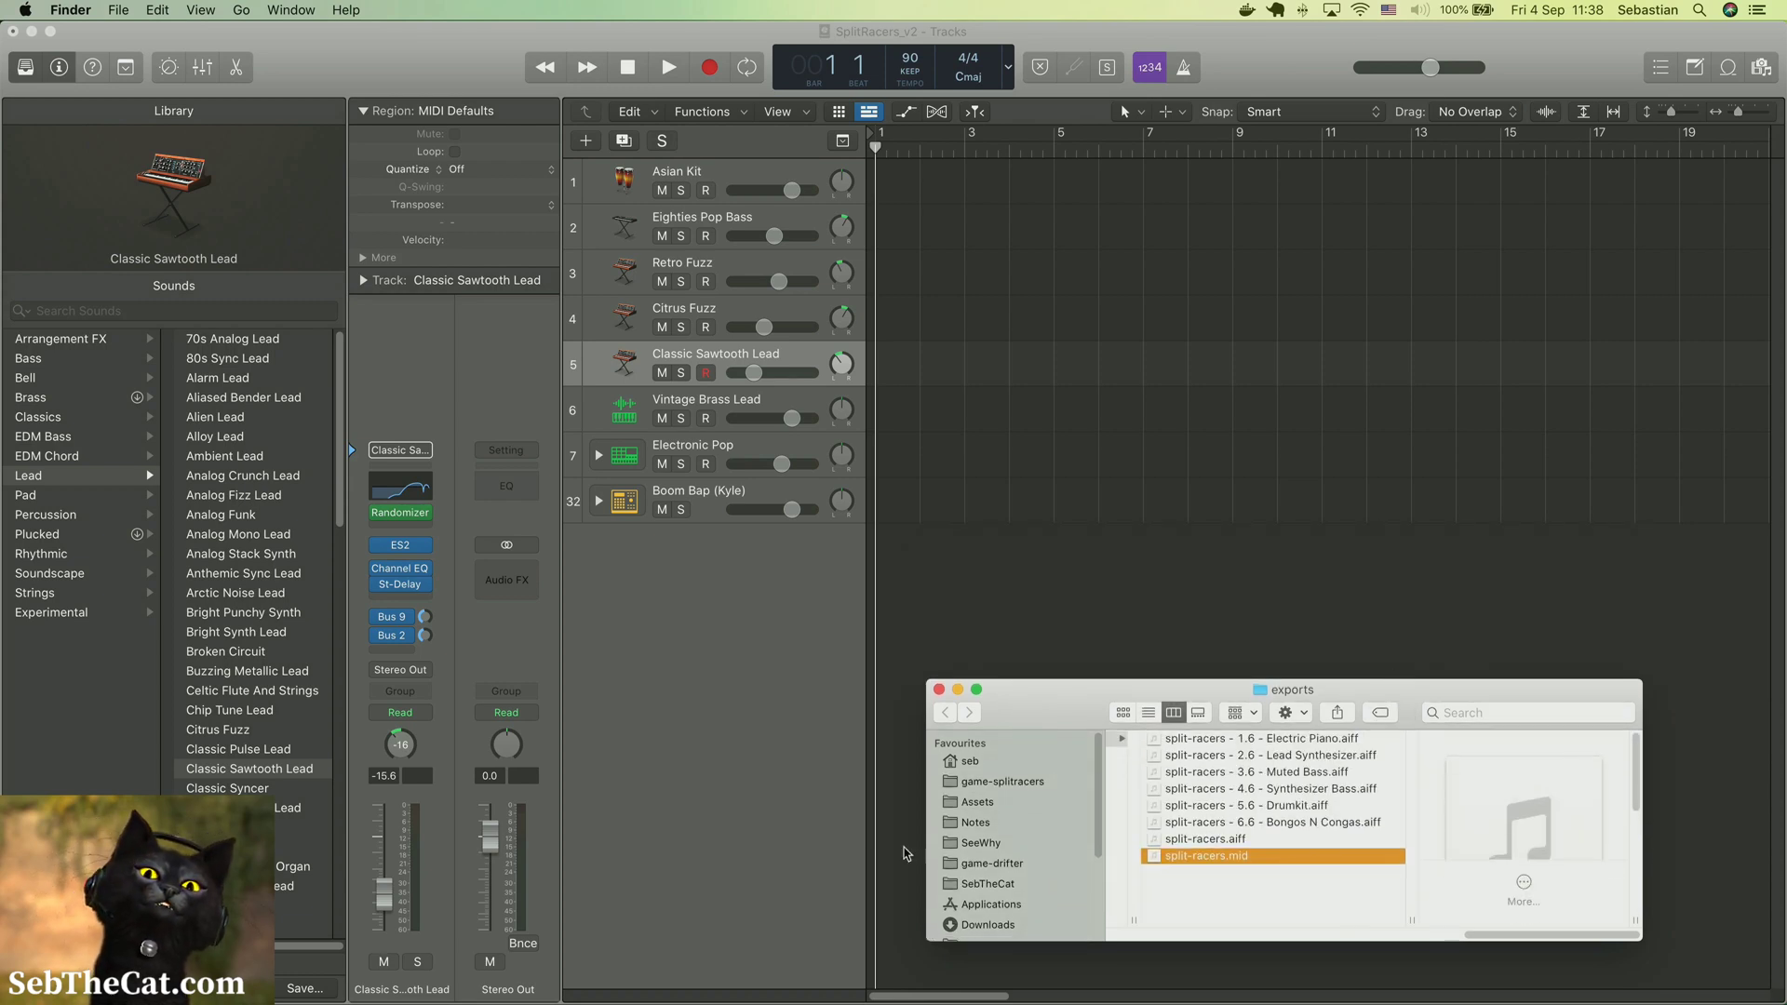
pyautogui.moveTo(928, 849); pyautogui.dragTo(394, 849)
# Bring the SplitRacers_v2 project forward in Logic Pro X and hide its Library to widen the tracks area
pyautogui.click(19, 65)
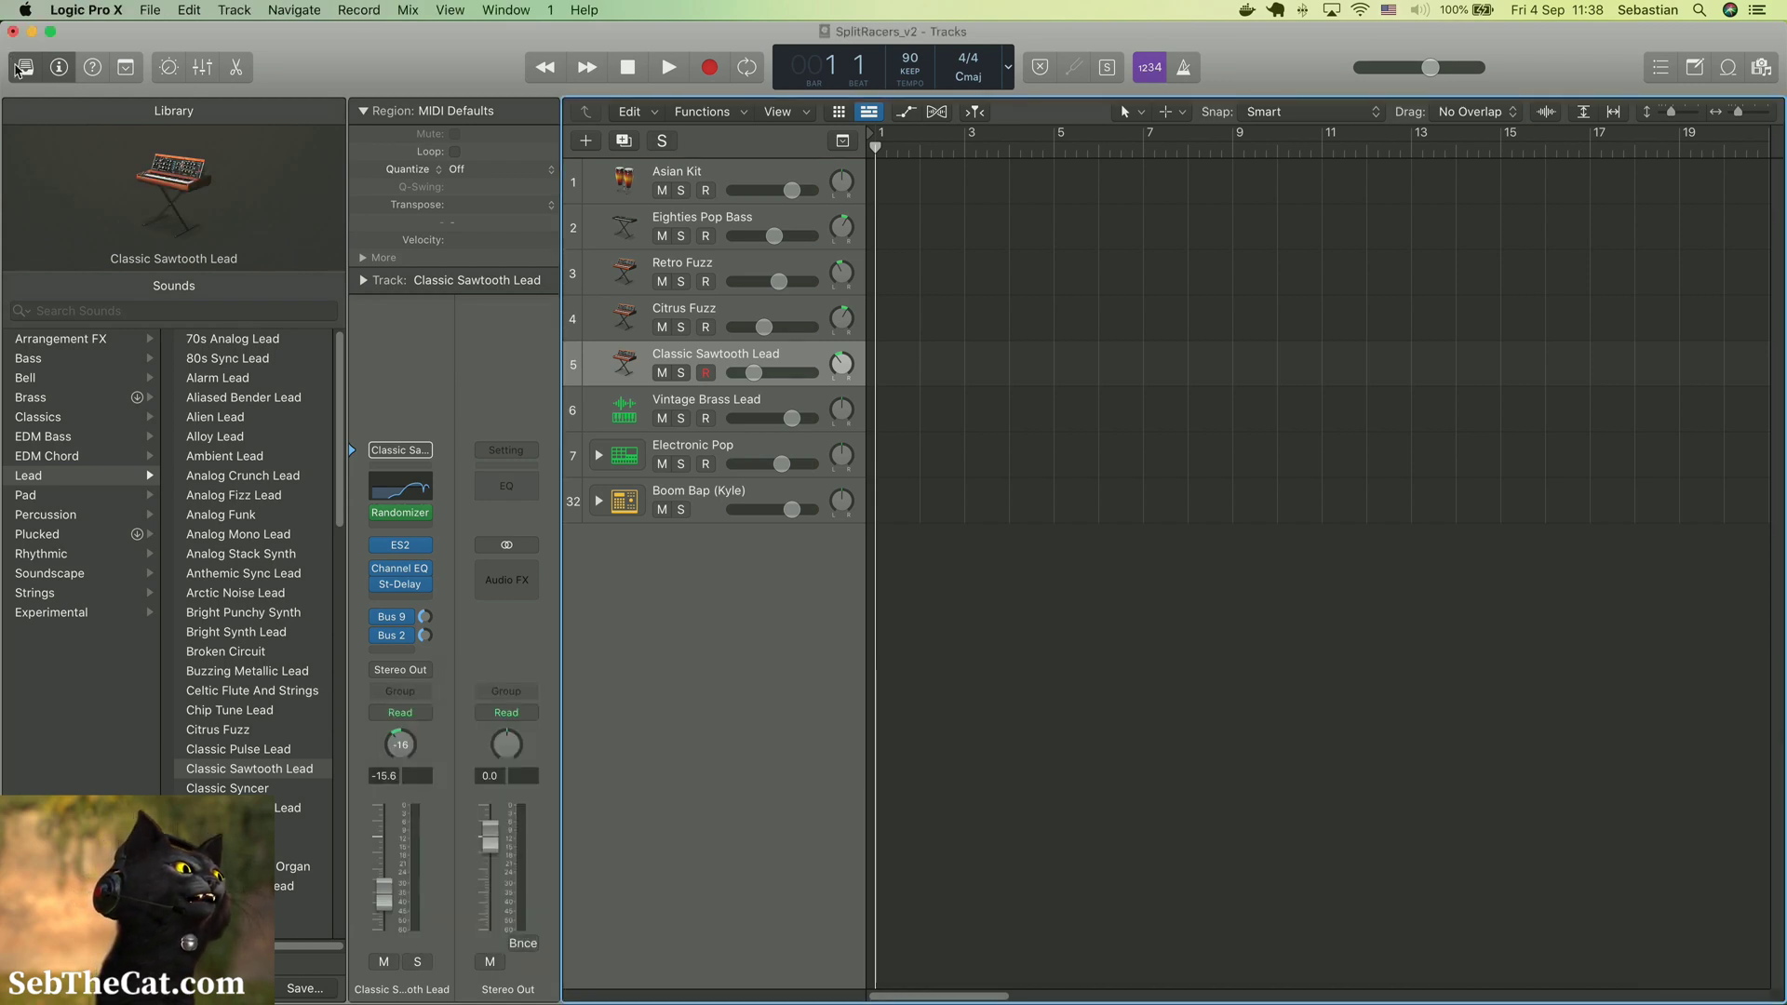
pyautogui.click(22, 68)
pyautogui.click(50, 32)
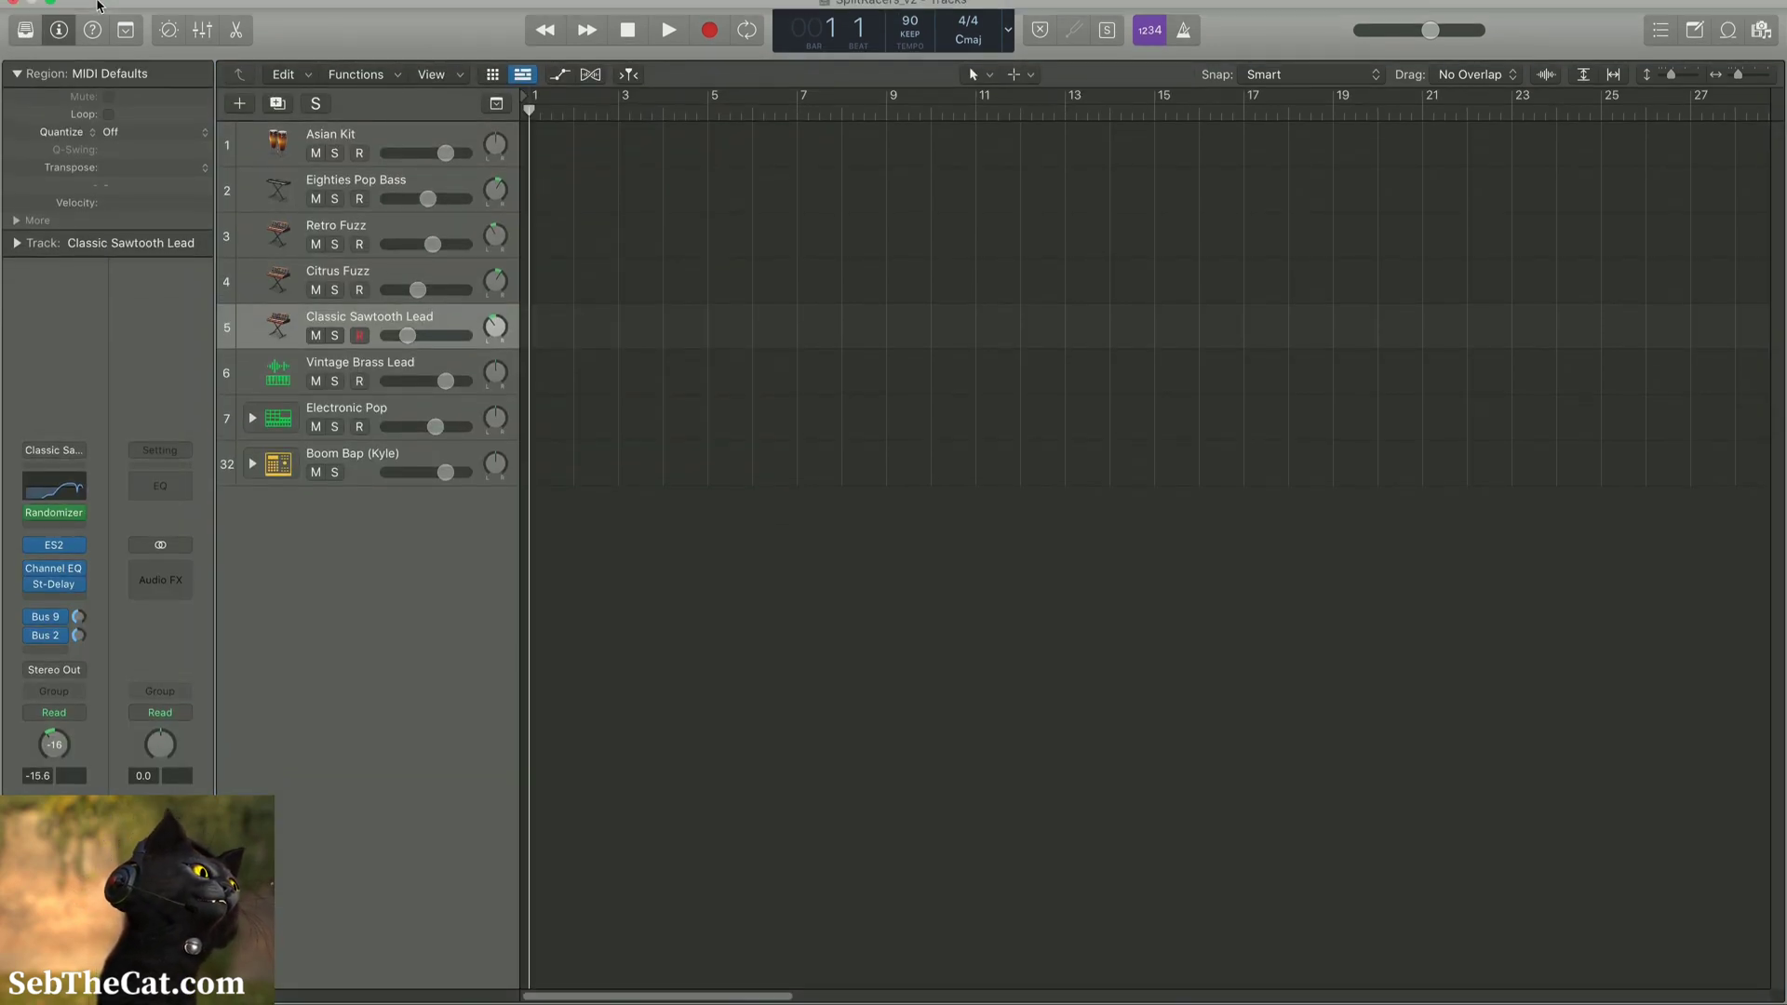
pyautogui.click(50, 31)
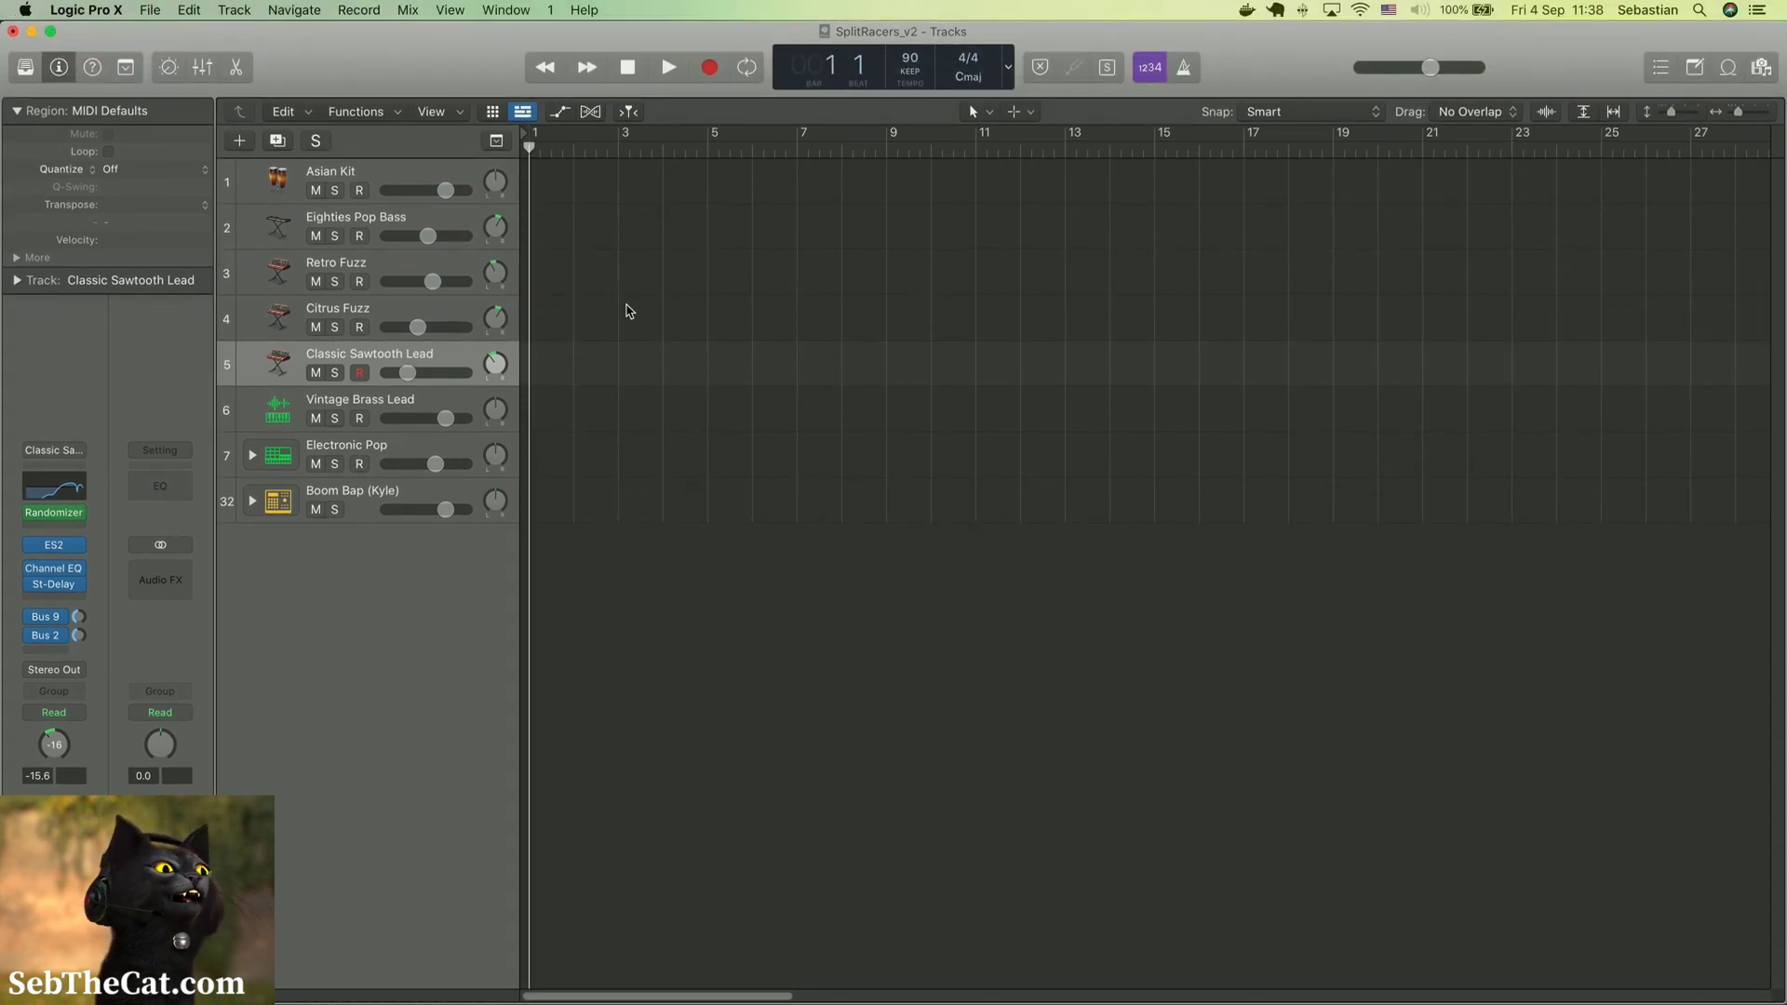
# Import split-racers.mid from the exports folder at bar 1 below the existing tracks, including its tempo information
pyautogui.hotkey('ctrl', 'Up')
pyautogui.click(1103, 838)
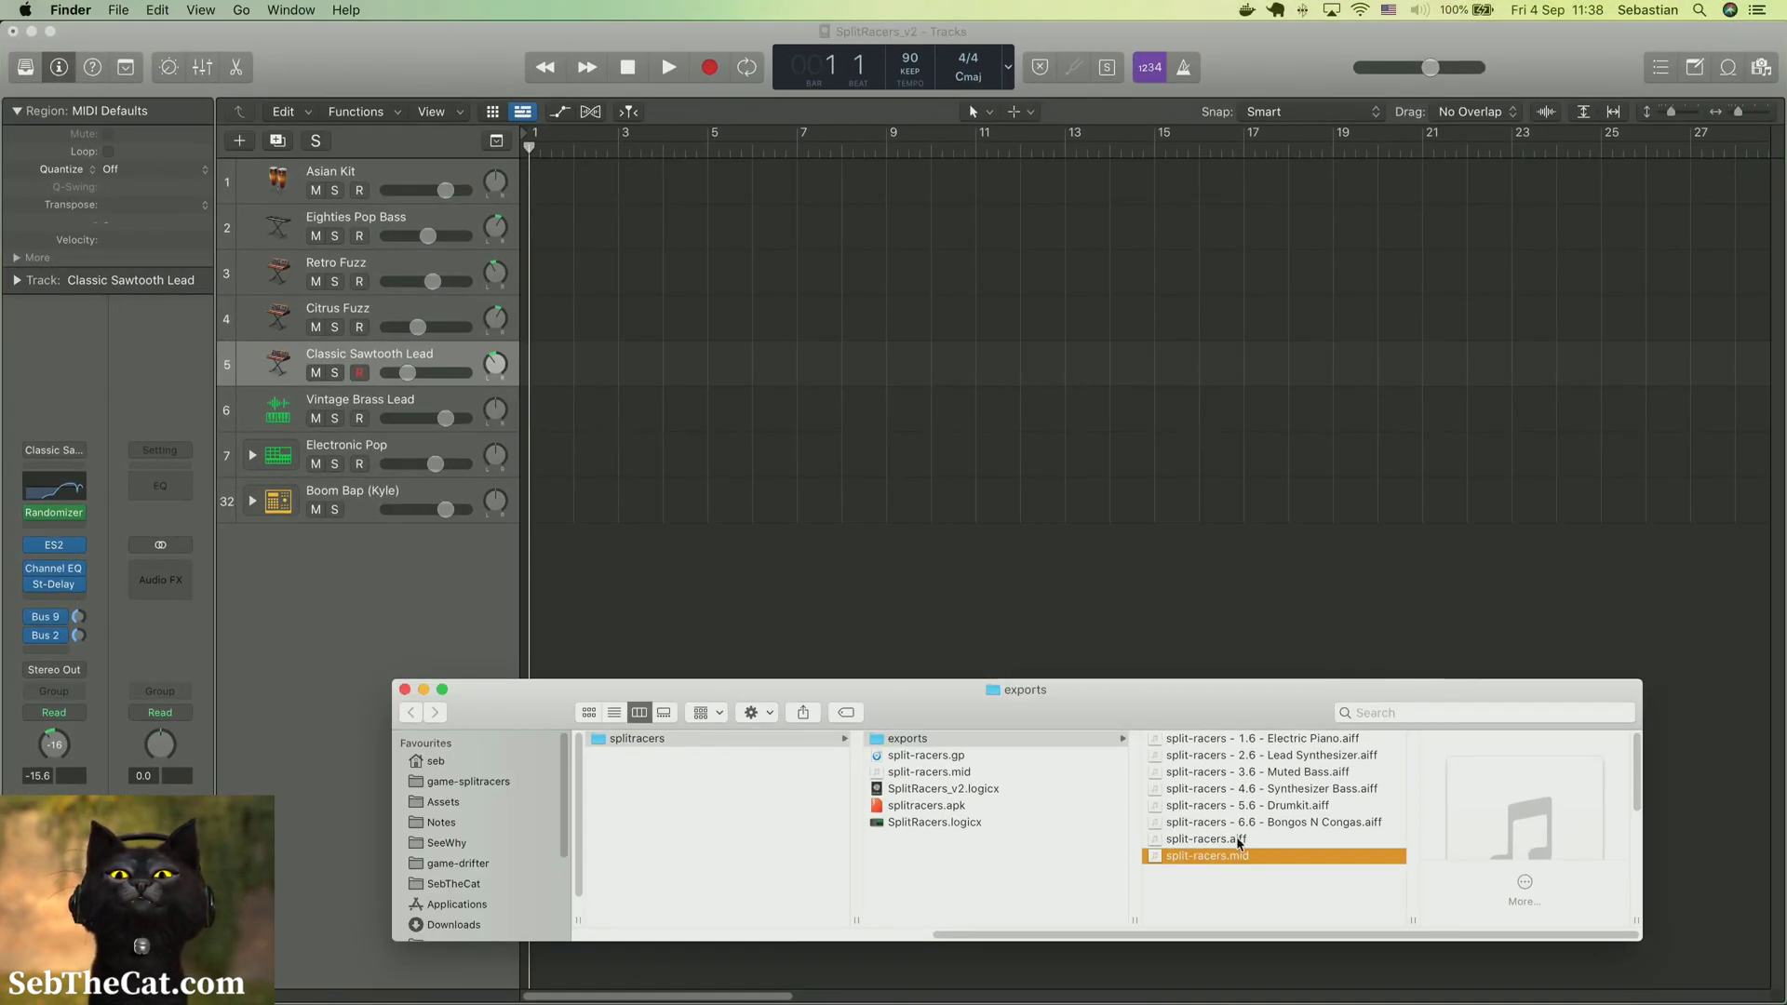
pyautogui.moveTo(1201, 856); pyautogui.dragTo(532, 553)
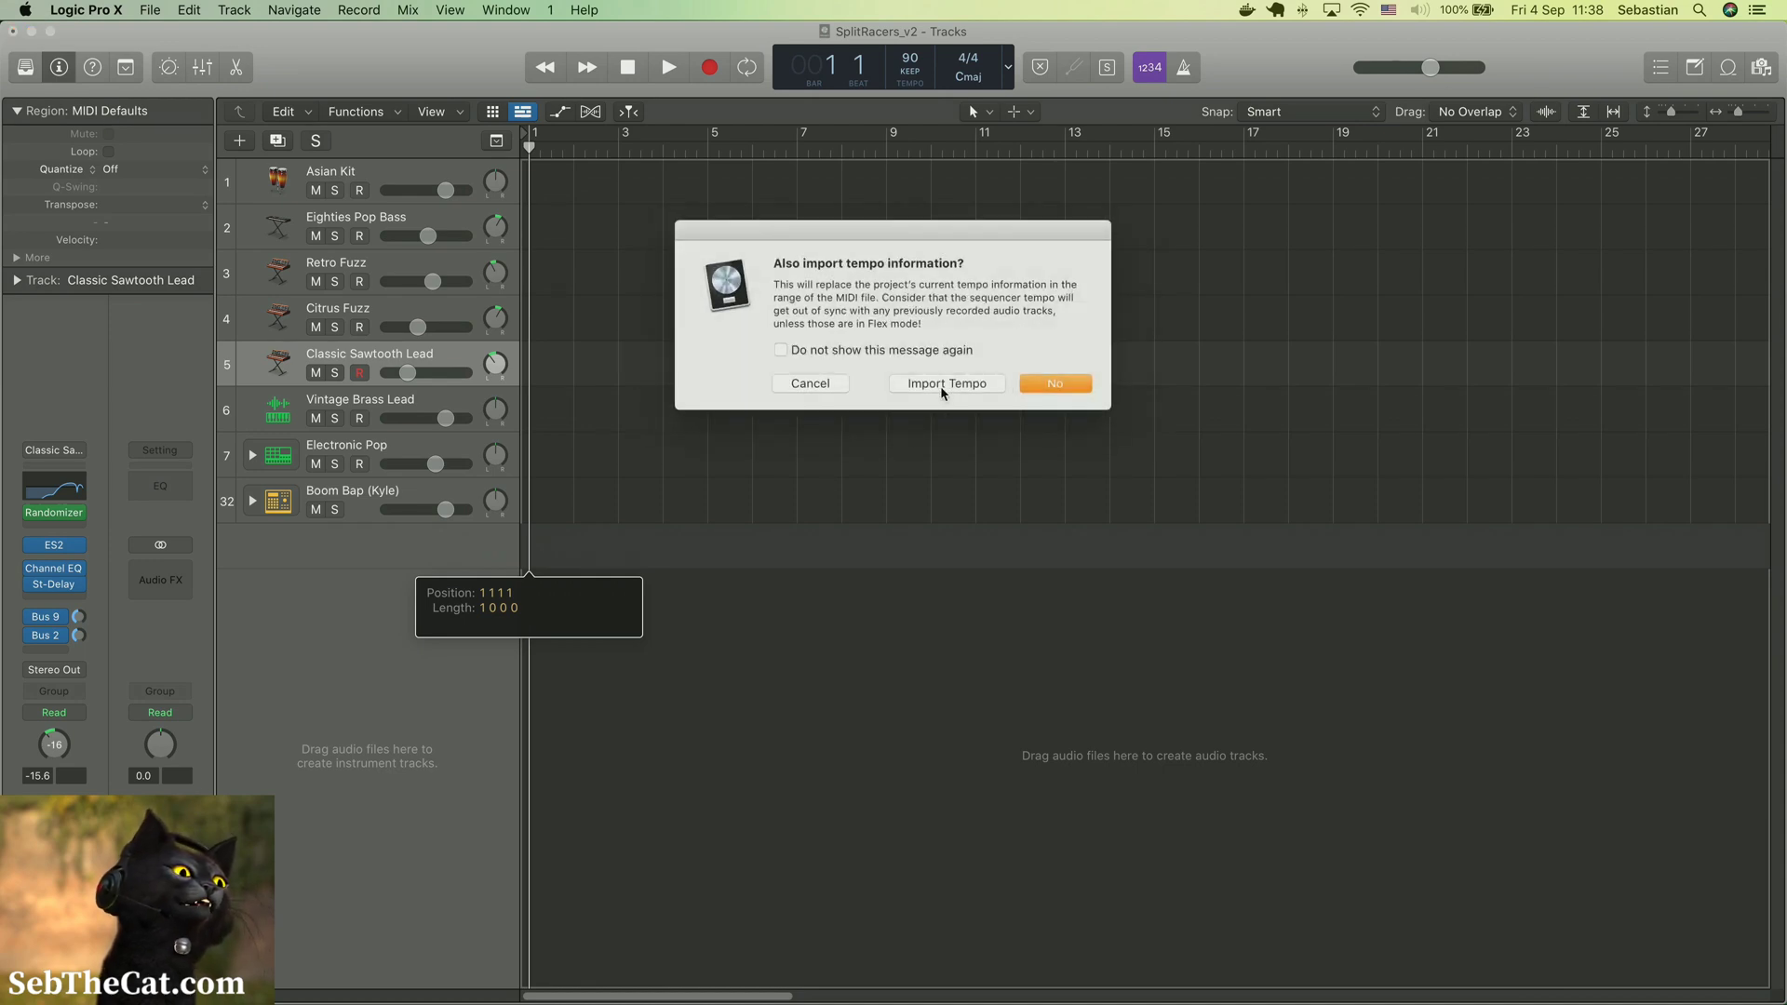
pyautogui.click(943, 383)
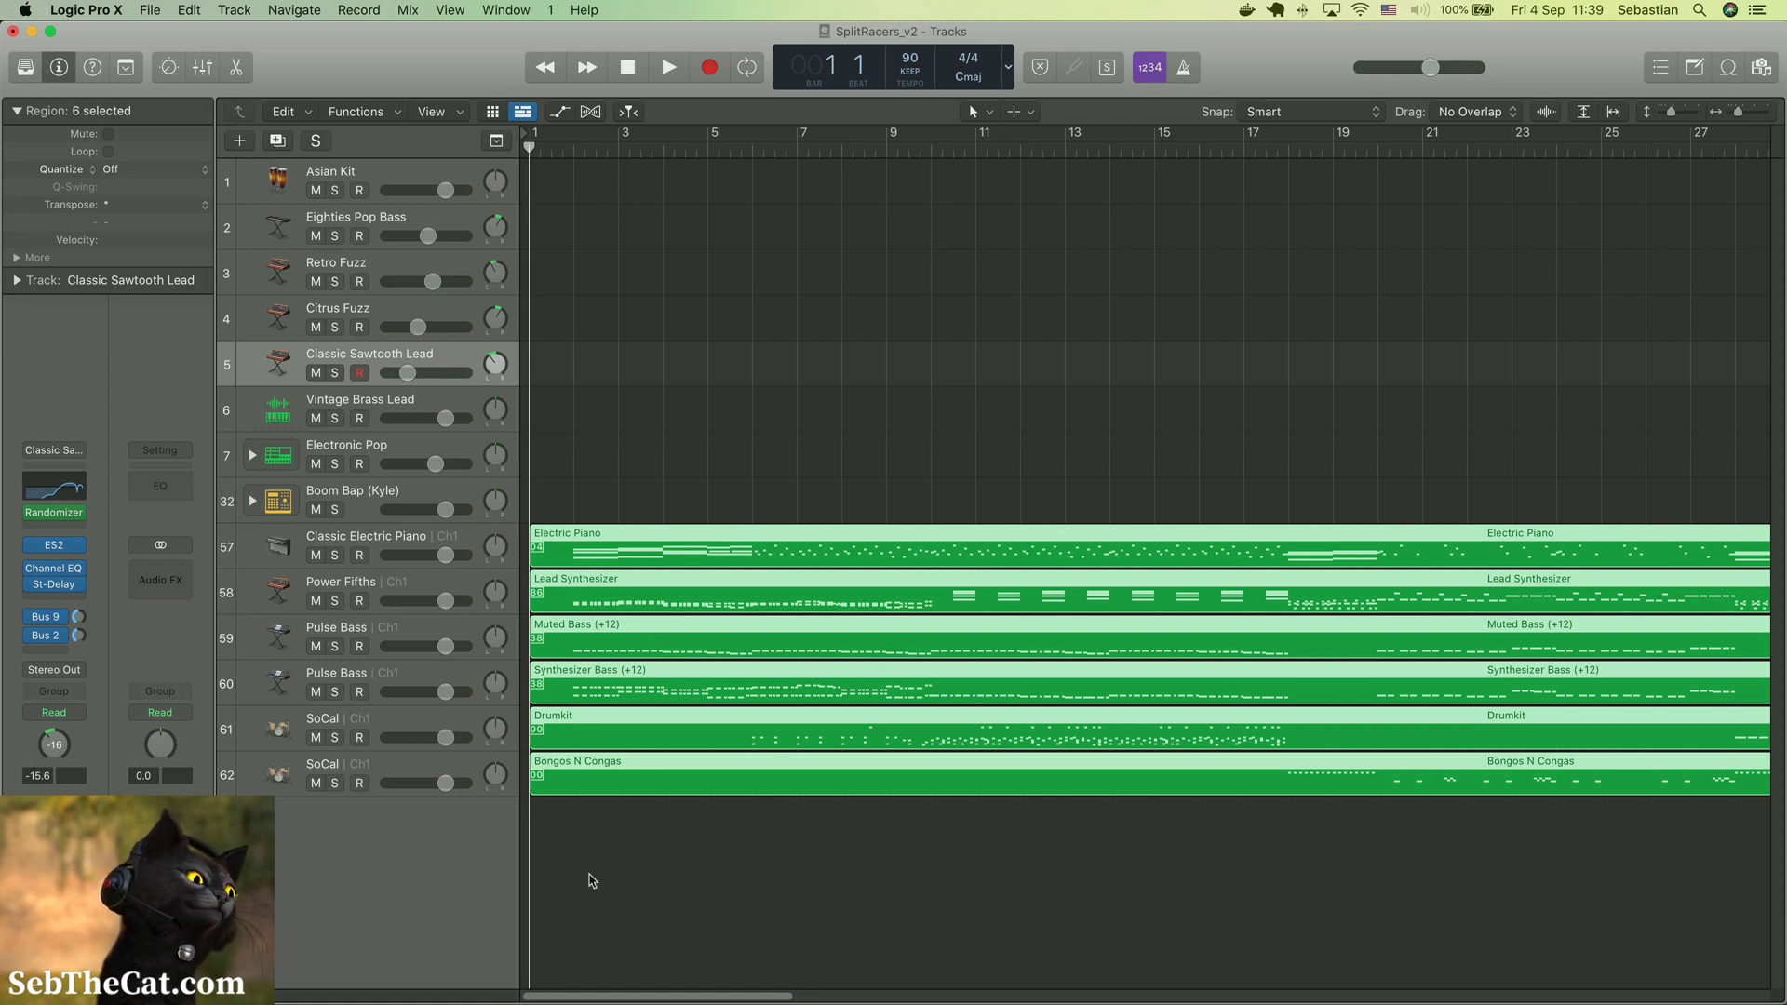
# Delete all imported MIDI regions, and undo both that deletion and the MIDI import
pyautogui.moveTo(588, 881); pyautogui.dragTo(656, 549)
pyautogui.press('Delete')
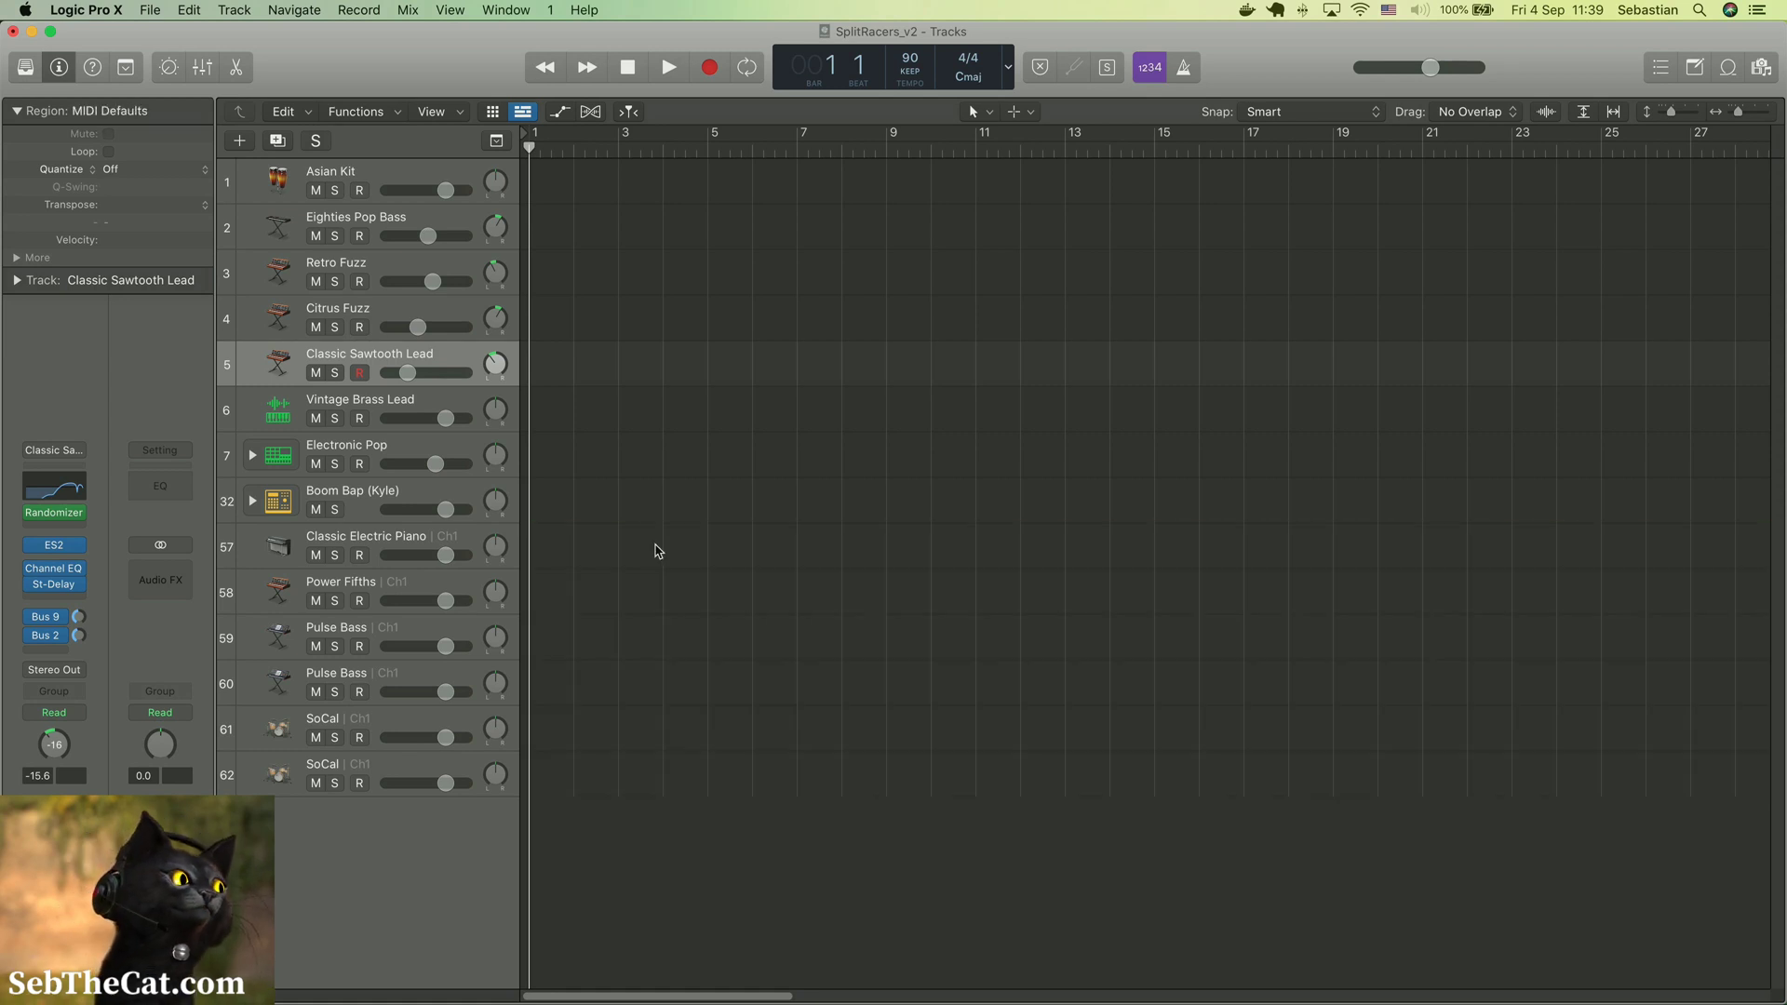
pyautogui.press('super+z')
pyautogui.press('super+z')
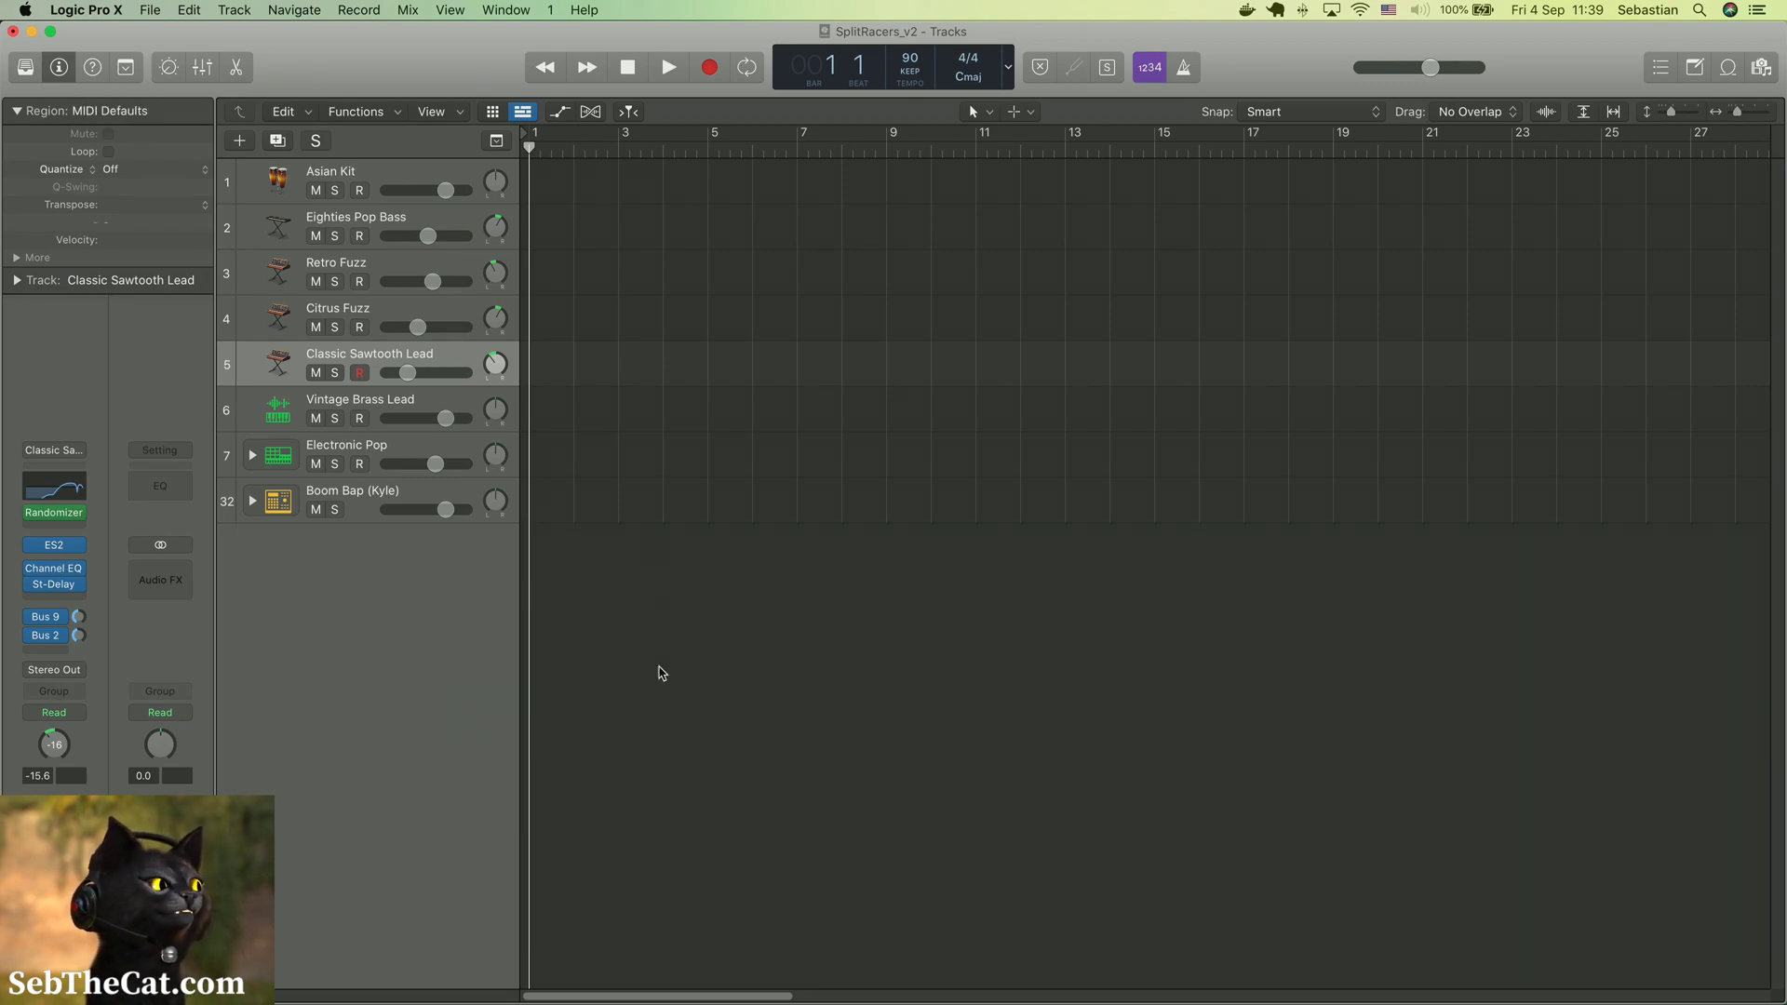
# Switch to Guitar Pro 7 and examine the tempo markings of the Electric Piano track from the bar 30 chorus back to the intro
pyautogui.hotkey('ctrl', 'Right')
pyautogui.hotkey('ctrl', 'Up')
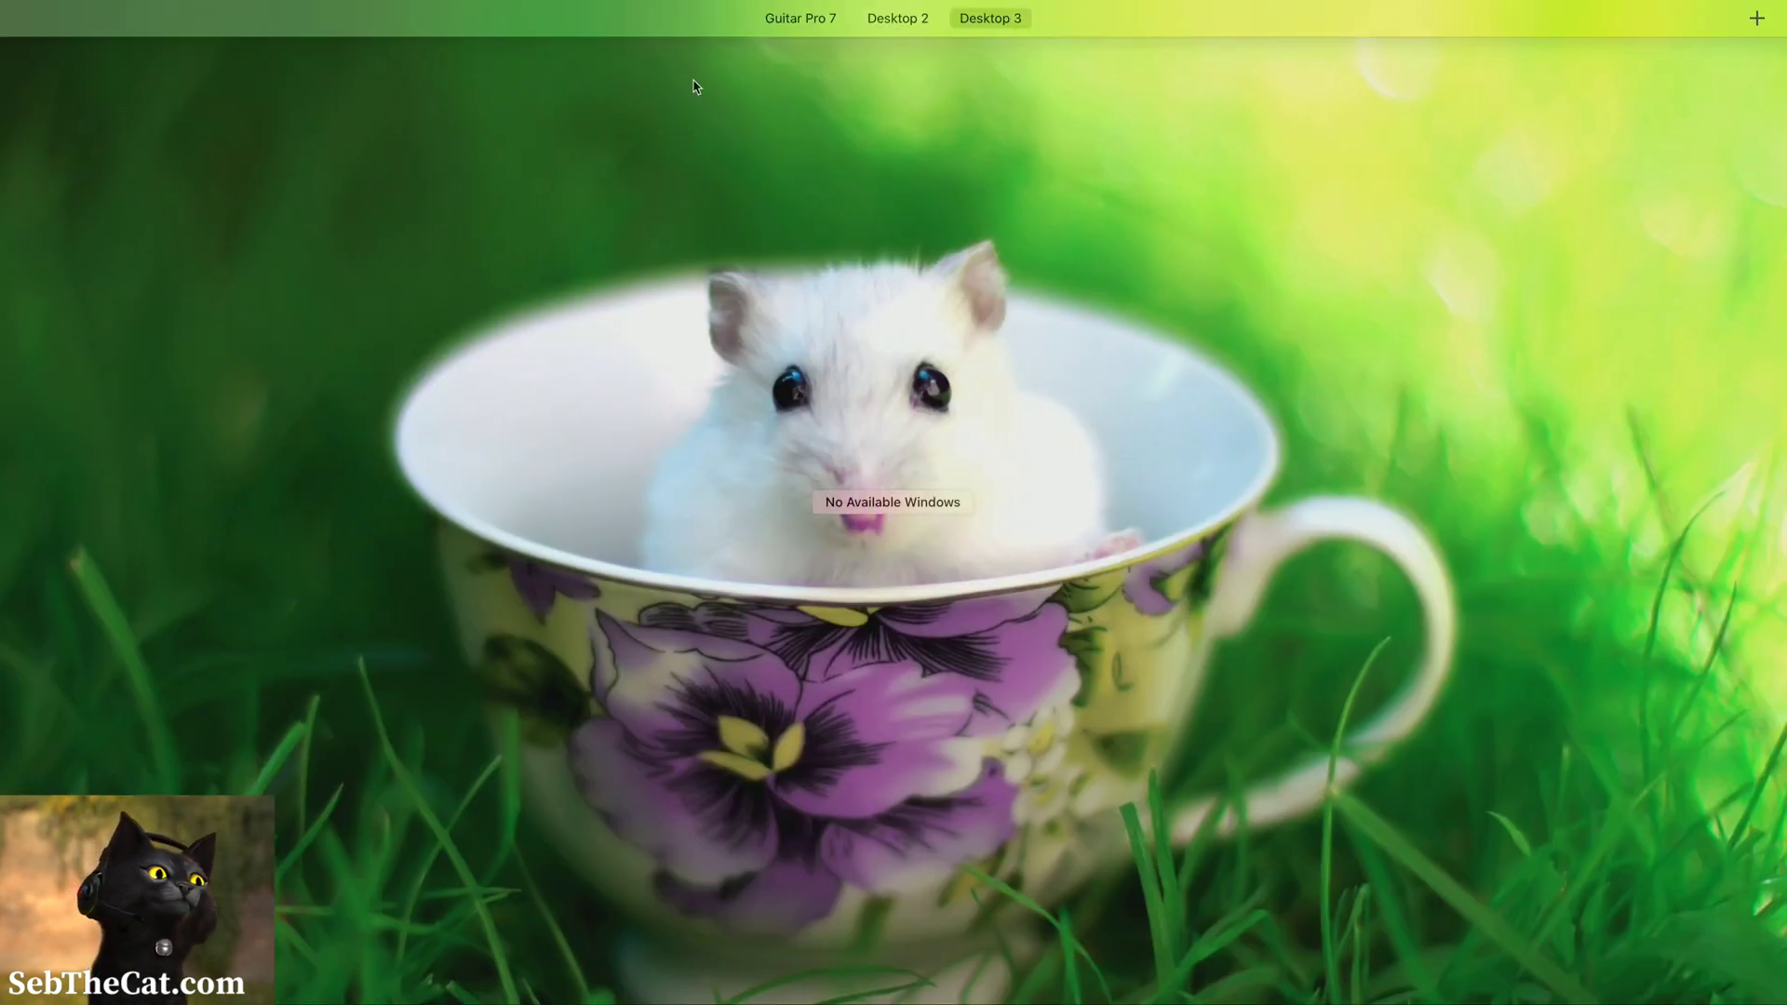
pyautogui.click(742, 52)
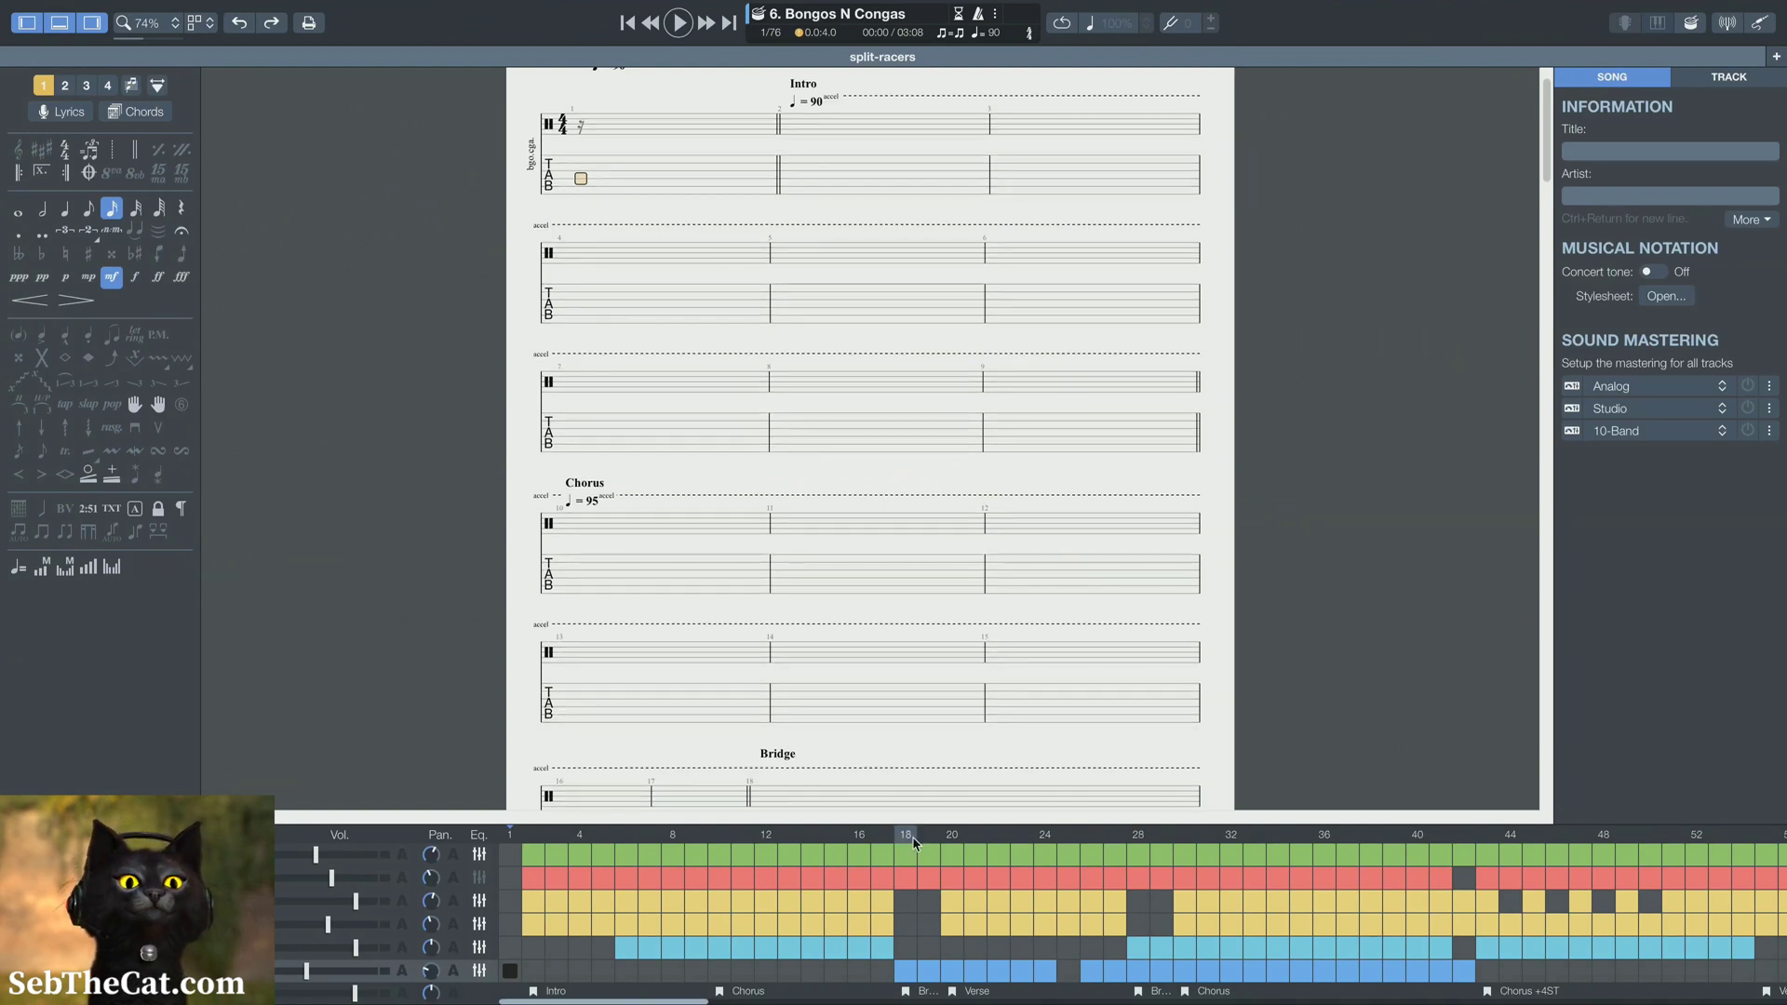
pyautogui.click(1184, 855)
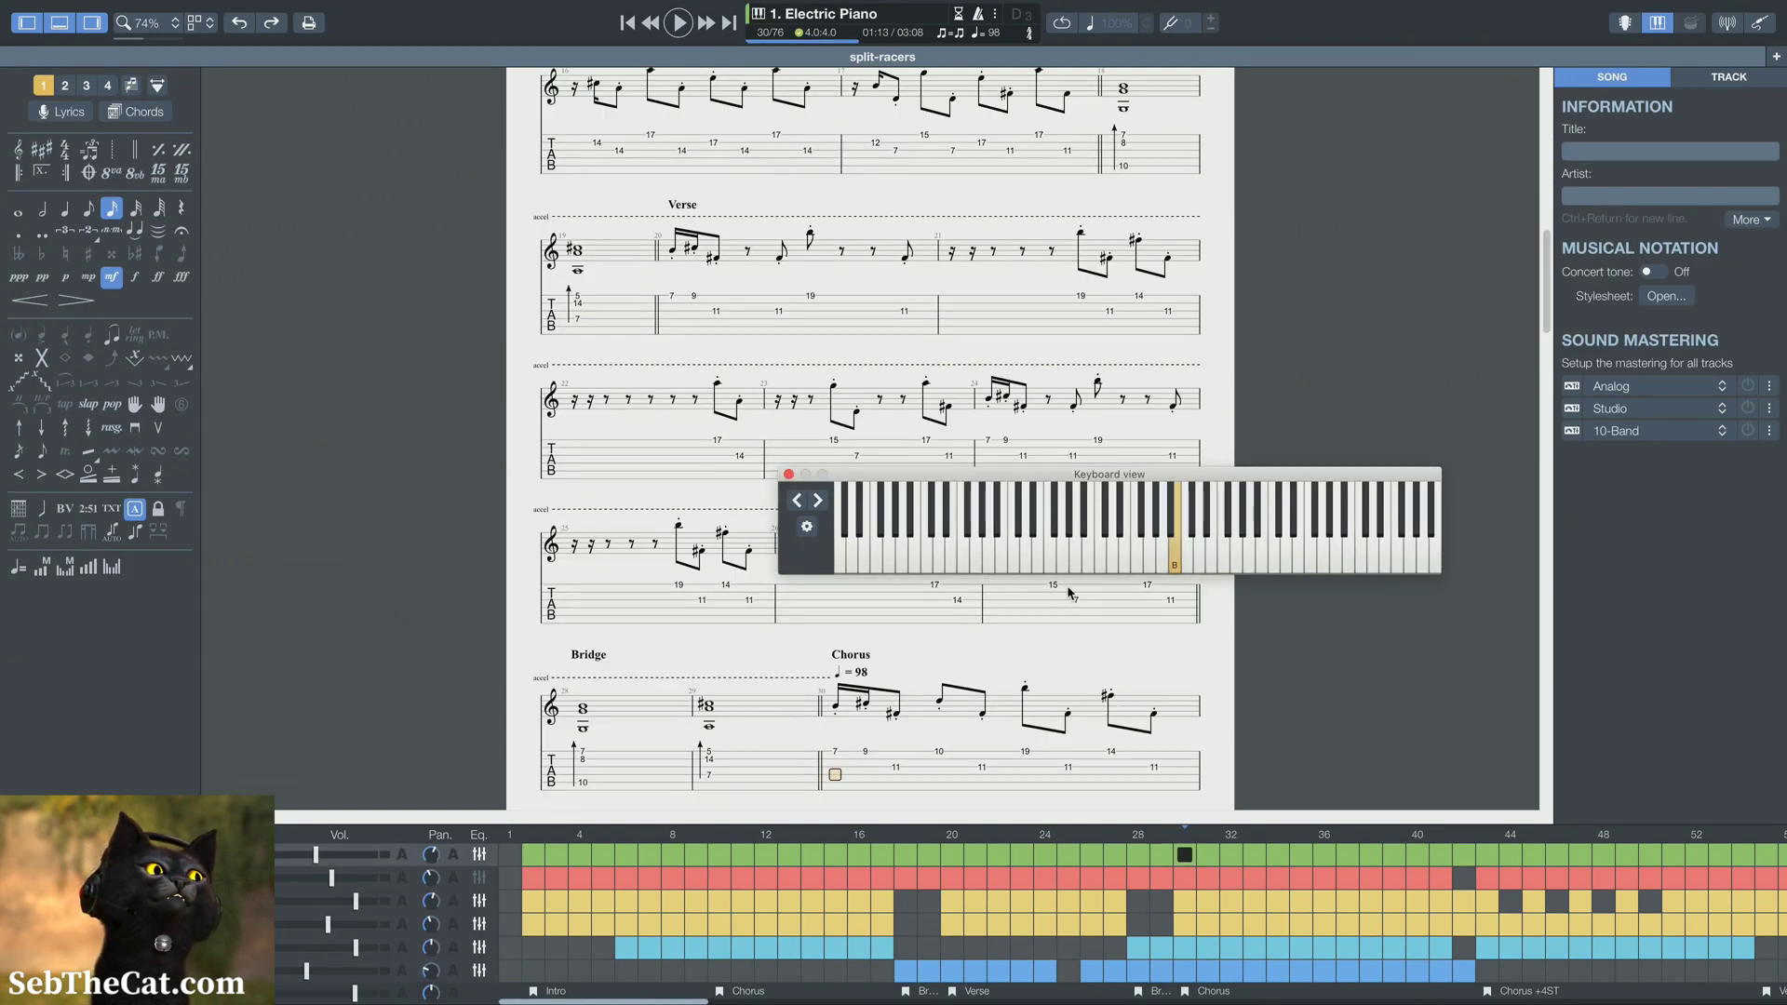
pyautogui.scroll(10, 778, 181)
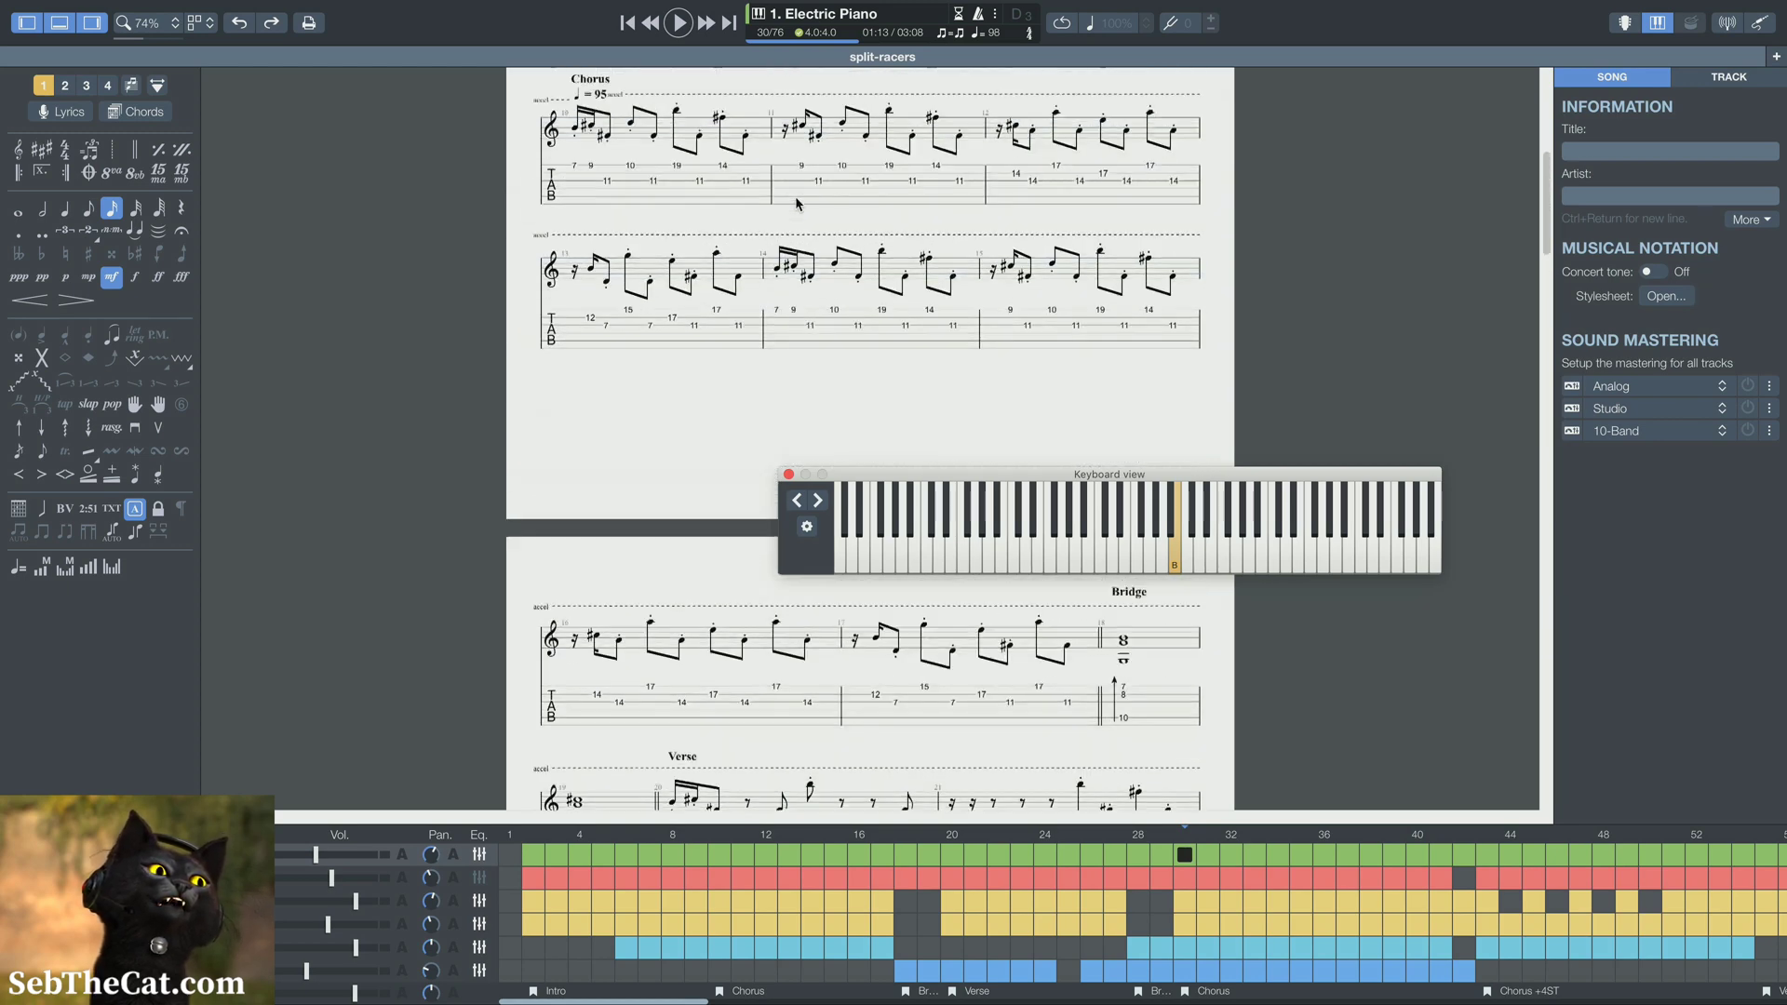
pyautogui.scroll(10, 796, 201)
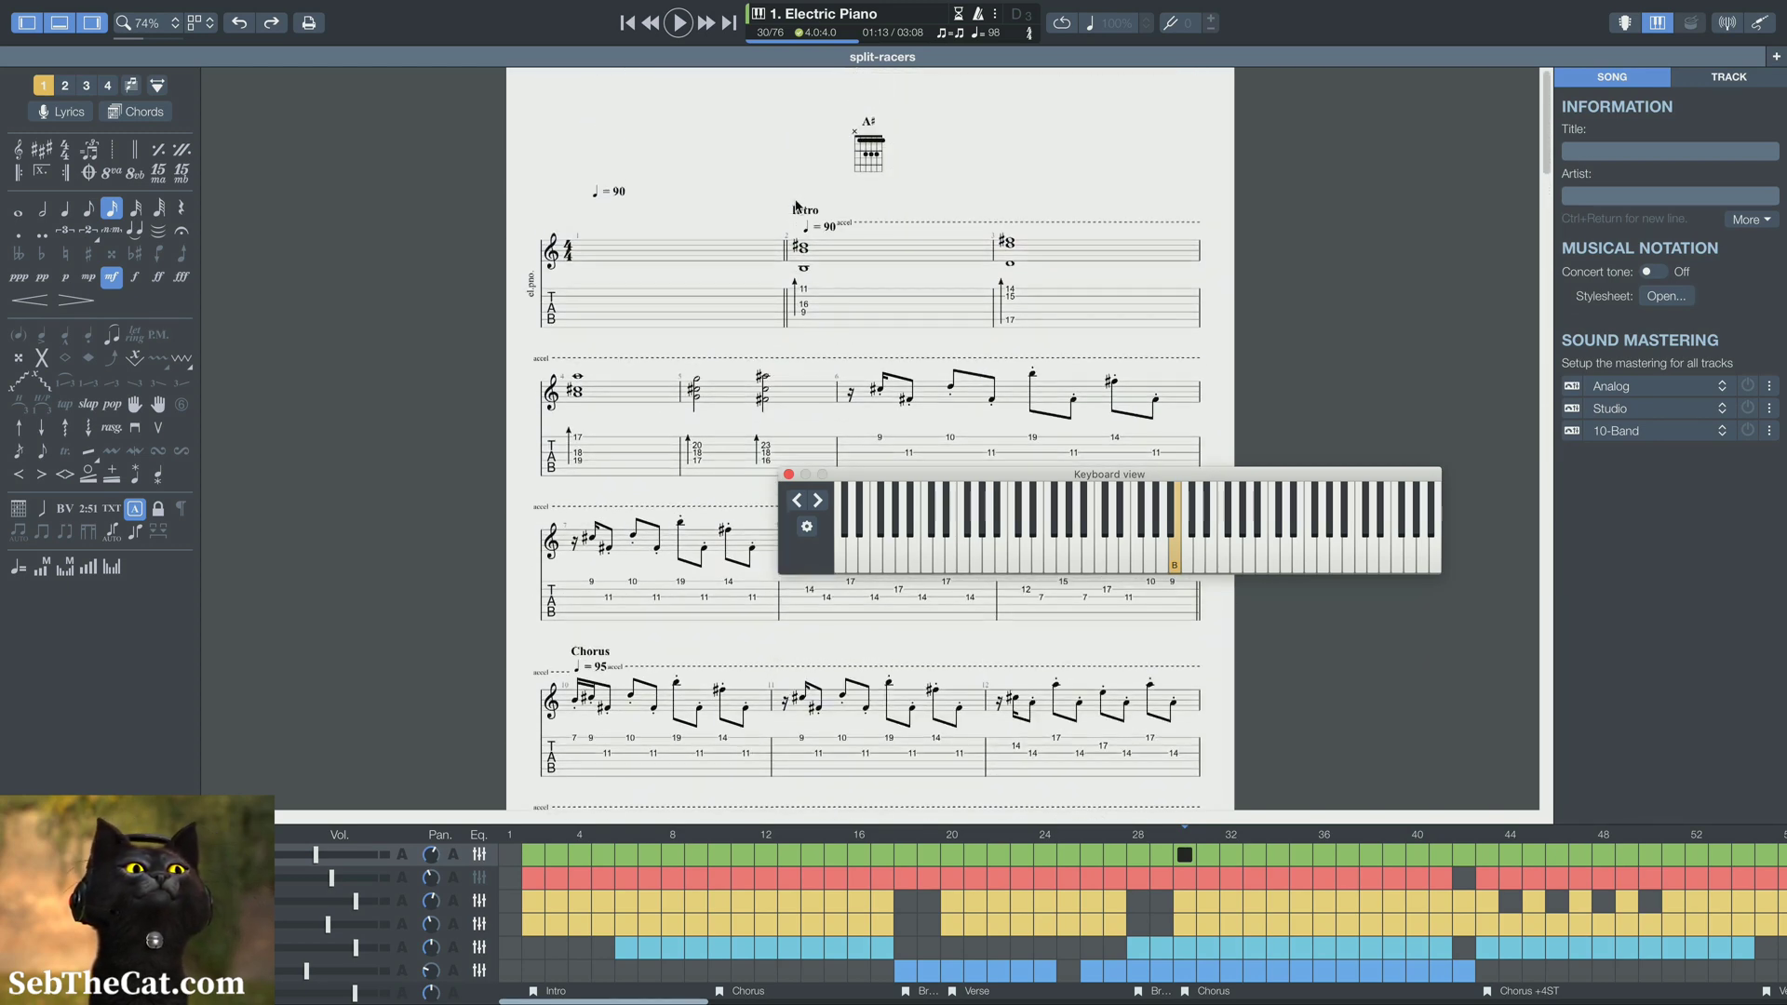
pyautogui.scroll(-5, 796, 205)
pyautogui.scroll(4, 651, 193)
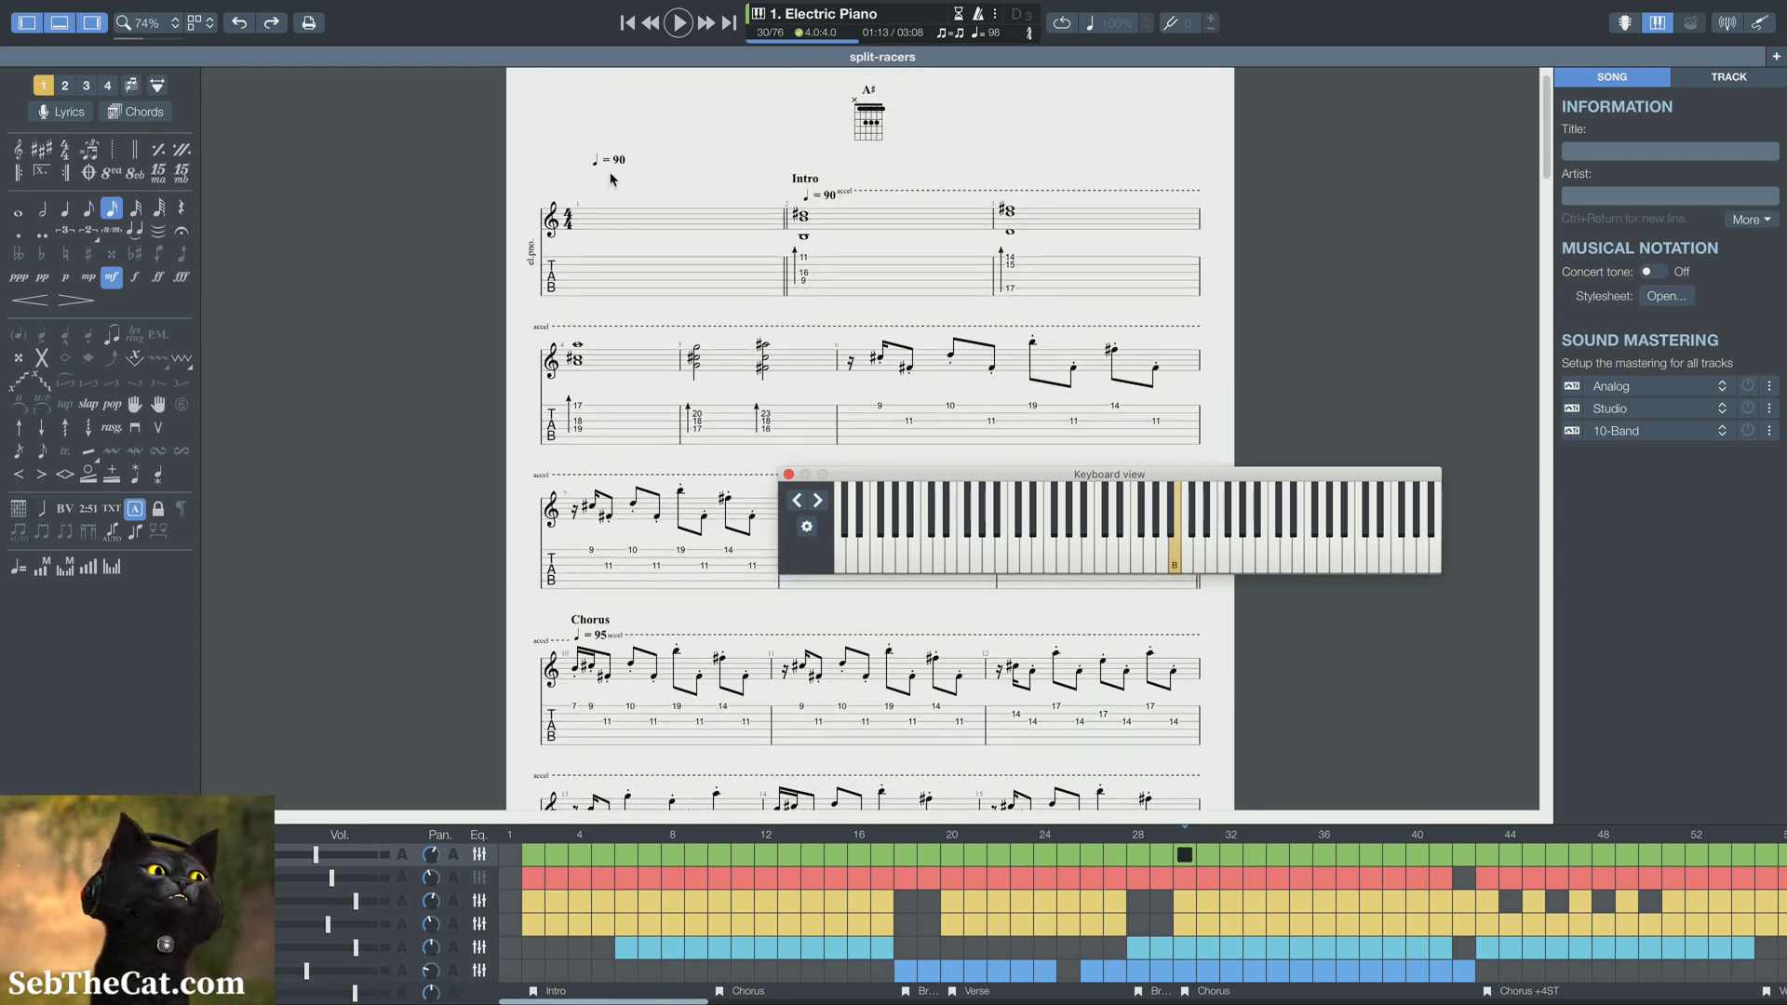
# Set the tempo marking at the first Chorus, bar 10, to 90 bpm
pyautogui.scroll(-5, 663, 537)
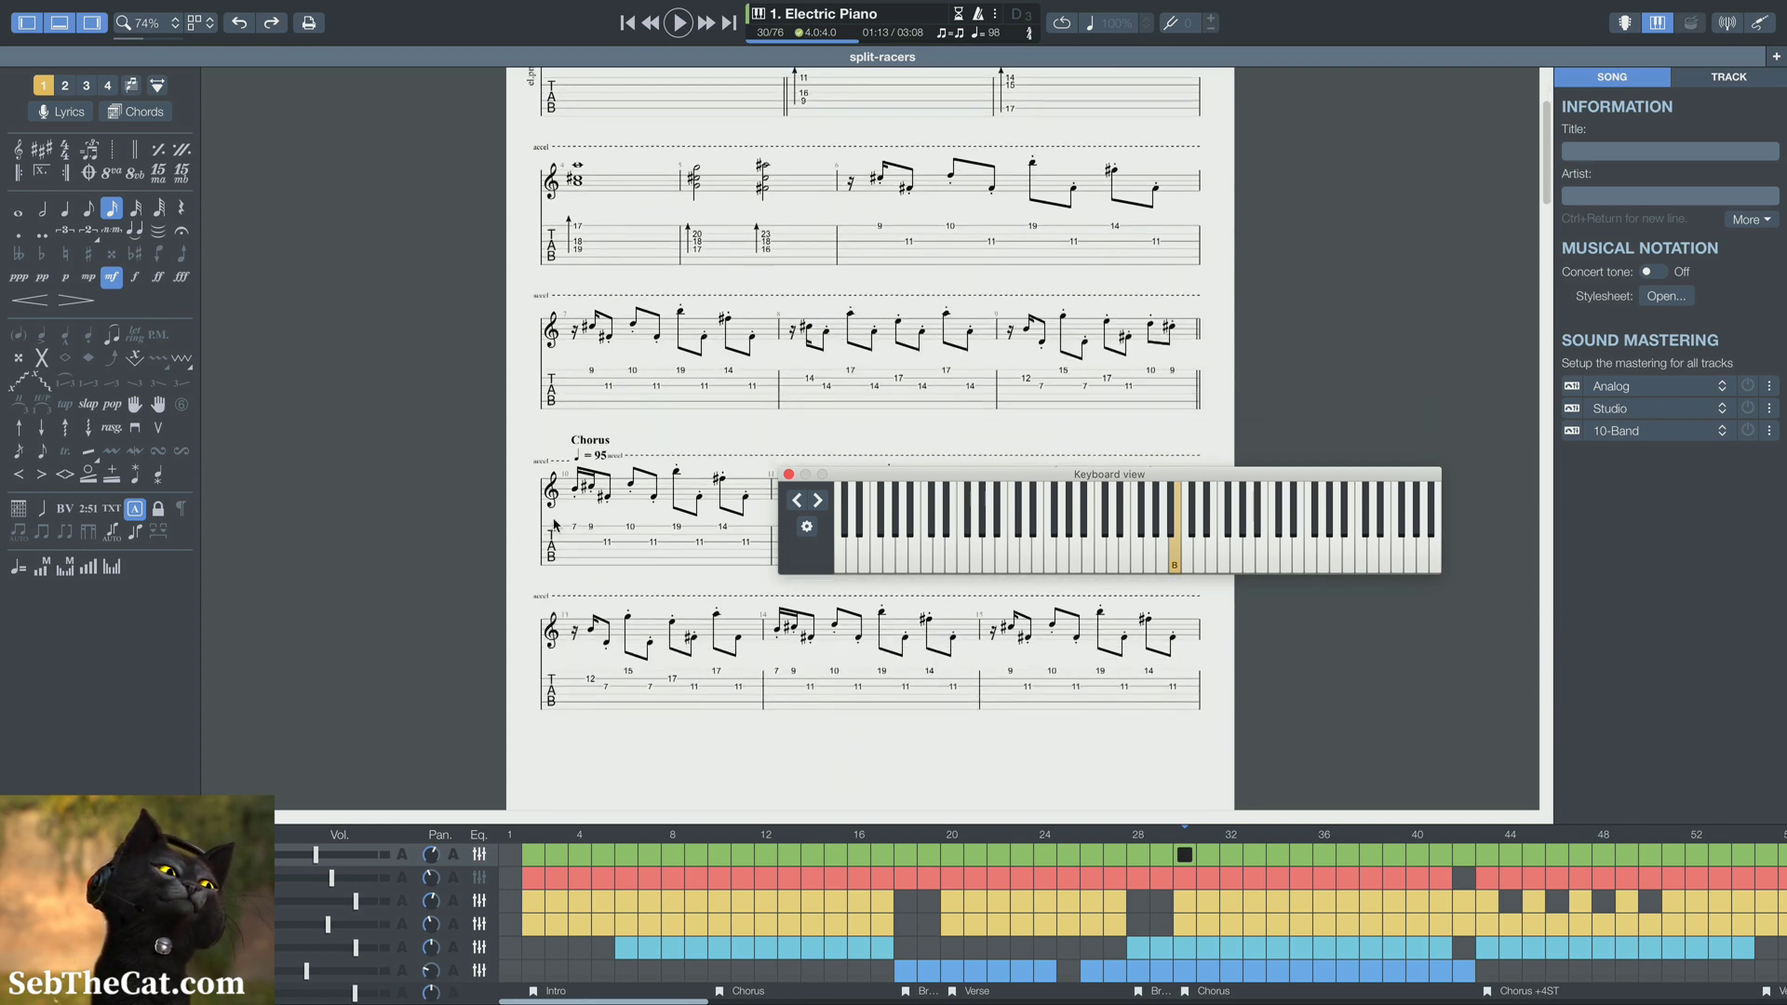
pyautogui.click(600, 407)
pyautogui.click(600, 406)
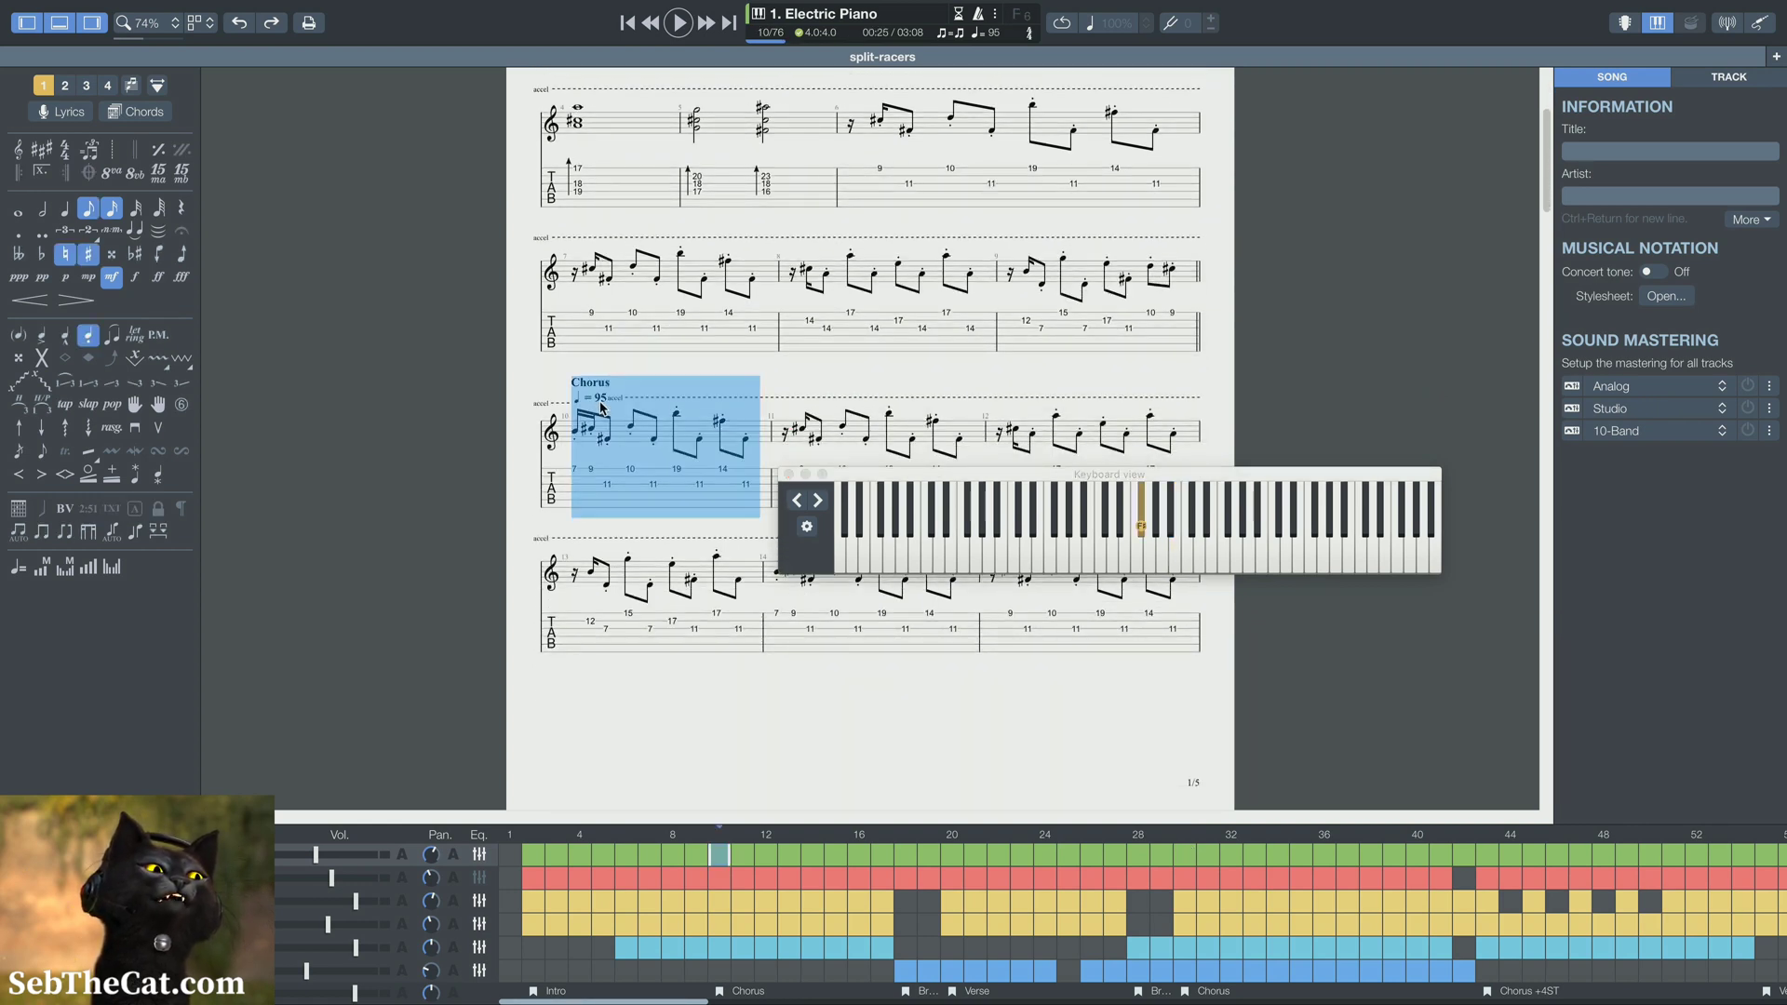
pyautogui.doubleClick(600, 407)
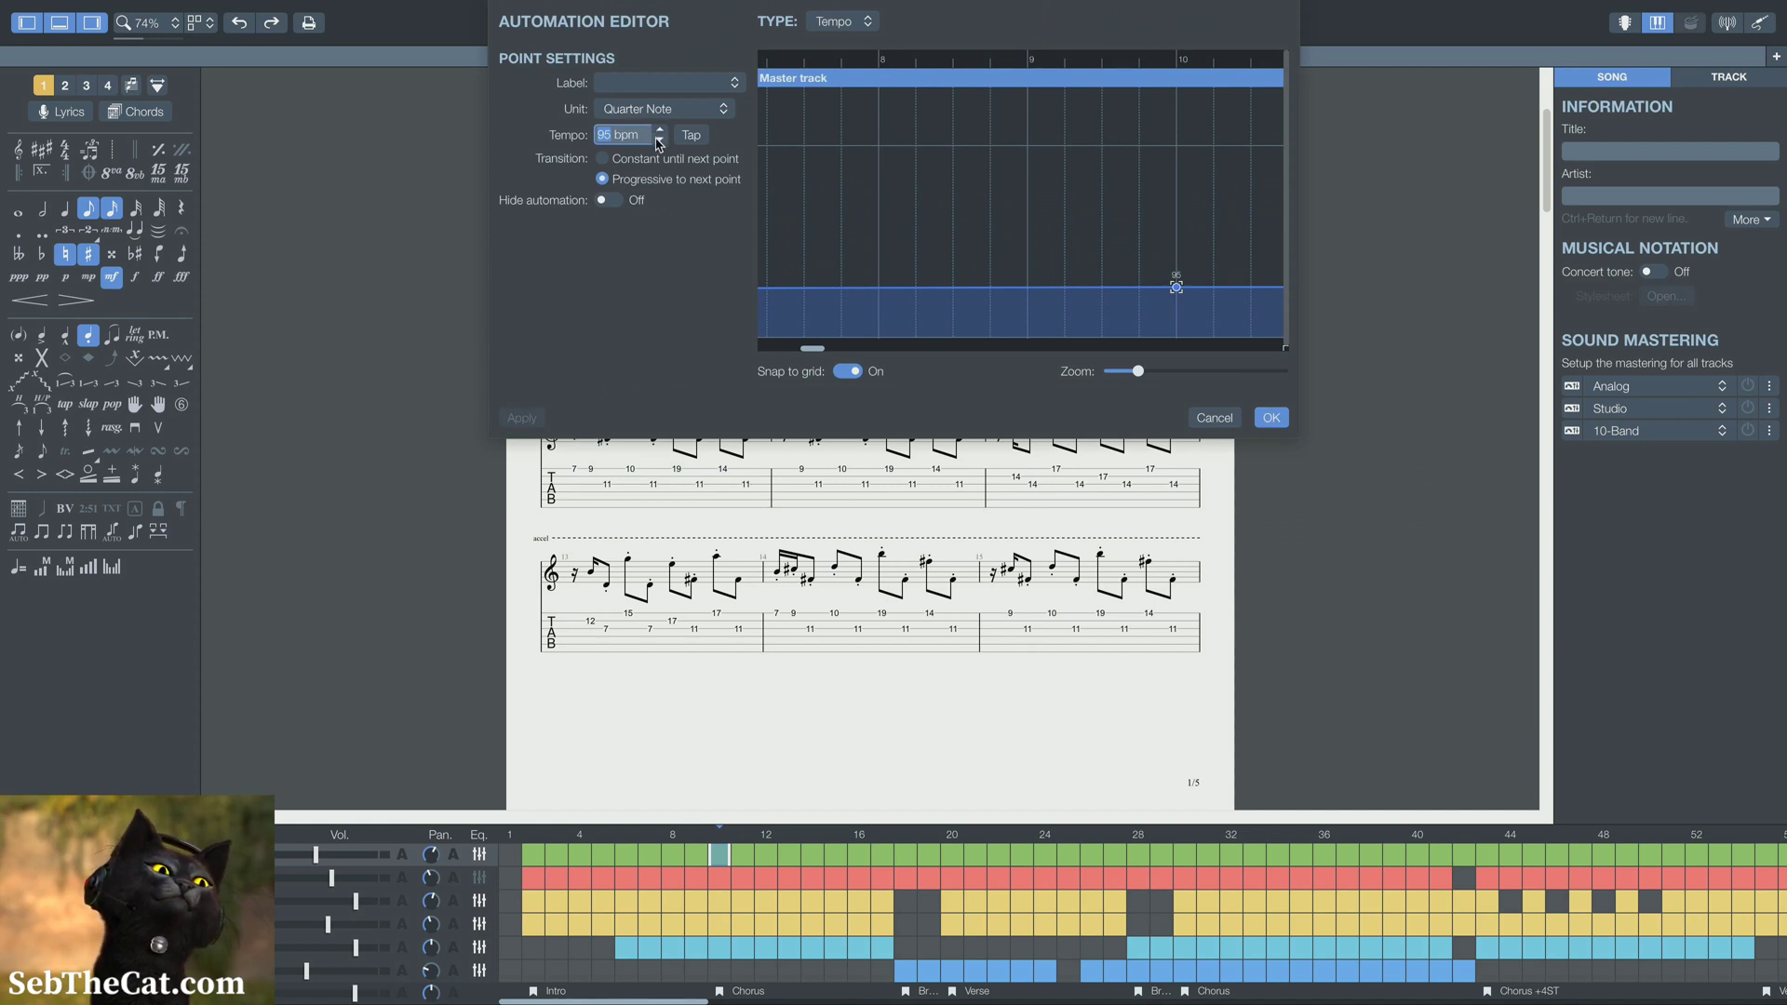
pyautogui.click(659, 143)
pyautogui.click(660, 143)
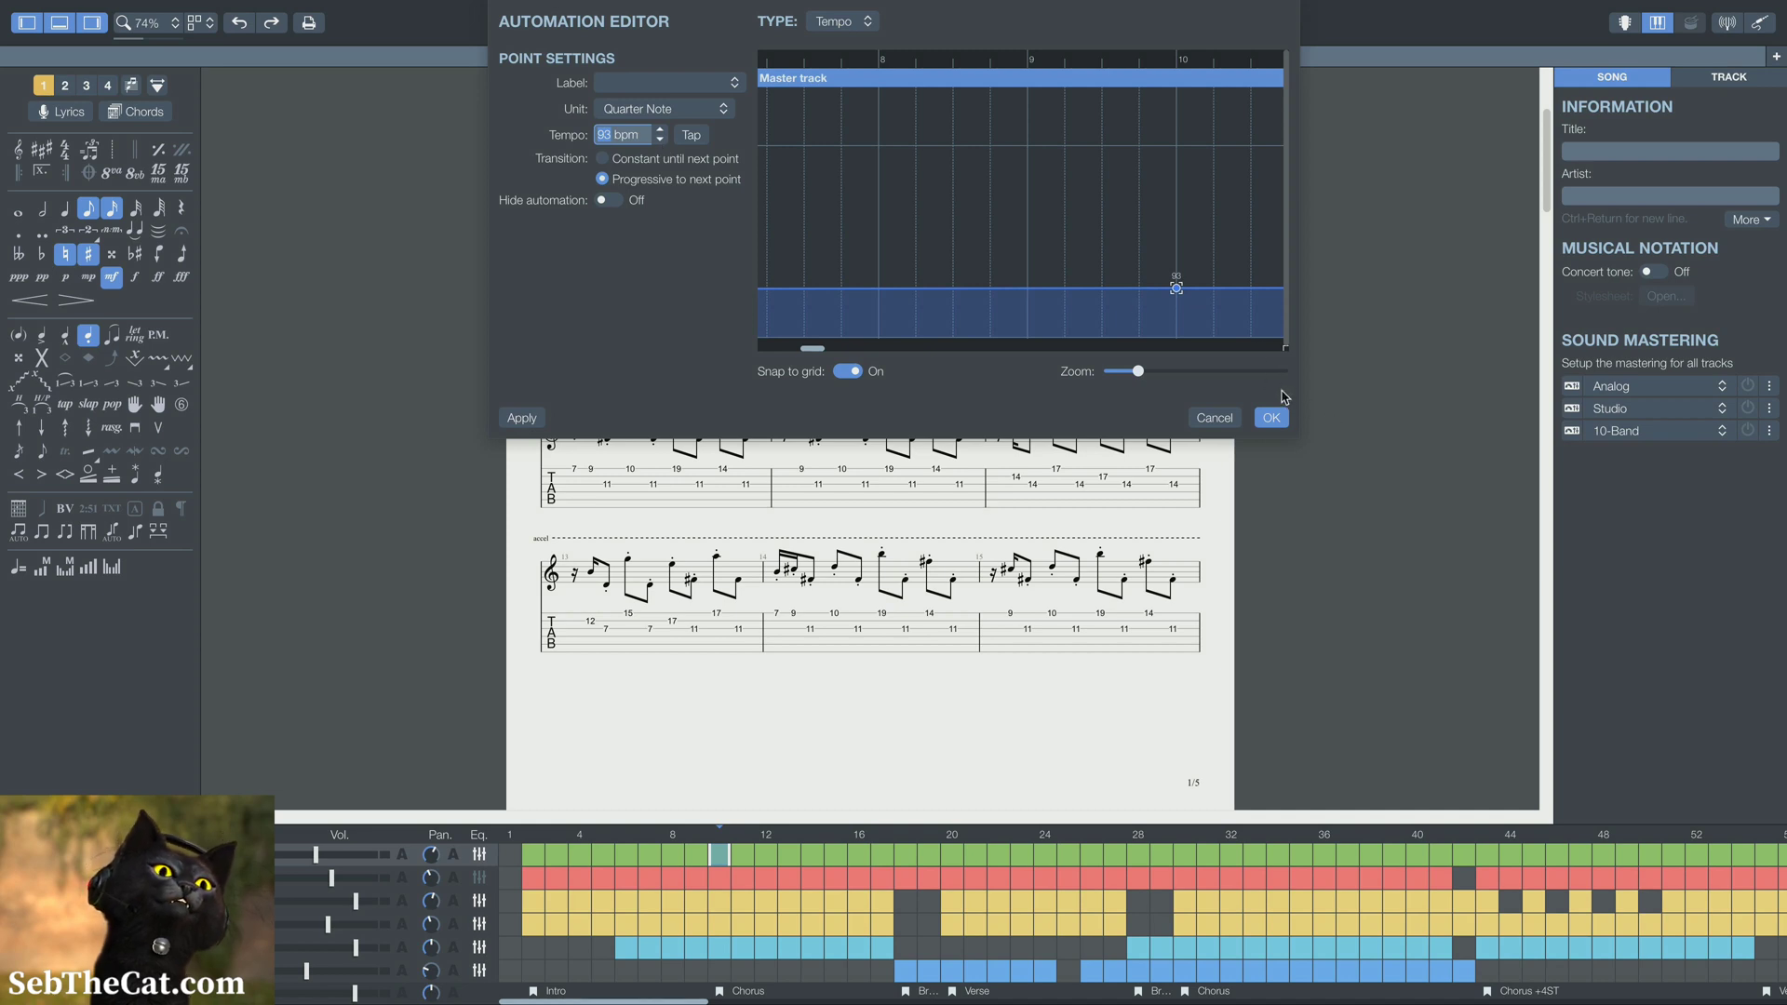
pyautogui.click(659, 142)
pyautogui.click(659, 143)
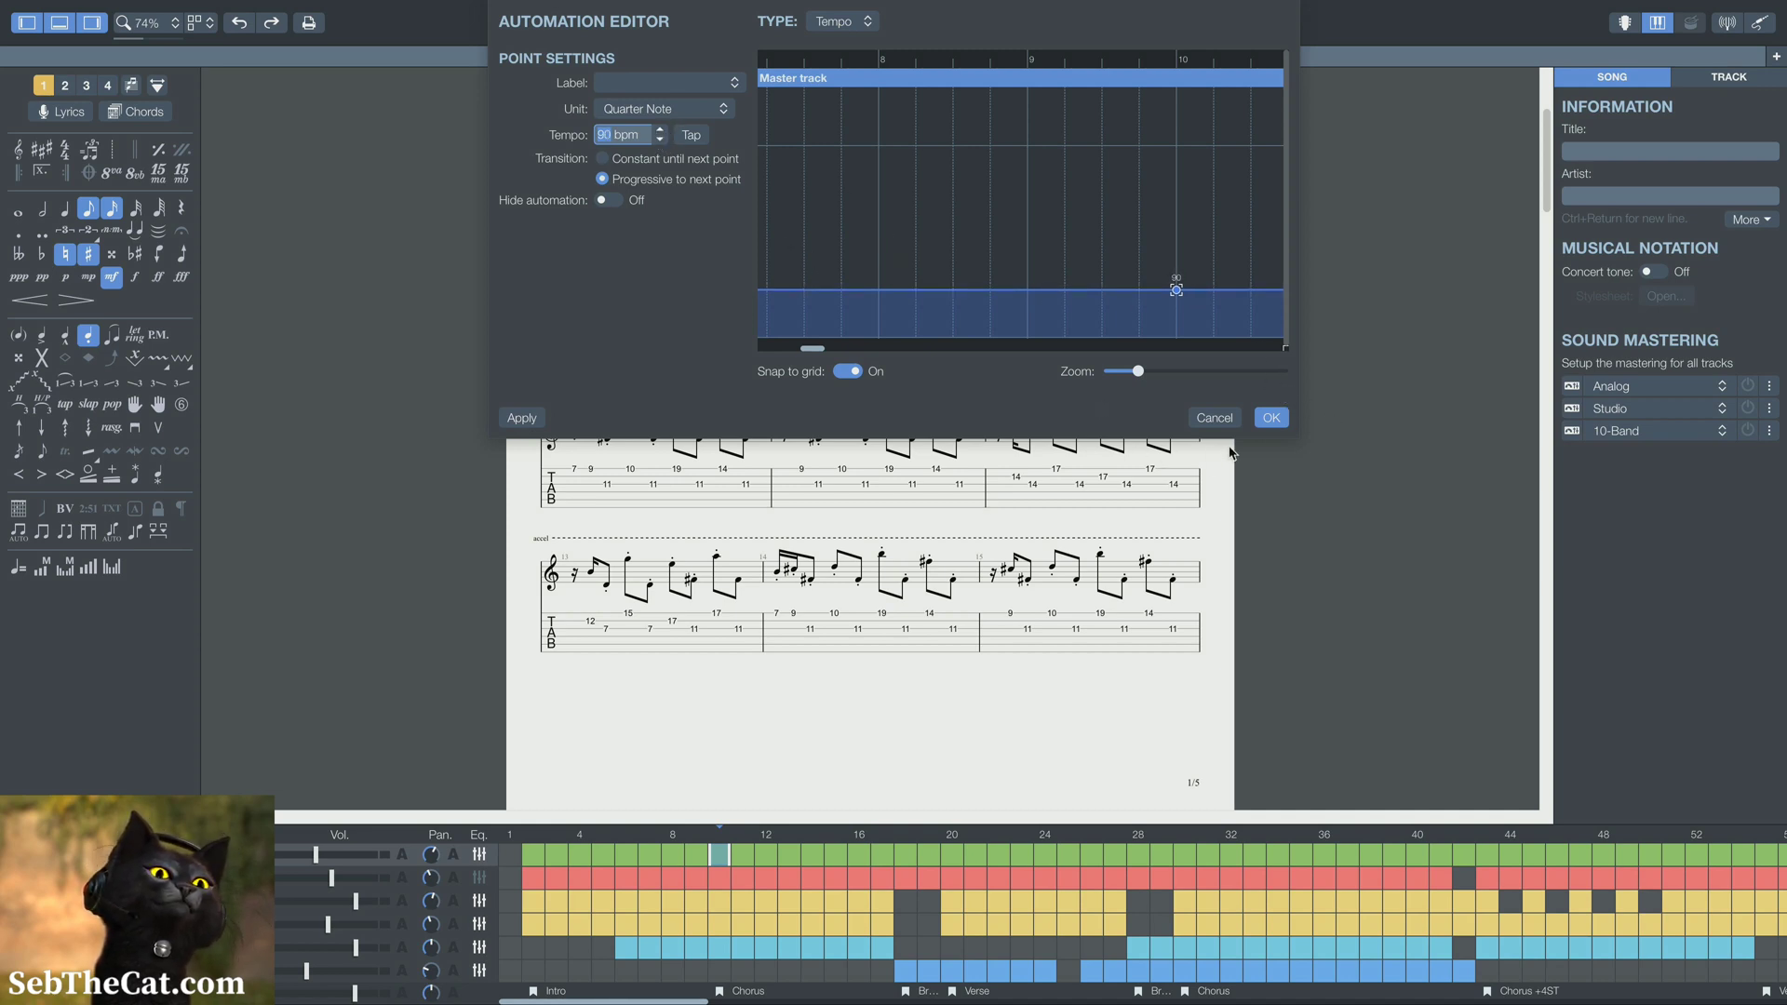
pyautogui.click(1271, 417)
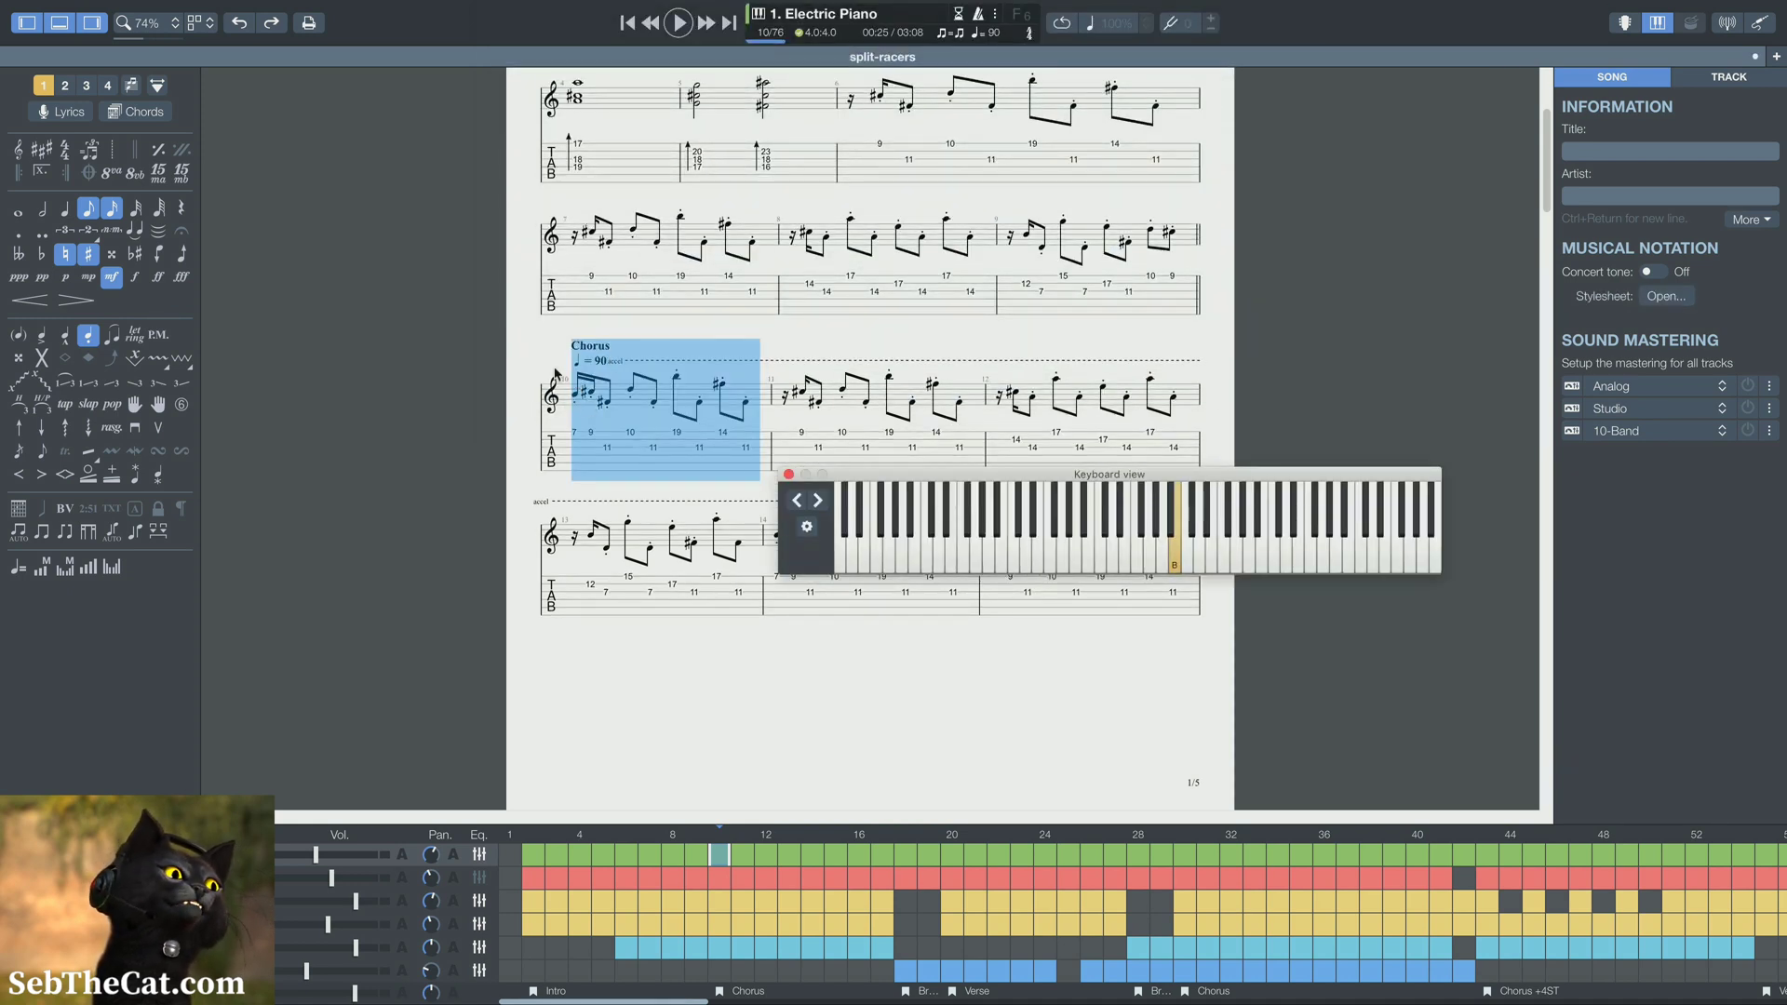
# Check the bars leading up to the bridge and undo the tempo change at the first Chorus
pyautogui.scroll(-2, 640, 420)
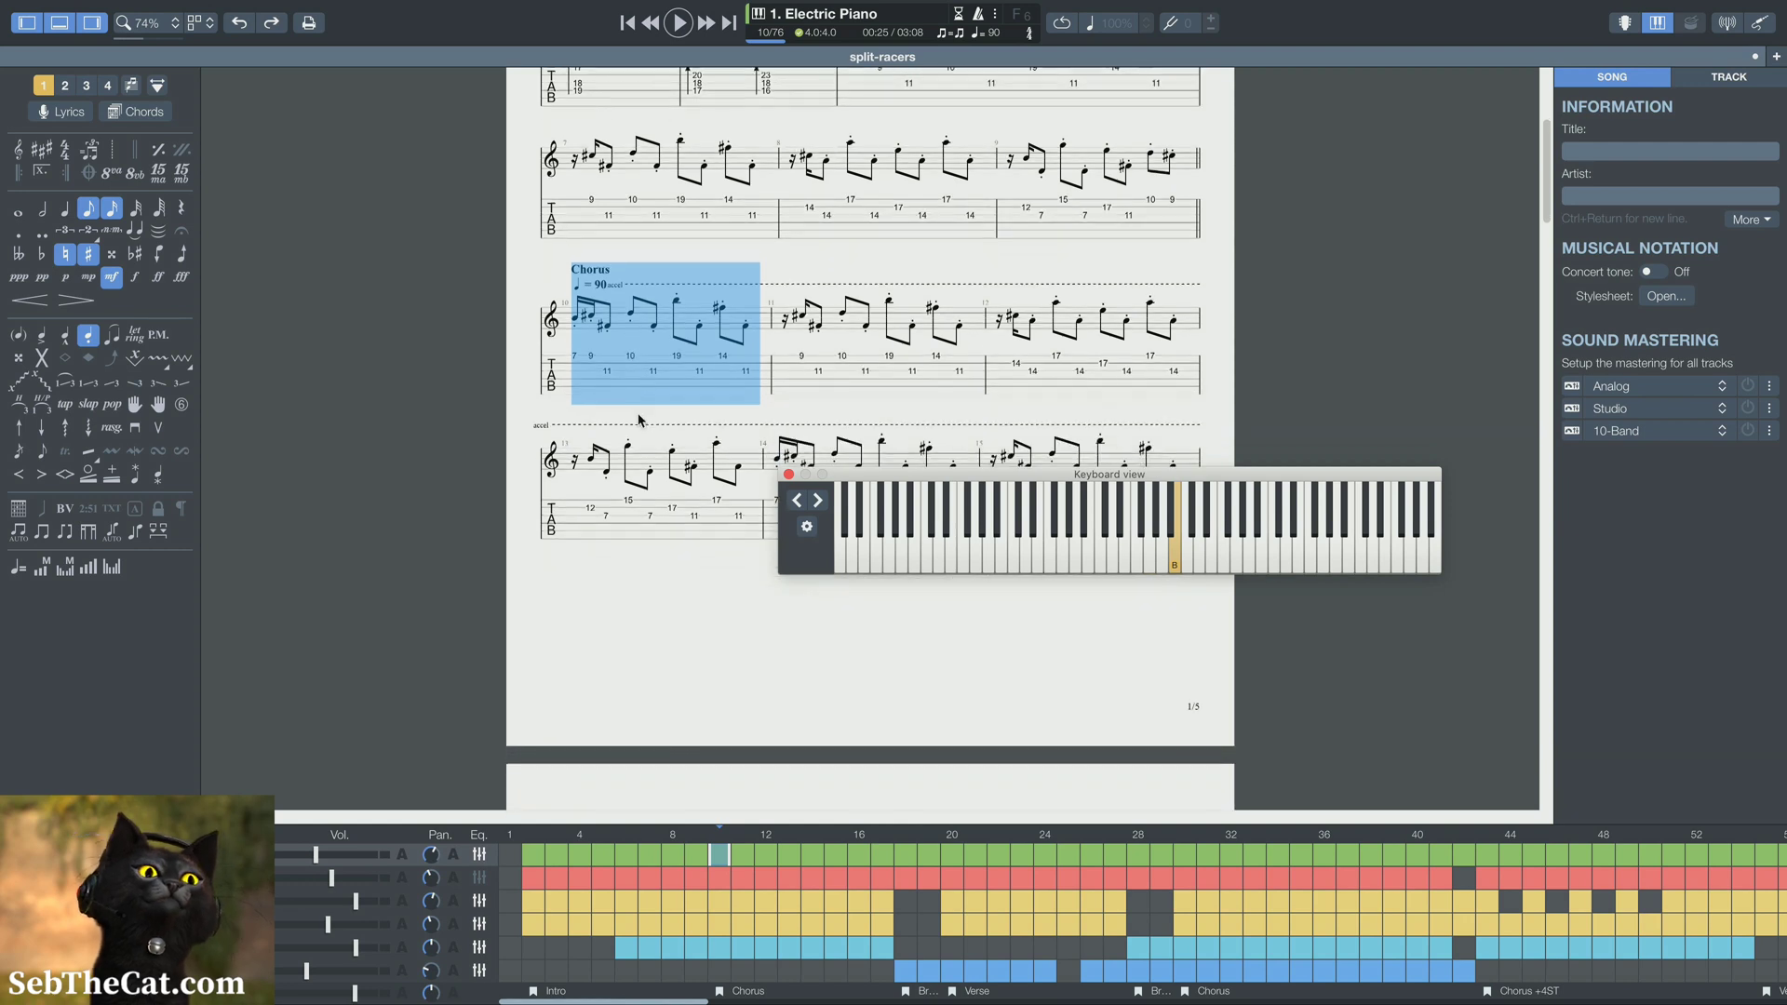
pyautogui.click(889, 853)
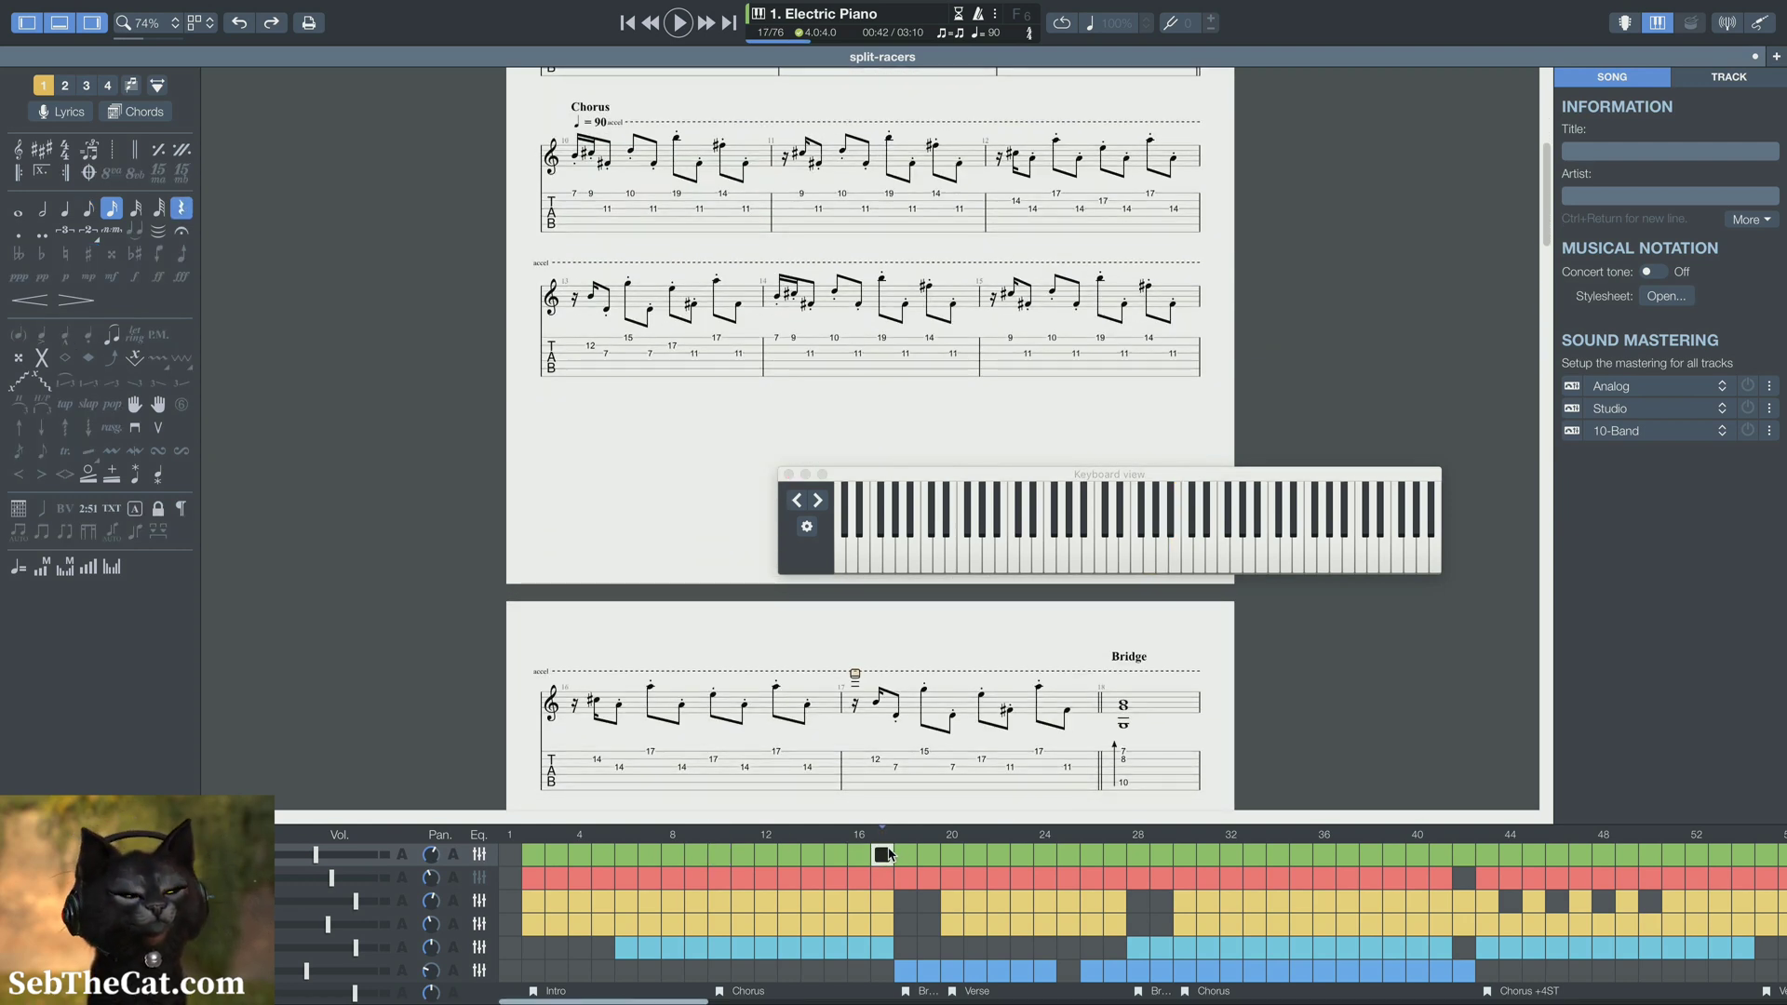
pyautogui.press('super+z')
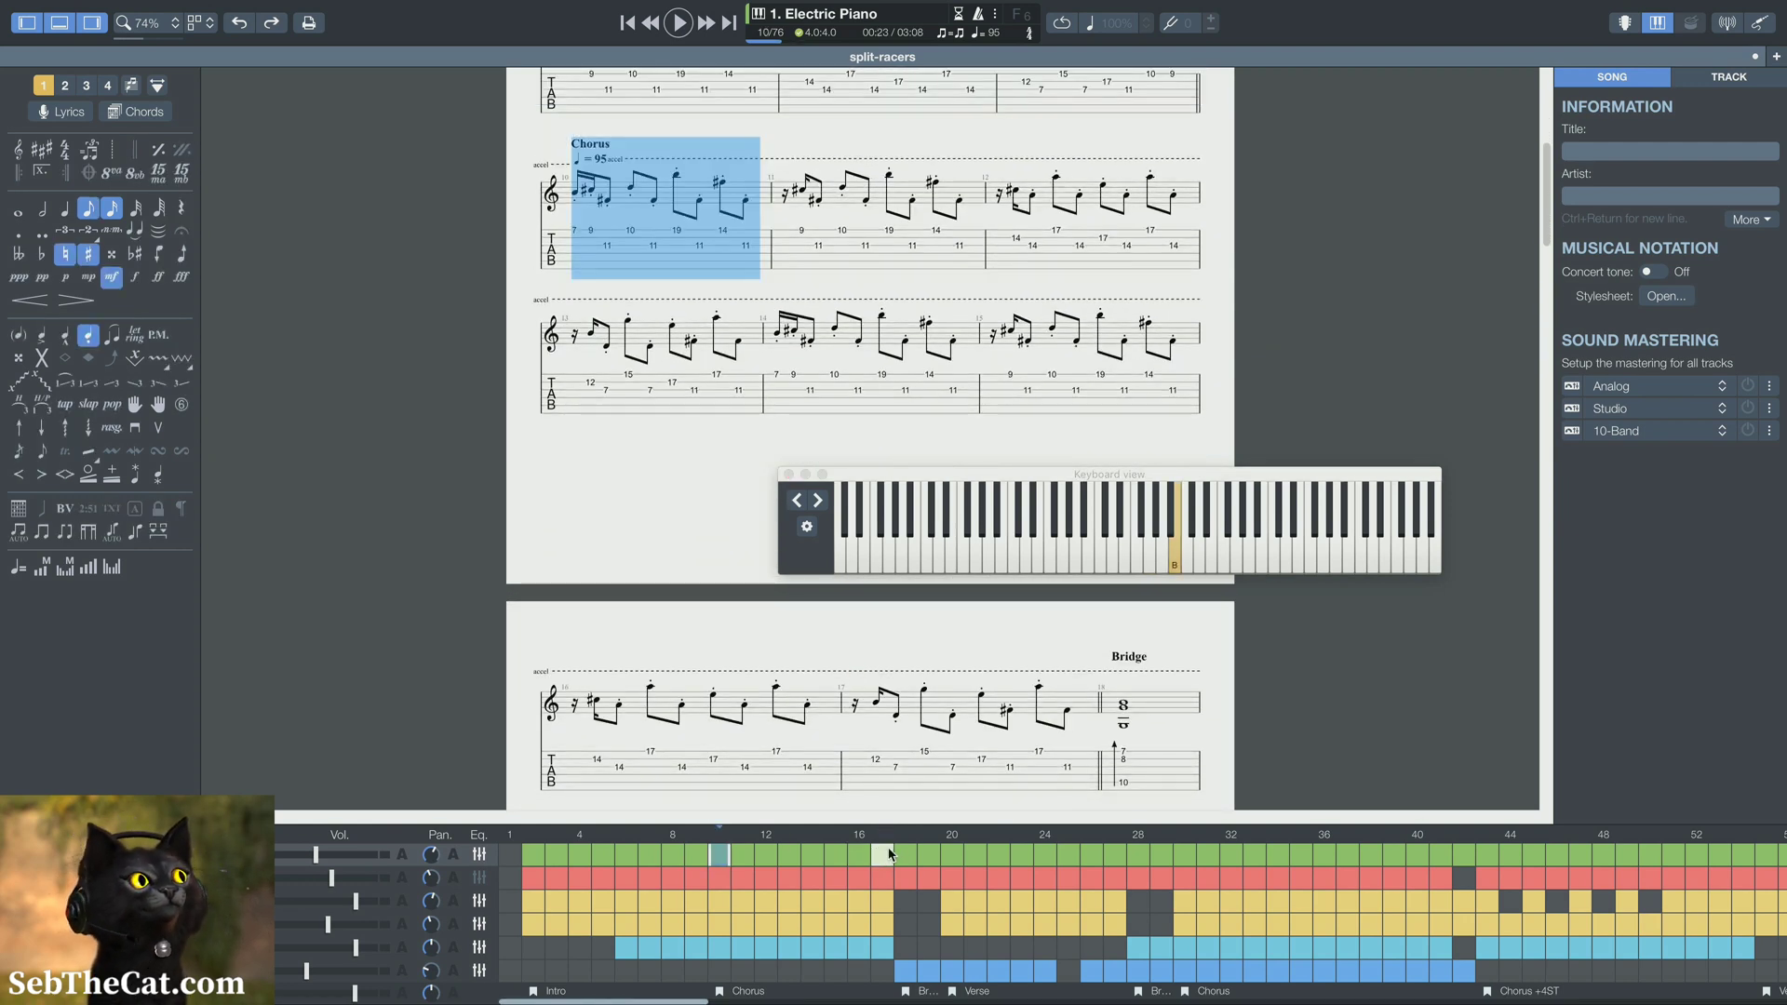
# Set the tempo marking at the first Chorus, bar 10, to 93 bpm
pyautogui.doubleClick(589, 158)
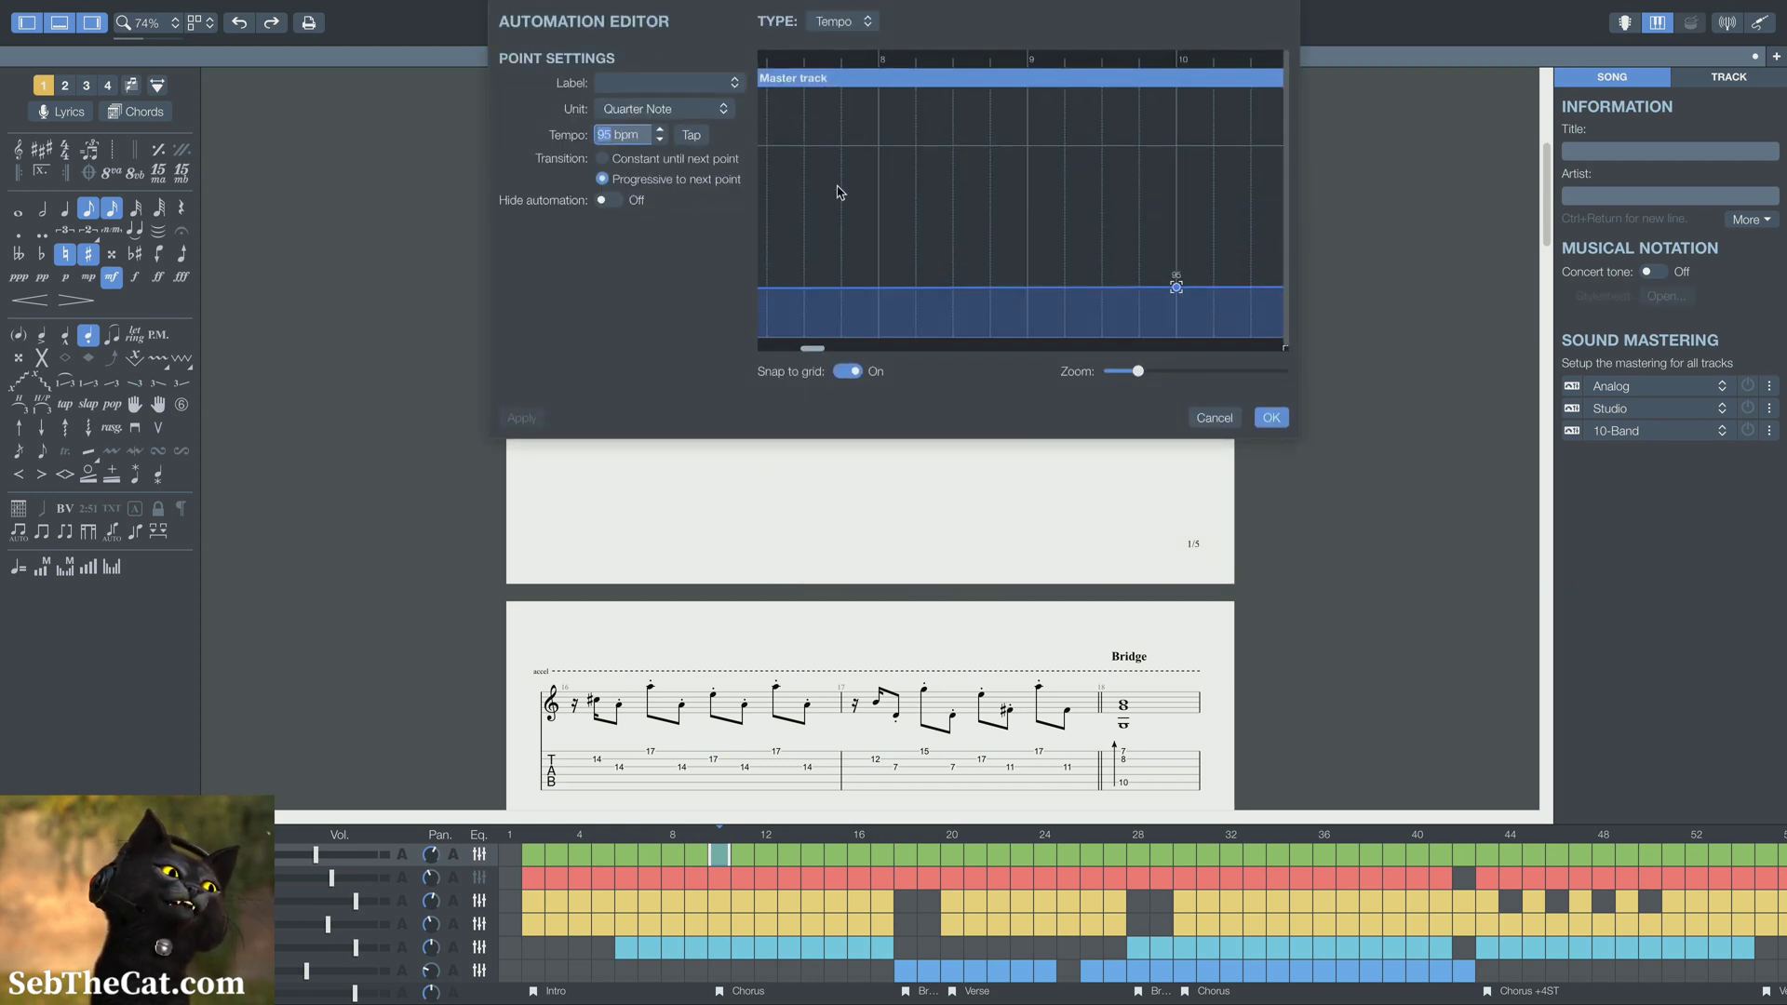
pyautogui.click(659, 141)
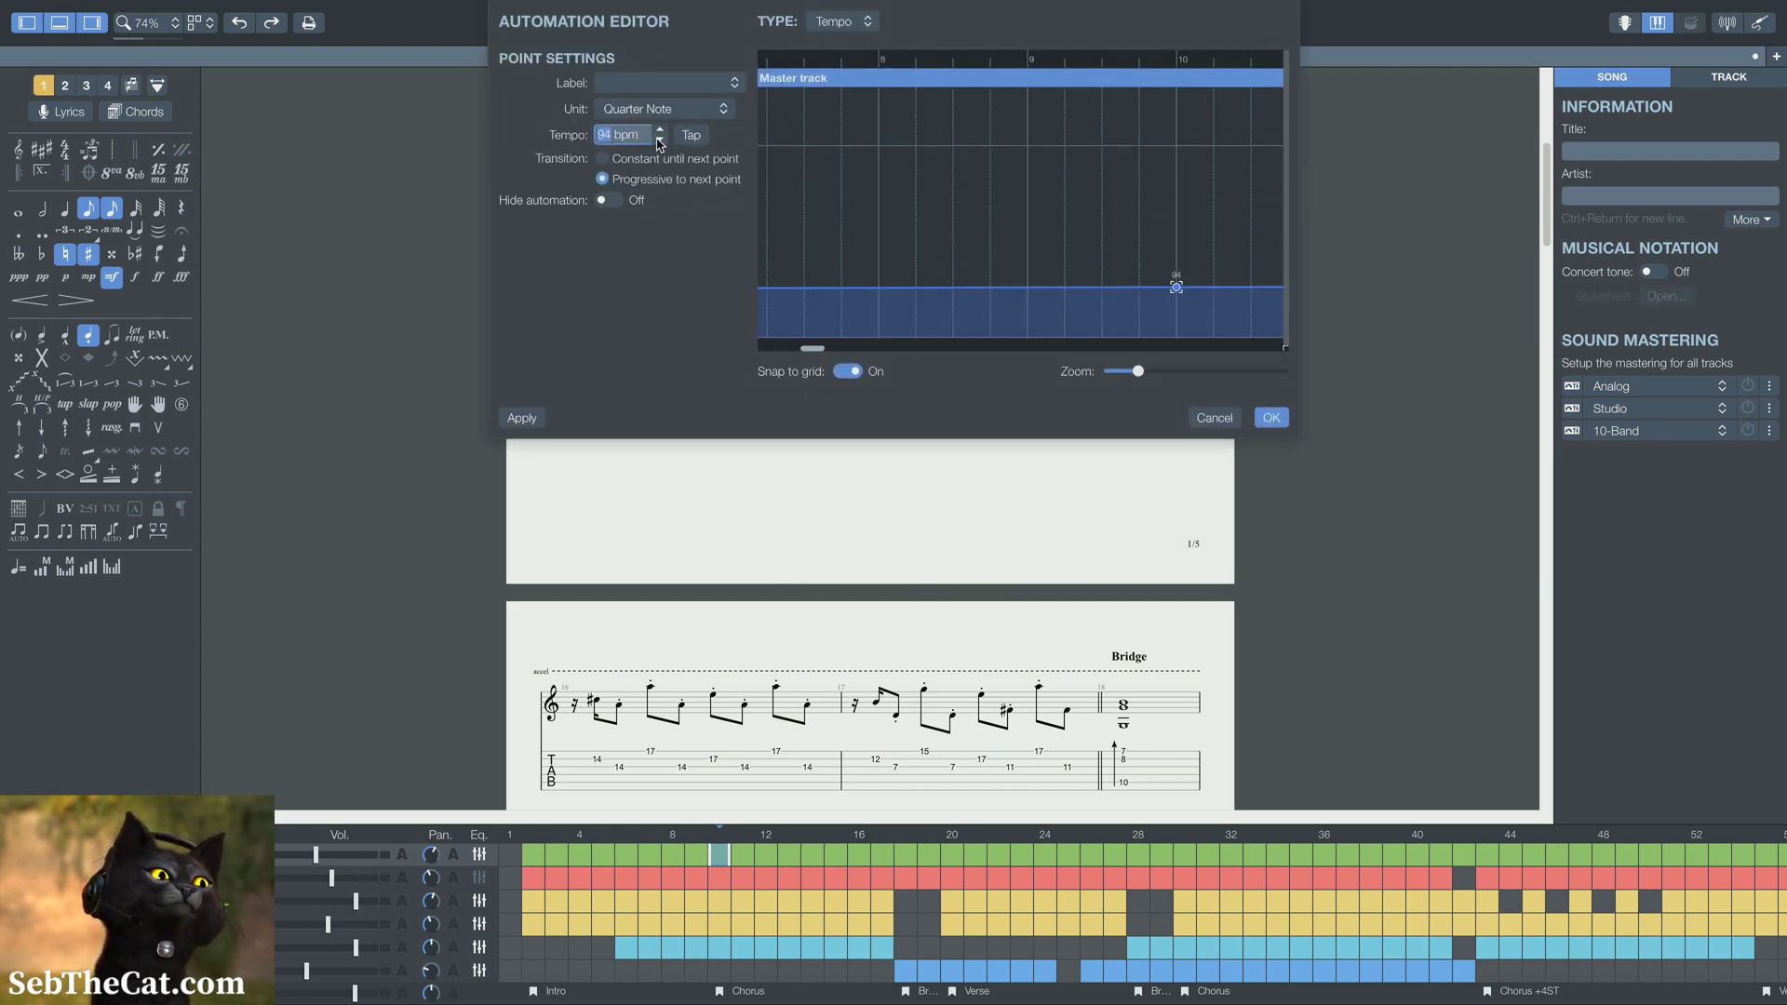
pyautogui.click(659, 142)
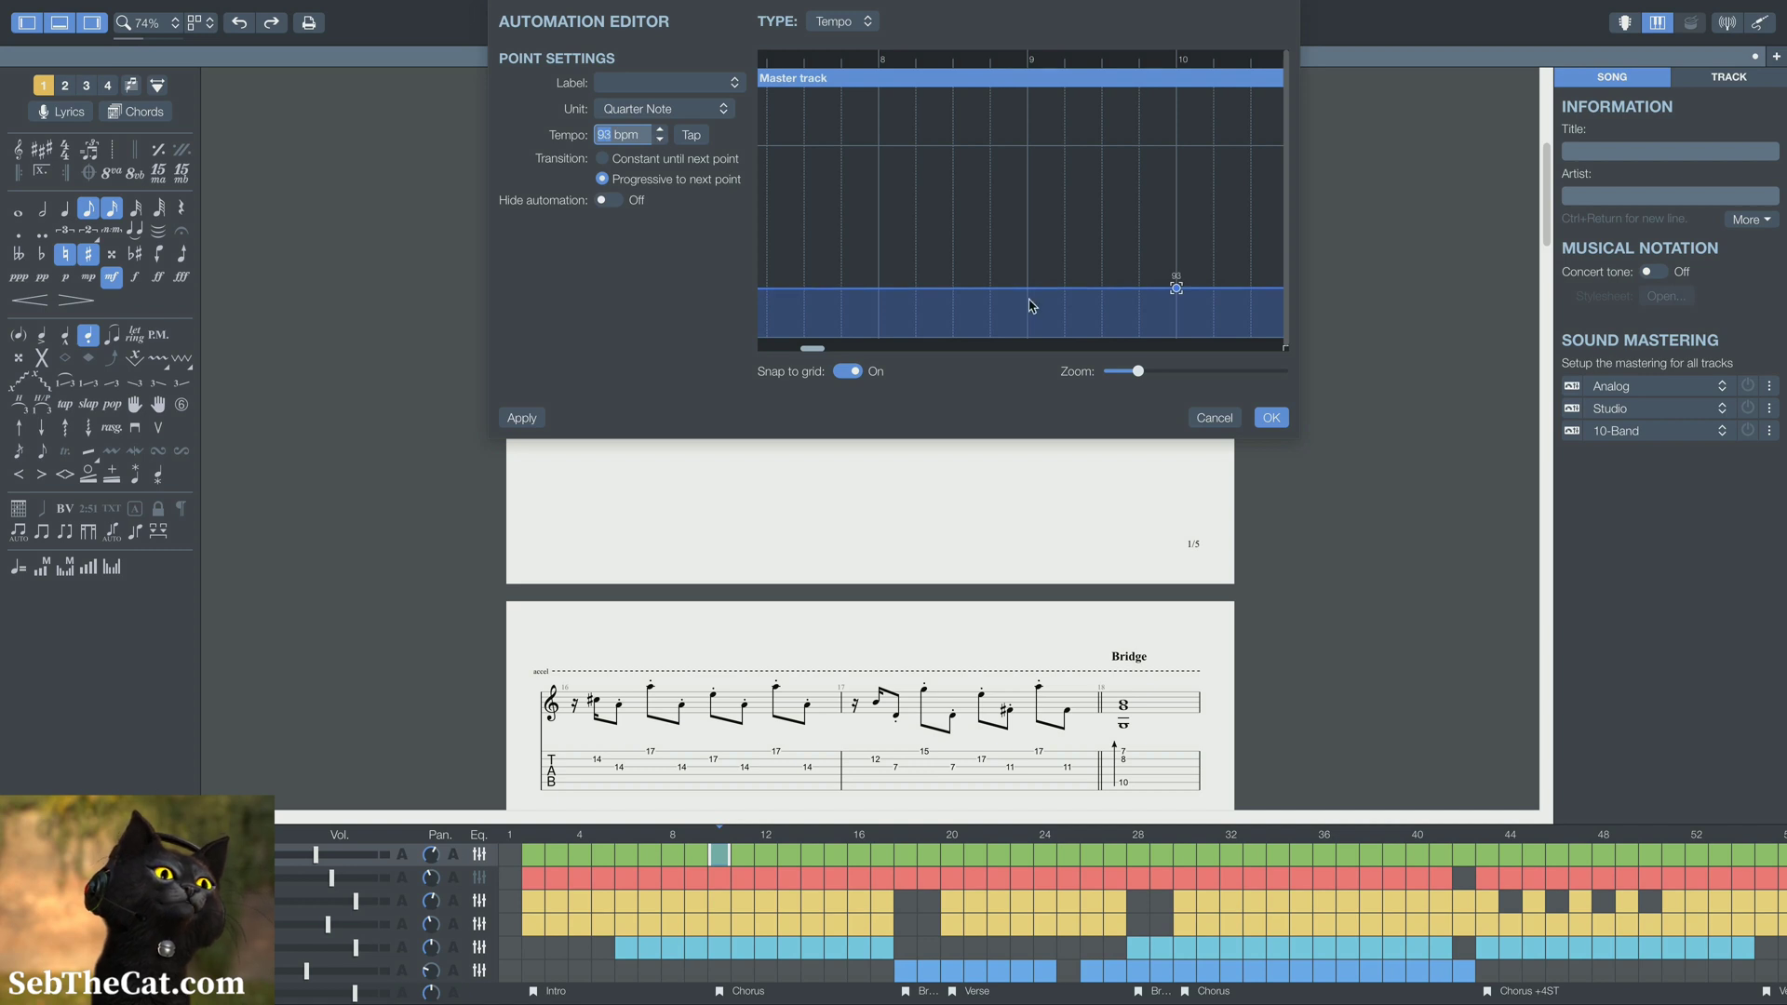
pyautogui.click(1272, 417)
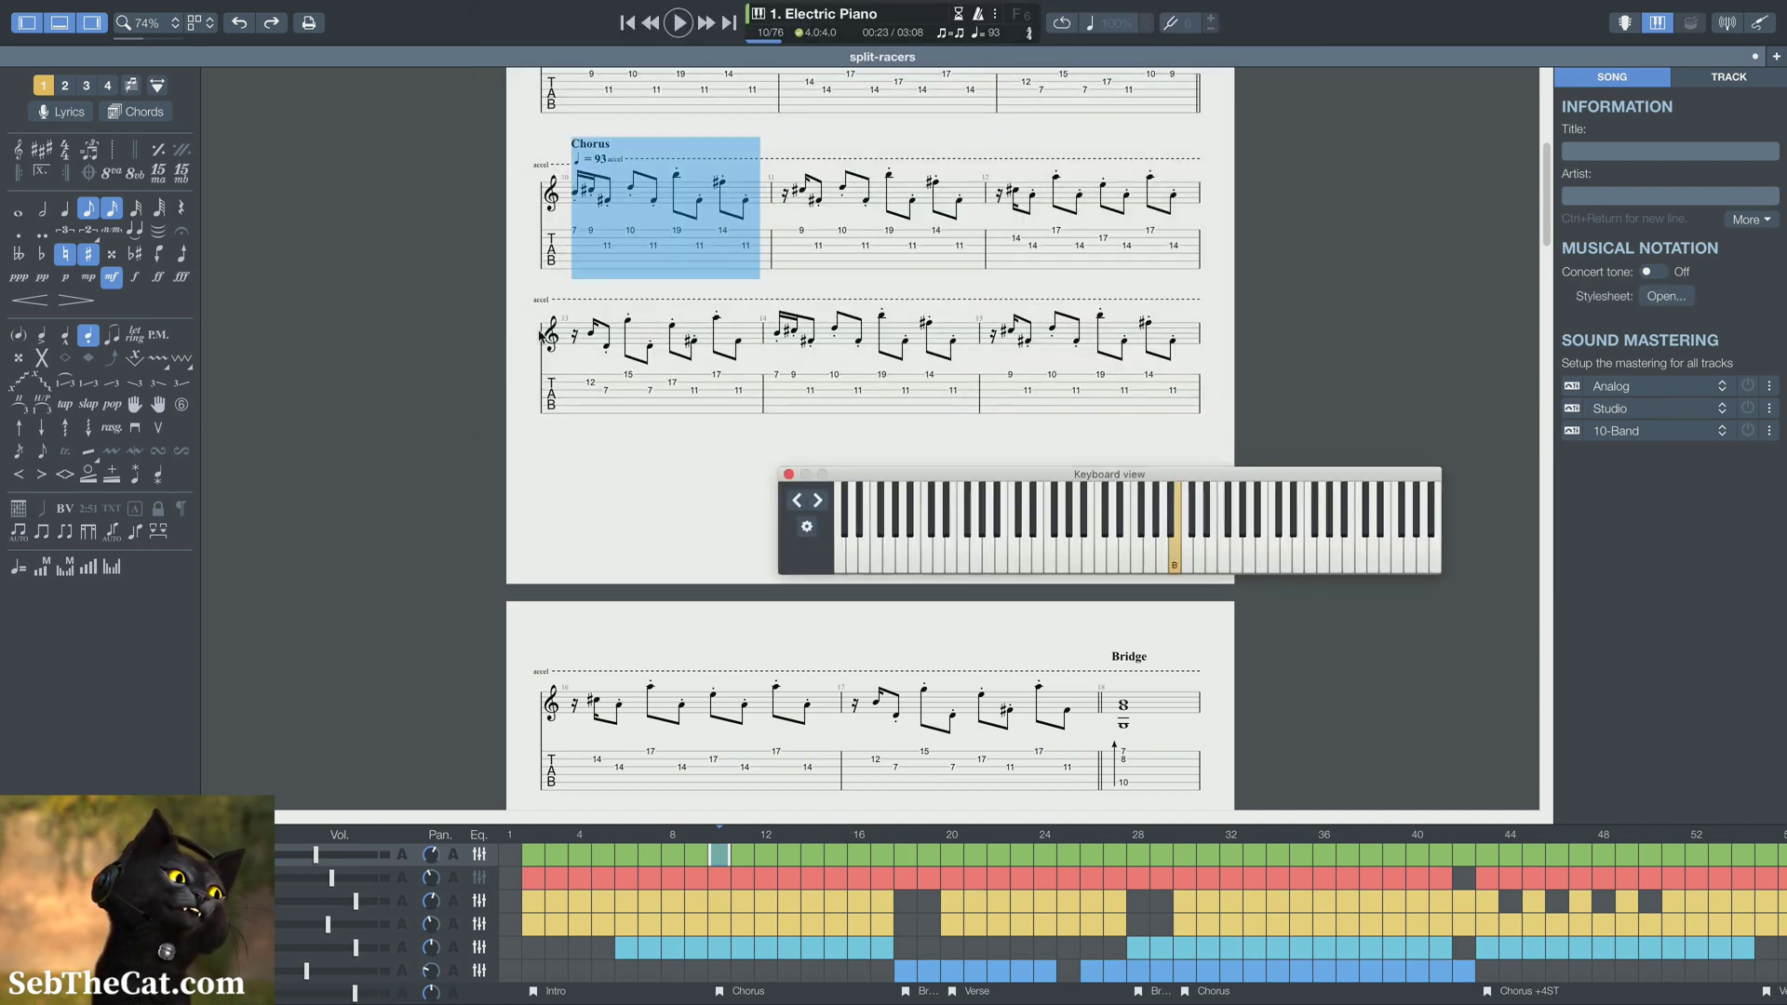
# Review the tempo markings from the intro through the Bridge and Verse to the Chorus at bar 30
pyautogui.scroll(5, 678, 376)
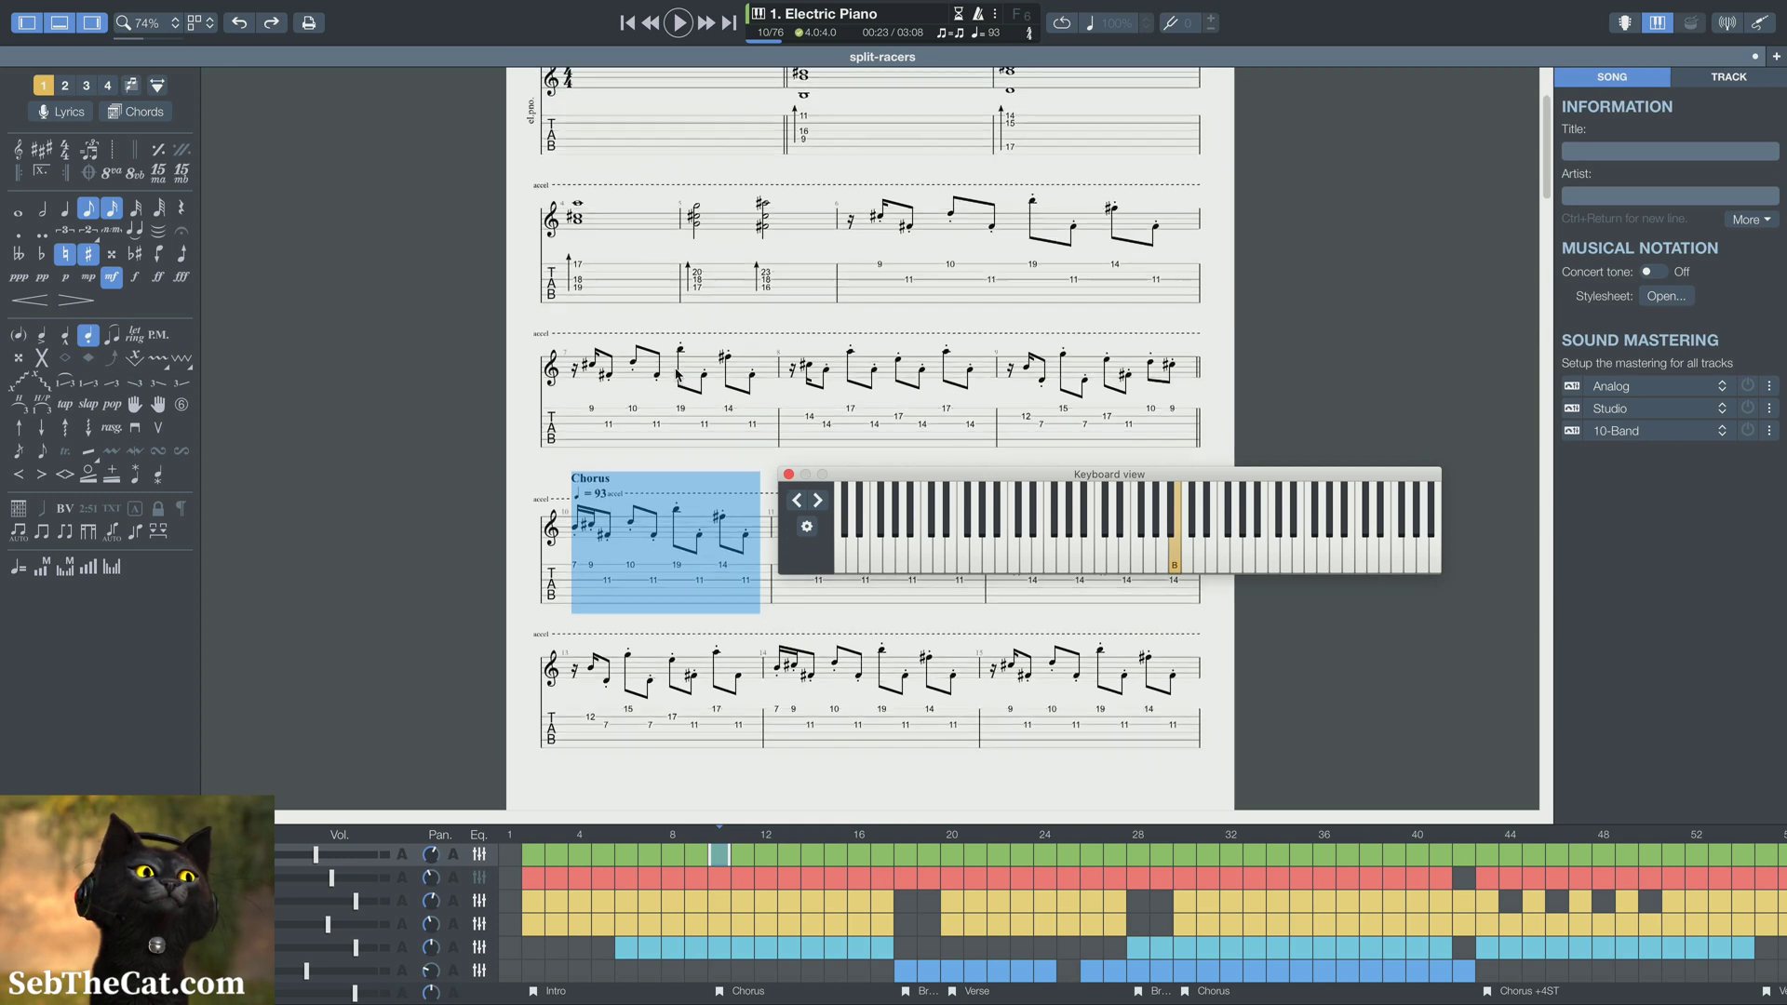
pyautogui.scroll(2, 619, 215)
pyautogui.scroll(-2, 782, 232)
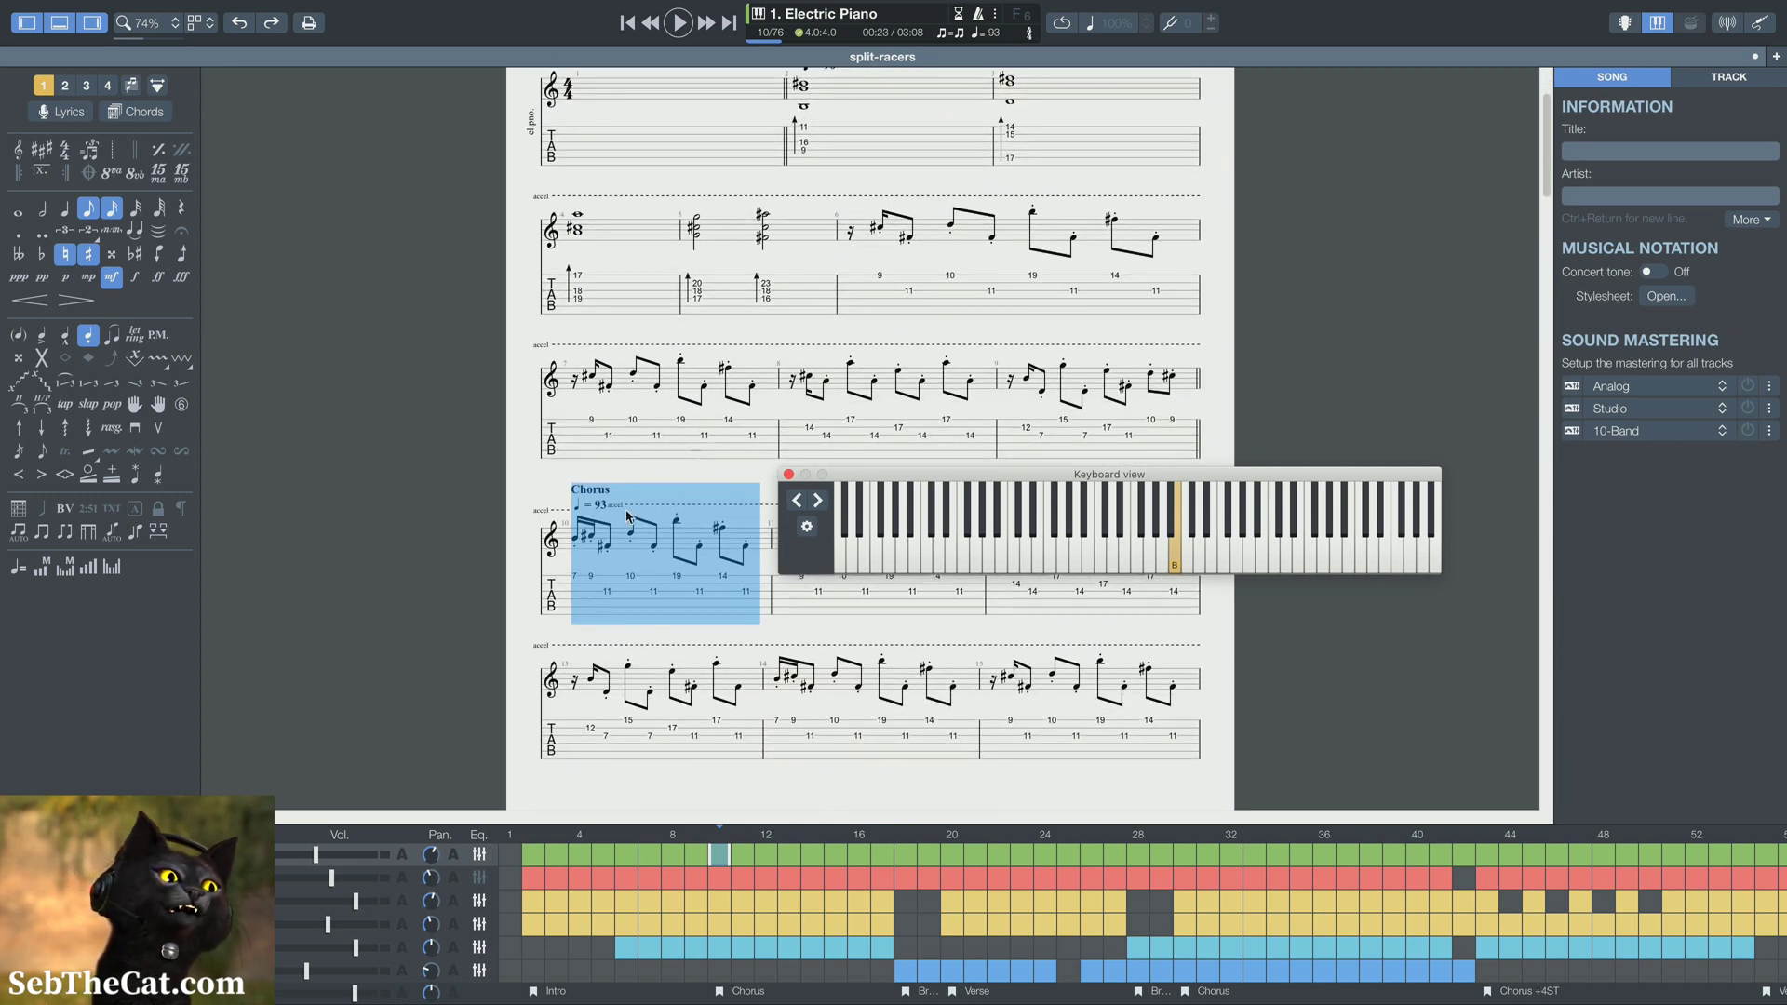
pyautogui.scroll(-3, 603, 523)
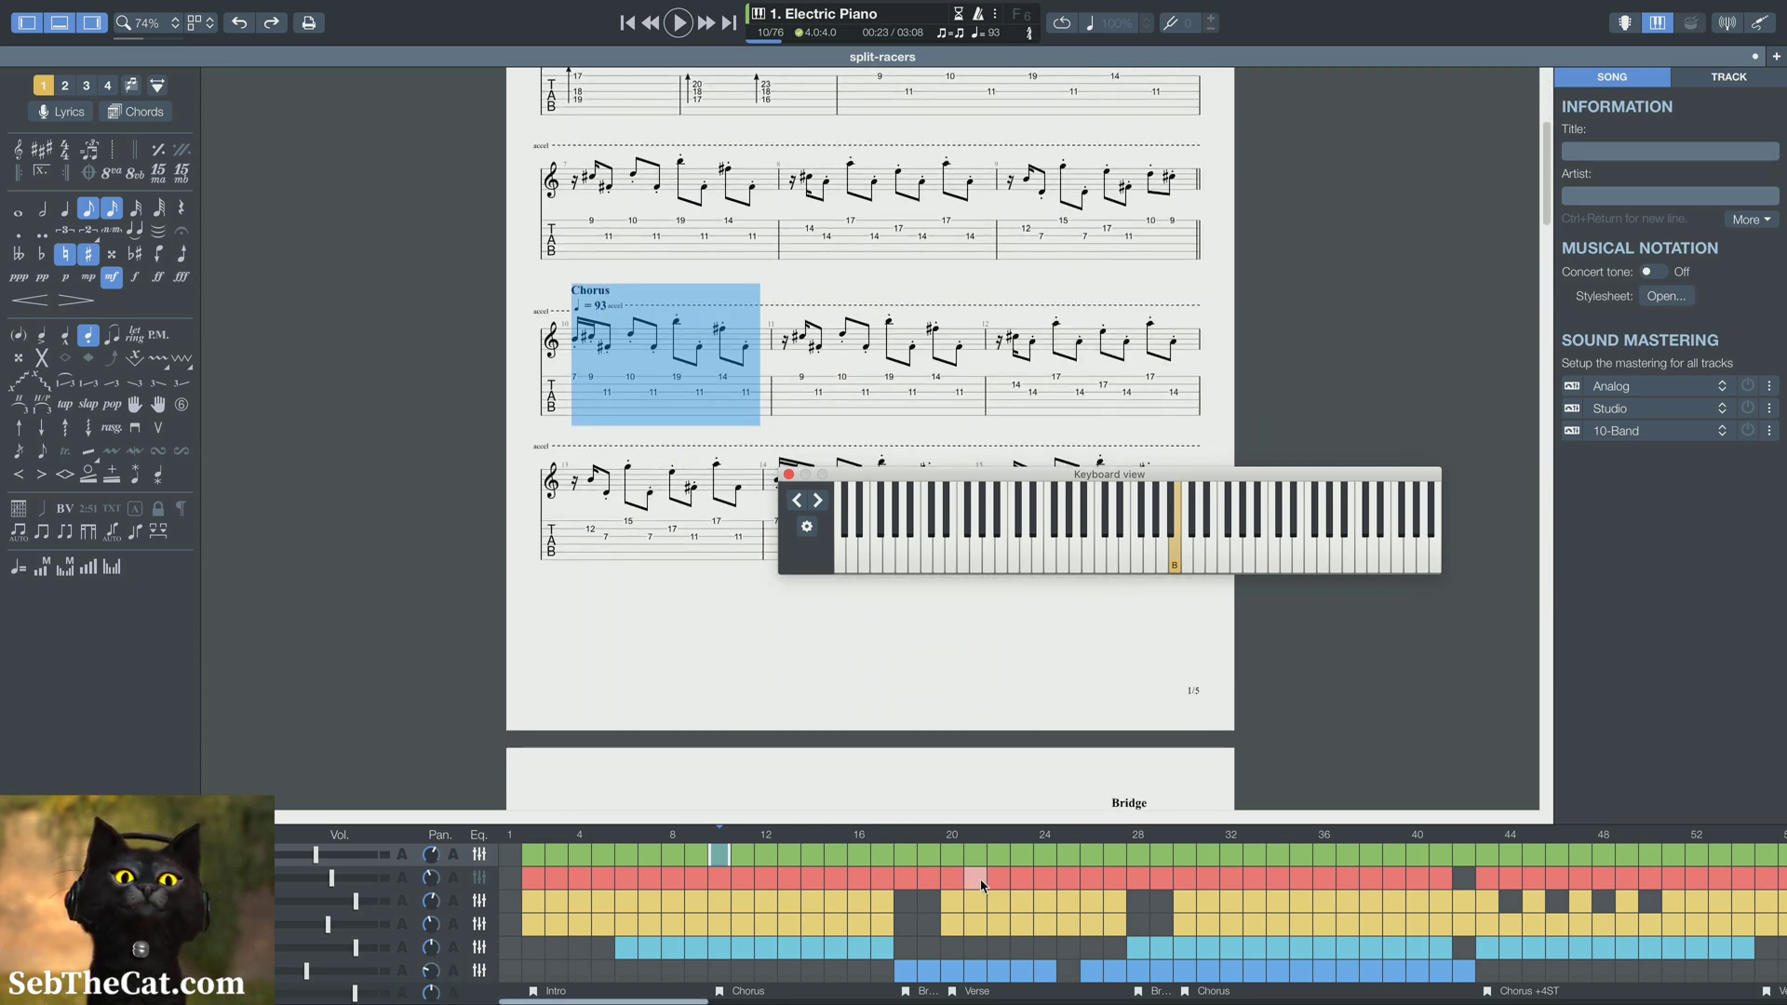
pyautogui.click(902, 855)
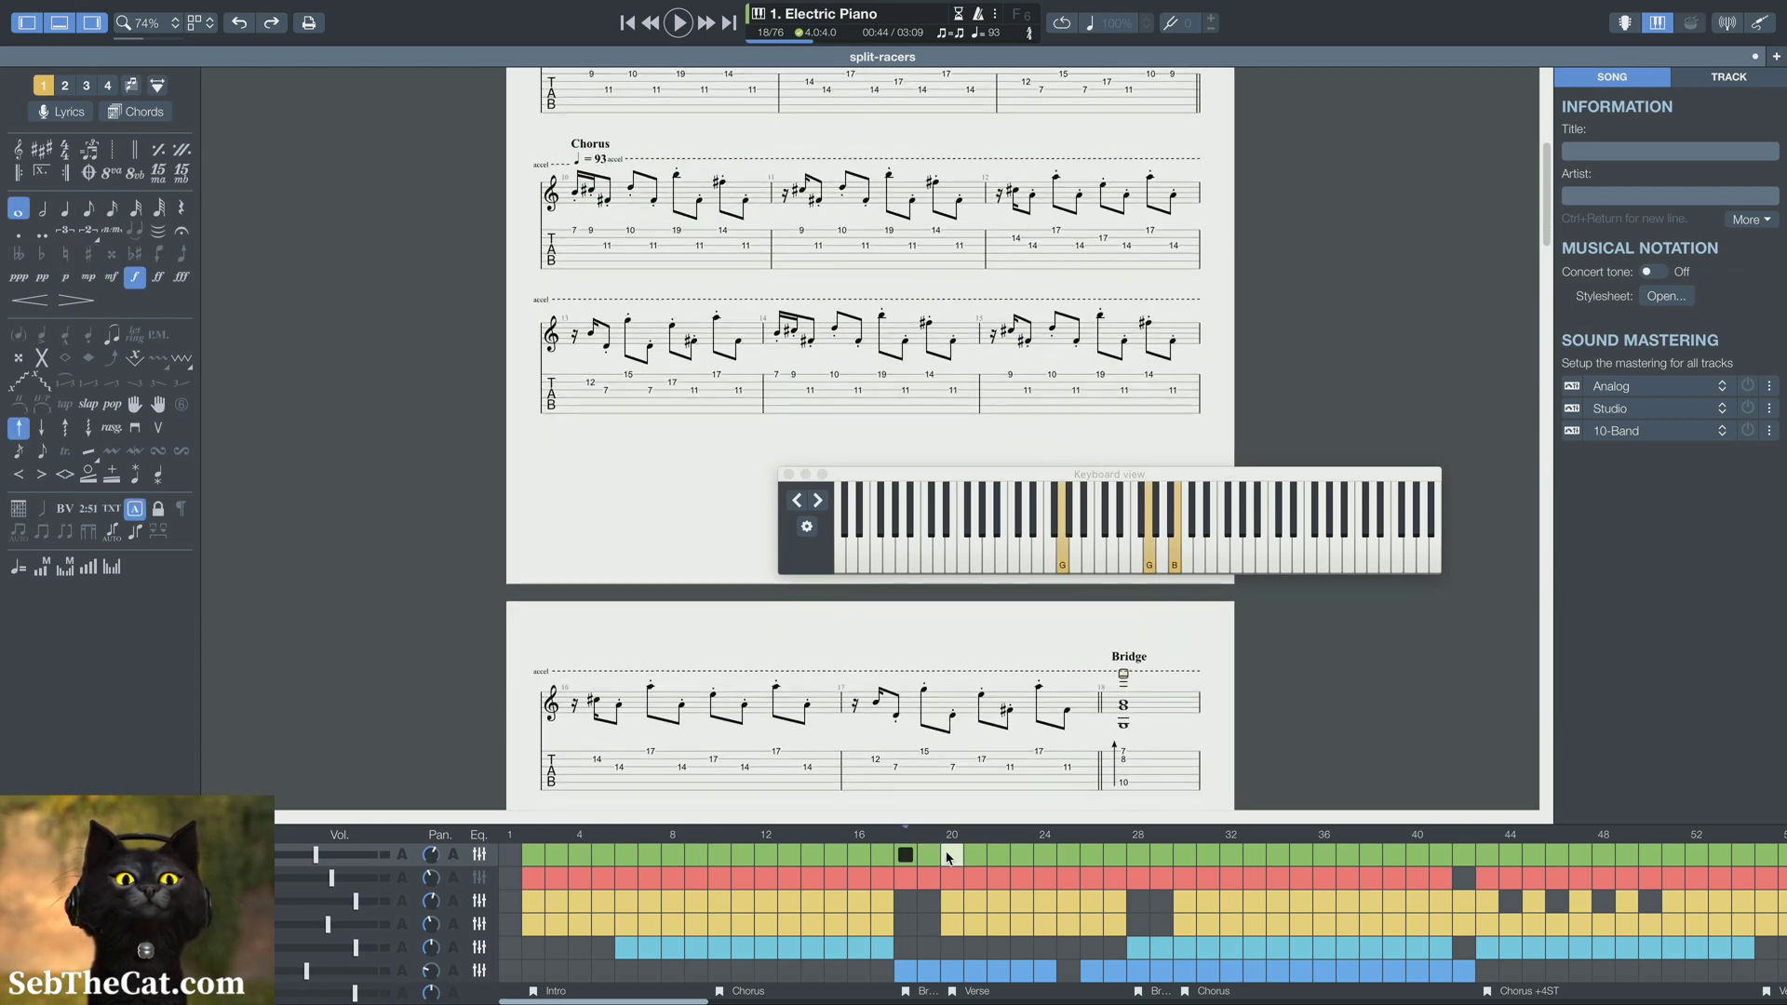
pyautogui.click(970, 855)
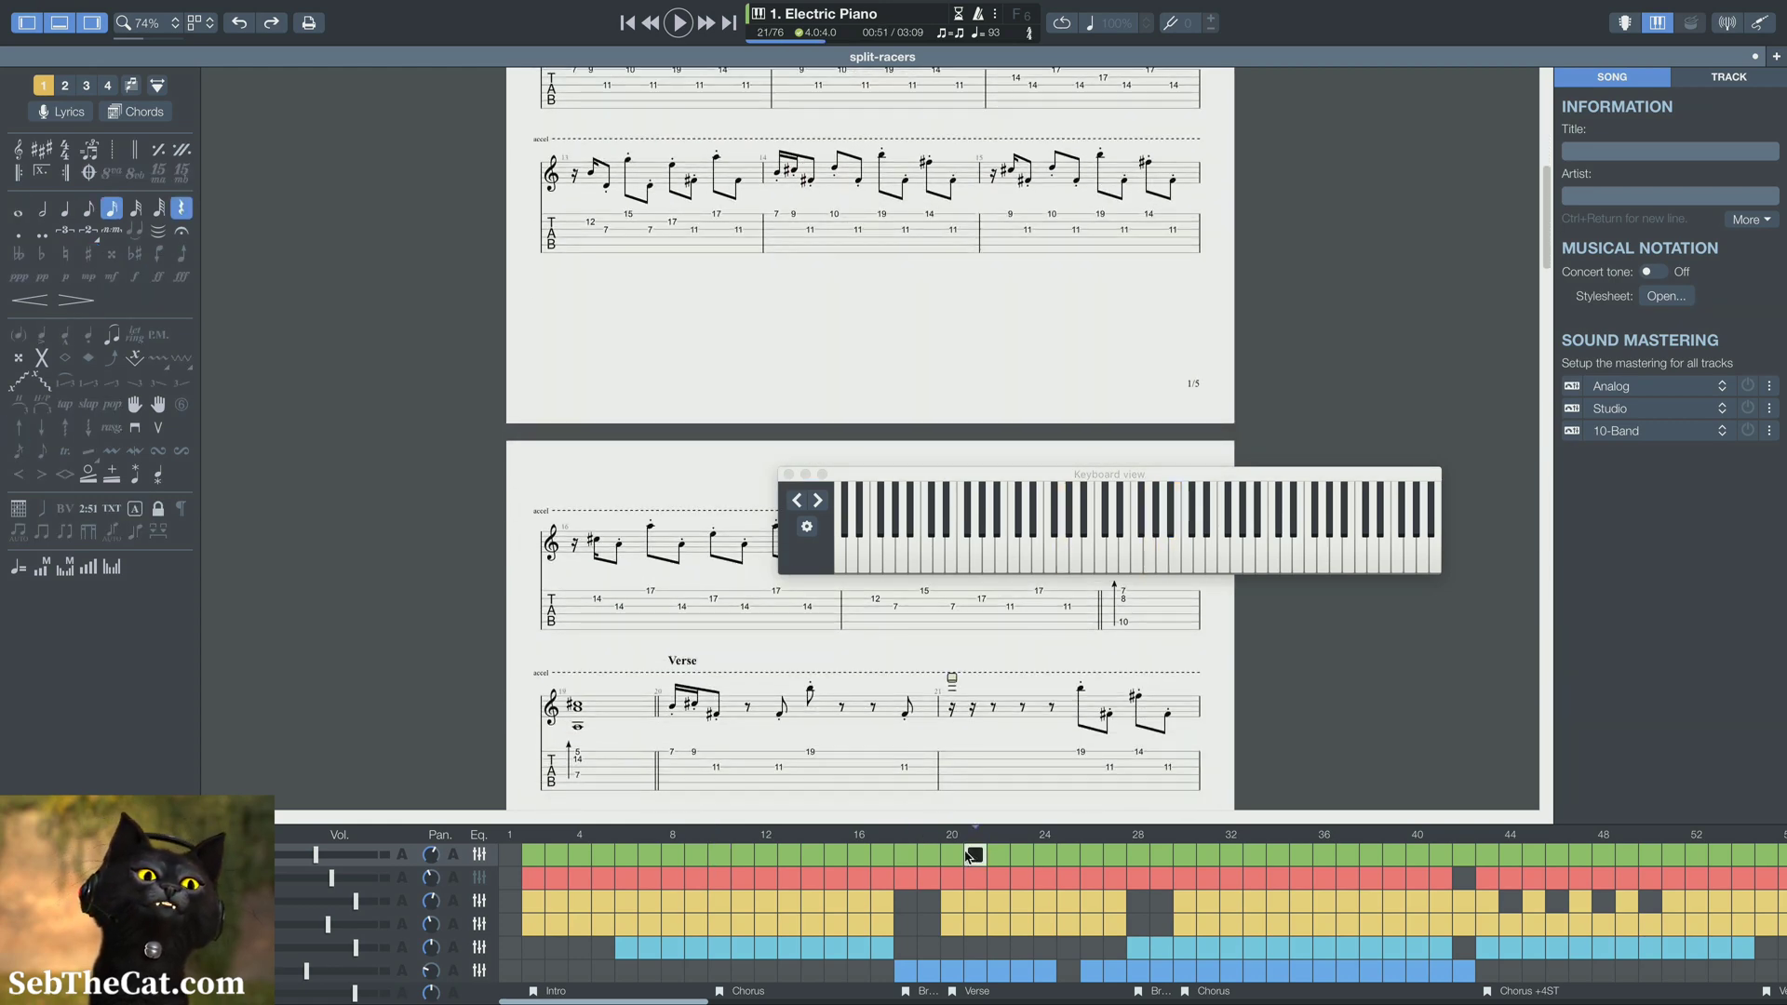
pyautogui.click(1179, 854)
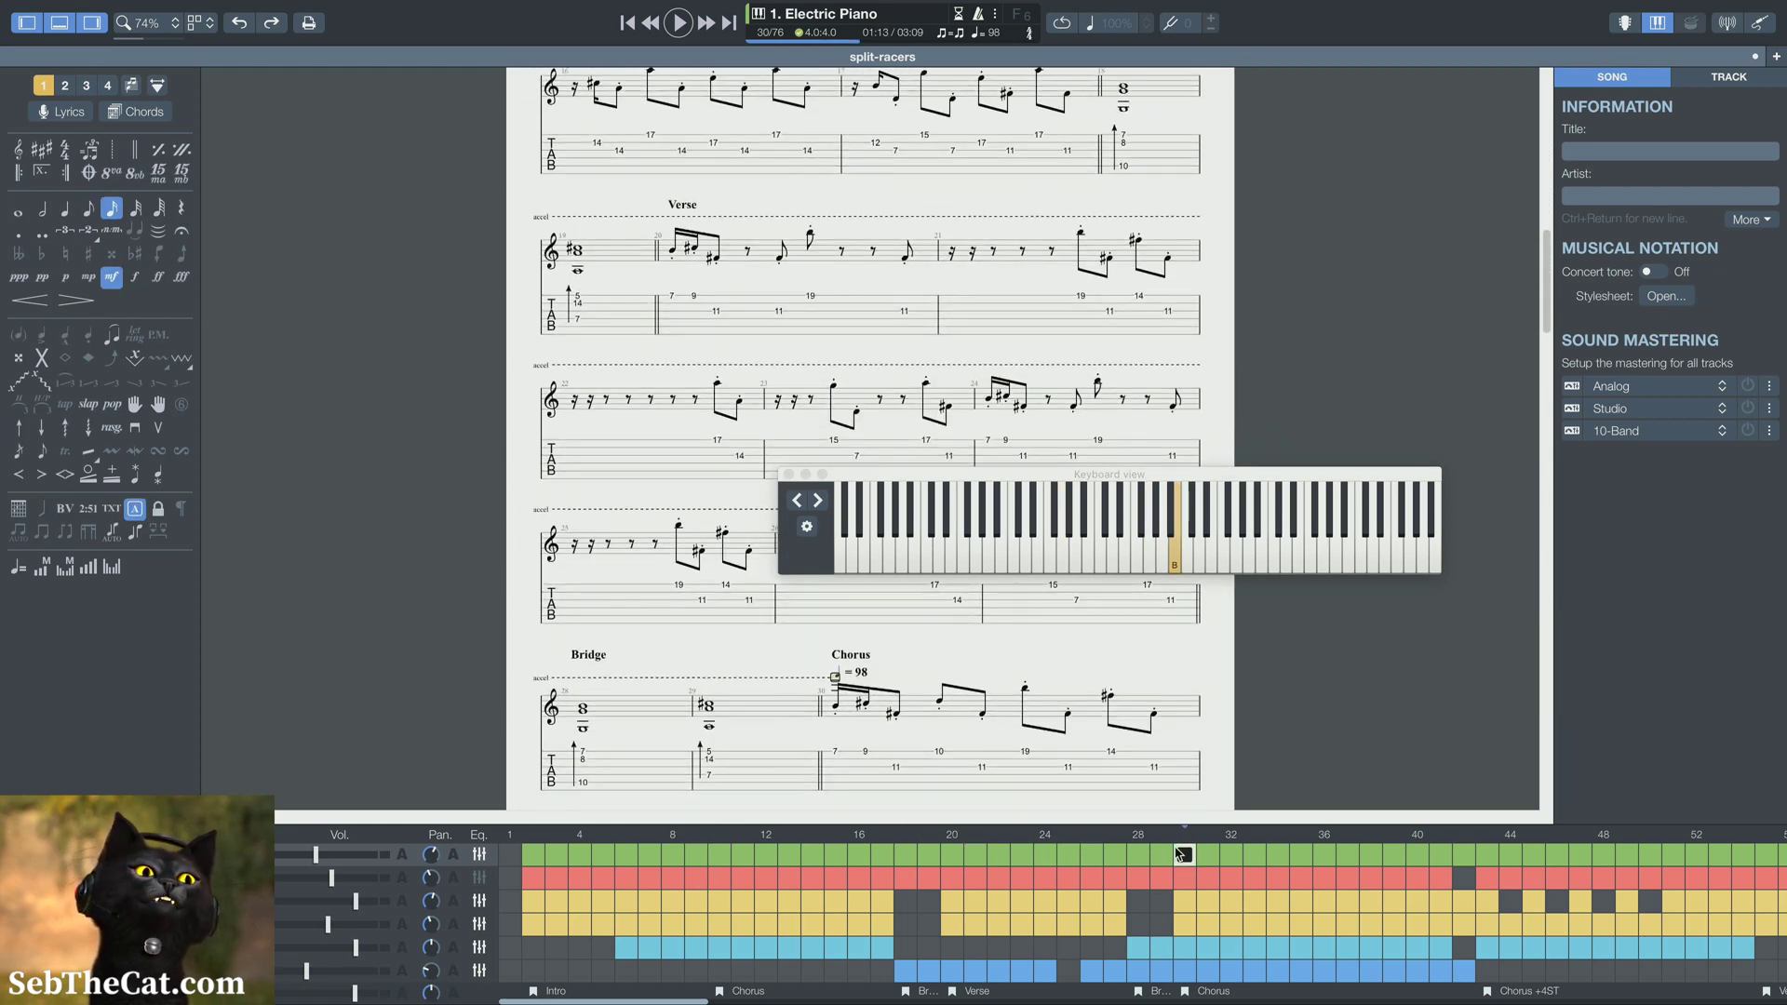
# Insert a tempo automation point at bar 43, the start of Chorus +4ST, and set it to 93 bpm
pyautogui.click(1487, 855)
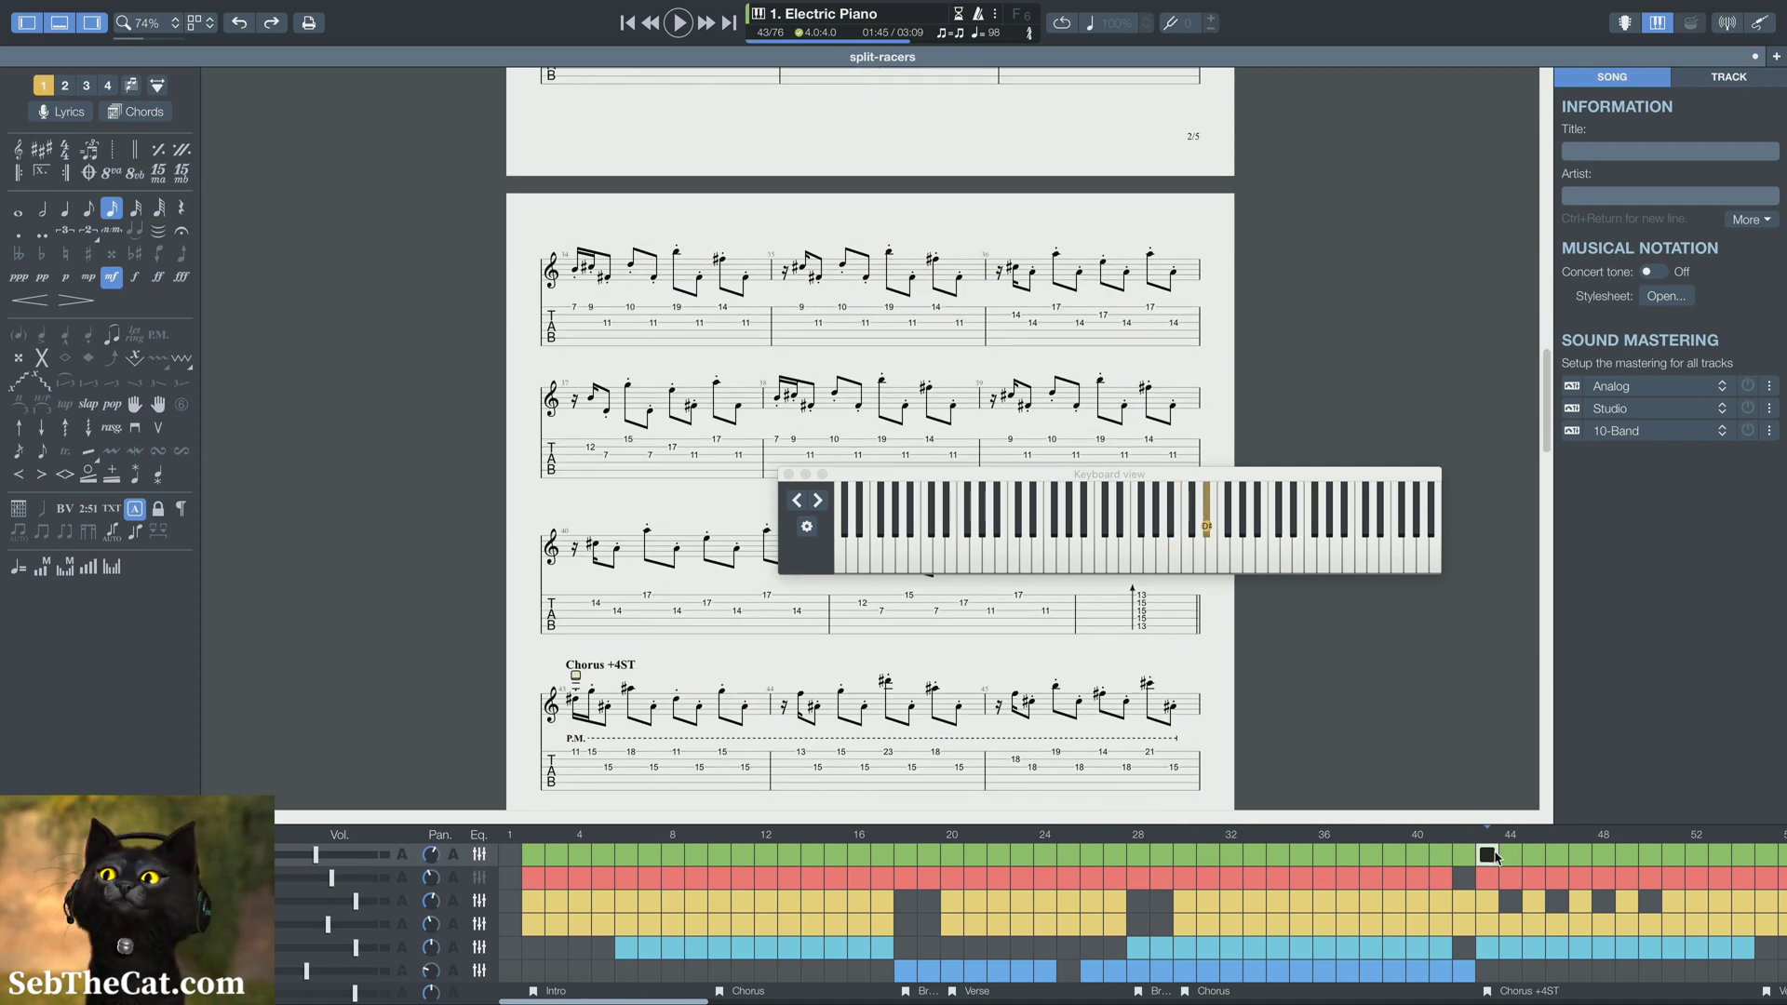
pyautogui.moveTo(237, 4)
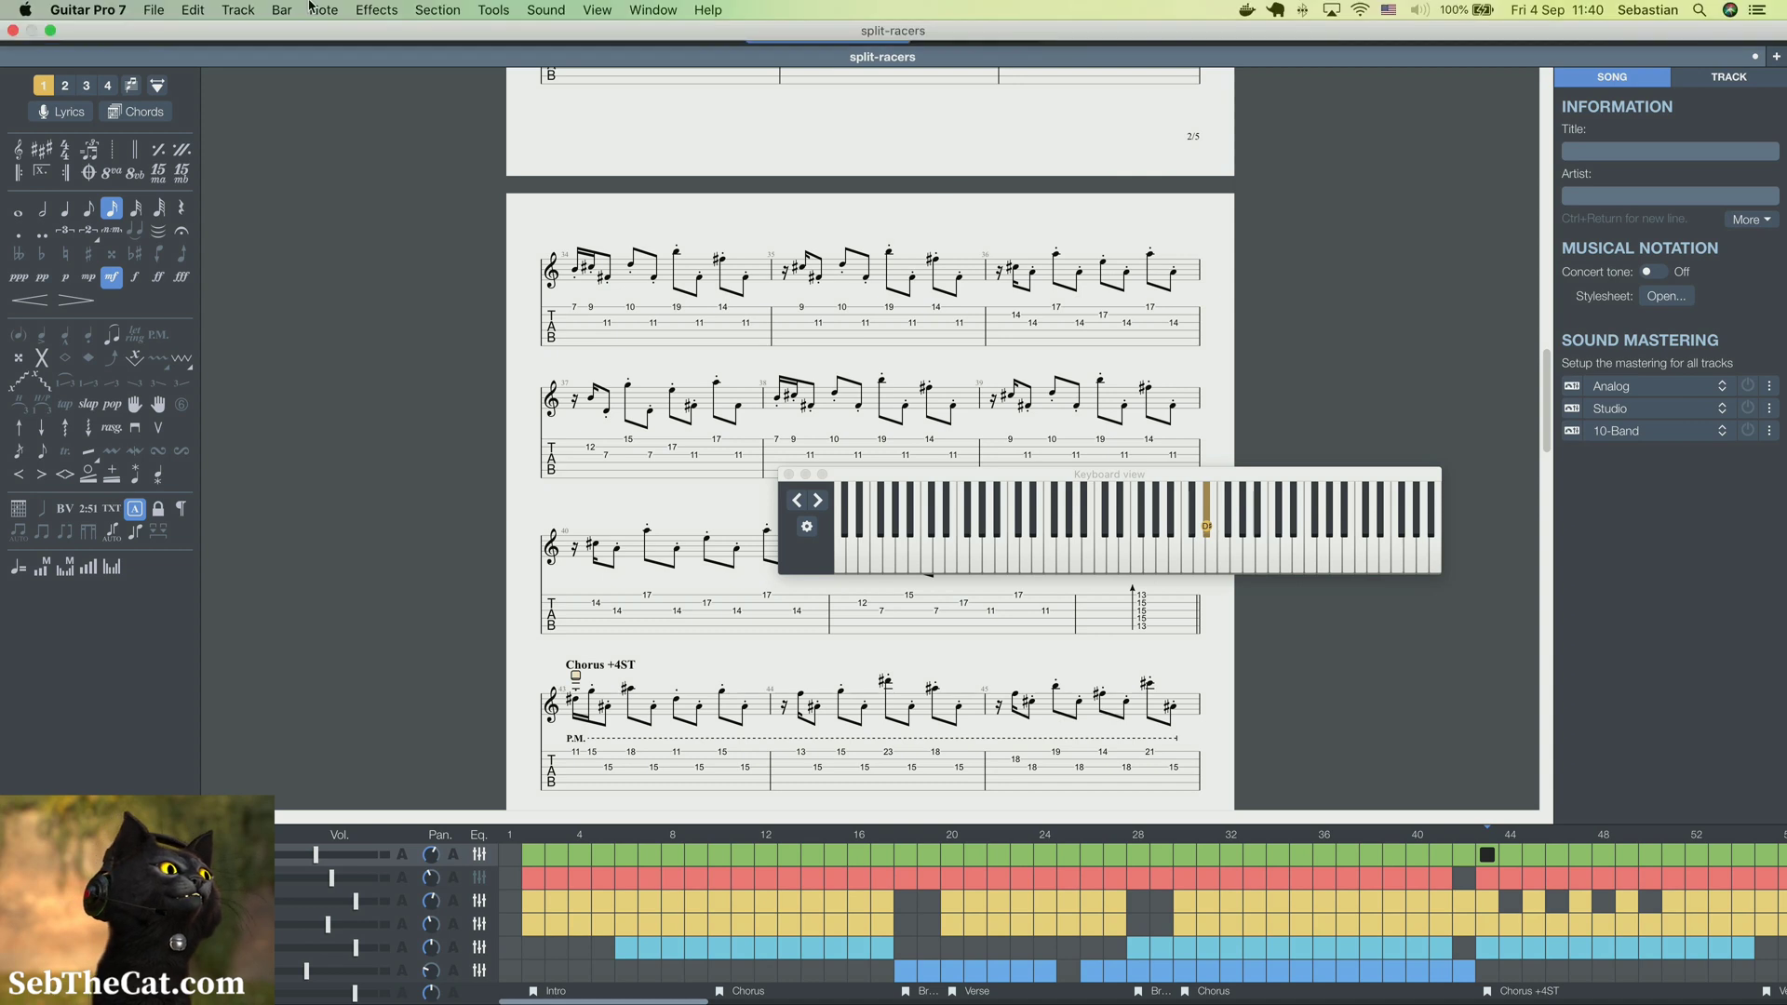
pyautogui.click(493, 9)
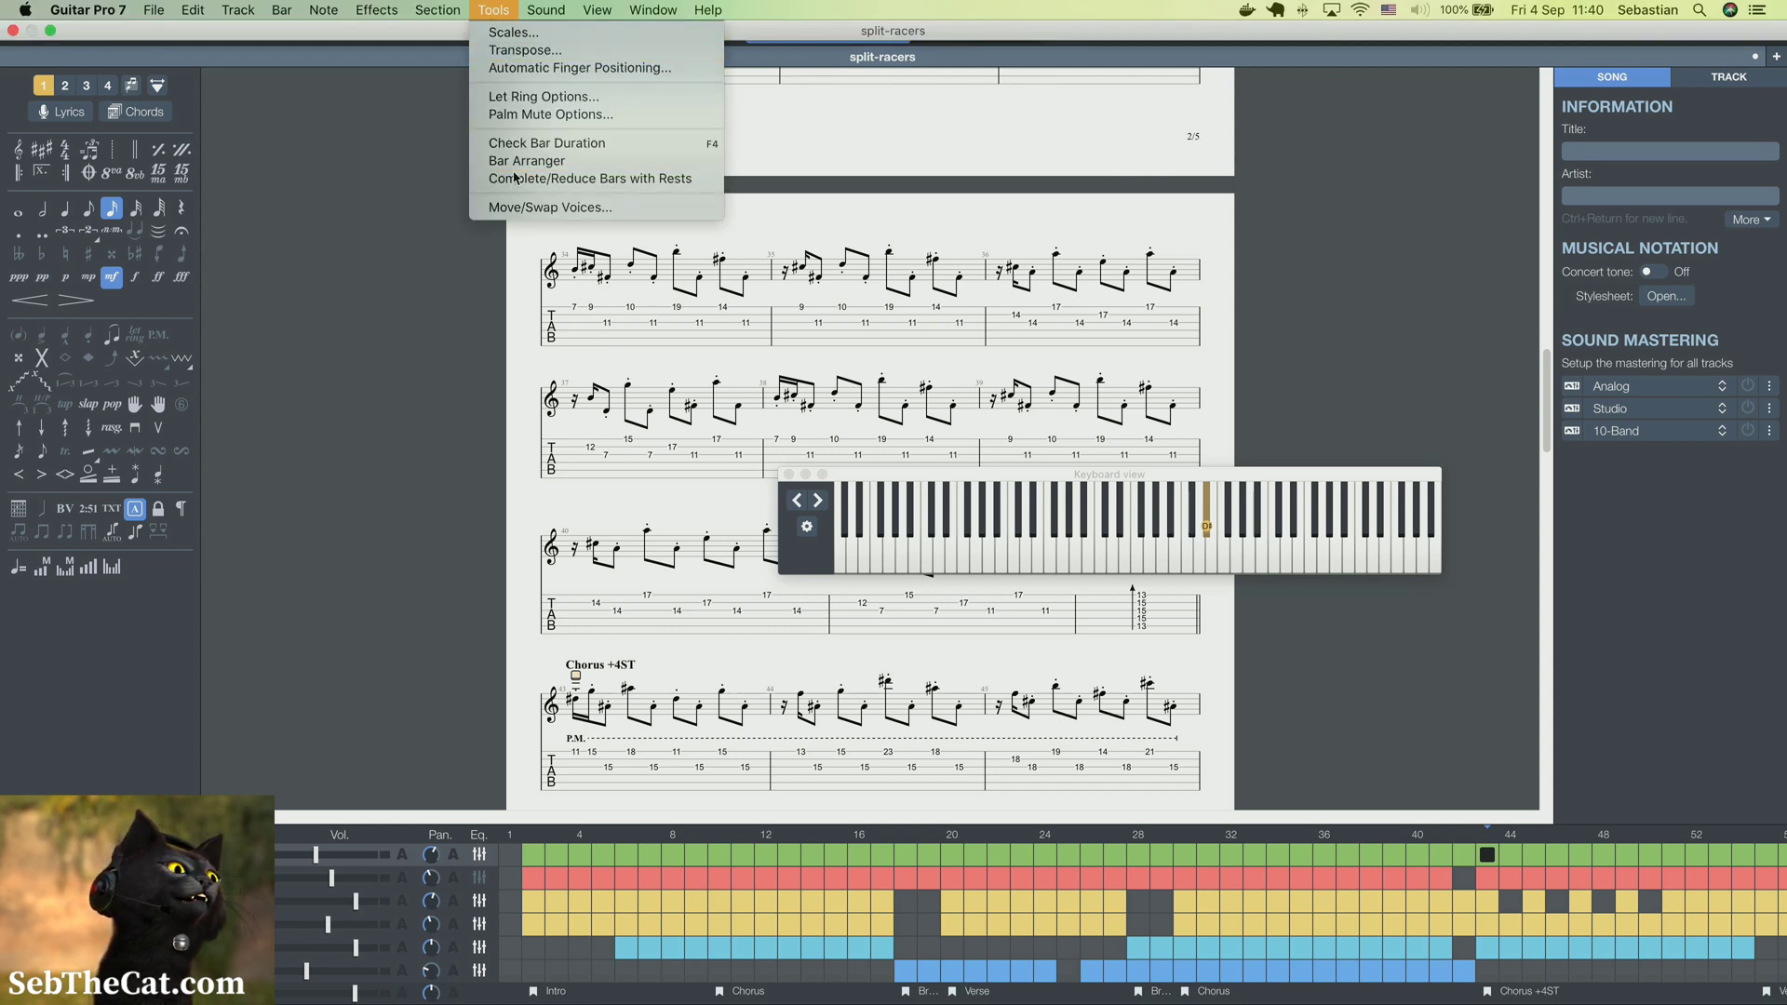
pyautogui.click(43, 680)
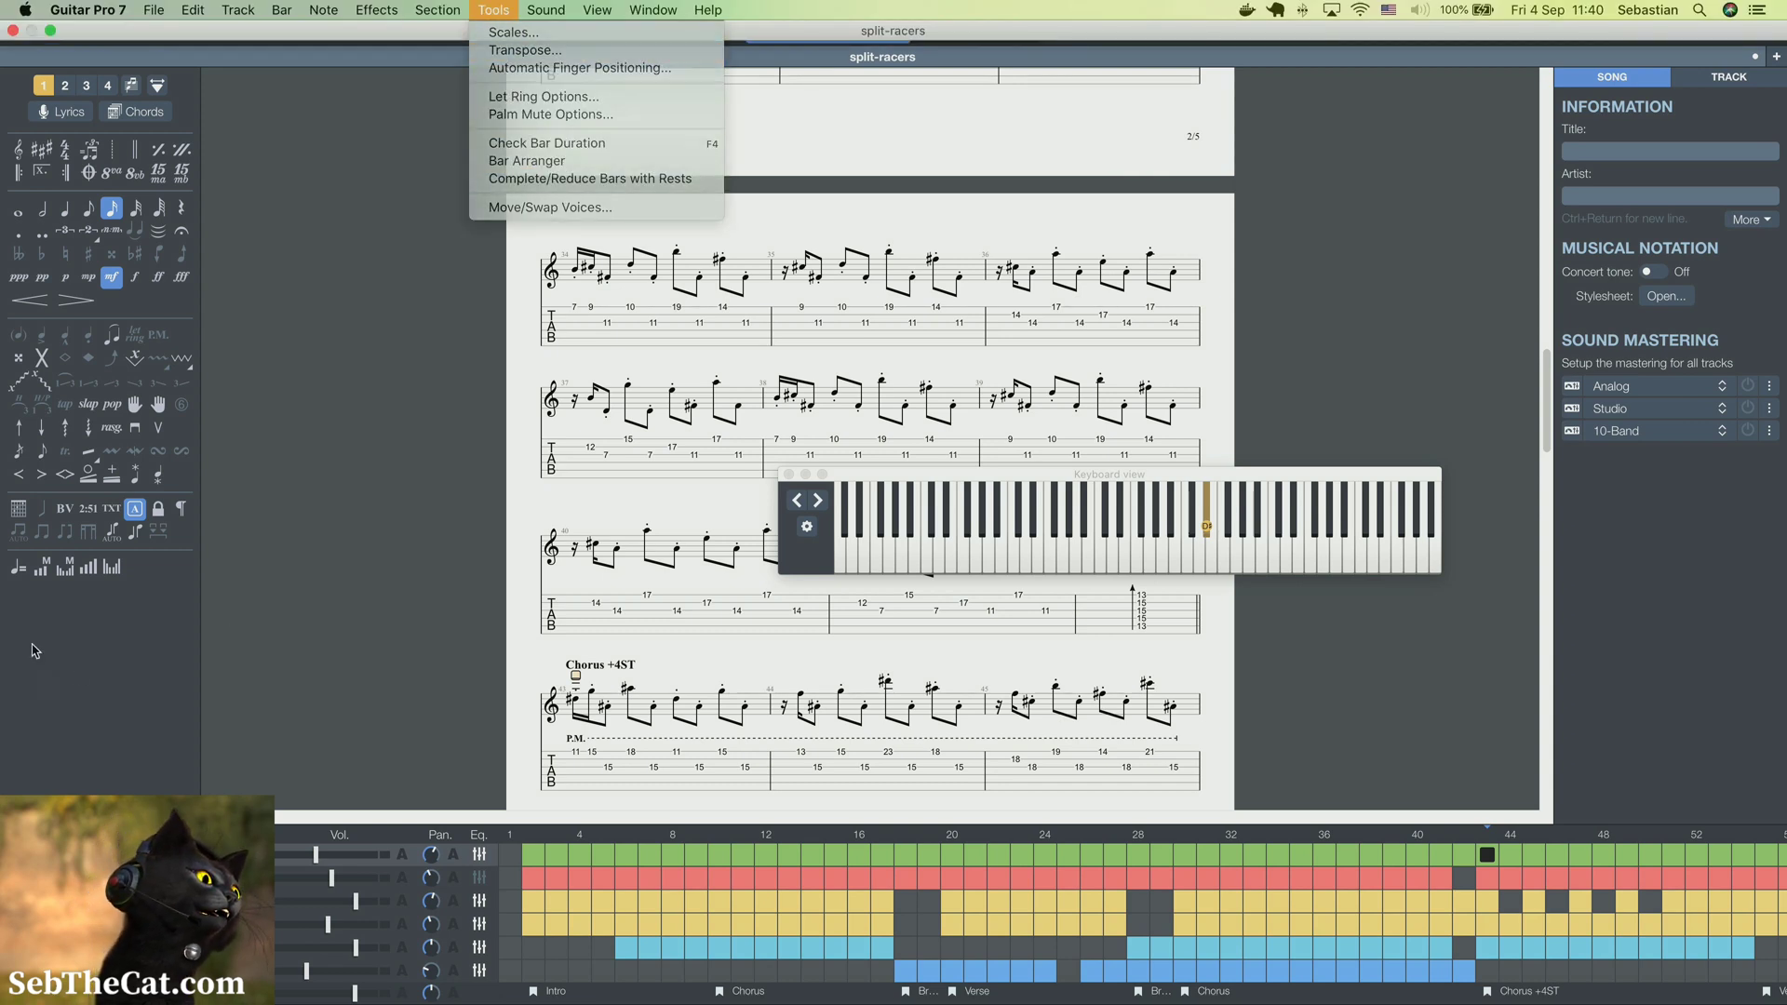
pyautogui.click(17, 570)
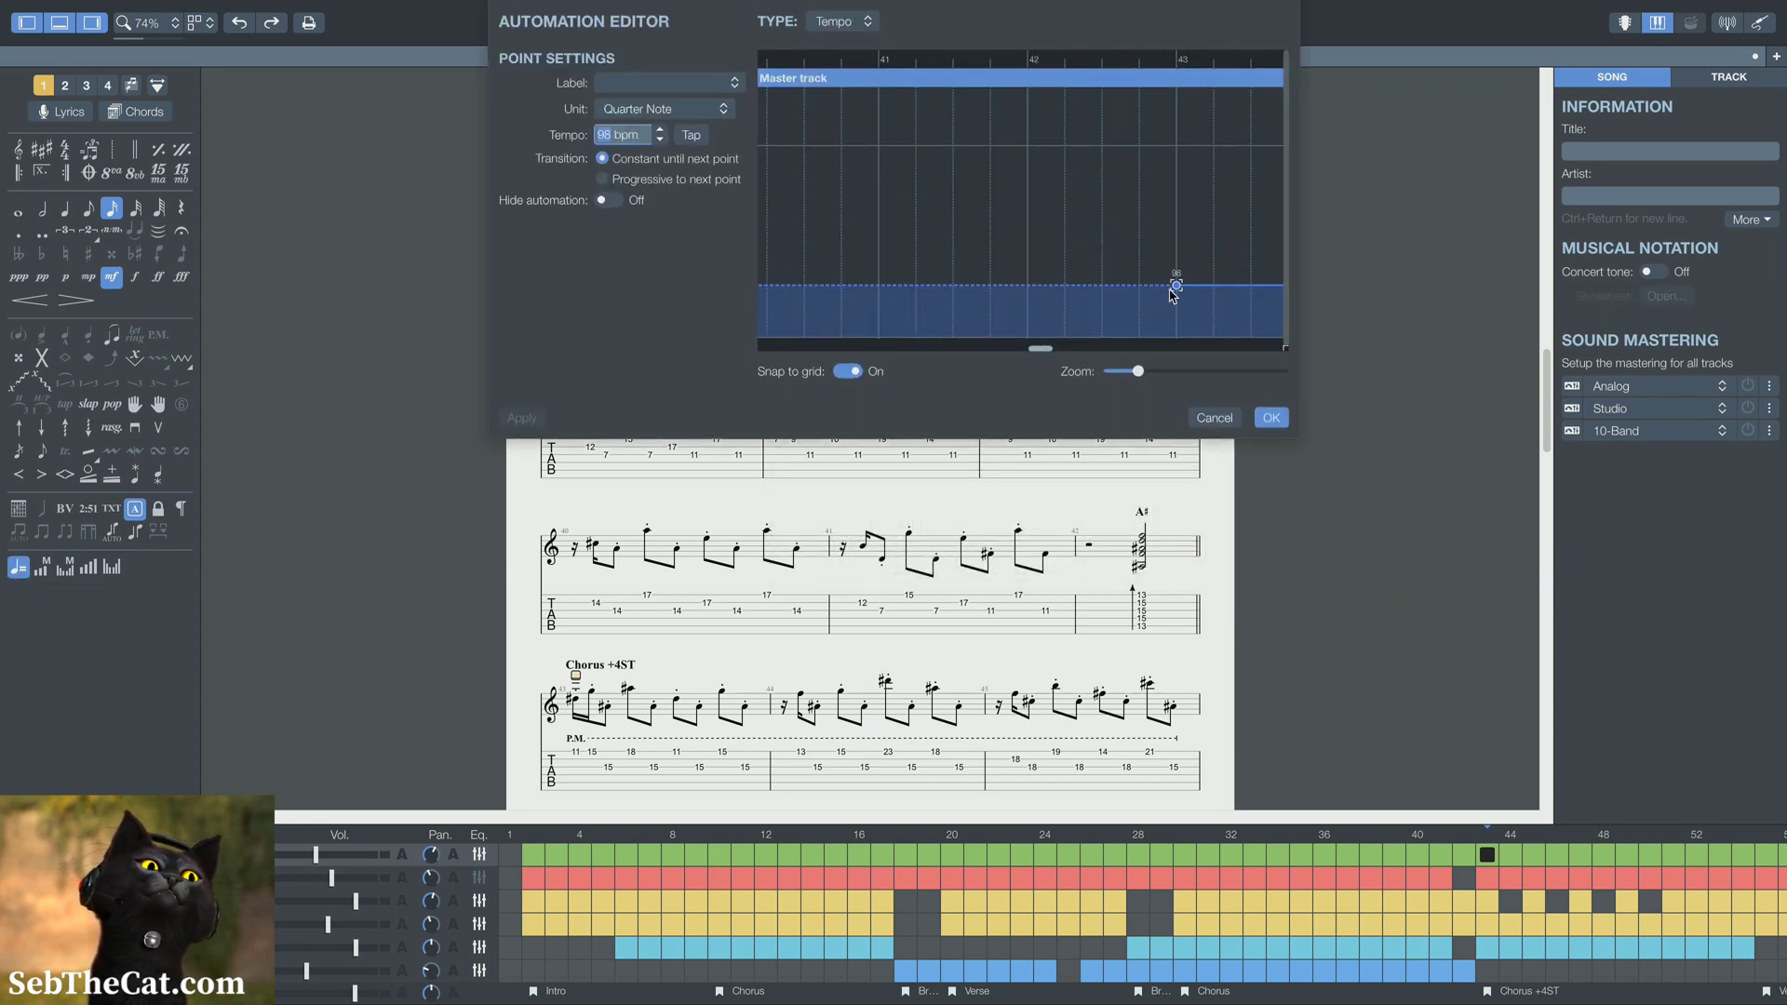
pyautogui.click(662, 140)
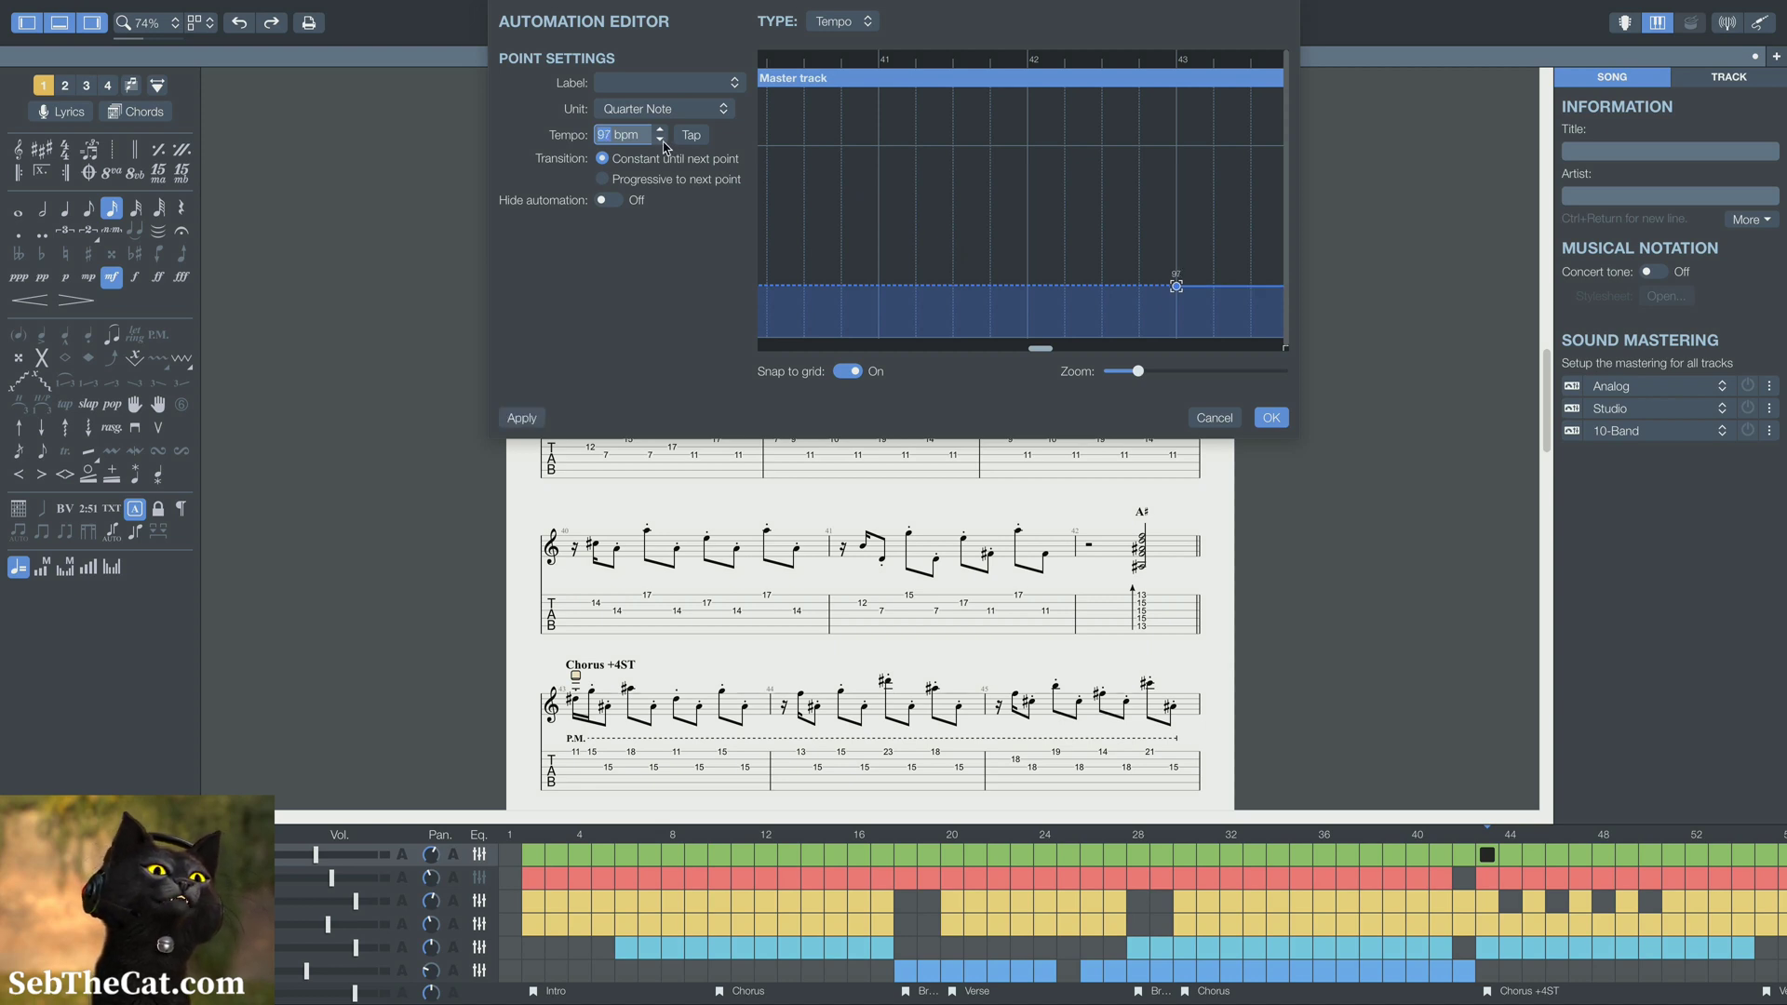
pyautogui.click(662, 140)
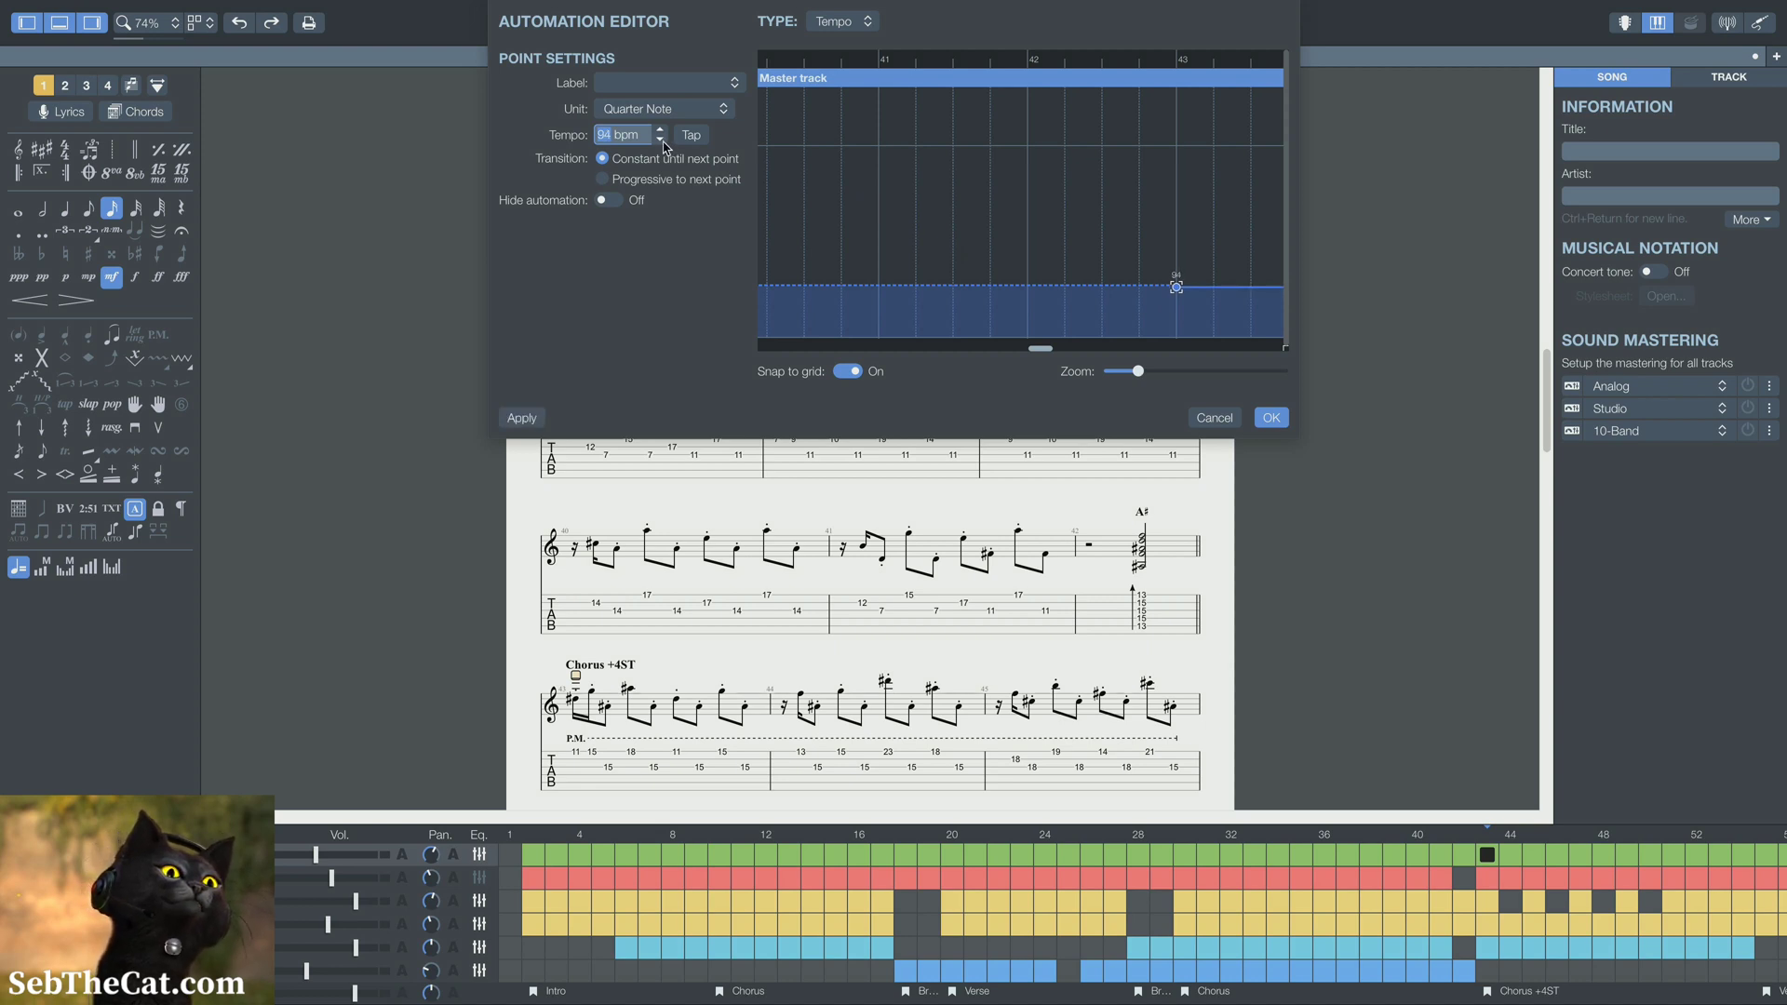
pyautogui.click(662, 141)
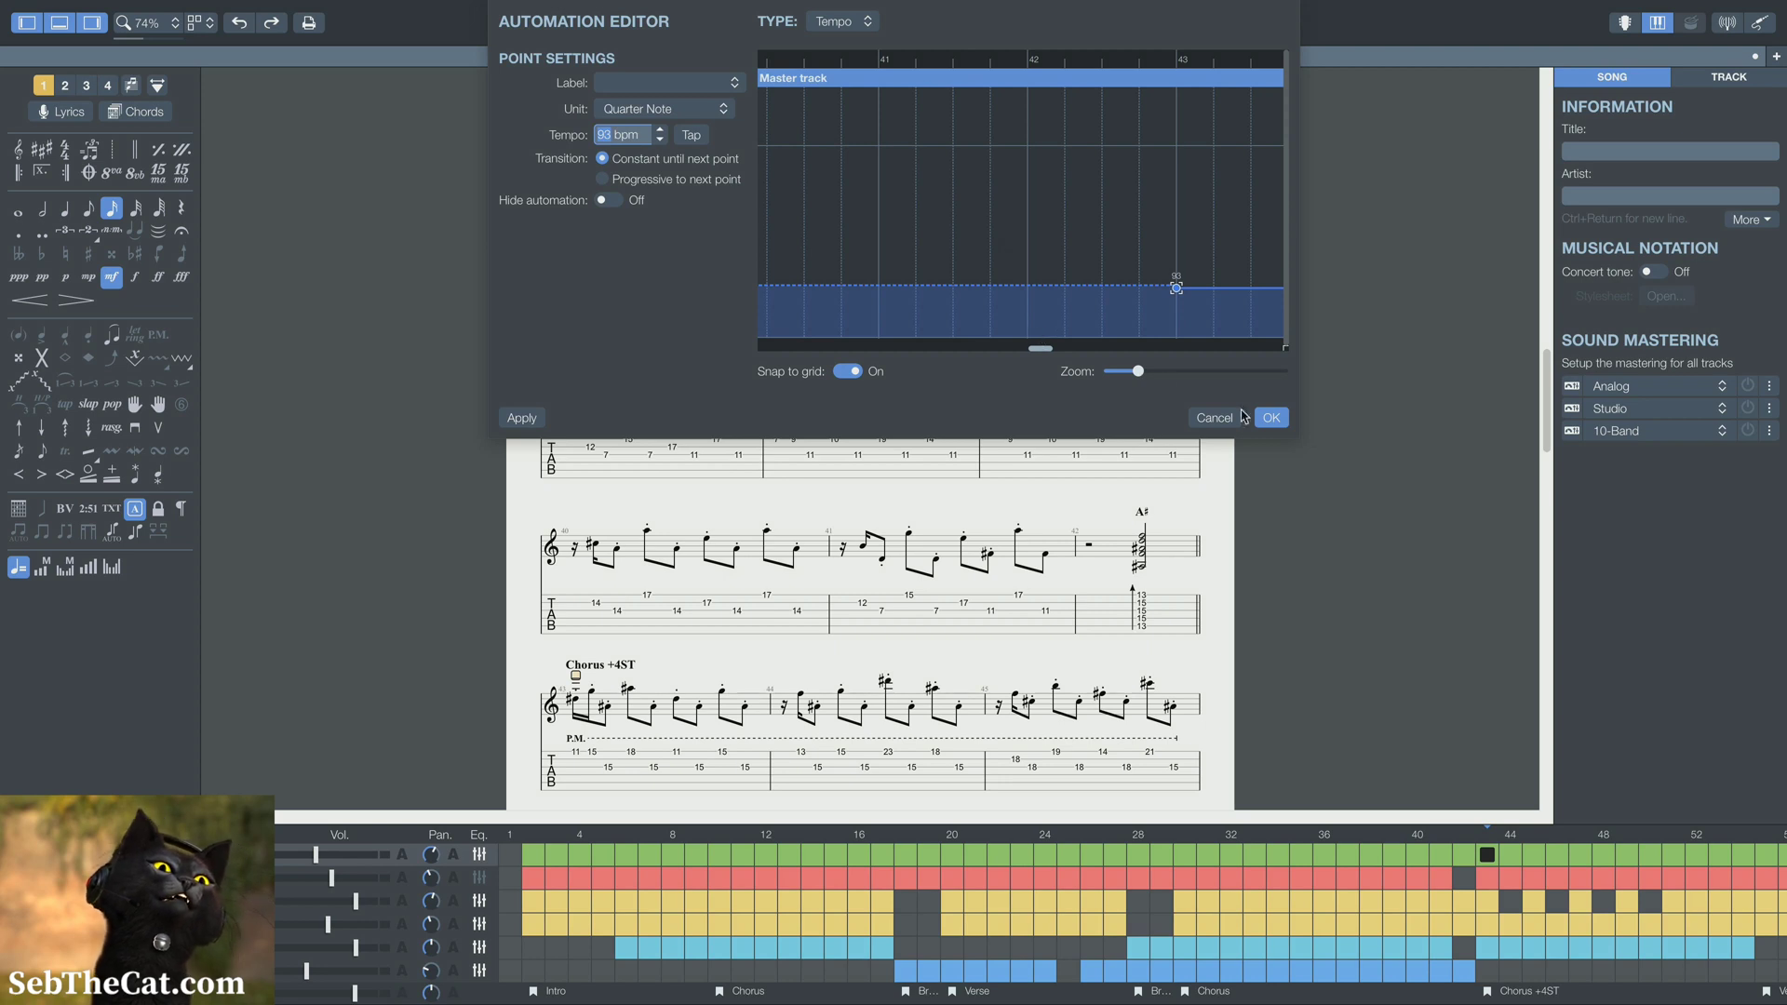
# Enlarge the Automation Editor and set the bar 30 tempo point to 93 bpm with a progressive transition
pyautogui.click(1300, 439)
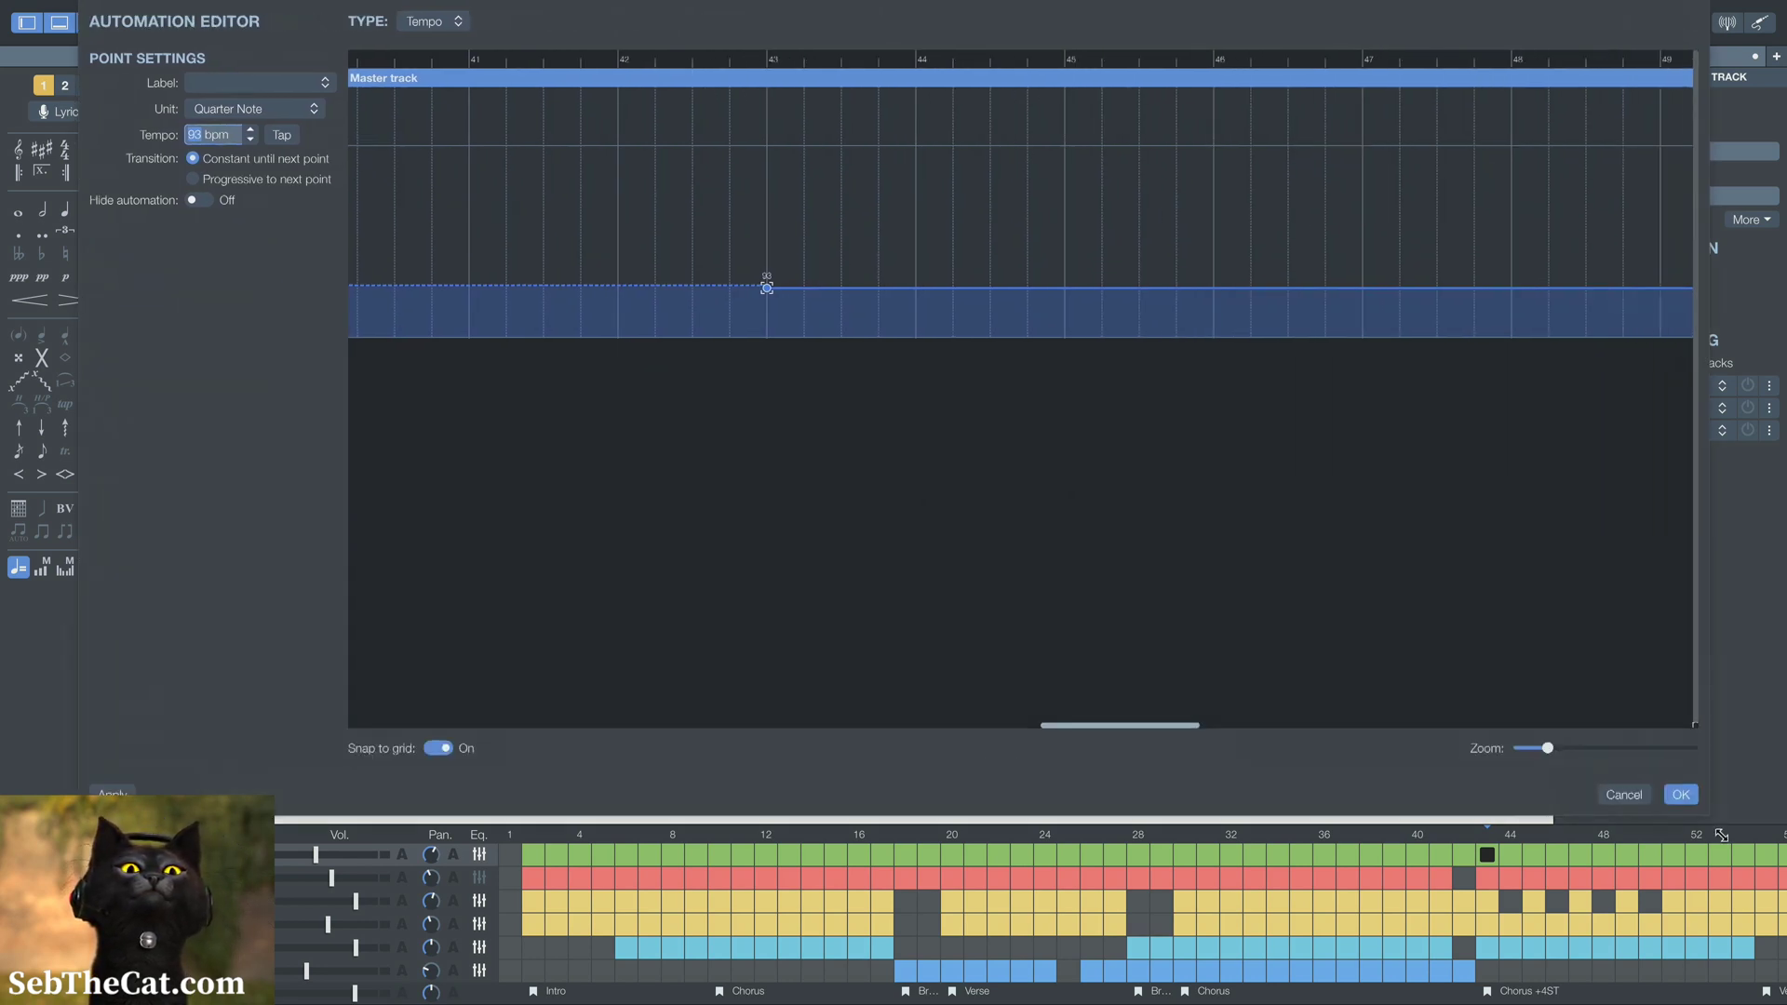
pyautogui.hscroll(-10, 1066, 609)
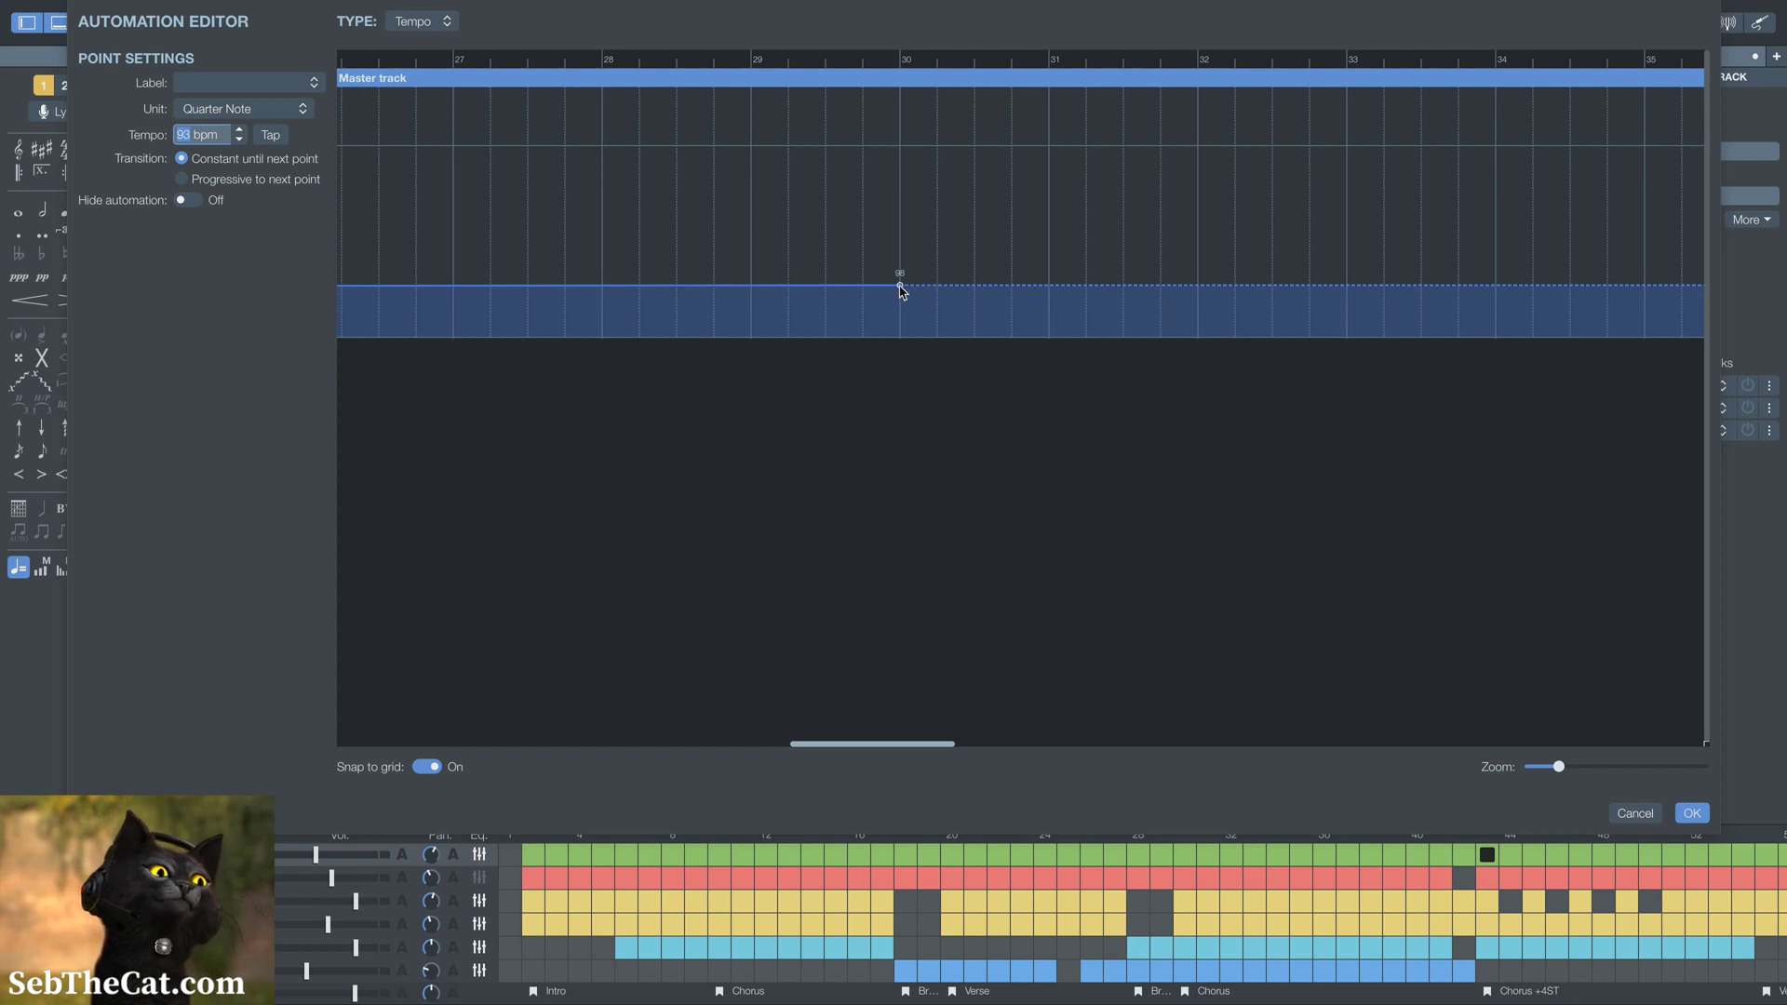
pyautogui.click(900, 287)
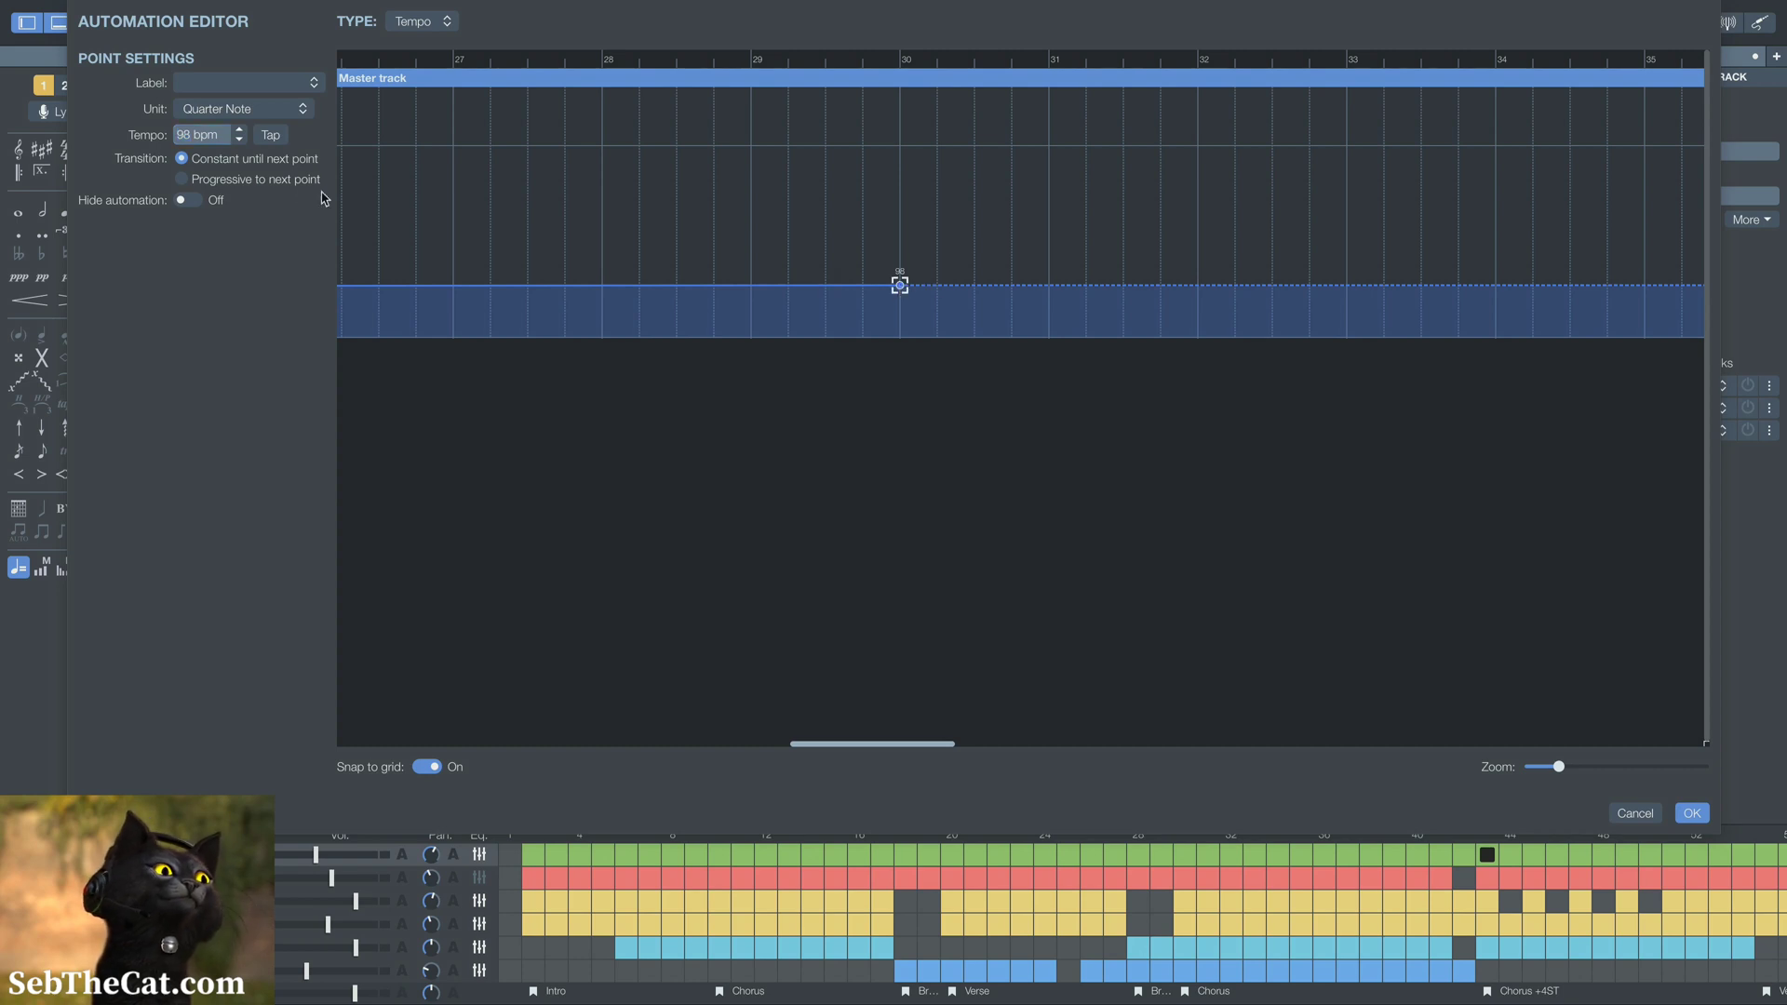
pyautogui.click(216, 179)
pyautogui.click(241, 140)
pyautogui.click(241, 140)
pyautogui.click(240, 140)
pyautogui.click(241, 139)
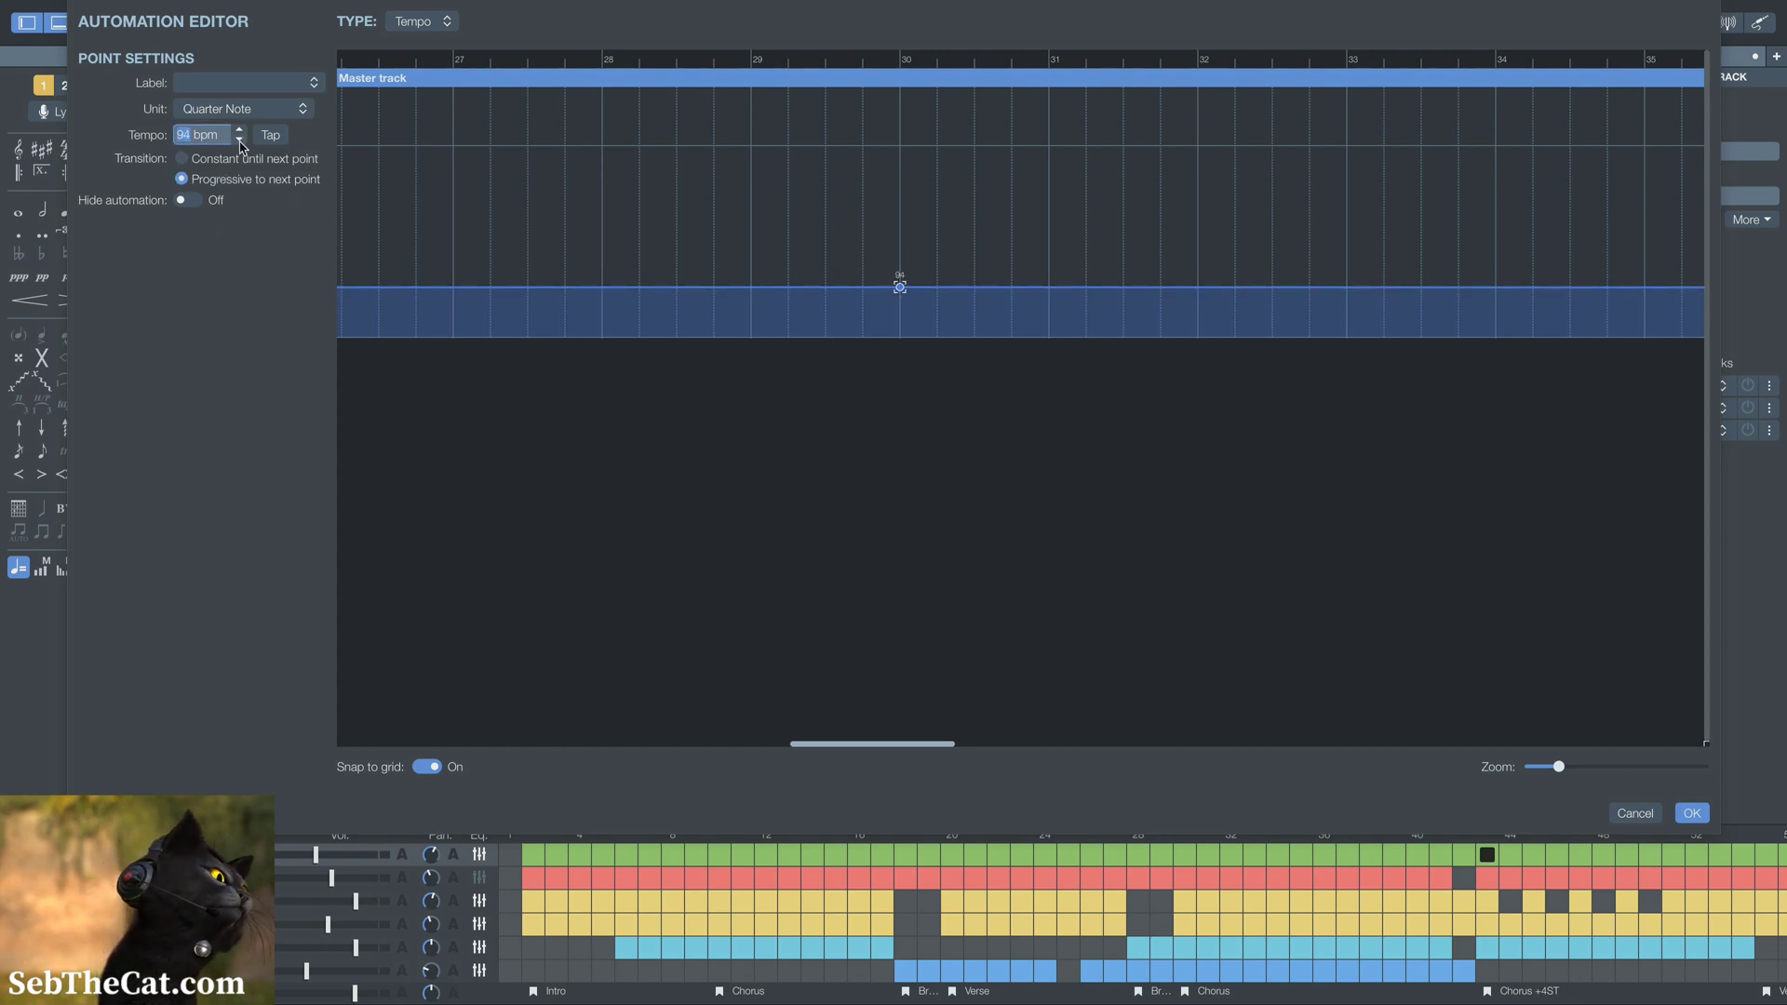
pyautogui.click(240, 140)
# Examine the master track's tempo curve from bar 1 to the bars around the first Bridge
pyautogui.hscroll(-10, 667, 514)
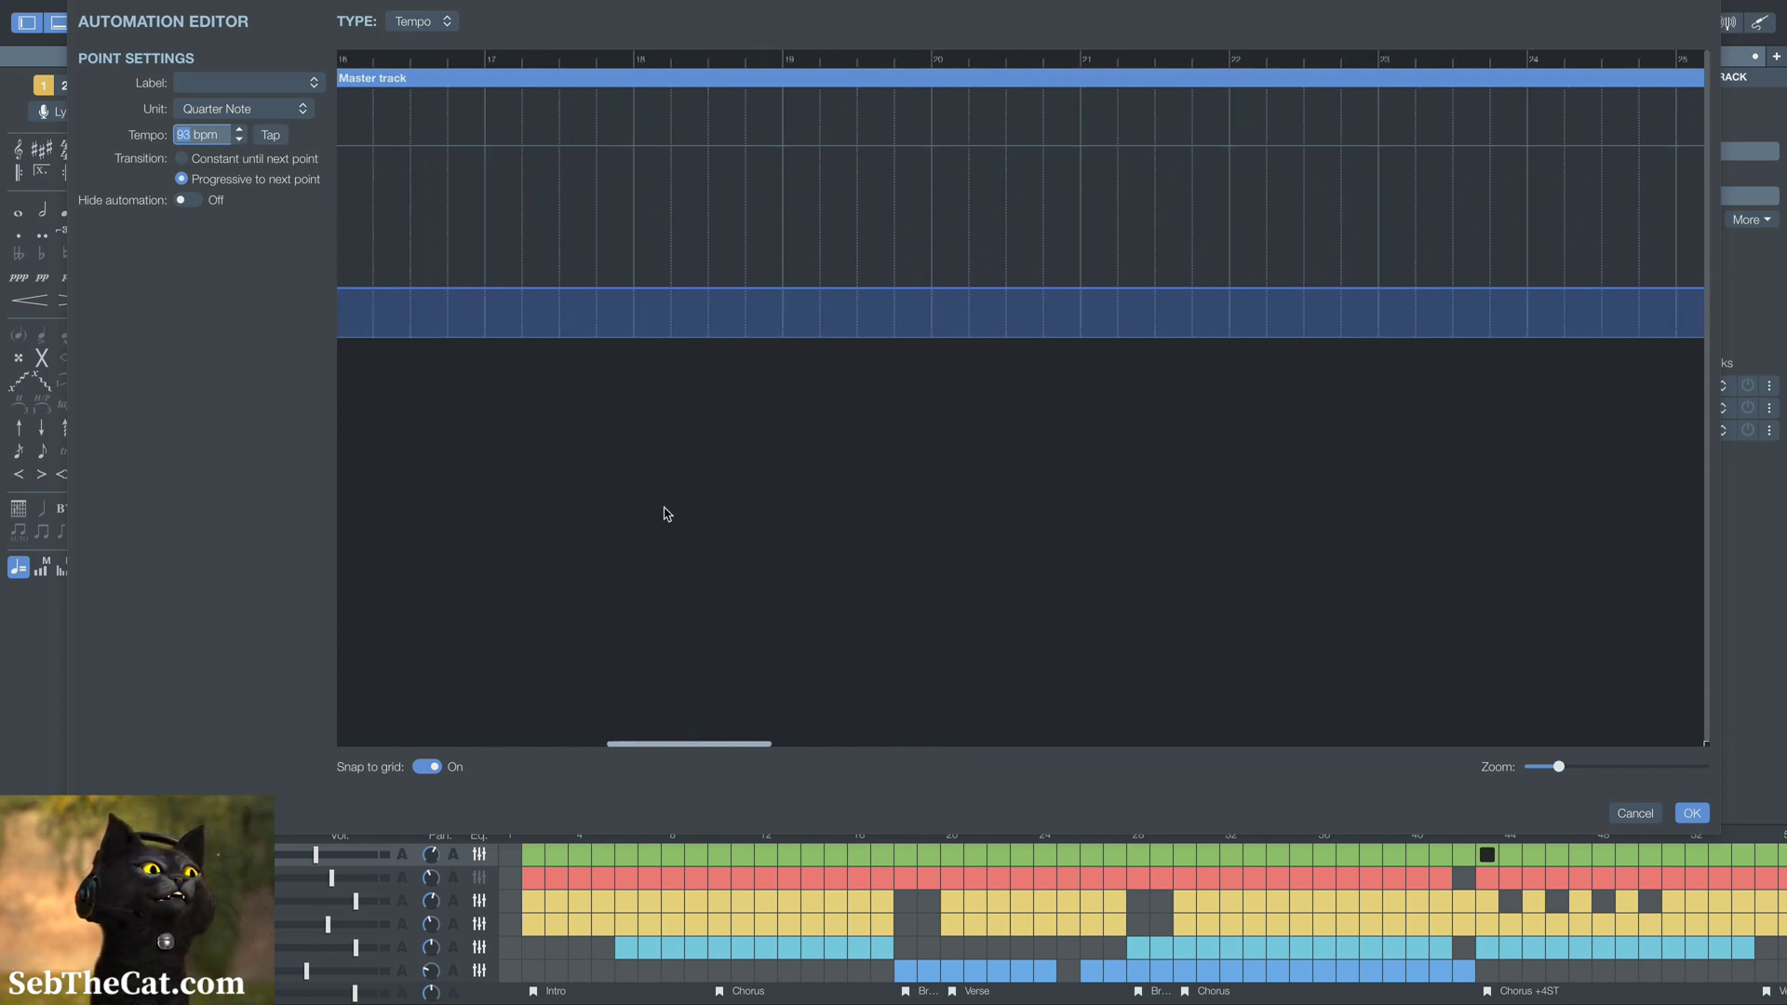
pyautogui.hscroll(-12, 666, 514)
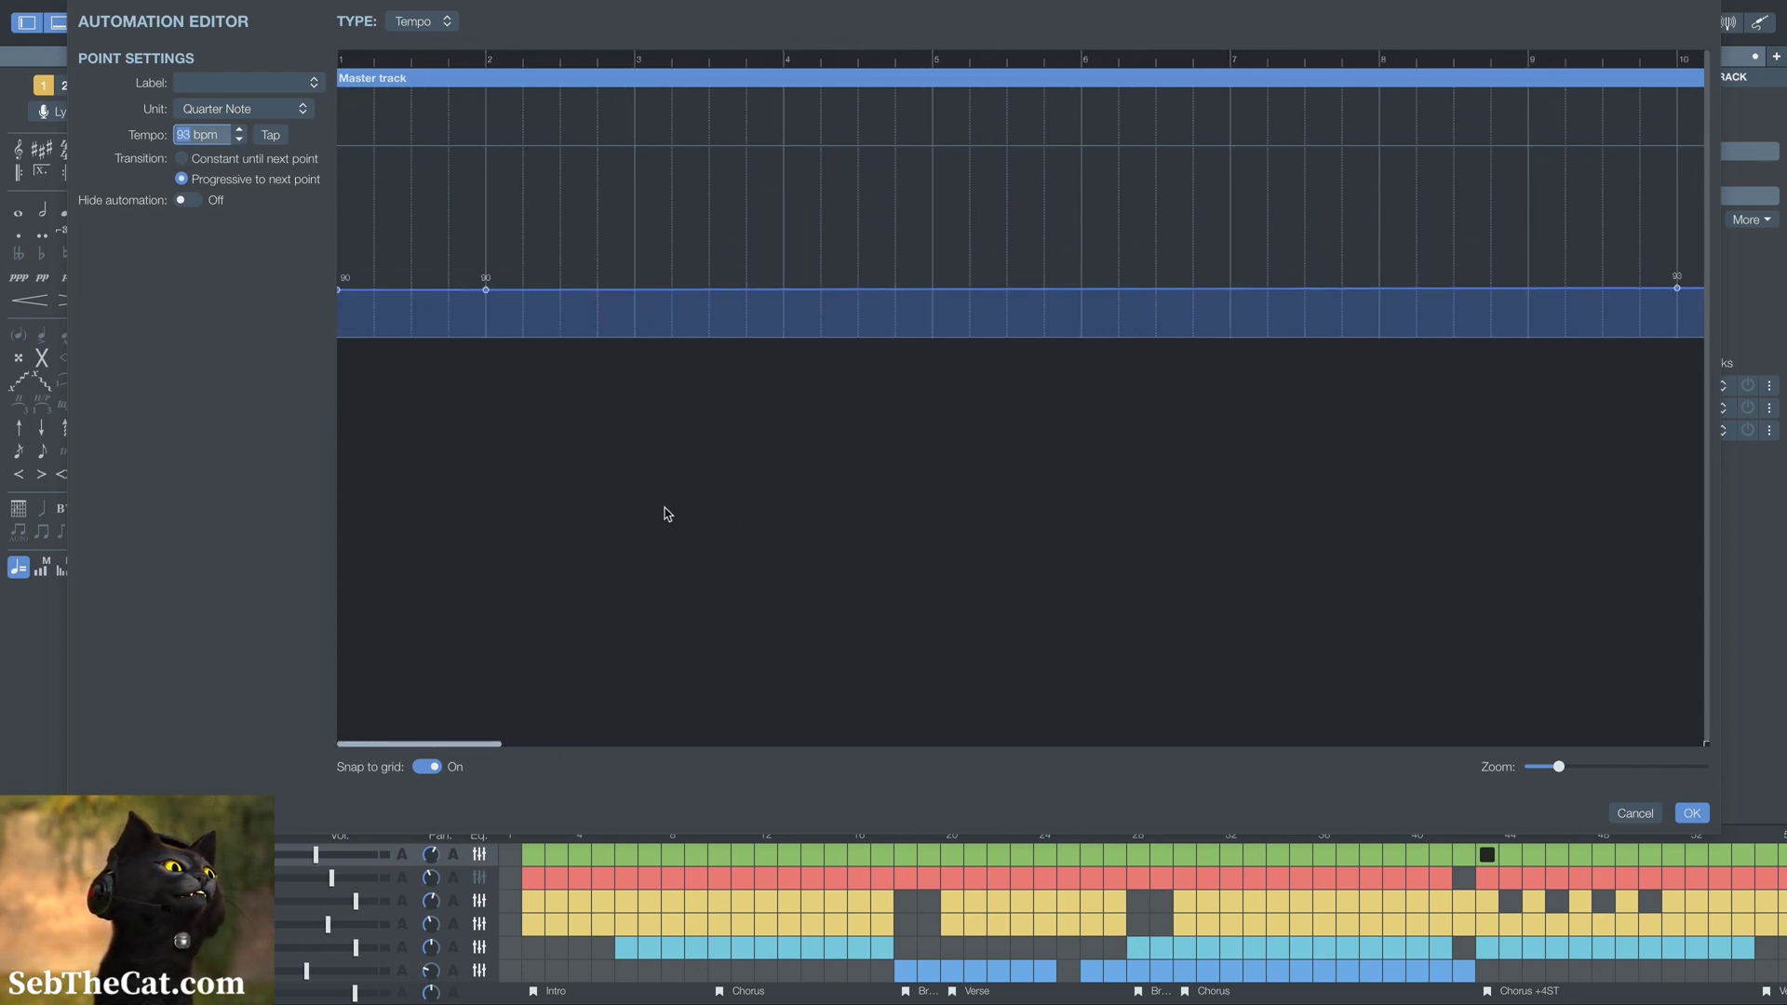
pyautogui.hscroll(8, 667, 514)
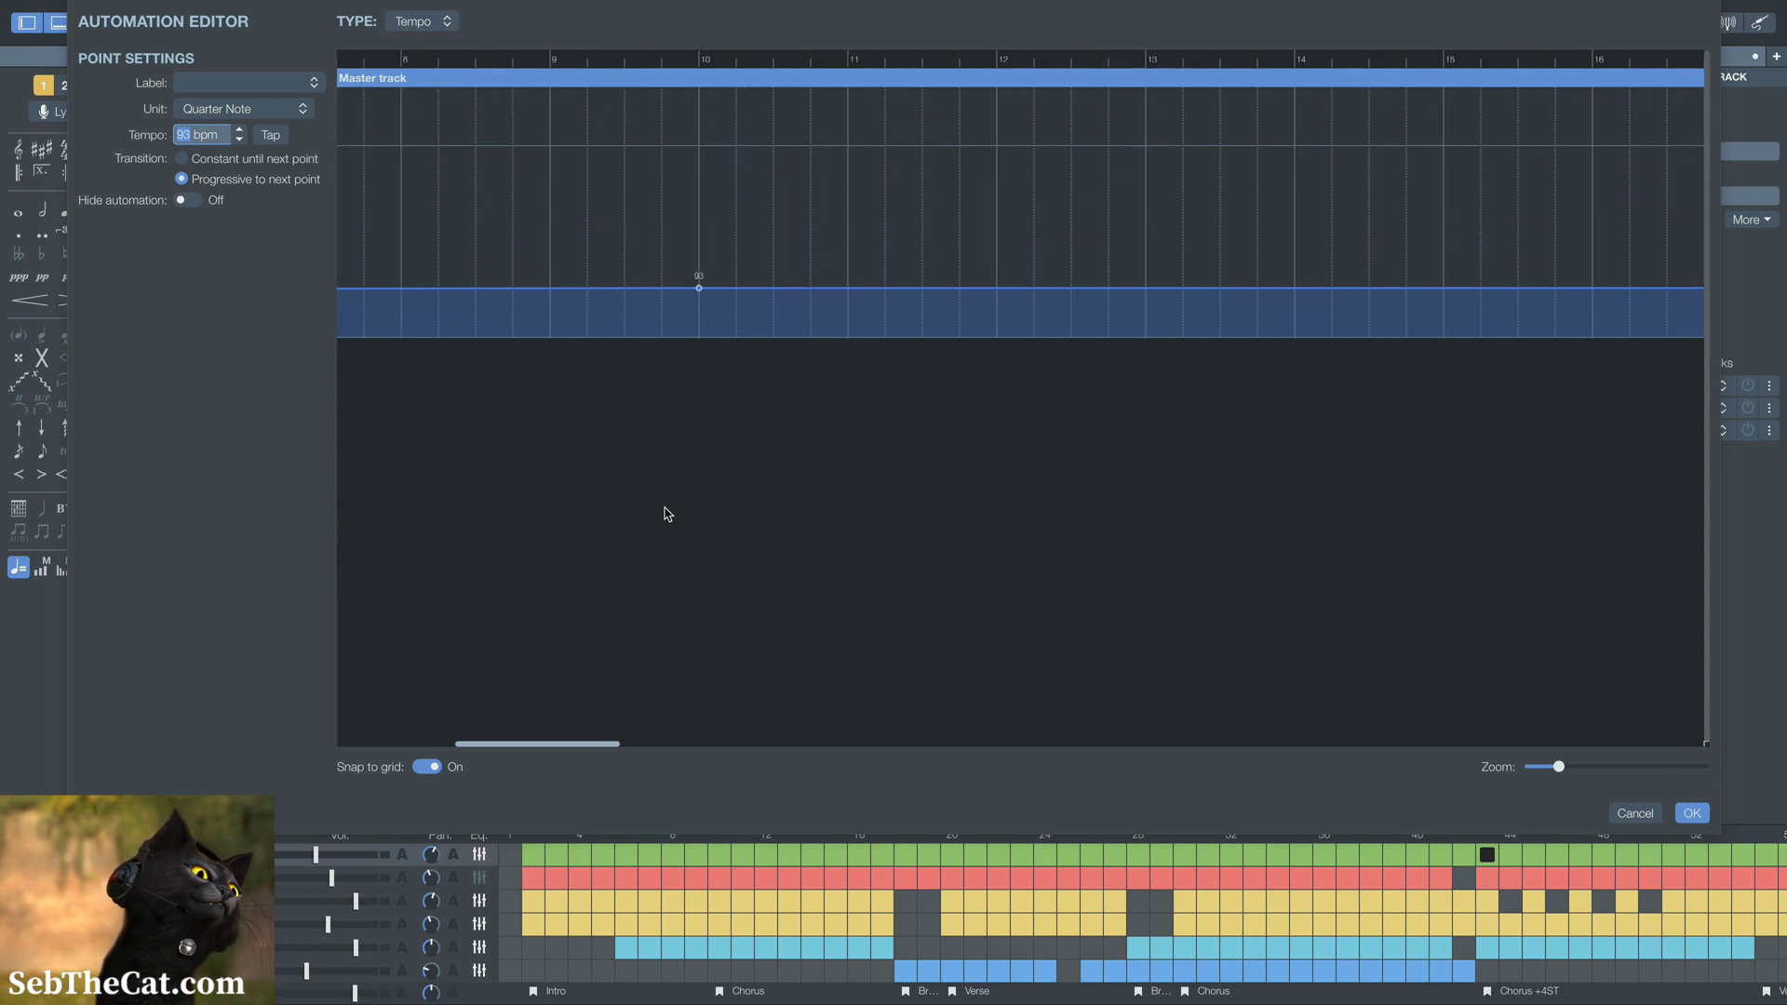
pyautogui.hscroll(-1, 666, 514)
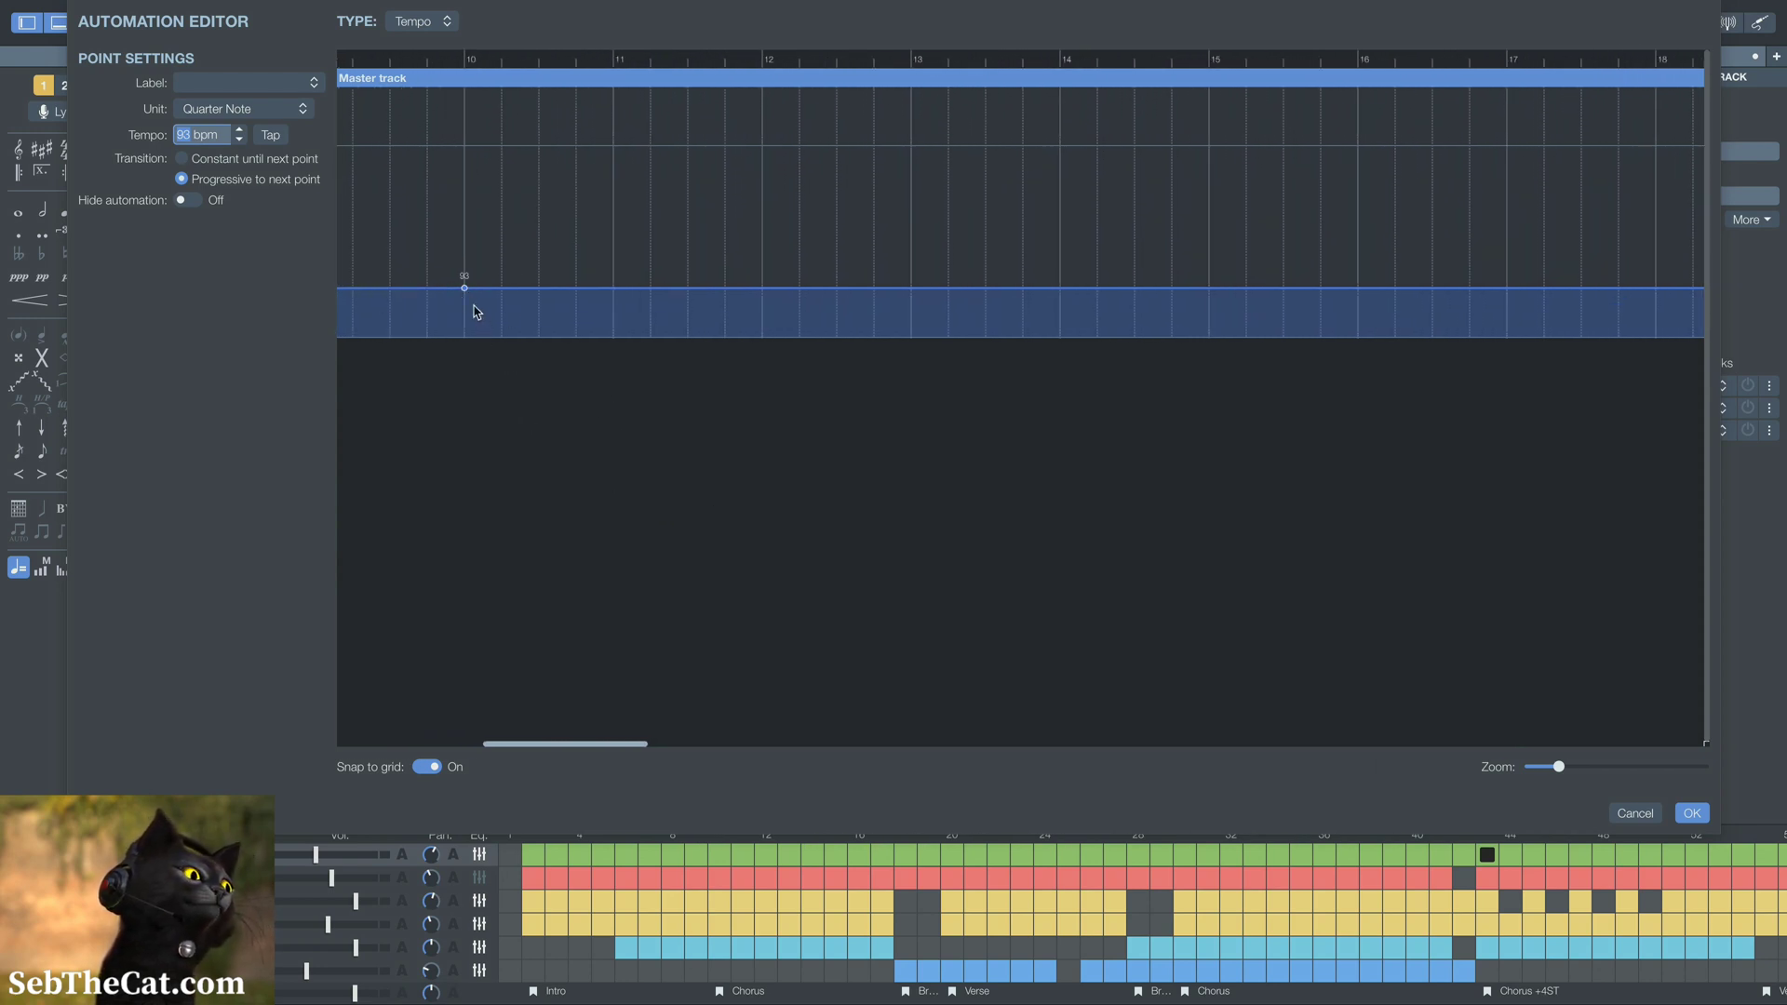
pyautogui.hscroll(3, 707, 411)
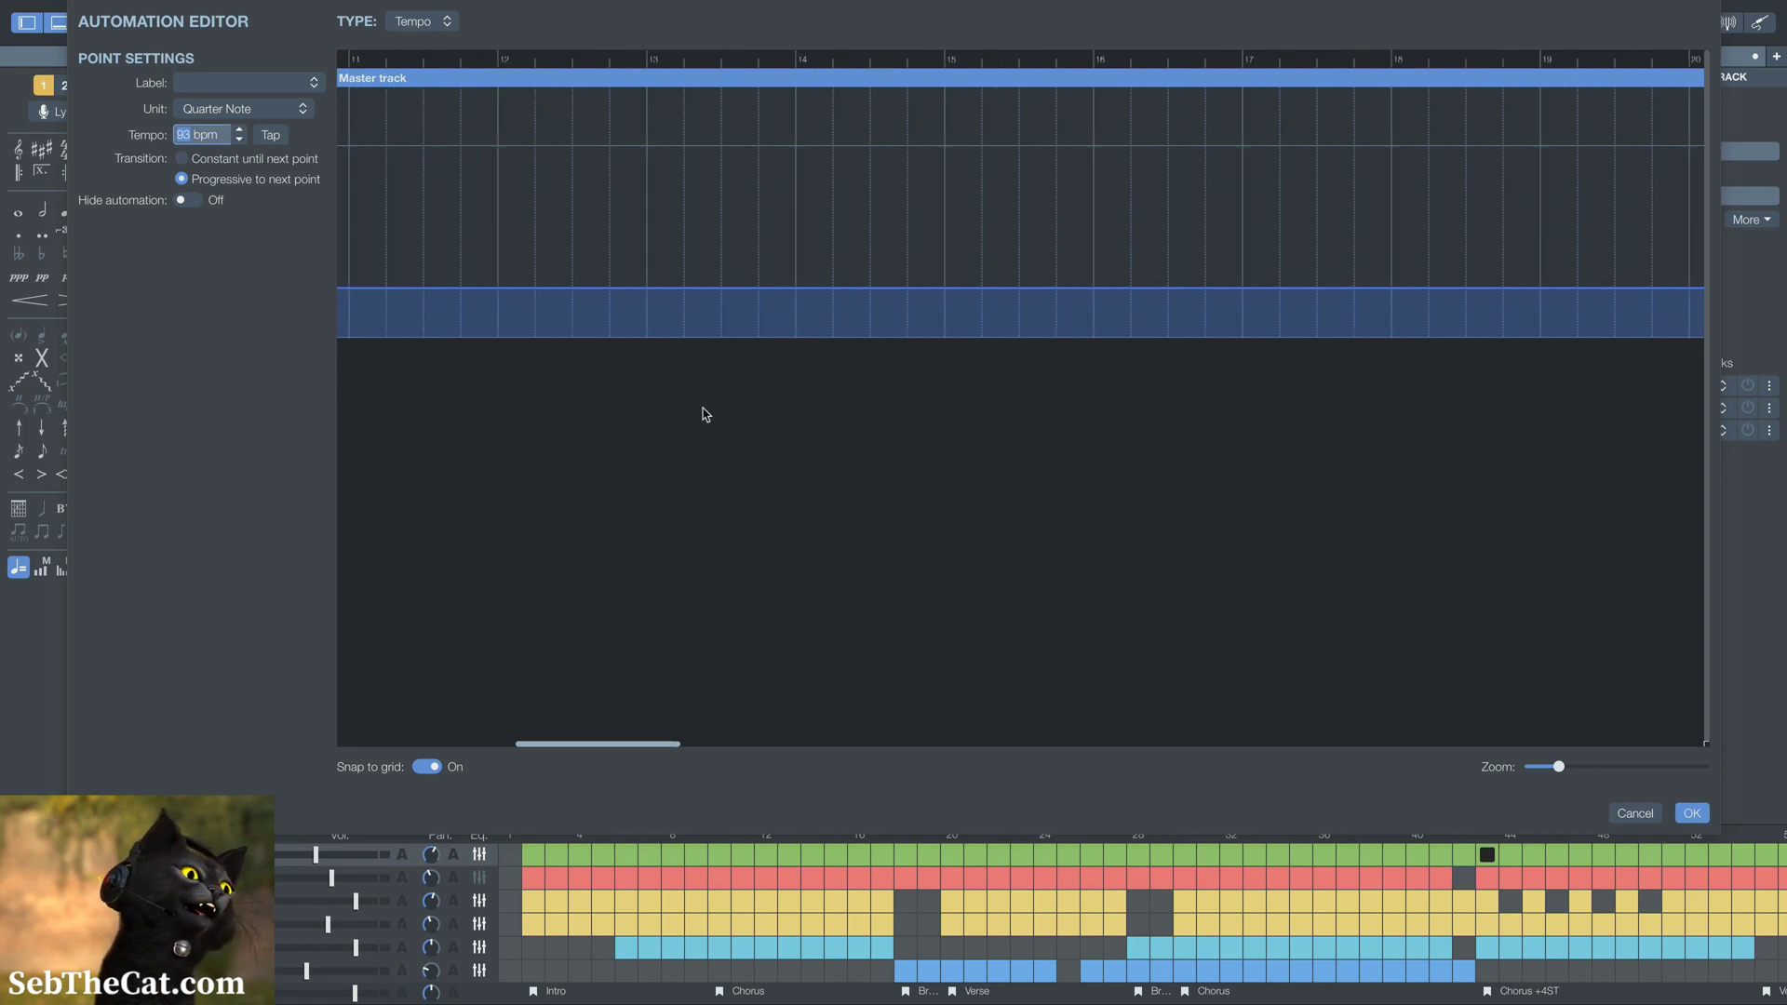
pyautogui.hscroll(-1, 727, 595)
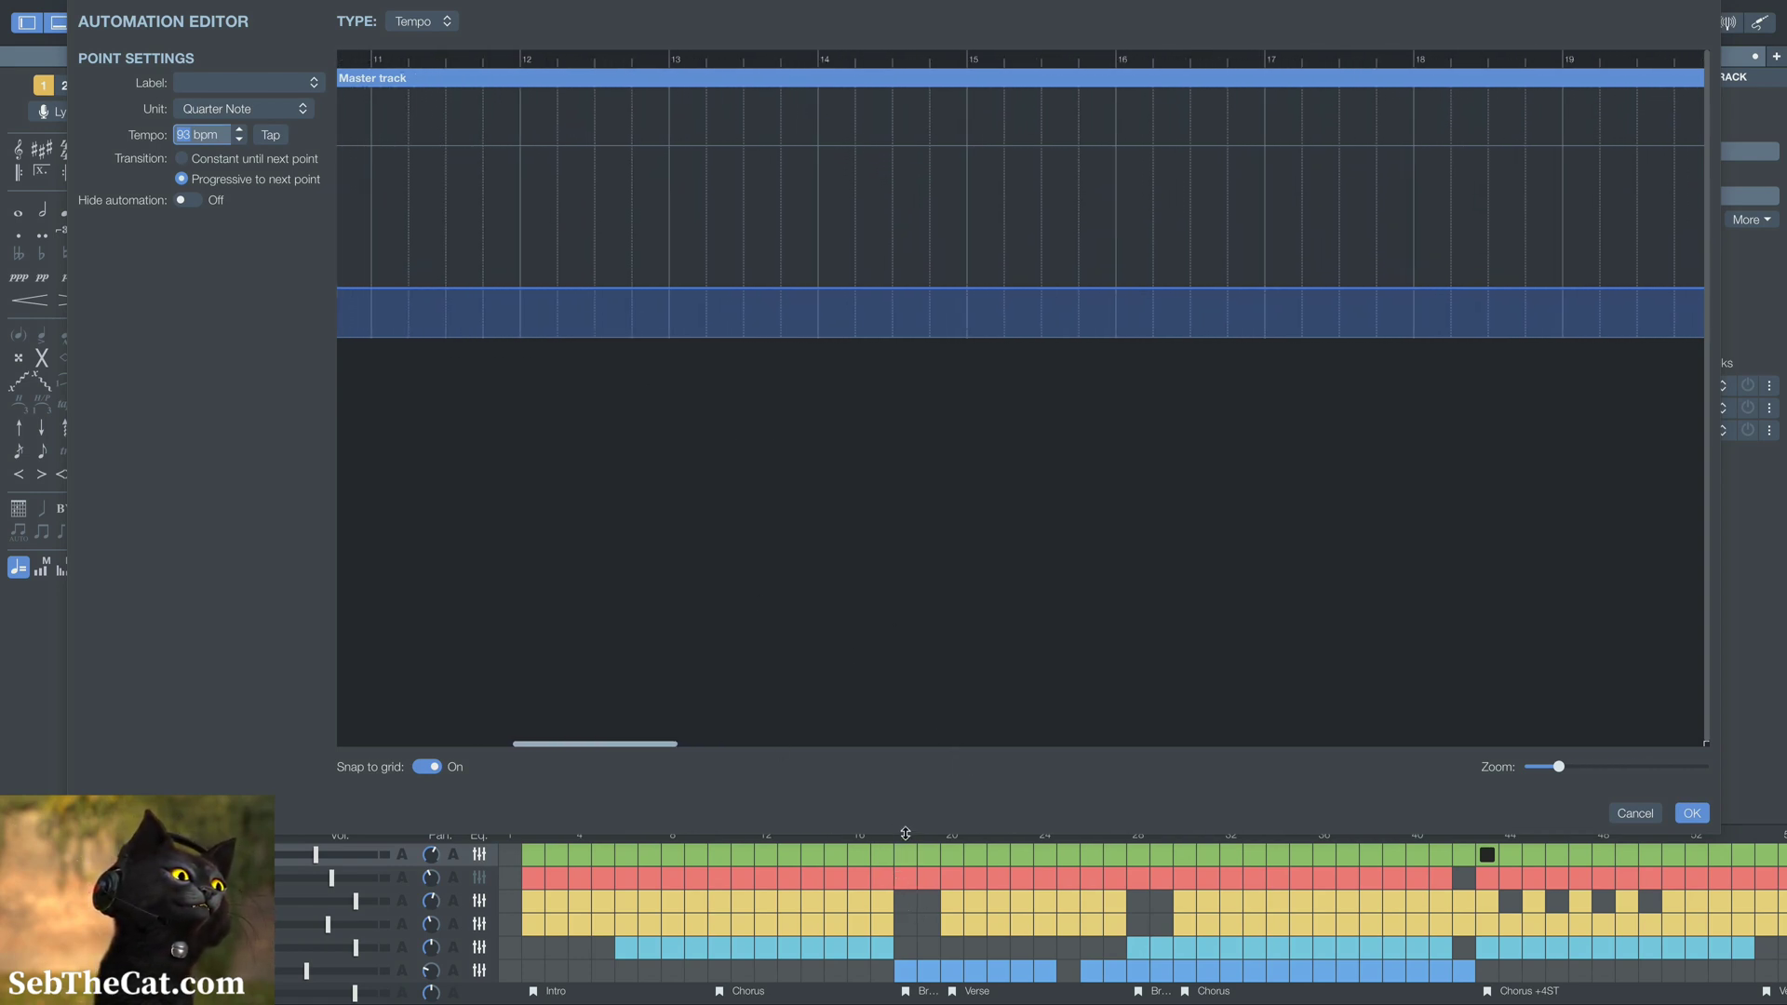
pyautogui.moveTo(905, 835); pyautogui.dragTo(906, 825)
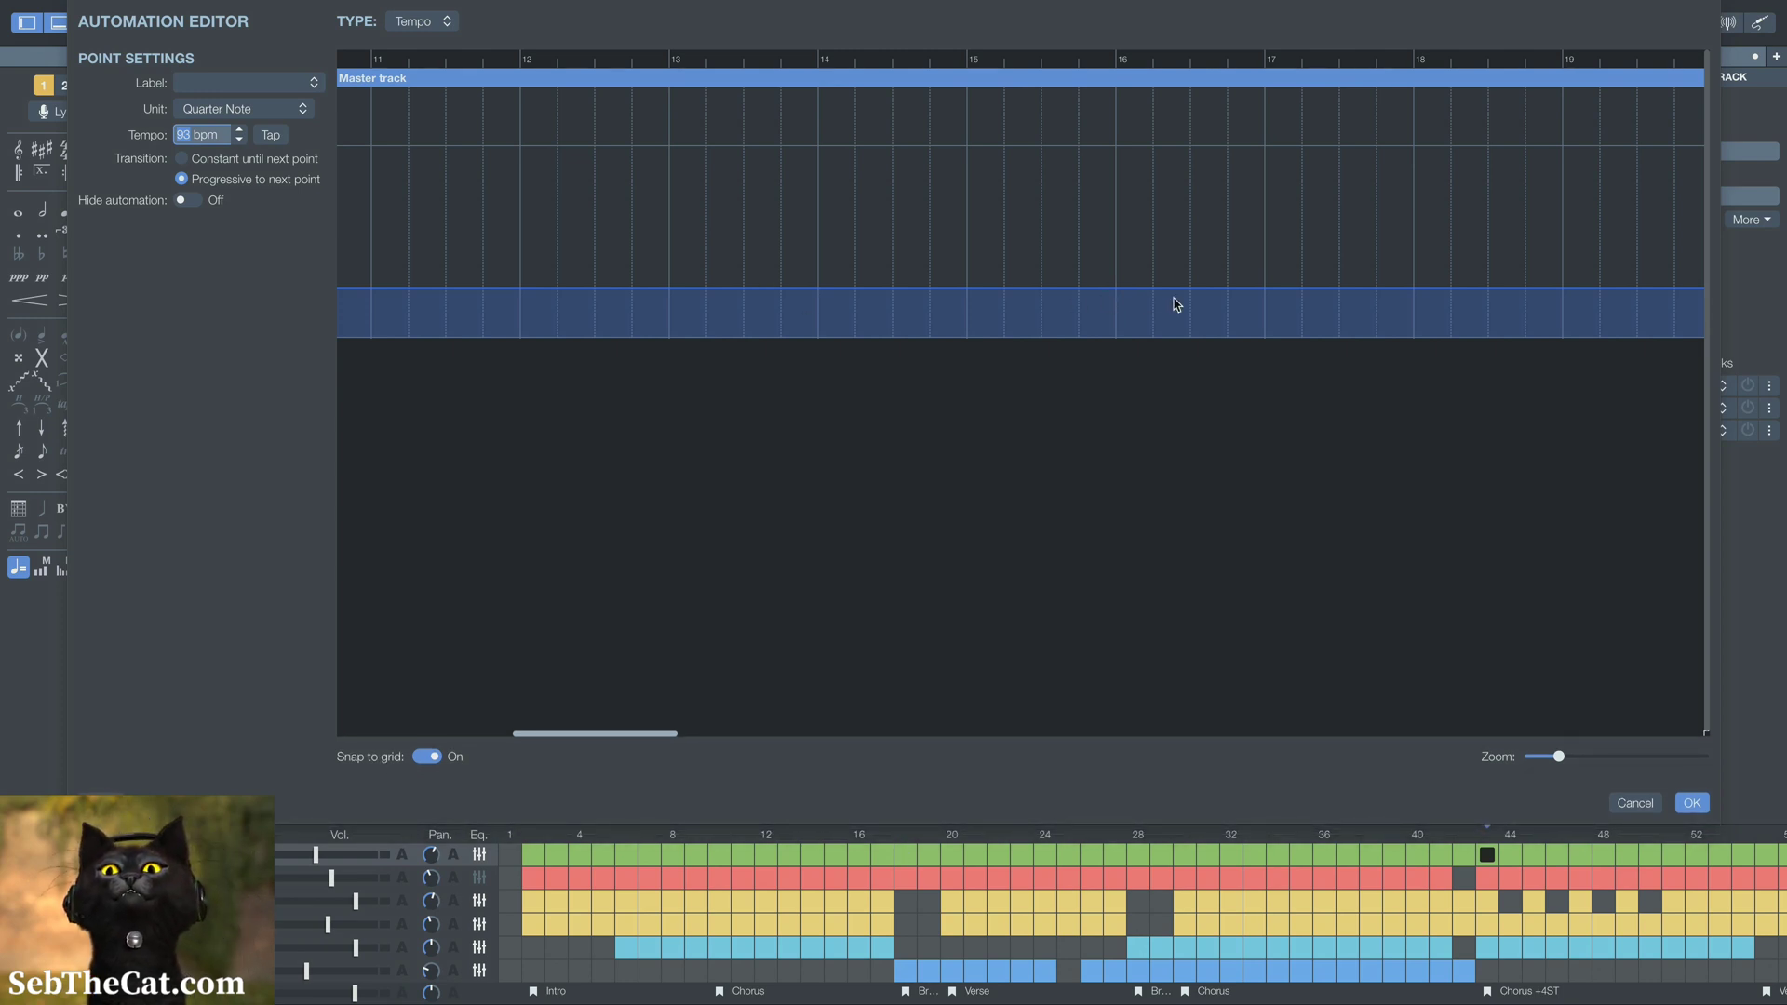
# Add tempo points of 93 bpm at bars 17 and 18 on the master track
pyautogui.click(1266, 294)
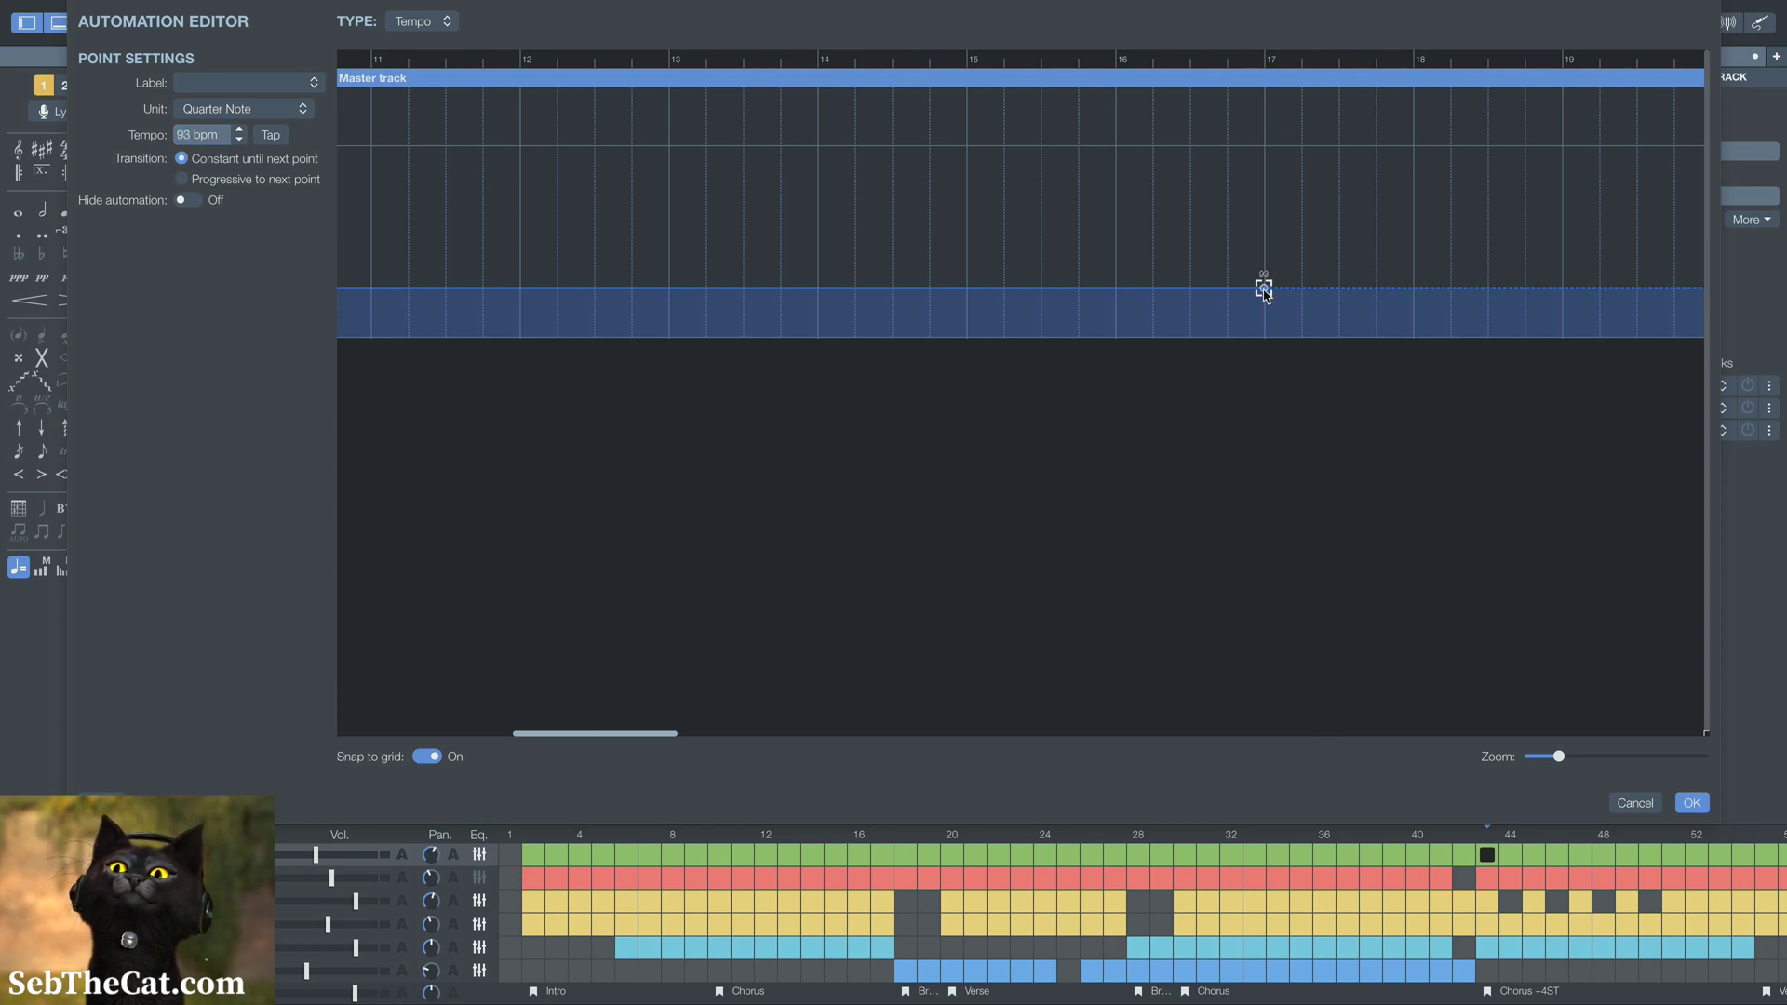
pyautogui.click(1416, 295)
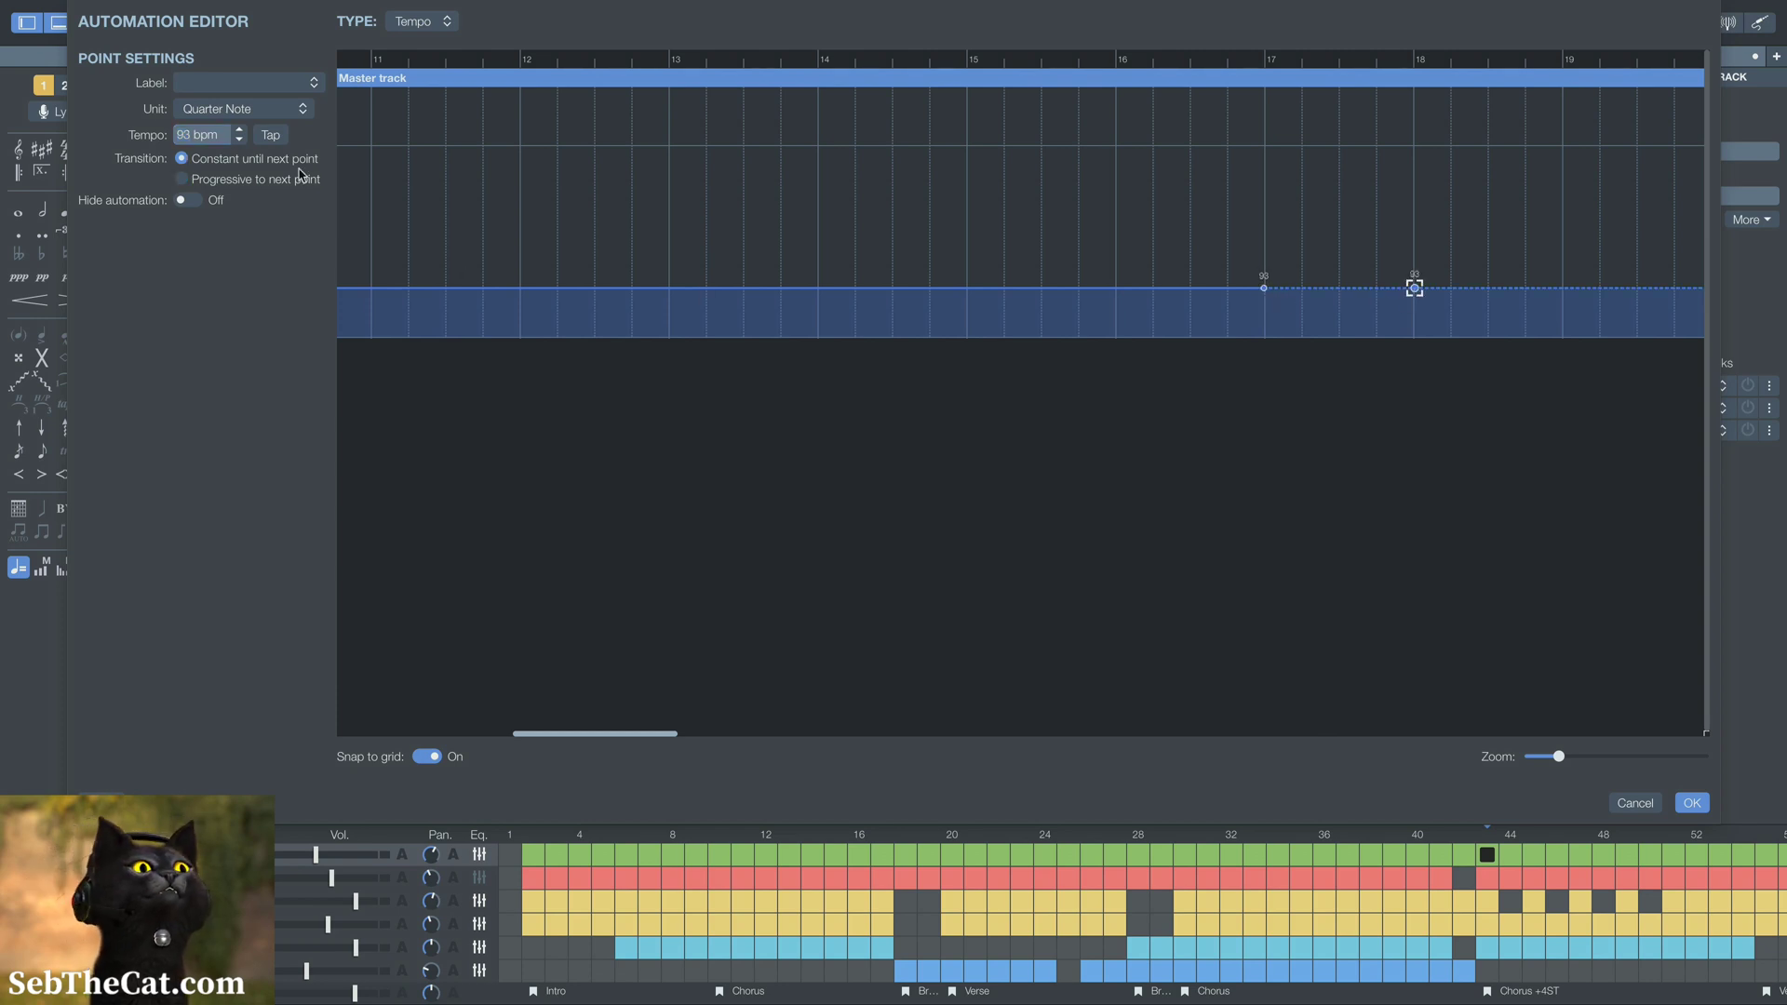
pyautogui.click(1266, 289)
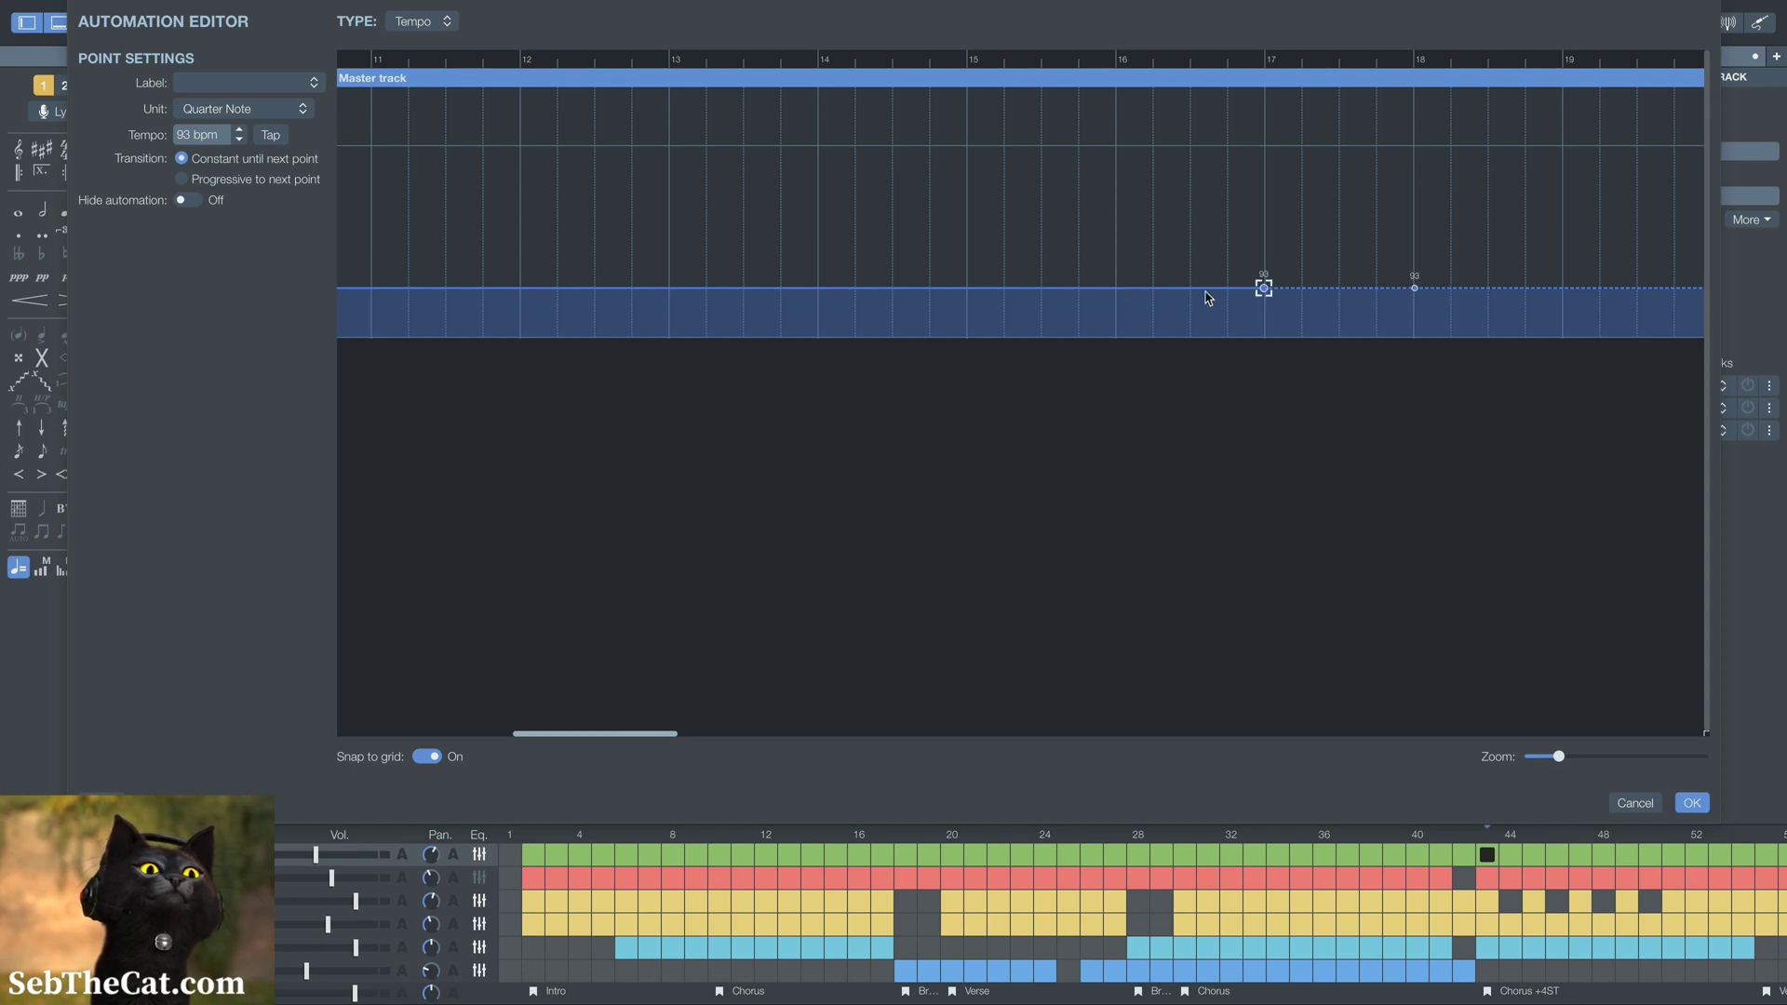
# Give the bar 17 and bar 18 tempo points progressive transitions and set the bar 18 point to 90 bpm
pyautogui.click(1415, 290)
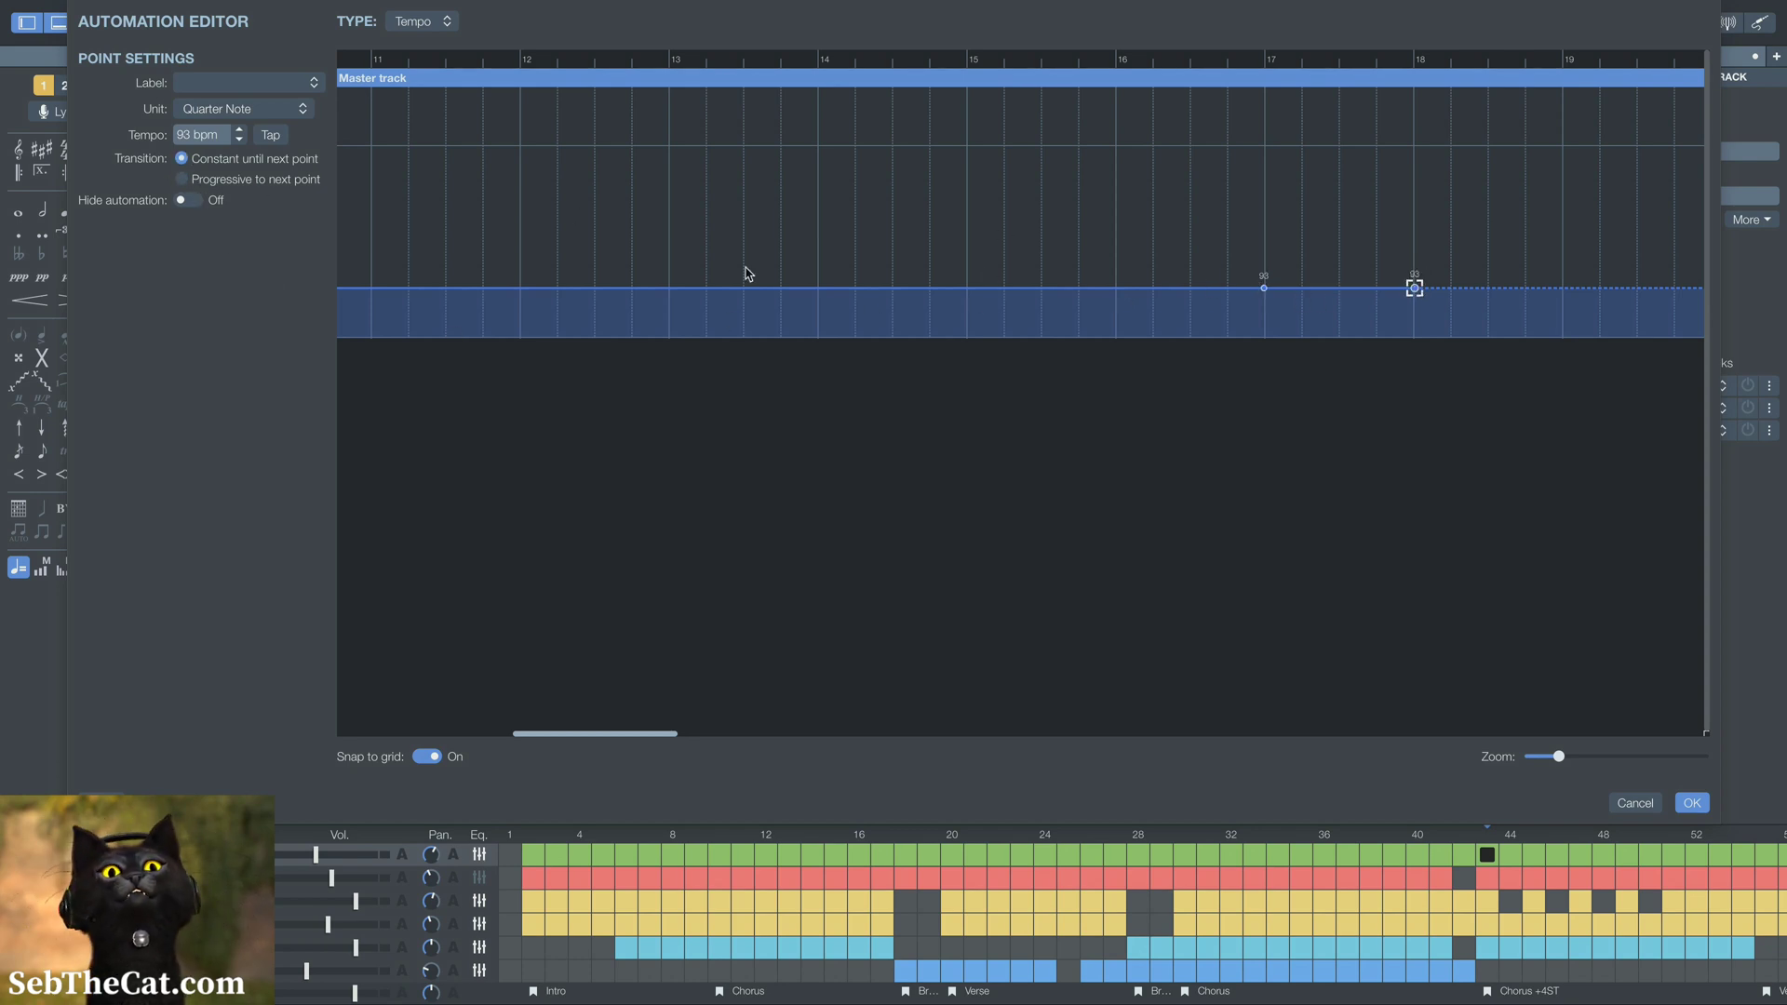
pyautogui.click(182, 180)
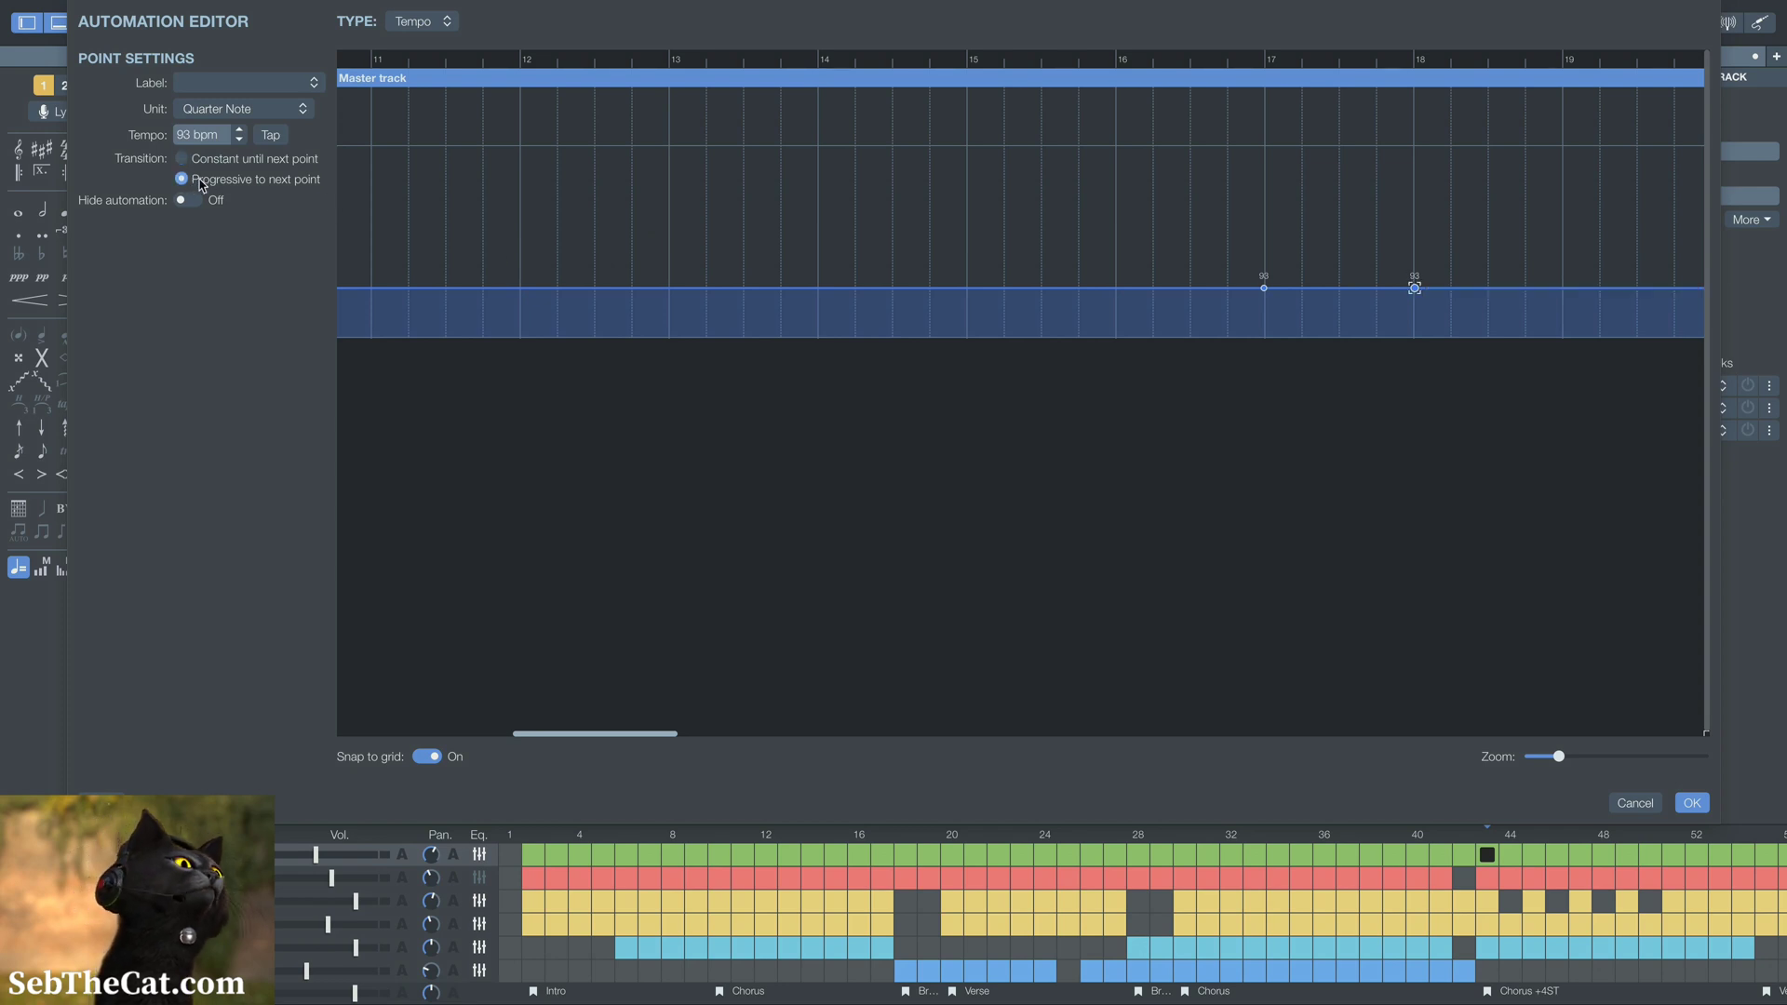
pyautogui.click(239, 140)
pyautogui.click(238, 140)
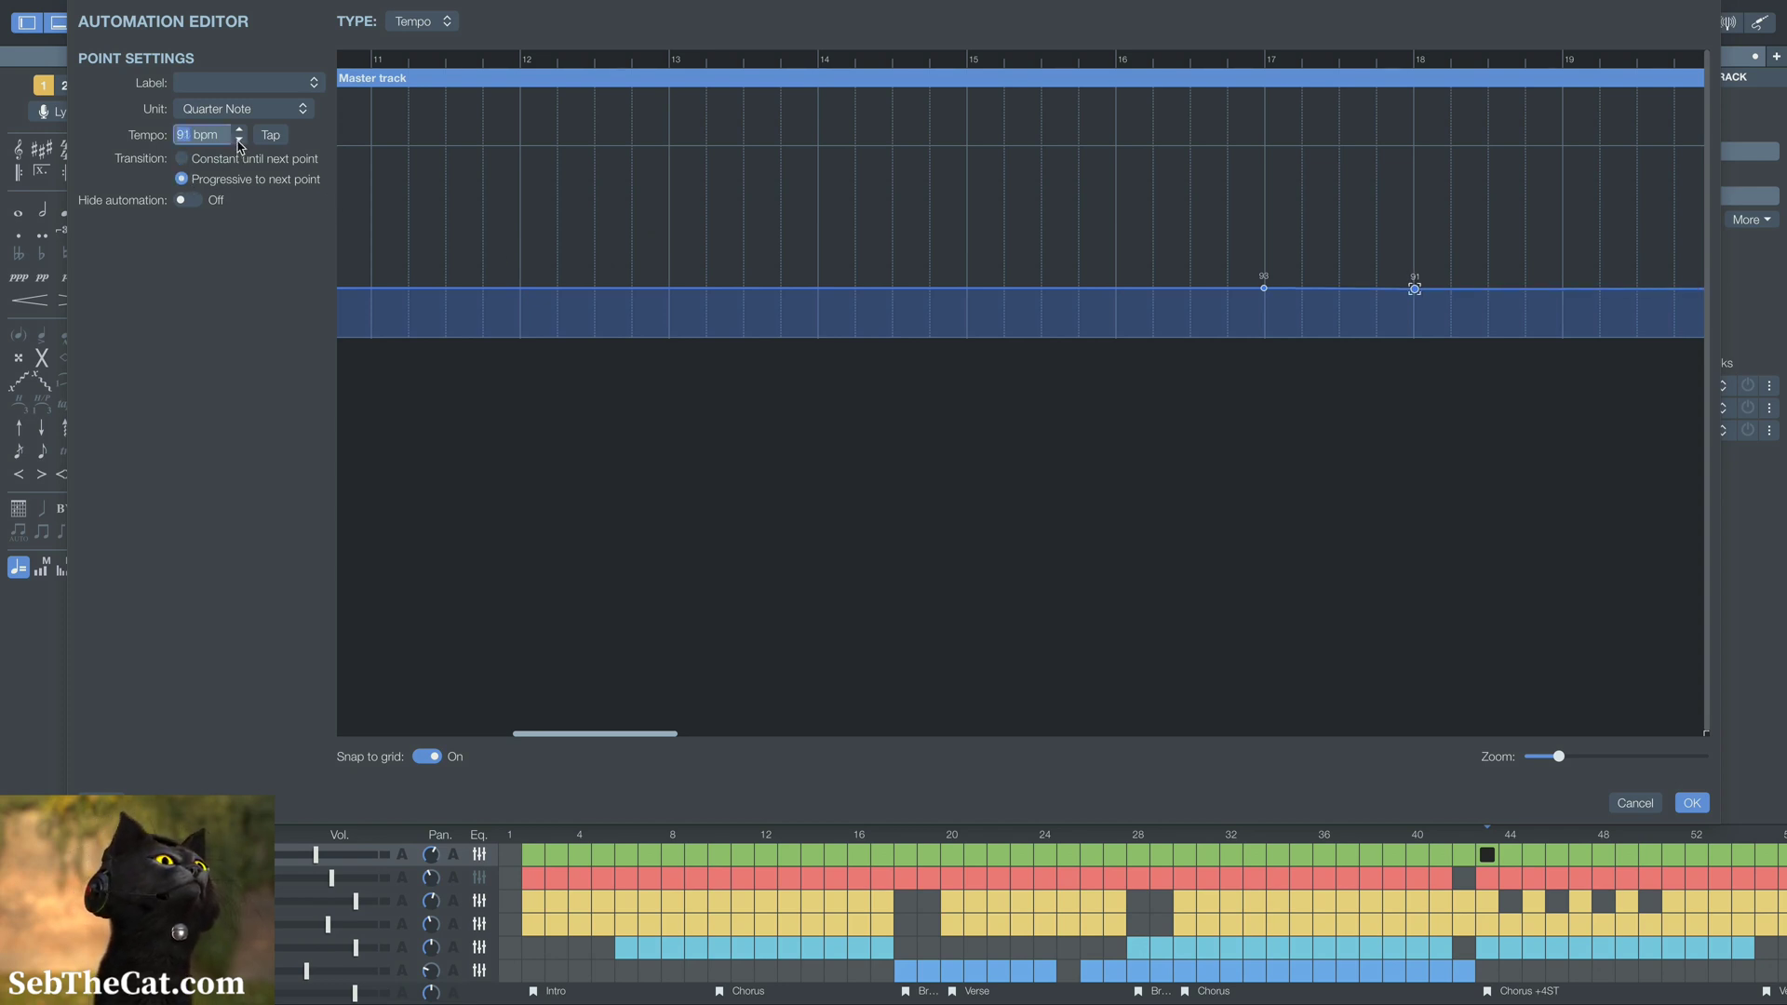
pyautogui.click(238, 140)
# Move the bar 18 tempo point to bar 19 and set it to 90 bpm
pyautogui.hscroll(5, 1160, 519)
pyautogui.hscroll(1, 1162, 520)
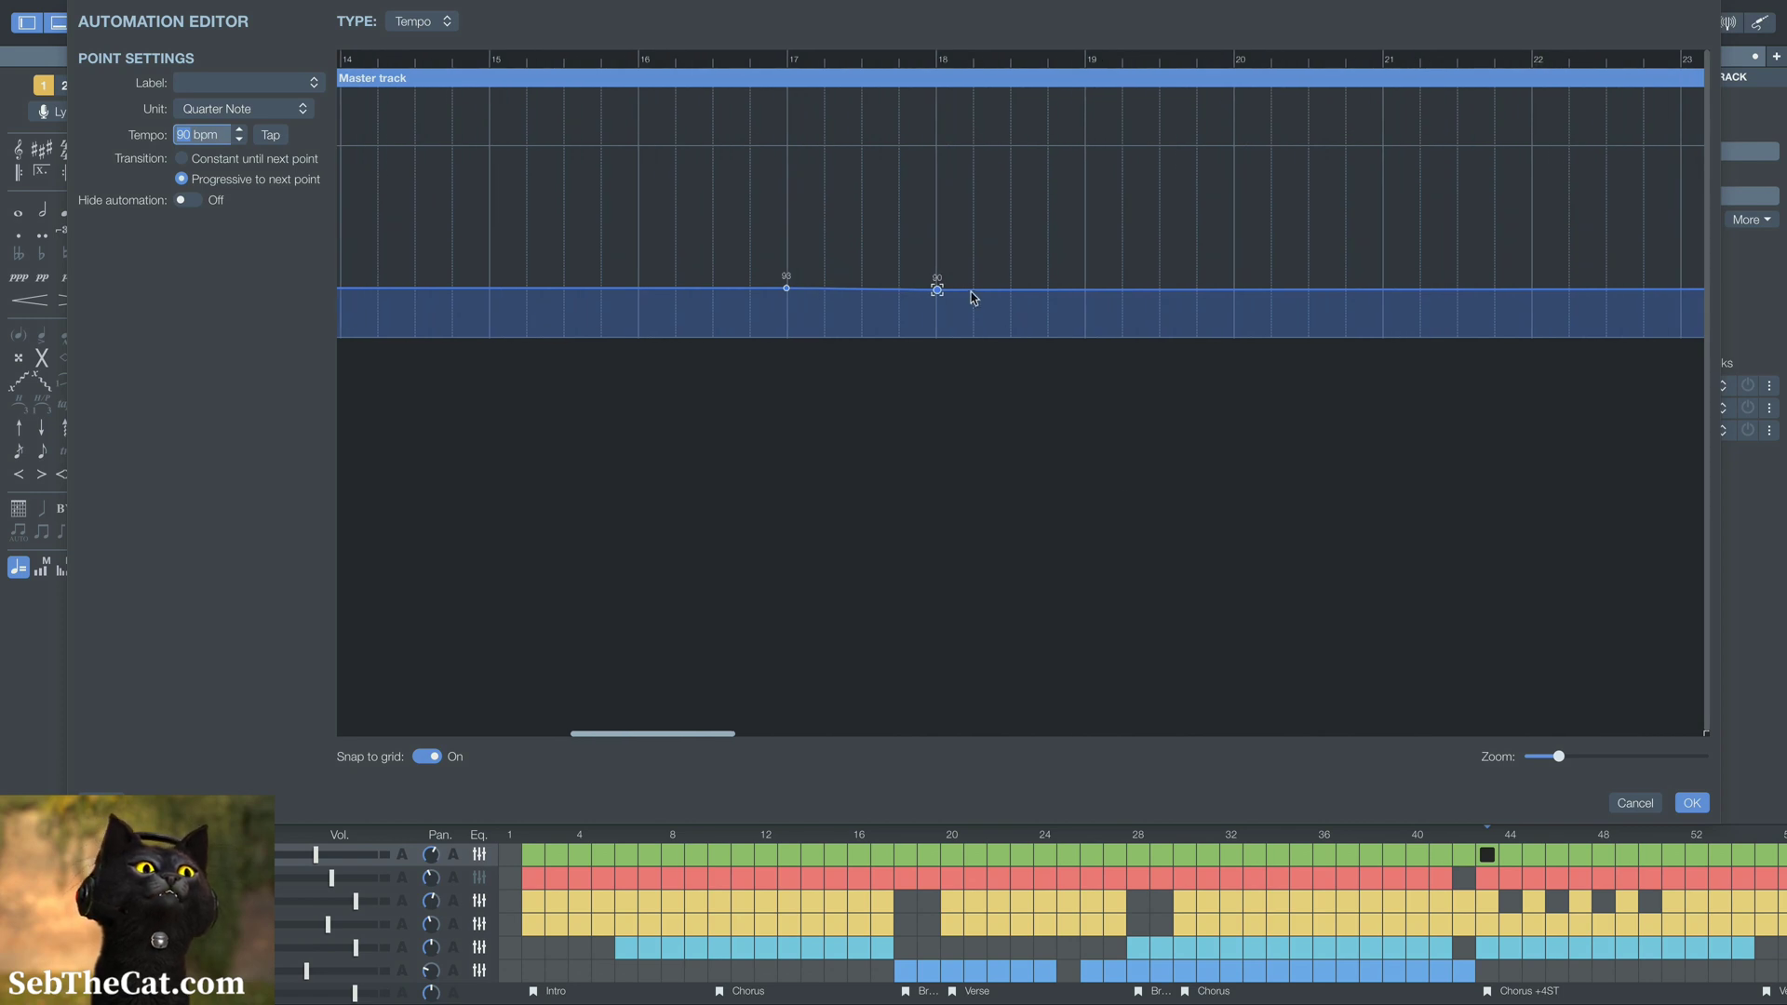
pyautogui.moveTo(937, 291); pyautogui.dragTo(1085, 296)
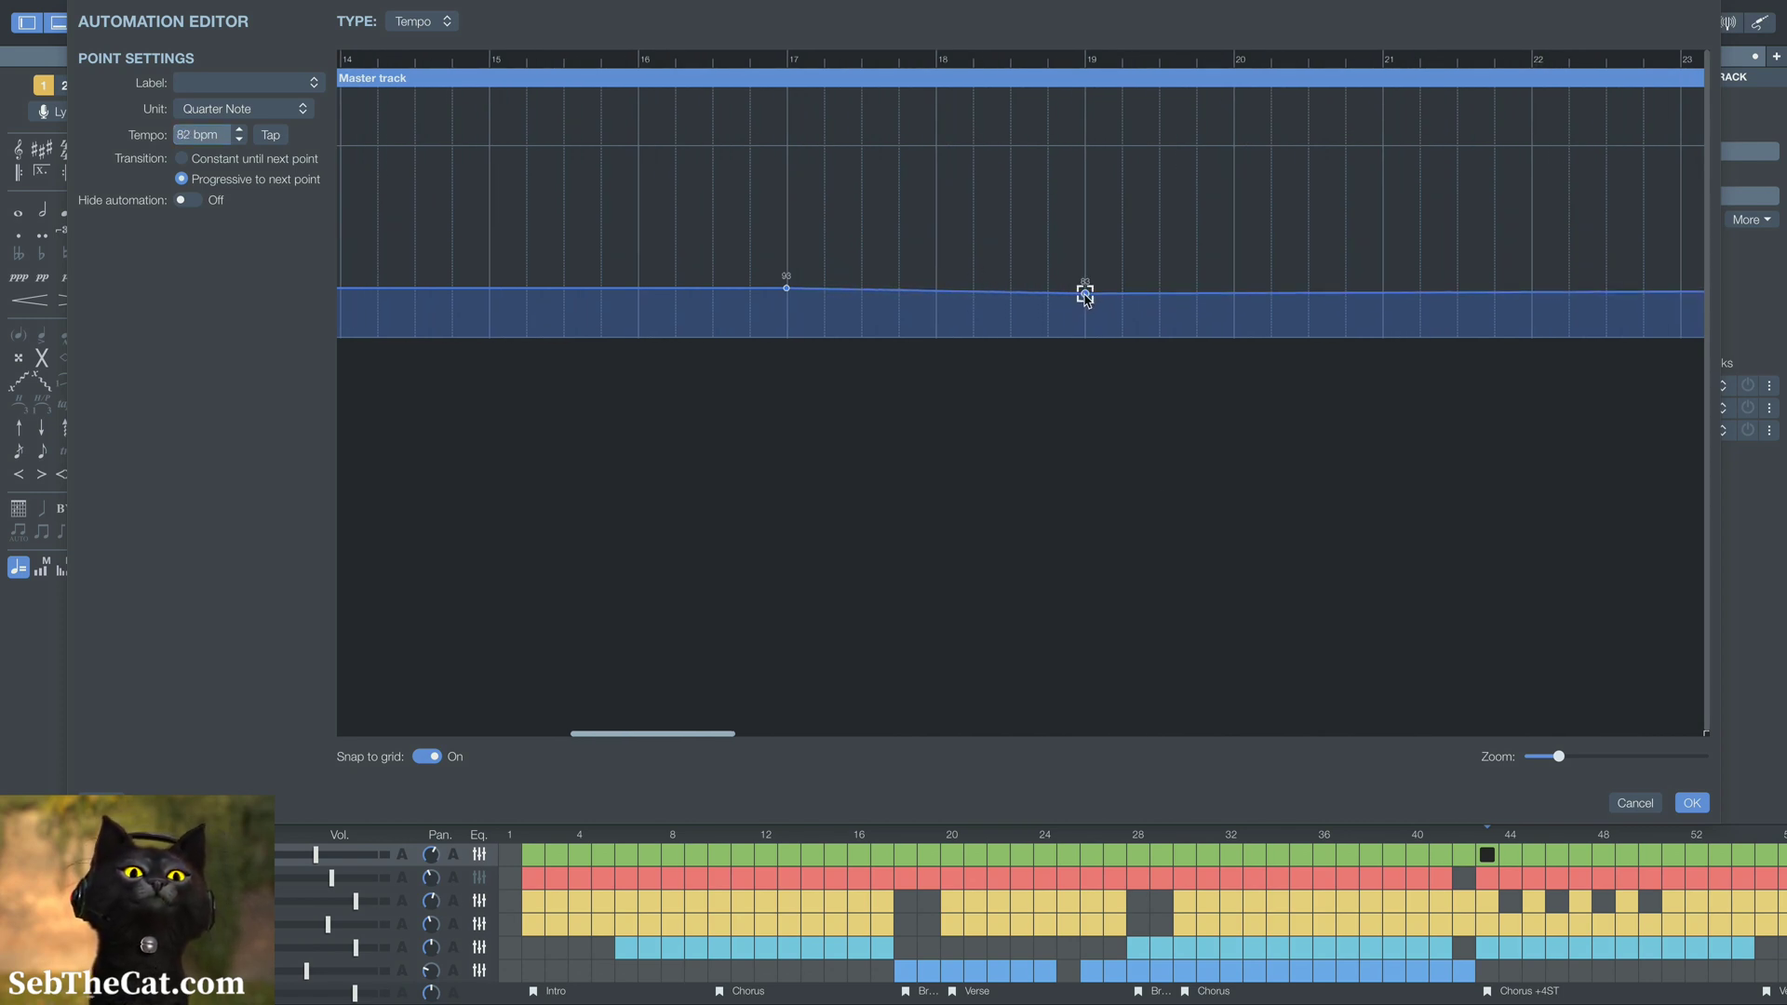
pyautogui.click(239, 131)
pyautogui.click(240, 130)
pyautogui.click(239, 130)
pyautogui.click(239, 131)
pyautogui.click(239, 130)
pyautogui.click(239, 130)
pyautogui.click(239, 130)
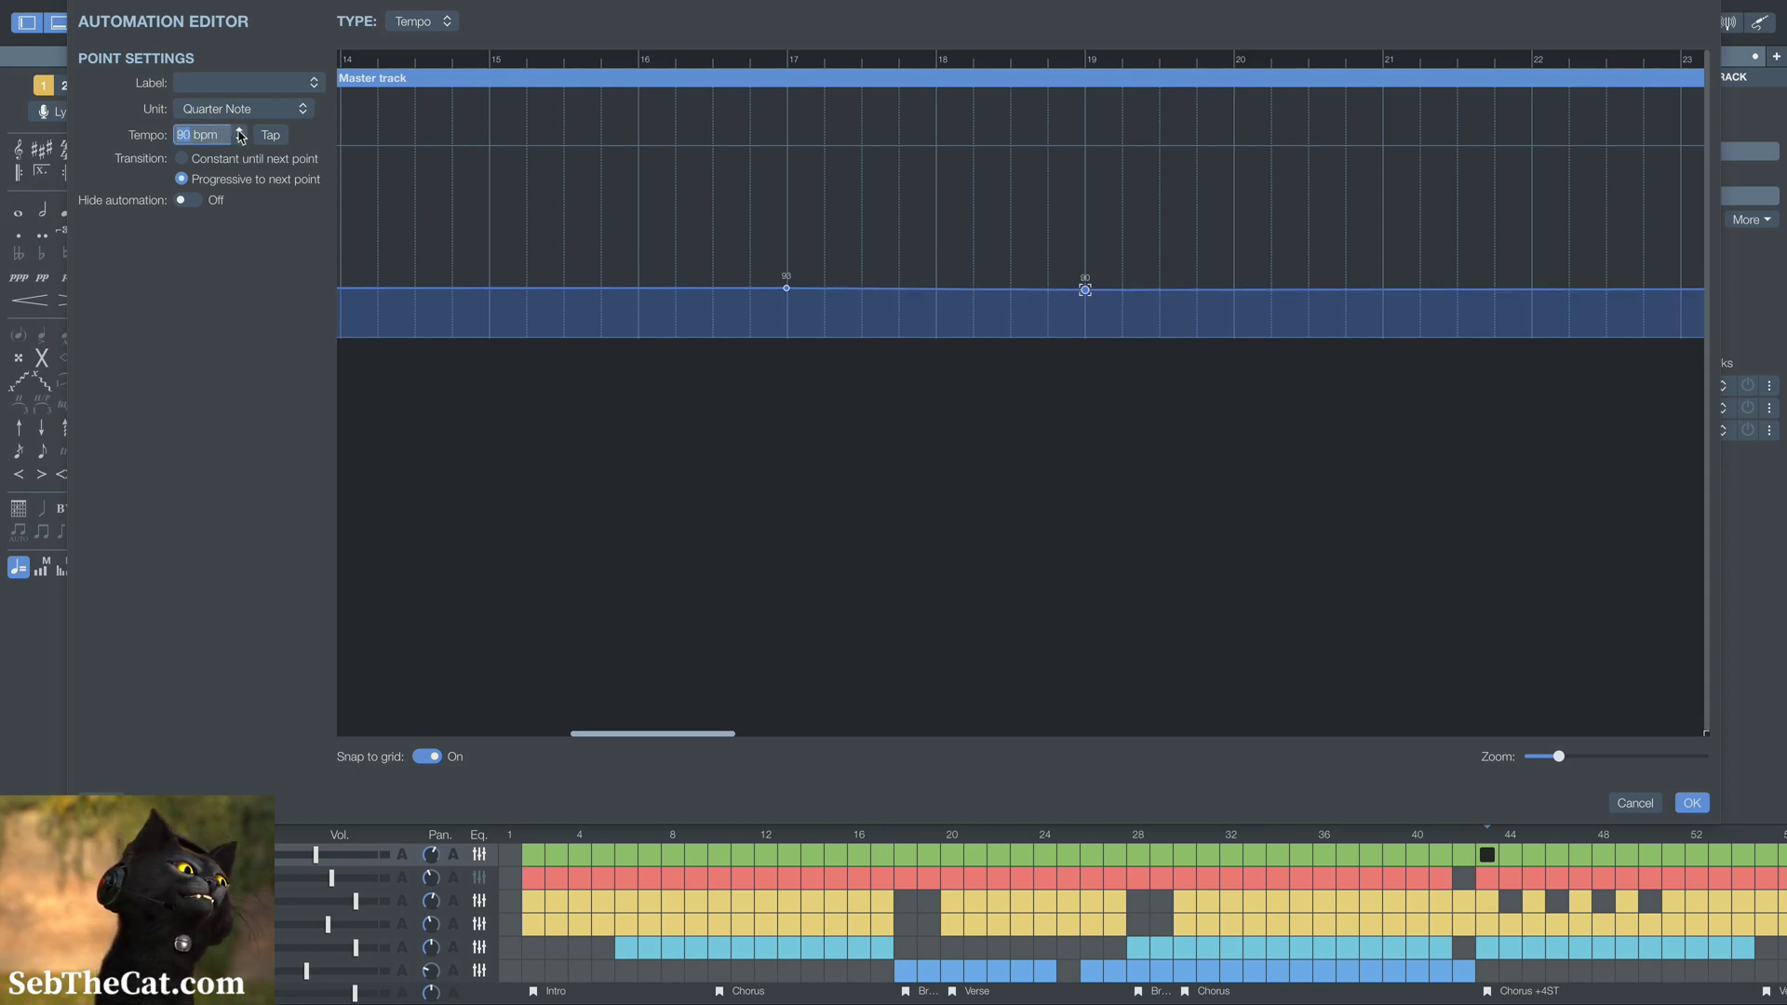
# Try 95 bpm on the bar 17 tempo point, and set it back to 93 bpm
pyautogui.hscroll(5, 1217, 425)
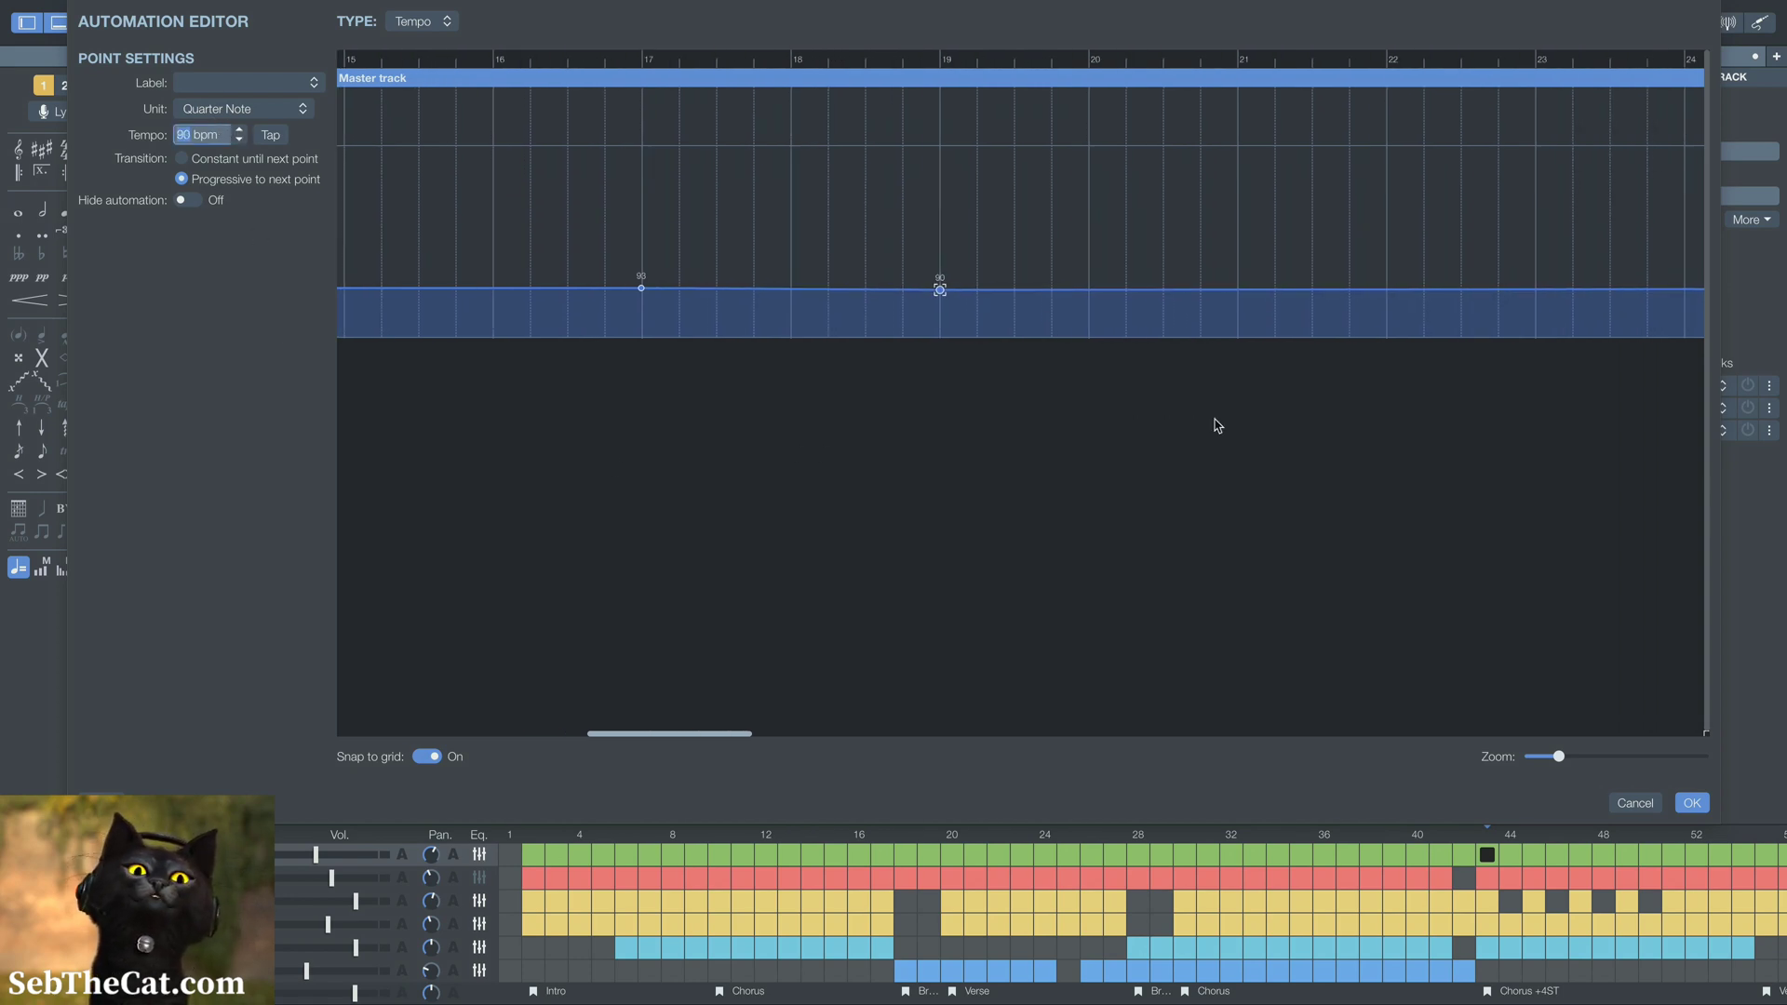
pyautogui.hscroll(10, 1217, 425)
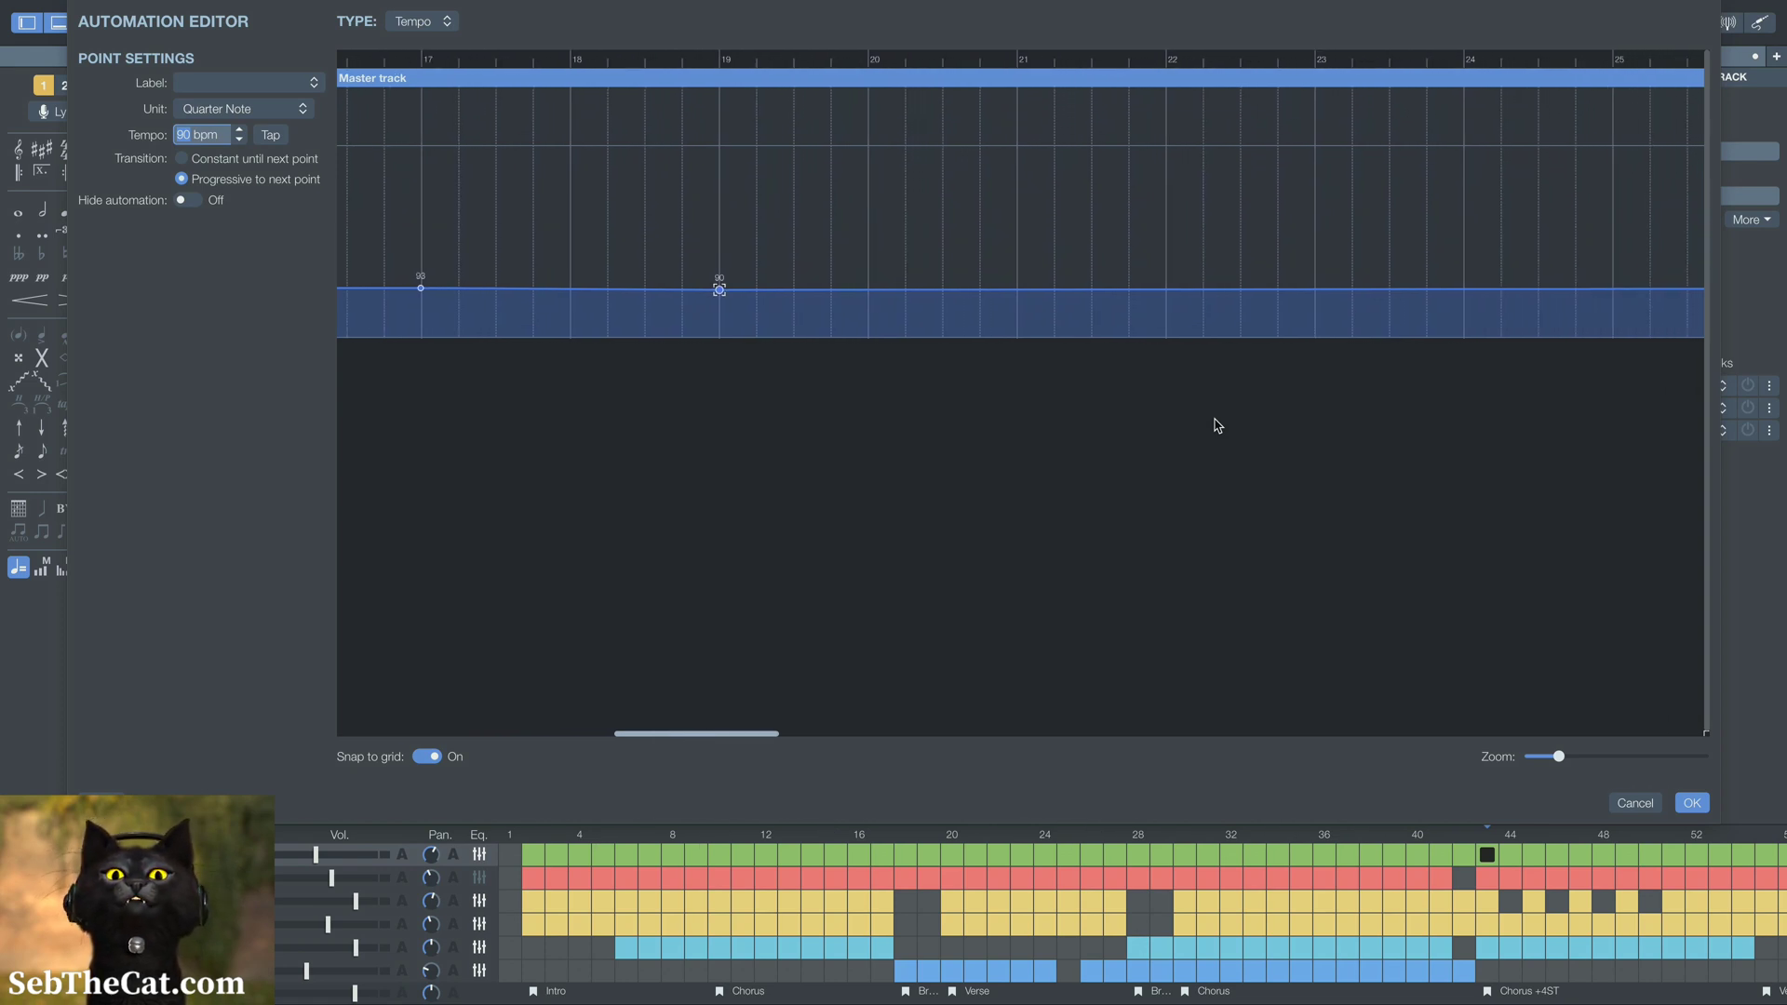
pyautogui.hscroll(3, 1217, 426)
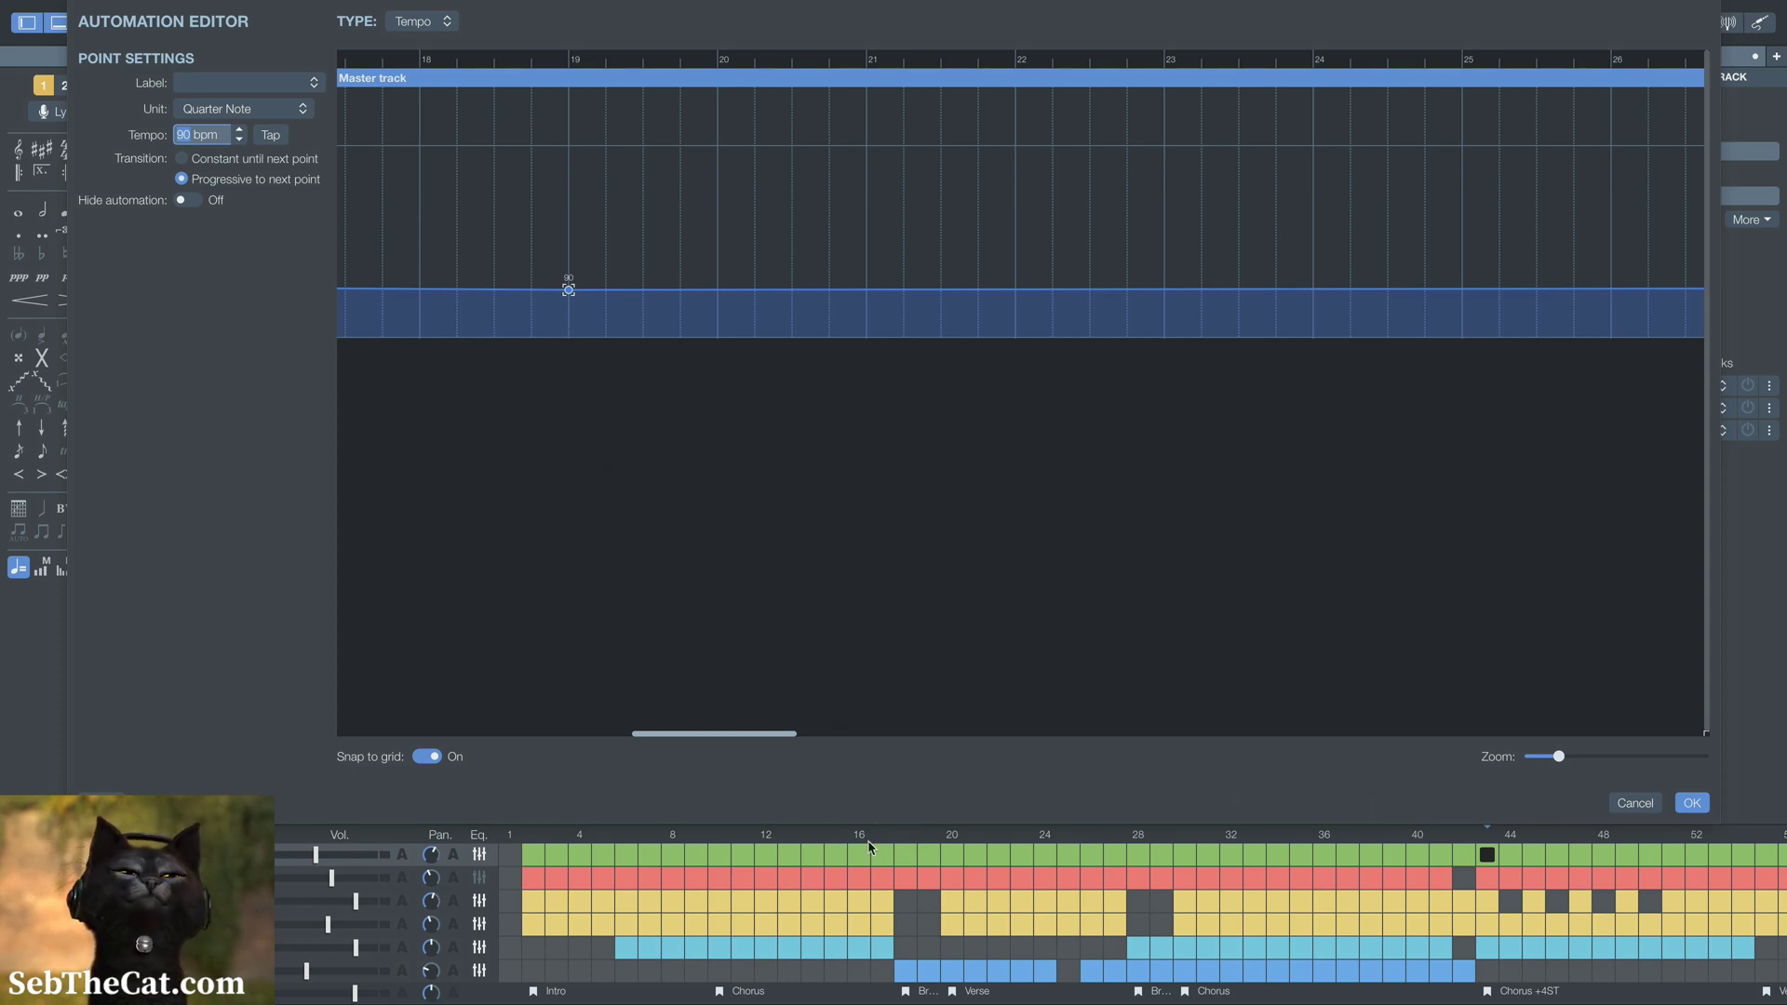
pyautogui.hscroll(-6, 717, 524)
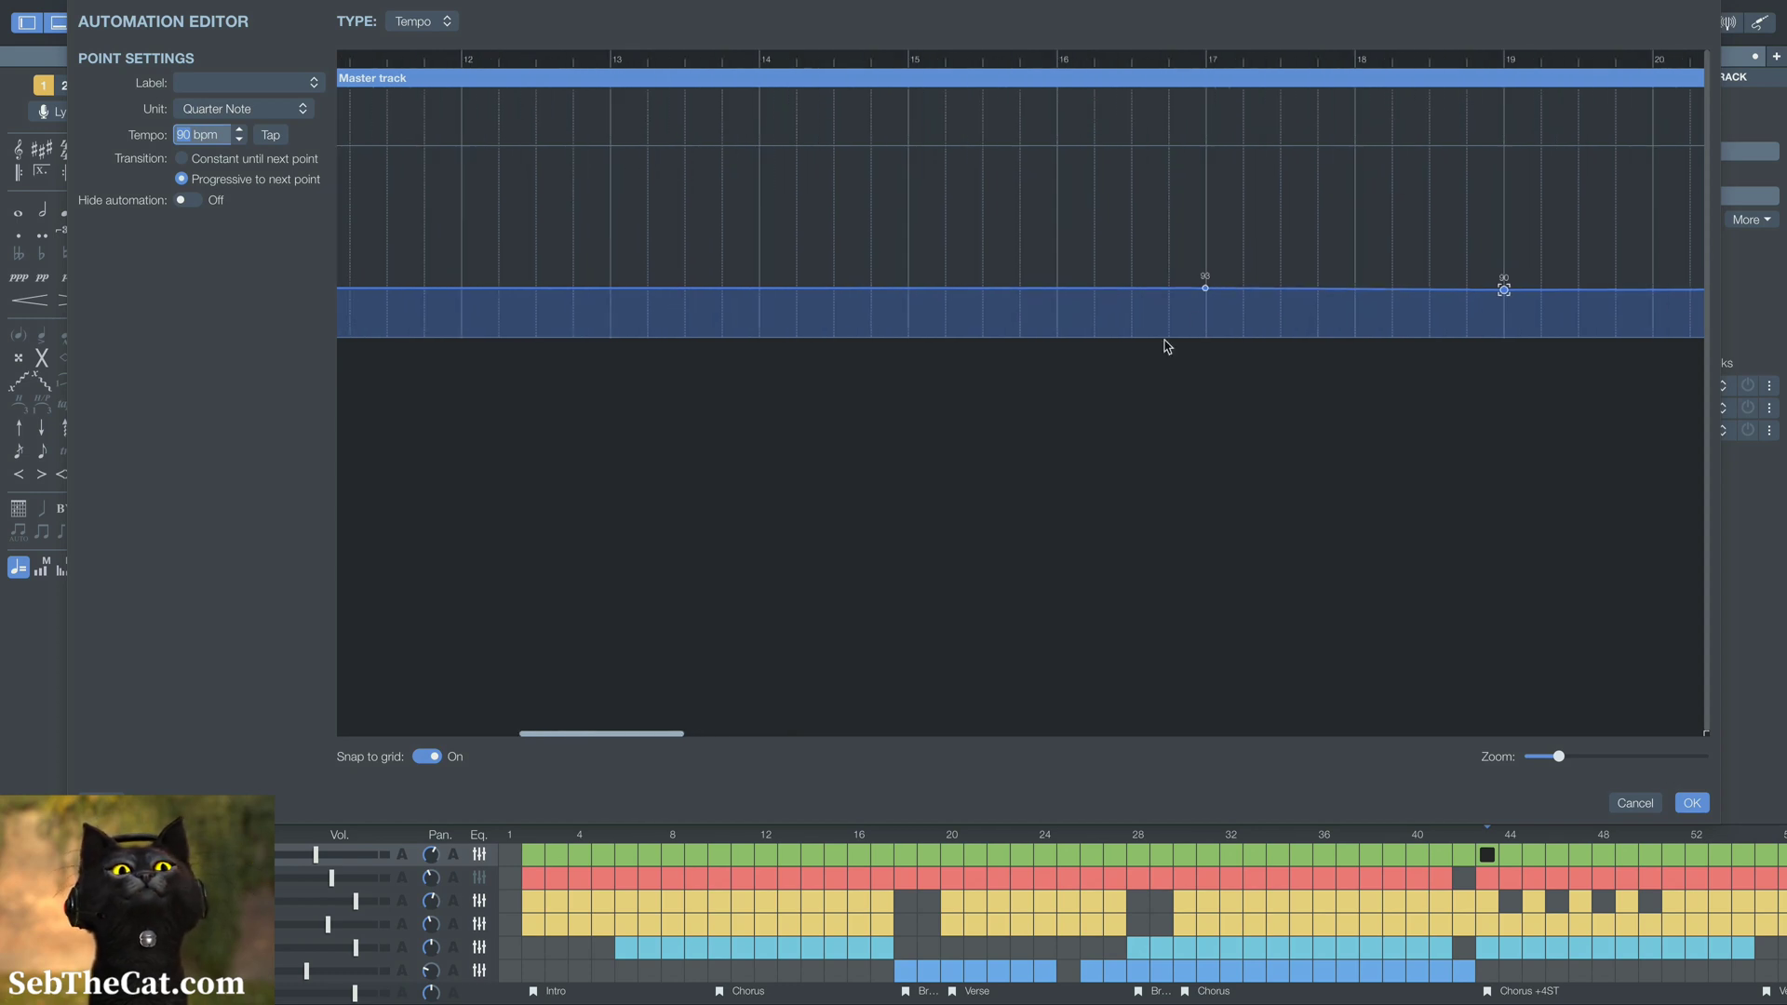
pyautogui.click(1206, 289)
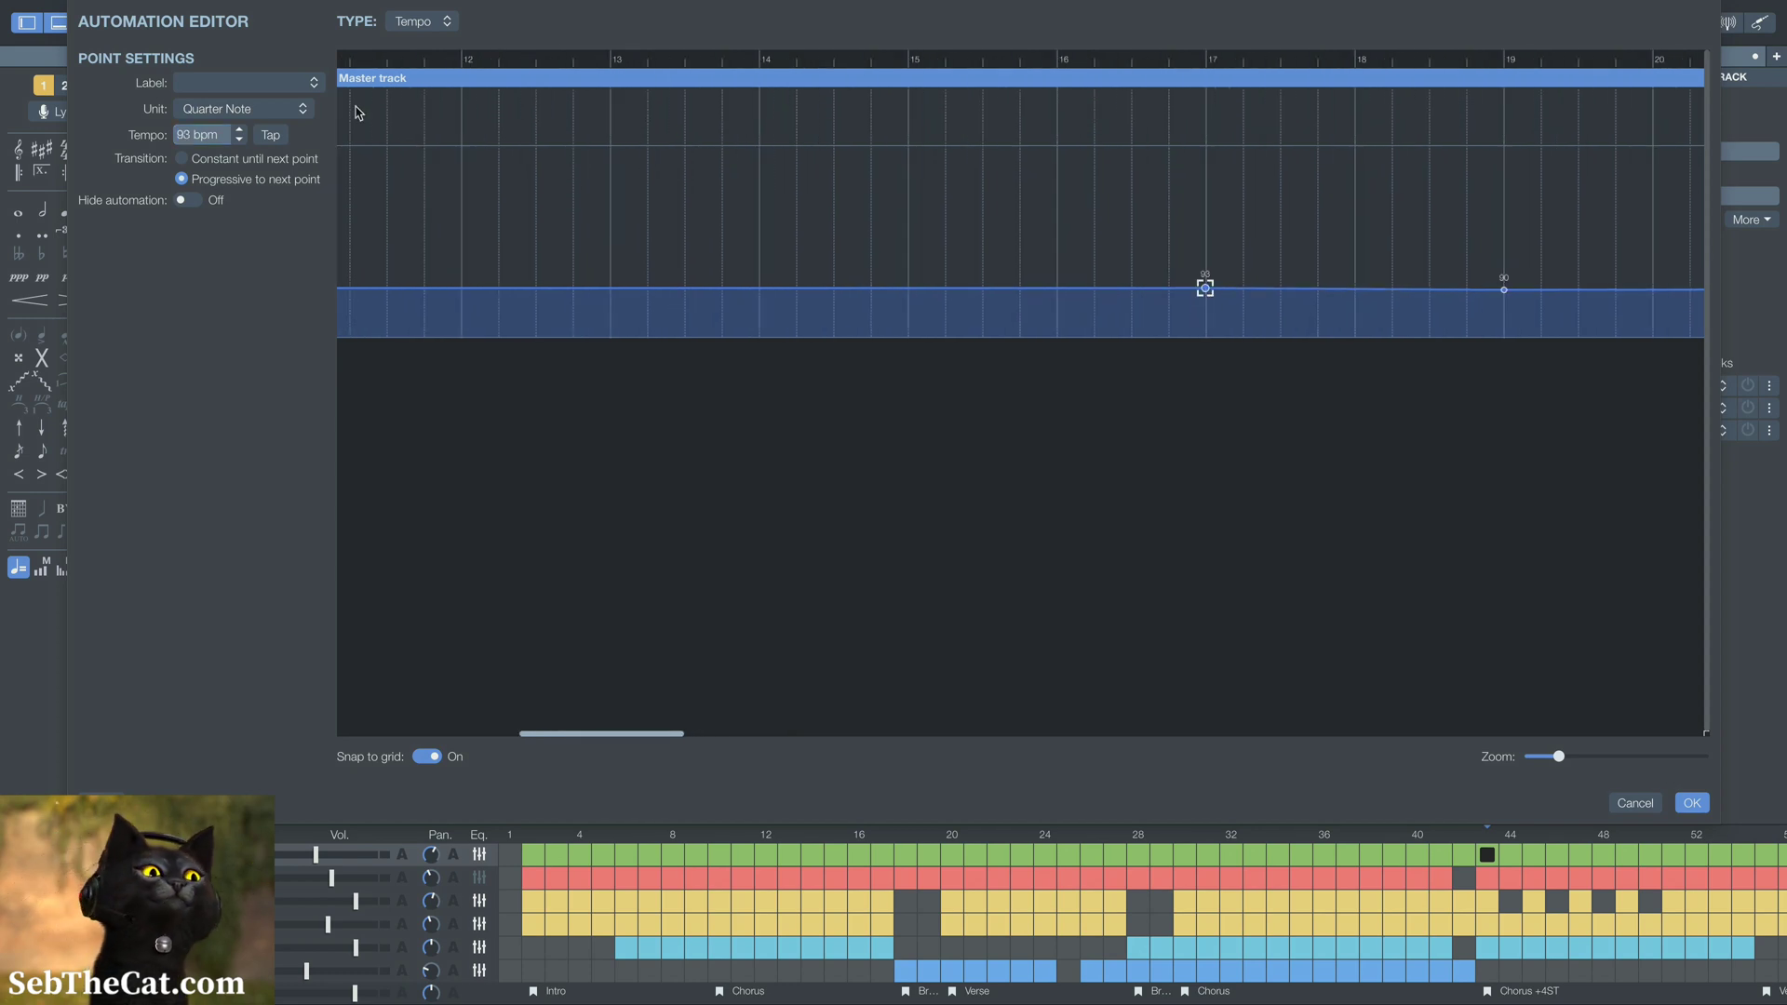
pyautogui.click(238, 131)
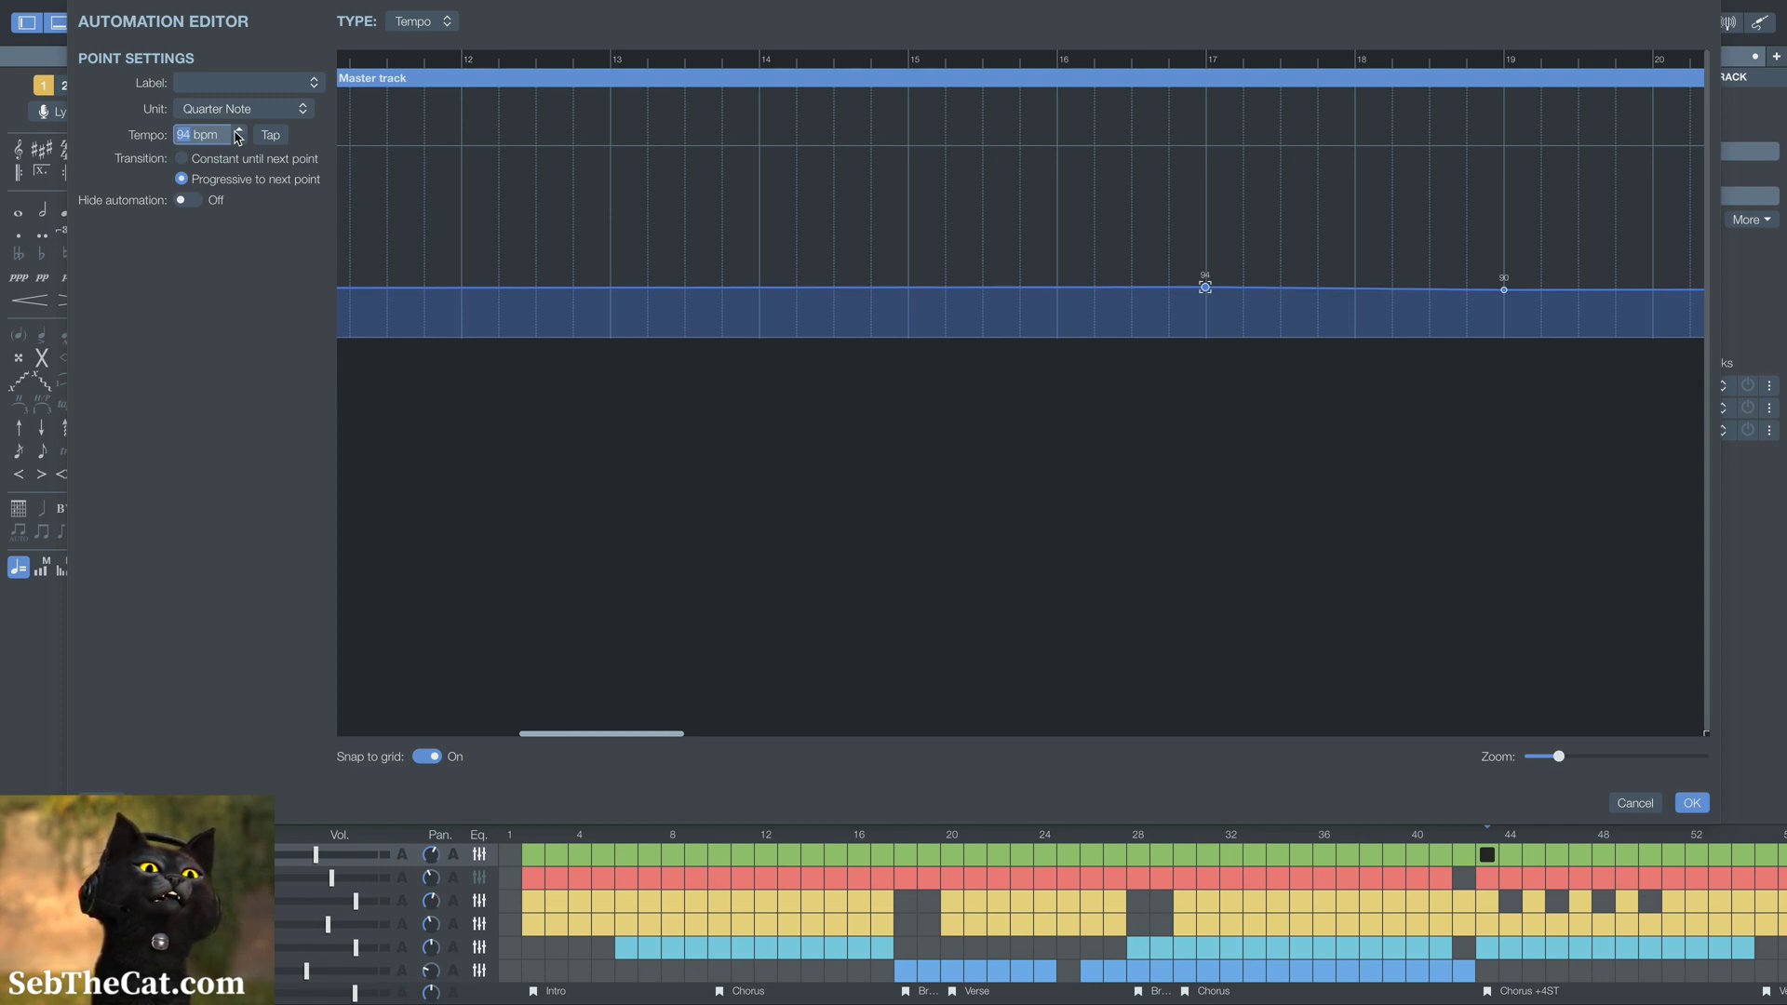
pyautogui.click(238, 131)
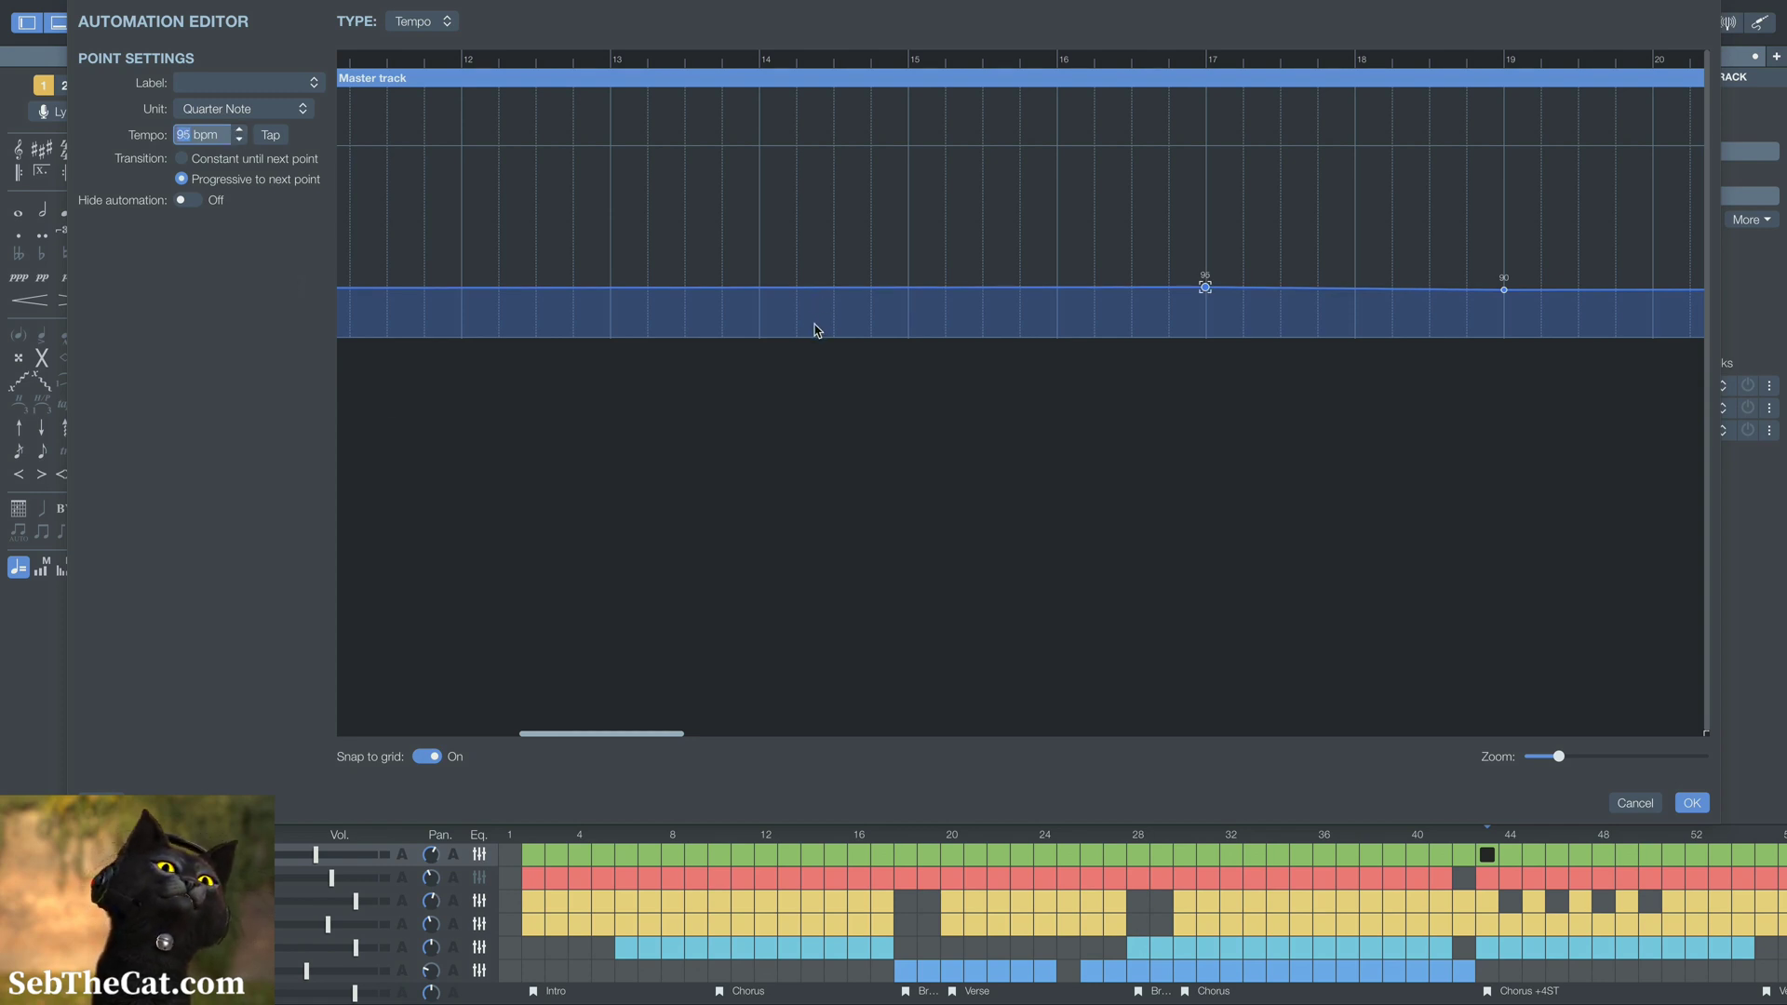
pyautogui.click(240, 141)
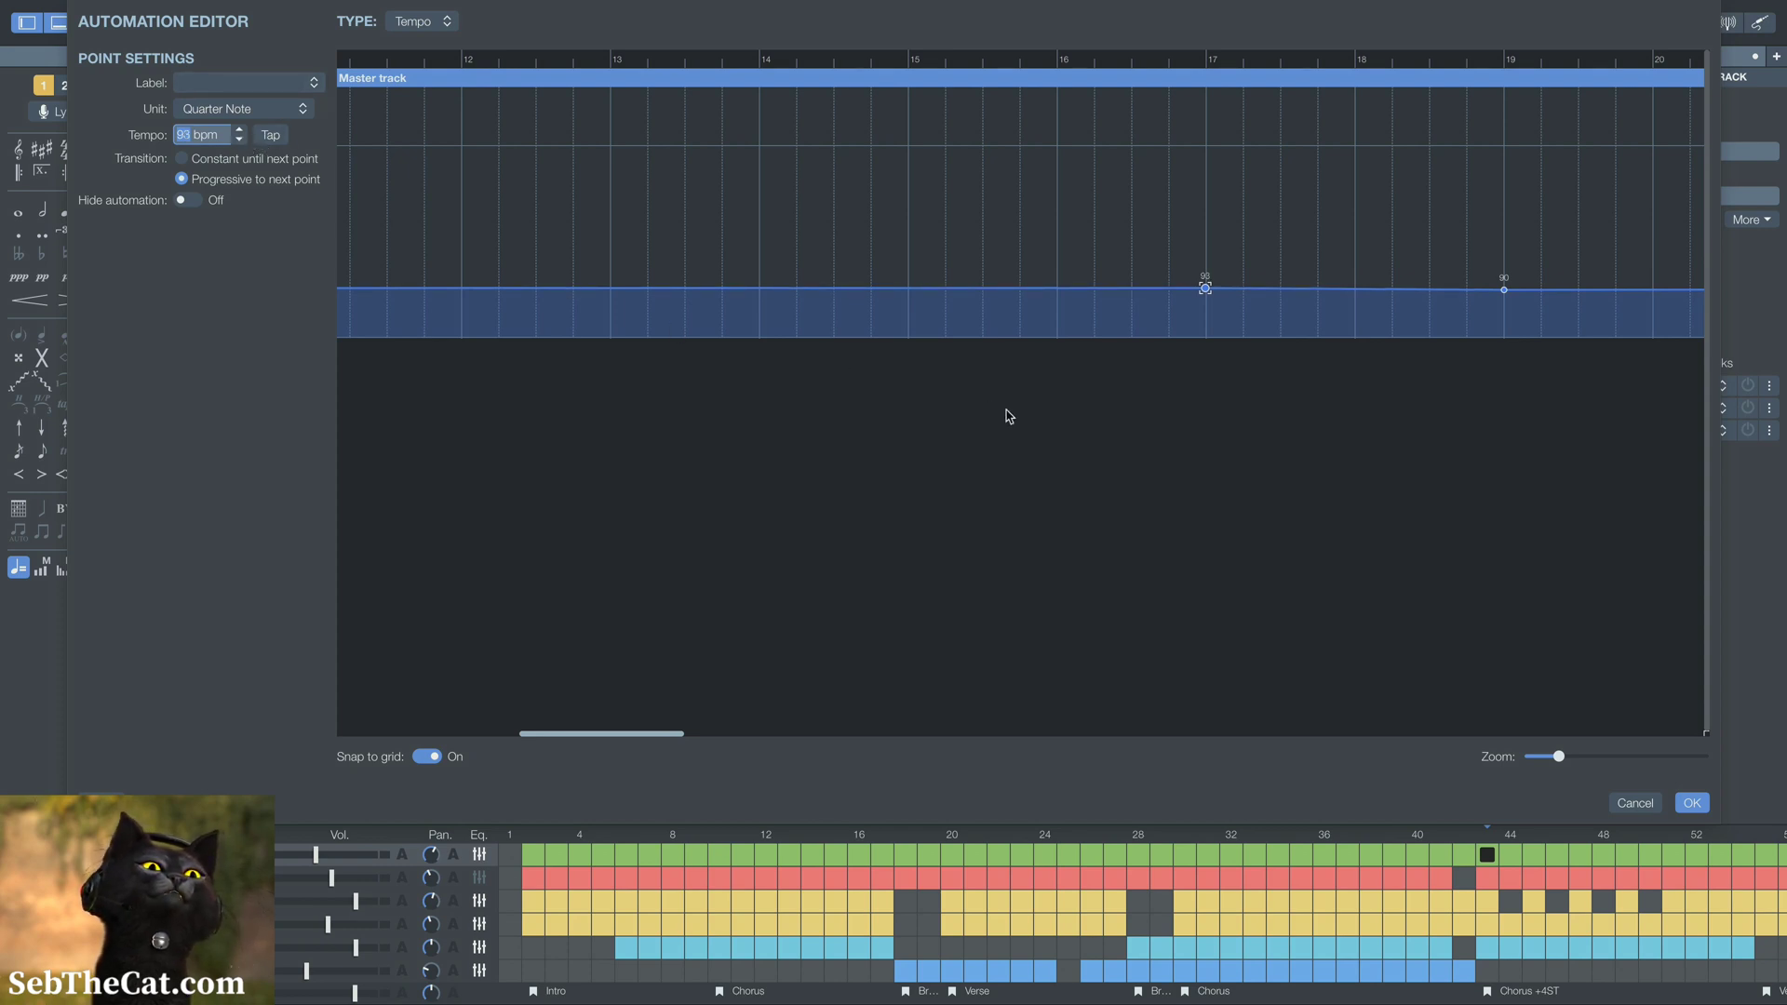
# Add a tempo point at bar 28, at the second Bridge, with a progressive transition and 90 bpm
pyautogui.hscroll(10, 1010, 416)
pyautogui.hscroll(3, 1010, 416)
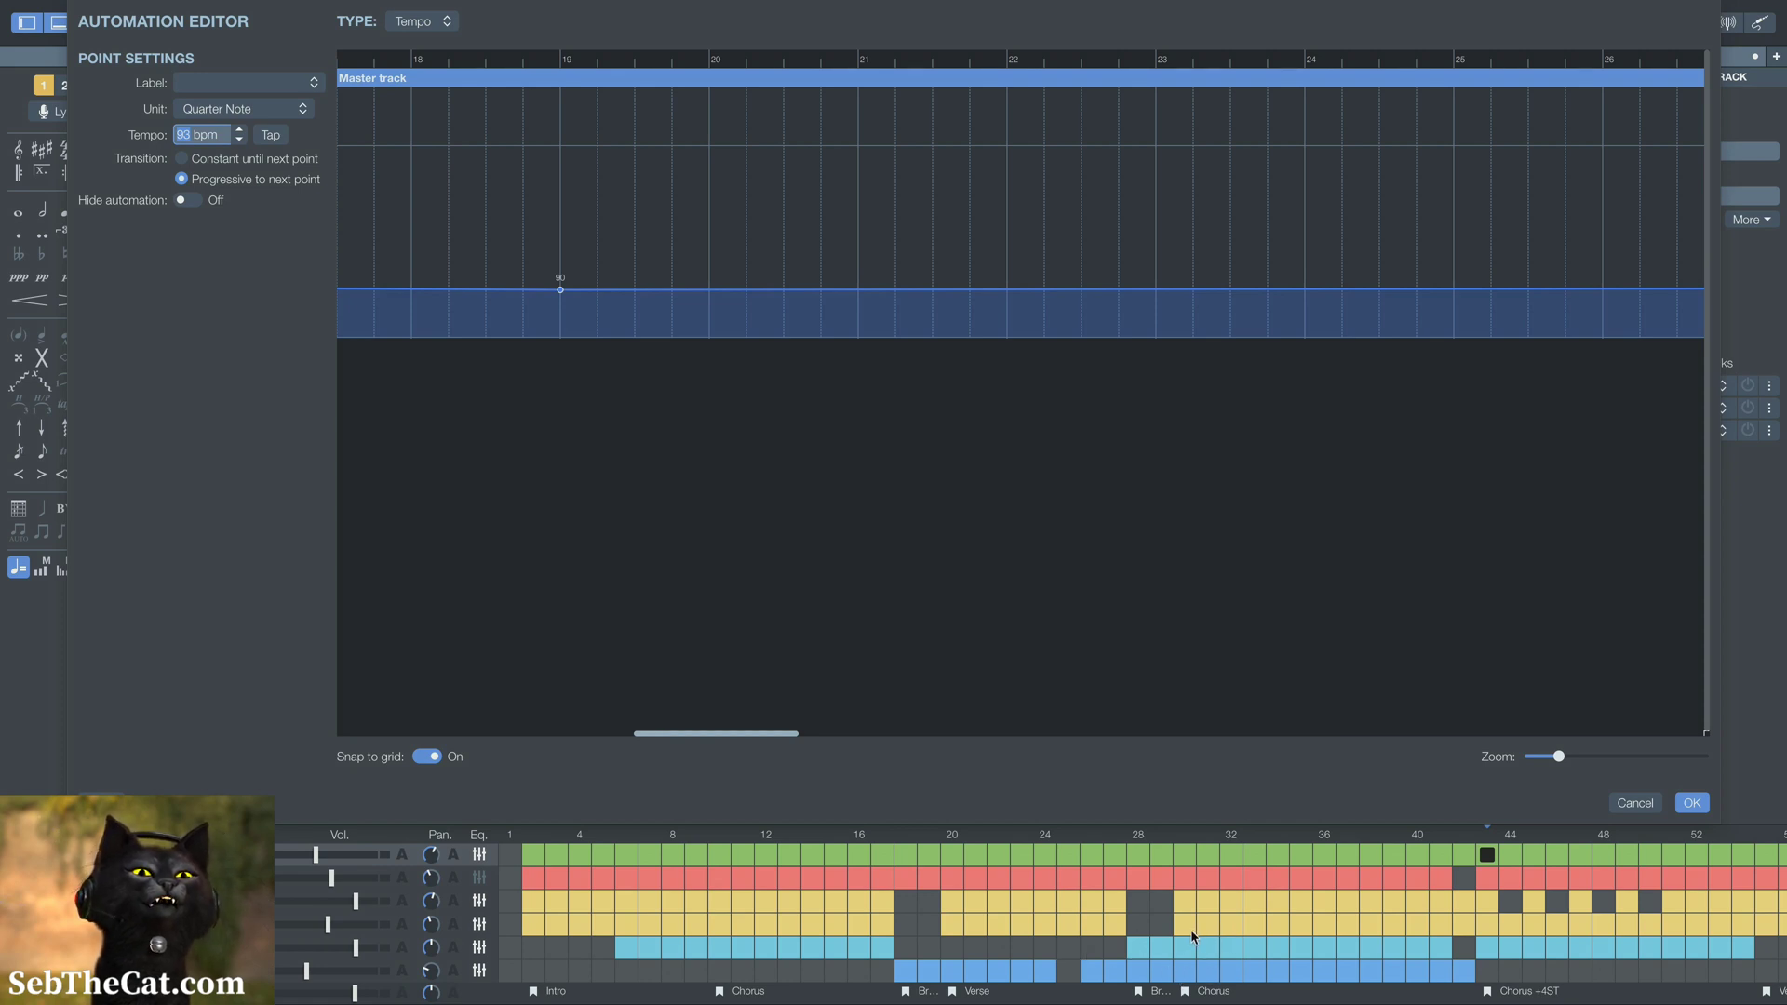
pyautogui.hscroll(8, 1138, 460)
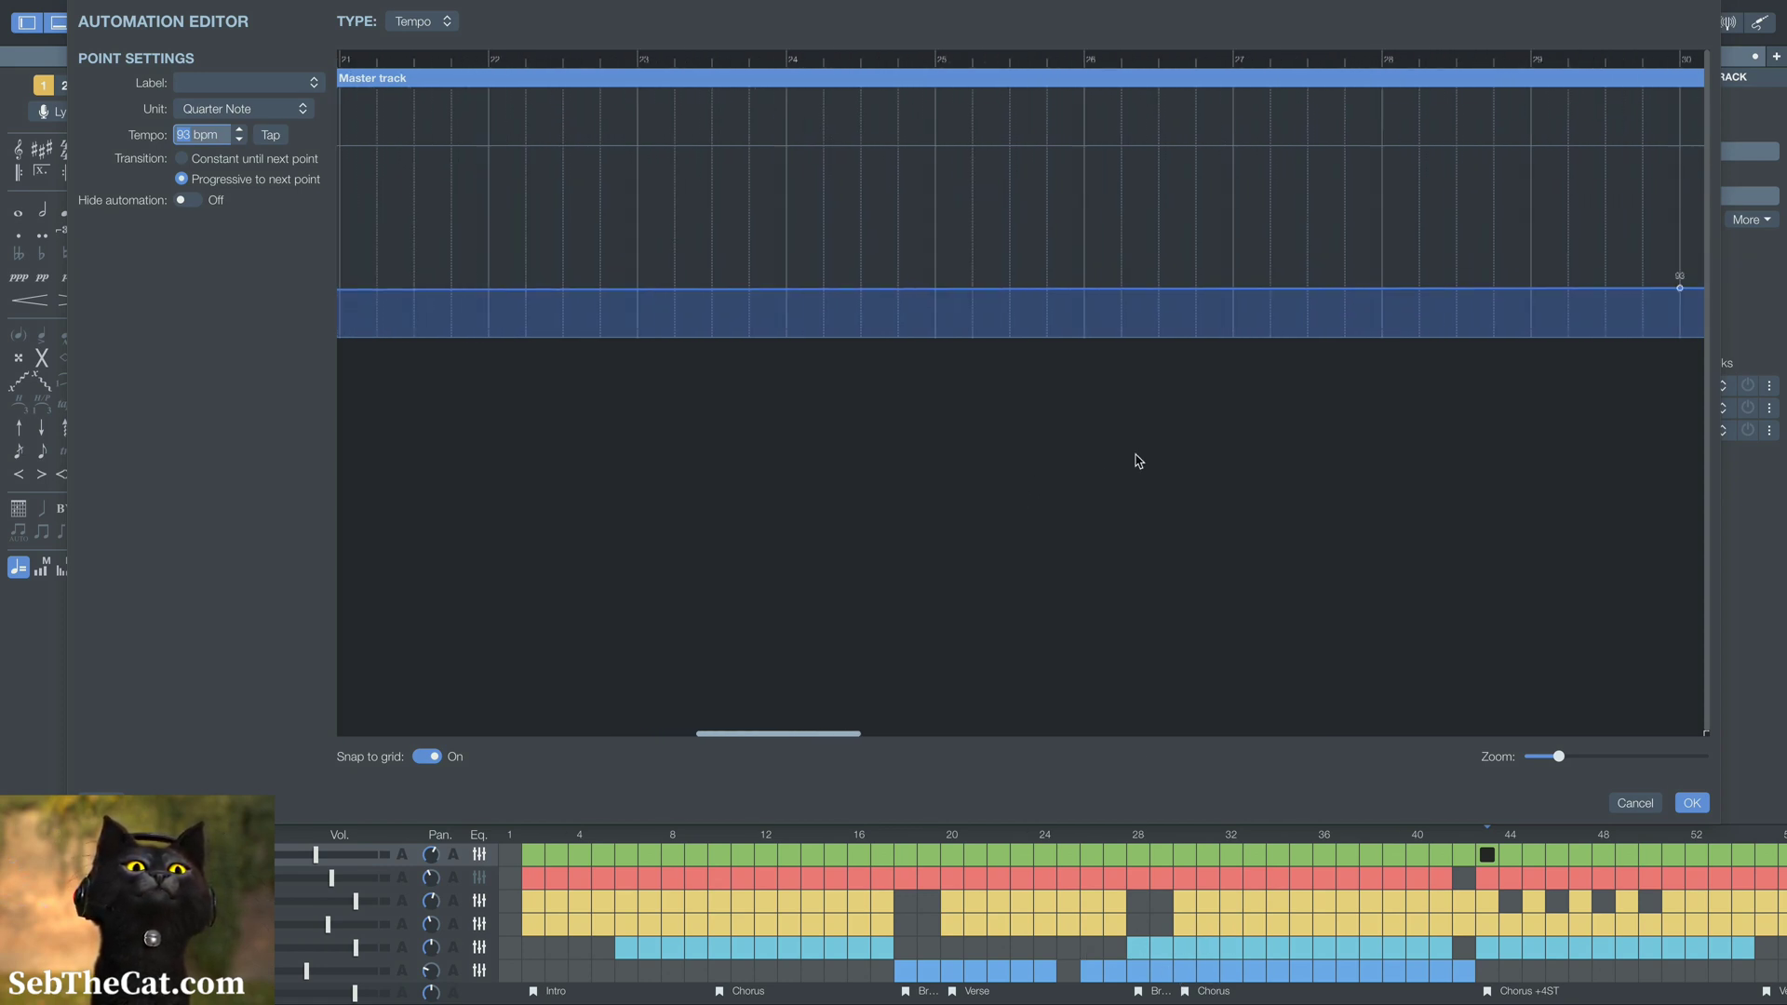
pyautogui.hscroll(3, 1138, 461)
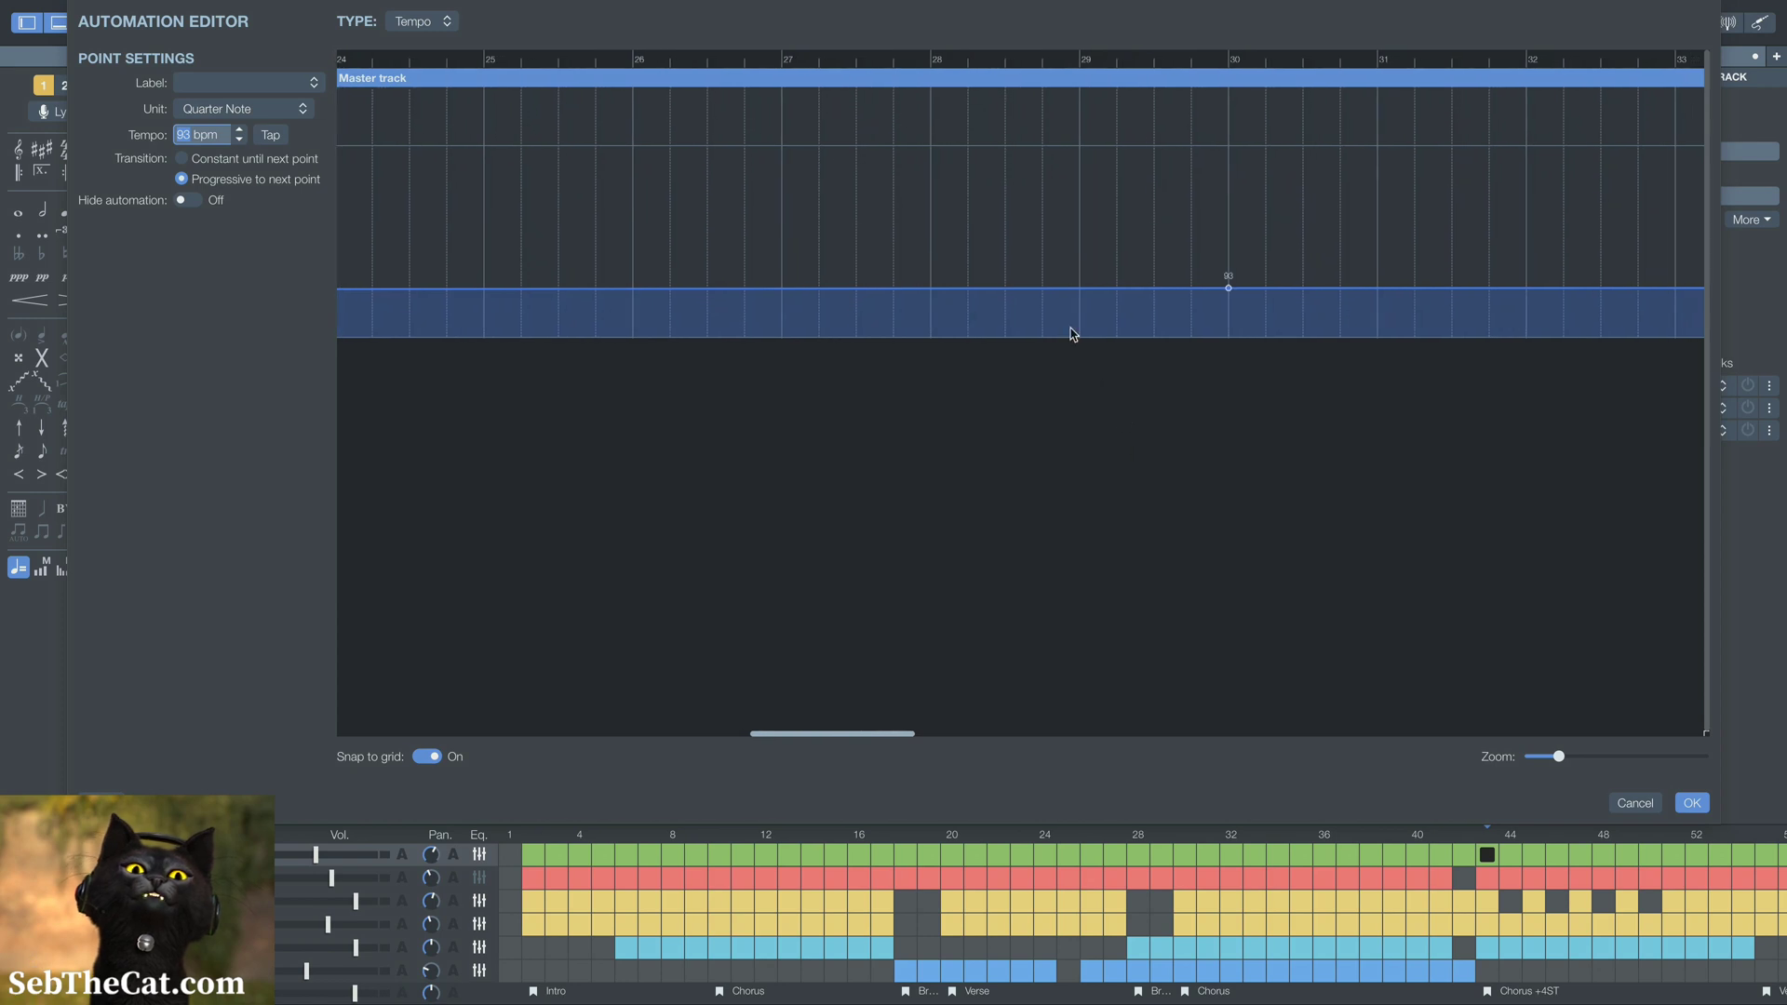
pyautogui.click(933, 294)
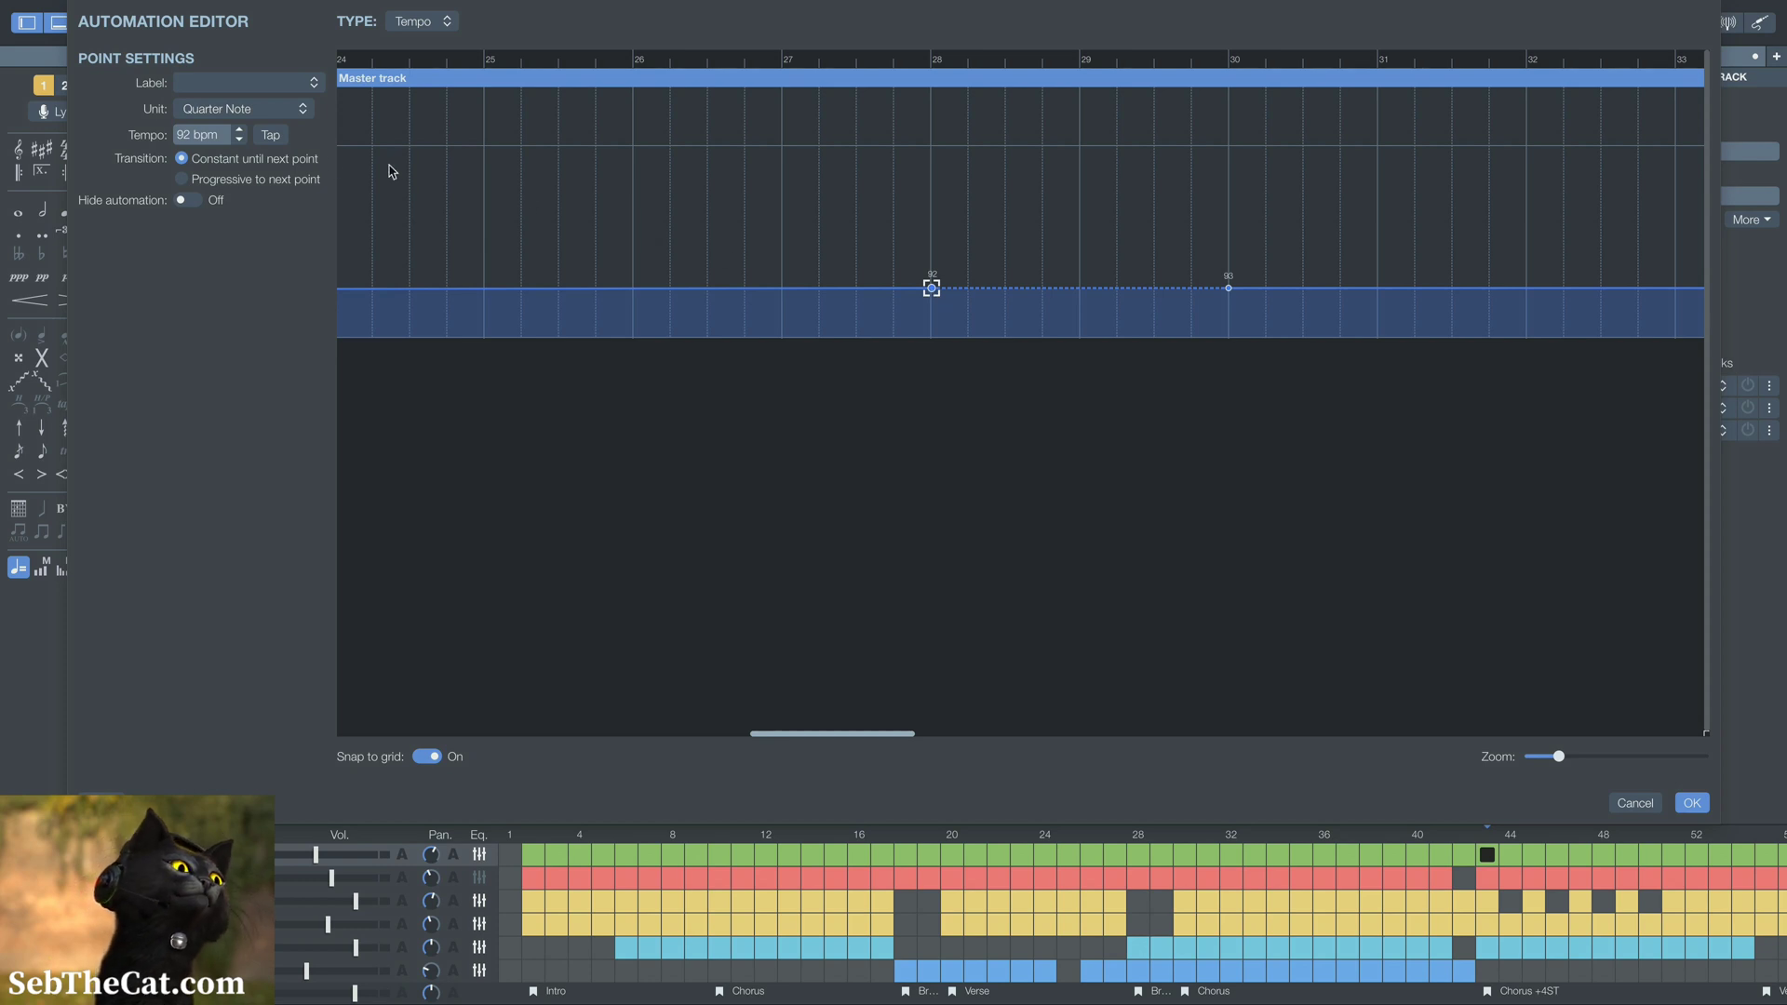
pyautogui.click(265, 184)
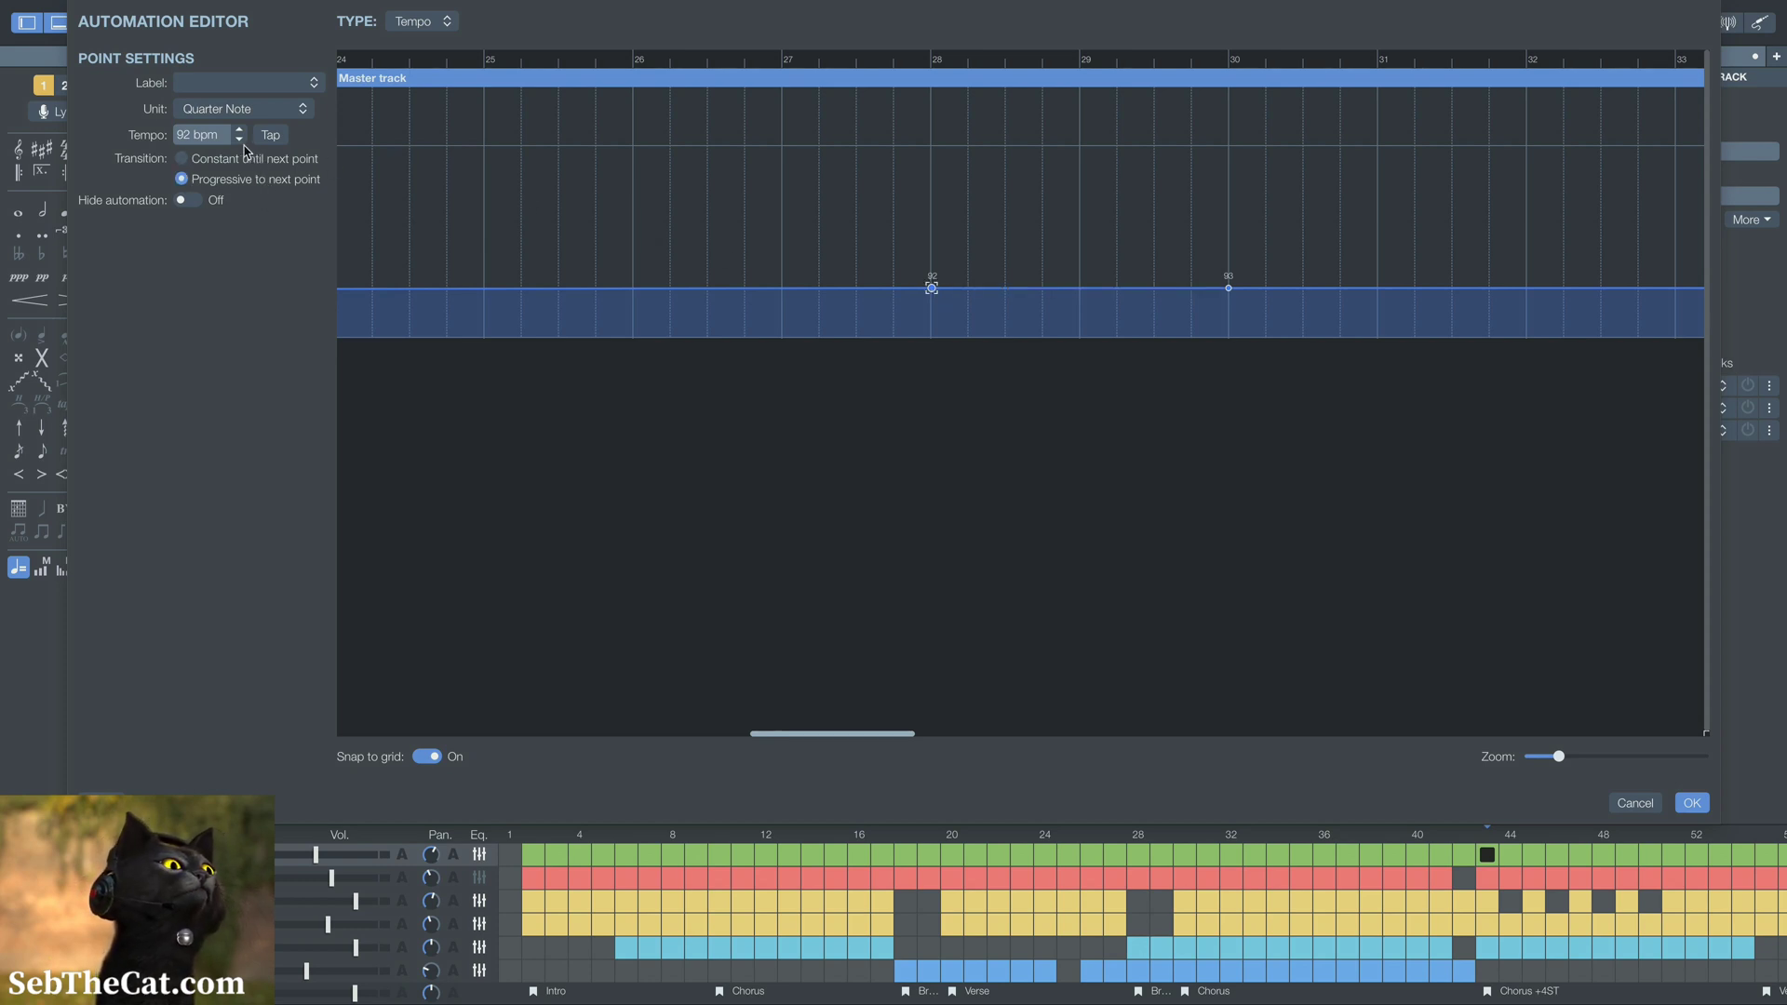
pyautogui.doubleClick(240, 140)
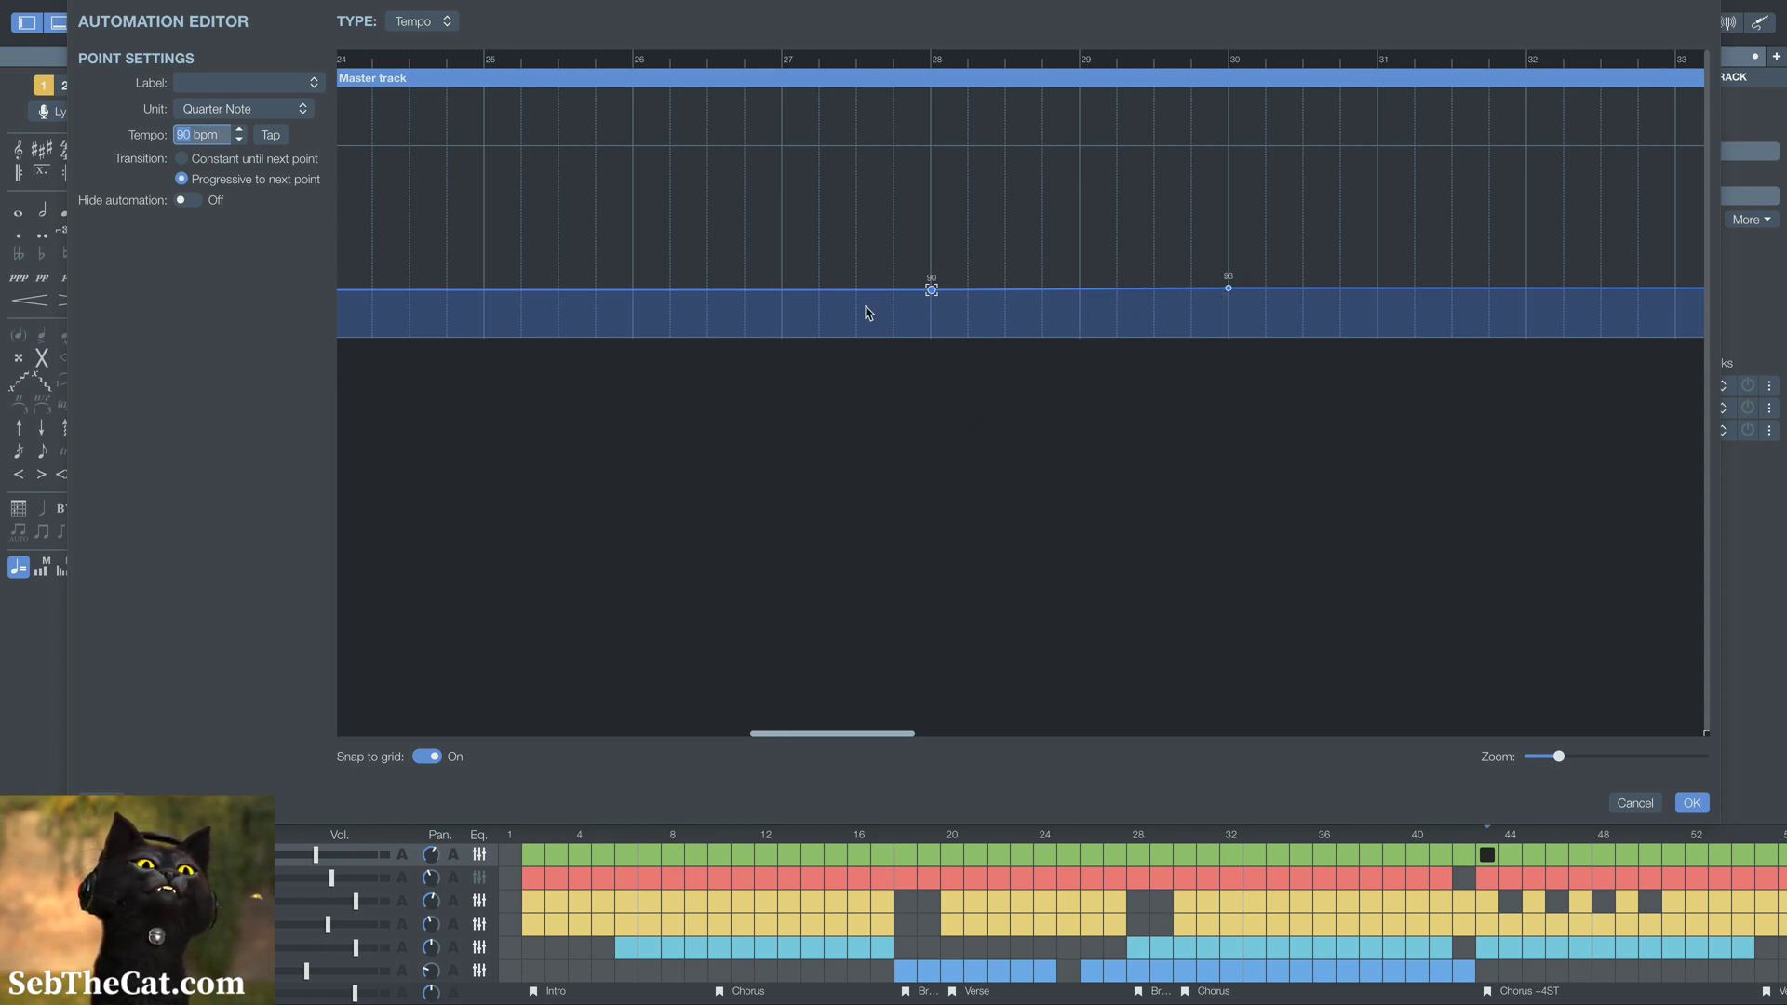
# Move the bar 17 tempo point to bar 18 and the bar 19 point to bar 20 at 90 bpm
pyautogui.hscroll(-7, 579, 151)
pyautogui.hscroll(-6, 678, 236)
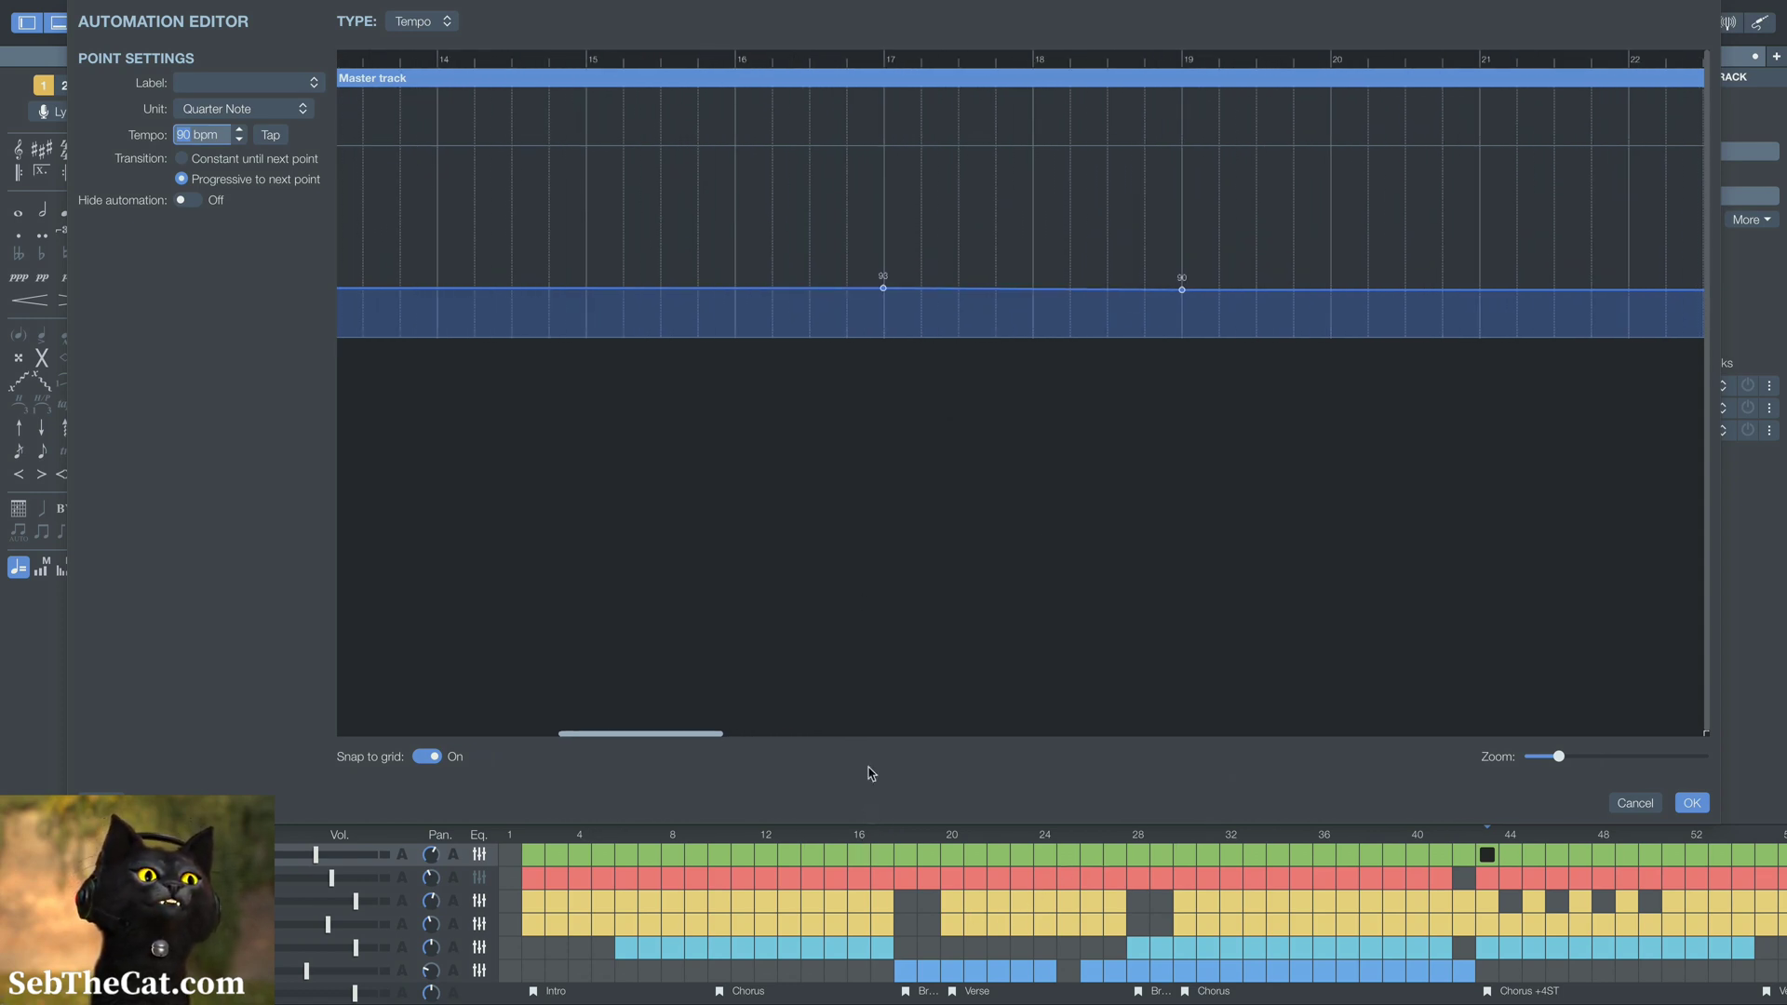
pyautogui.click(885, 290)
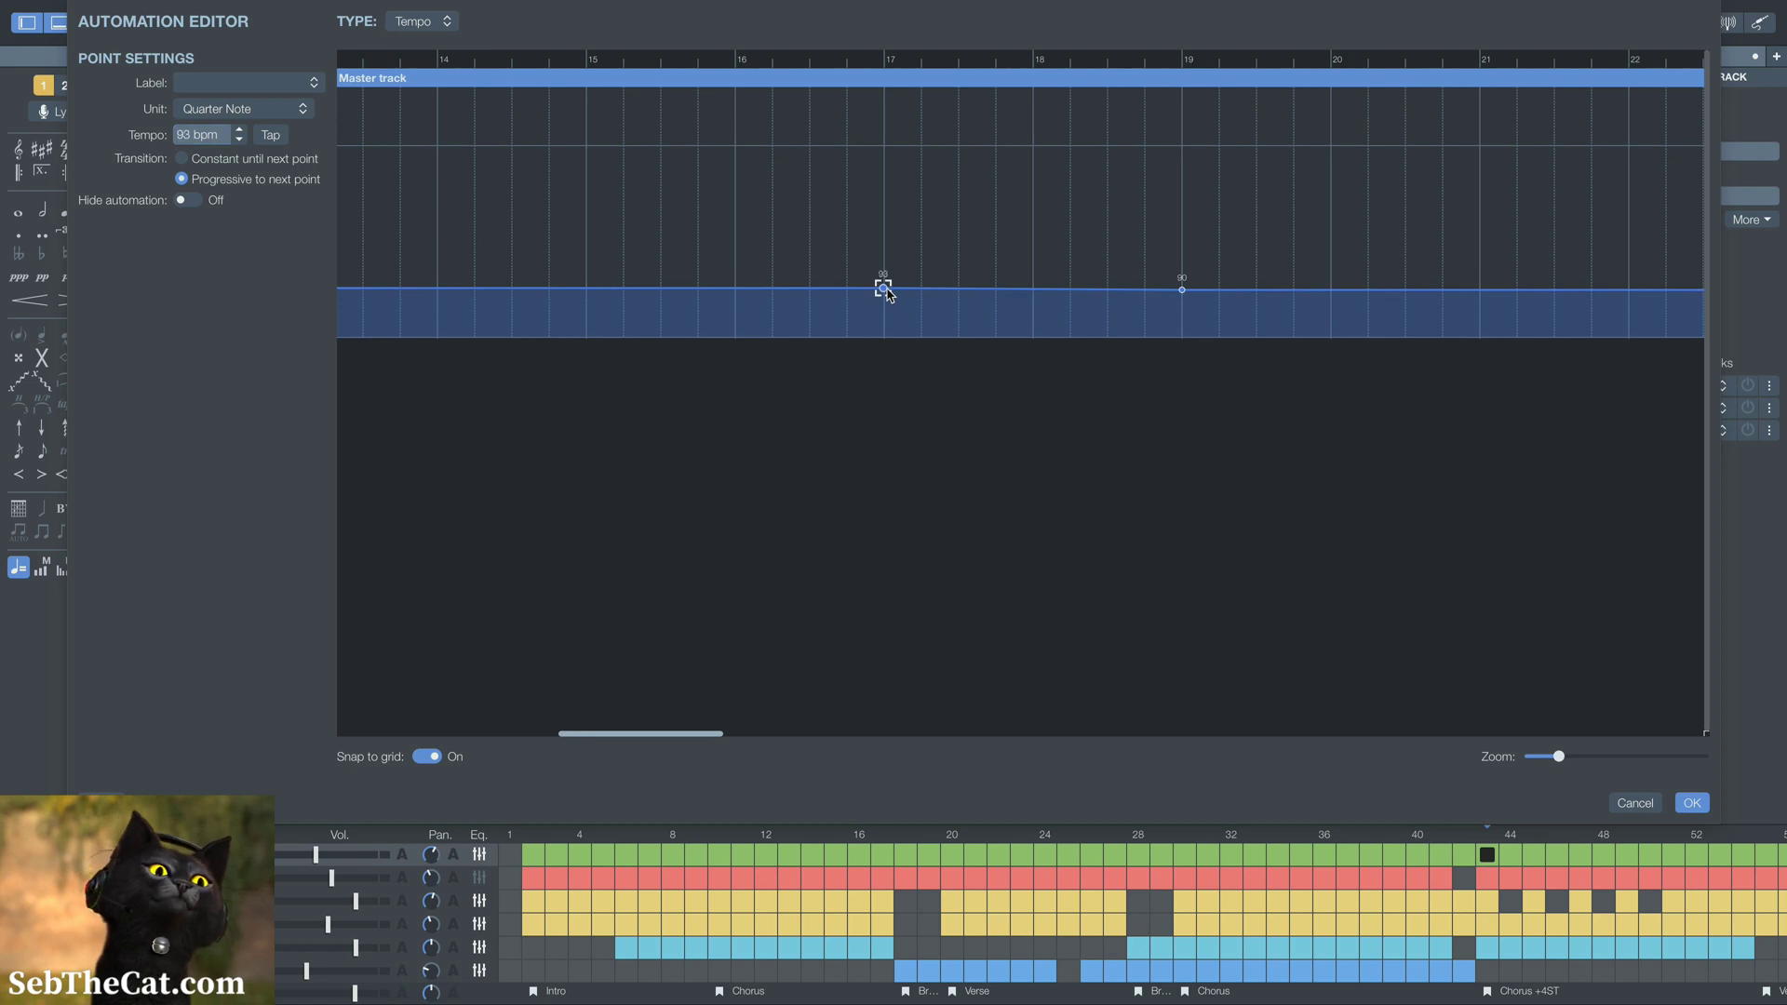
pyautogui.moveTo(887, 294); pyautogui.dragTo(1035, 296)
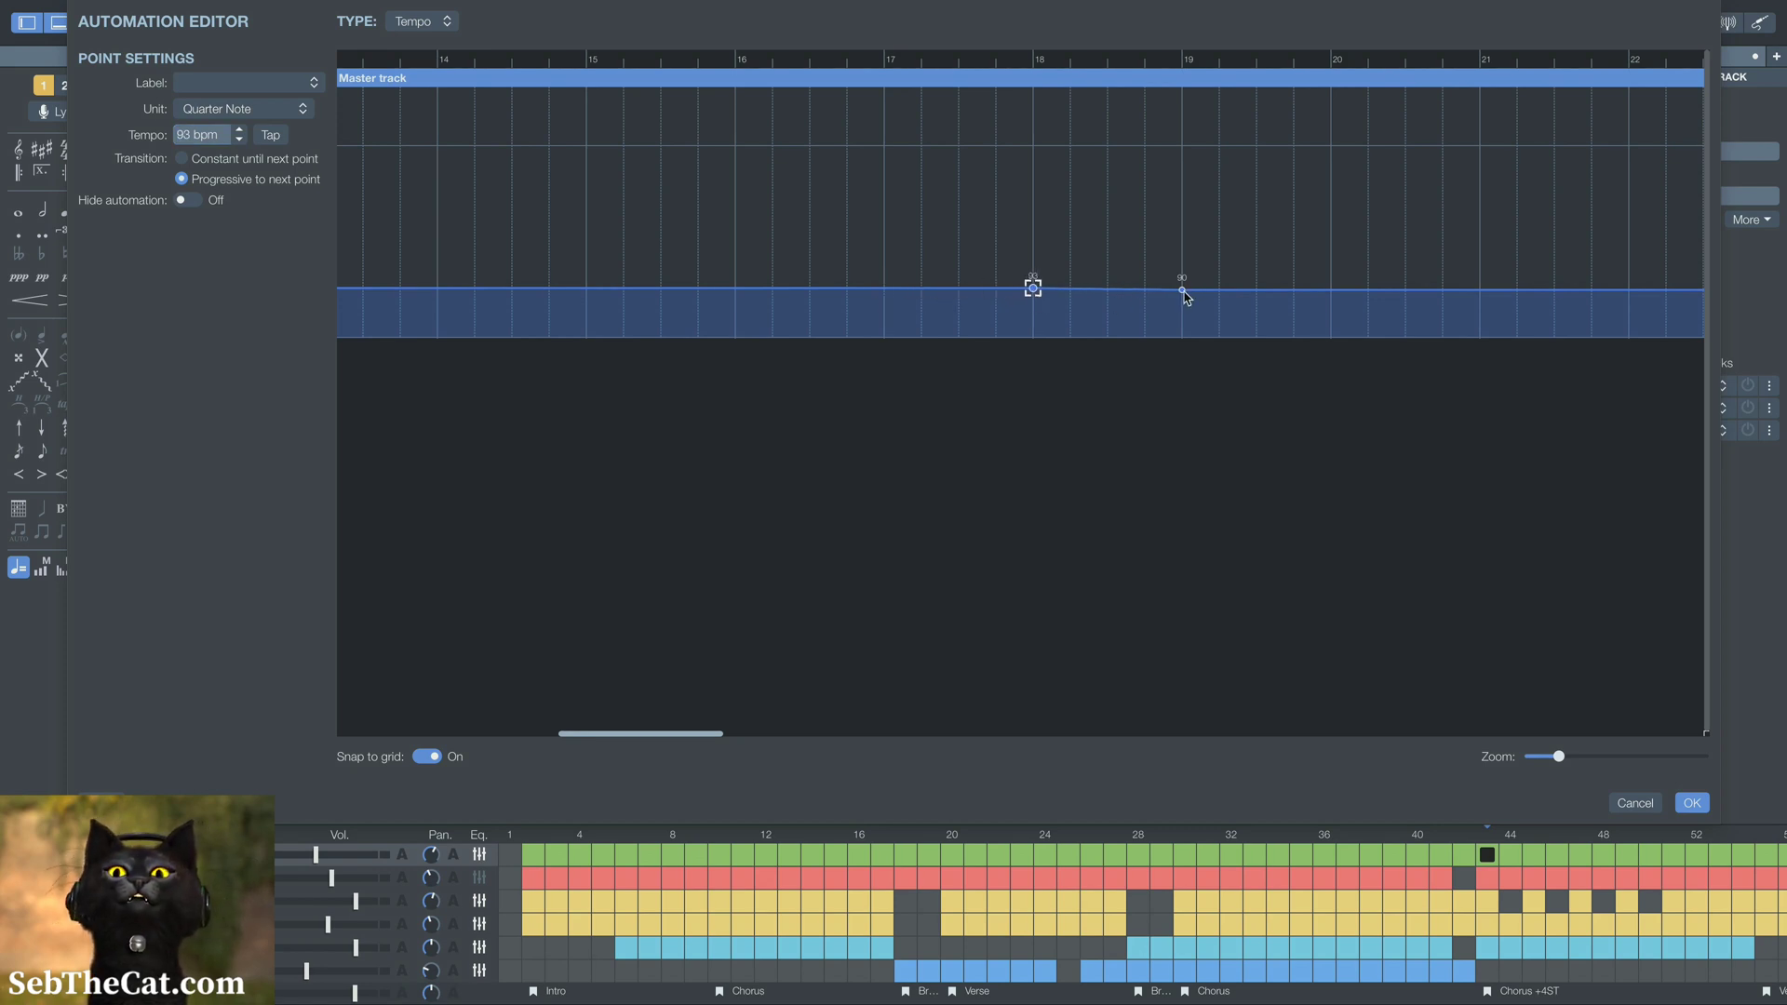
pyautogui.moveTo(1184, 292); pyautogui.dragTo(1330, 293)
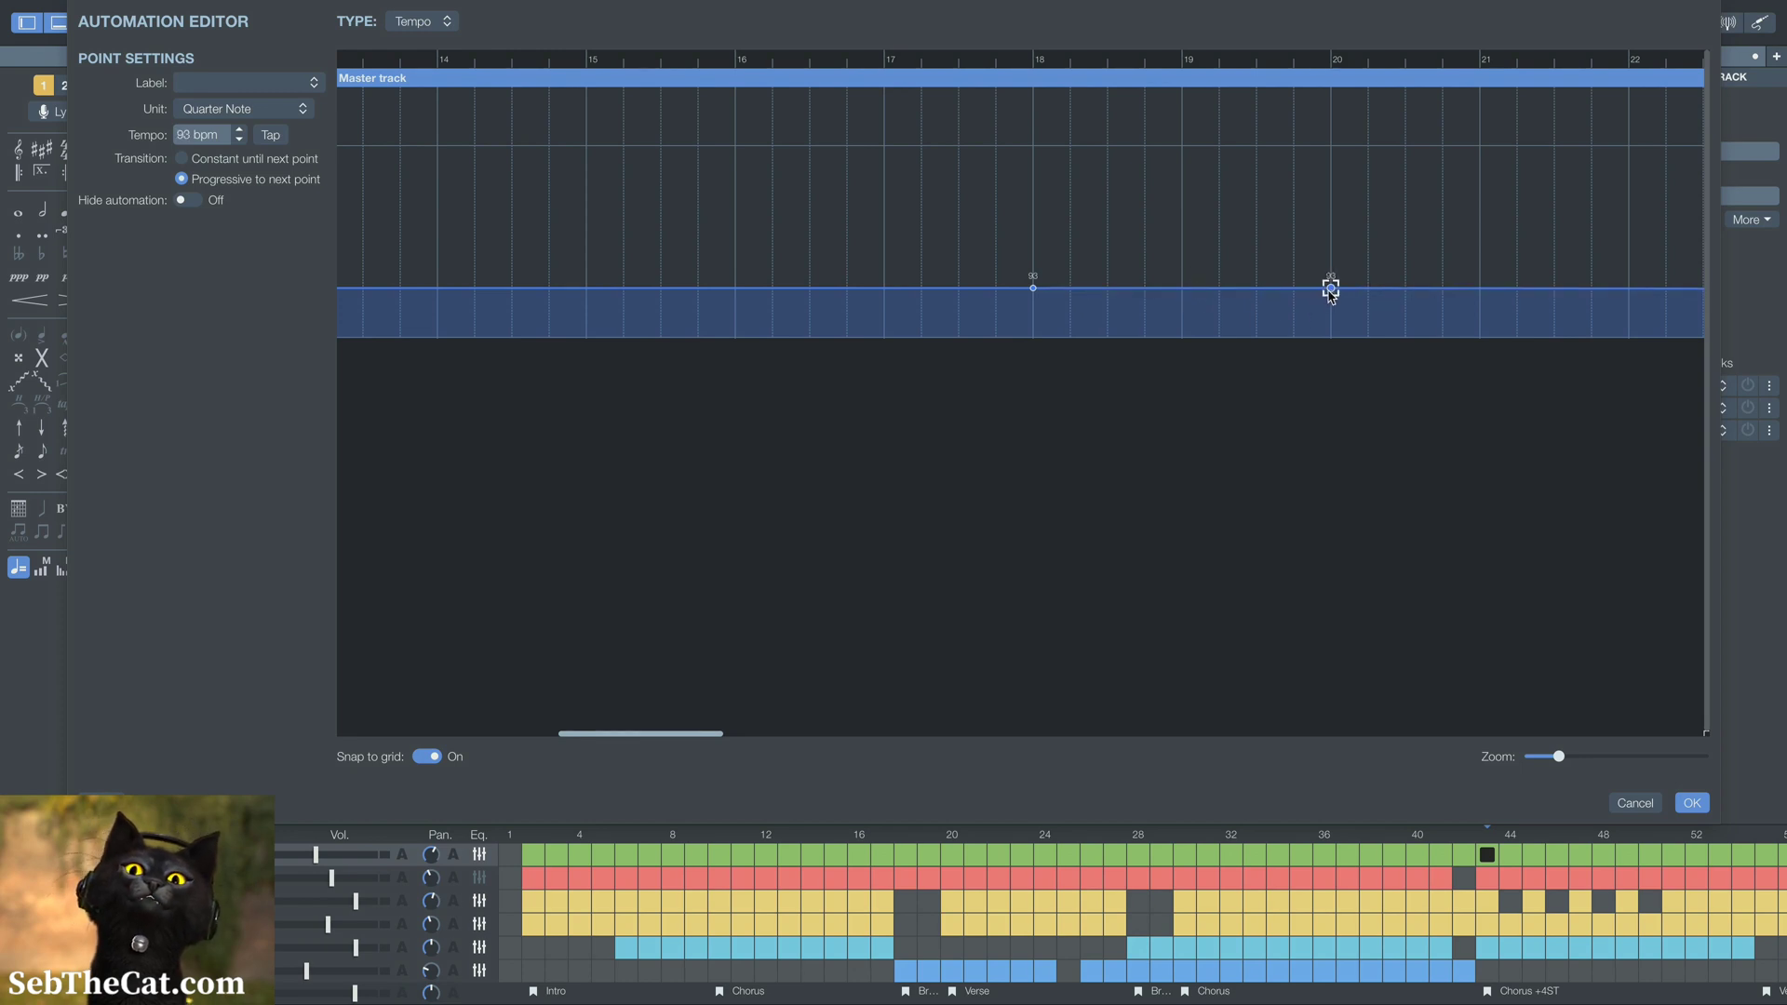
pyautogui.click(240, 139)
pyautogui.click(241, 140)
pyautogui.click(240, 140)
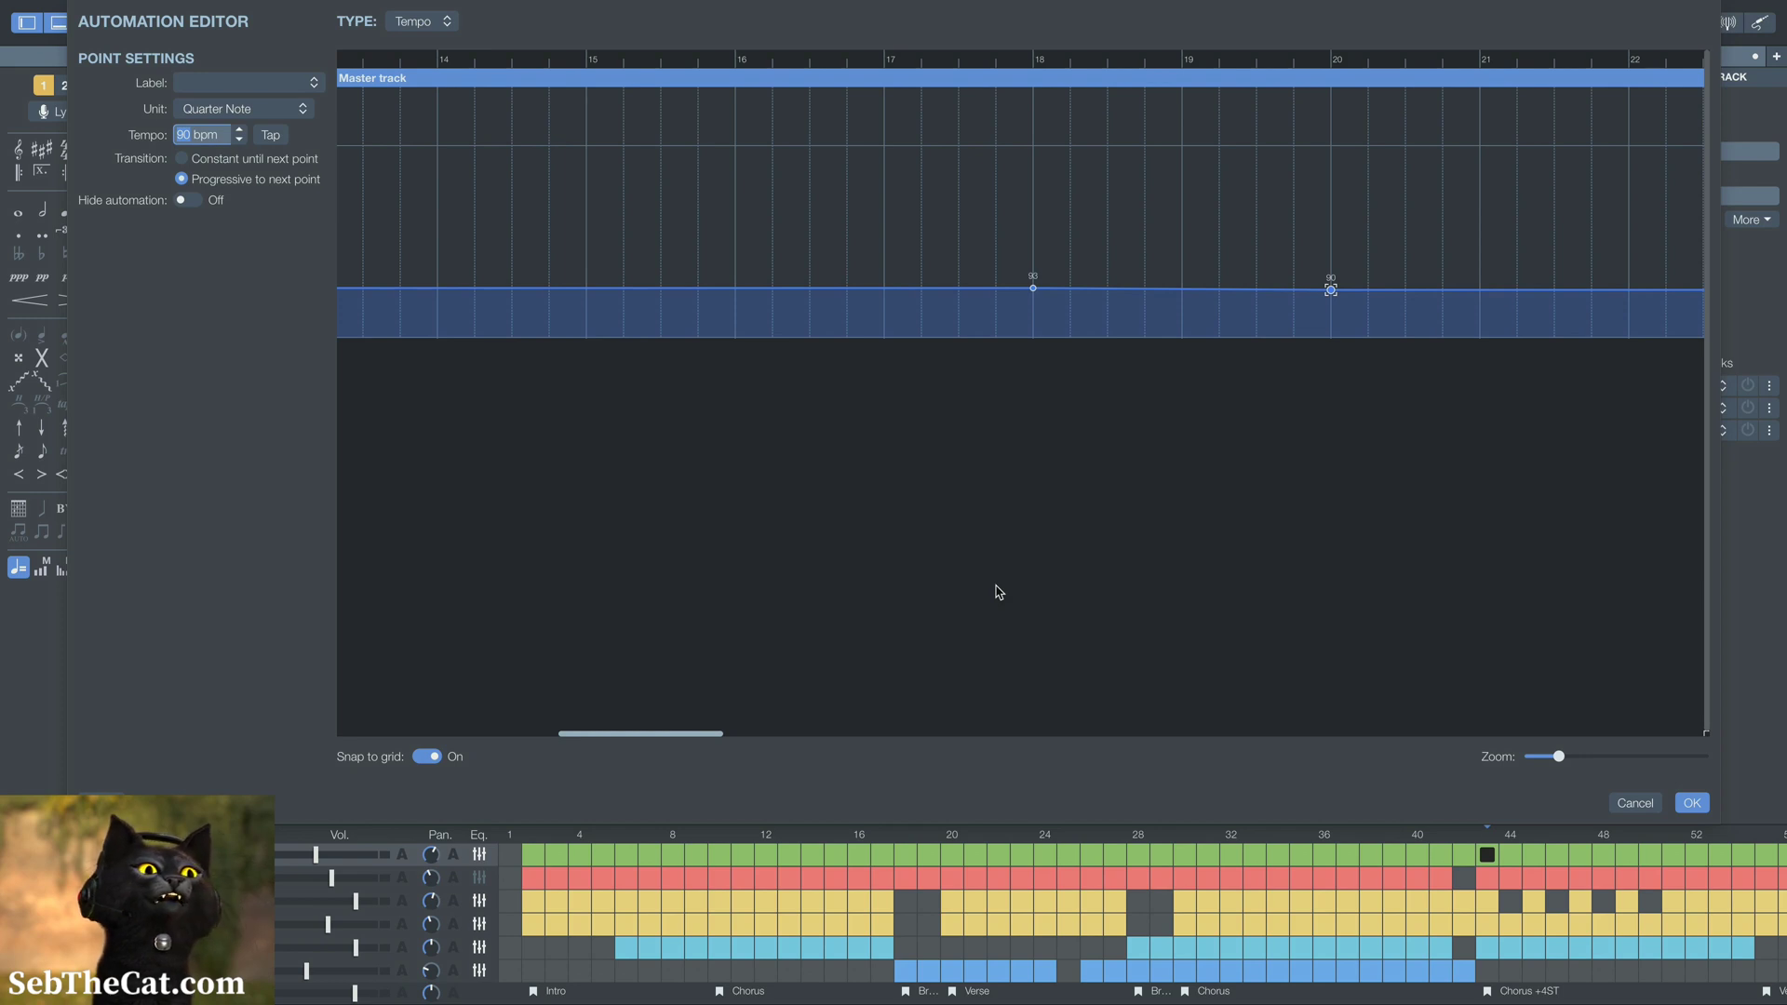
# Add a 93 bpm tempo point at bar 42 with a progressive transition to the next point
pyautogui.hscroll(15, 1101, 499)
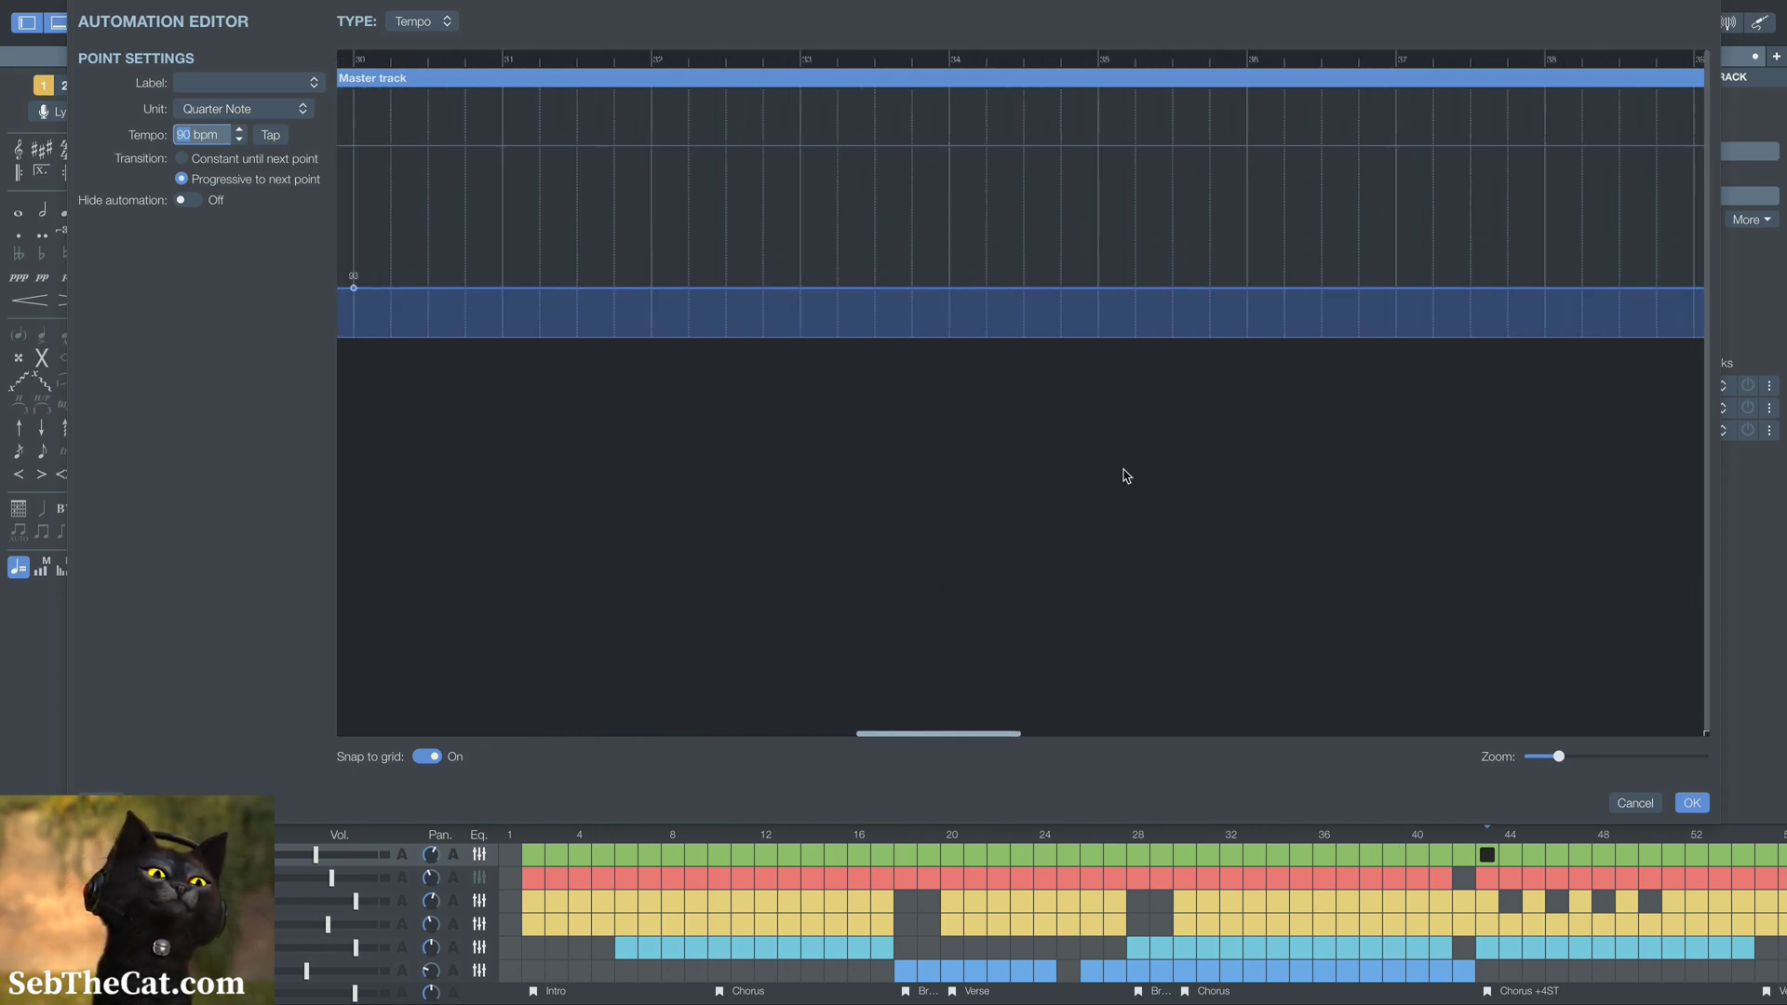
pyautogui.hscroll(2, 1126, 476)
pyautogui.hscroll(12, 1328, 590)
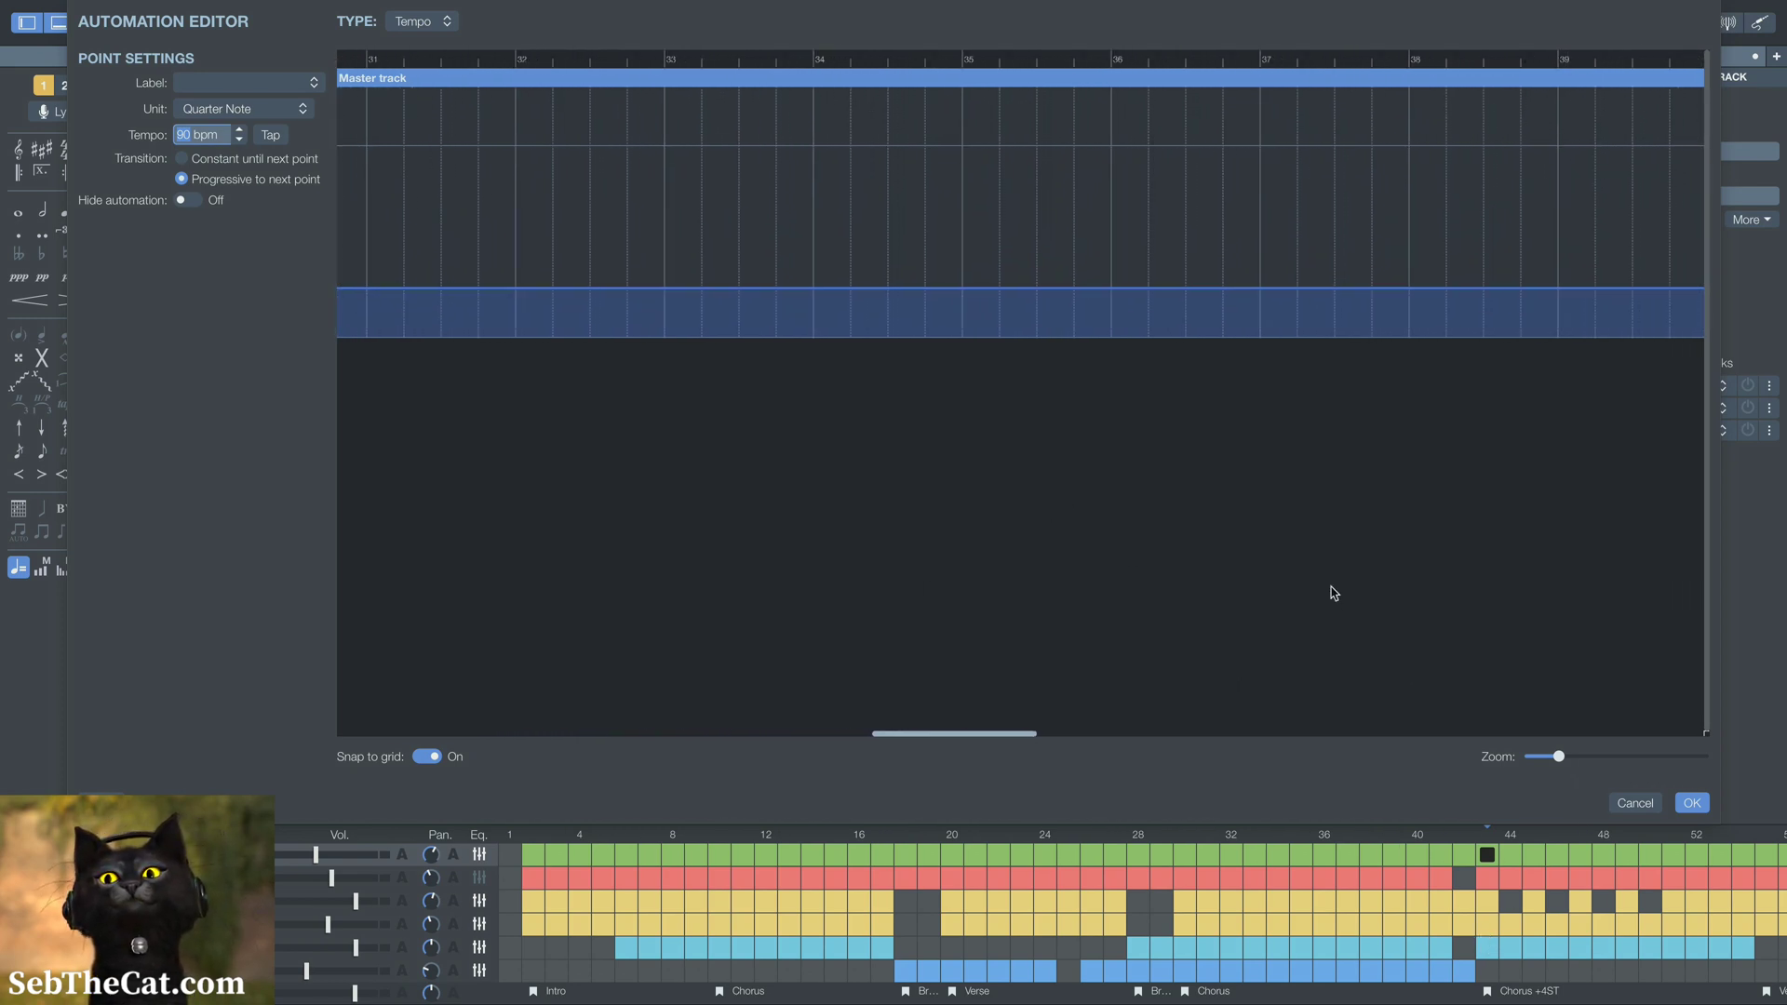
pyautogui.hscroll(-7, 1334, 592)
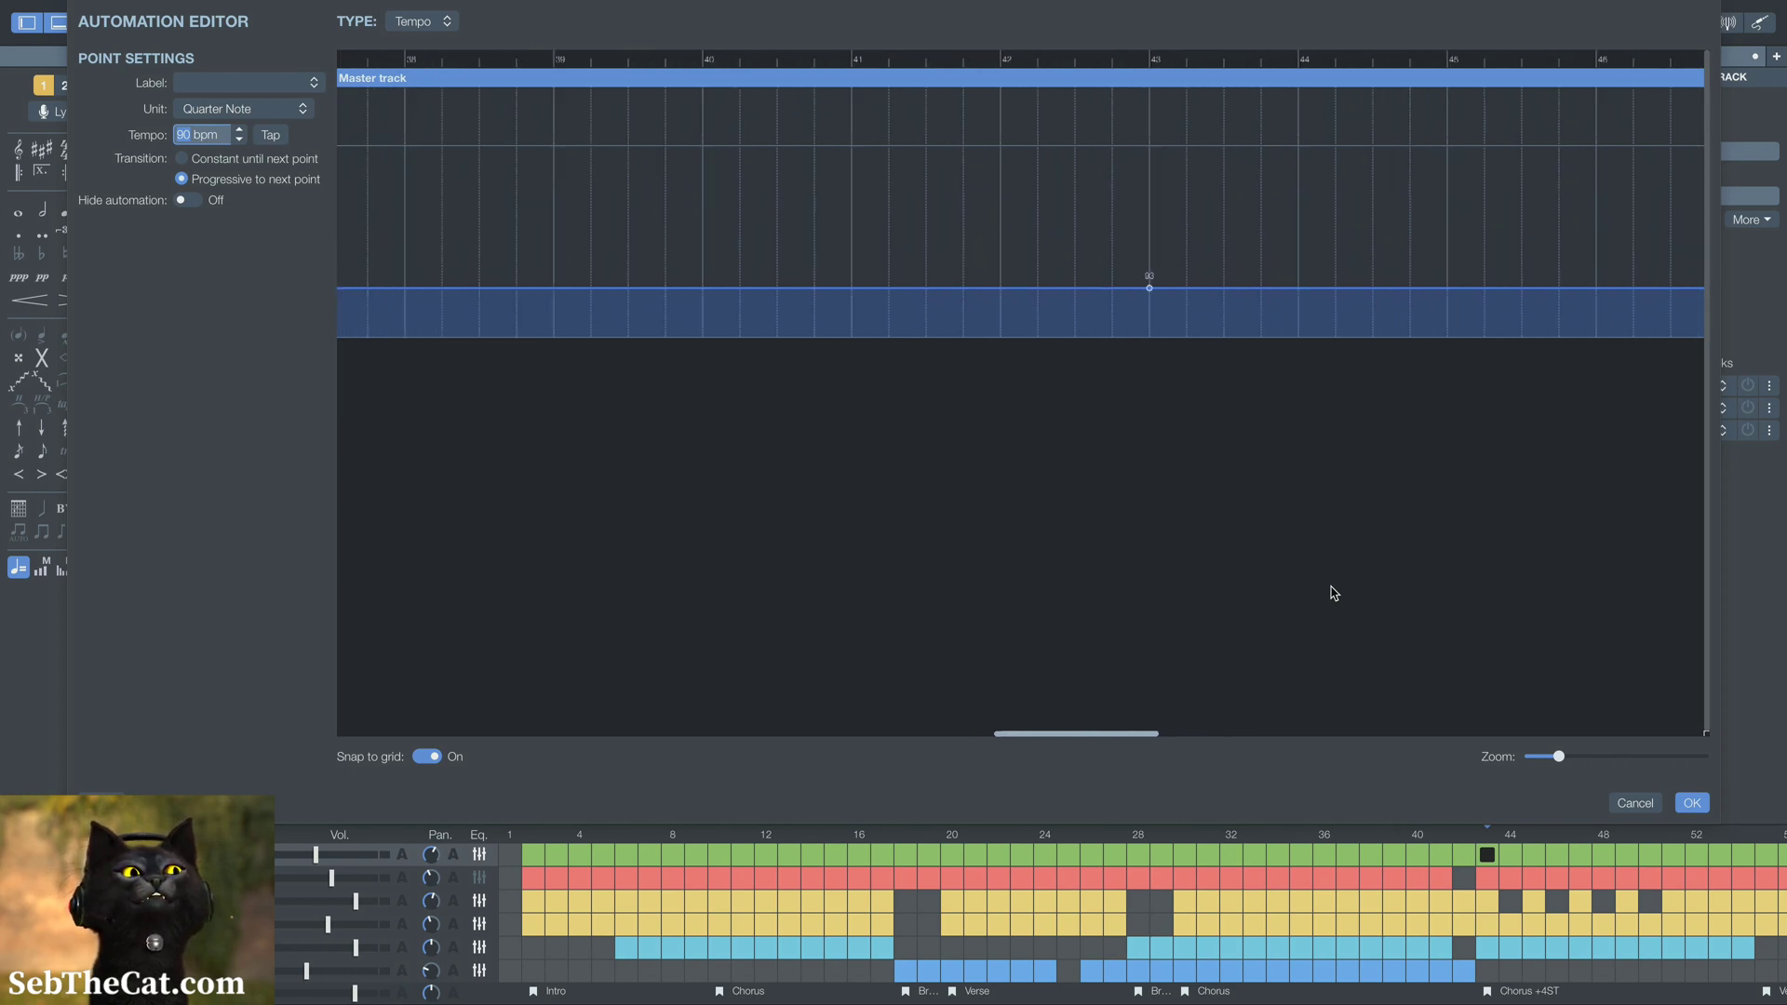
pyautogui.hscroll(1, 1334, 592)
pyautogui.hscroll(1, 1334, 593)
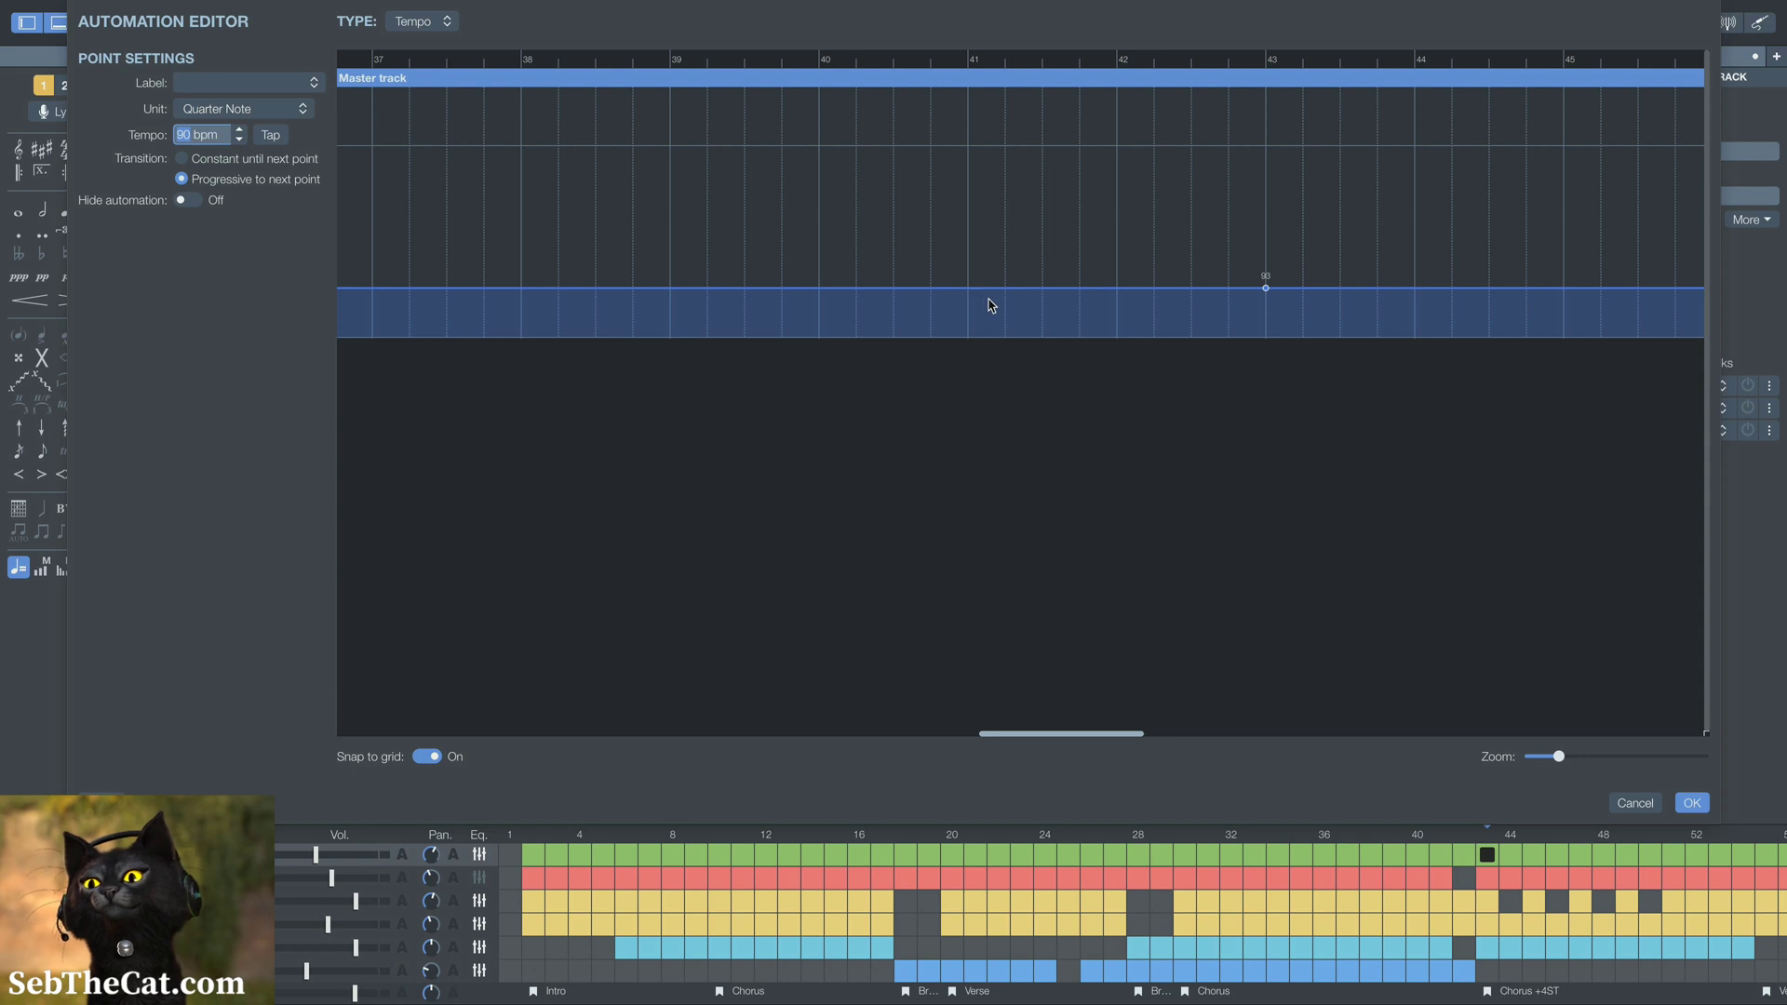
pyautogui.click(1117, 289)
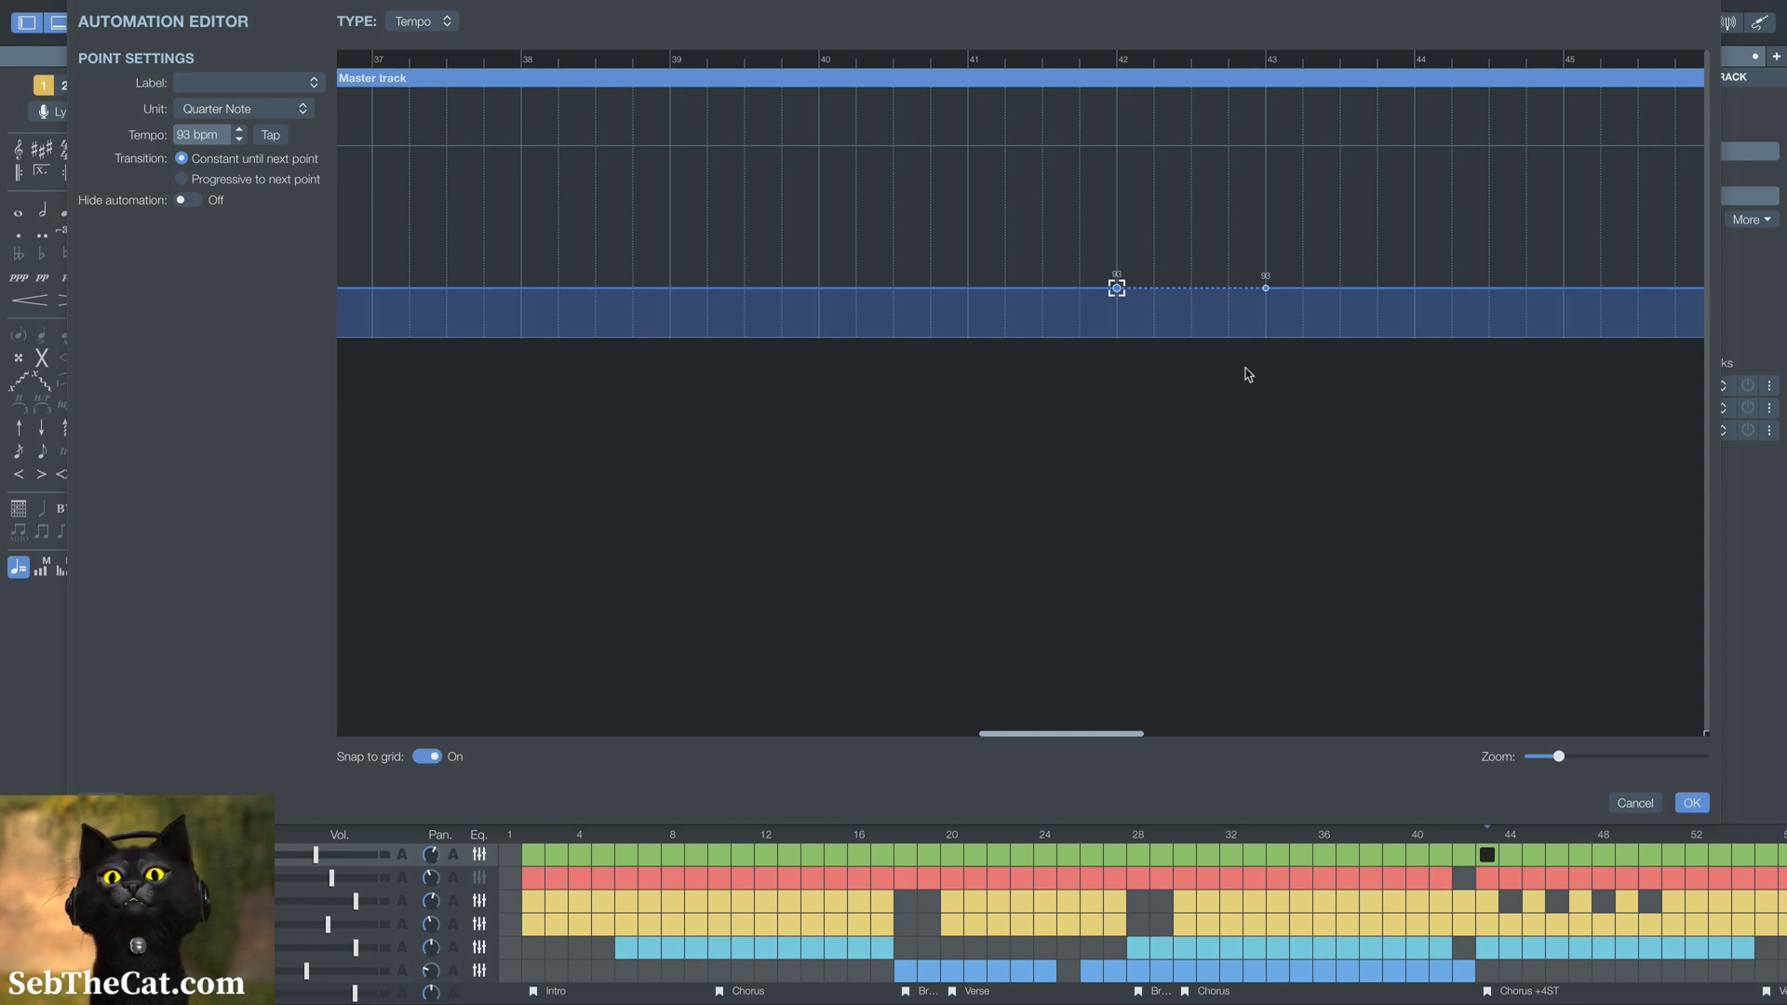
pyautogui.click(259, 180)
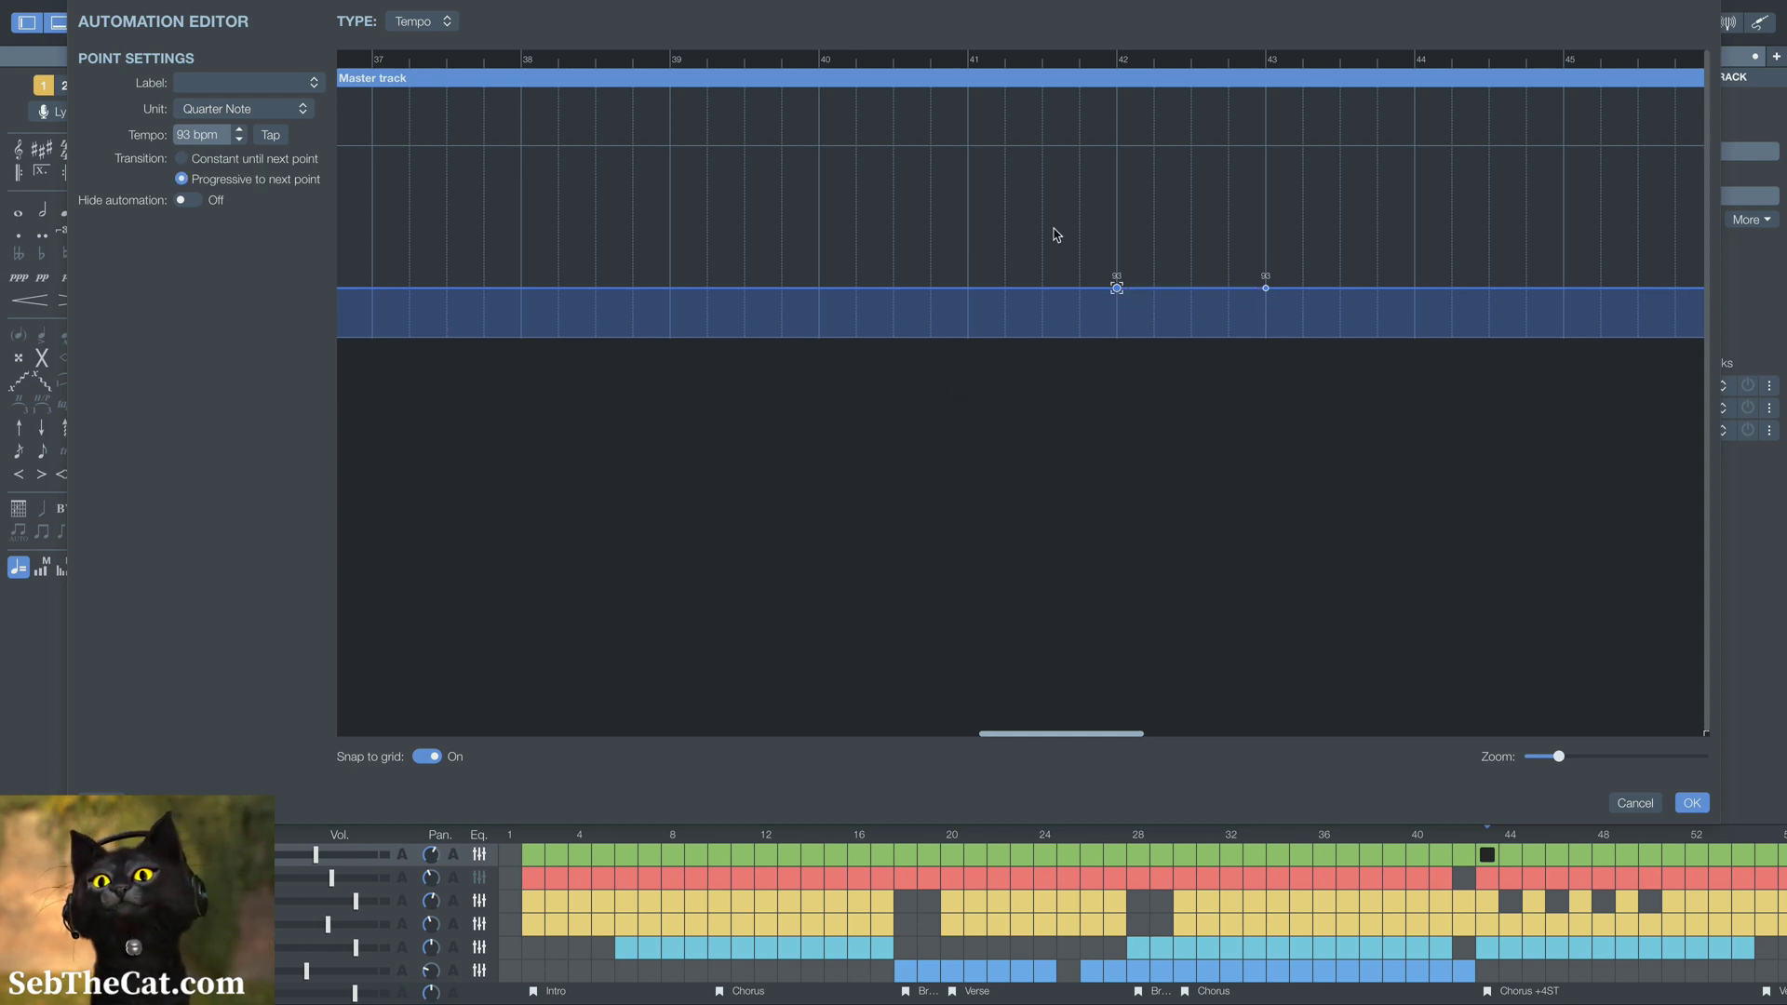
# Set the bar 43 tempo point, at the start of Chorus +4ST, to 87 bpm
pyautogui.click(1266, 288)
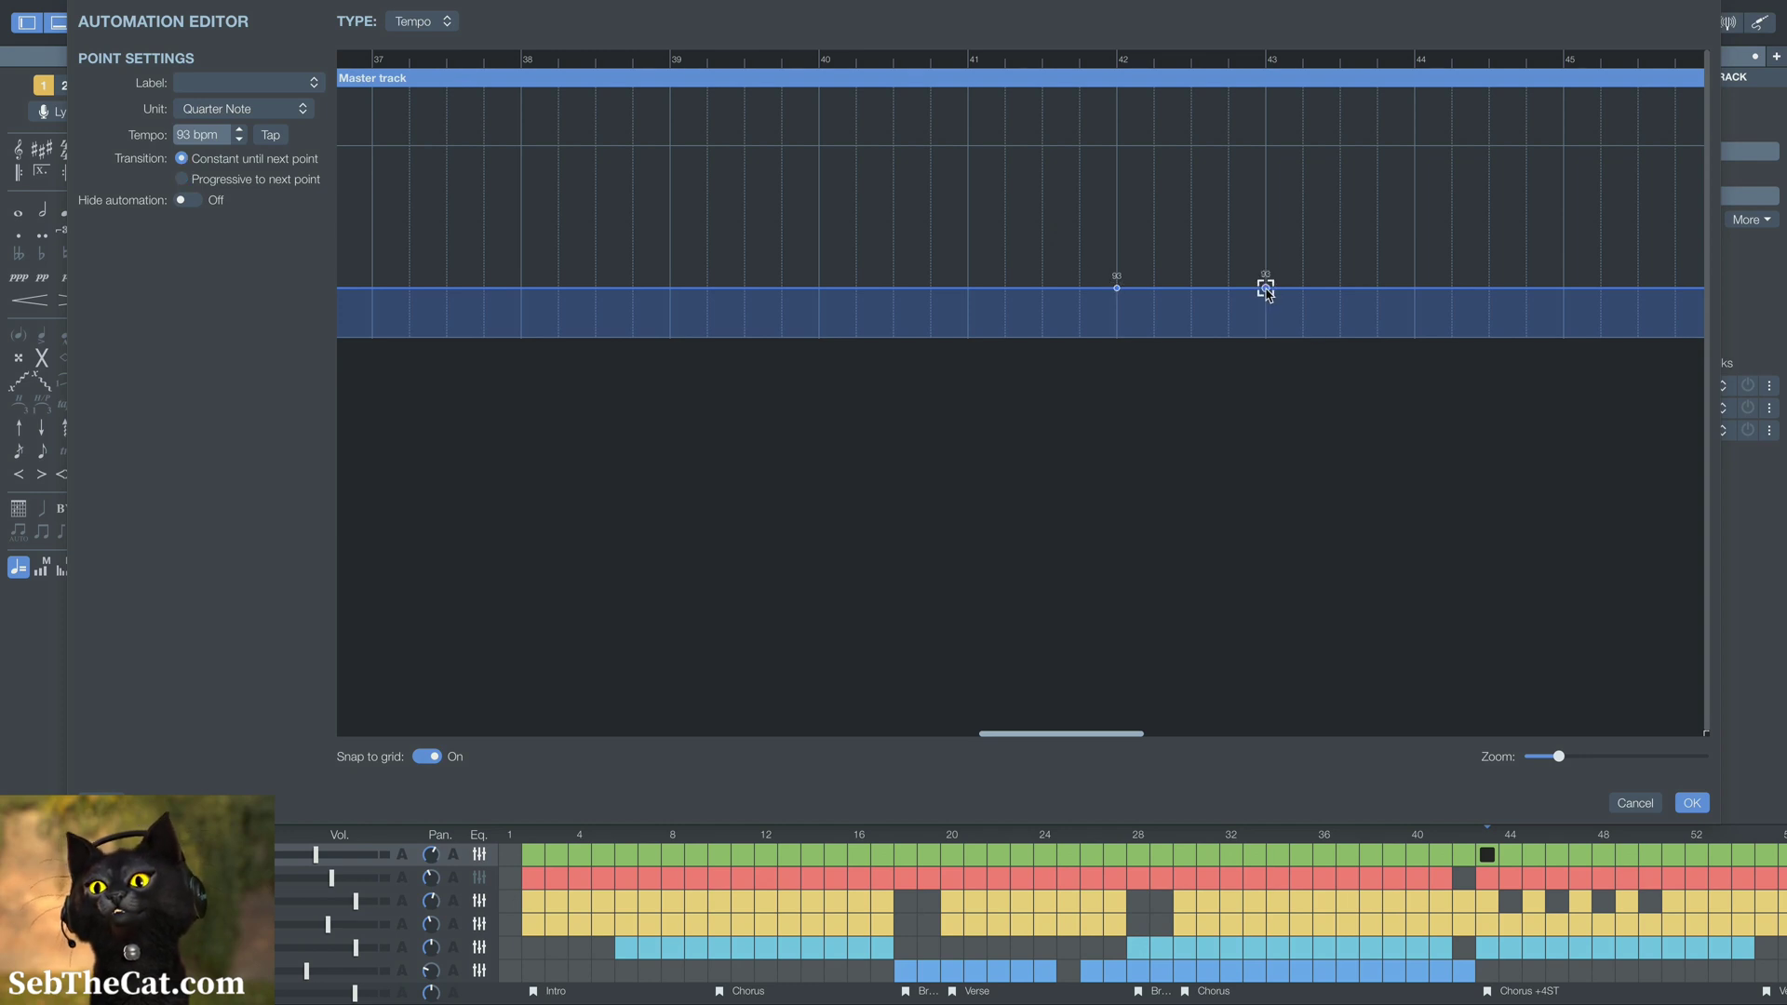
pyautogui.click(238, 146)
pyautogui.click(238, 145)
pyautogui.click(239, 145)
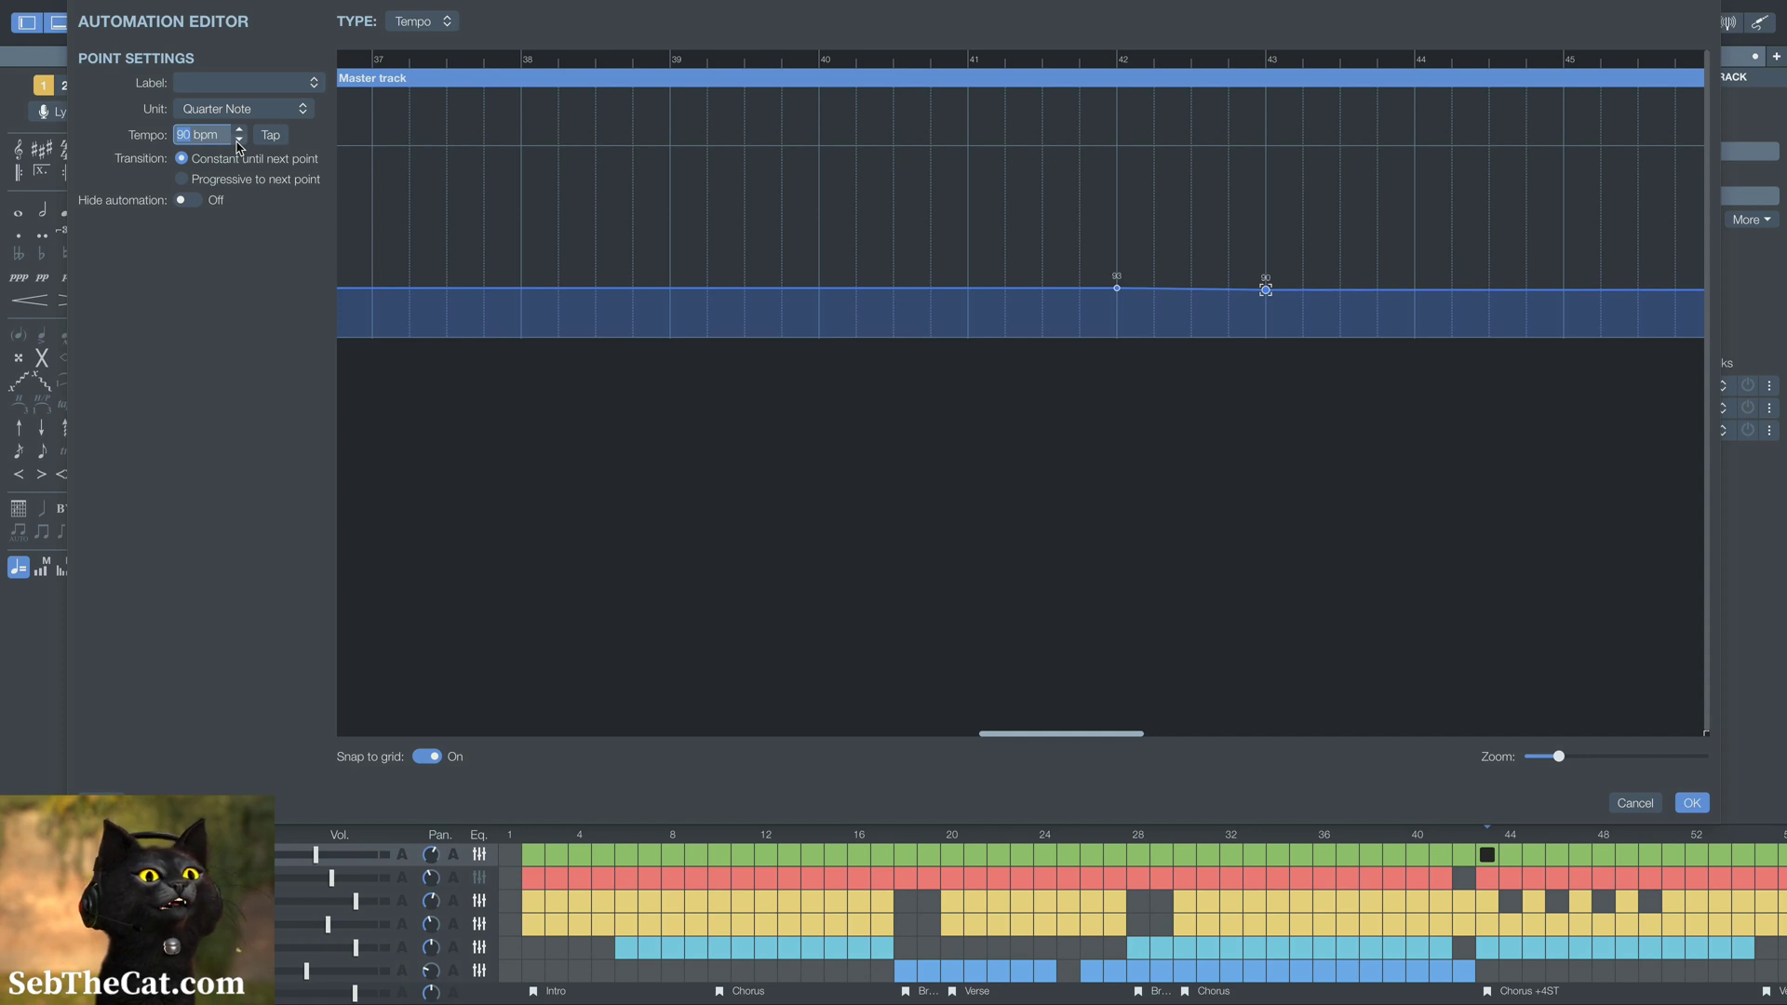
pyautogui.click(238, 145)
pyautogui.click(239, 145)
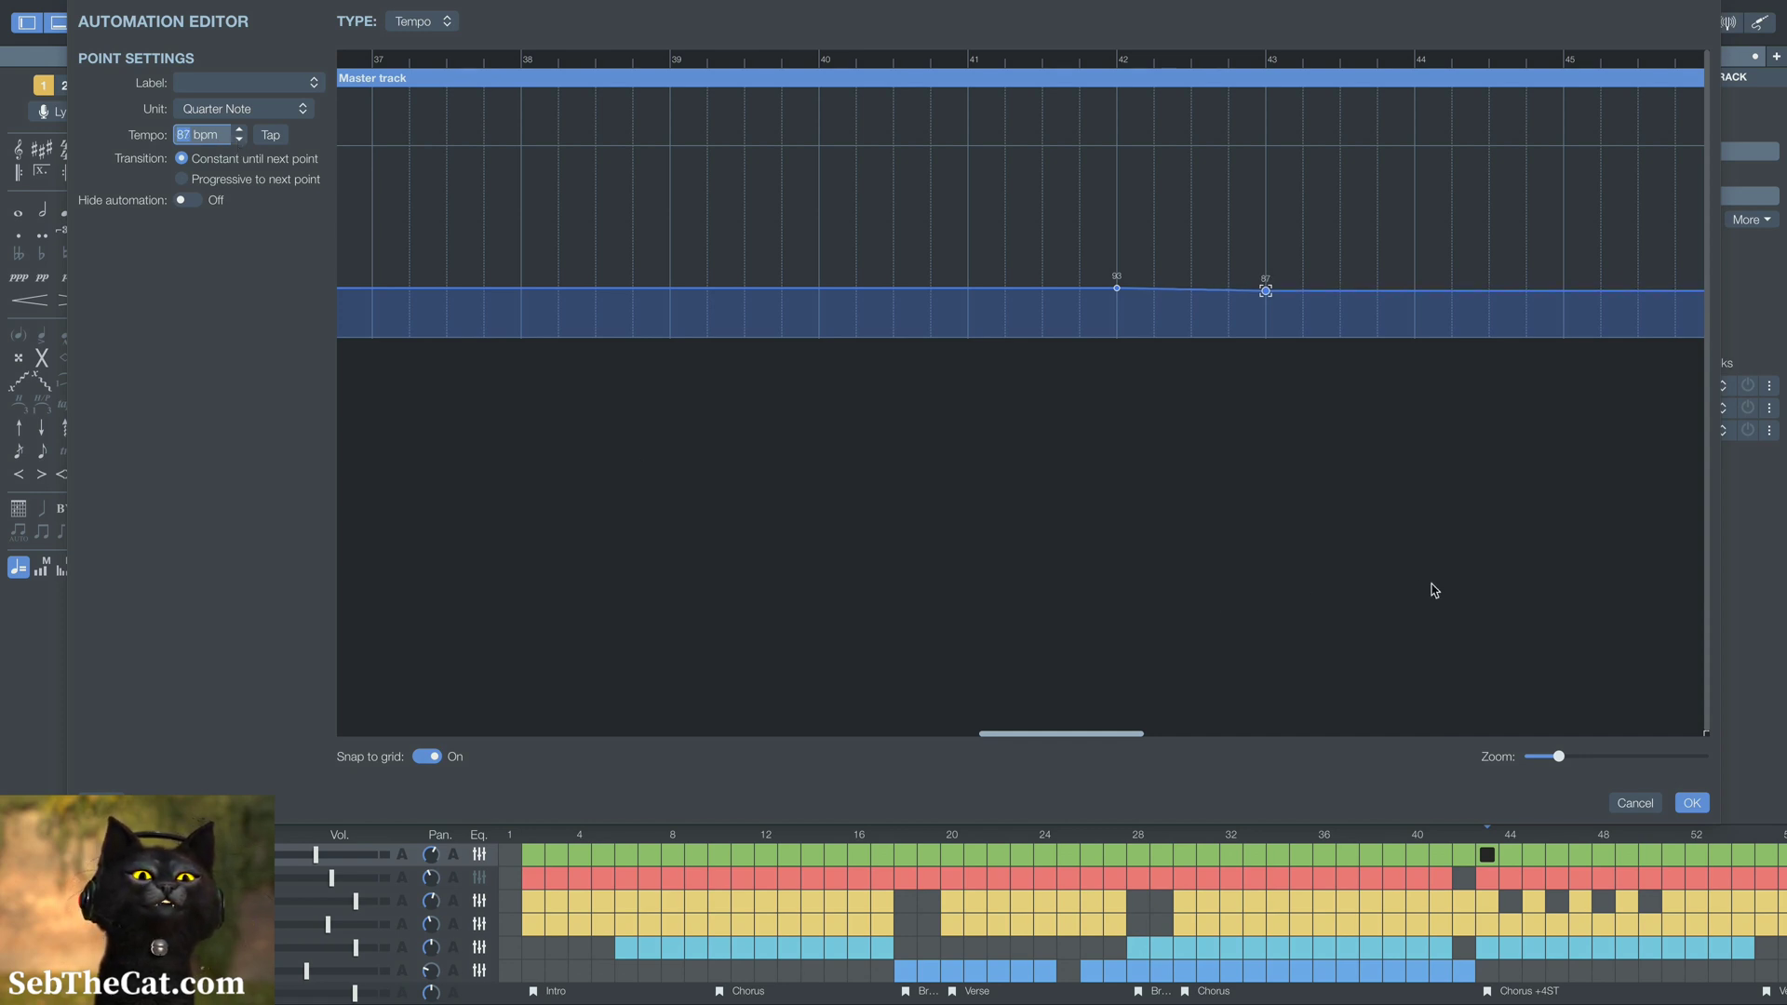
pyautogui.hscroll(3, 1434, 590)
pyautogui.hscroll(3, 1098, 348)
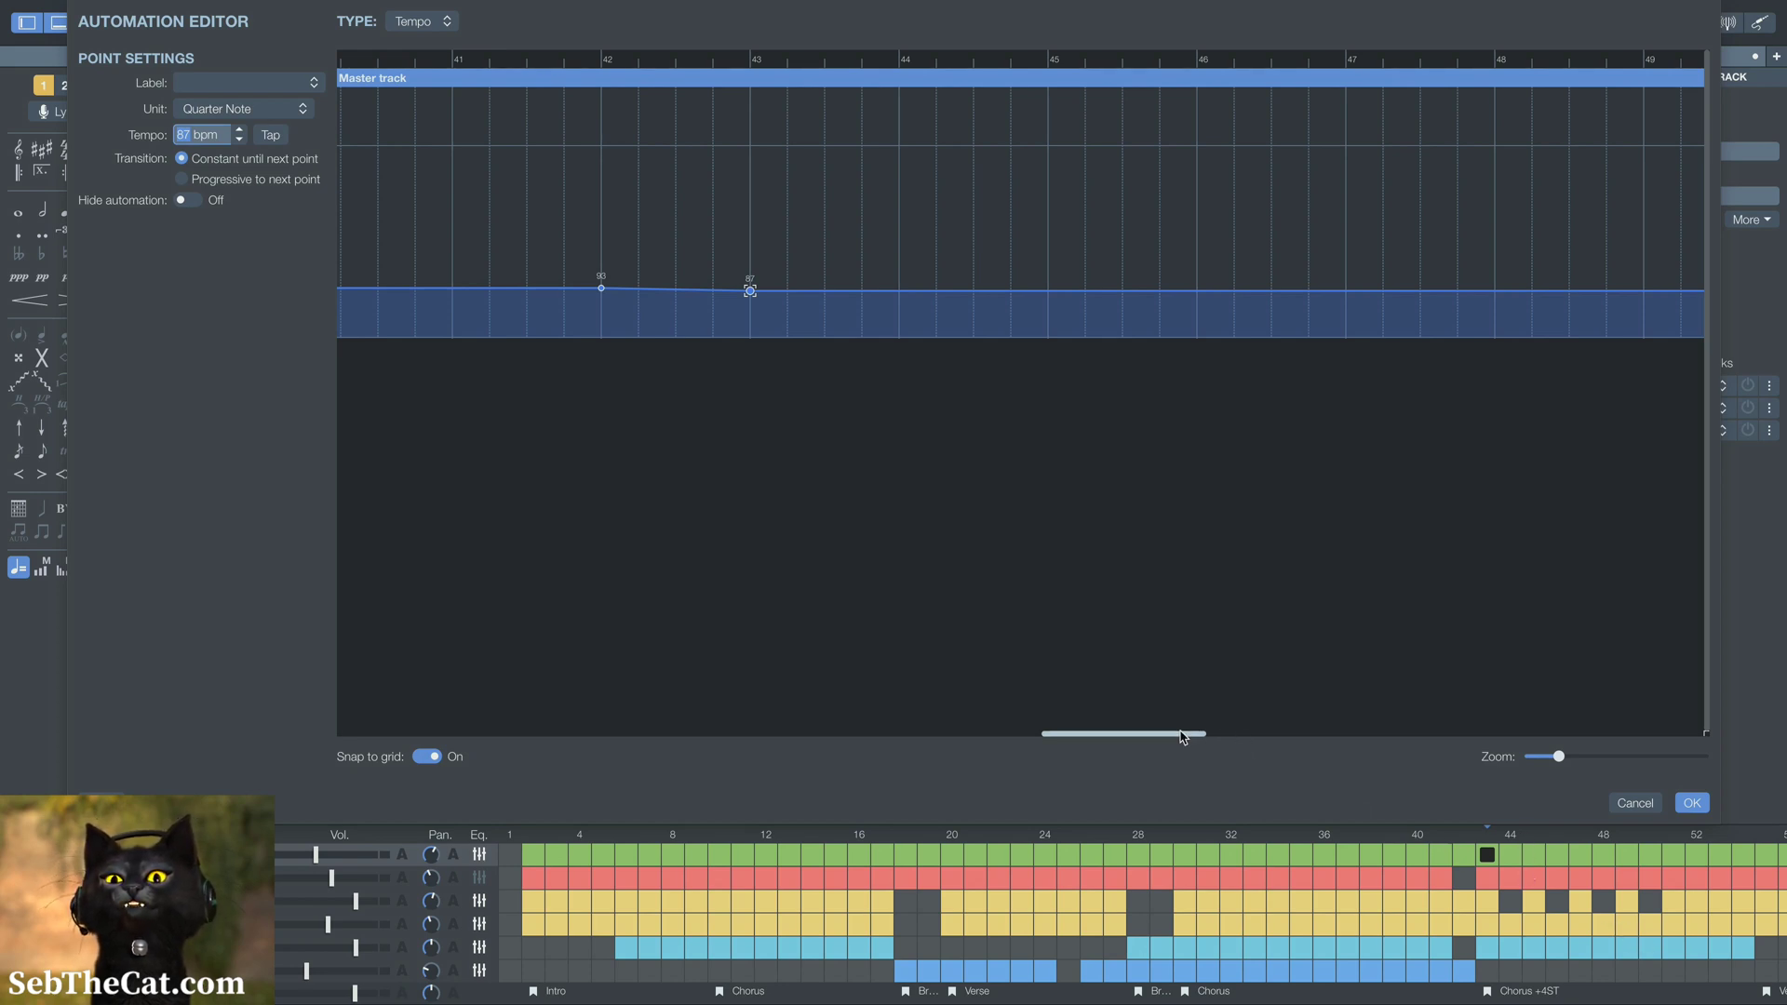
# Set the bar 43 tempo point to 88 bpm and accept the tempo automation changes
pyautogui.moveTo(1187, 735)
pyautogui.mouseDown()
pyautogui.moveTo(1284, 736)
pyautogui.moveTo(1210, 745)
pyautogui.mouseUp()
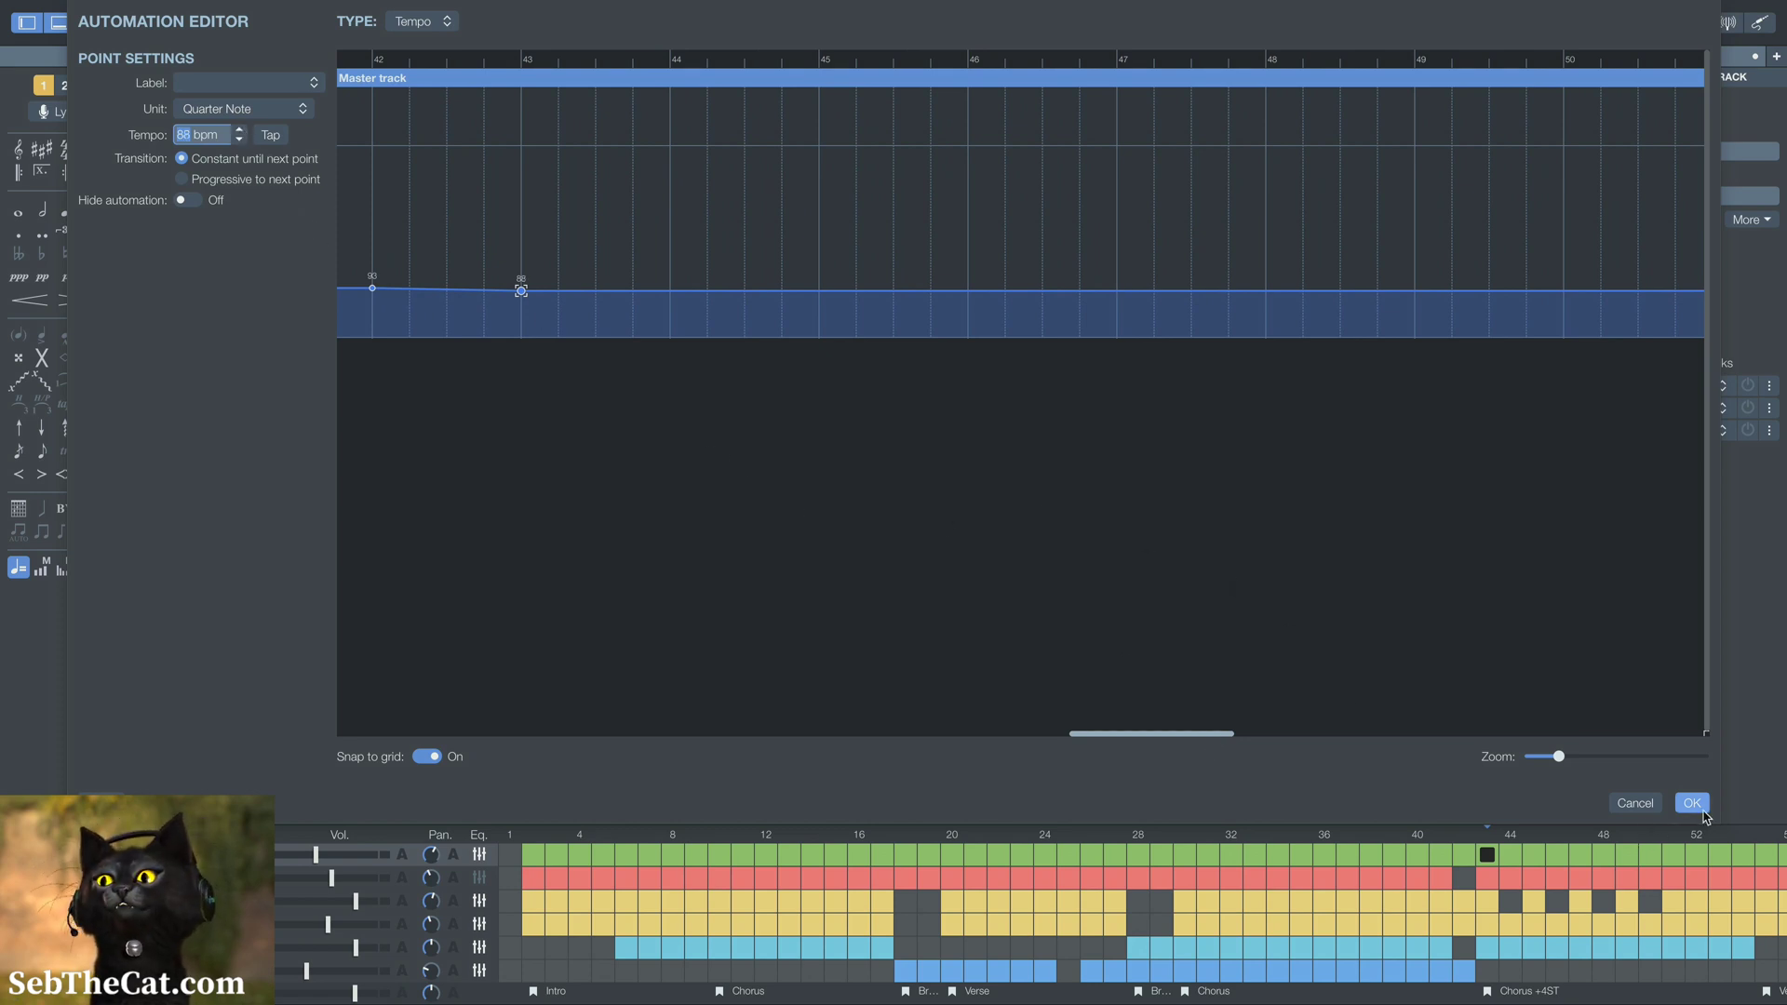
pyautogui.click(1703, 806)
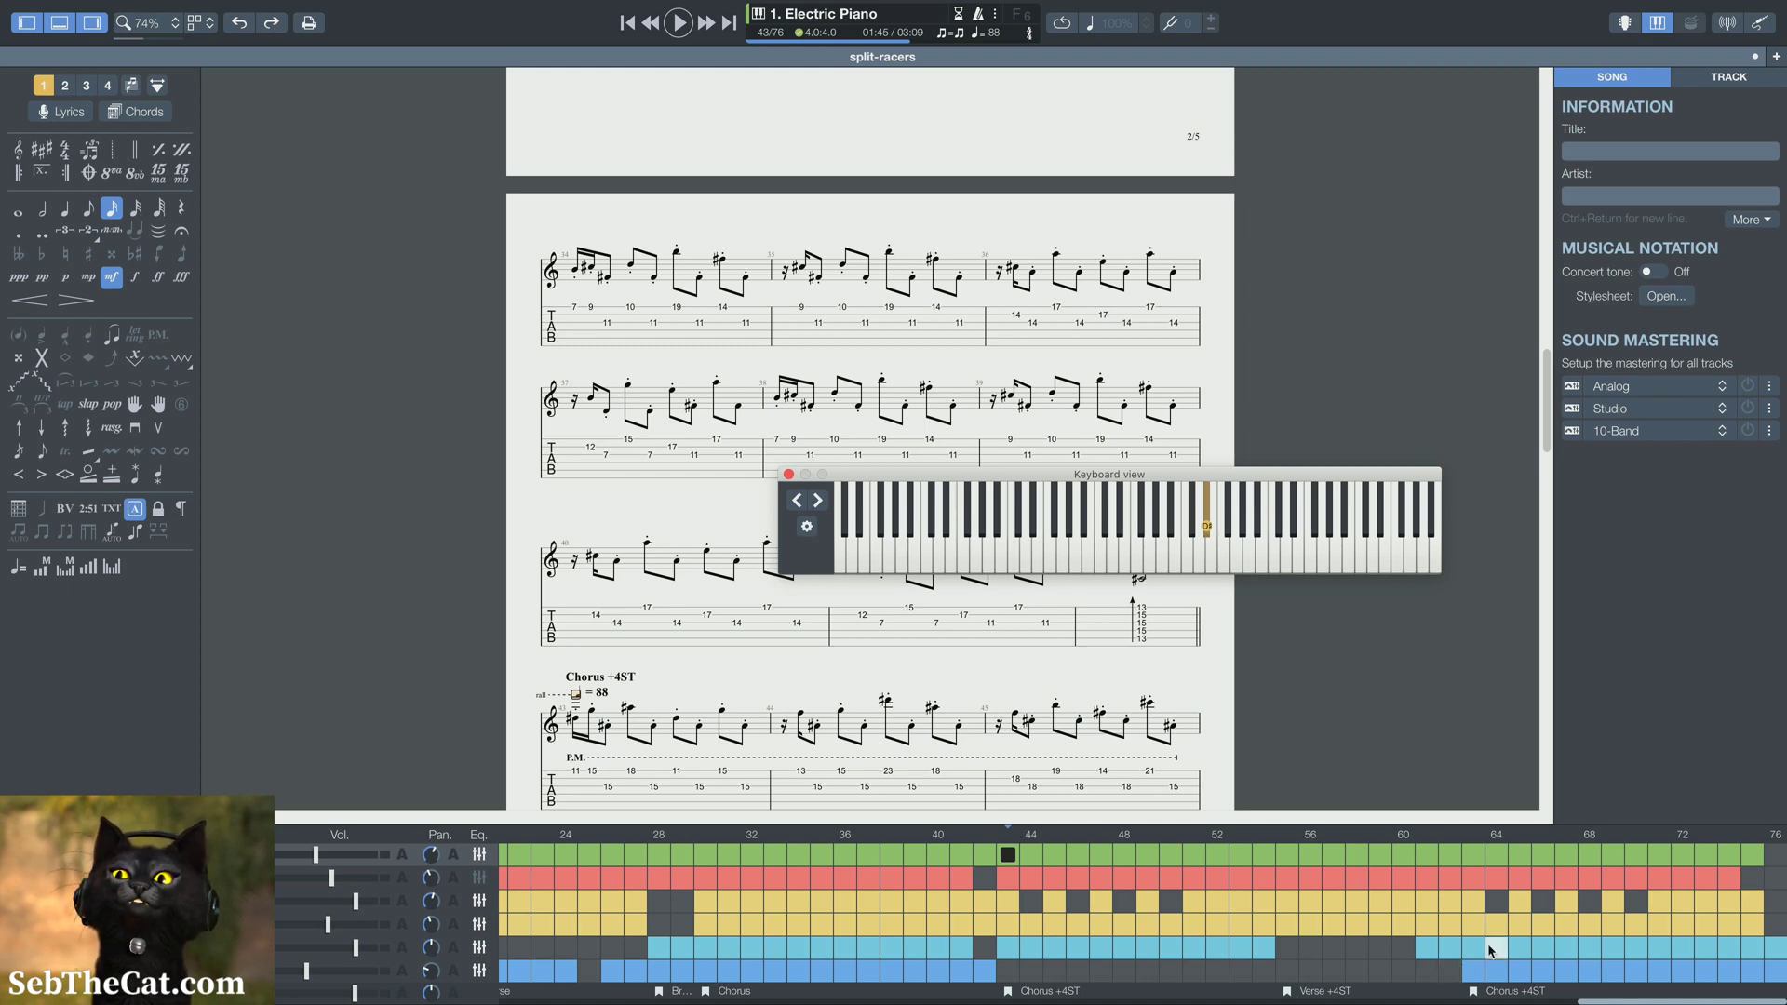
# Add an 88 bpm tempo point at bar 61 with a progressive transition to the next point
pyautogui.click(1473, 847)
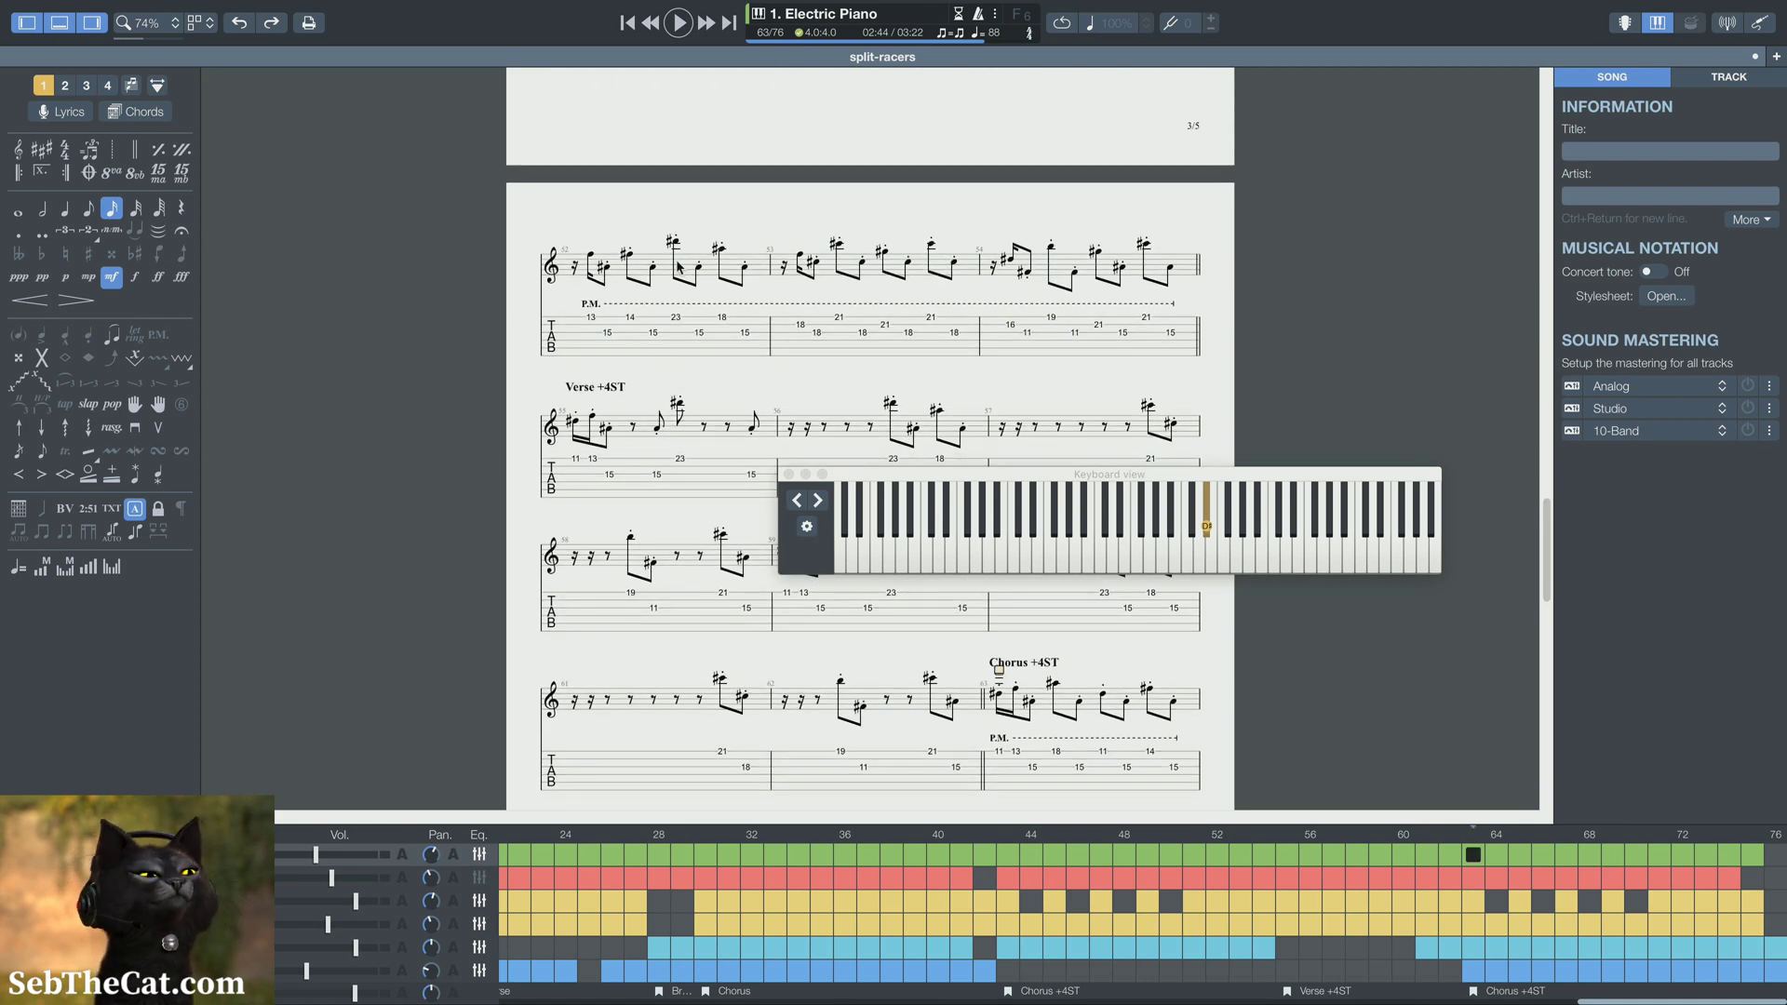
pyautogui.click(16, 568)
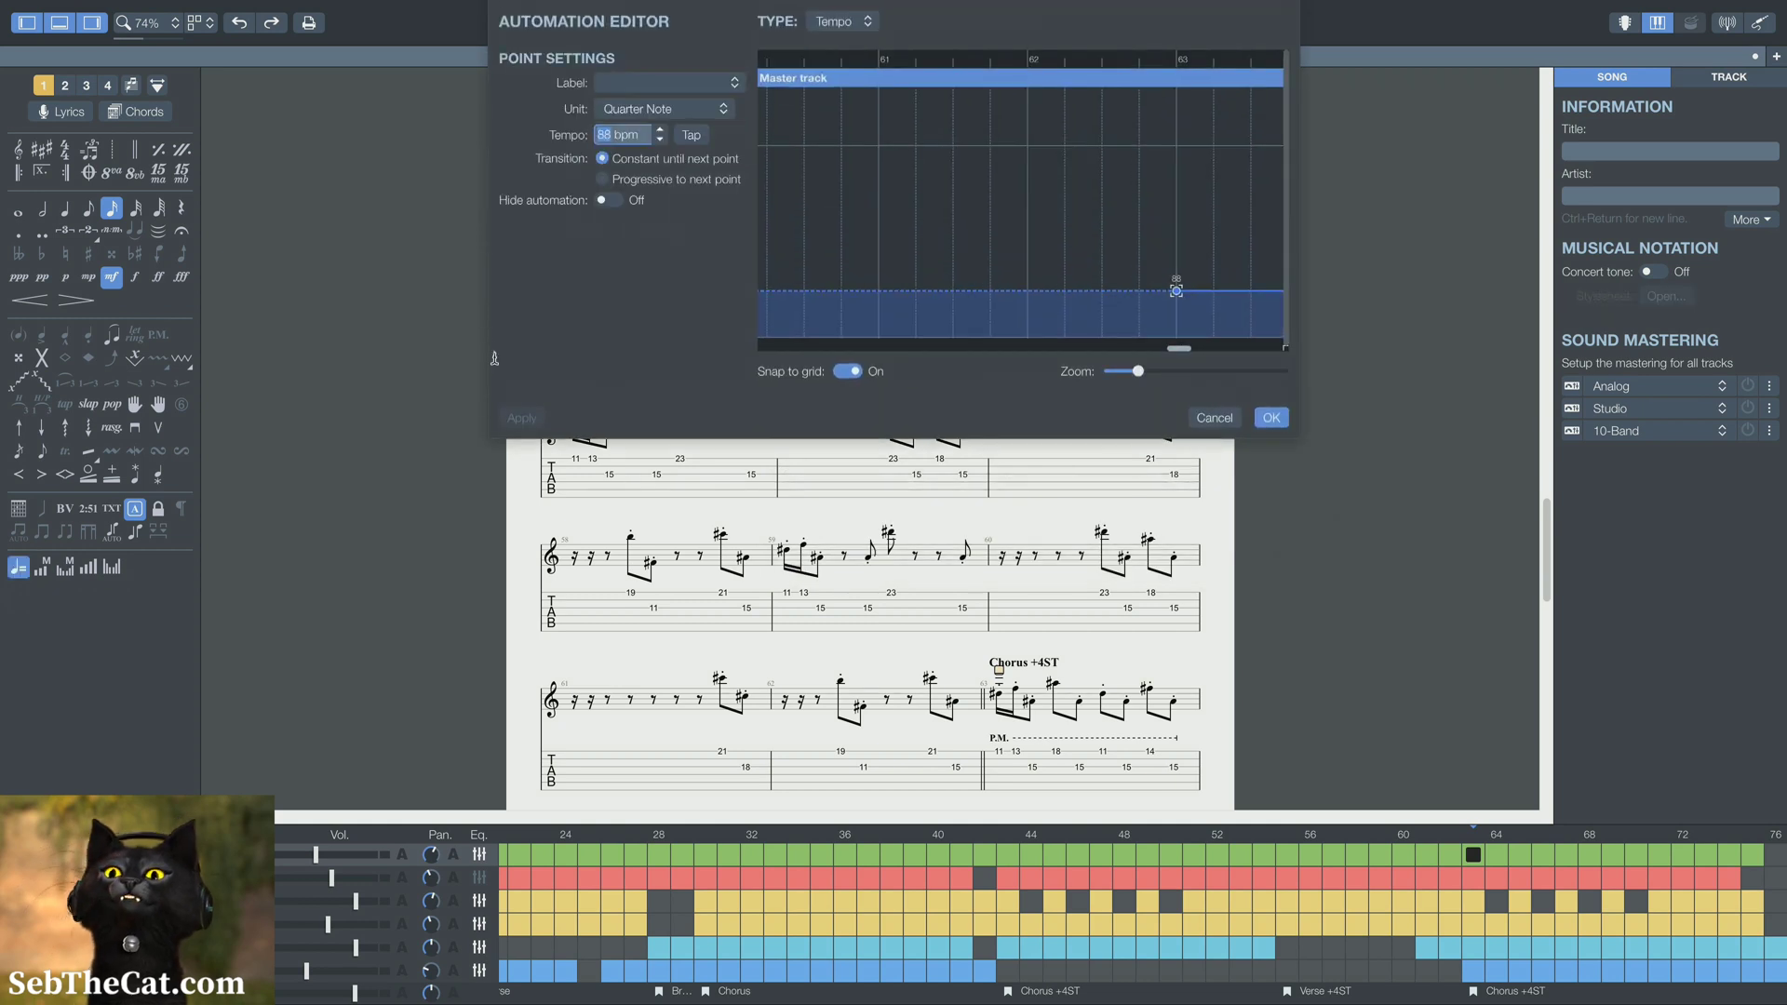
pyautogui.click(884, 295)
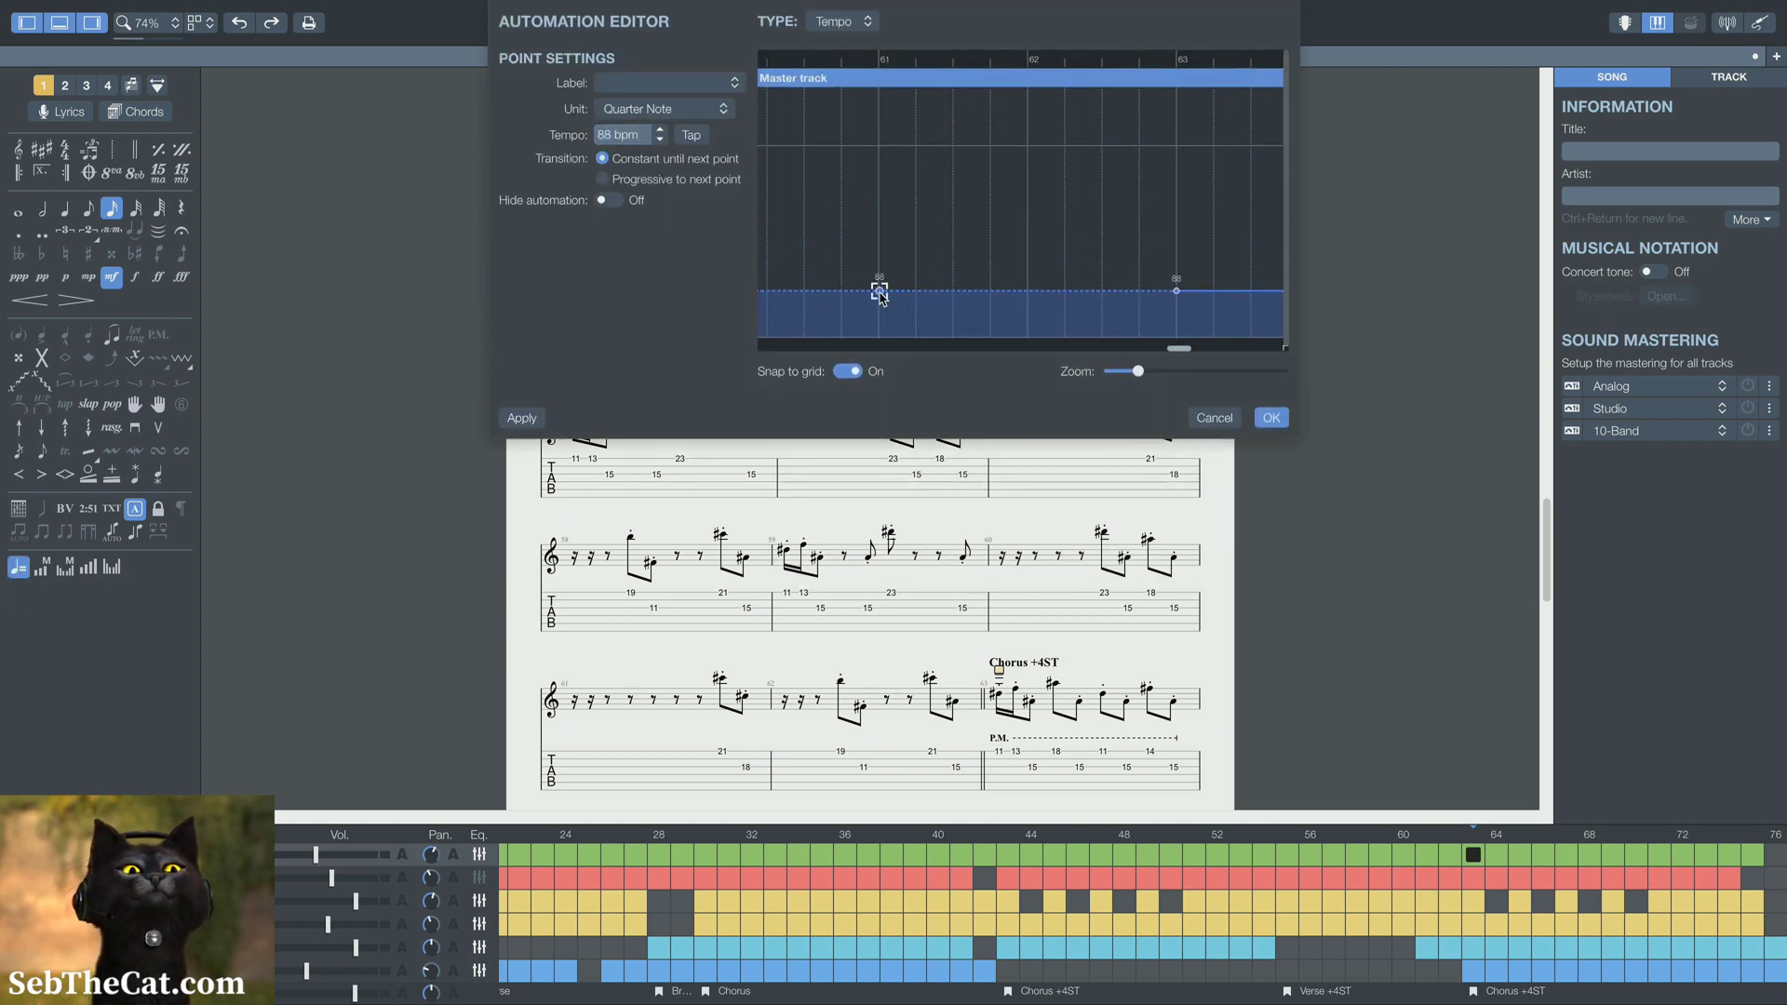
pyautogui.click(677, 180)
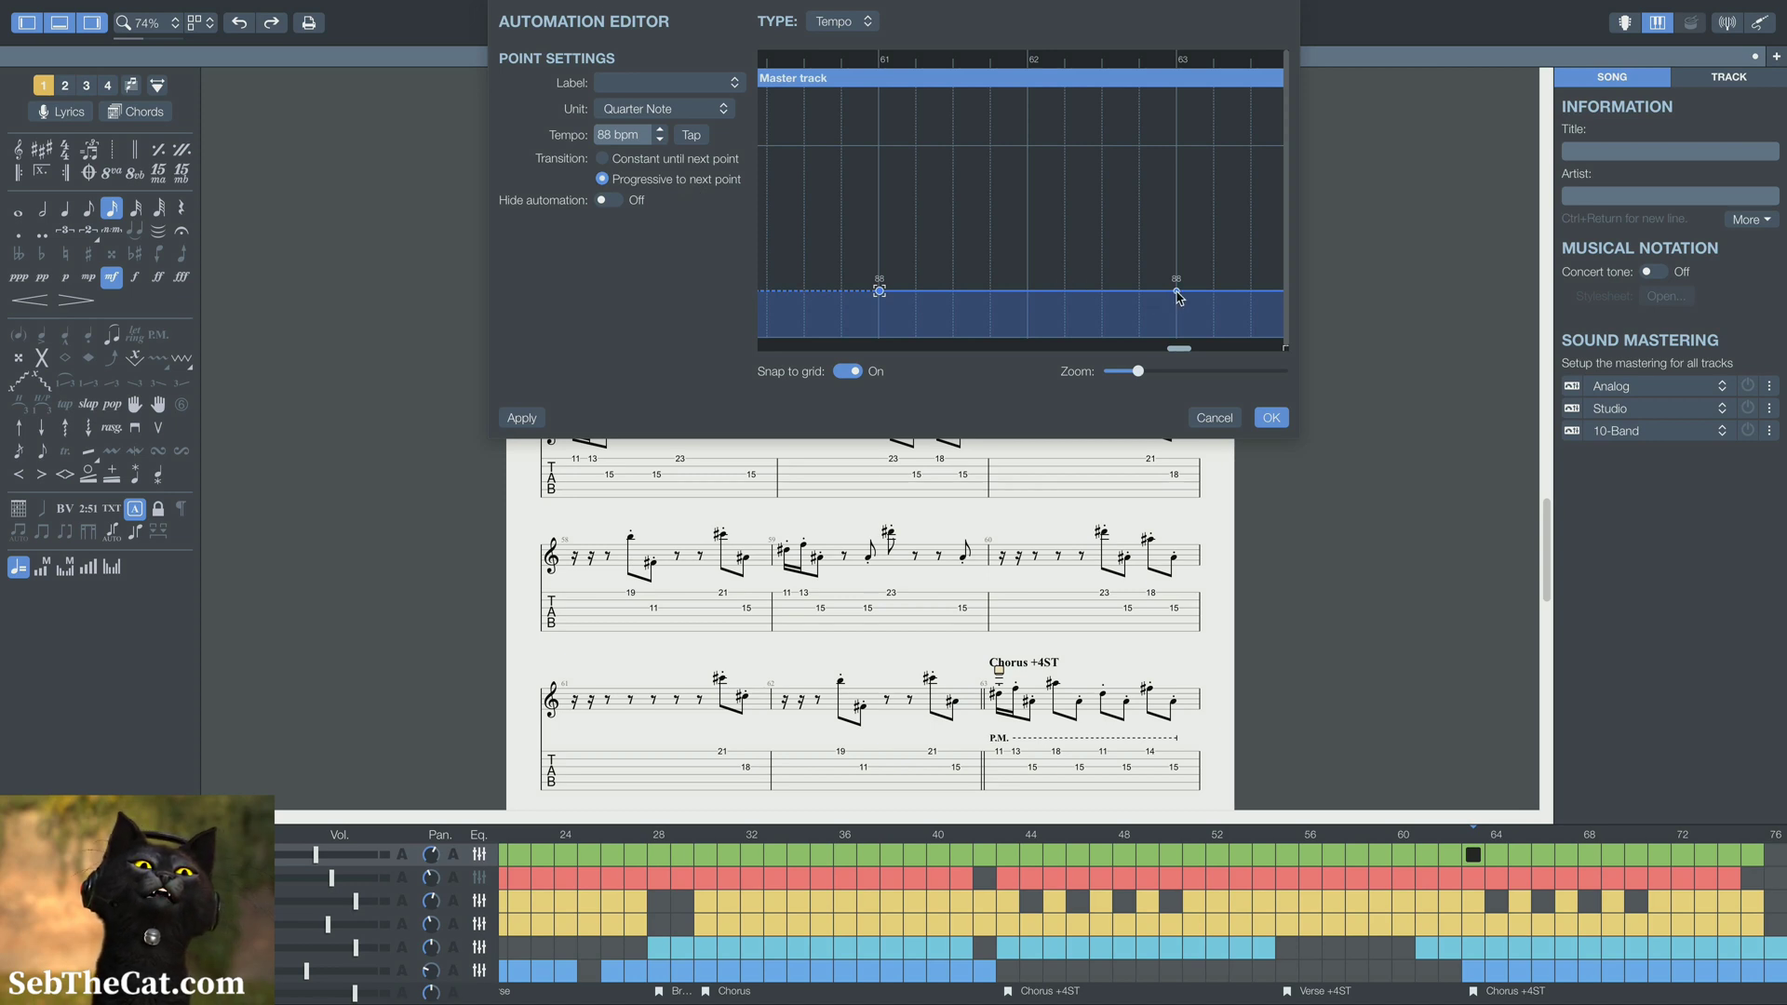
# Set the bar 63 tempo point, at the start of the second Chorus +4ST, to 93 bpm
pyautogui.click(1178, 294)
pyautogui.click(660, 131)
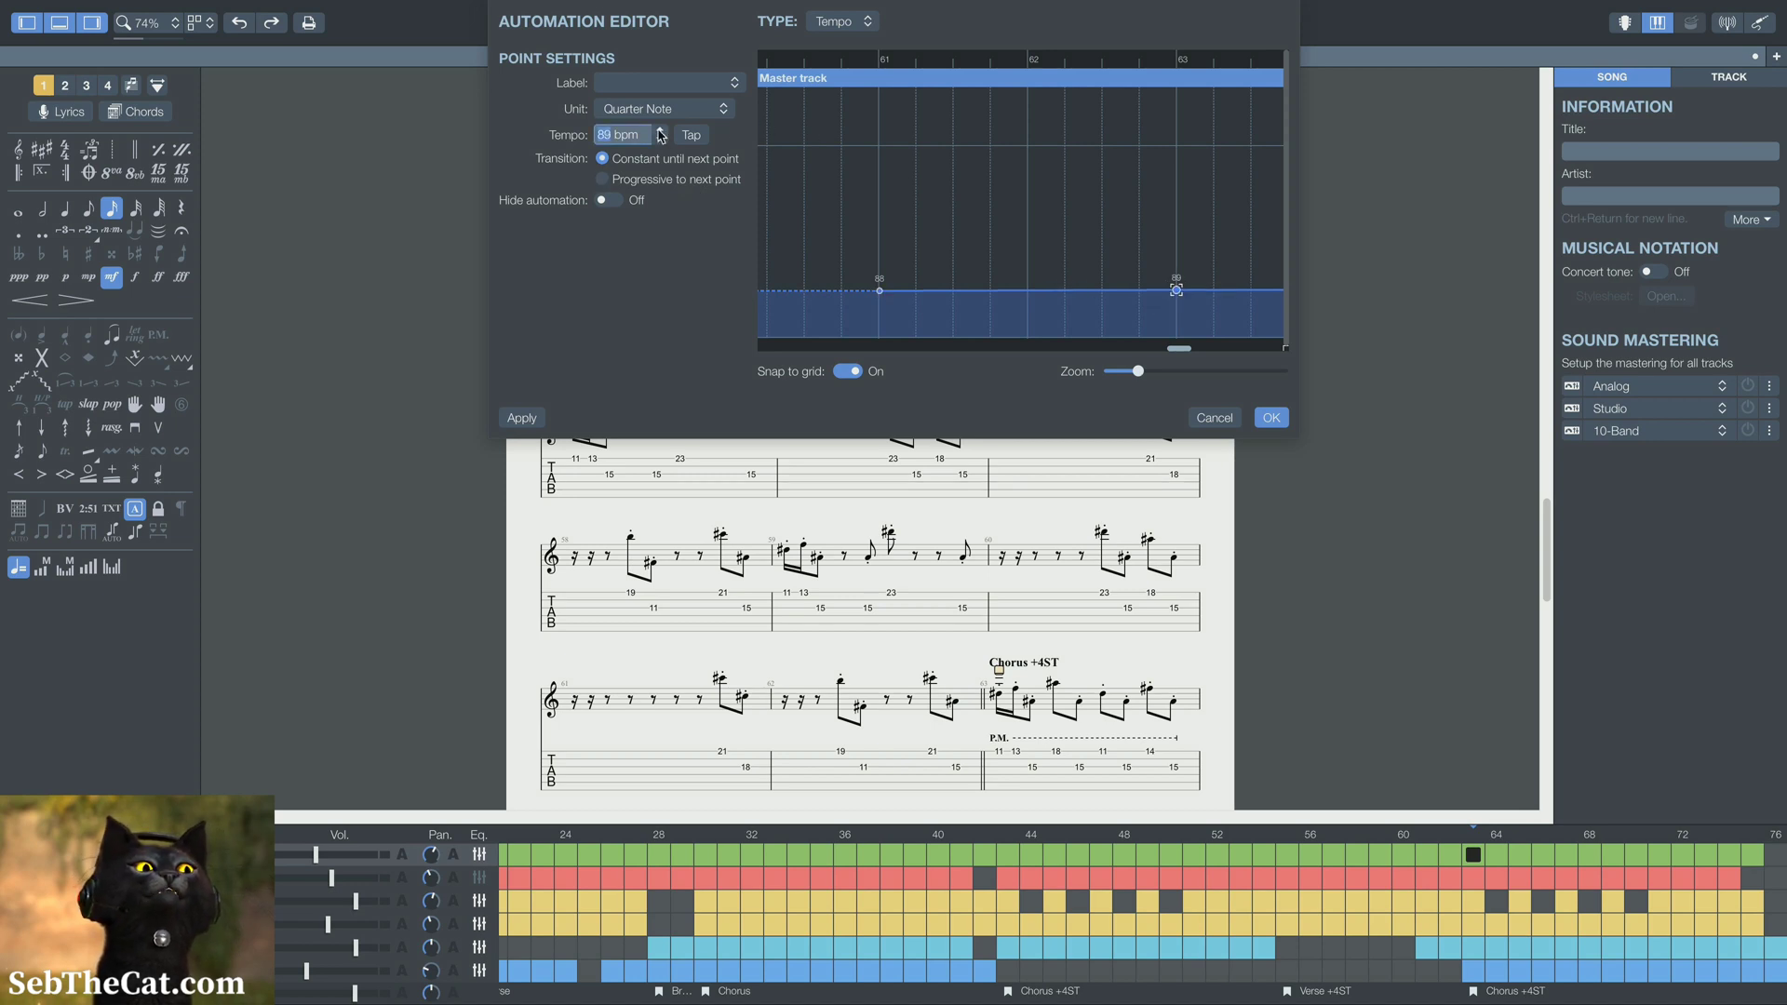
pyautogui.click(659, 131)
pyautogui.click(659, 131)
pyautogui.click(659, 132)
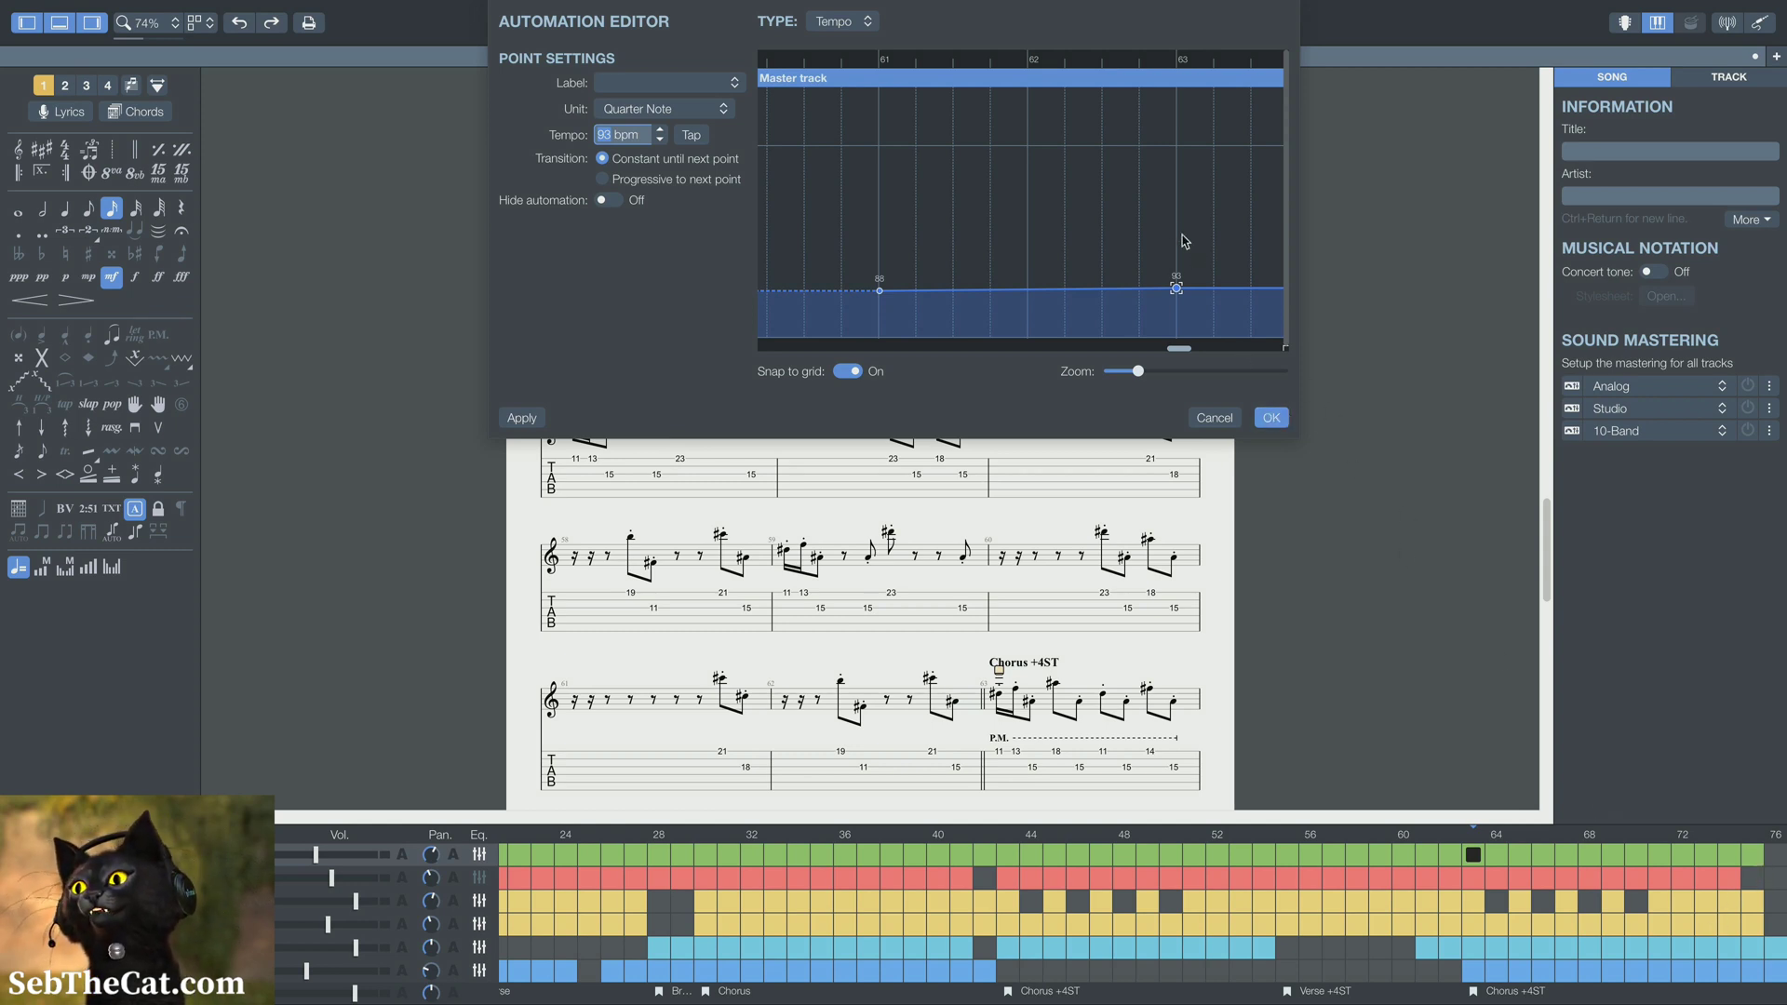
# Add 93 bpm tempo points at bar 75 and at the end of bar 76, with a progressive transition from bar 75
pyautogui.hscroll(10, 1178, 237)
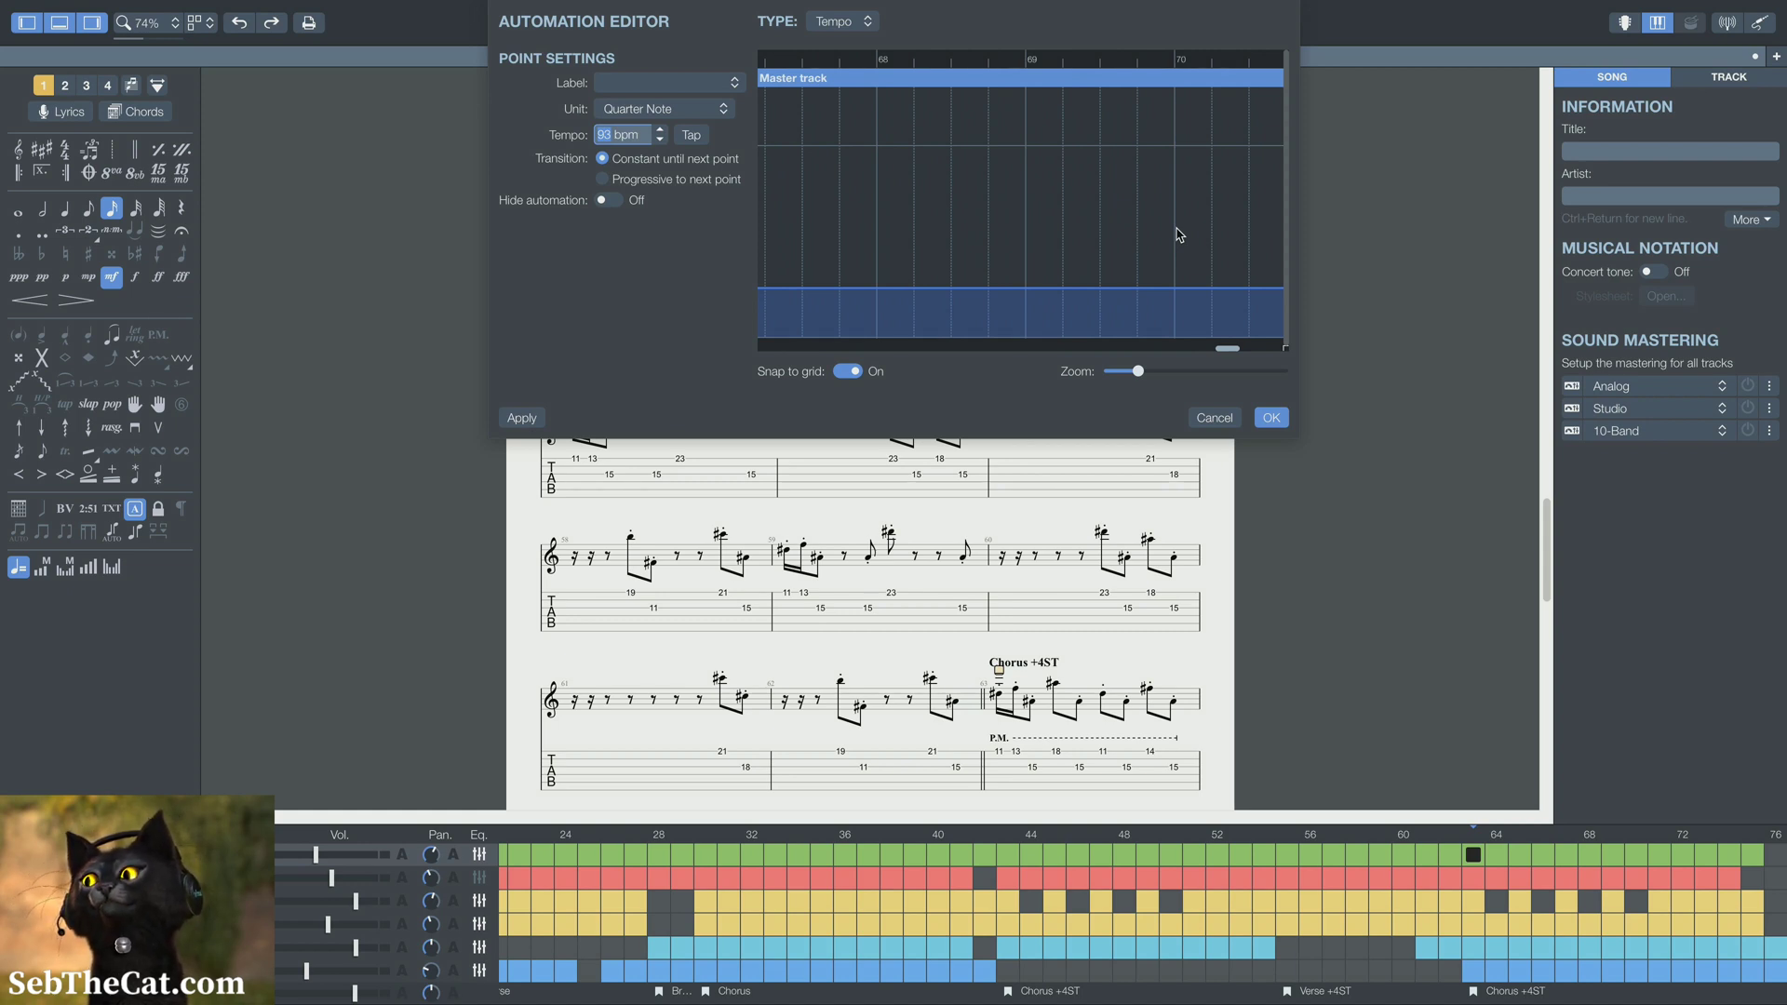
pyautogui.hscroll(7, 1179, 235)
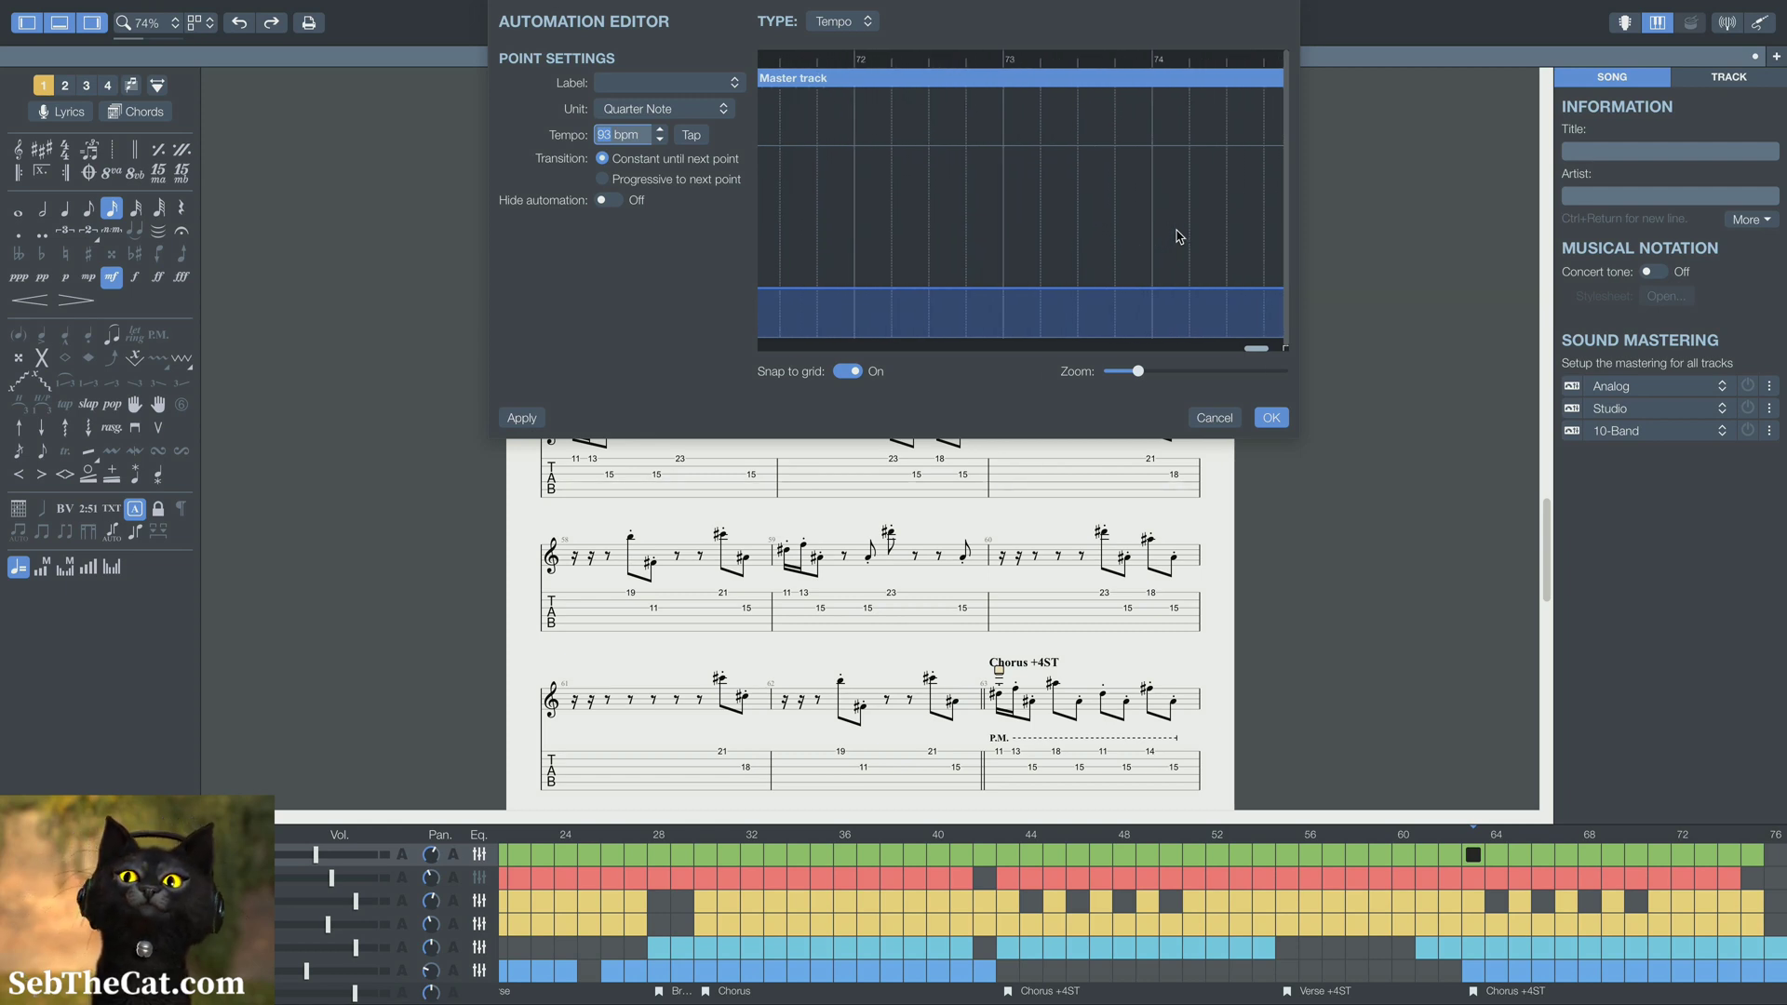
pyautogui.hscroll(2, 1178, 237)
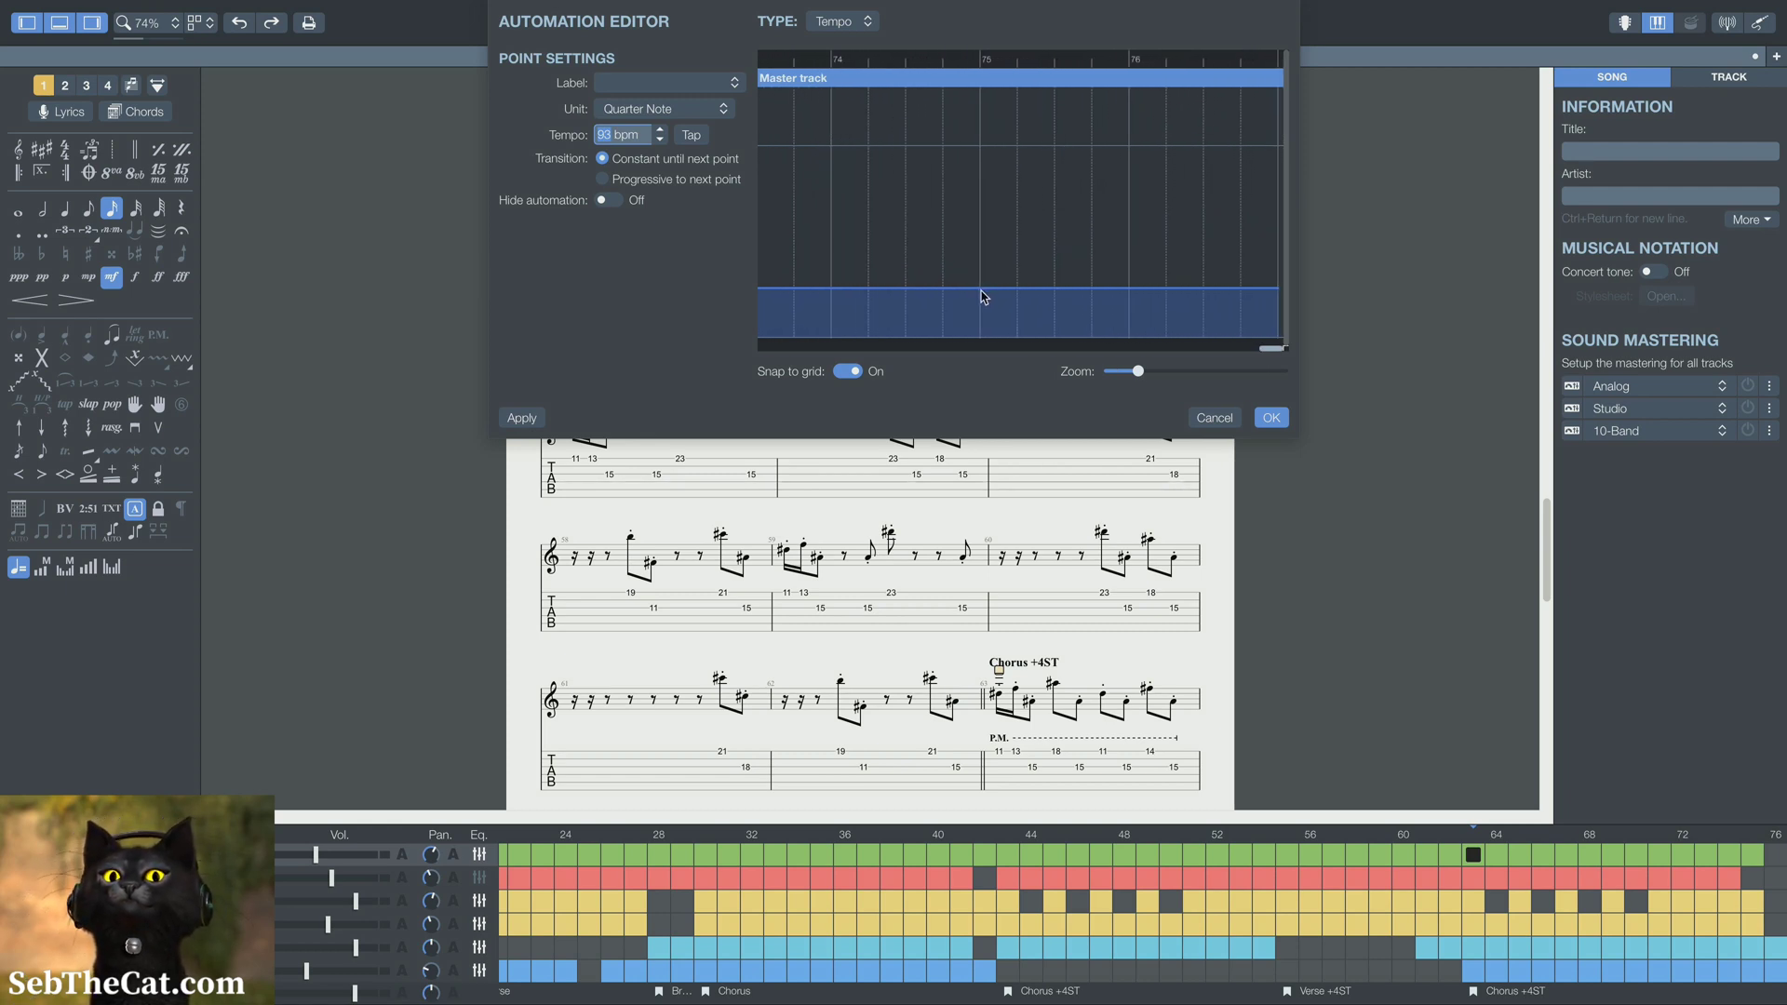
pyautogui.click(981, 292)
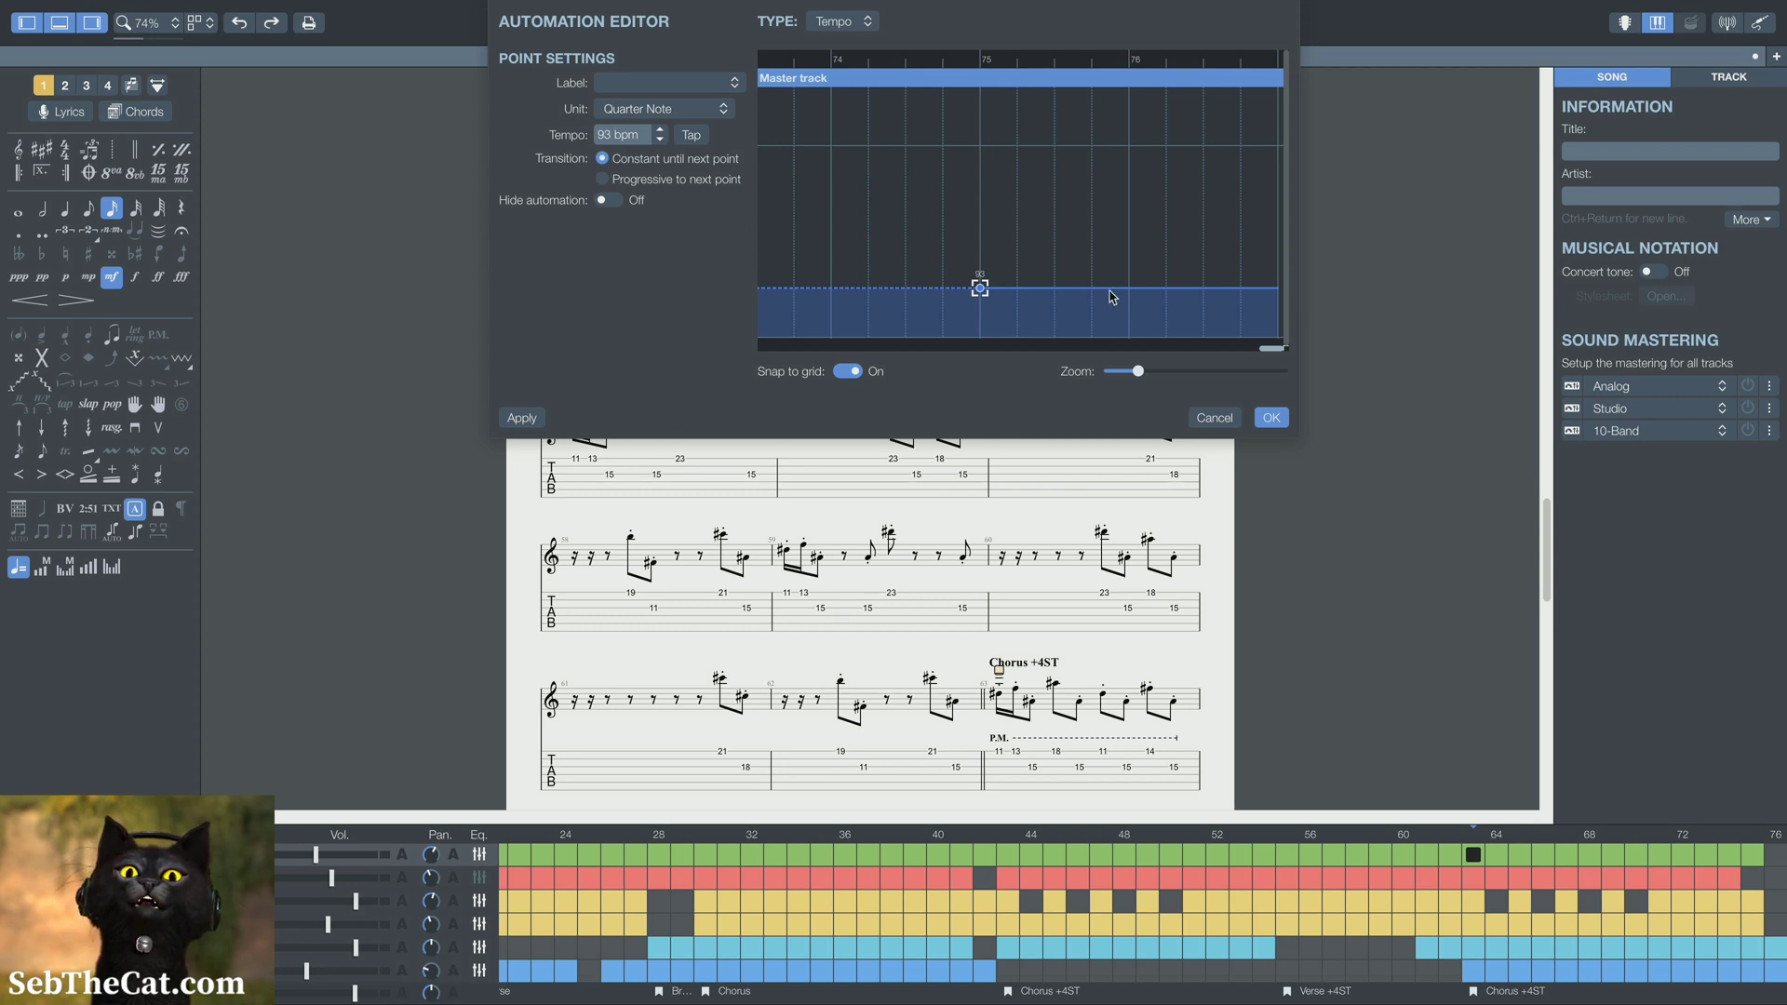
pyautogui.hscroll(1, 1132, 290)
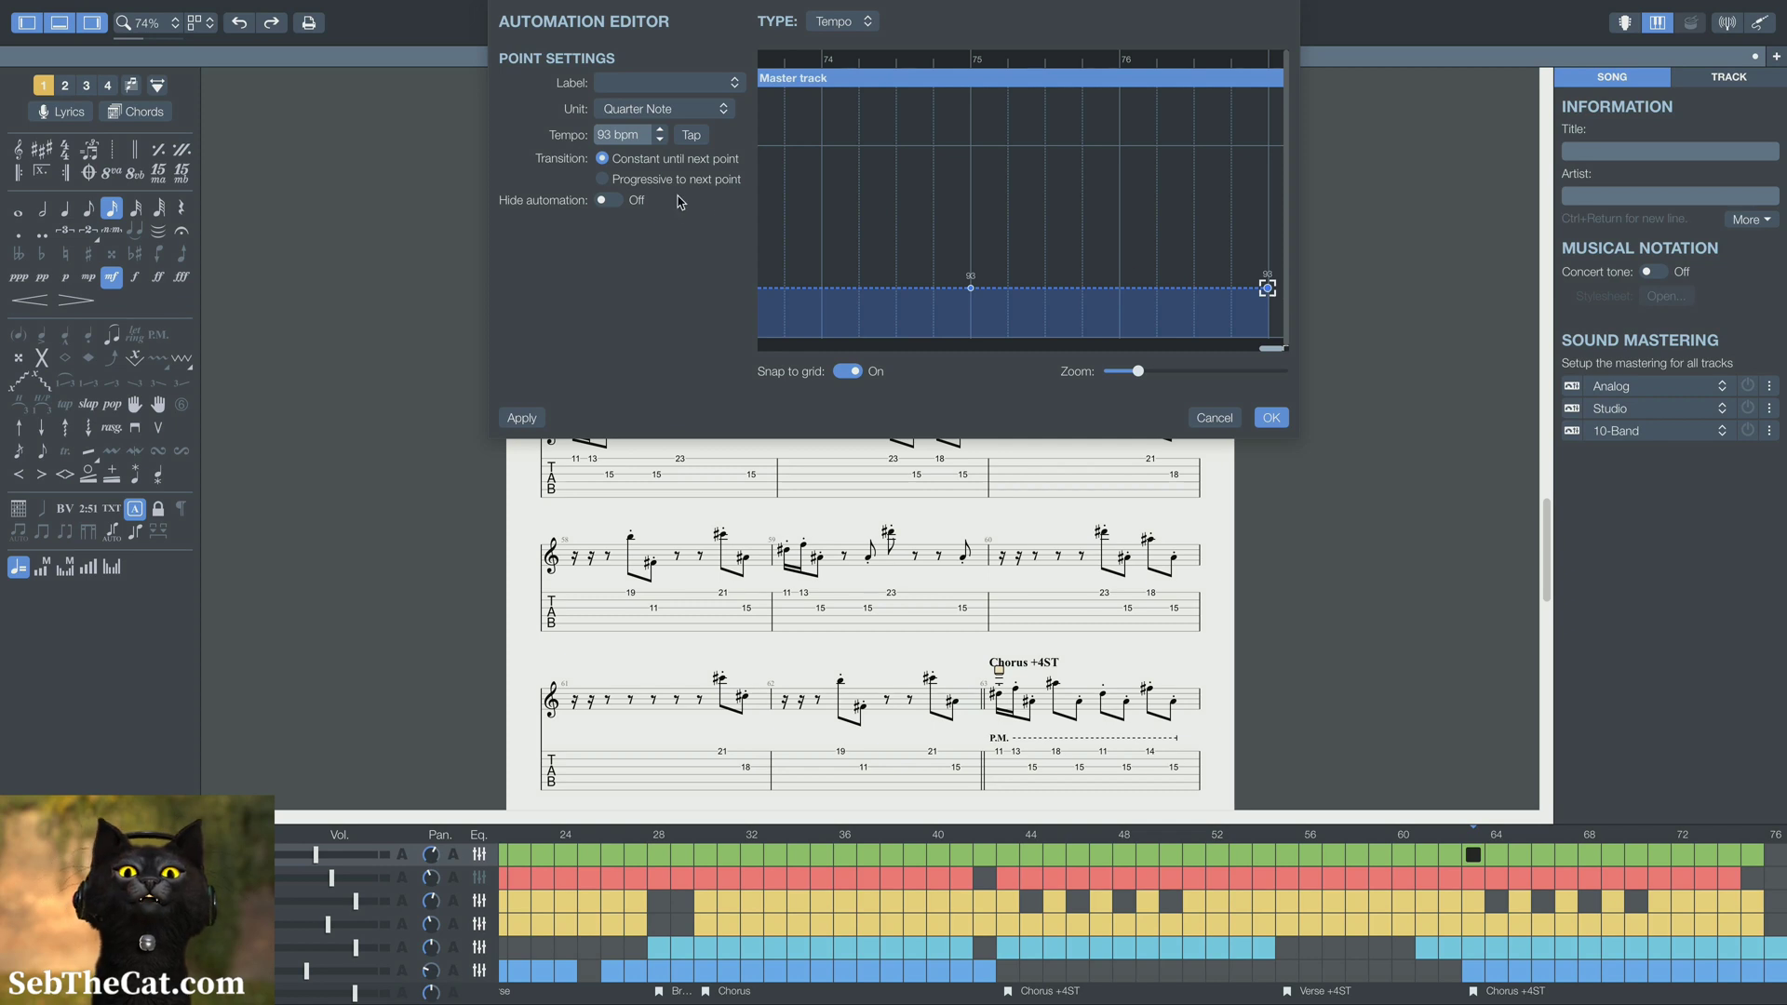
pyautogui.click(972, 290)
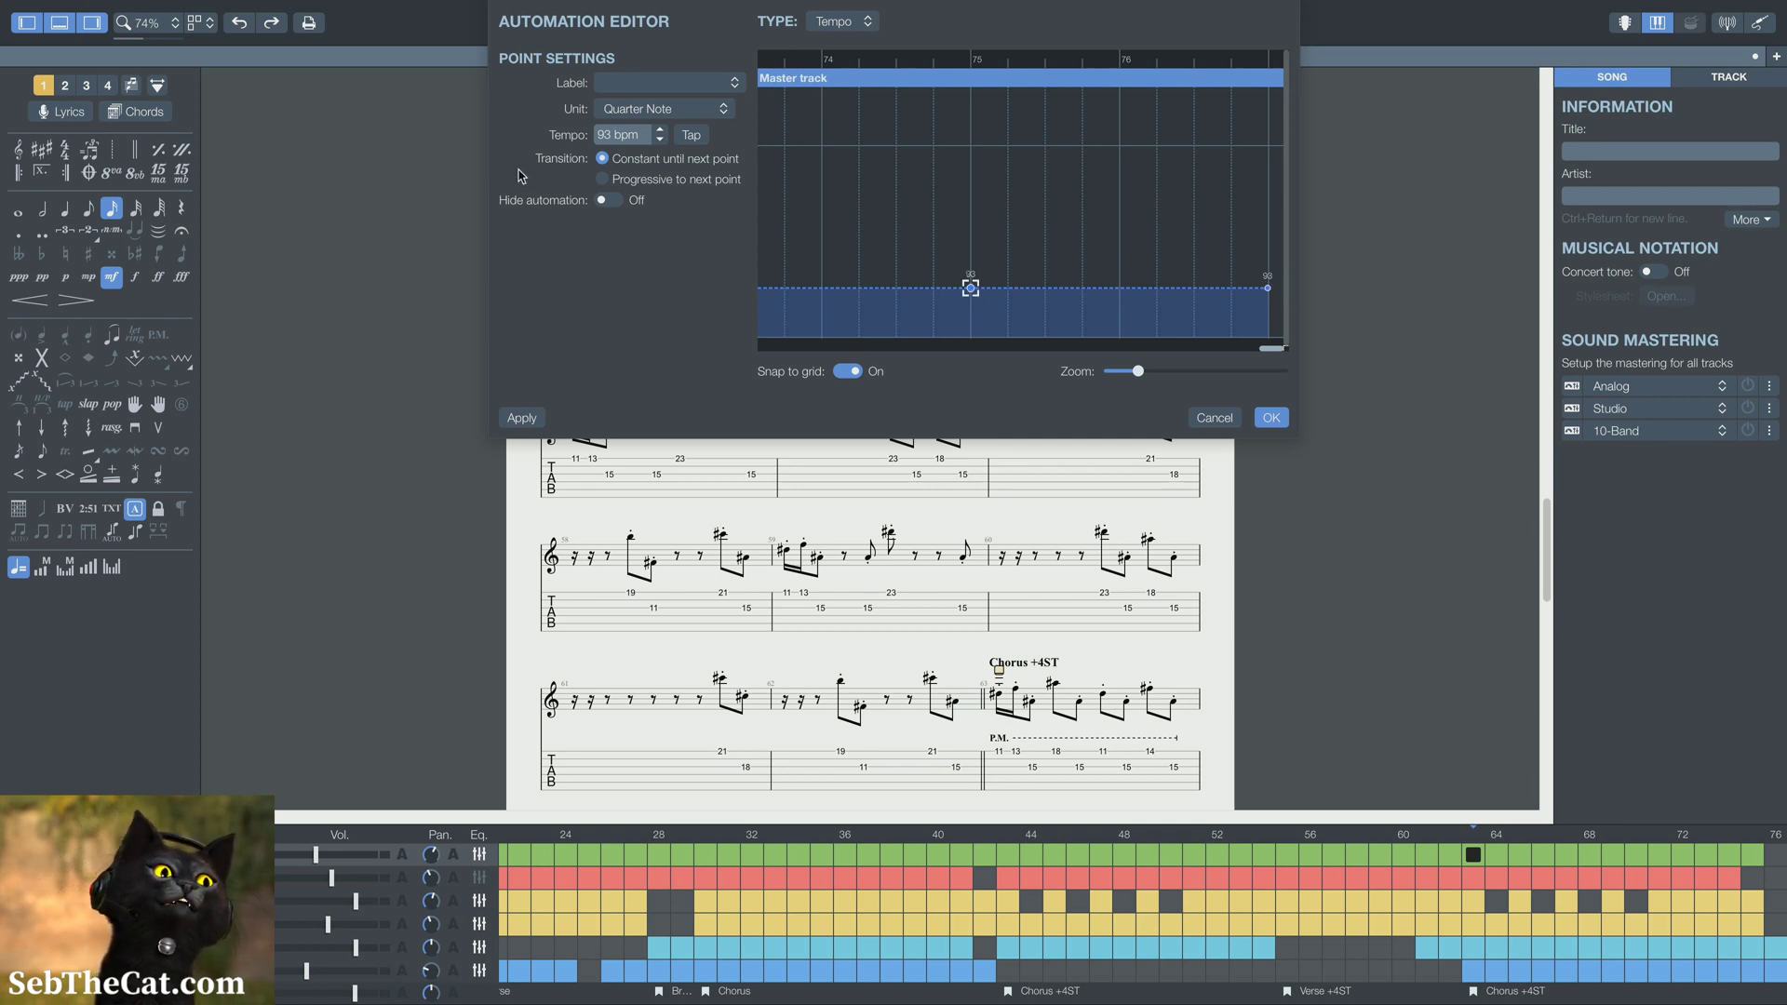
pyautogui.click(639, 184)
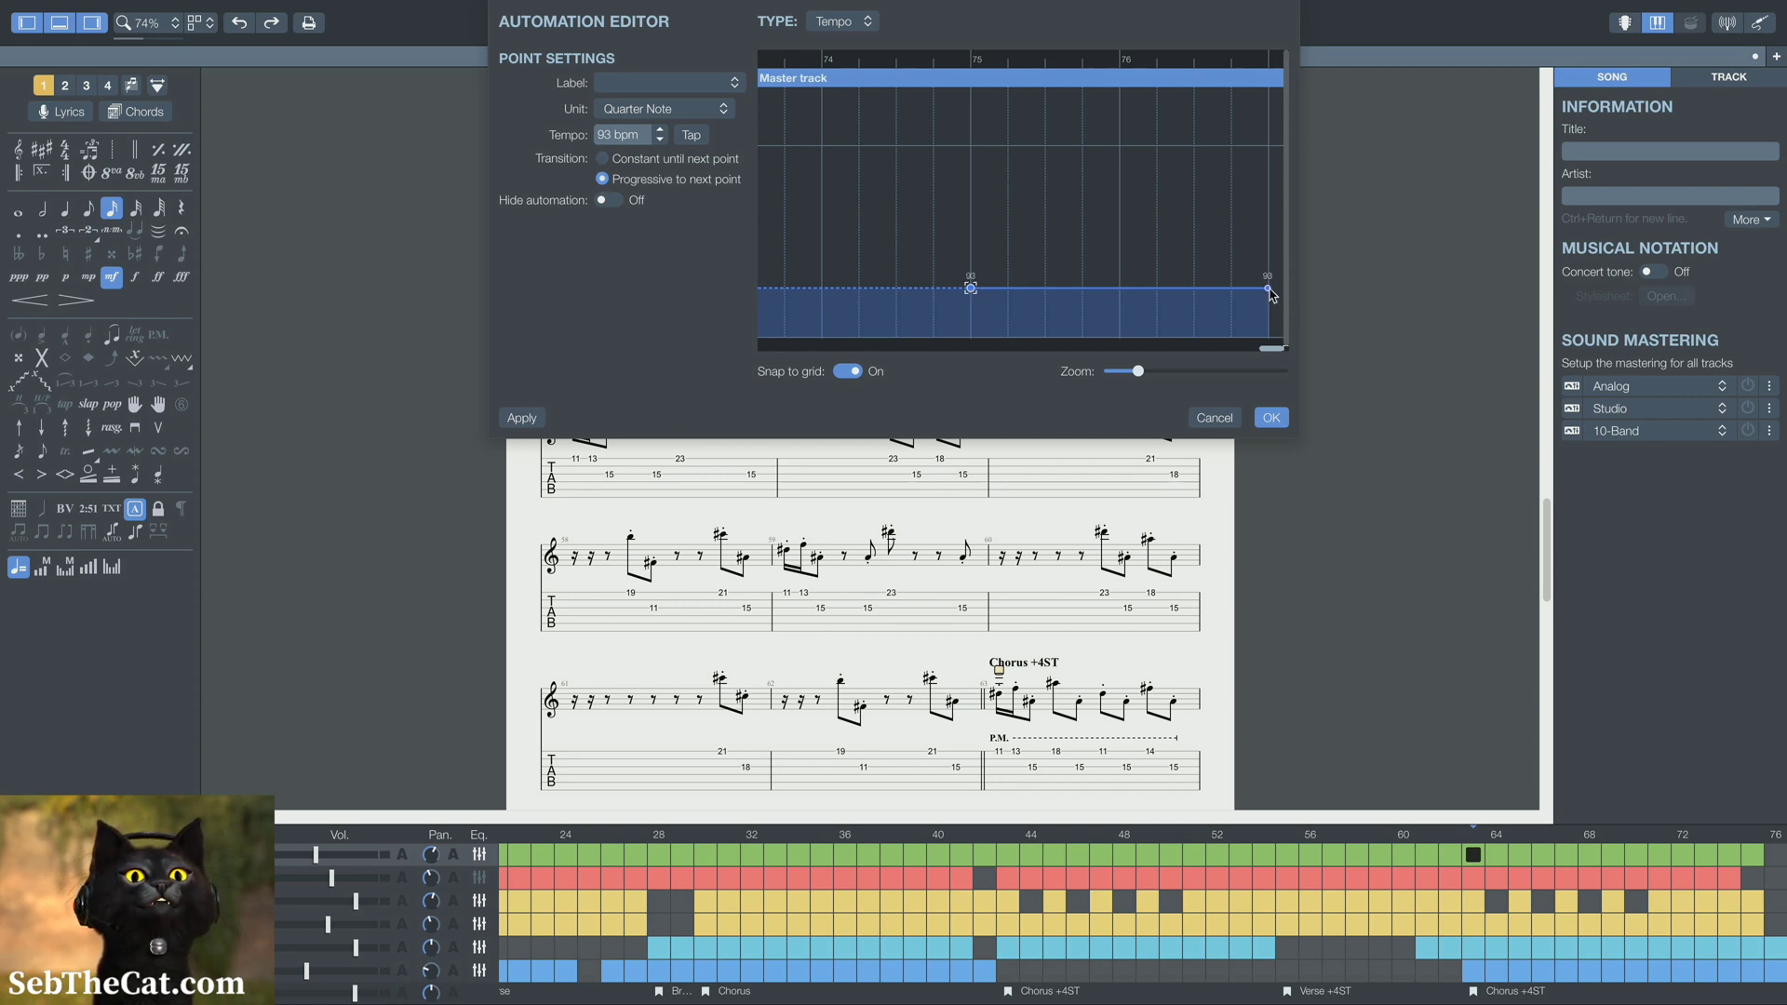
# Set the last tempo point, at the end of bar 76, to 83 bpm and accept the automation changes
pyautogui.click(1270, 290)
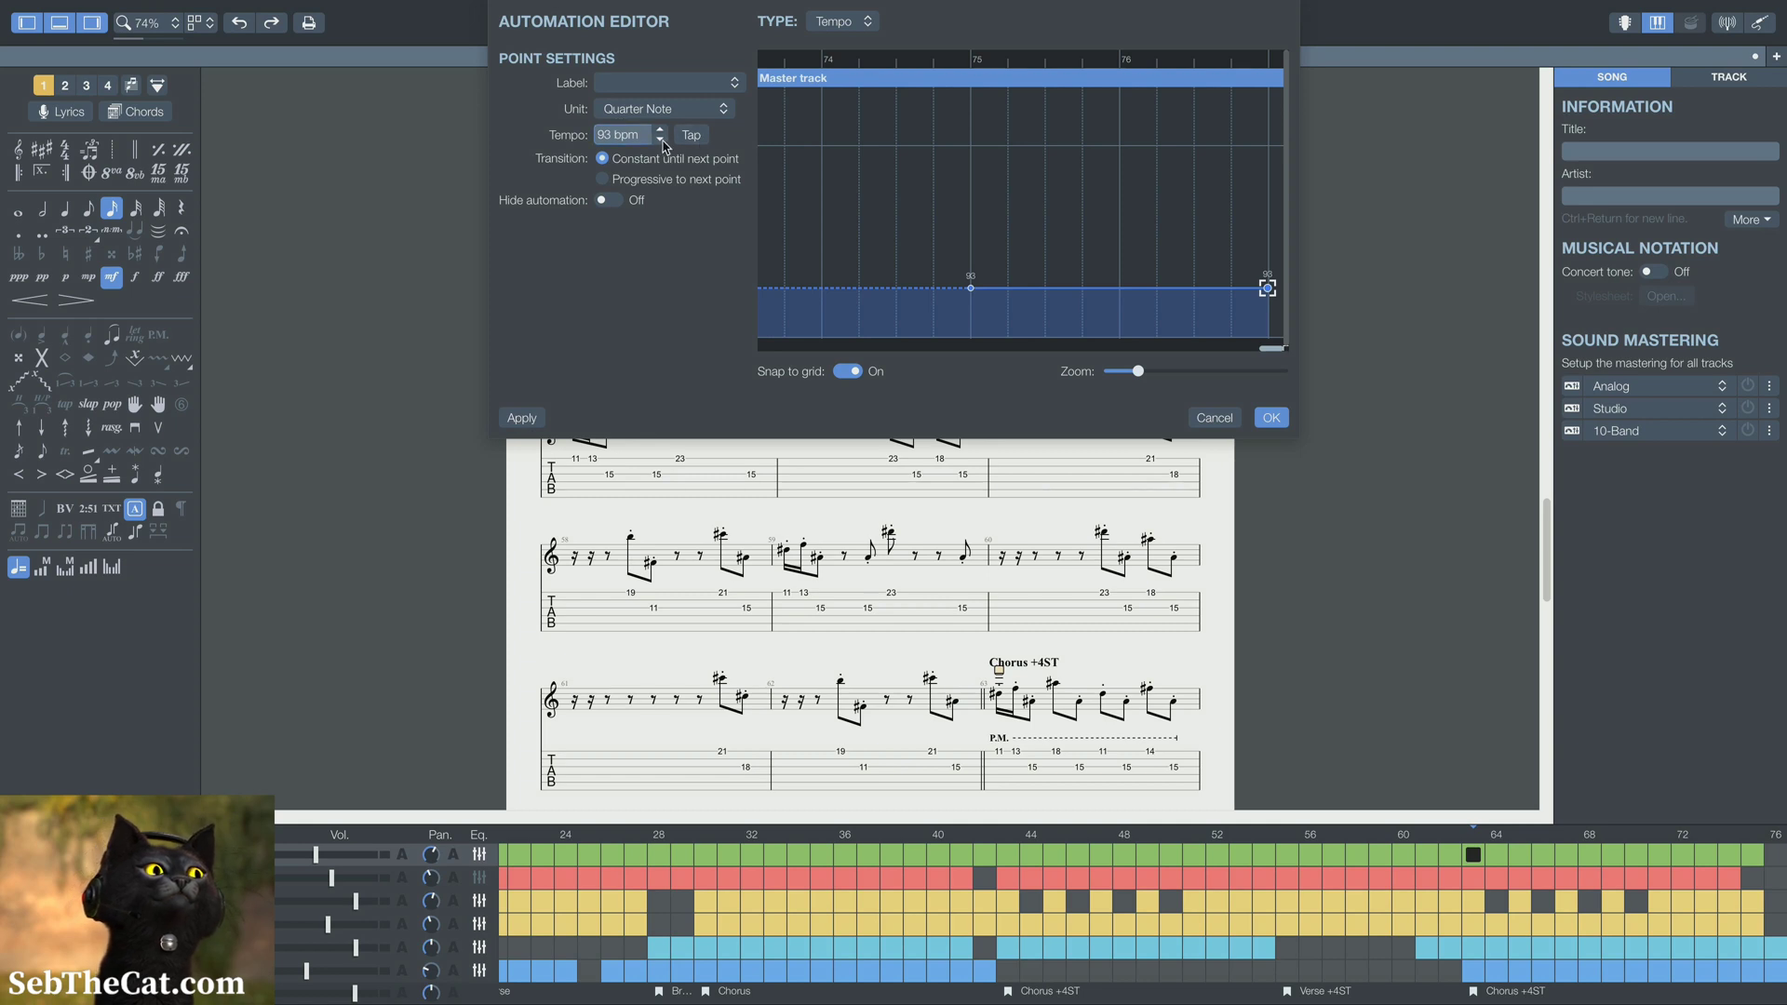
pyautogui.click(661, 140)
pyautogui.click(661, 141)
pyautogui.click(661, 140)
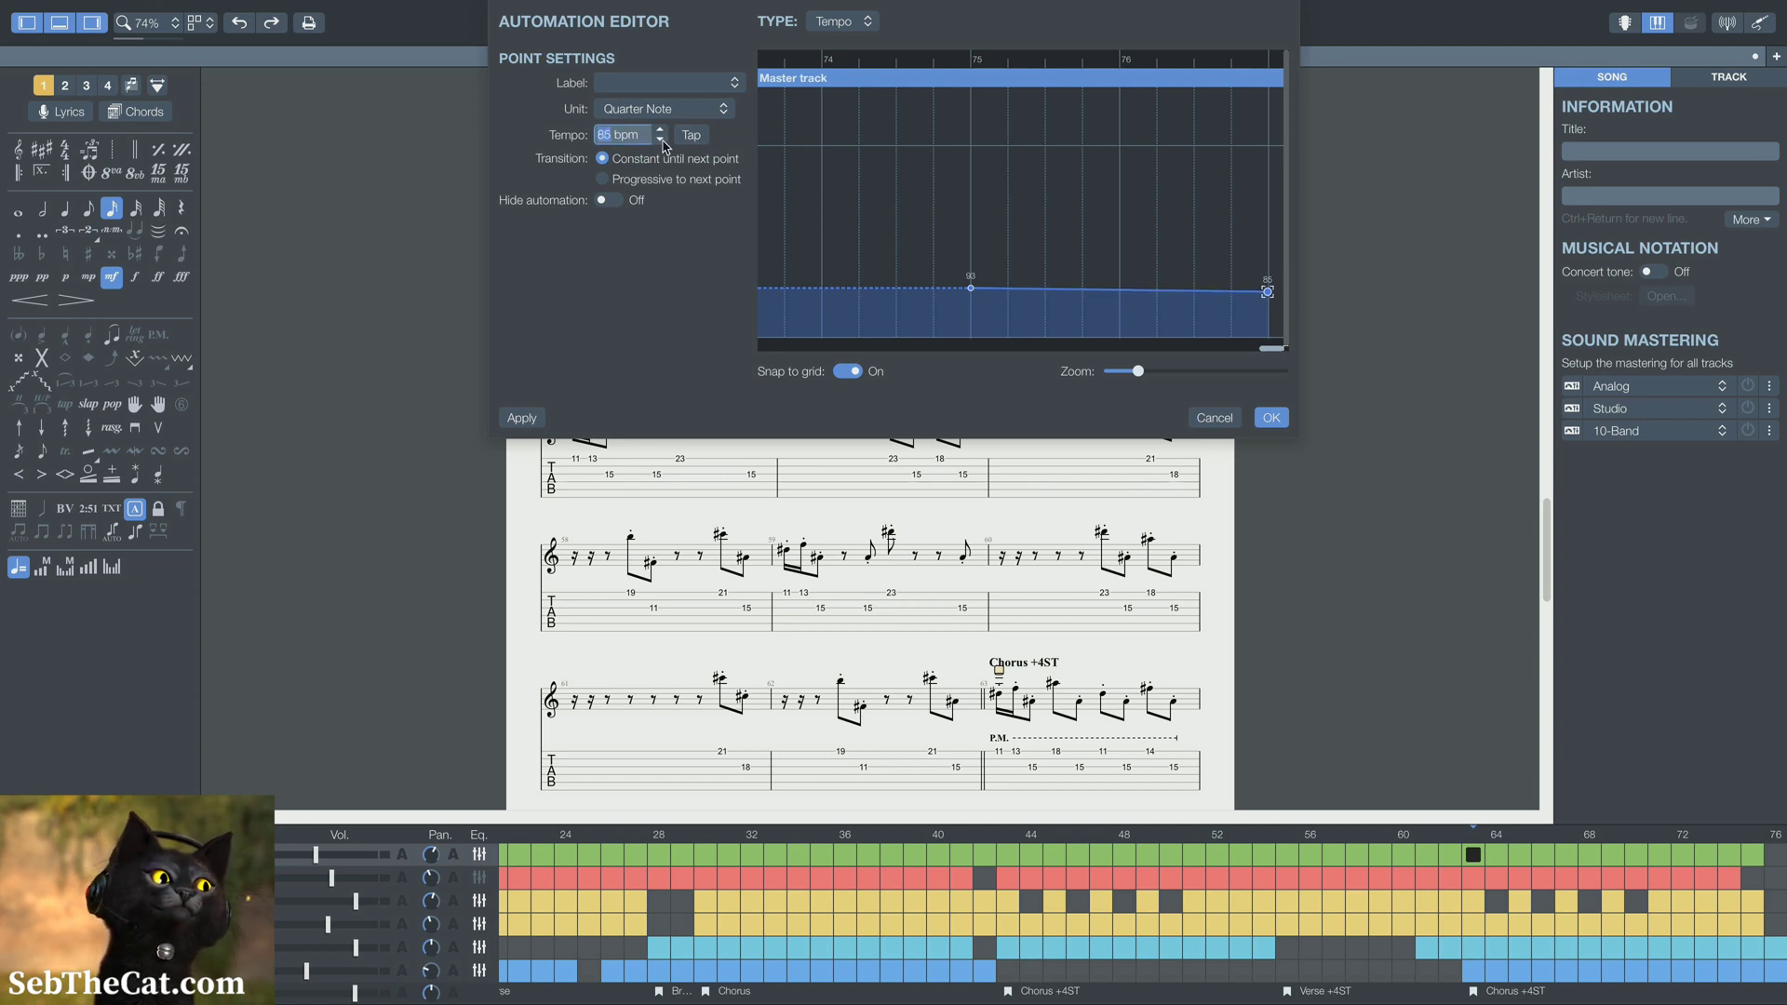
pyautogui.click(661, 140)
pyautogui.click(661, 141)
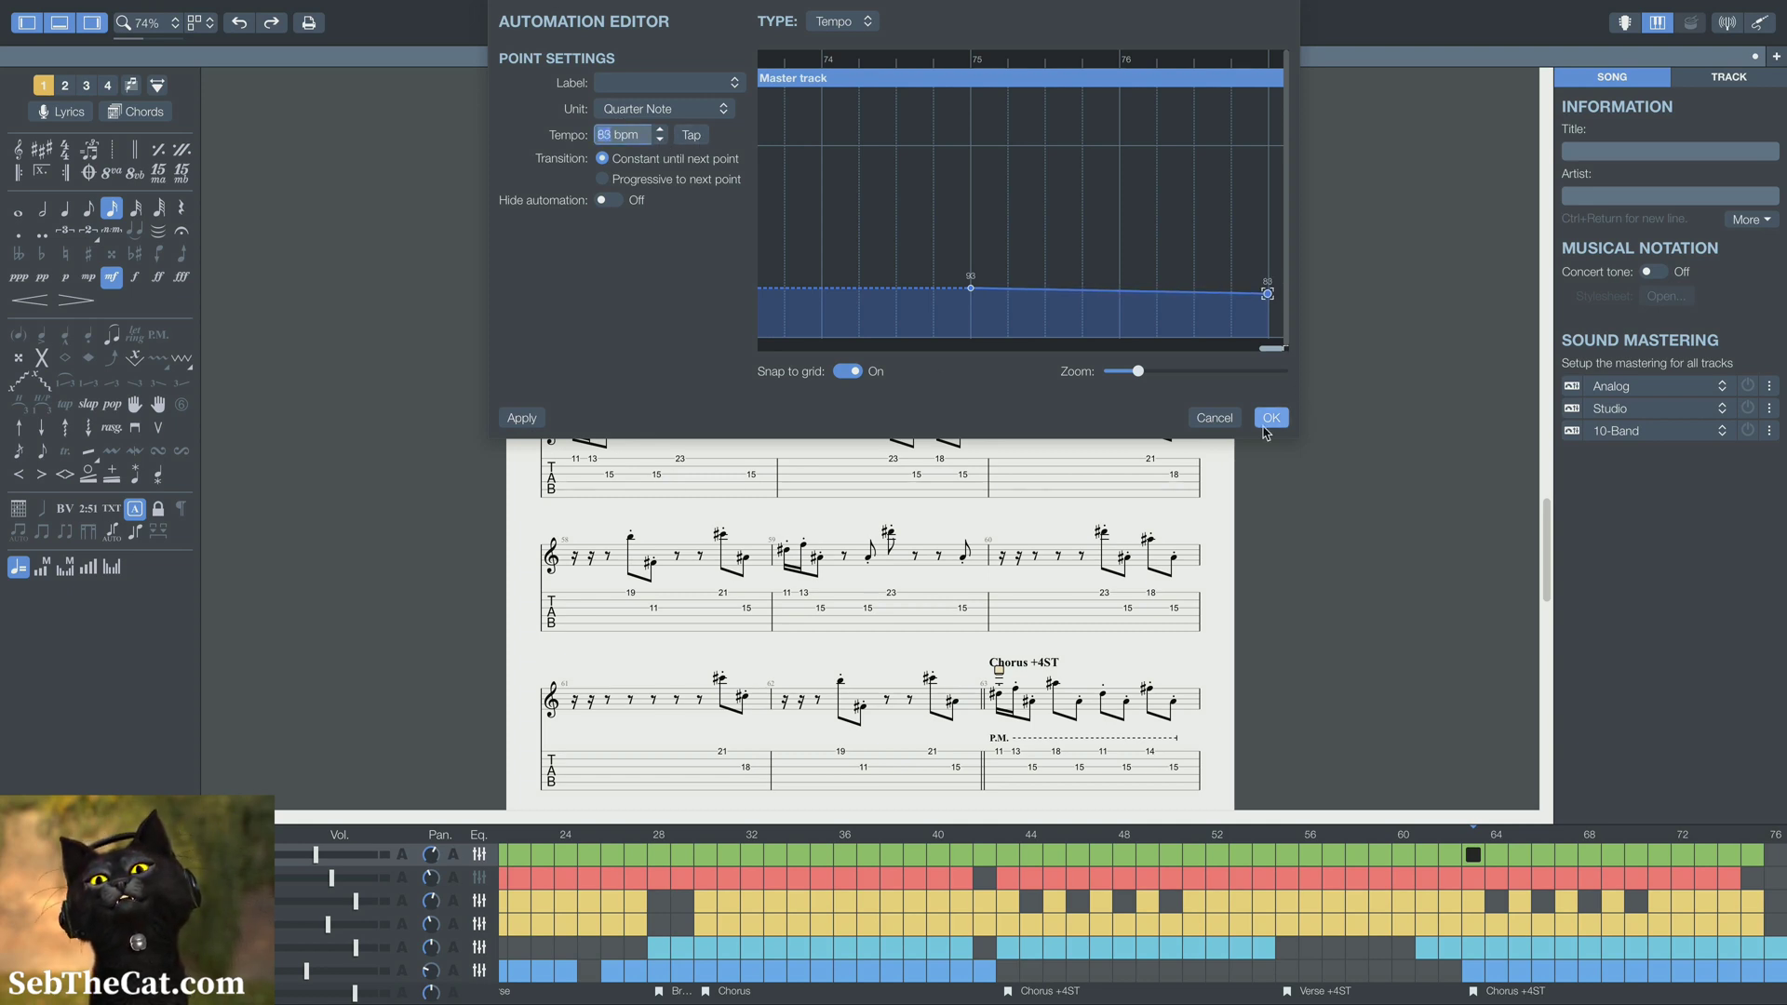
pyautogui.click(1272, 418)
# Play back the passage through the bar 43 Chorus +4ST and move the keyboard view clear of the score
pyautogui.hscroll(-5, 875, 861)
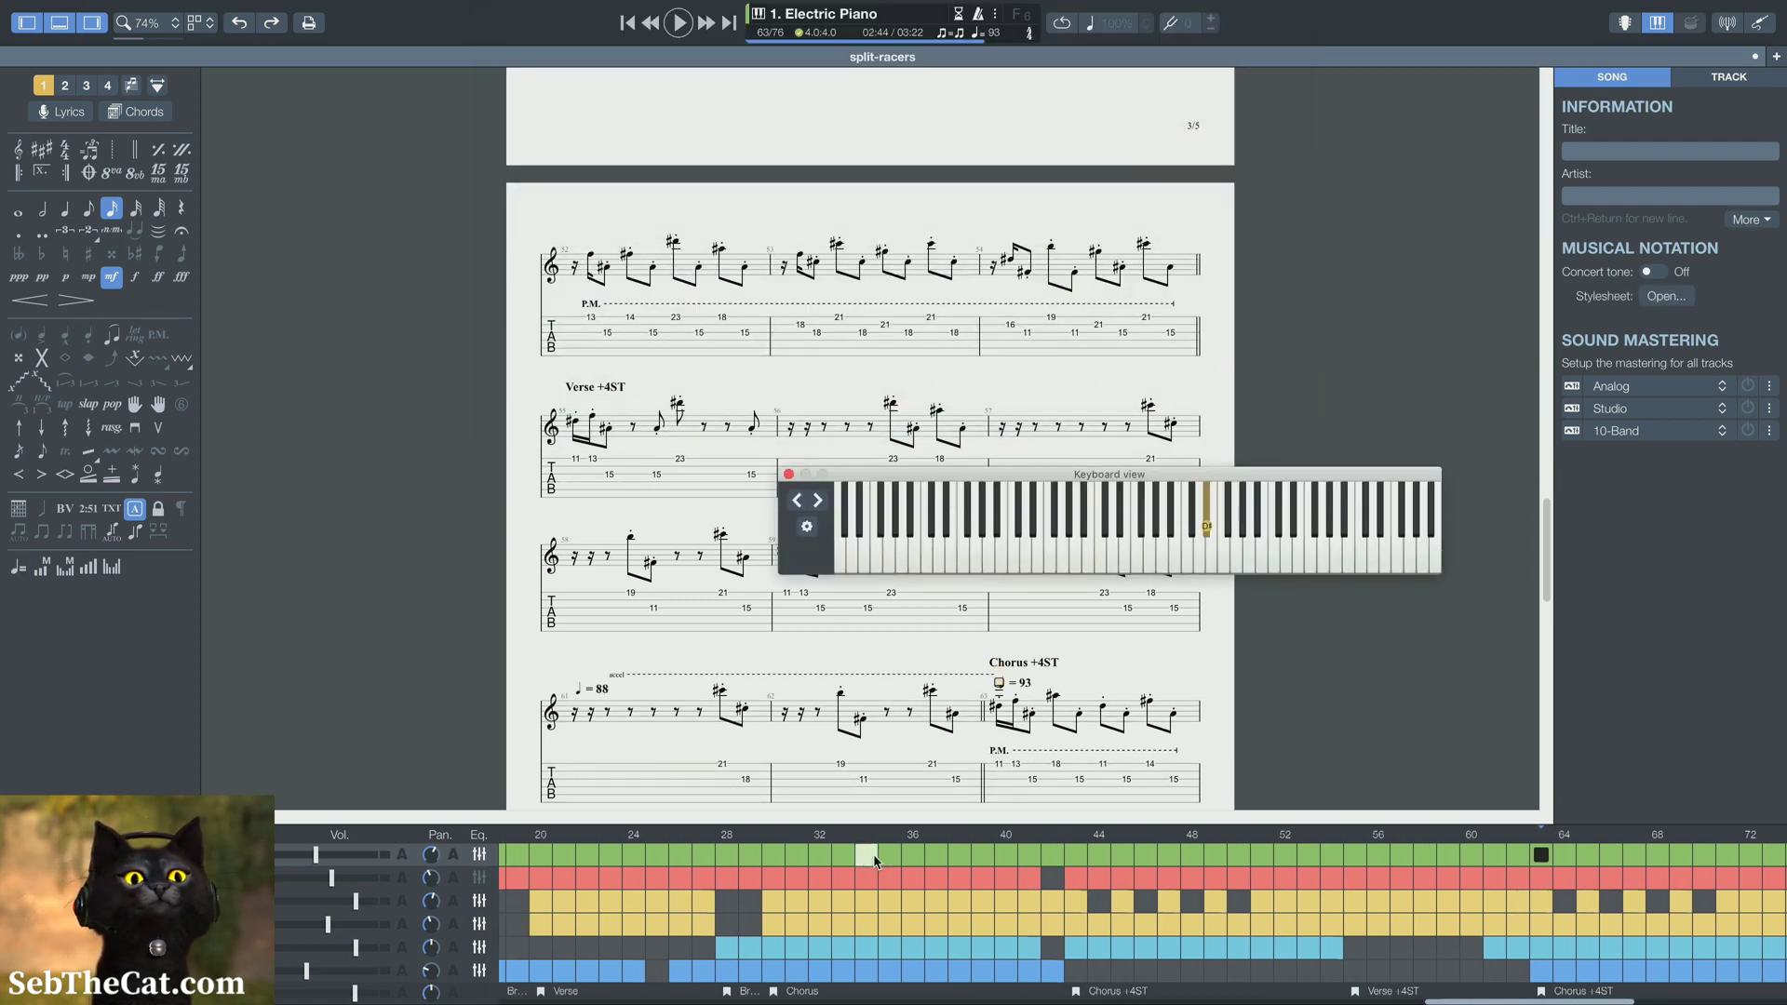
pyautogui.hscroll(3, 819, 922)
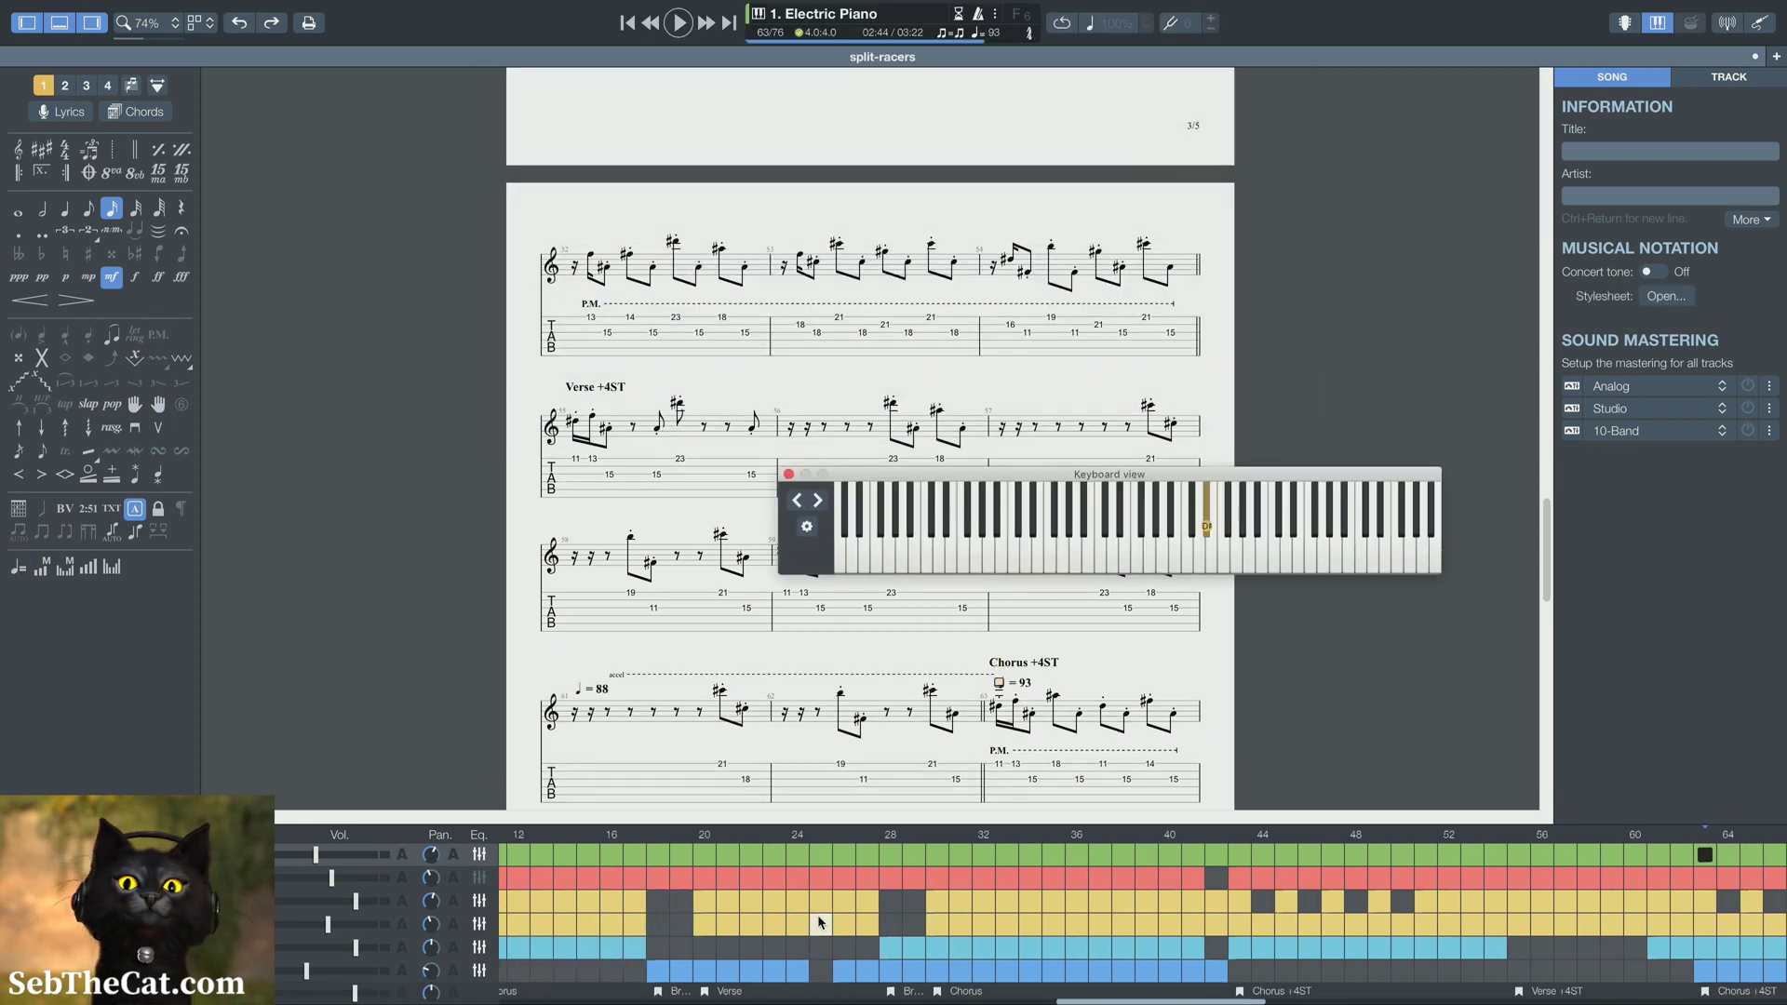
pyautogui.click(1043, 878)
pyautogui.press('space')
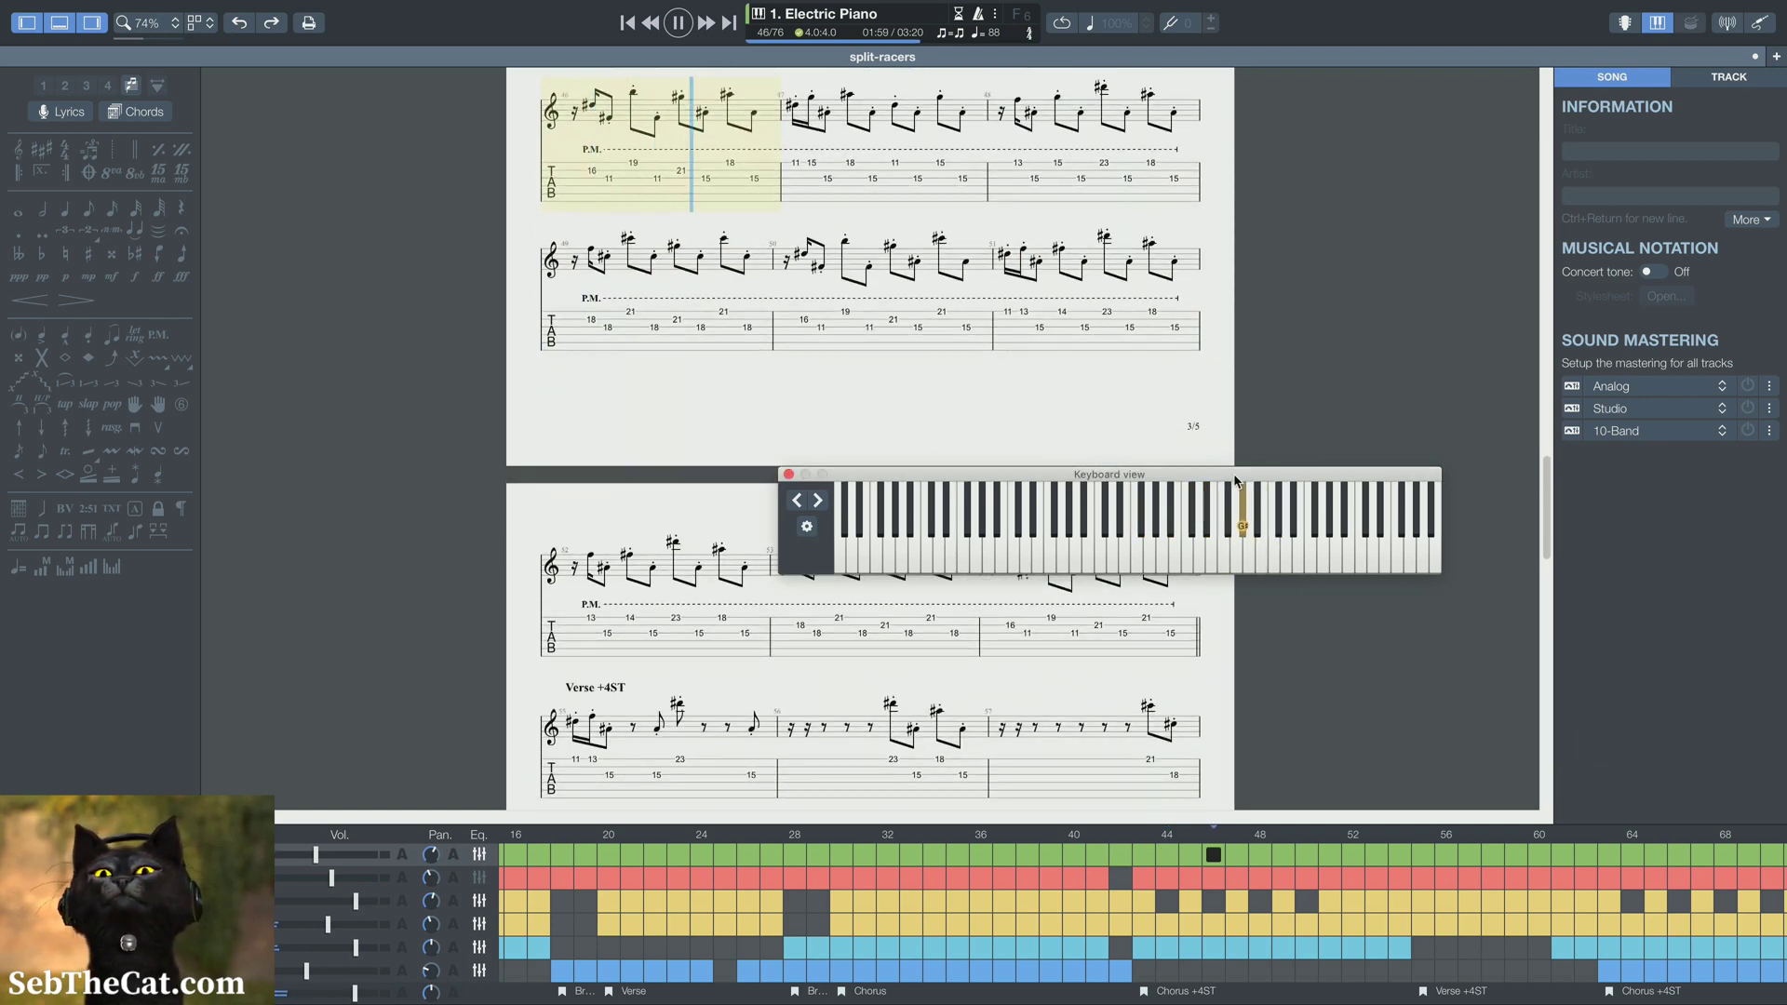
pyautogui.moveTo(1229, 532); pyautogui.dragTo(1570, 716)
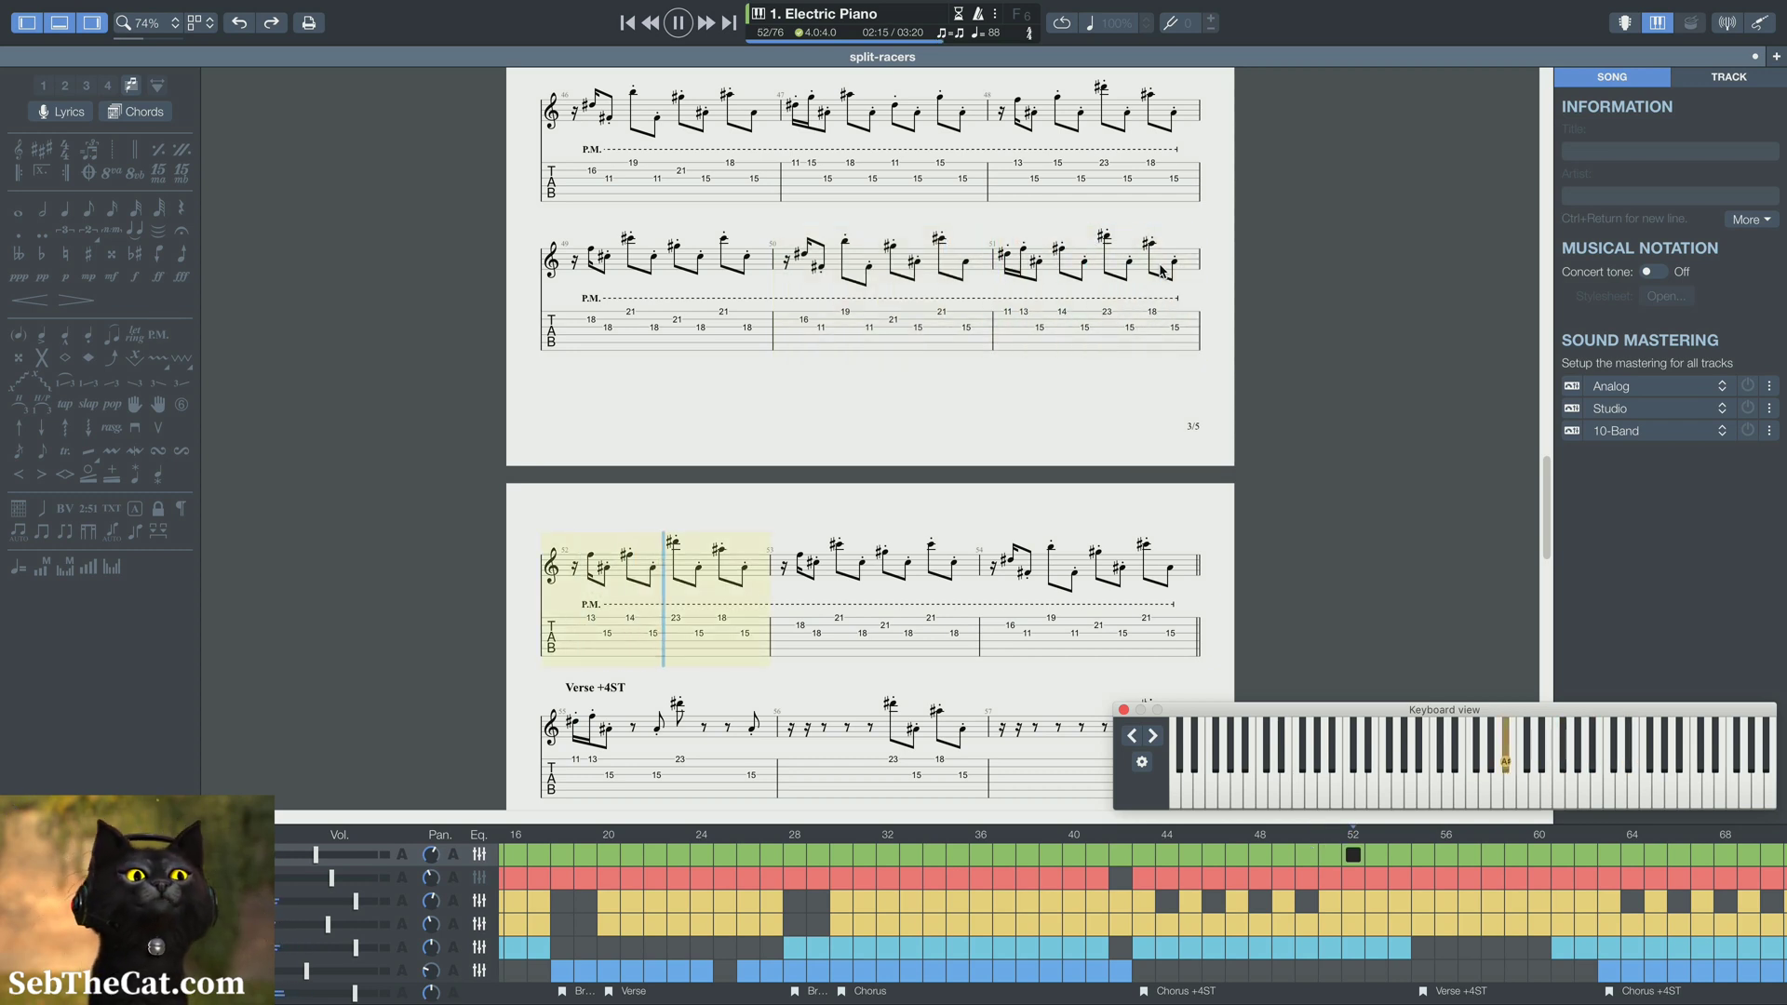
pyautogui.press('space')
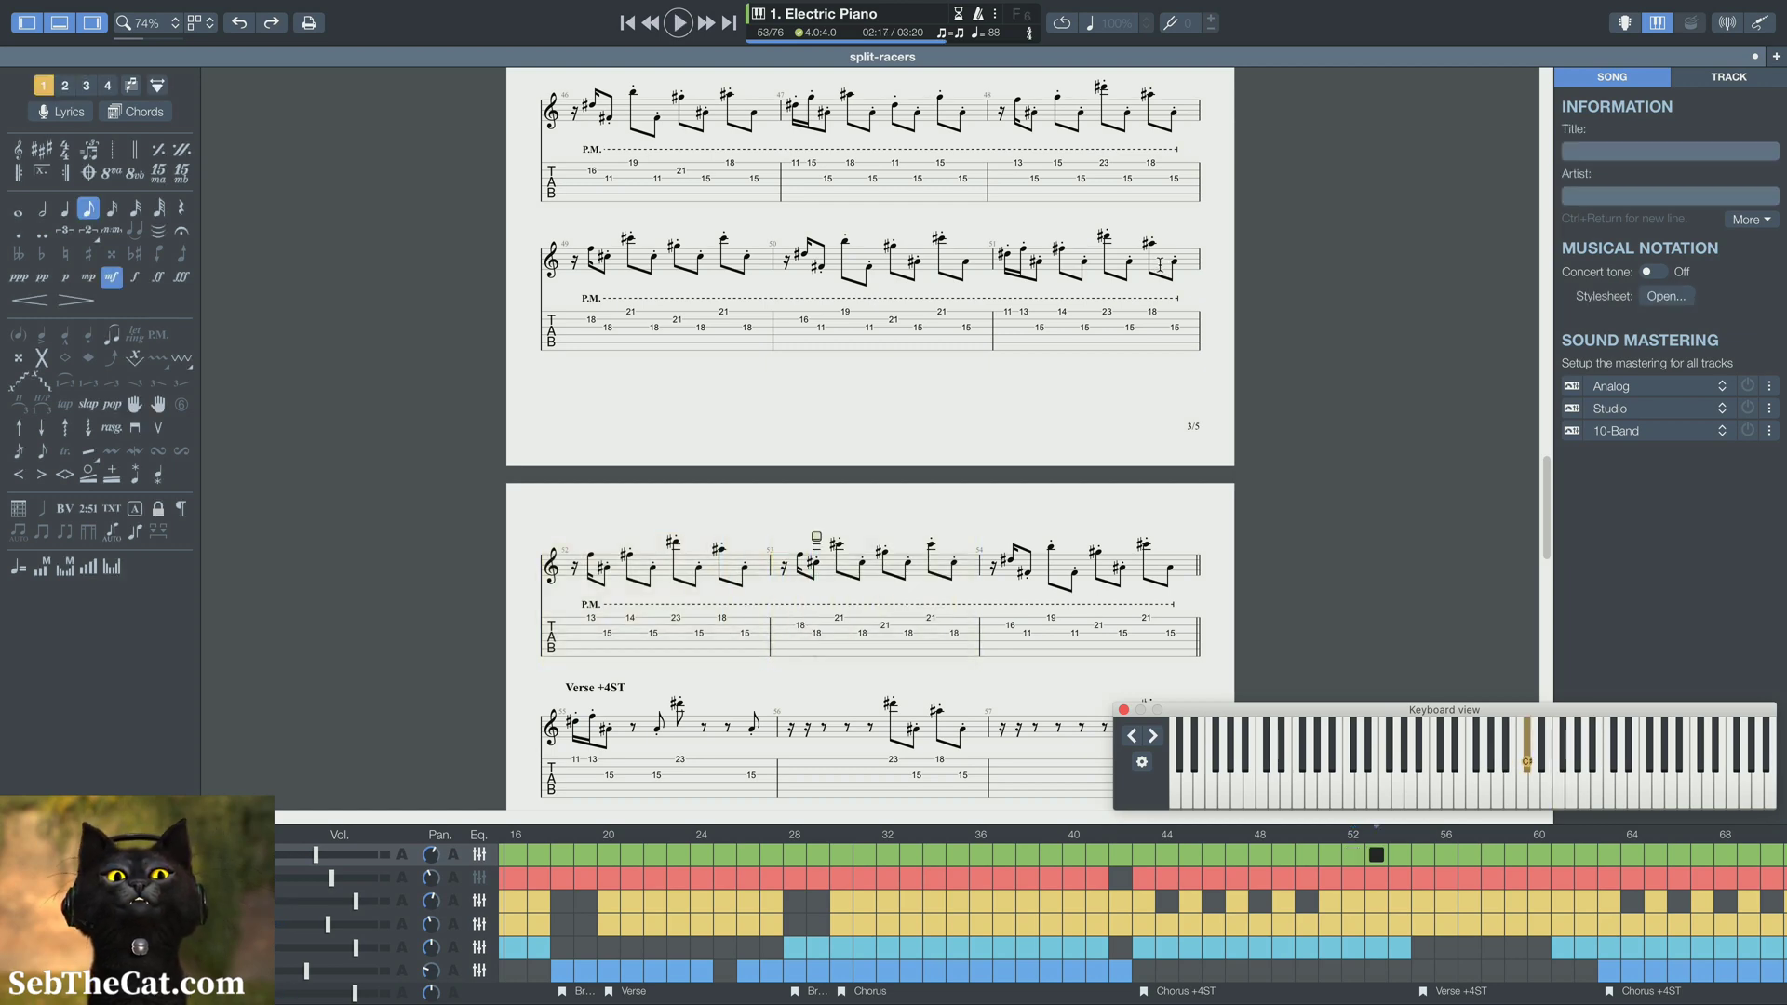
# Play back from the last notes of bar 41 to check the slowdown into Chorus +4ST at bar 43
pyautogui.click(1121, 854)
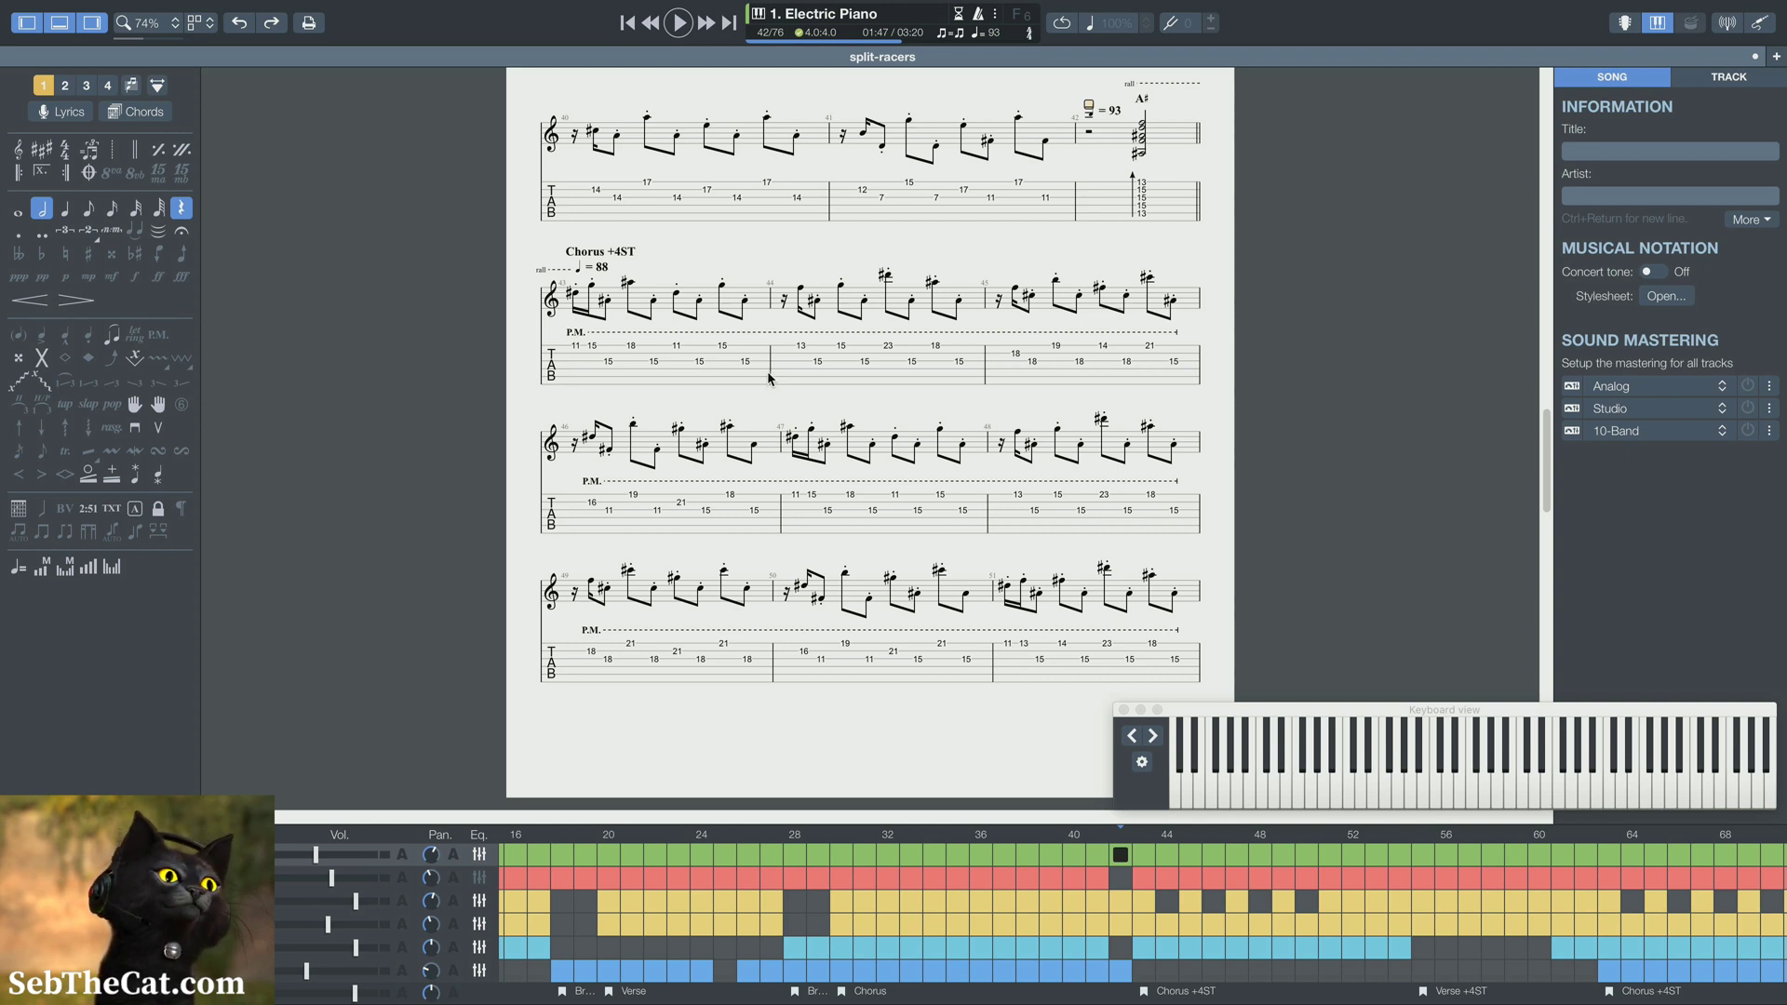
pyautogui.click(1021, 121)
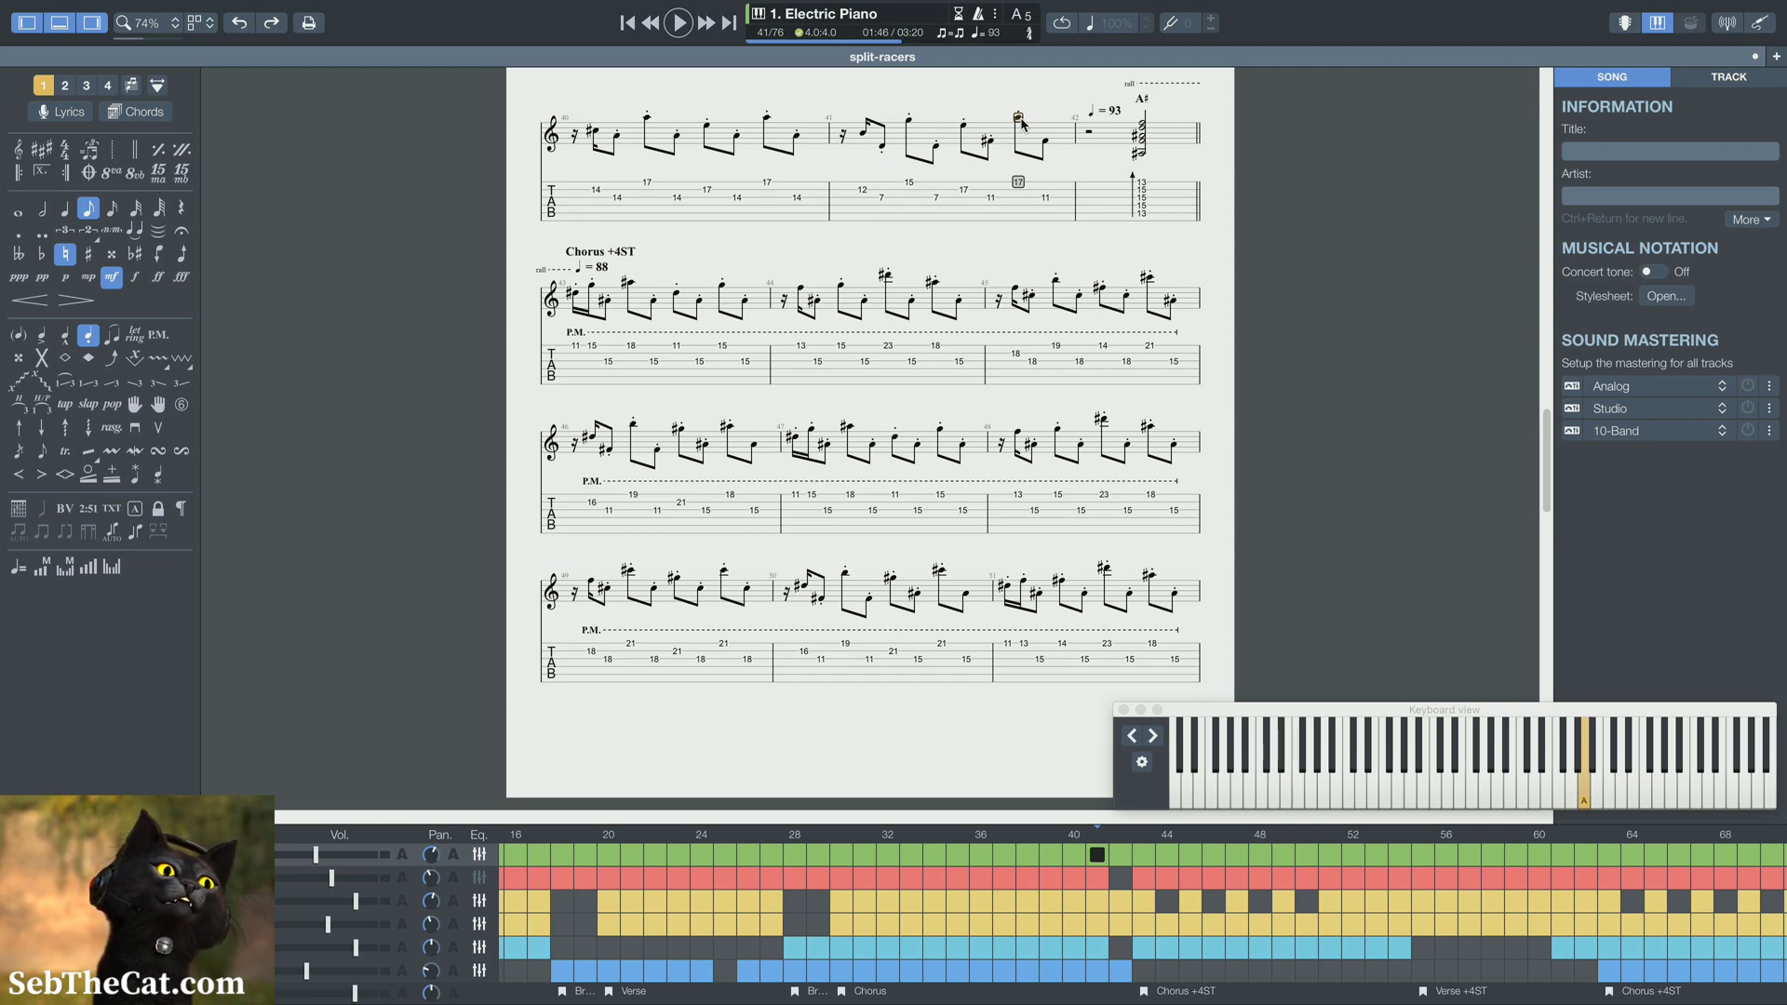
pyautogui.press('space')
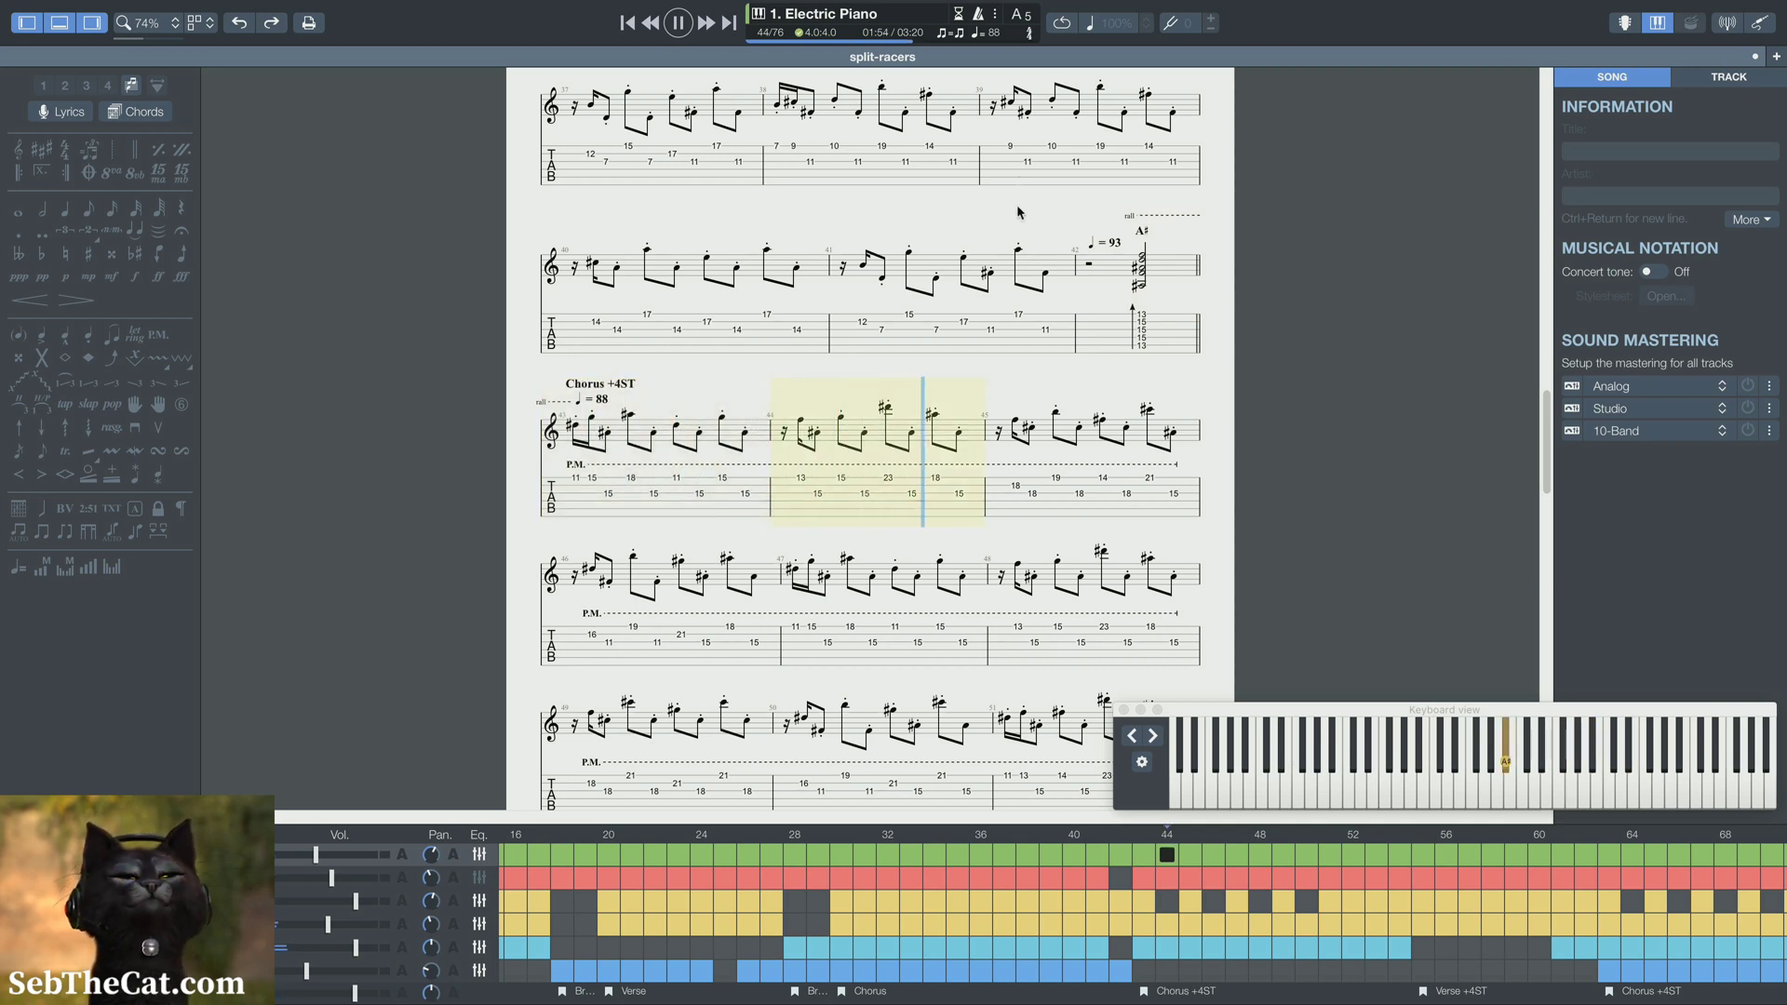
pyautogui.press('space')
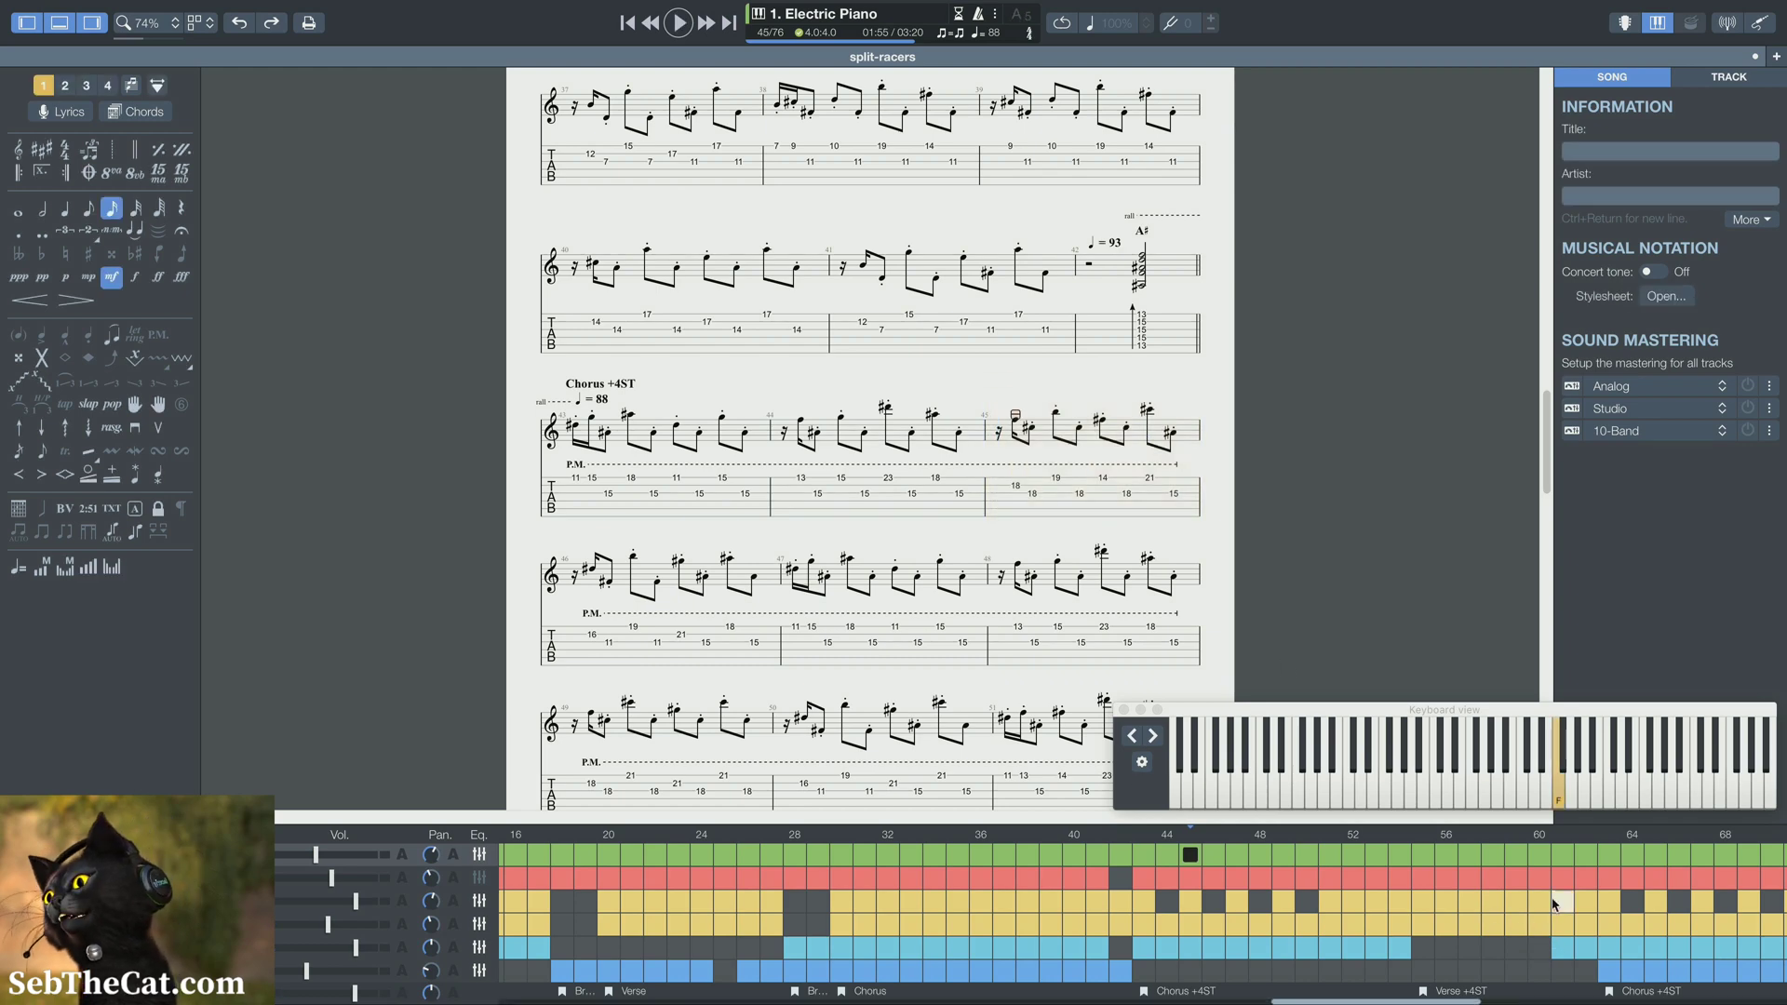
# Play back from bar 61 to check the tempo increase into the Chorus +4ST at bar 63
pyautogui.click(1553, 903)
pyautogui.press('space')
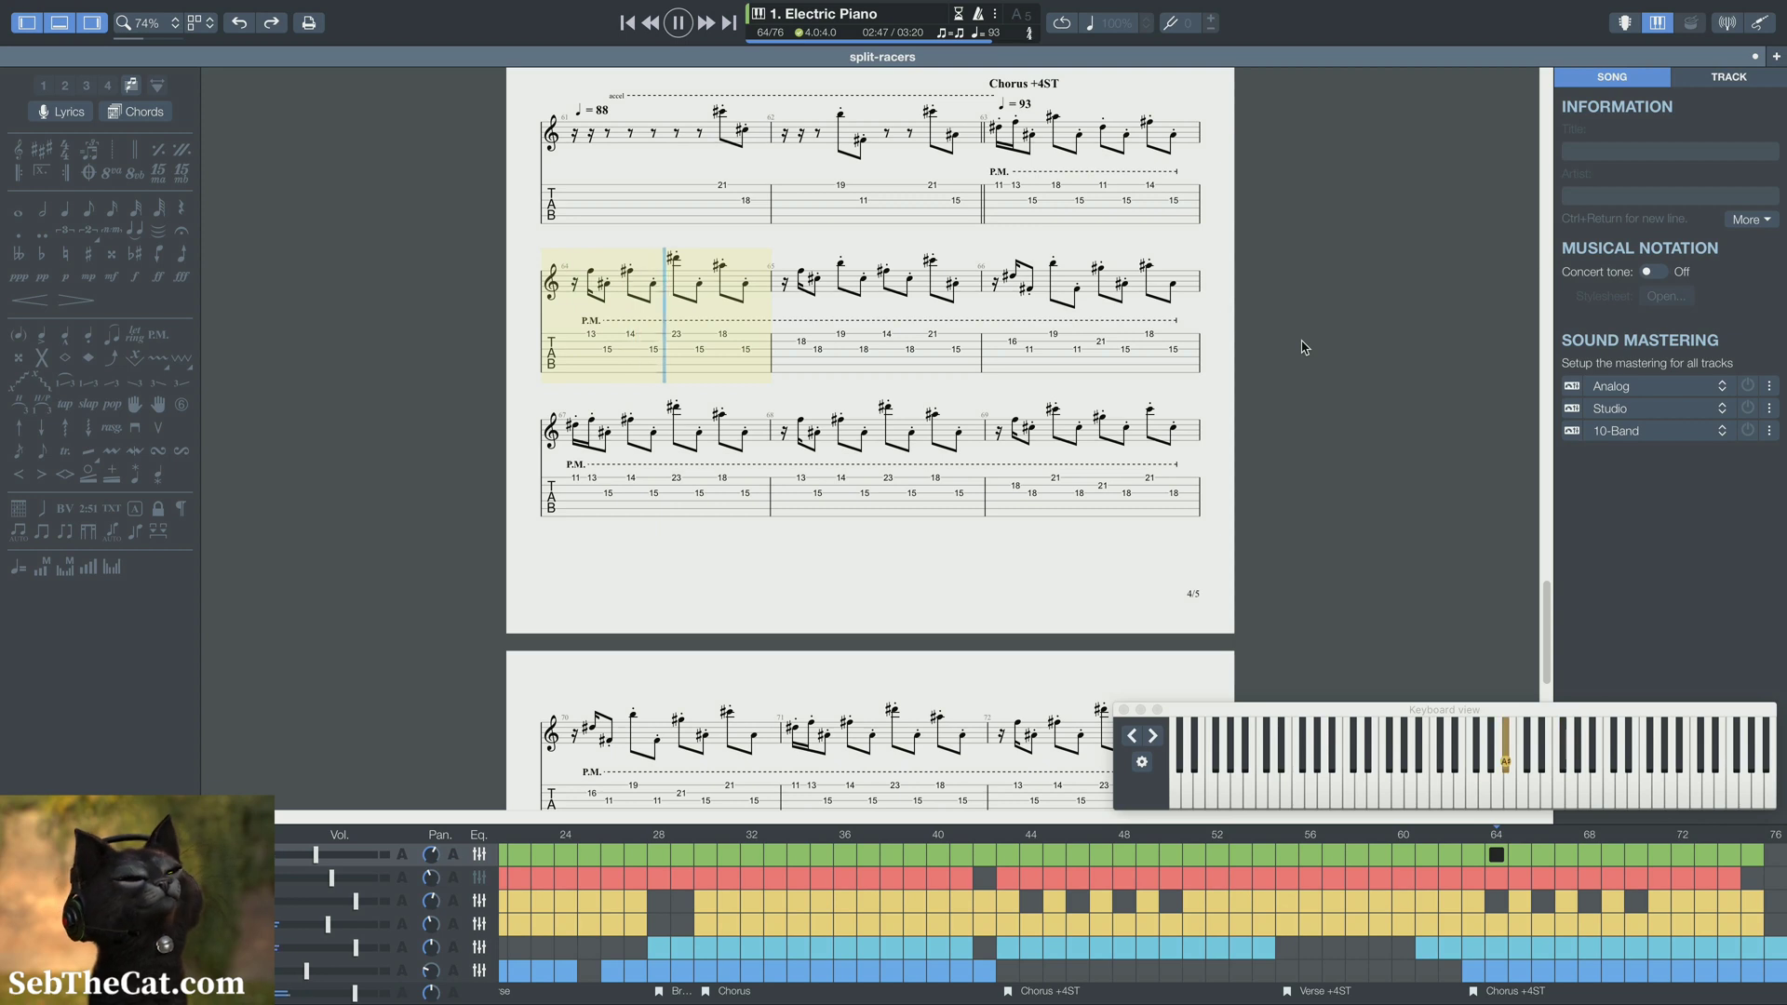
pyautogui.press('space')
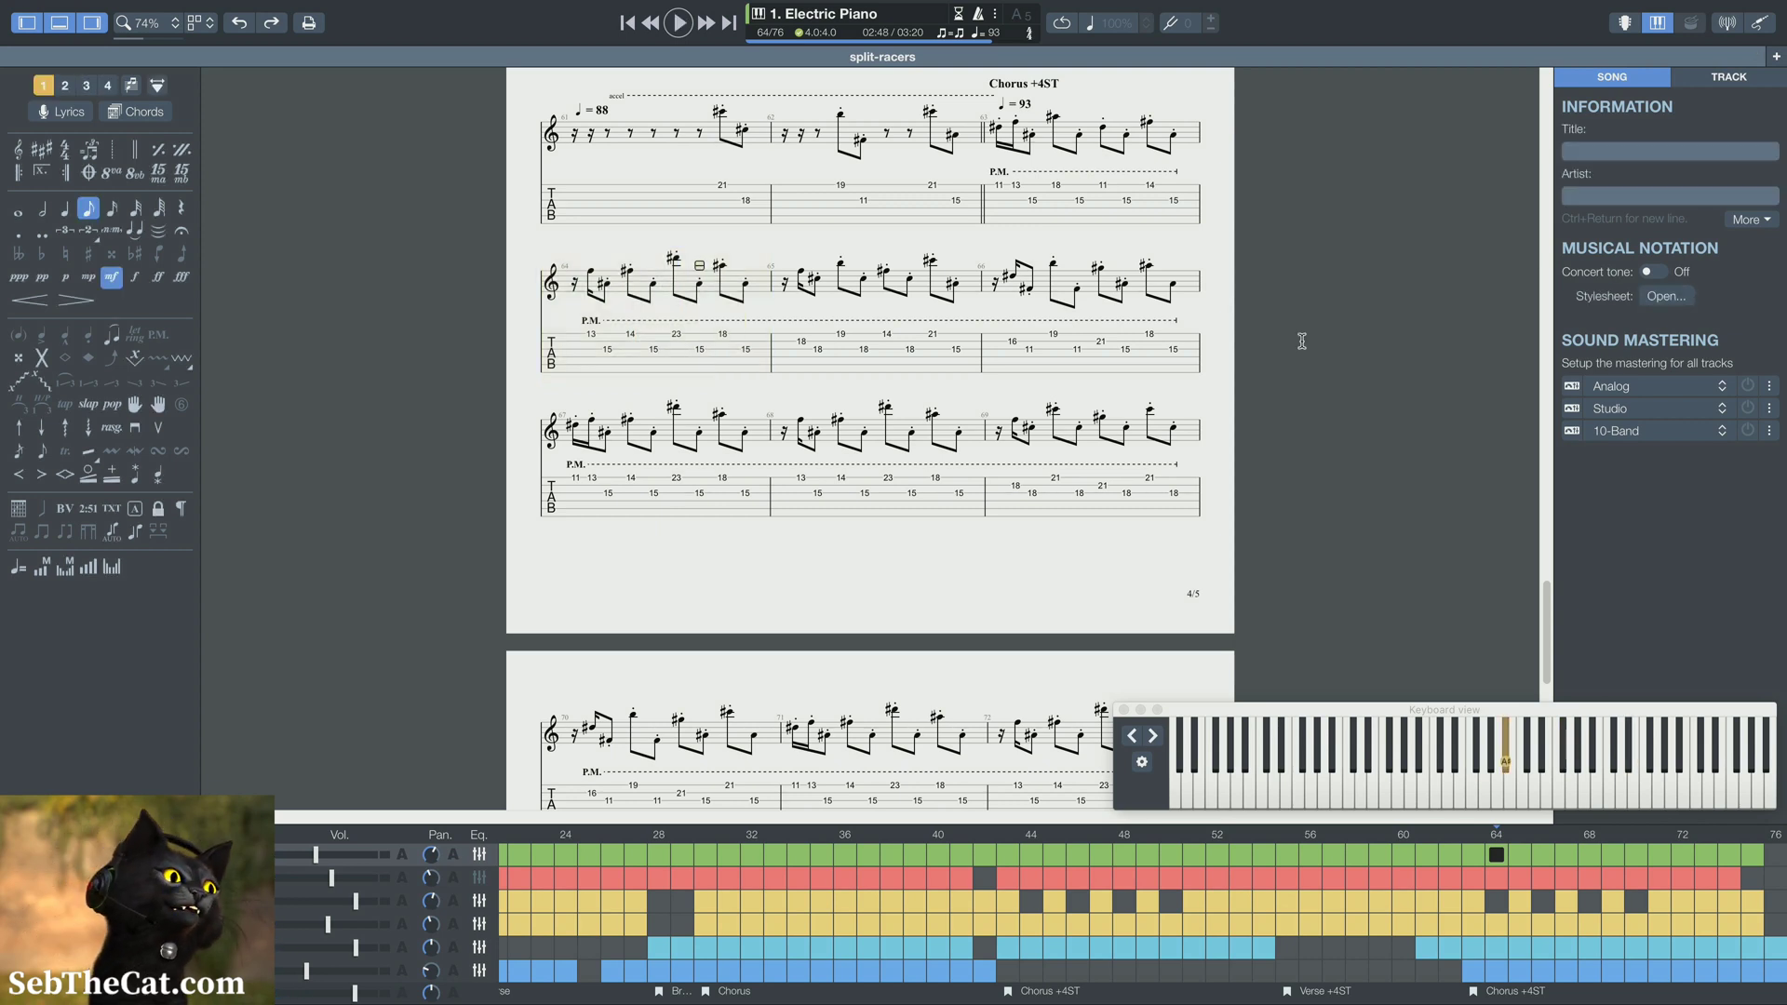
# Export the song to MIDI as split-racers.mid in the exports folder, replacing the existing file
pyautogui.moveTo(617, 7)
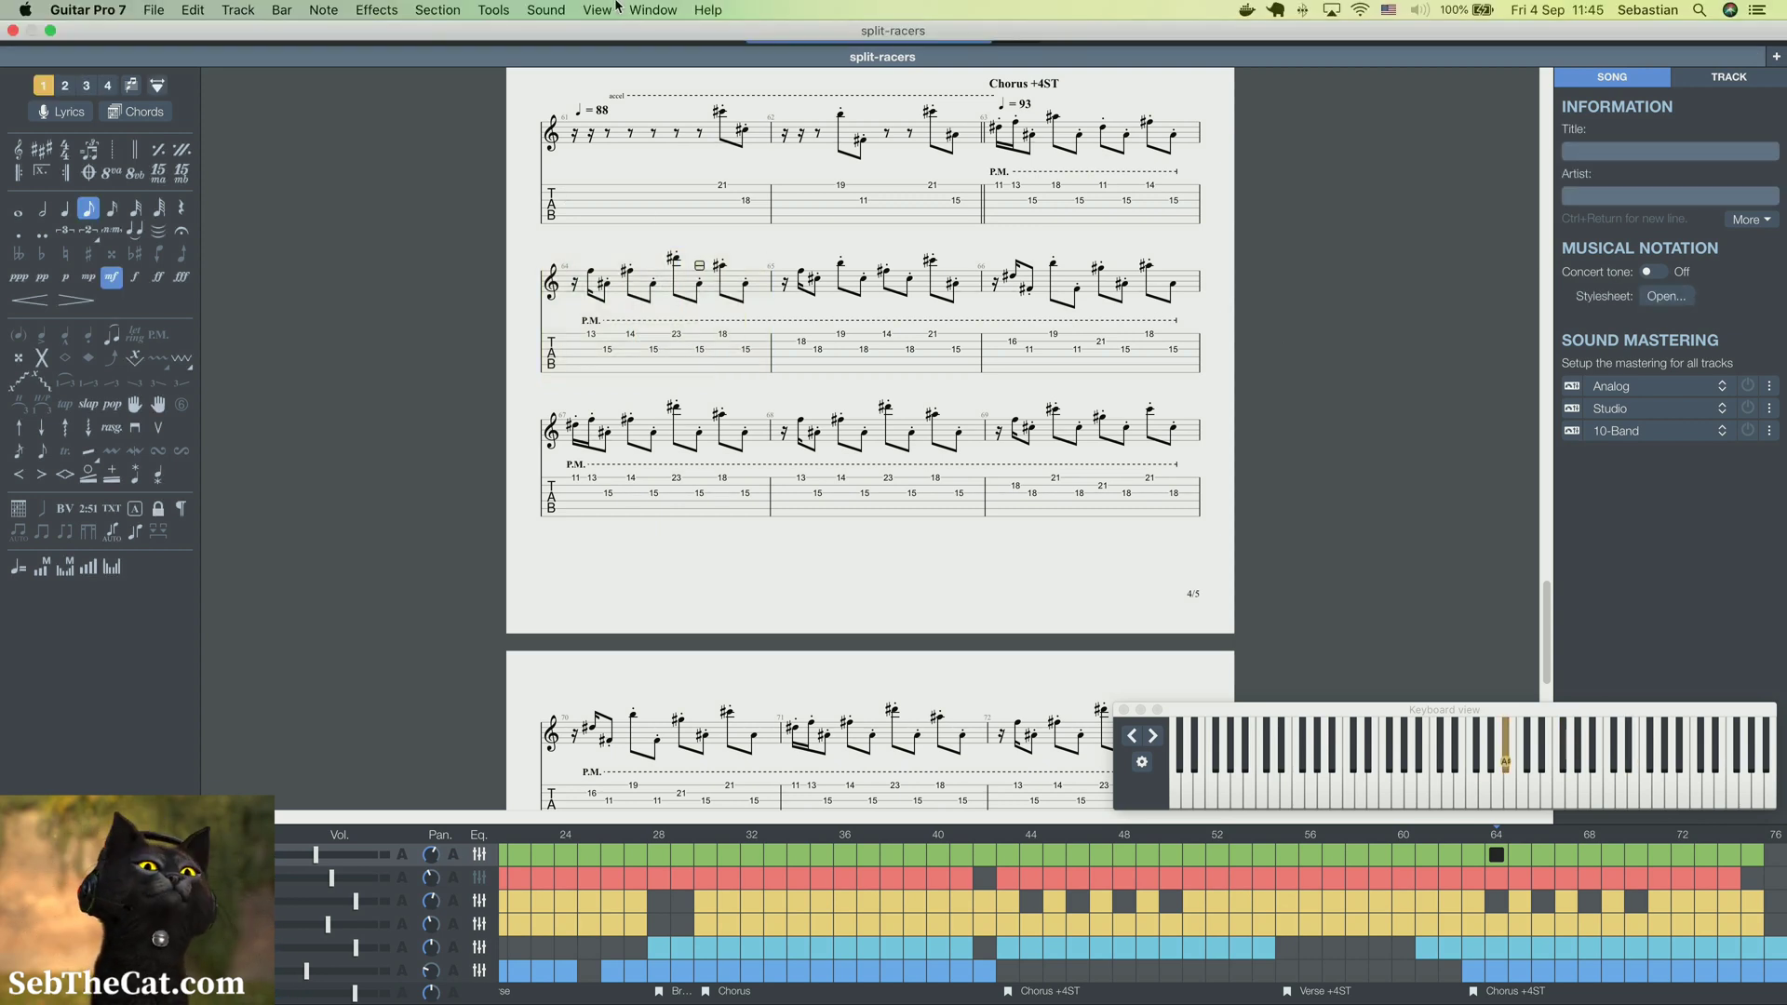
pyautogui.click(152, 12)
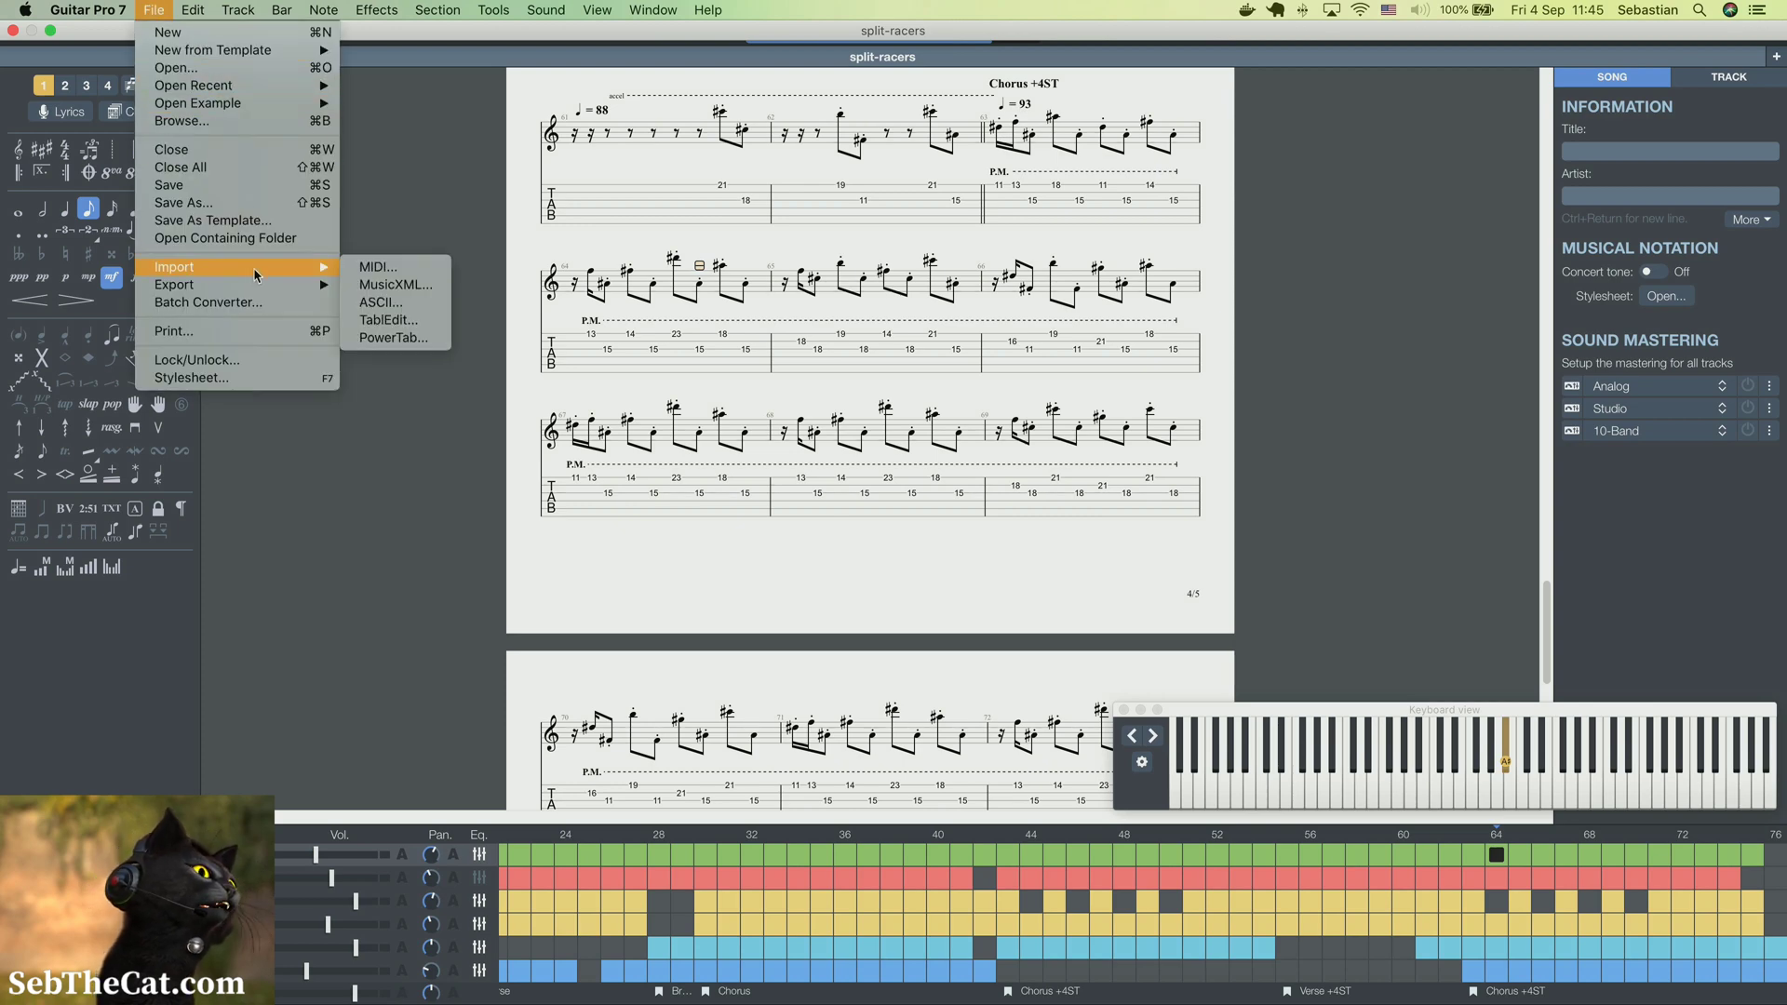
pyautogui.moveTo(258, 287)
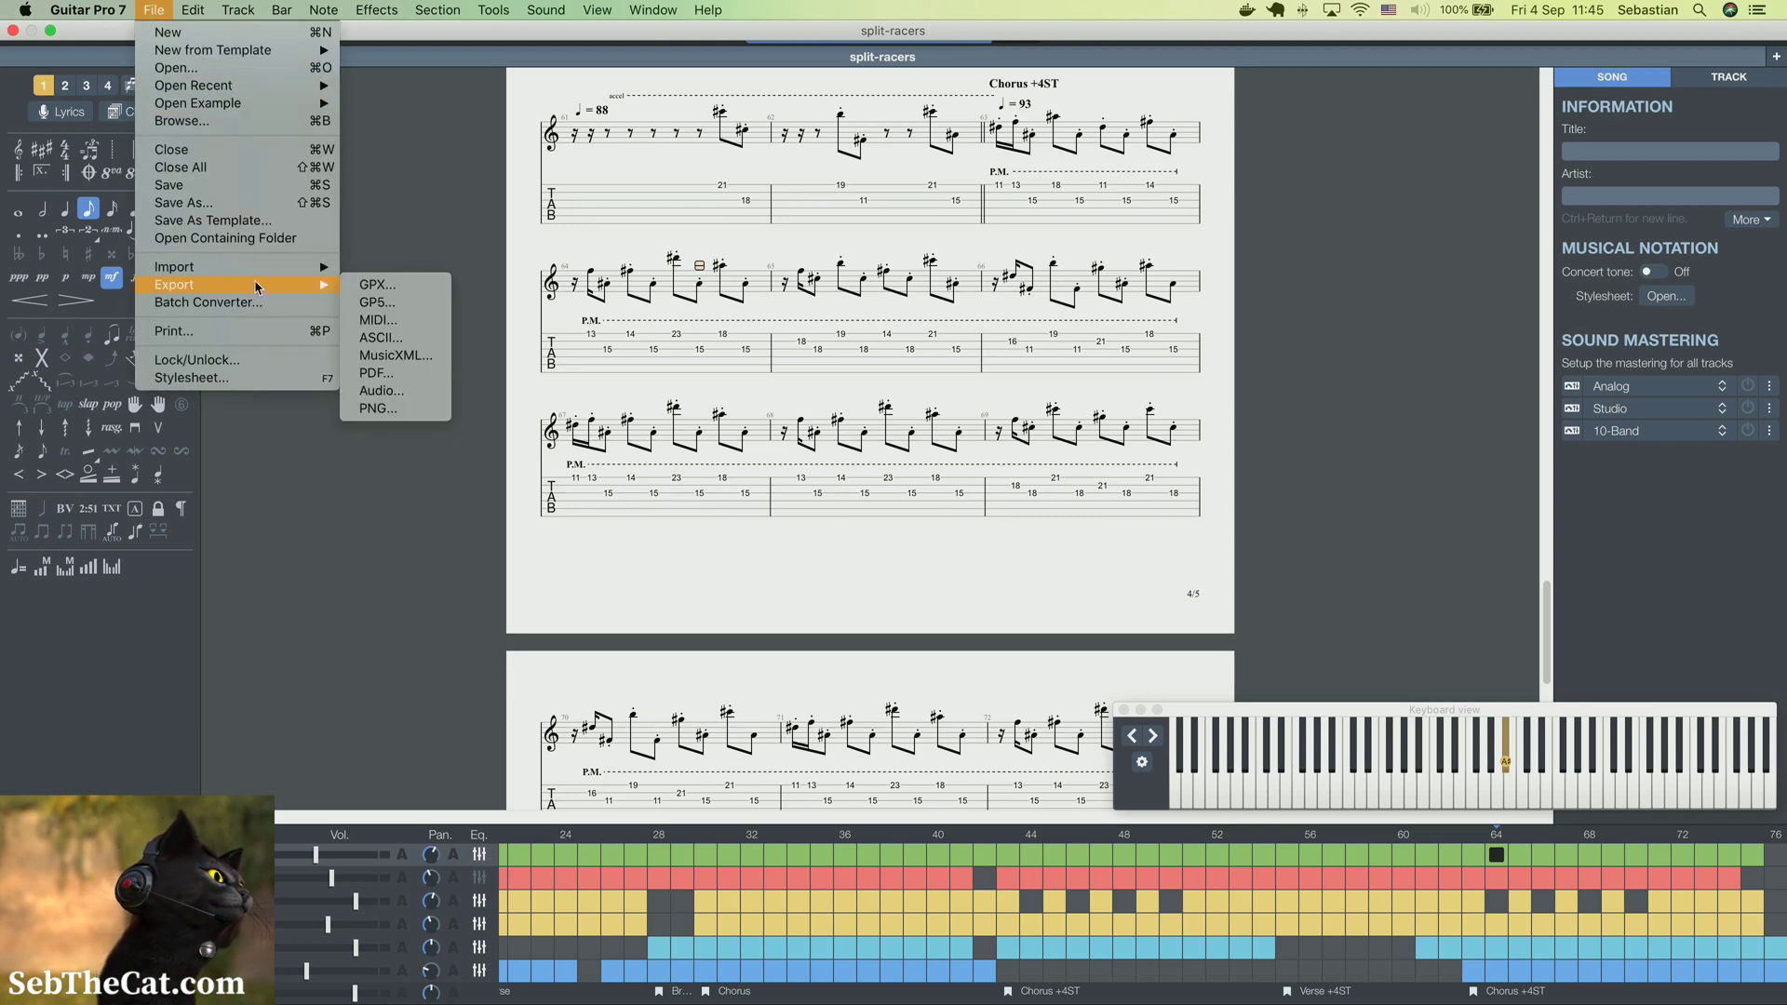
pyautogui.click(381, 320)
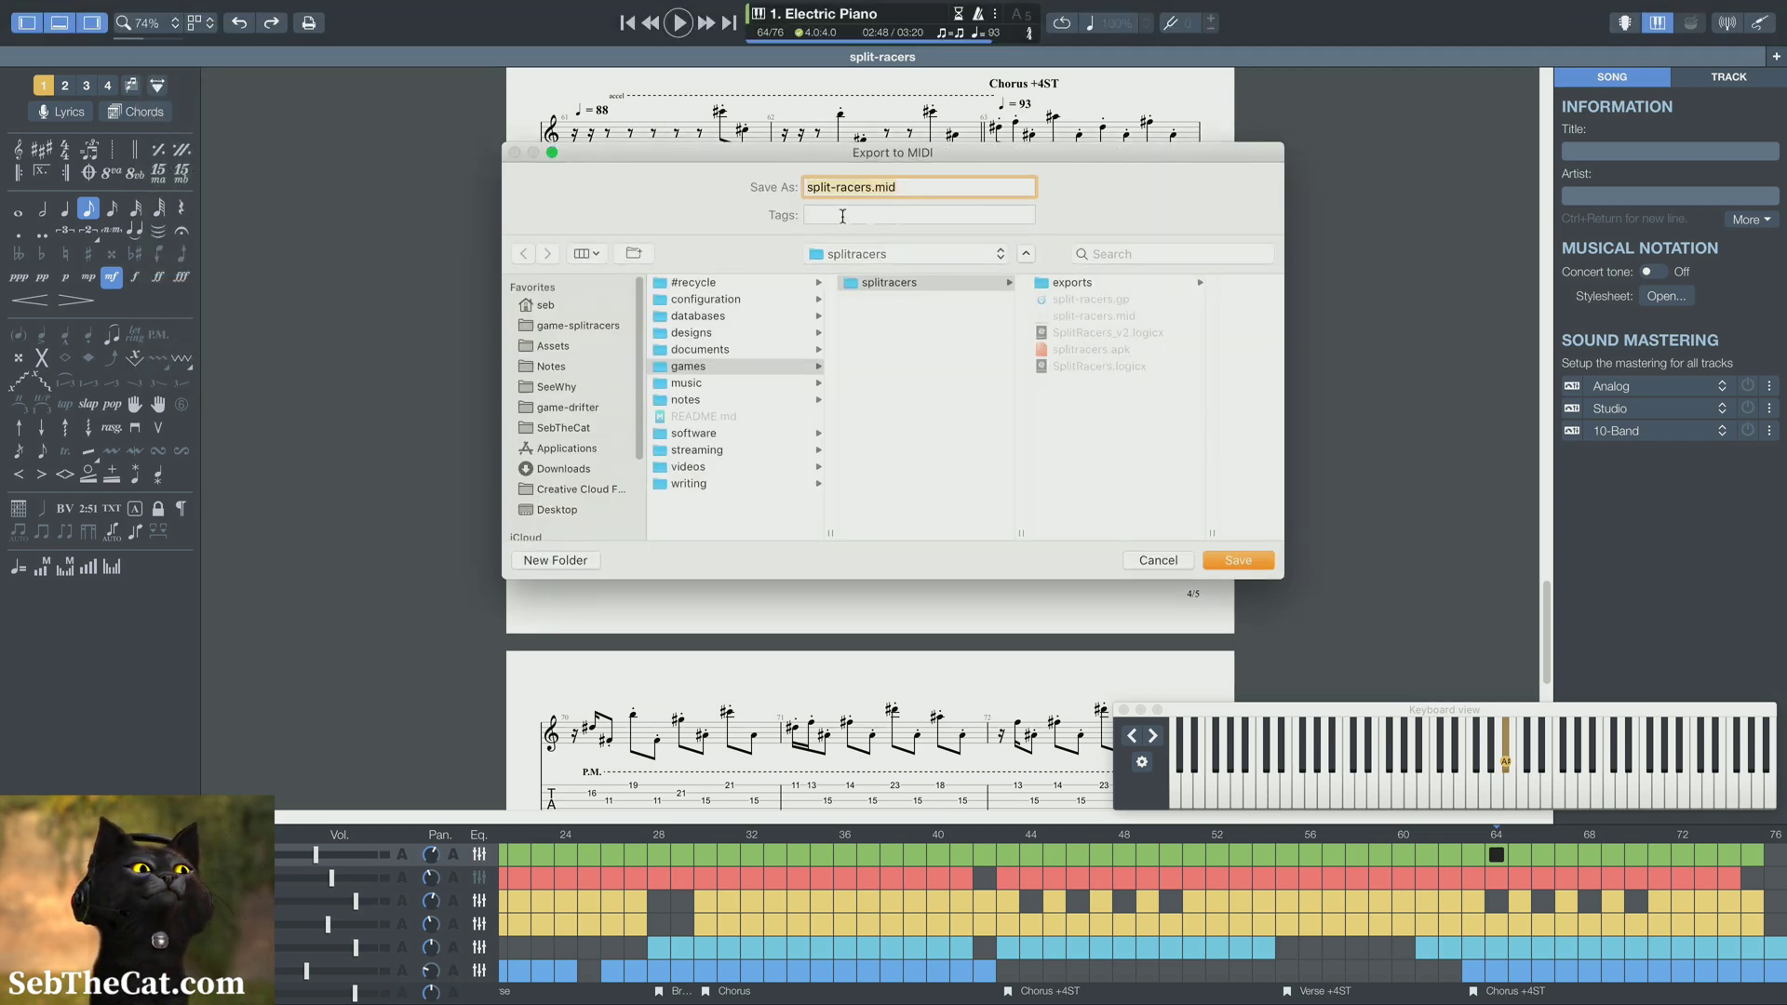
pyautogui.click(1086, 287)
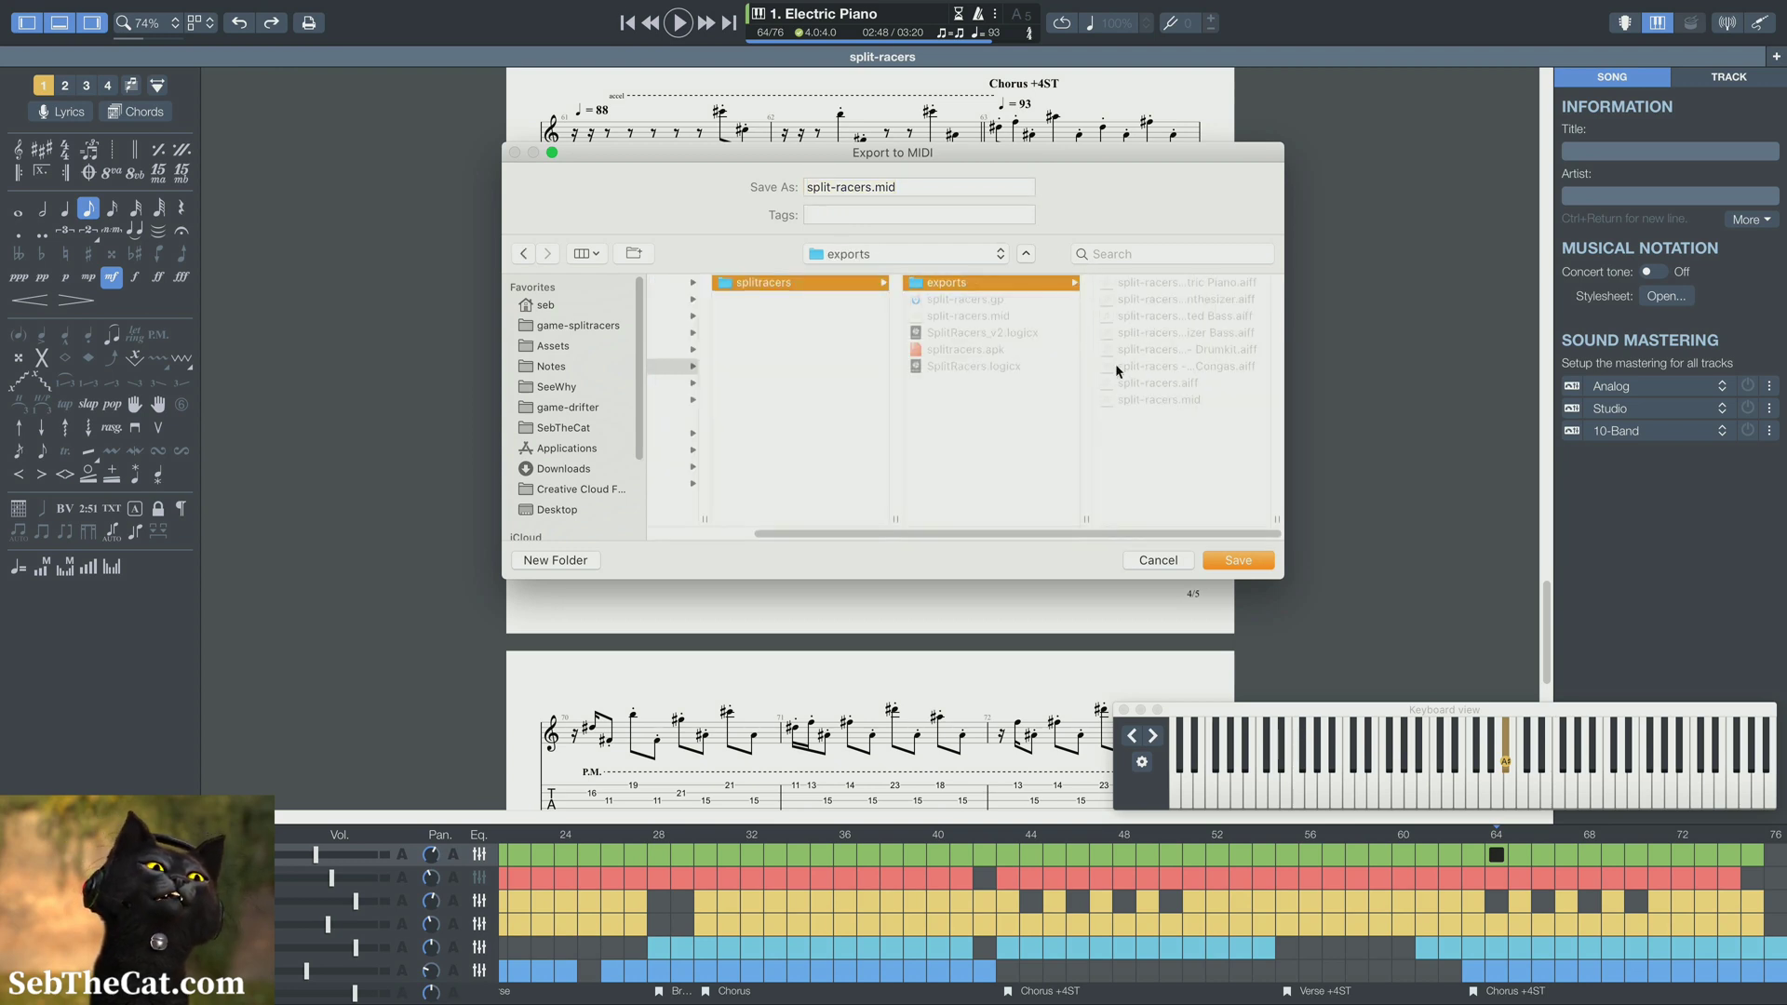
pyautogui.click(1255, 560)
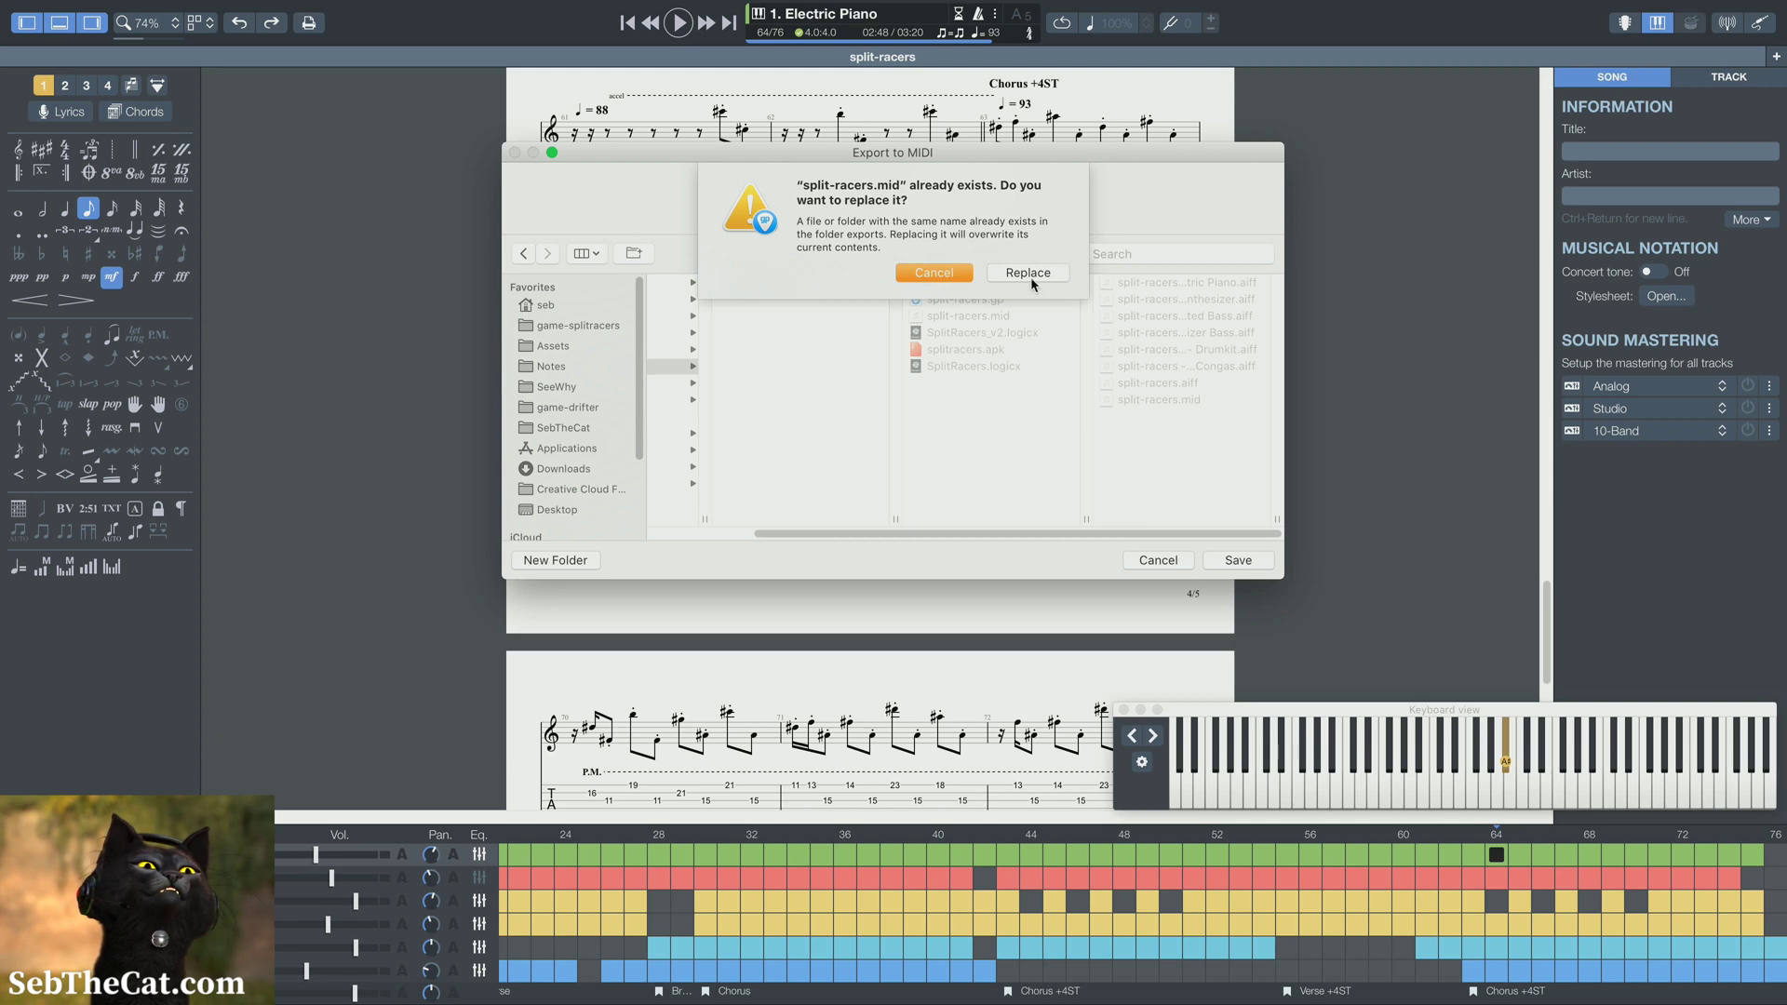
pyautogui.click(1030, 279)
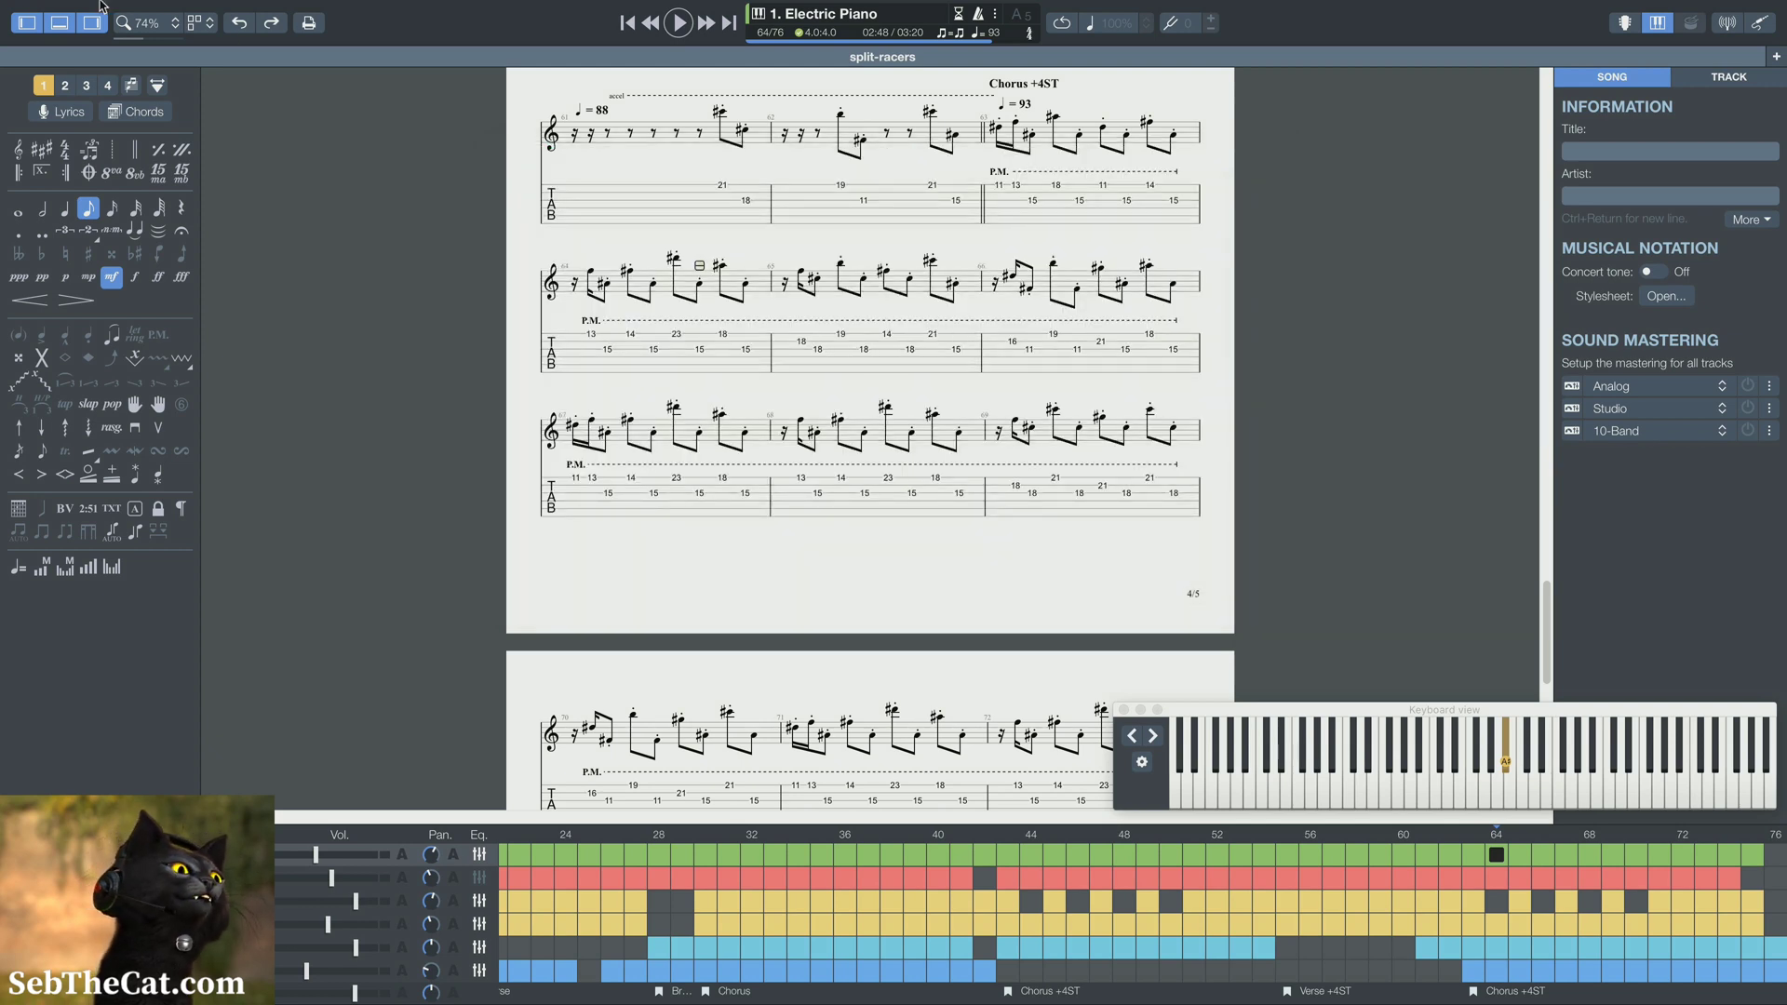
# Set up an AIFF audio export with normalization at -1 dB RMS and a separate file for each track
pyautogui.moveTo(100, 5)
pyautogui.click(153, 10)
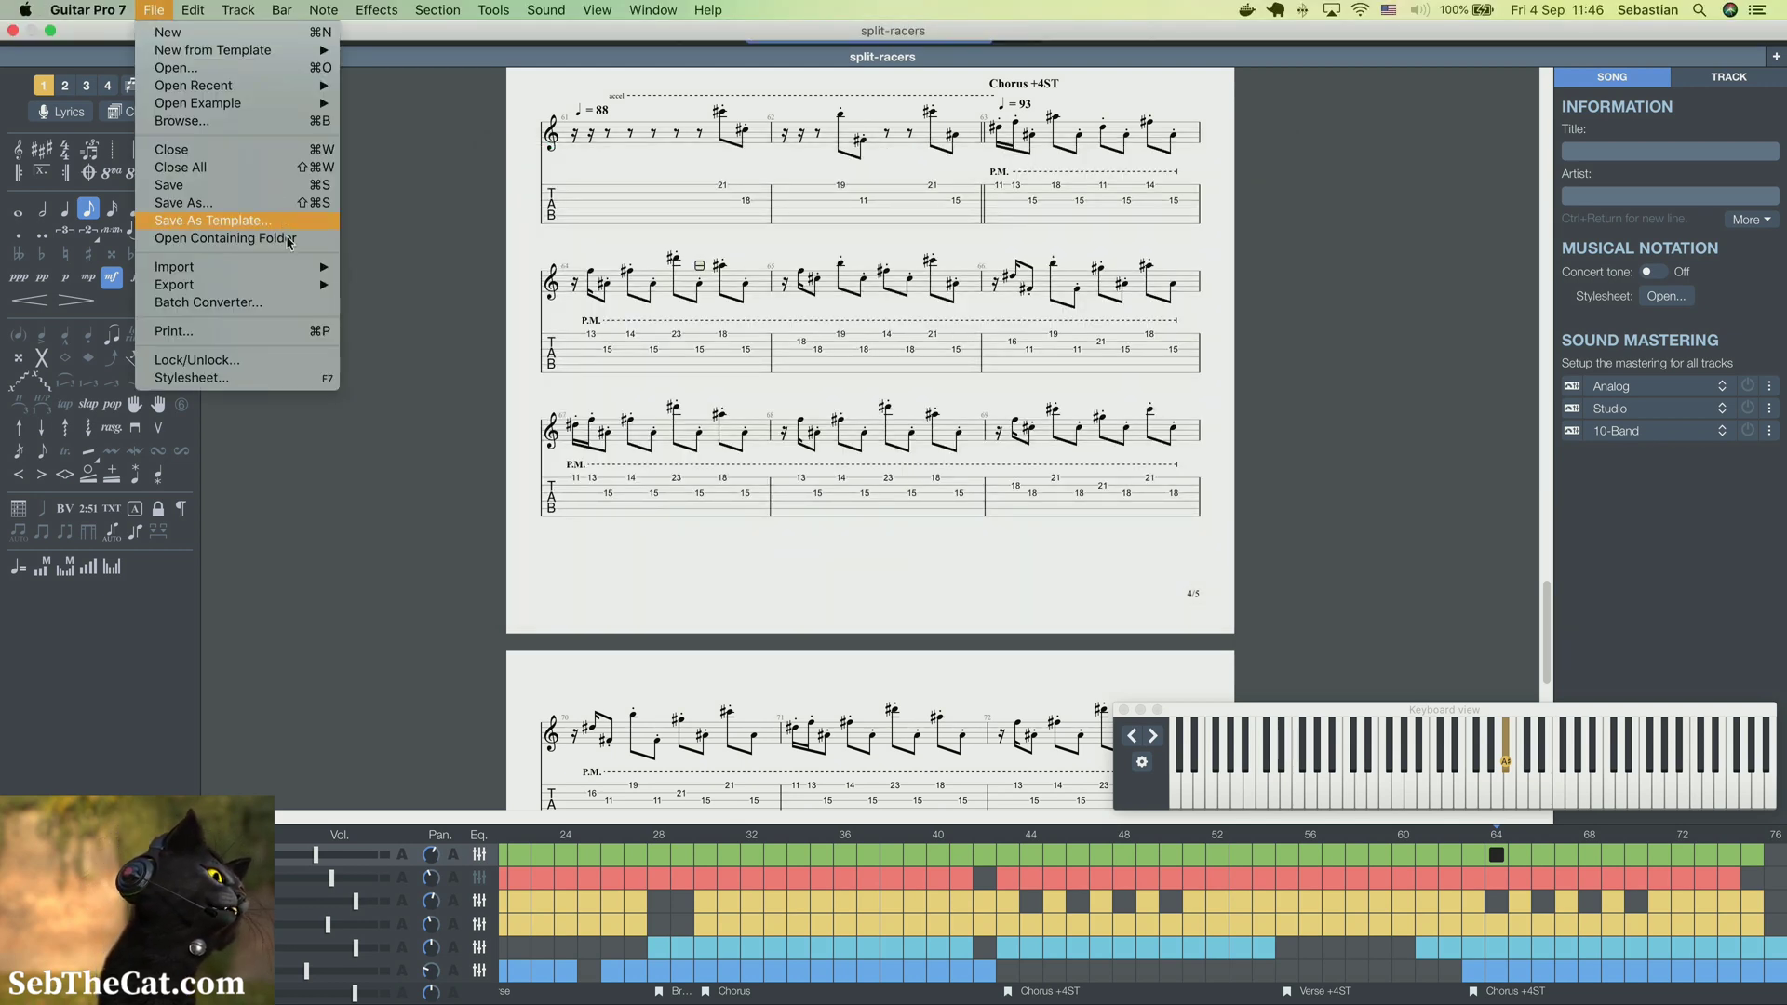
pyautogui.moveTo(298, 285)
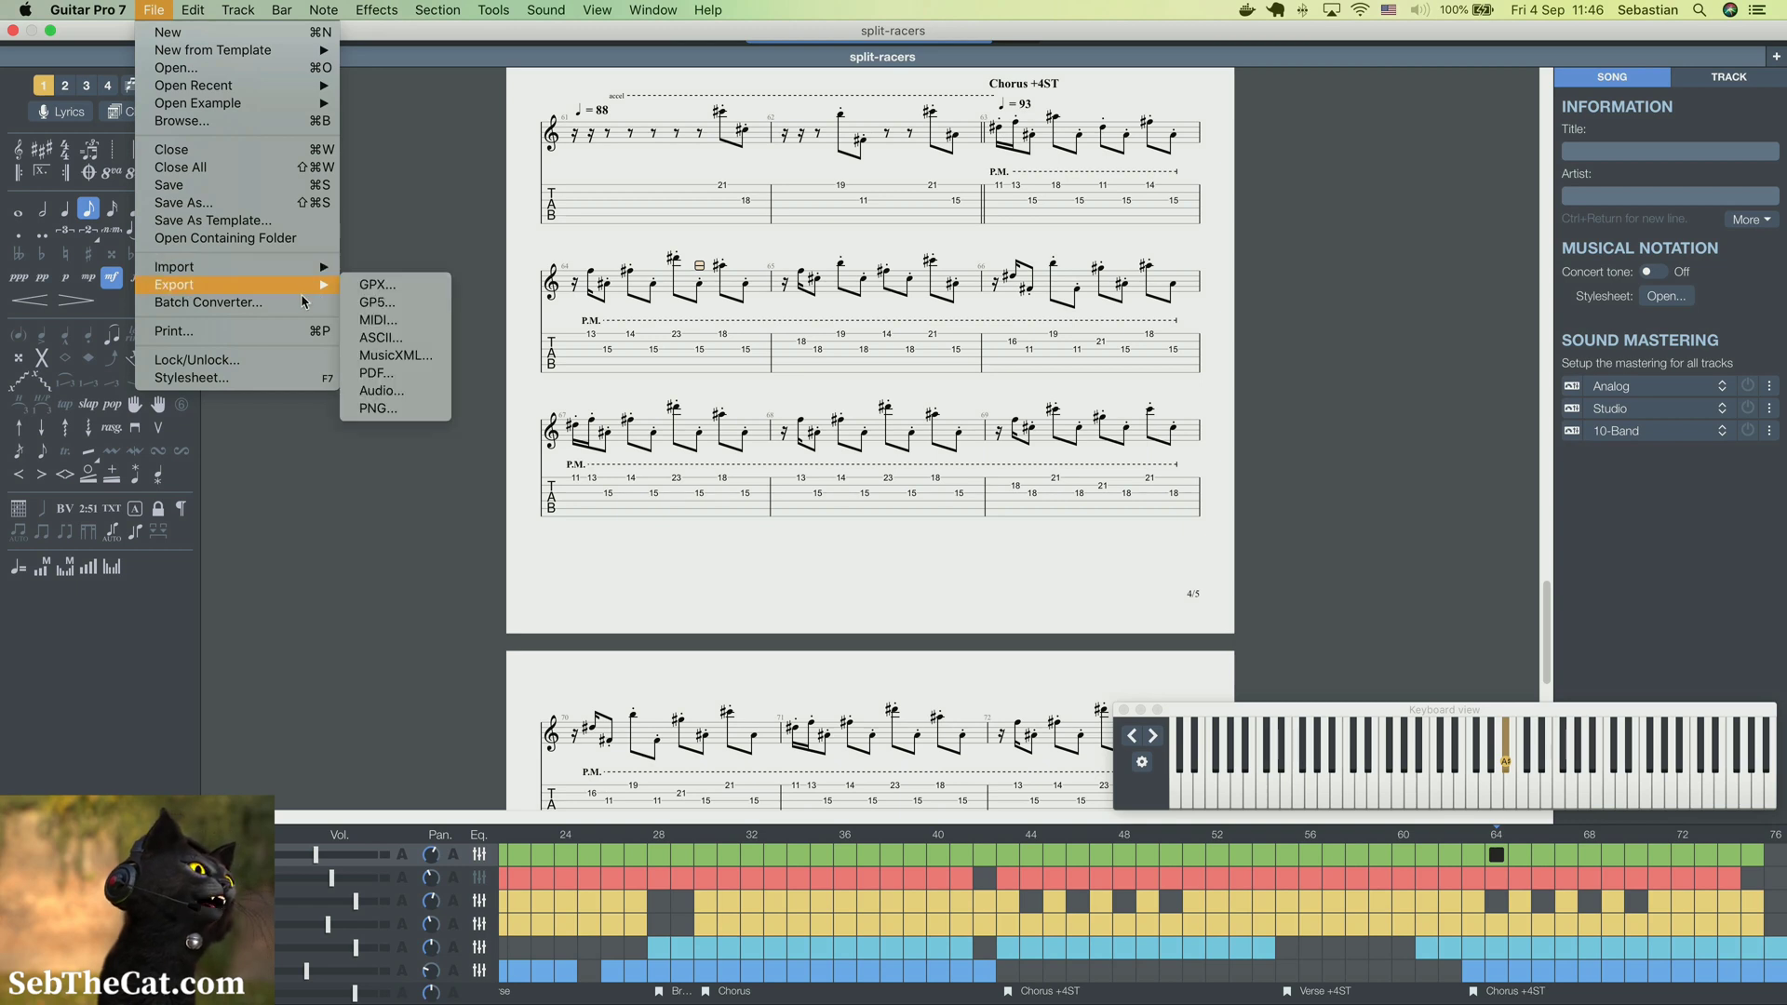
pyautogui.click(384, 390)
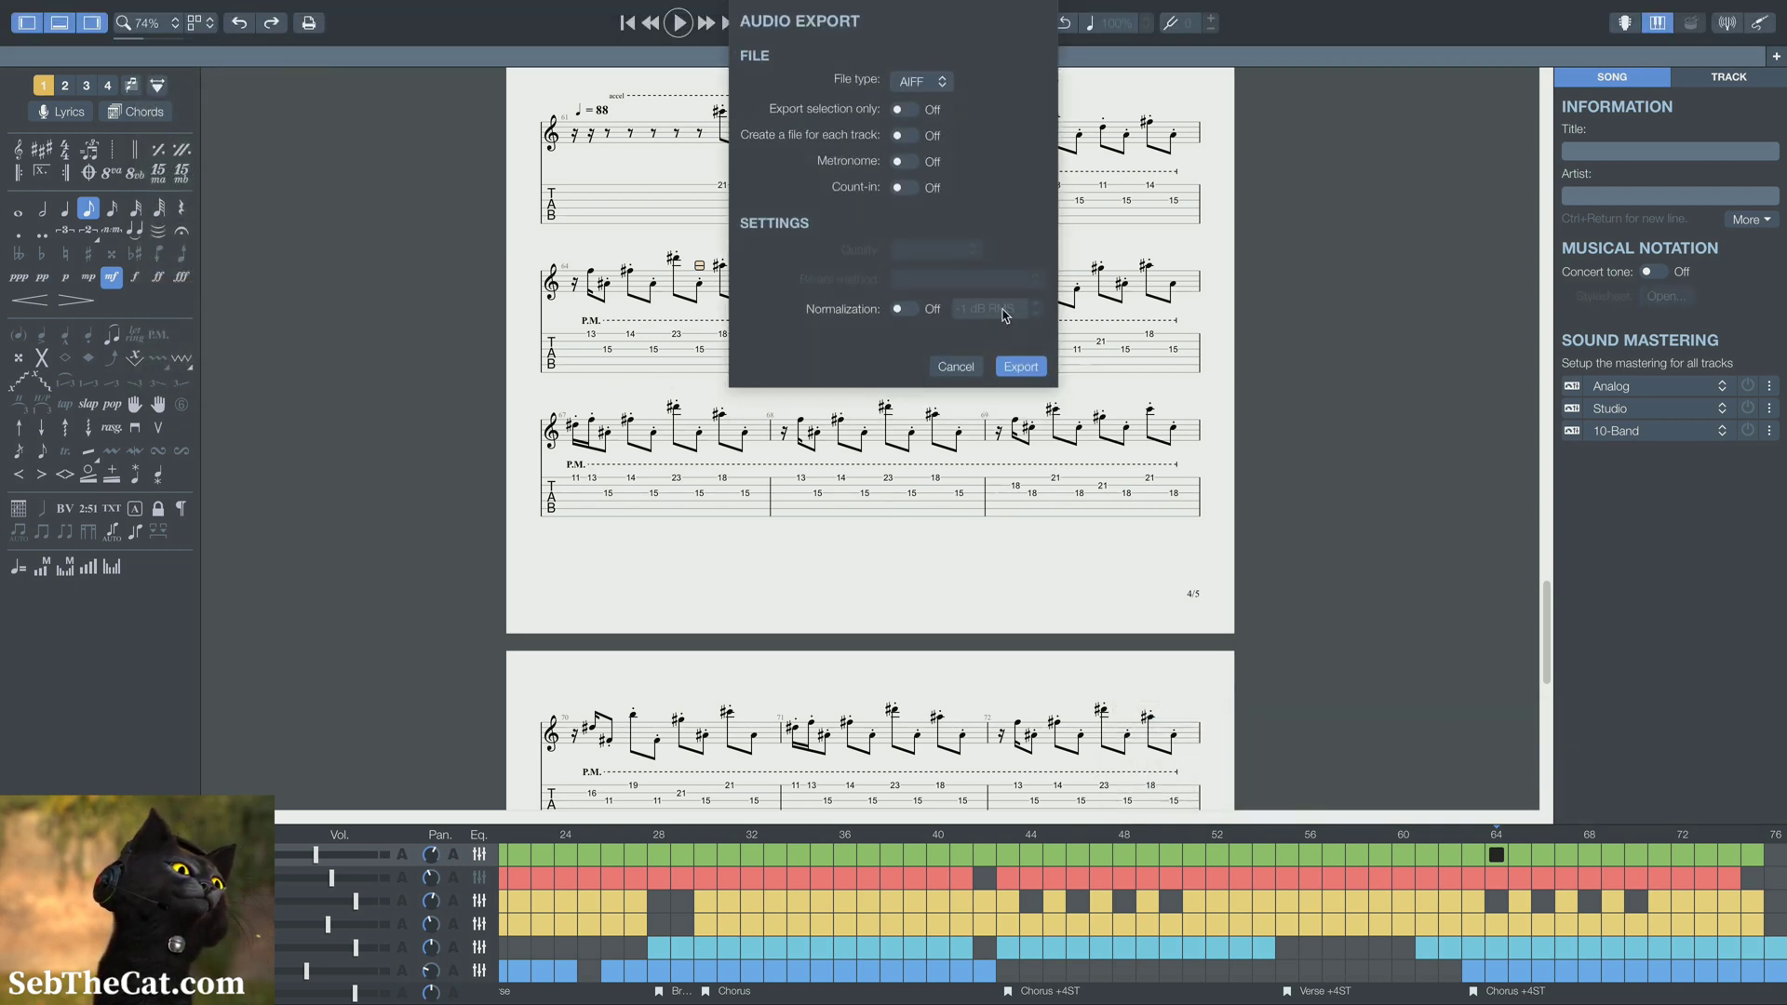
pyautogui.click(904, 309)
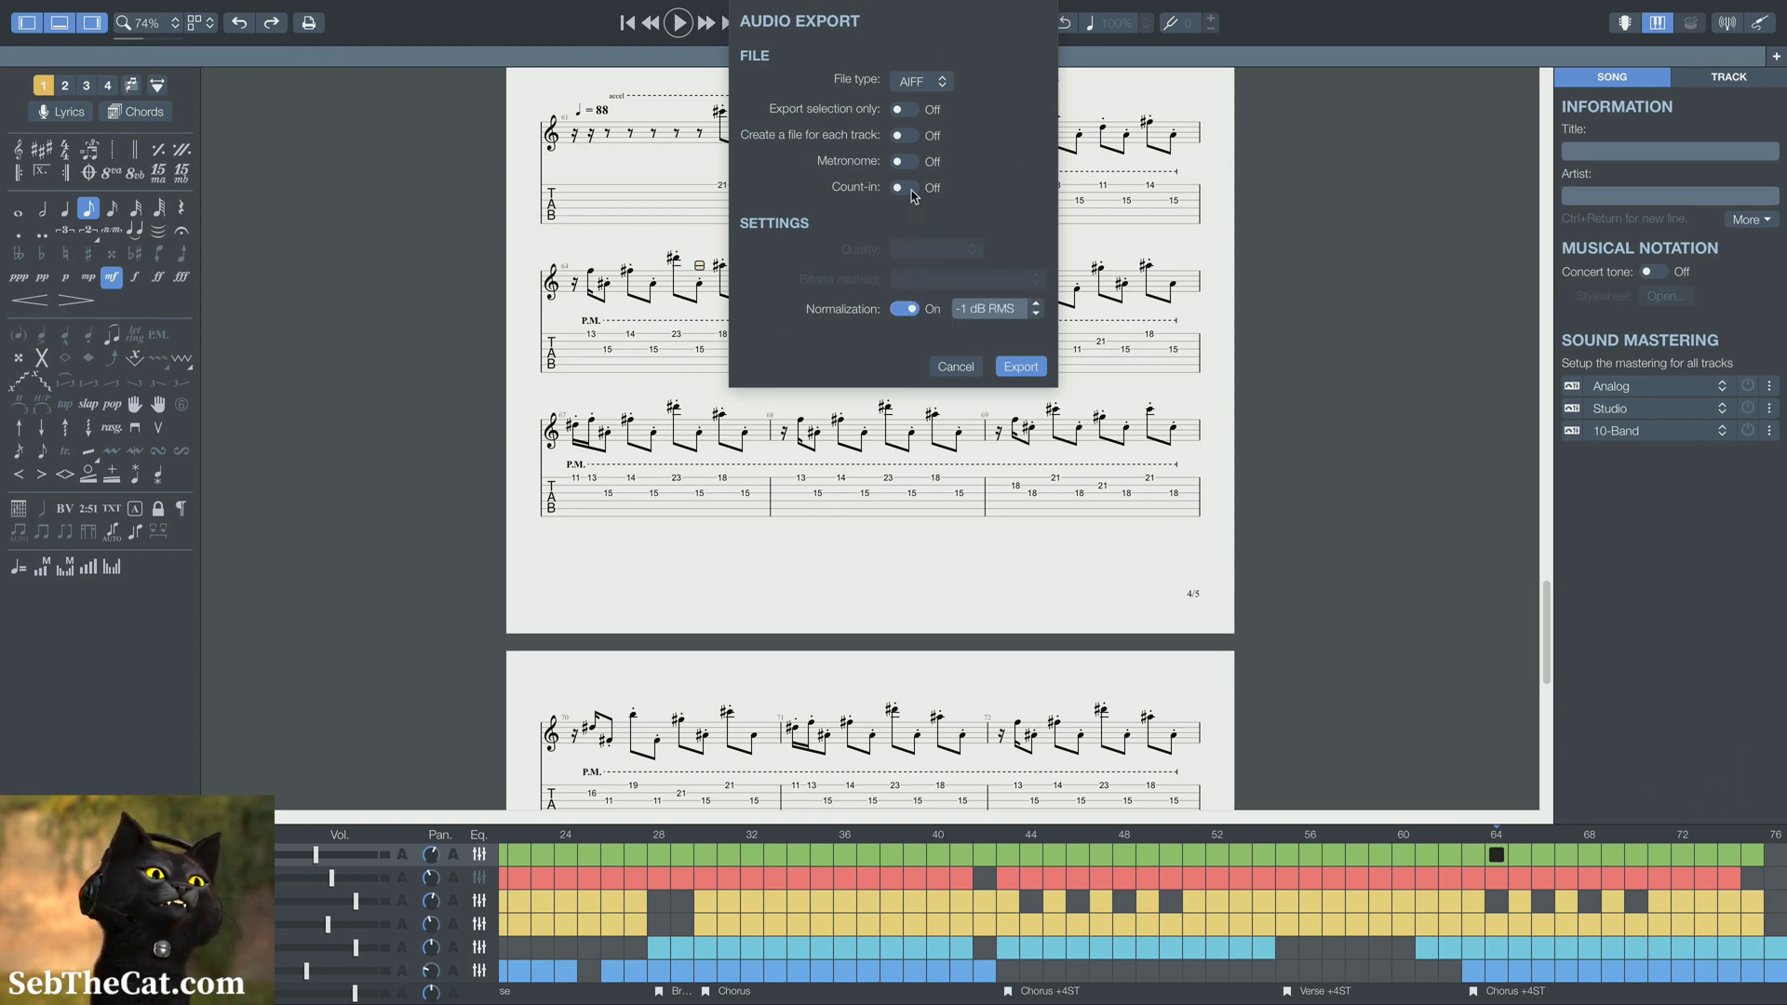
pyautogui.click(905, 136)
# Export the AIFF tracks as split-racers.aiff to the exports folder, overwriting the existing files
pyautogui.click(1020, 365)
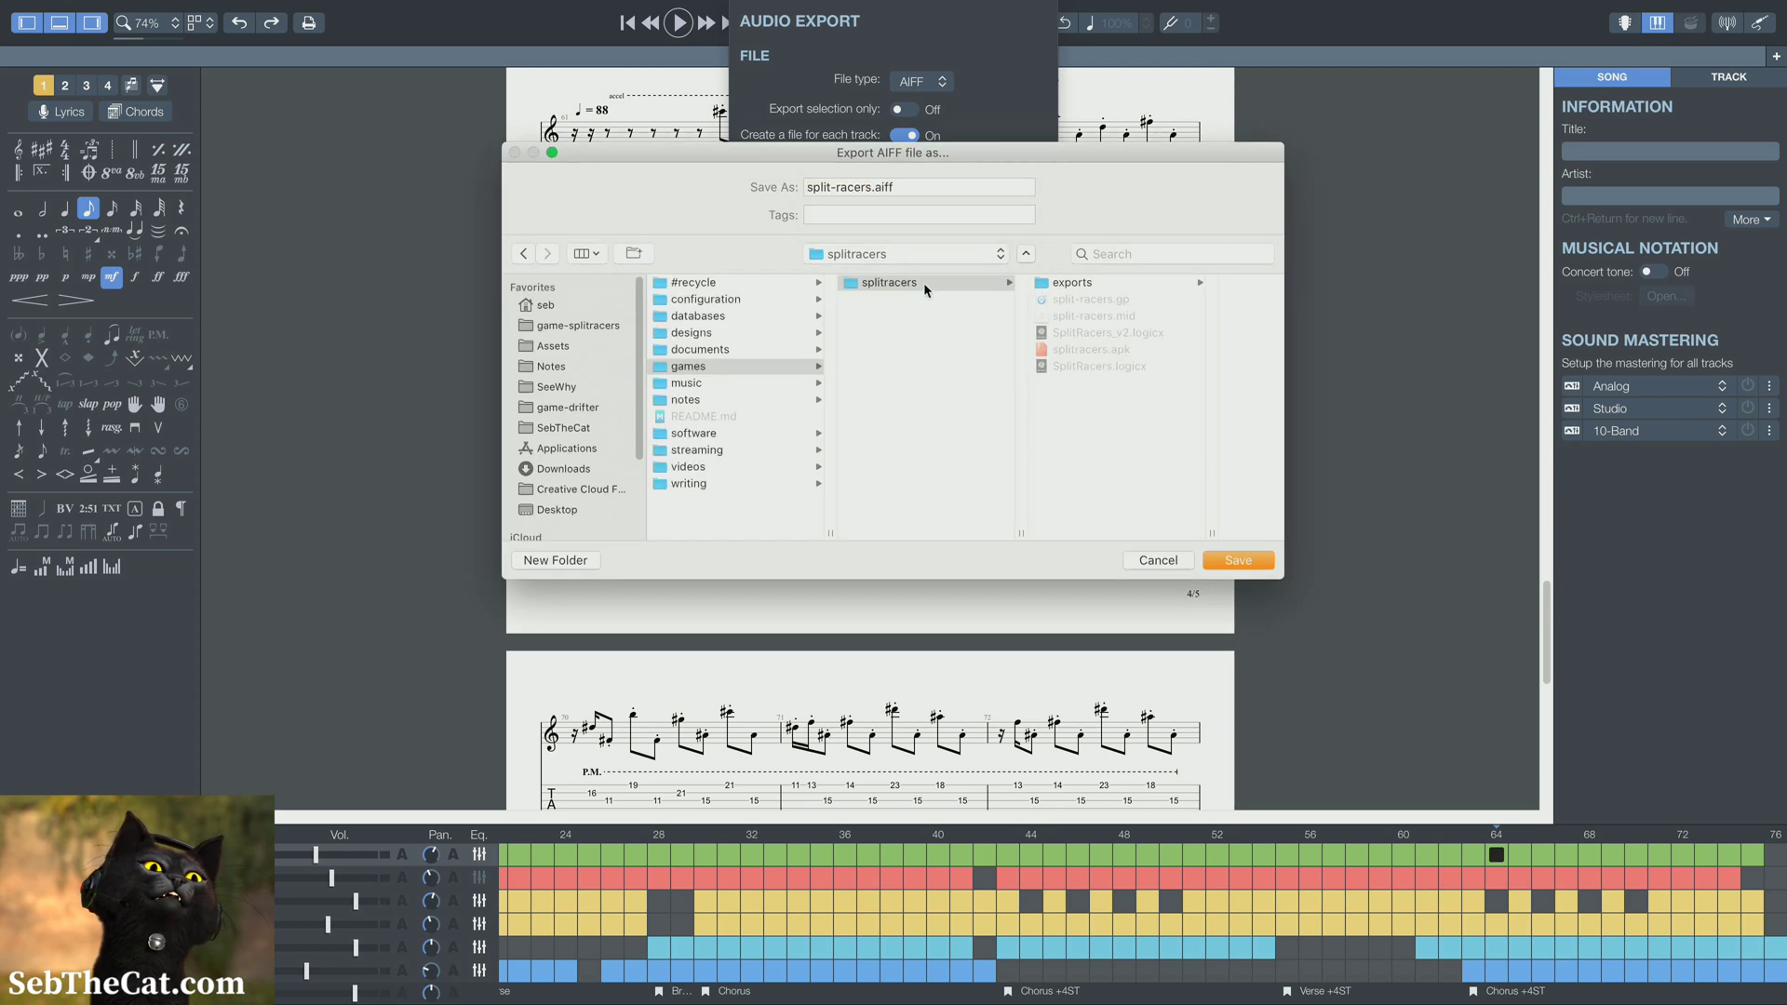
pyautogui.click(1123, 286)
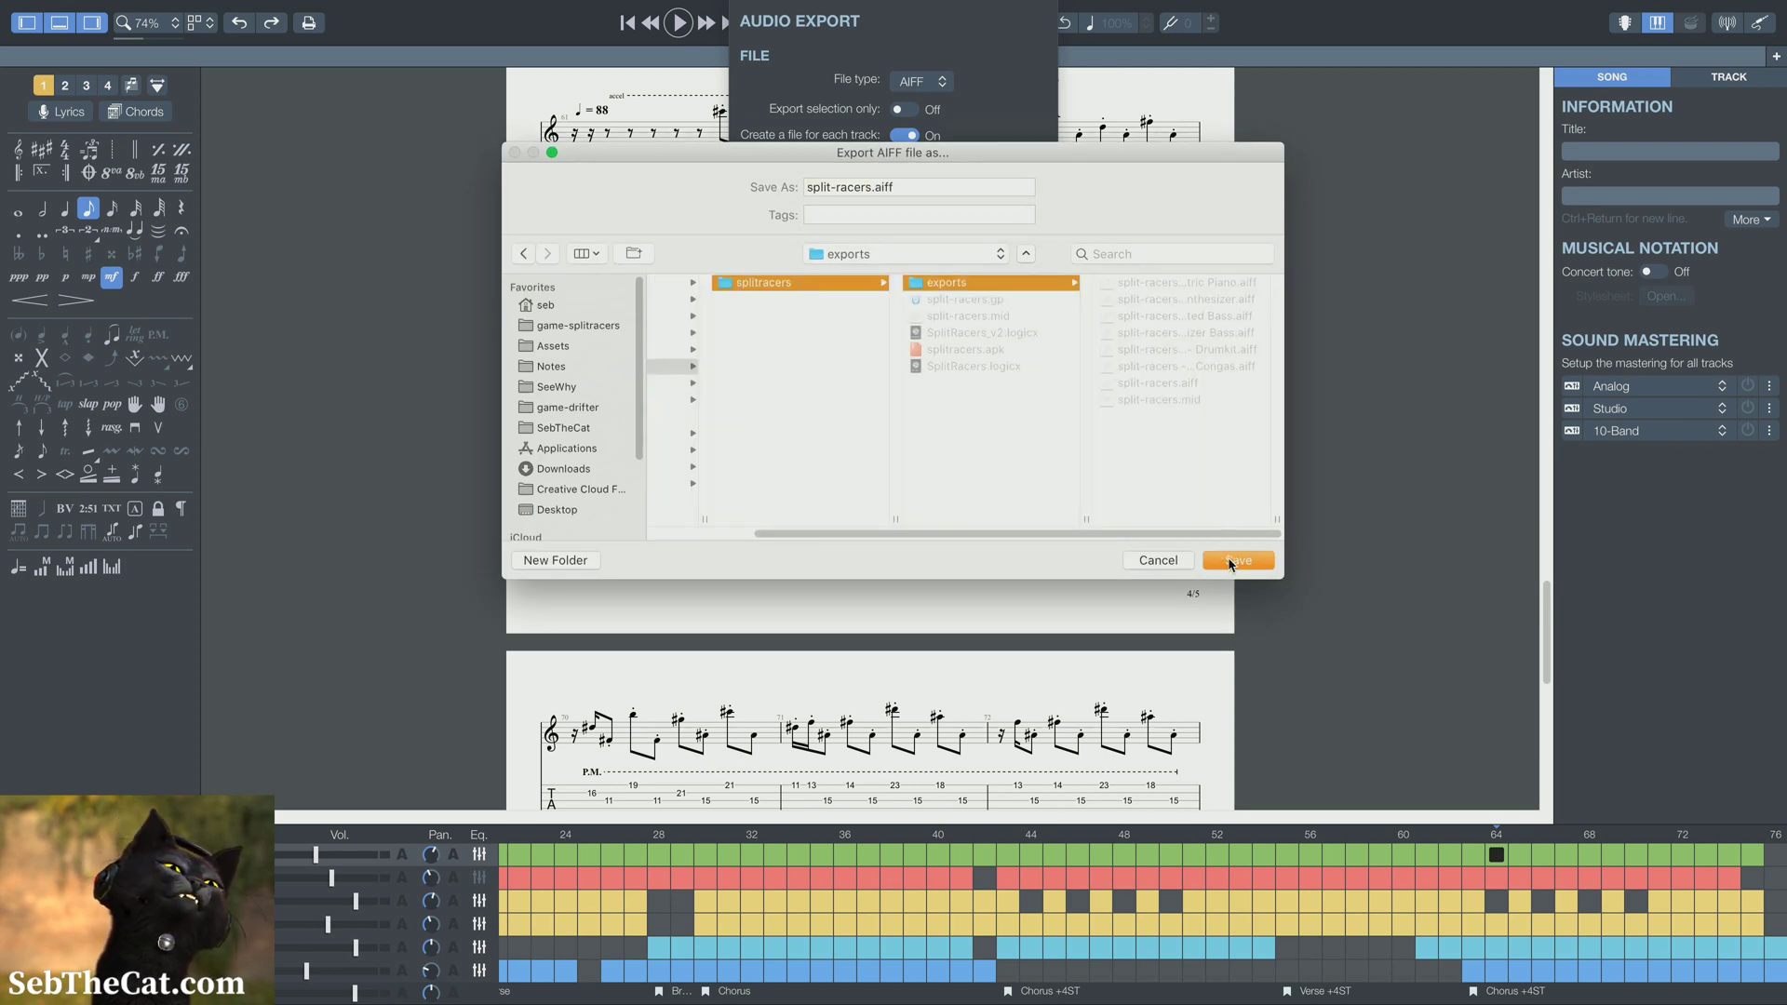
pyautogui.click(1231, 560)
pyautogui.click(1028, 272)
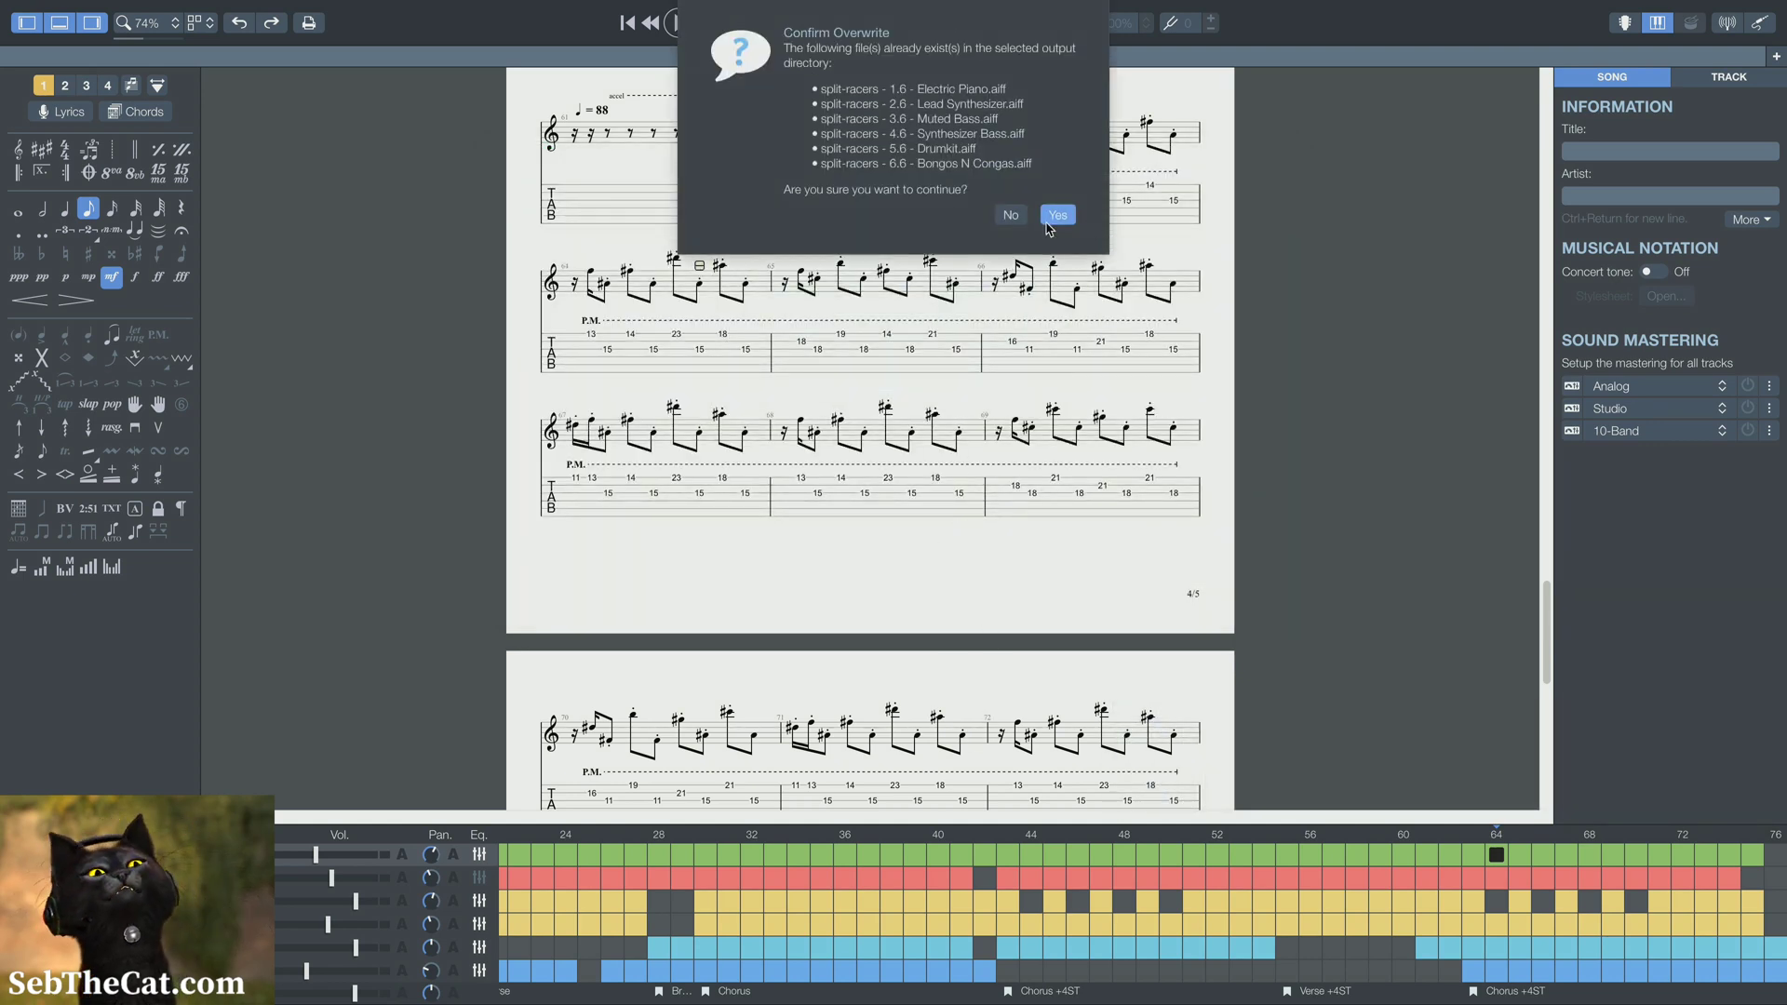
pyautogui.click(1058, 218)
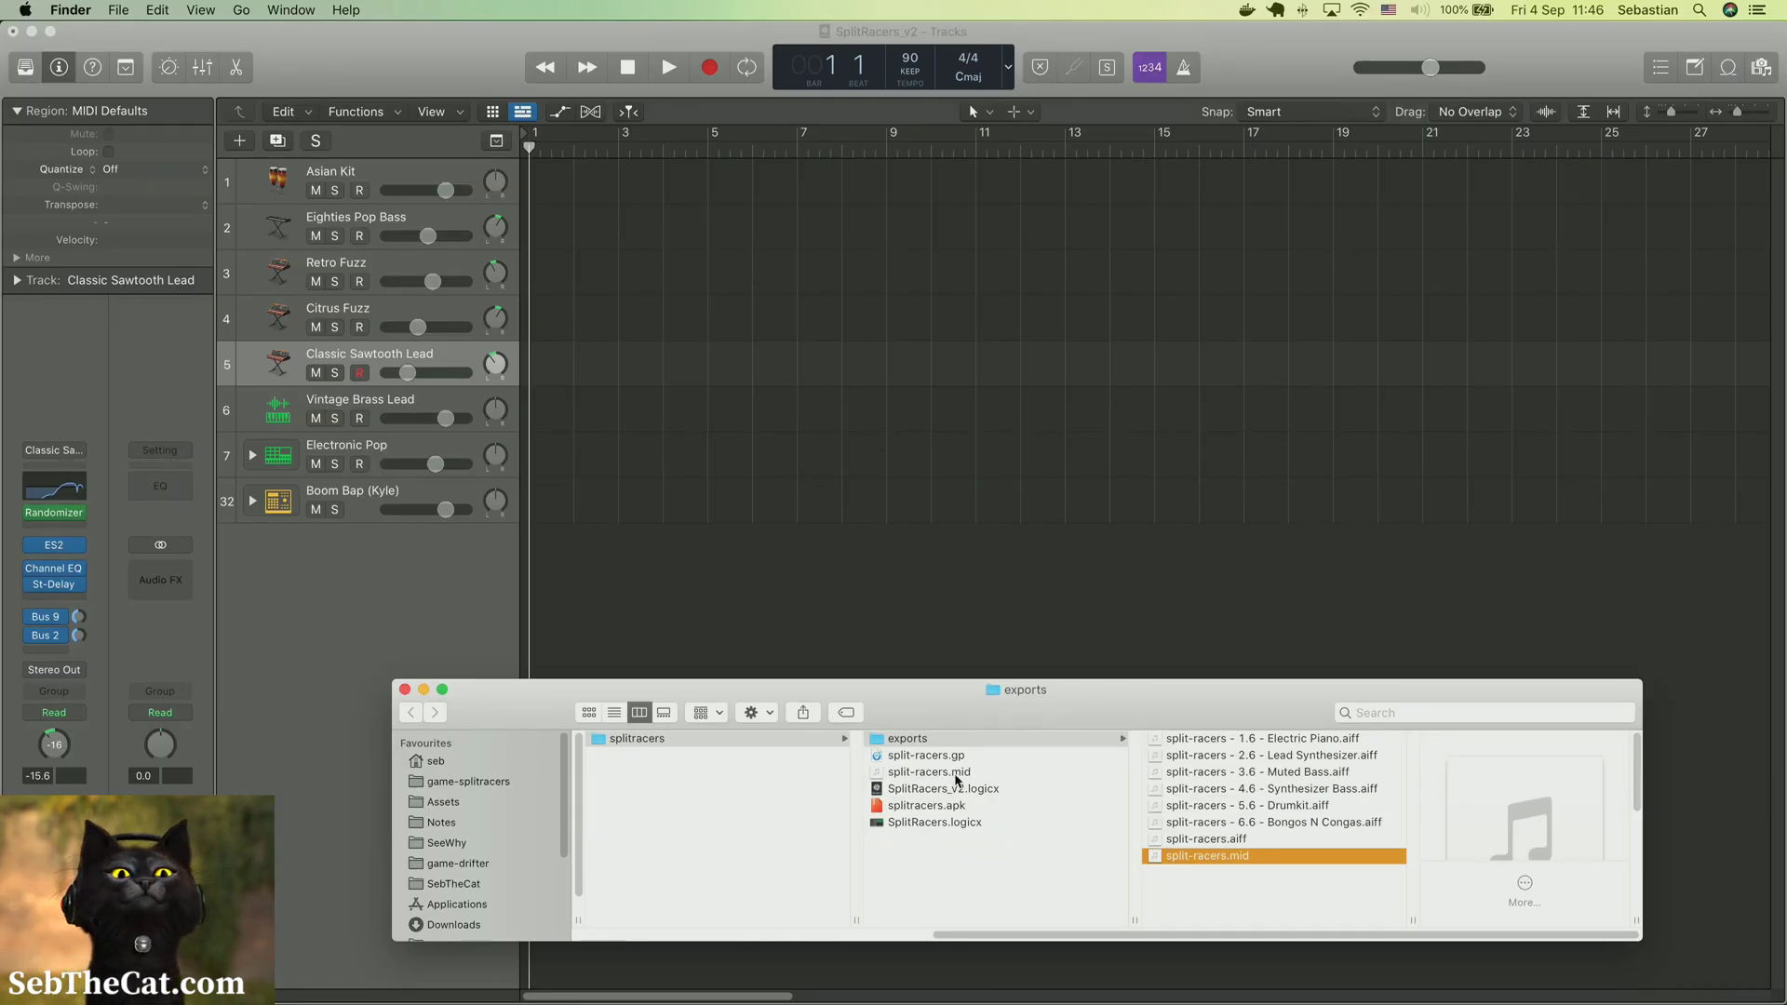
# In Finder, permanently delete the stray split-racers.mid from the splitracers folder
pyautogui.click(956, 774)
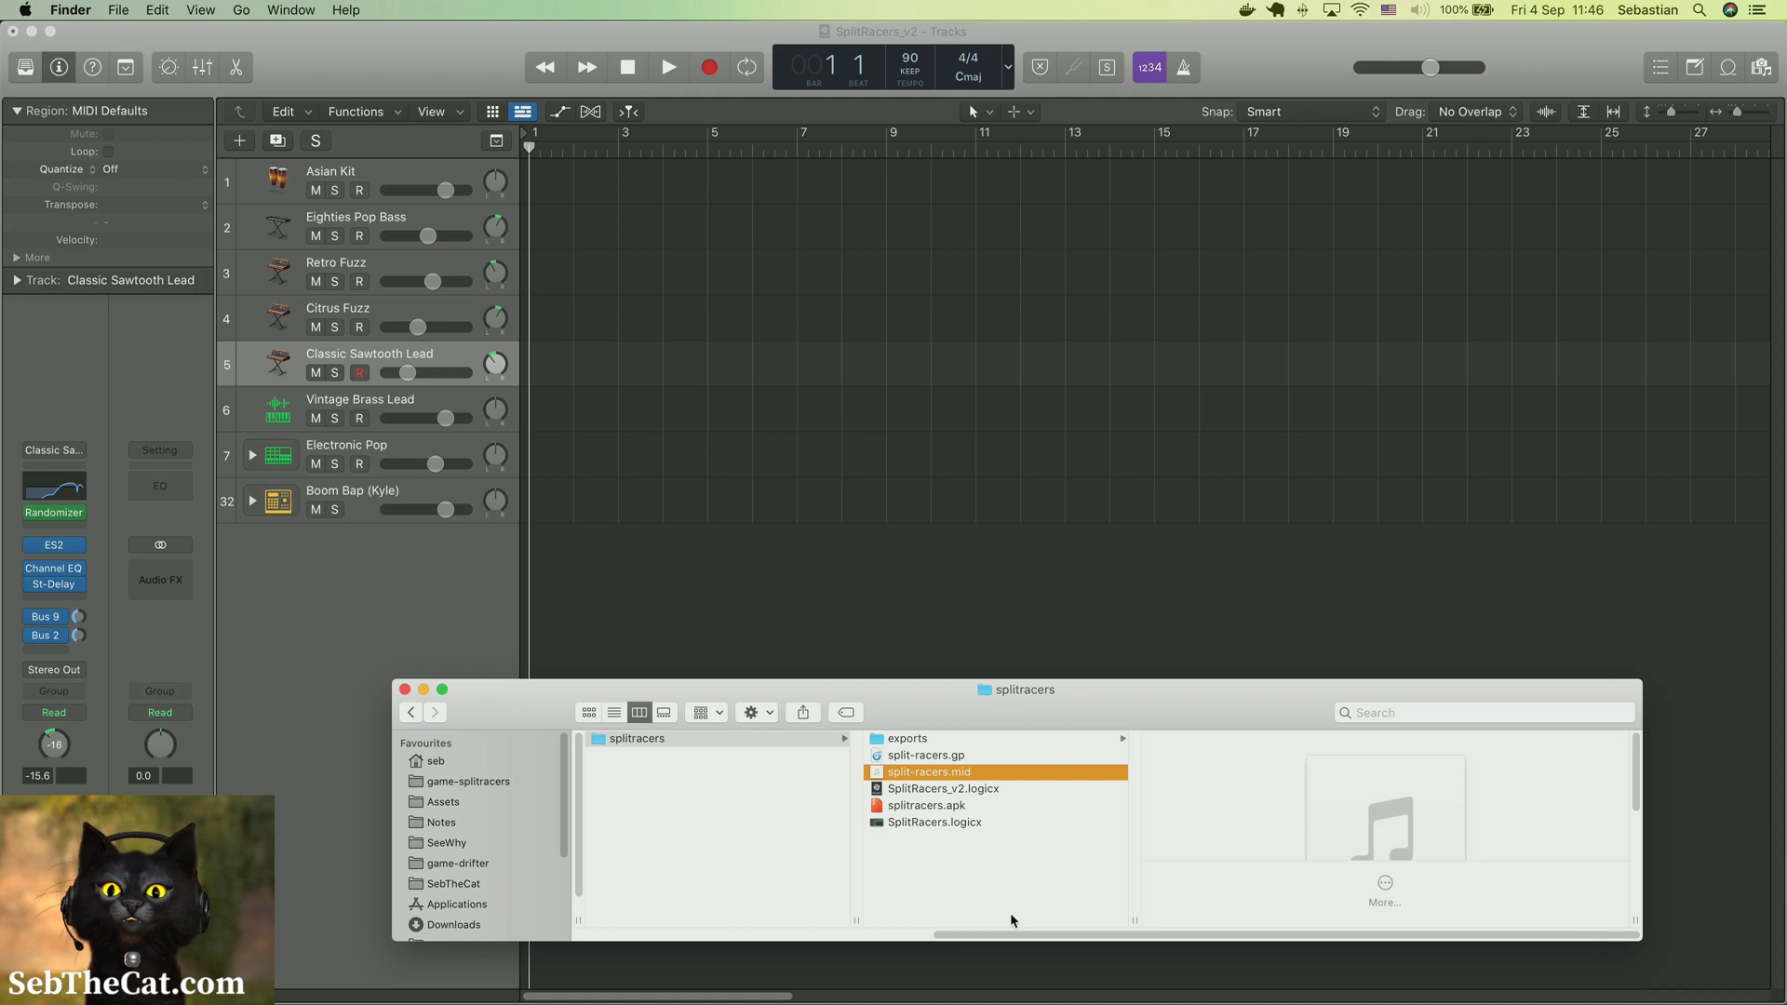
pyautogui.press('super+alt+BackSpace')
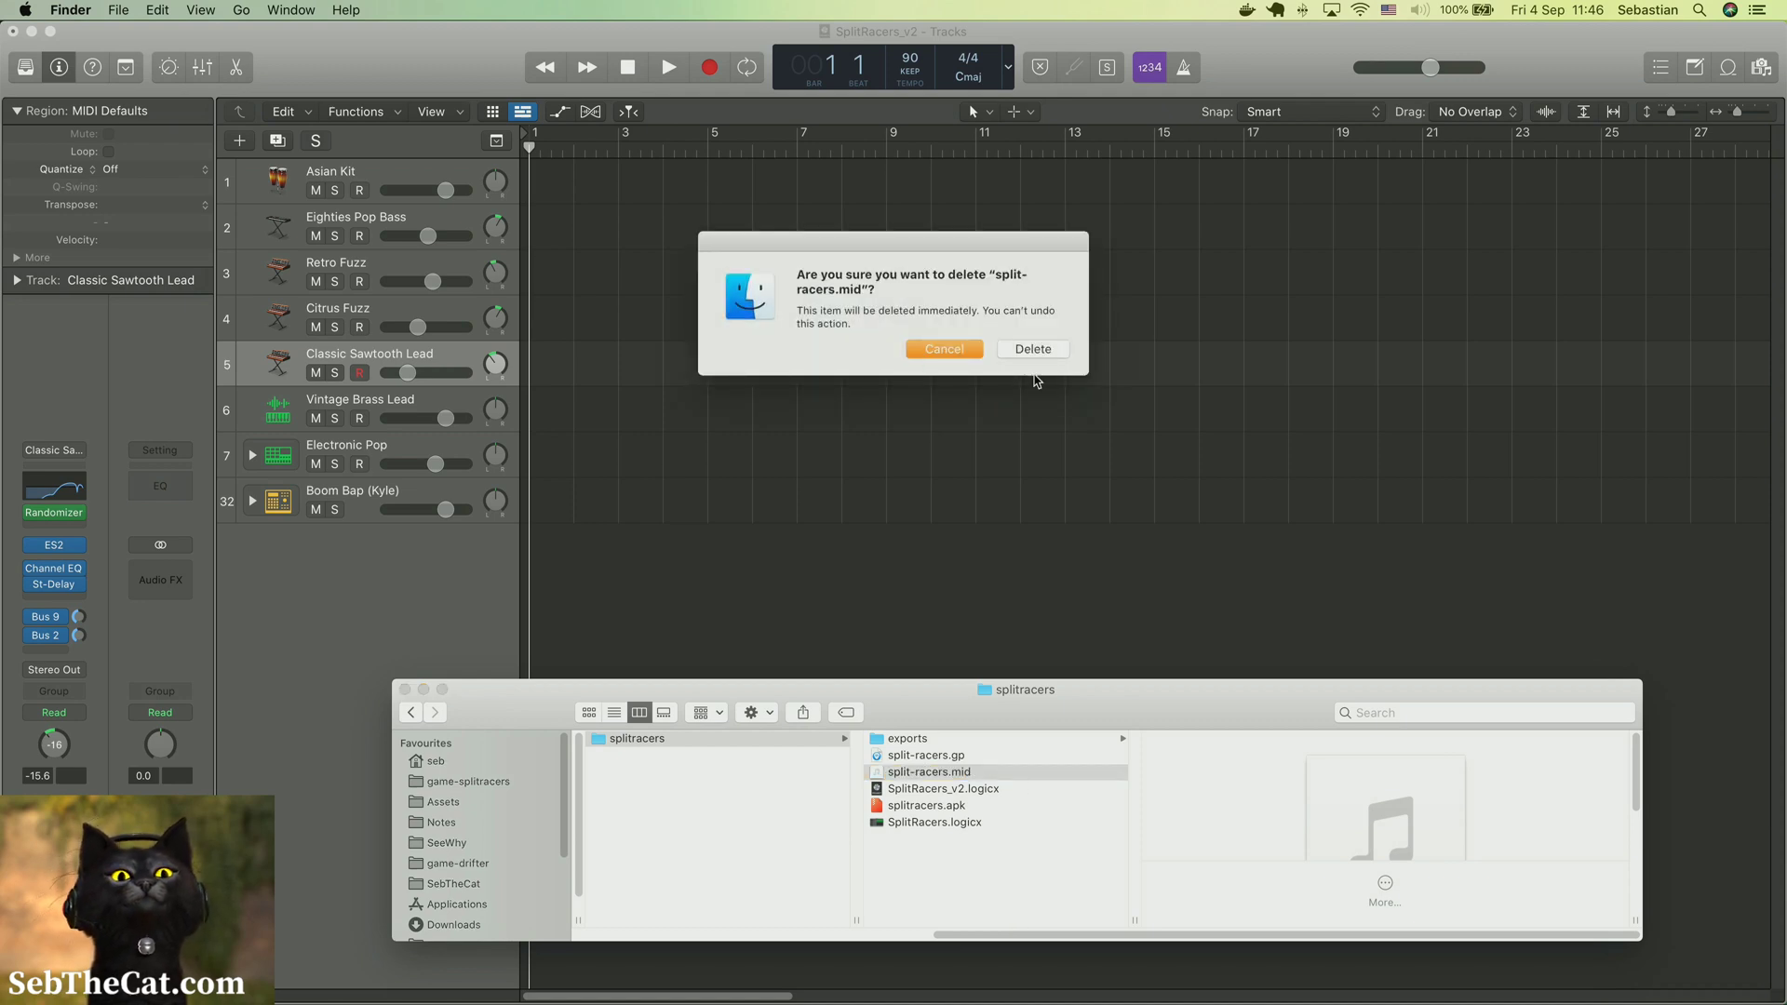
pyautogui.click(1033, 350)
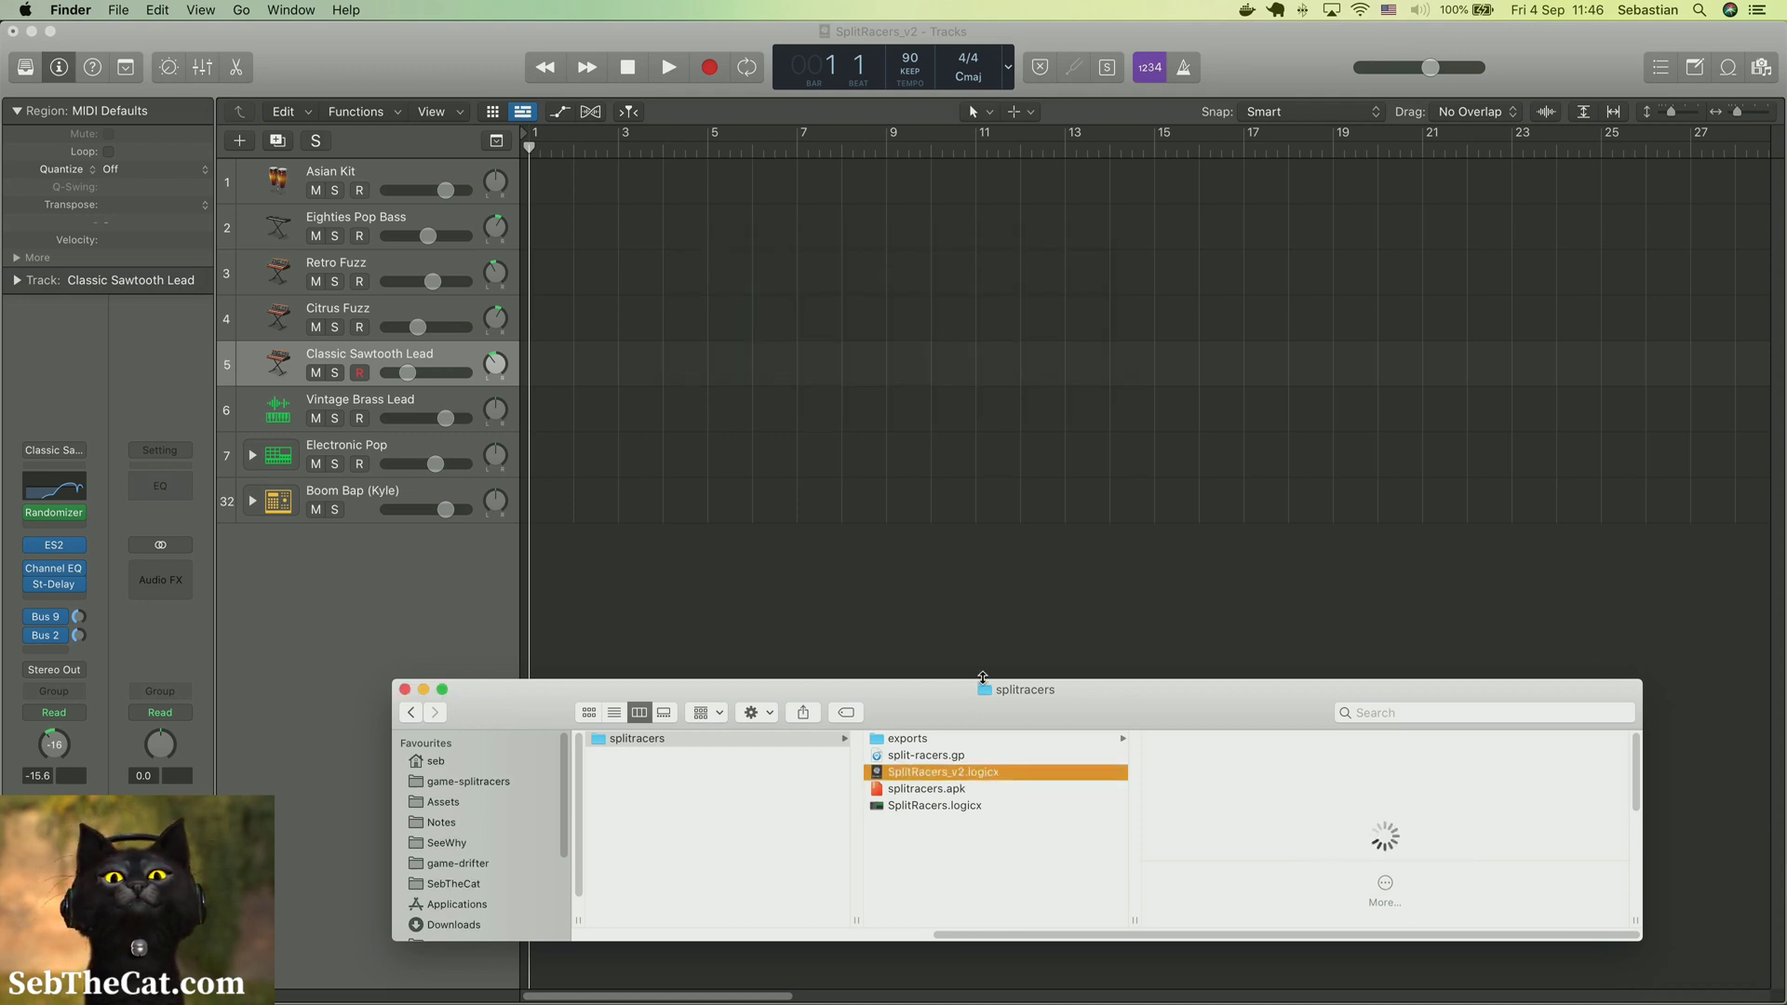
# Import split-racers.mid from the exports folder into the SplitRacers_v2 Logic project at bar 1, below the existing tracks, including its tempo information
pyautogui.moveTo(981, 669); pyautogui.dragTo(976, 506)
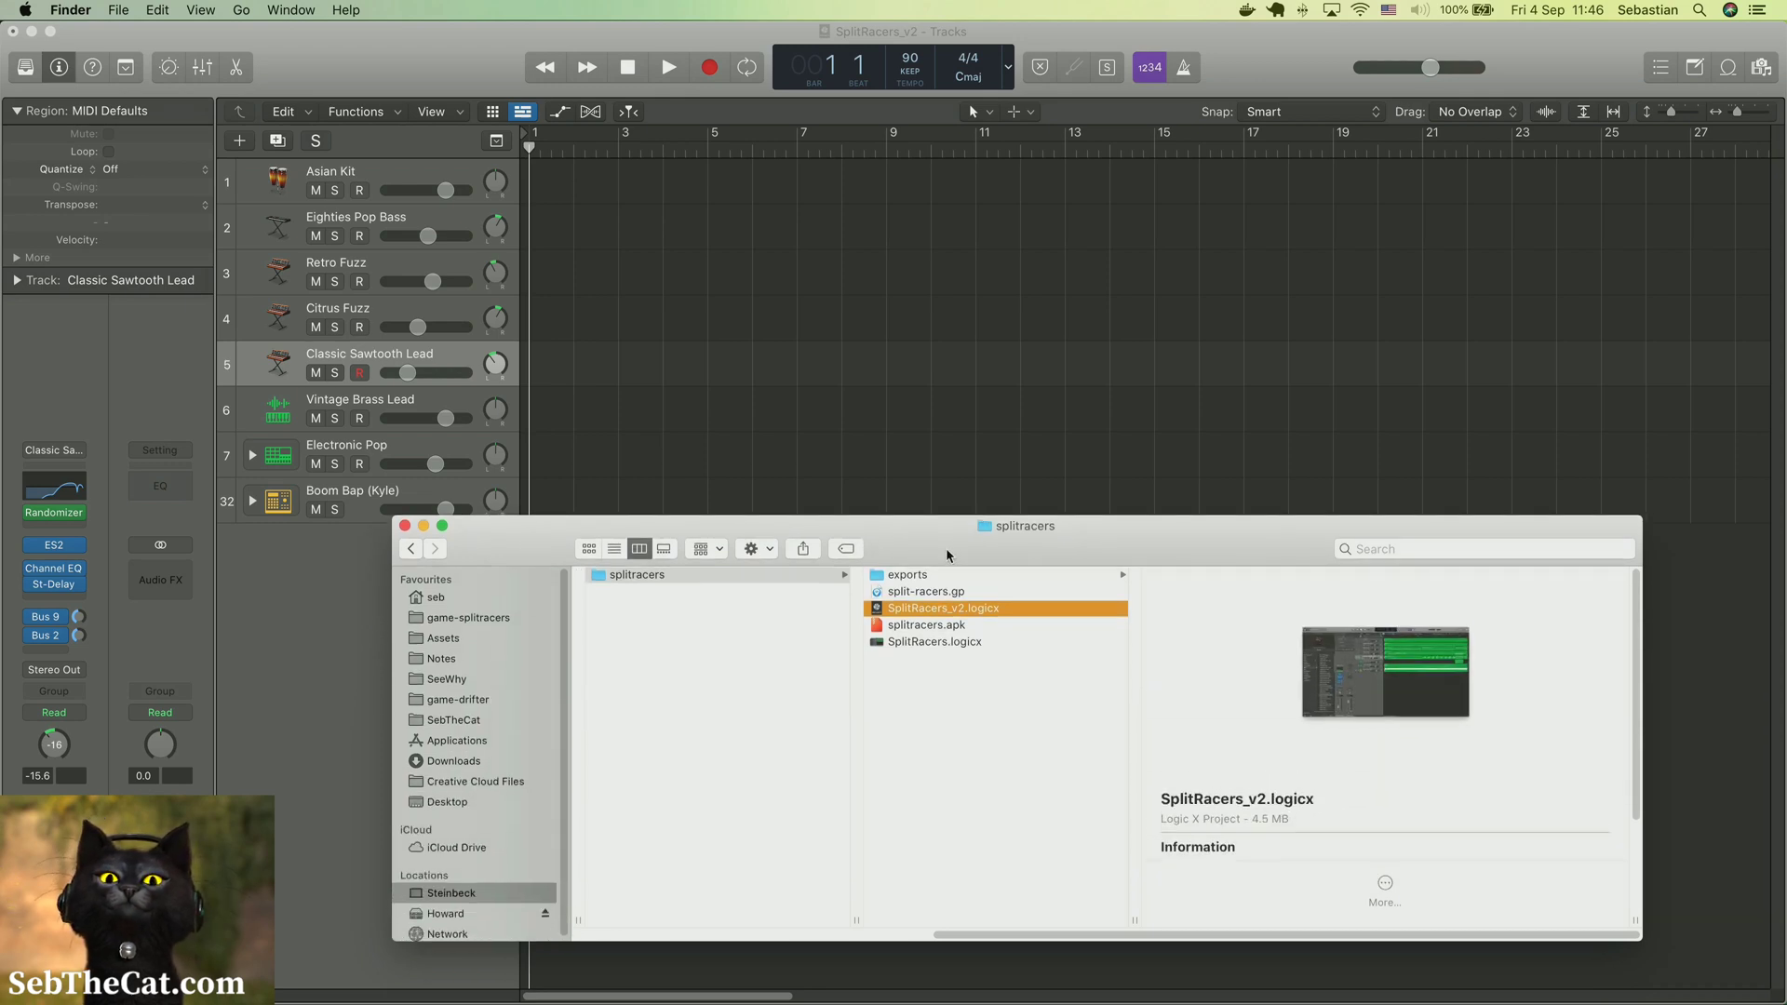
pyautogui.click(942, 576)
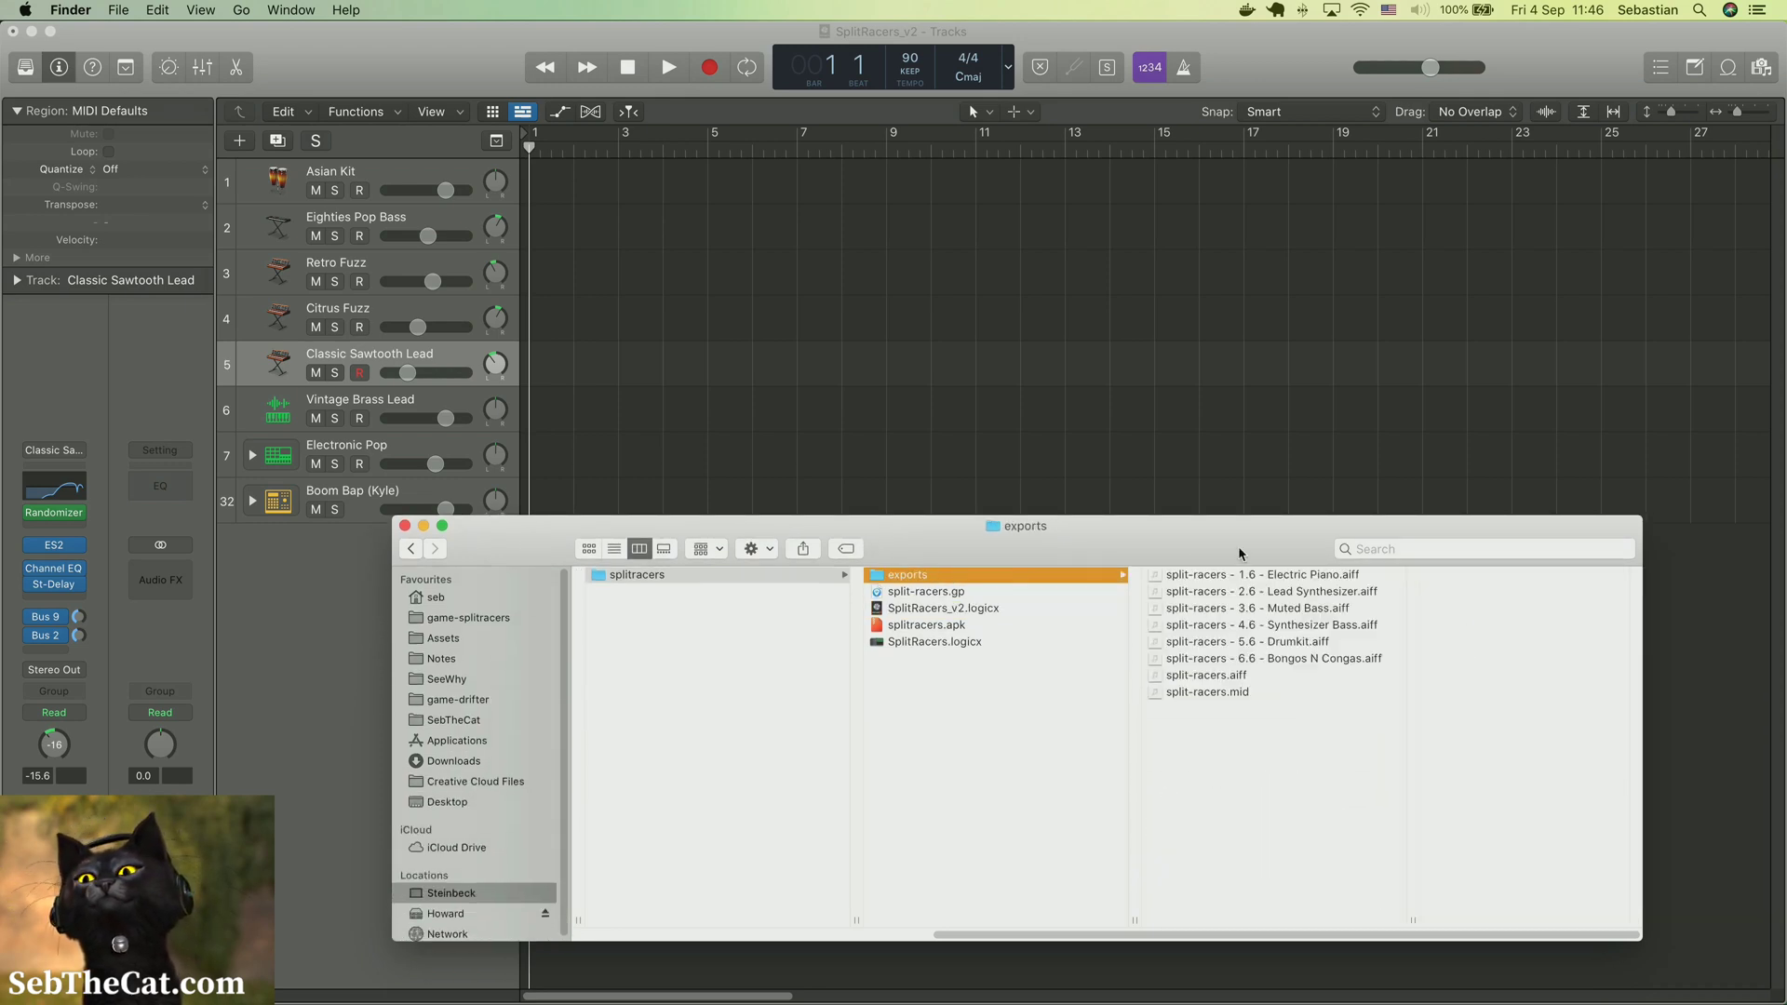
pyautogui.moveTo(1239, 551); pyautogui.dragTo(1210, 576)
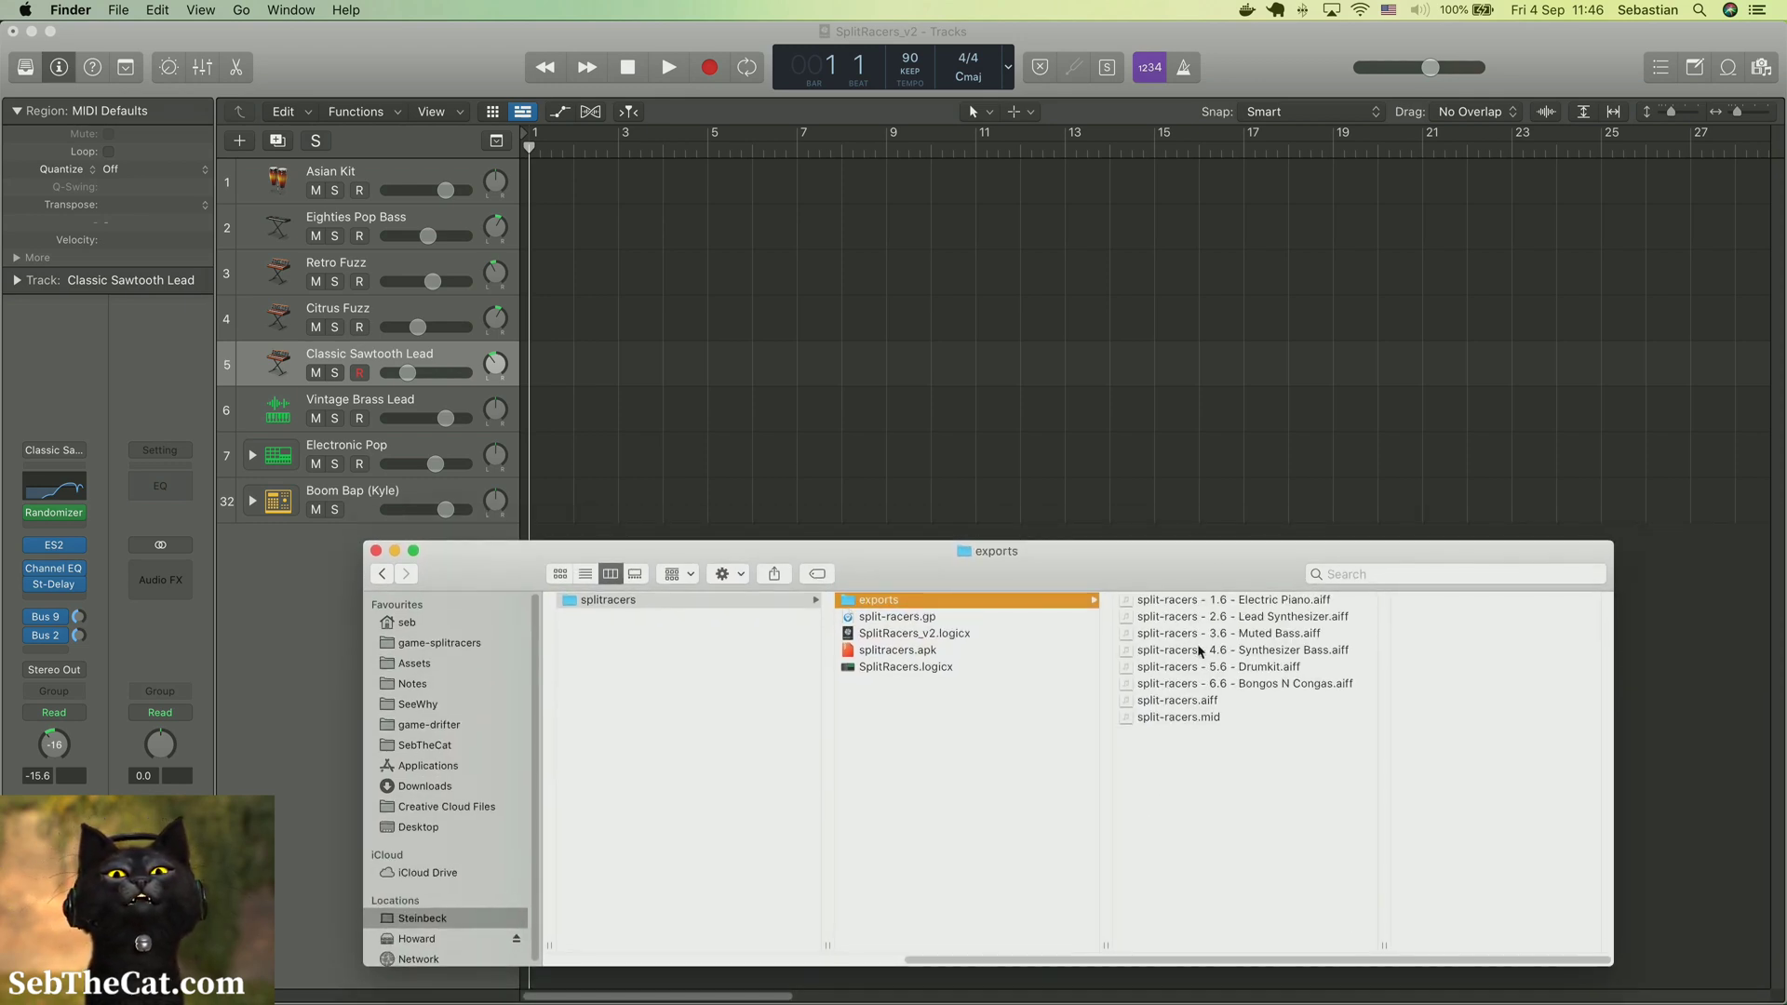
pyautogui.click(1177, 718)
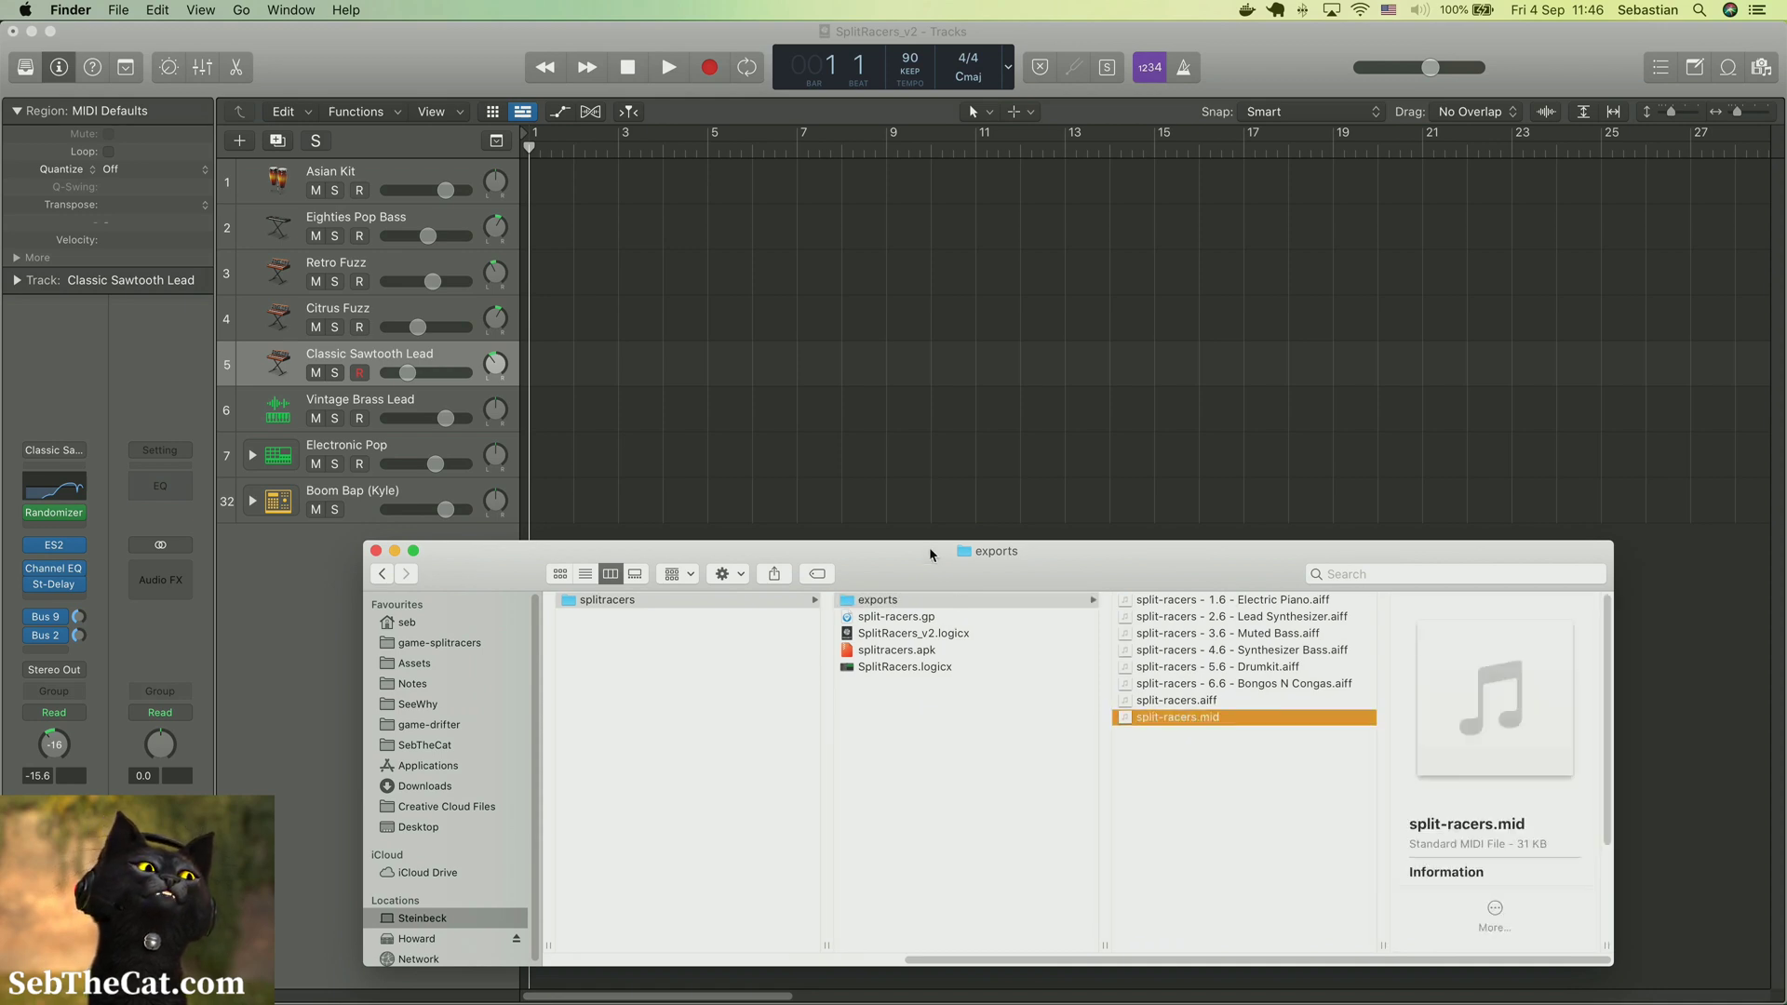
pyautogui.moveTo(930, 555); pyautogui.dragTo(1023, 635)
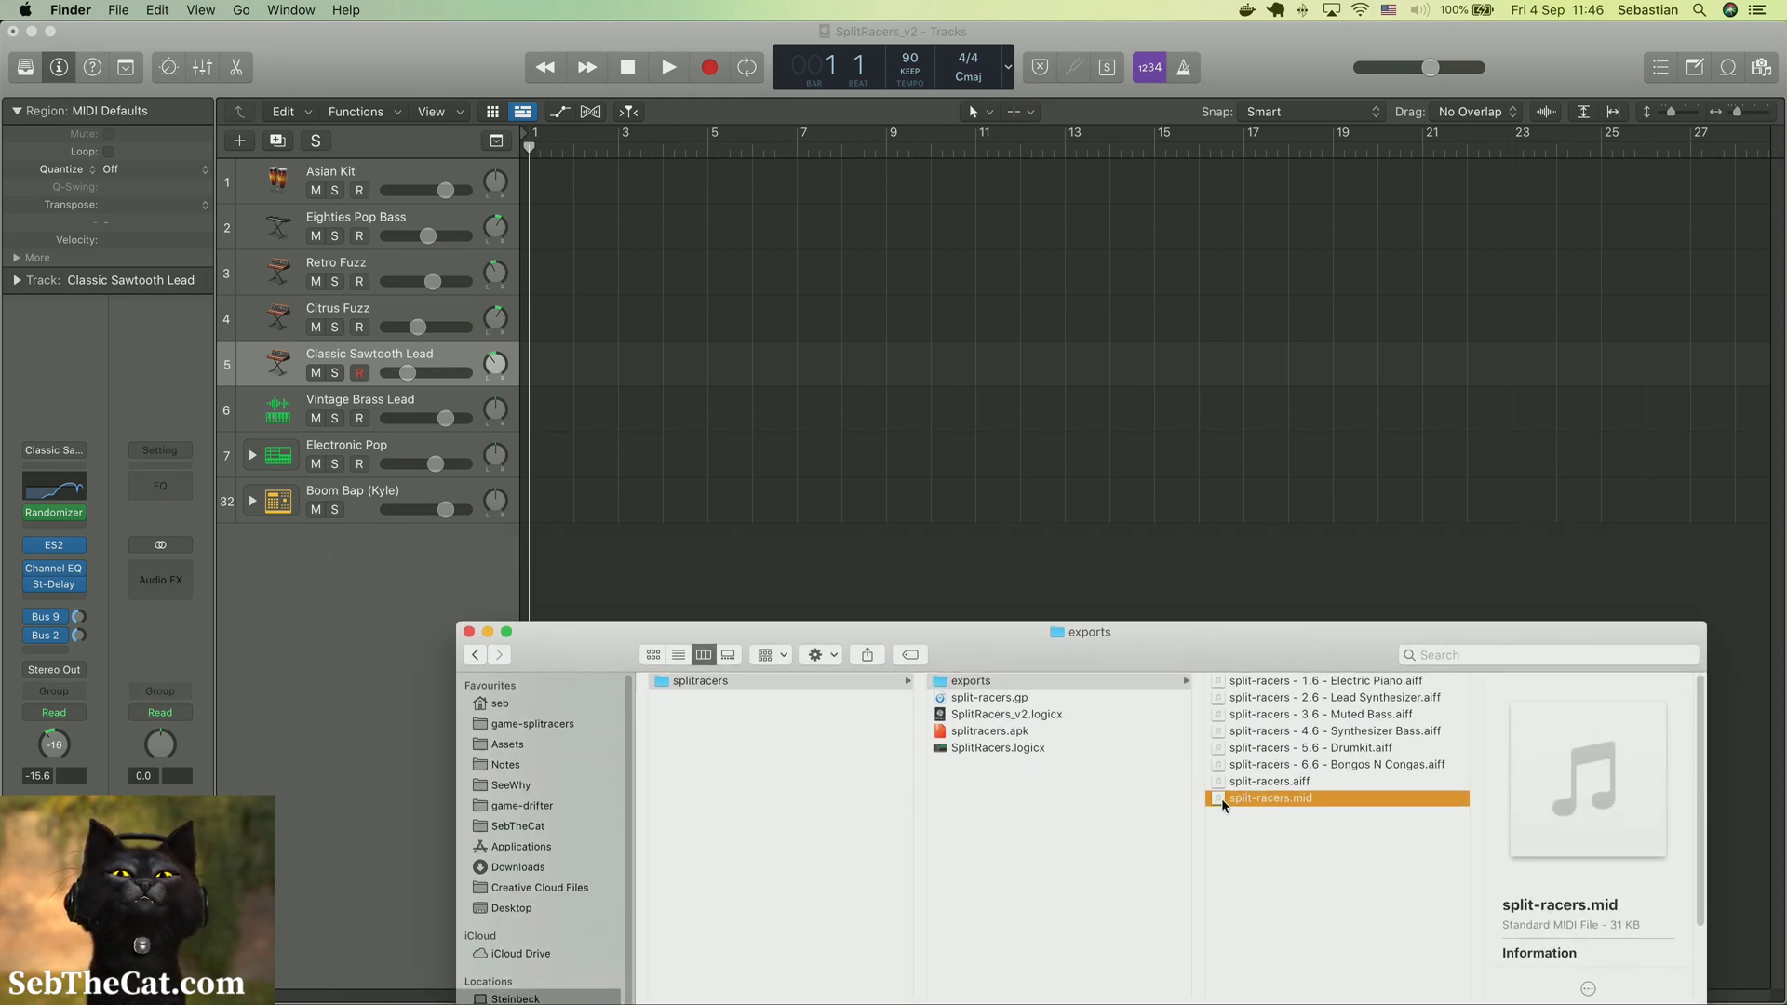
pyautogui.moveTo(1223, 805); pyautogui.dragTo(532, 551)
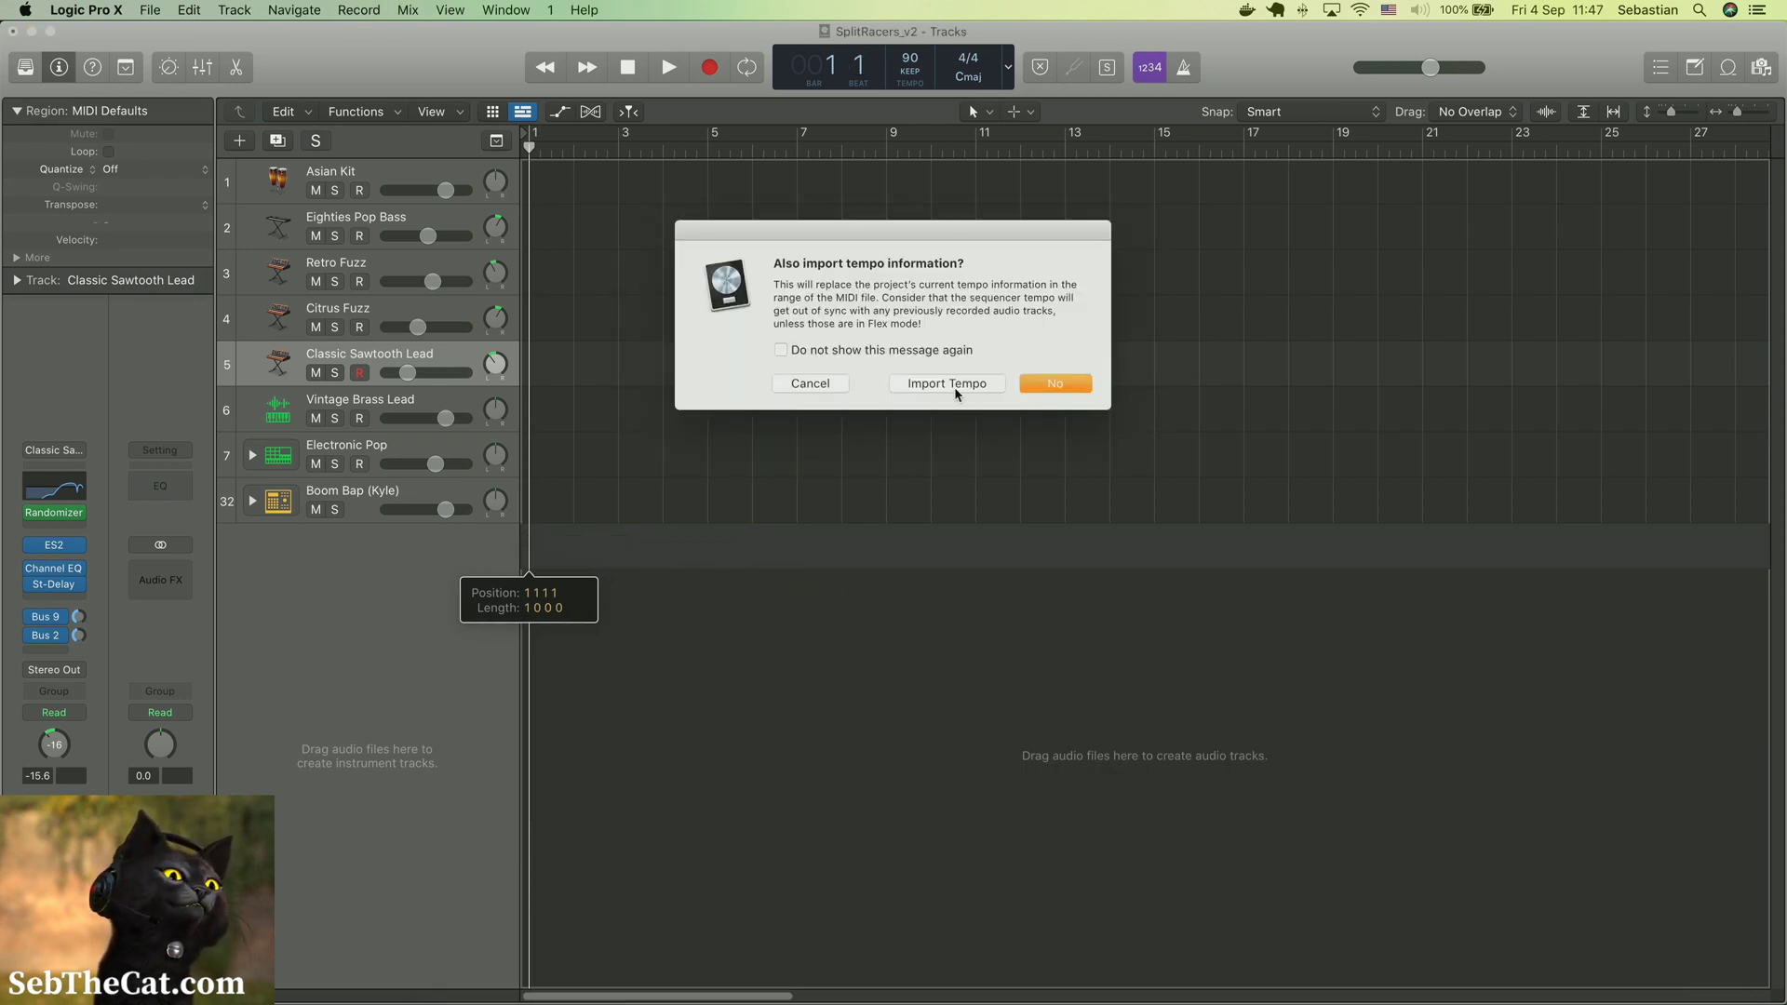
pyautogui.click(955, 389)
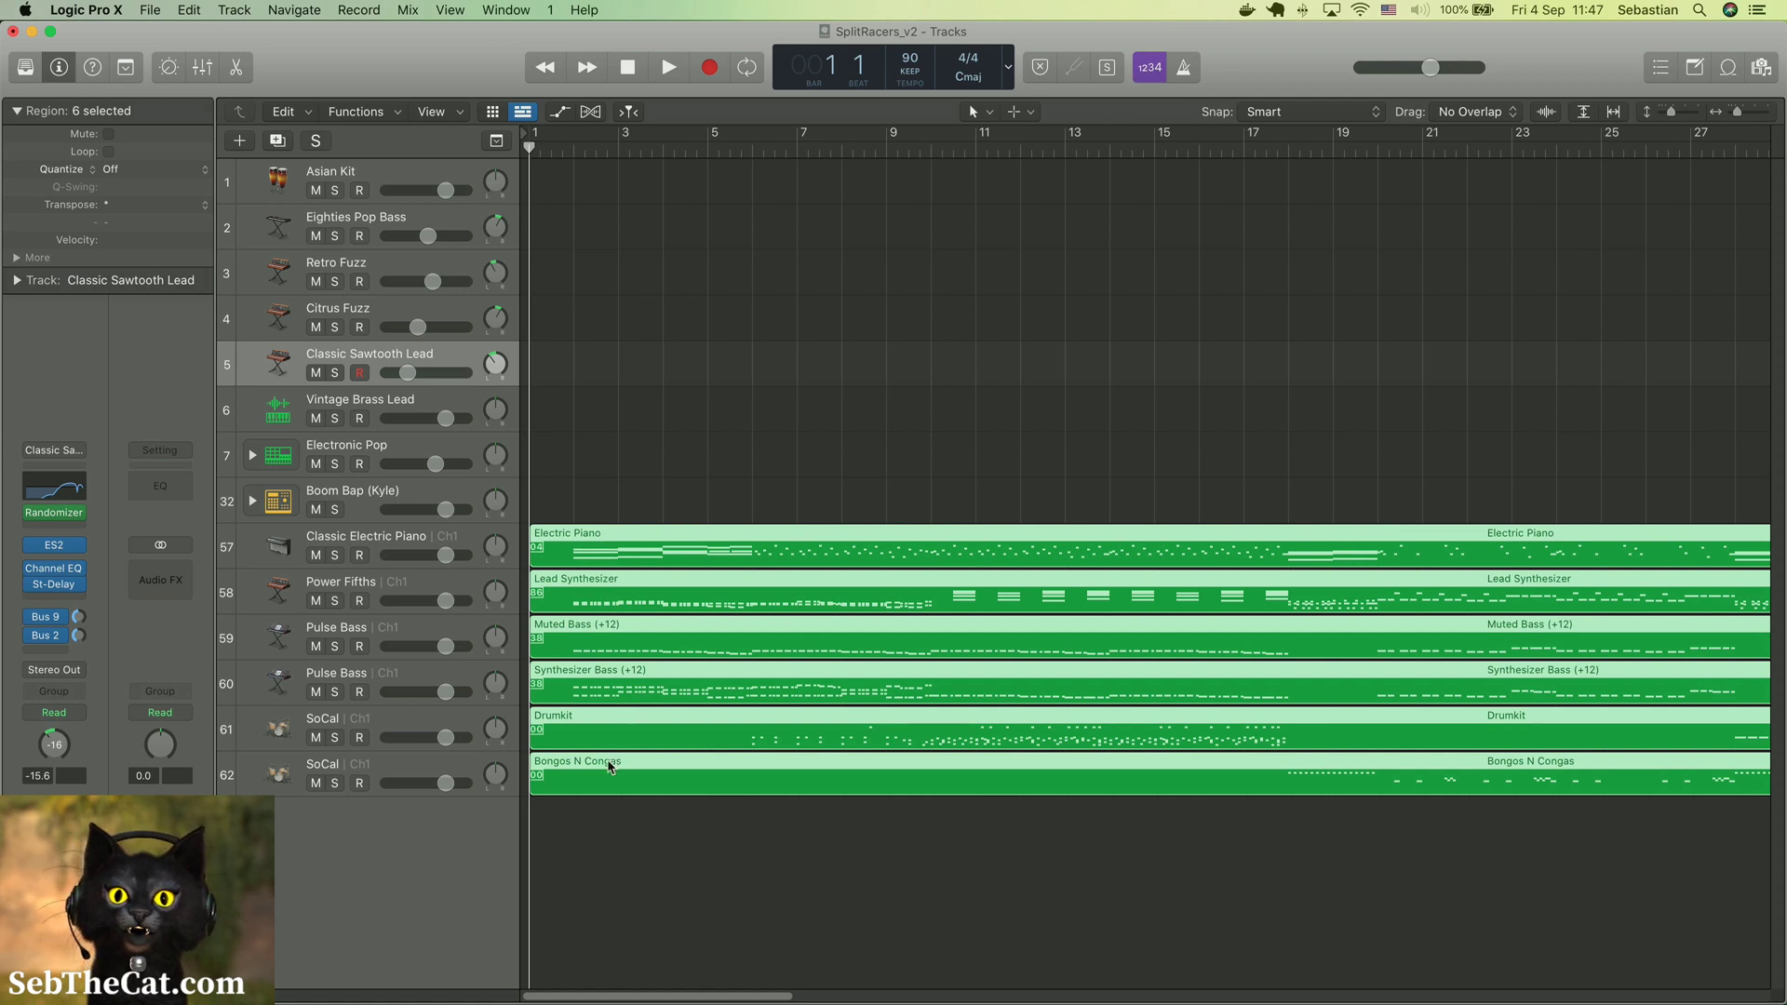
# Close the exports folder window and move the Bongos N Congas region to the Asian Kit track
pyautogui.click(610, 766)
pyautogui.click(633, 838)
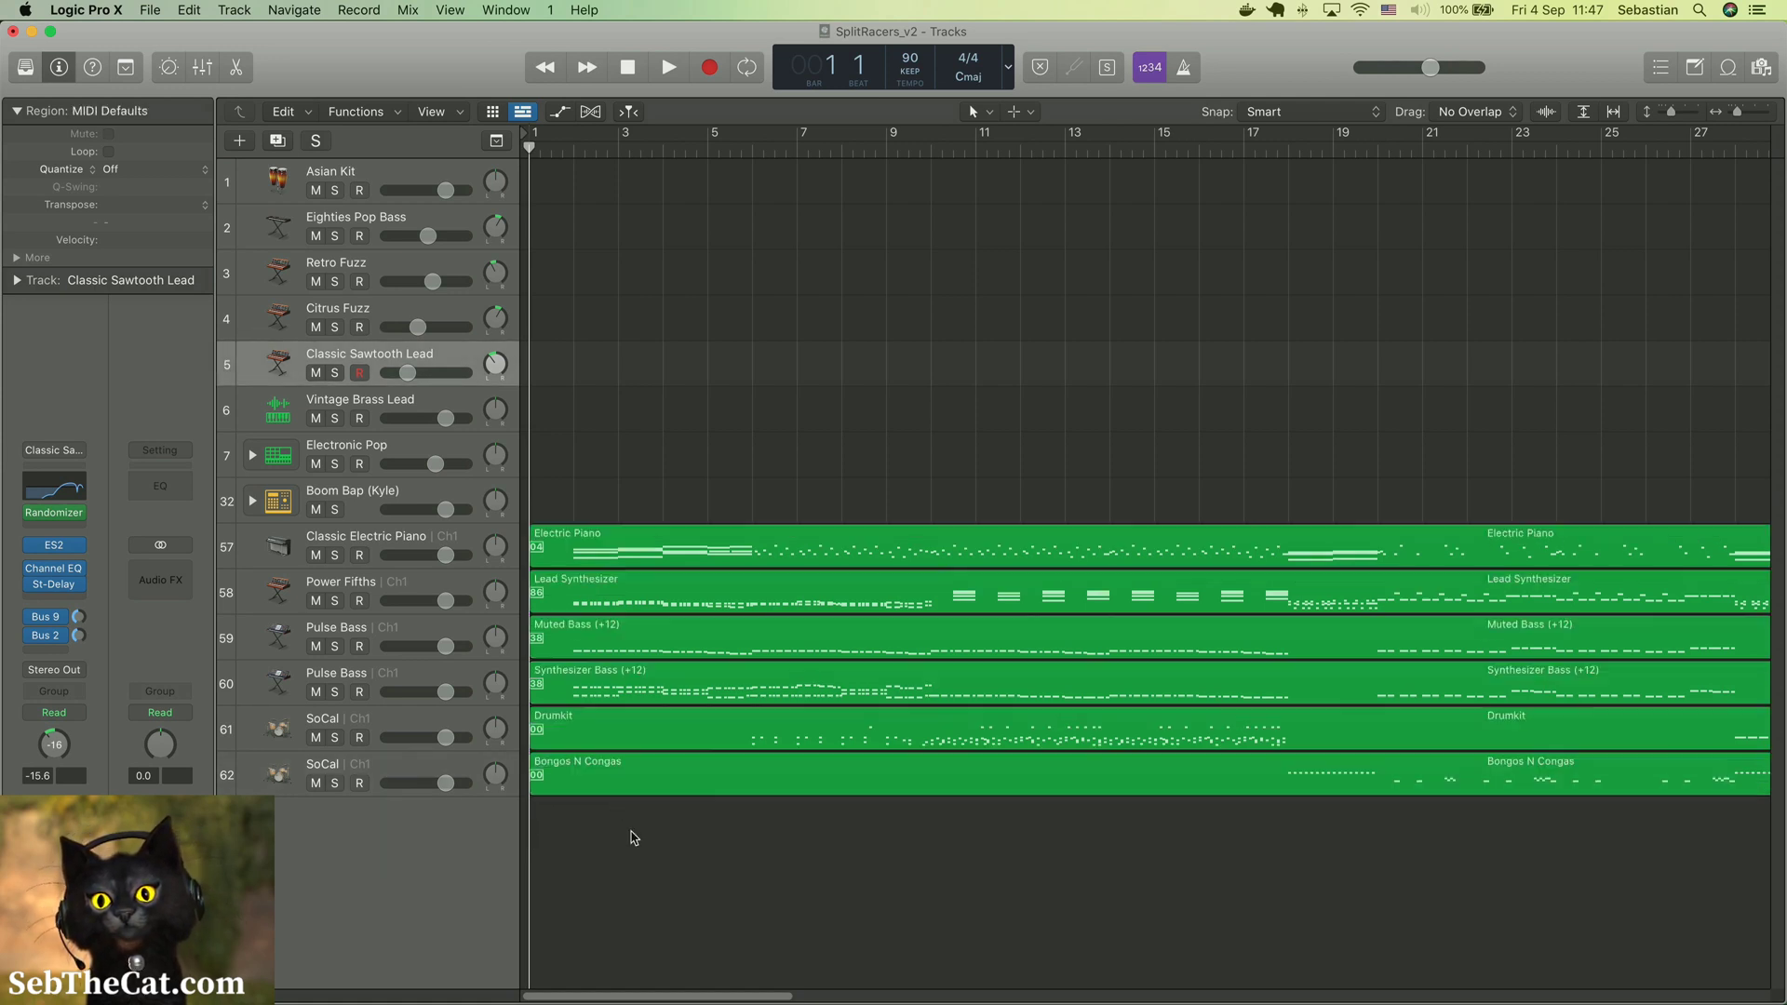
pyautogui.click(618, 763)
pyautogui.press('super+Tab')
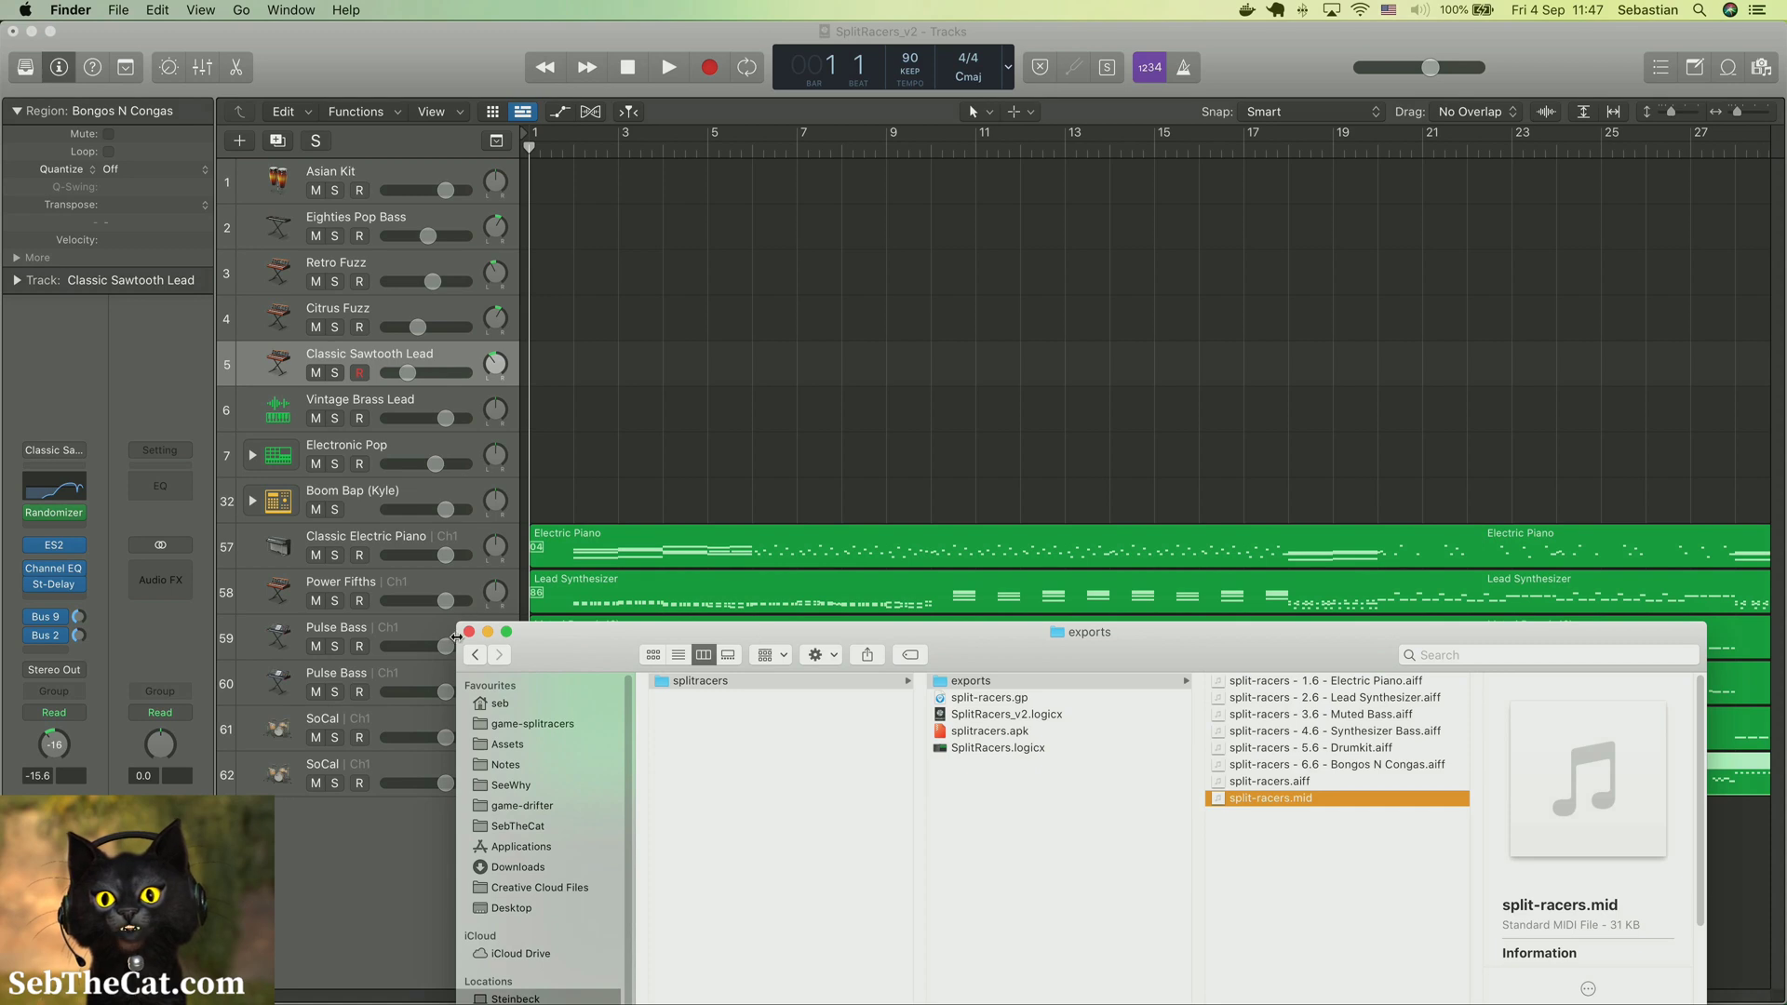
pyautogui.click(469, 633)
pyautogui.moveTo(616, 765); pyautogui.dragTo(614, 175)
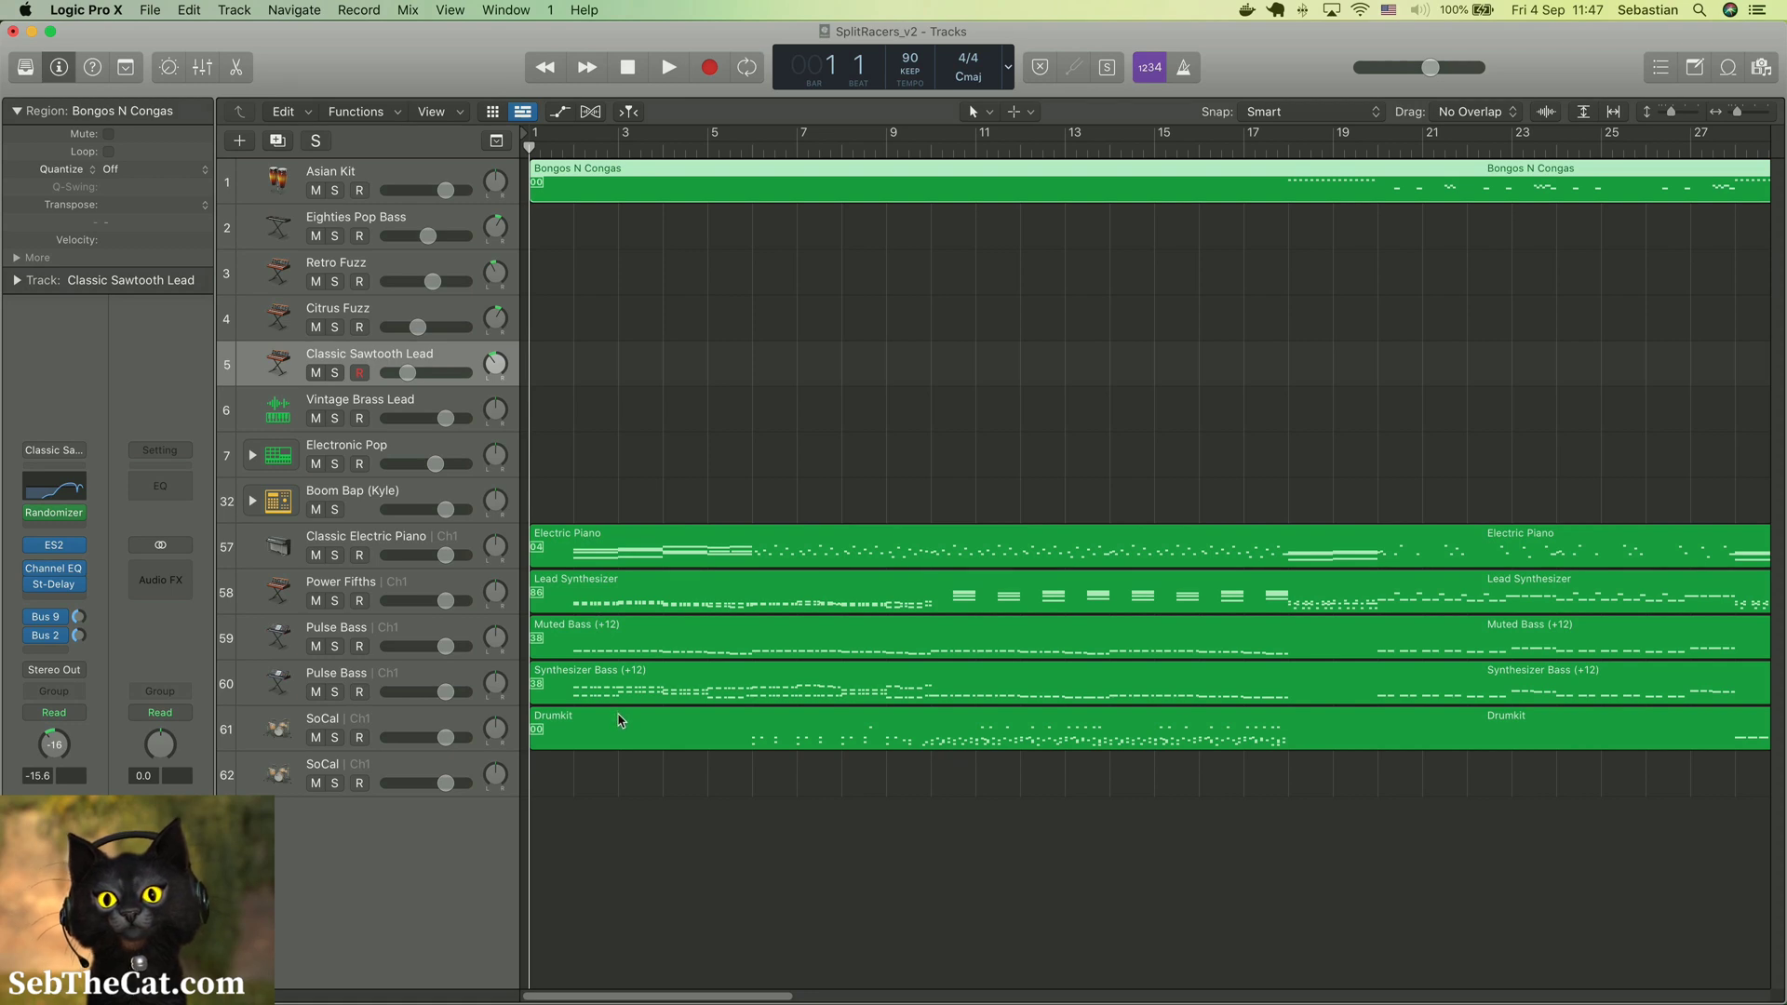
# Move the Drumkit region to the Electronic Pop track and place a copy on the Boom Bap track
pyautogui.moveTo(619, 719); pyautogui.dragTo(641, 503)
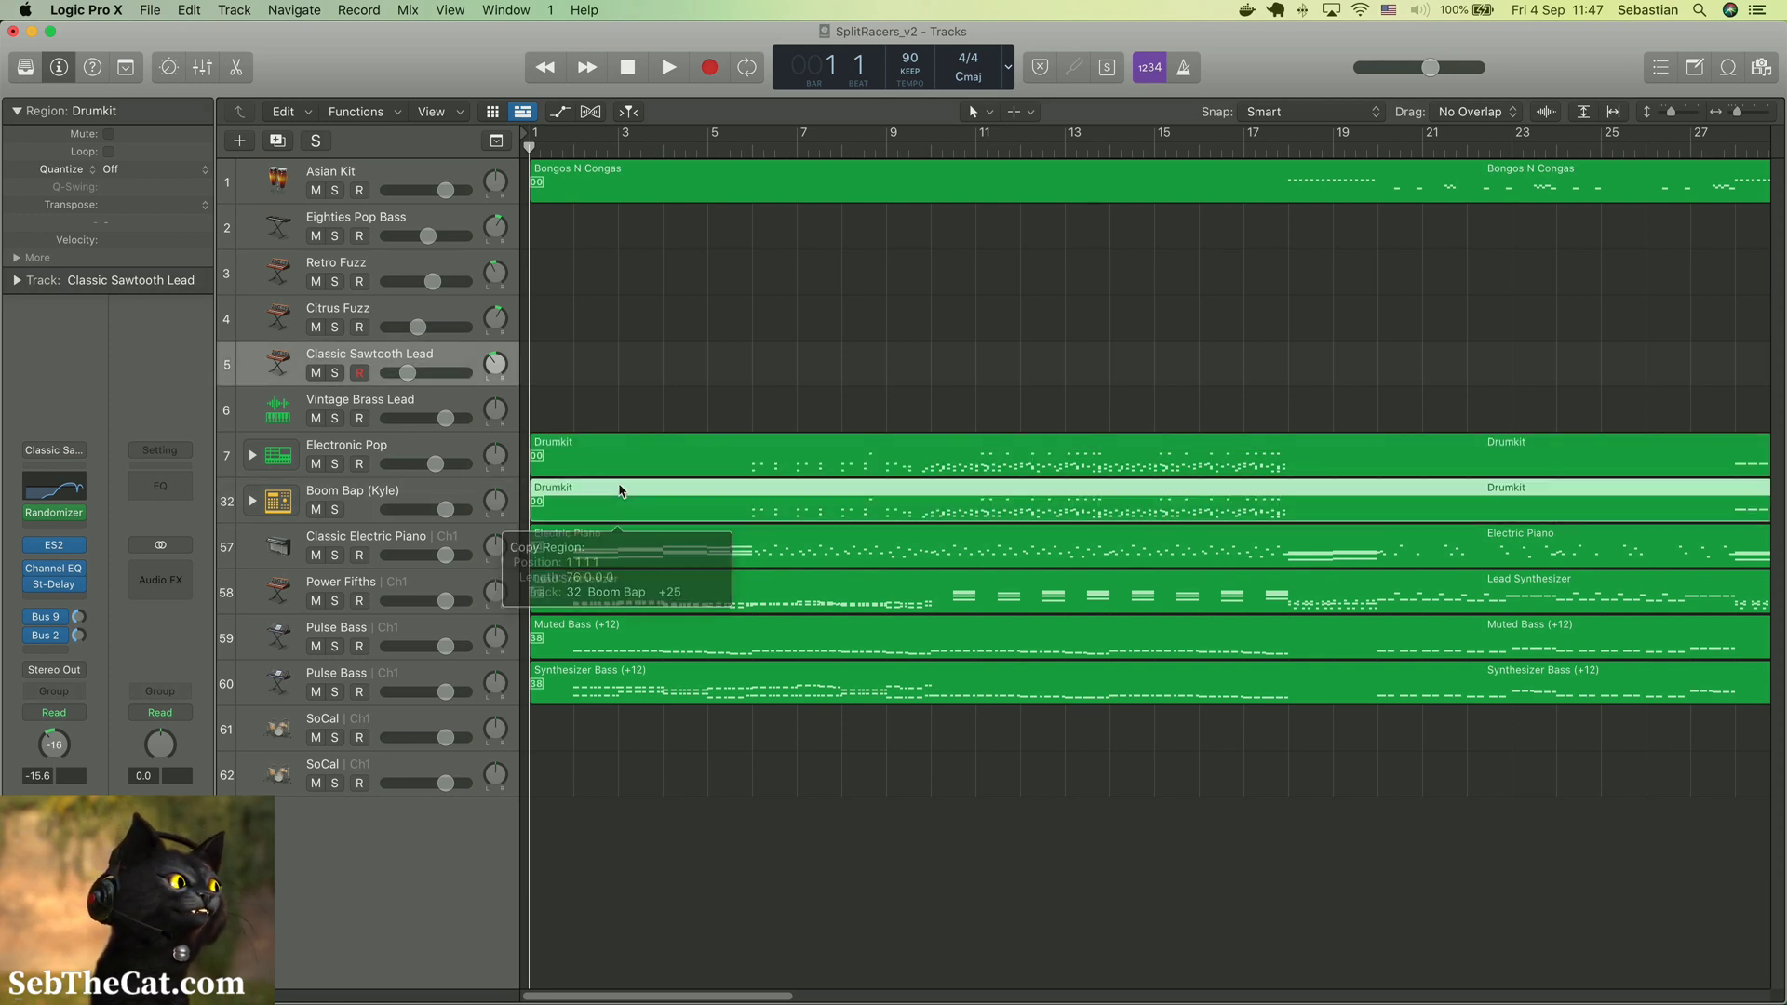
# Move the Electric Piano region to the Citrus Fuzz track, keeping its start at bar 1
pyautogui.click(633, 544)
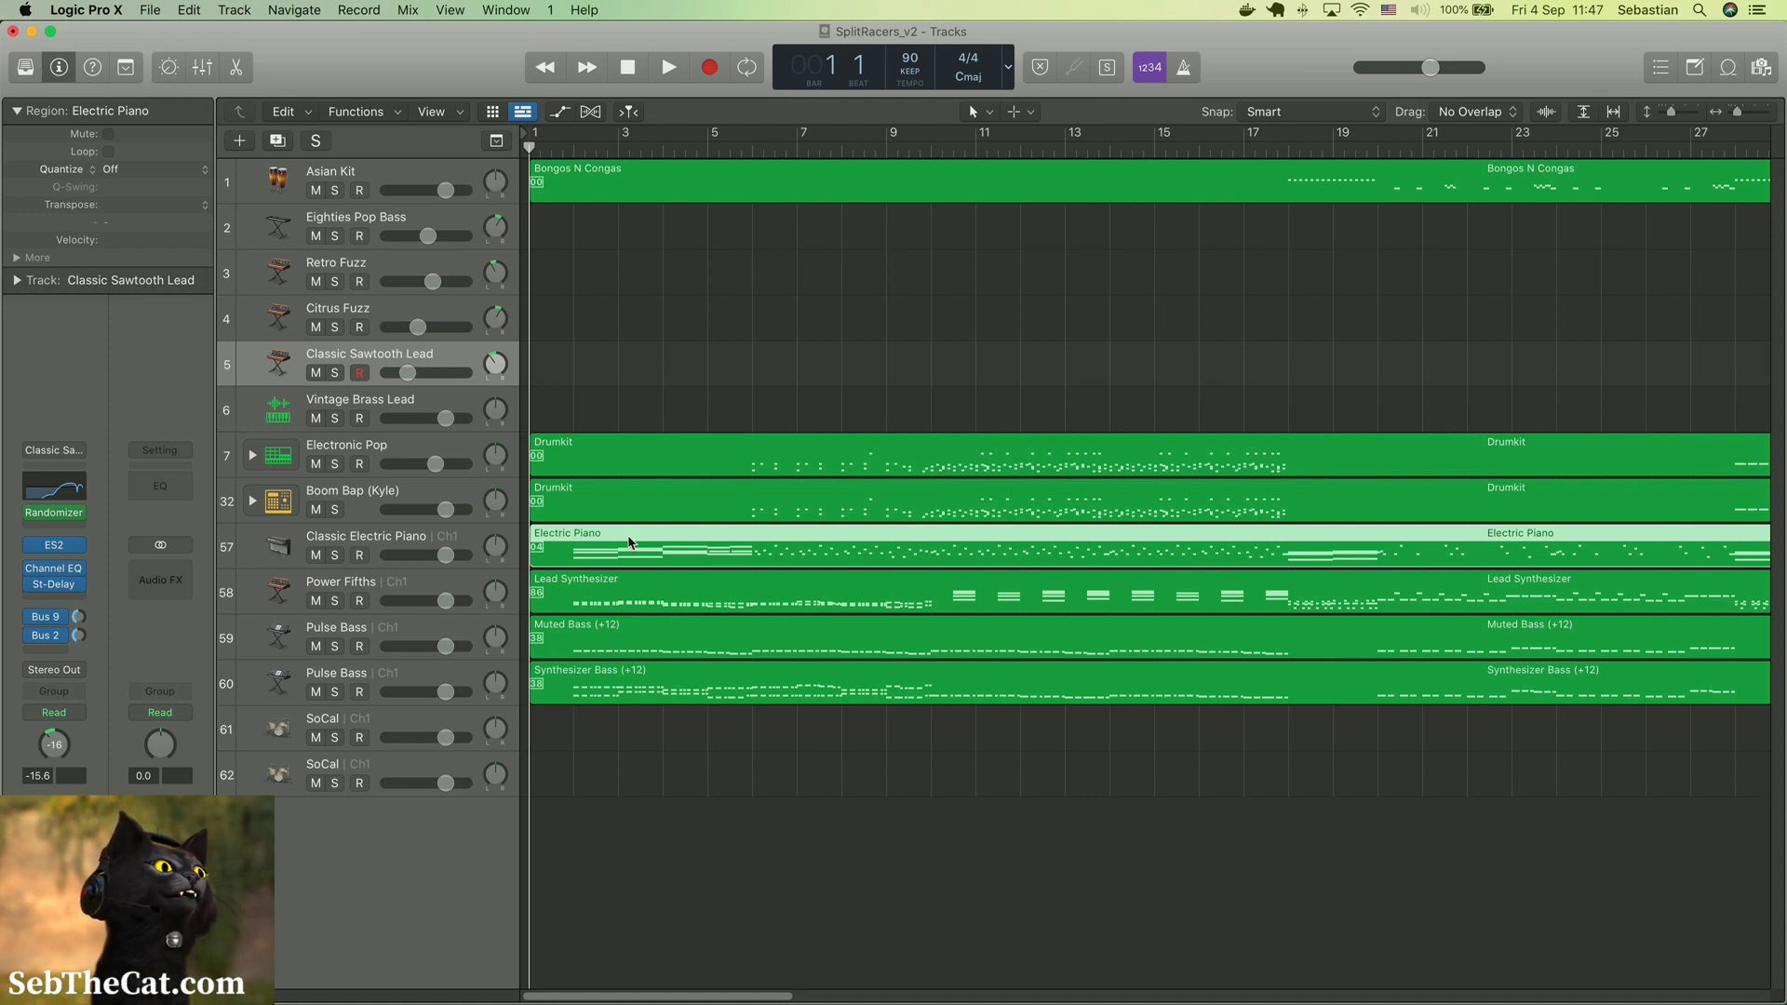
pyautogui.moveTo(630, 542); pyautogui.dragTo(633, 308)
pyautogui.moveTo(633, 307); pyautogui.dragTo(633, 308)
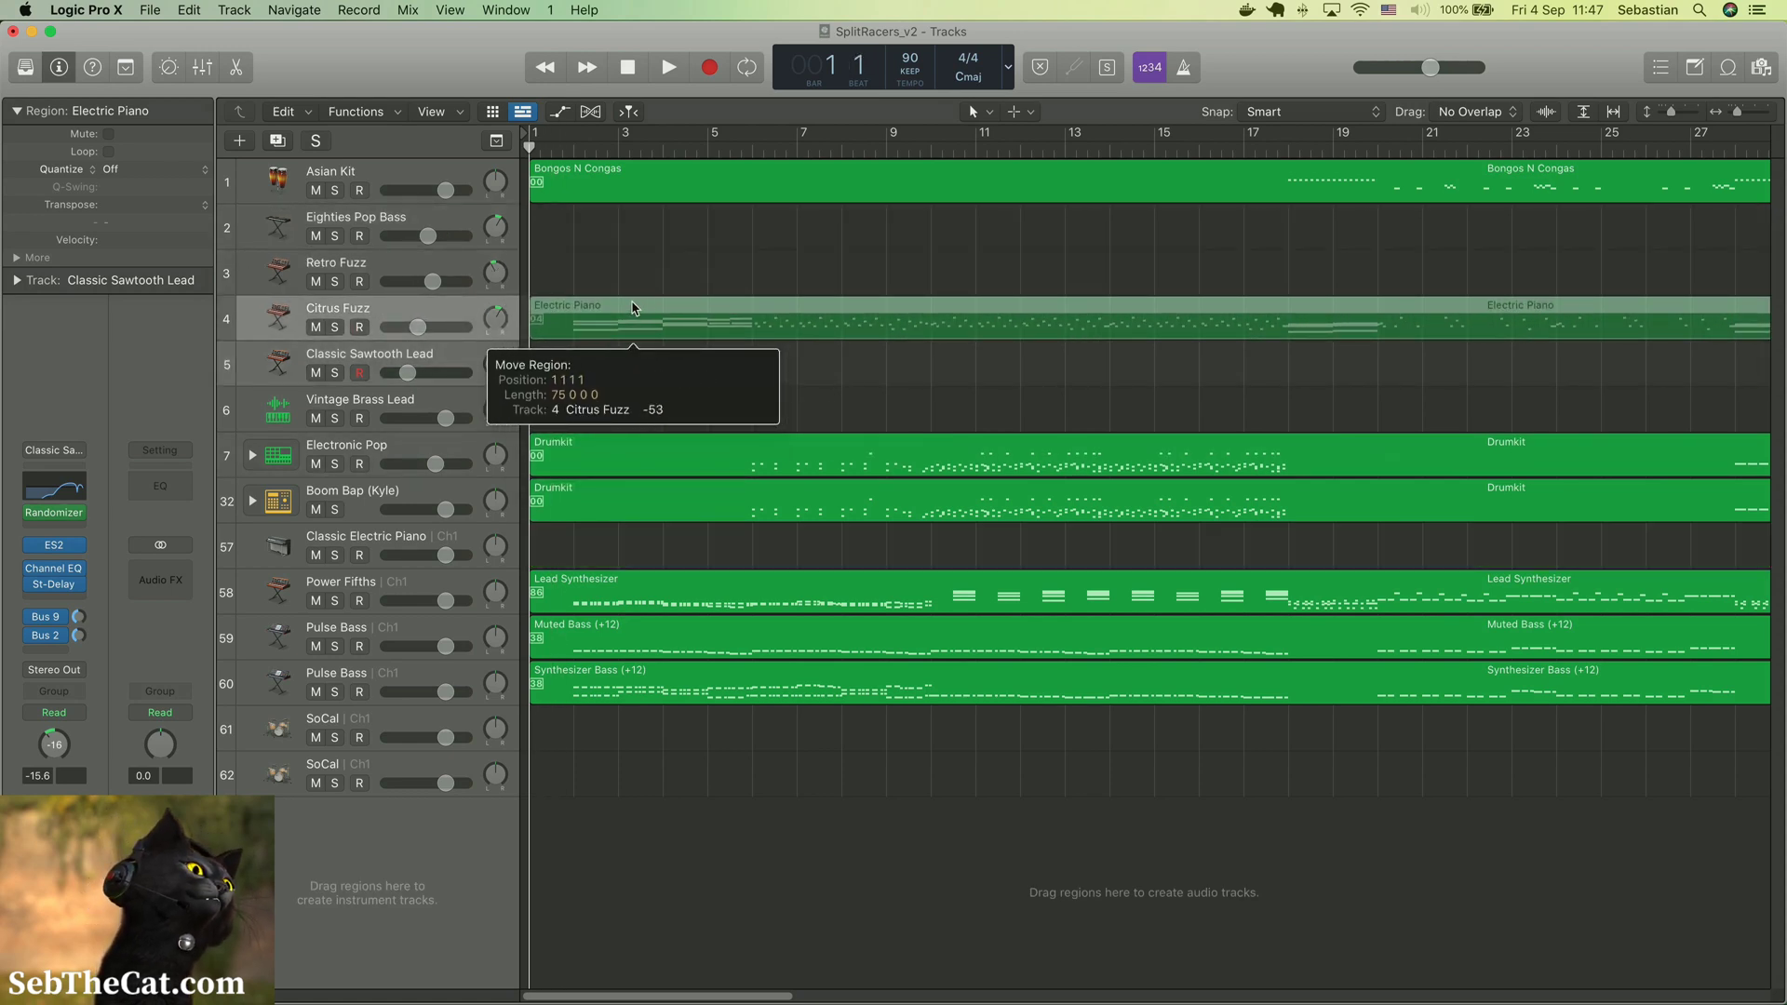
# Move the Muted Bass region to the Eighties Pop Bass track and the Lead Synthesizer region to the Retro Fuzz track
pyautogui.click(613, 584)
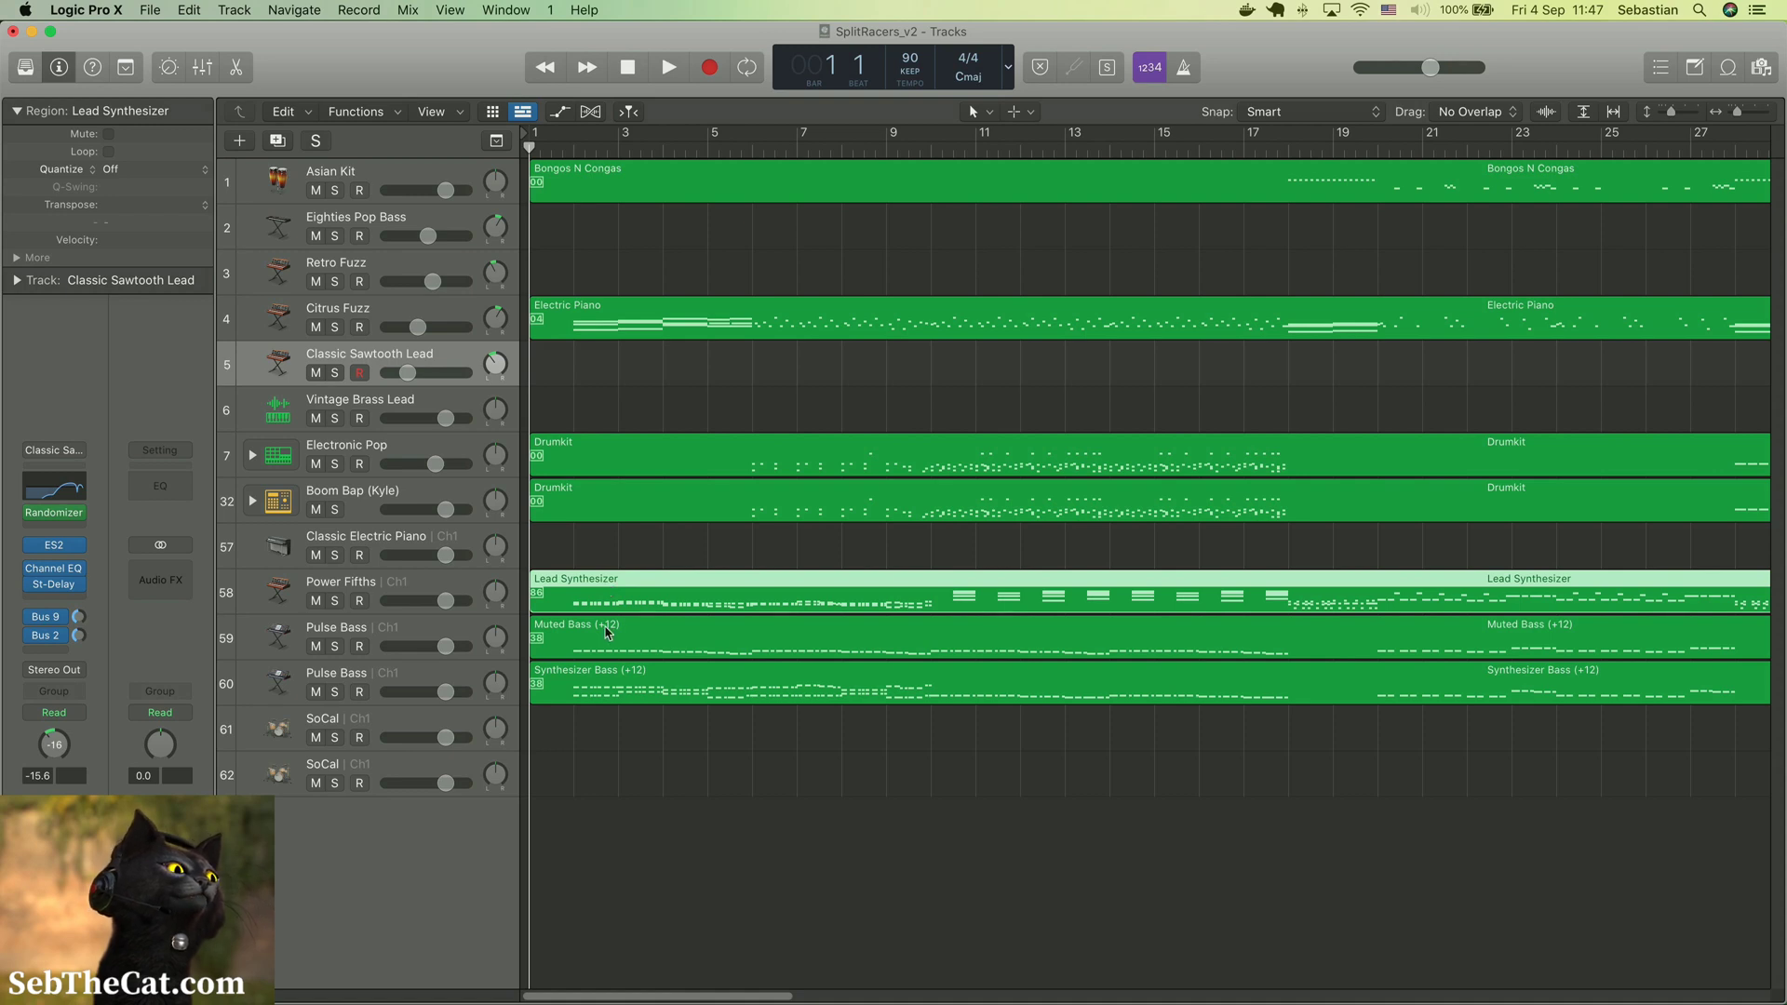
pyautogui.click(605, 631)
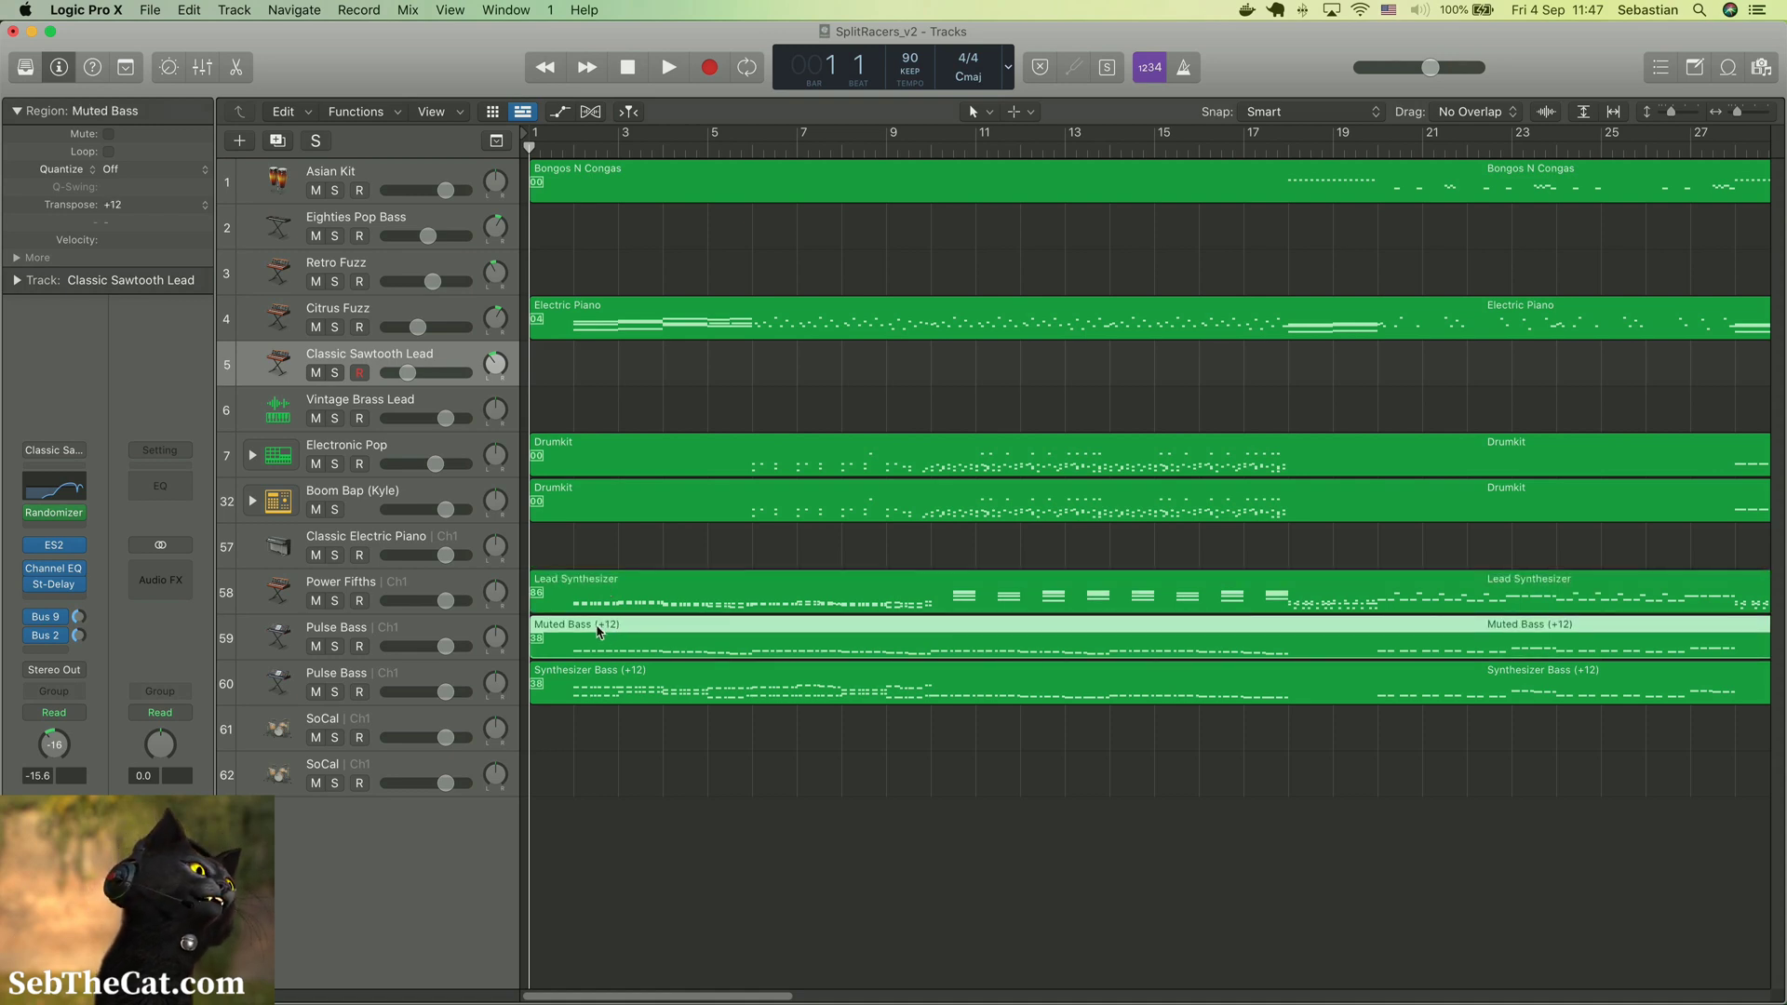
pyautogui.moveTo(598, 631); pyautogui.dragTo(605, 223)
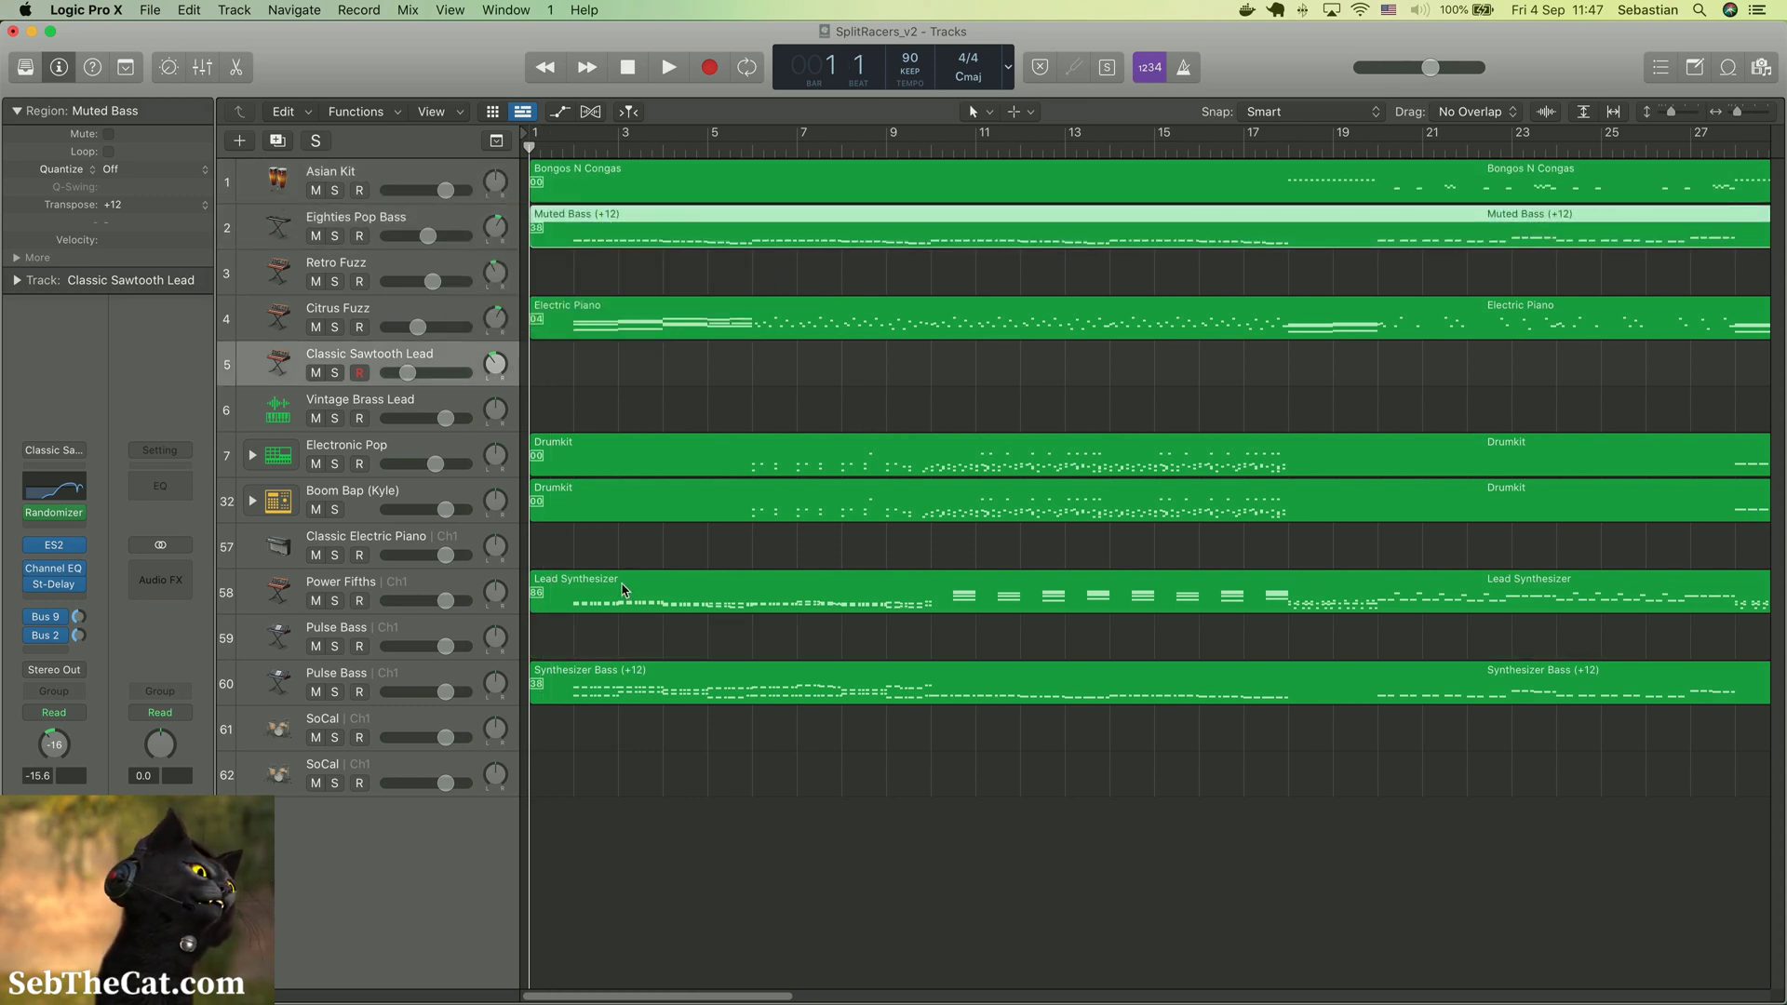
pyautogui.click(618, 587)
pyautogui.moveTo(614, 585); pyautogui.dragTo(613, 279)
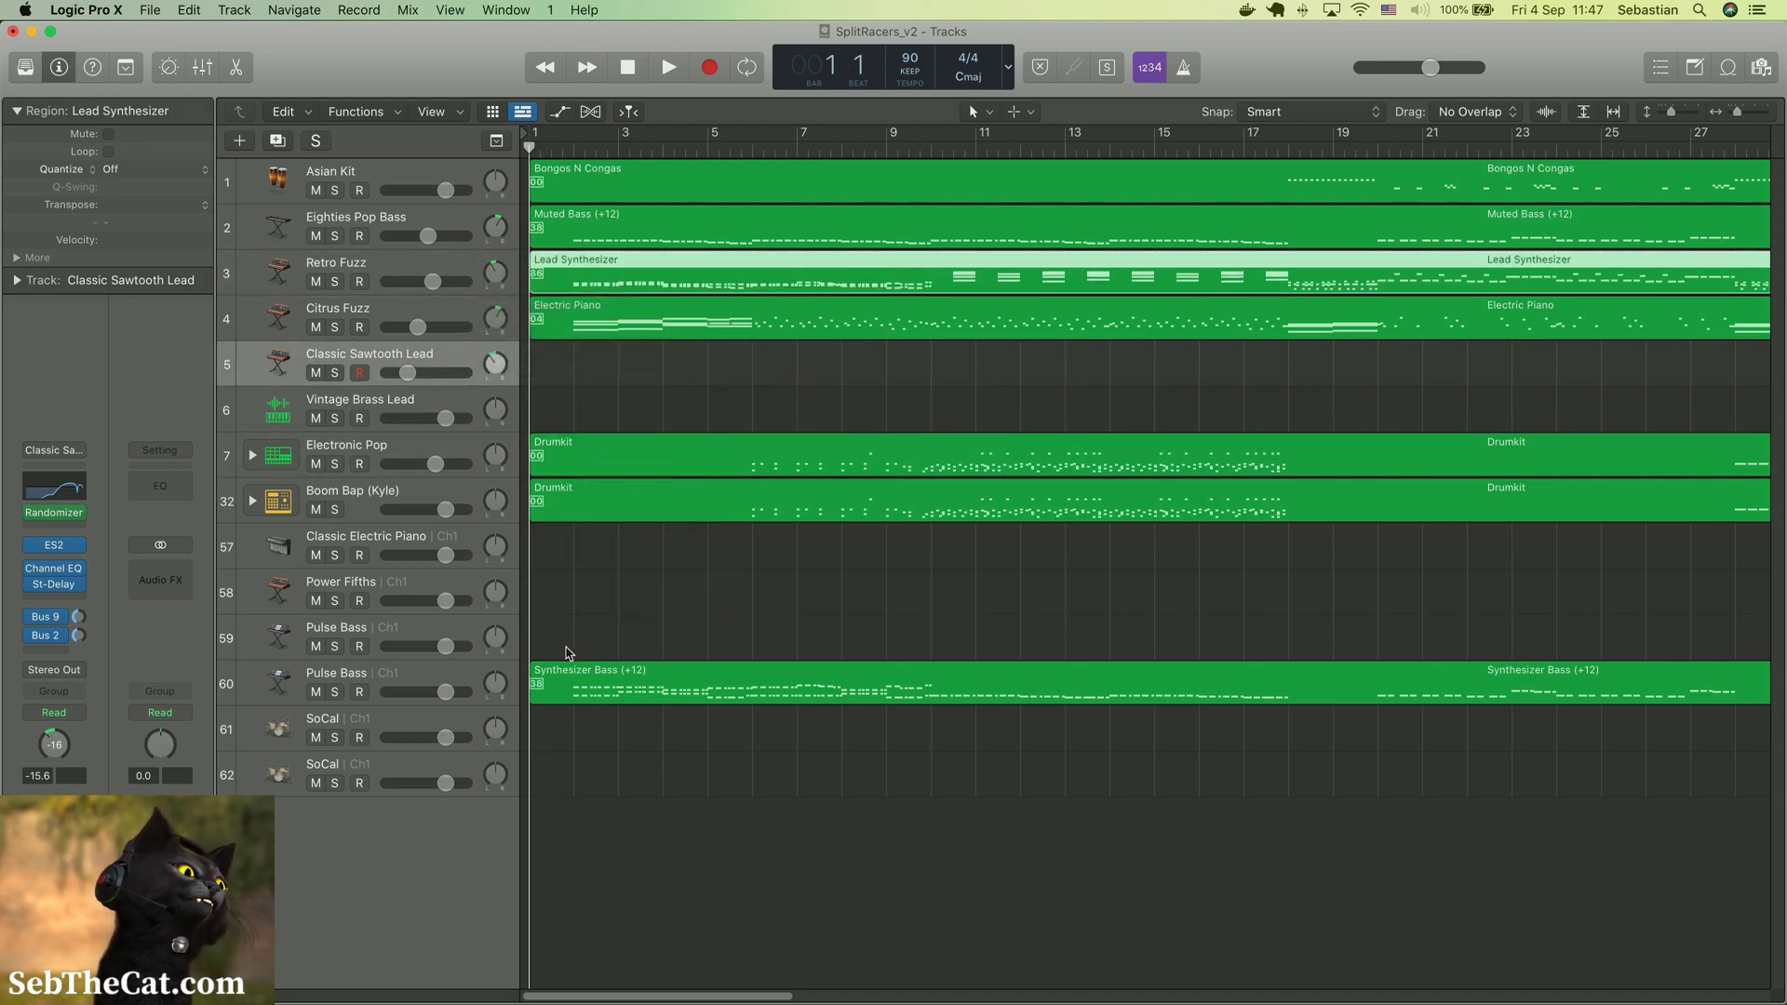
# Move the Synthesizer Bass region to the Classic Sawtooth Lead track and delete the six empty tracks from Classic Electric Piano through the last SoCal
pyautogui.click(564, 670)
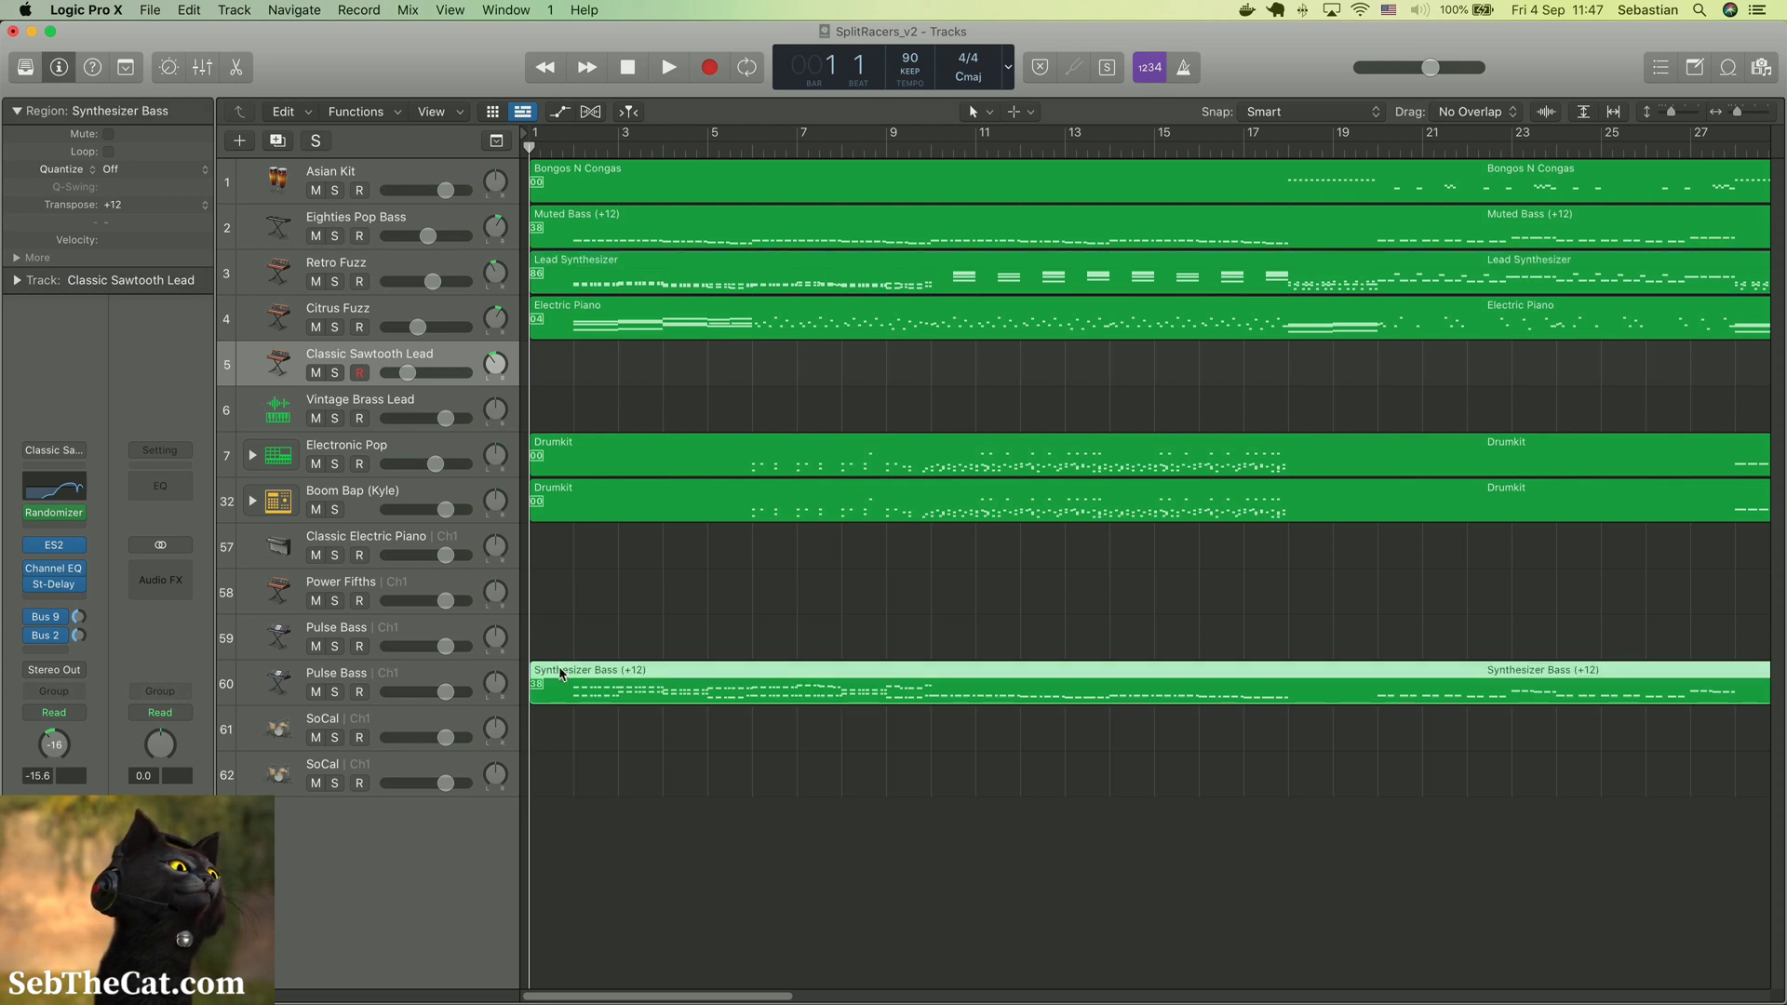
pyautogui.moveTo(562, 672); pyautogui.dragTo(561, 366)
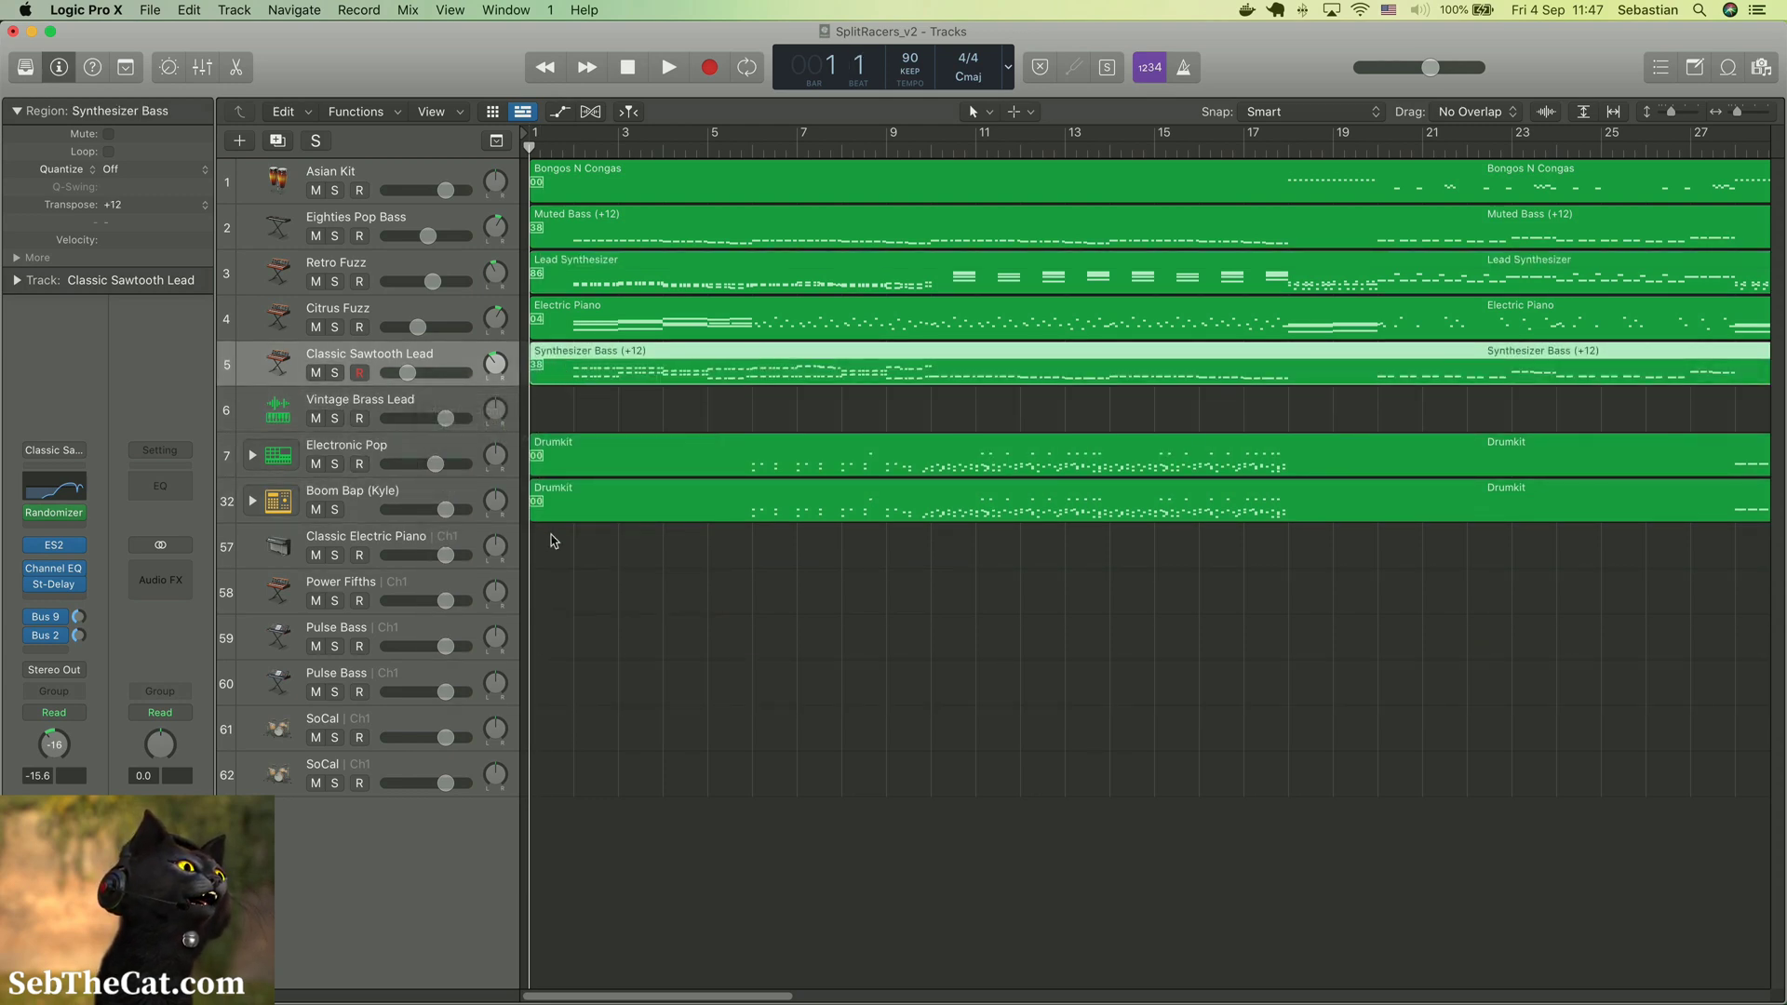
pyautogui.click(325, 546)
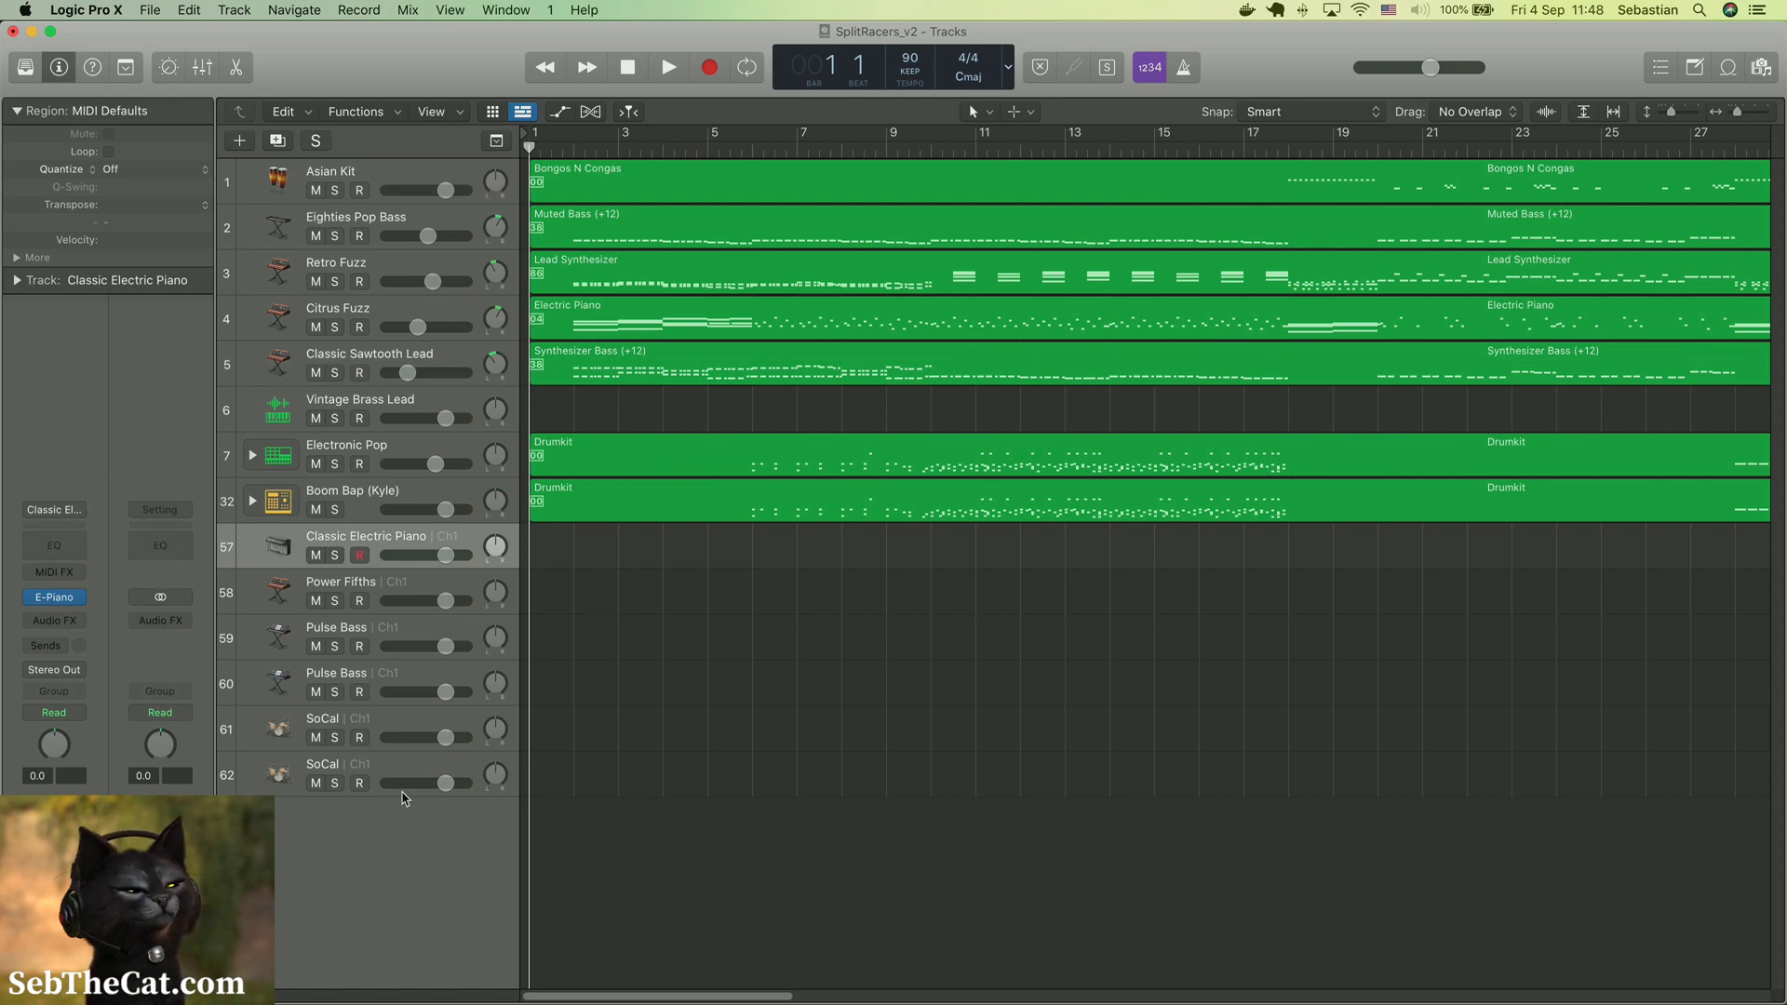
pyautogui.keyDown('shift'); pyautogui.click(335, 771); pyautogui.keyUp('shift')
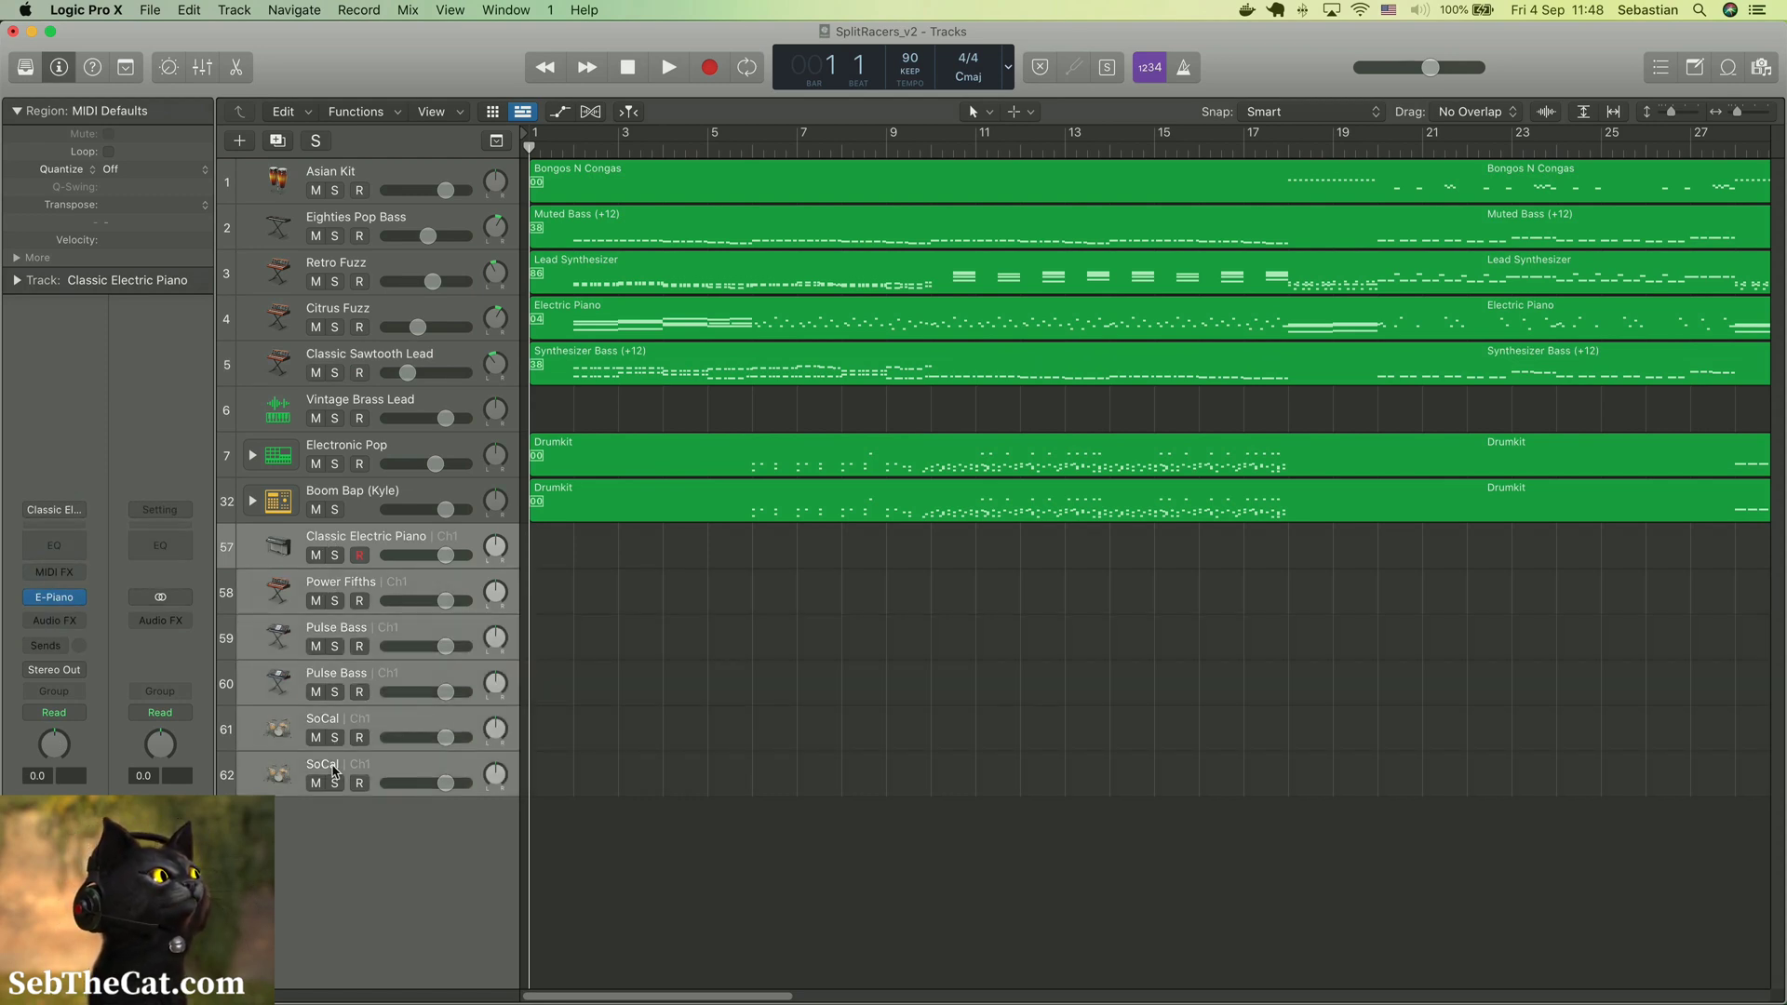
pyautogui.rightClick(335, 771)
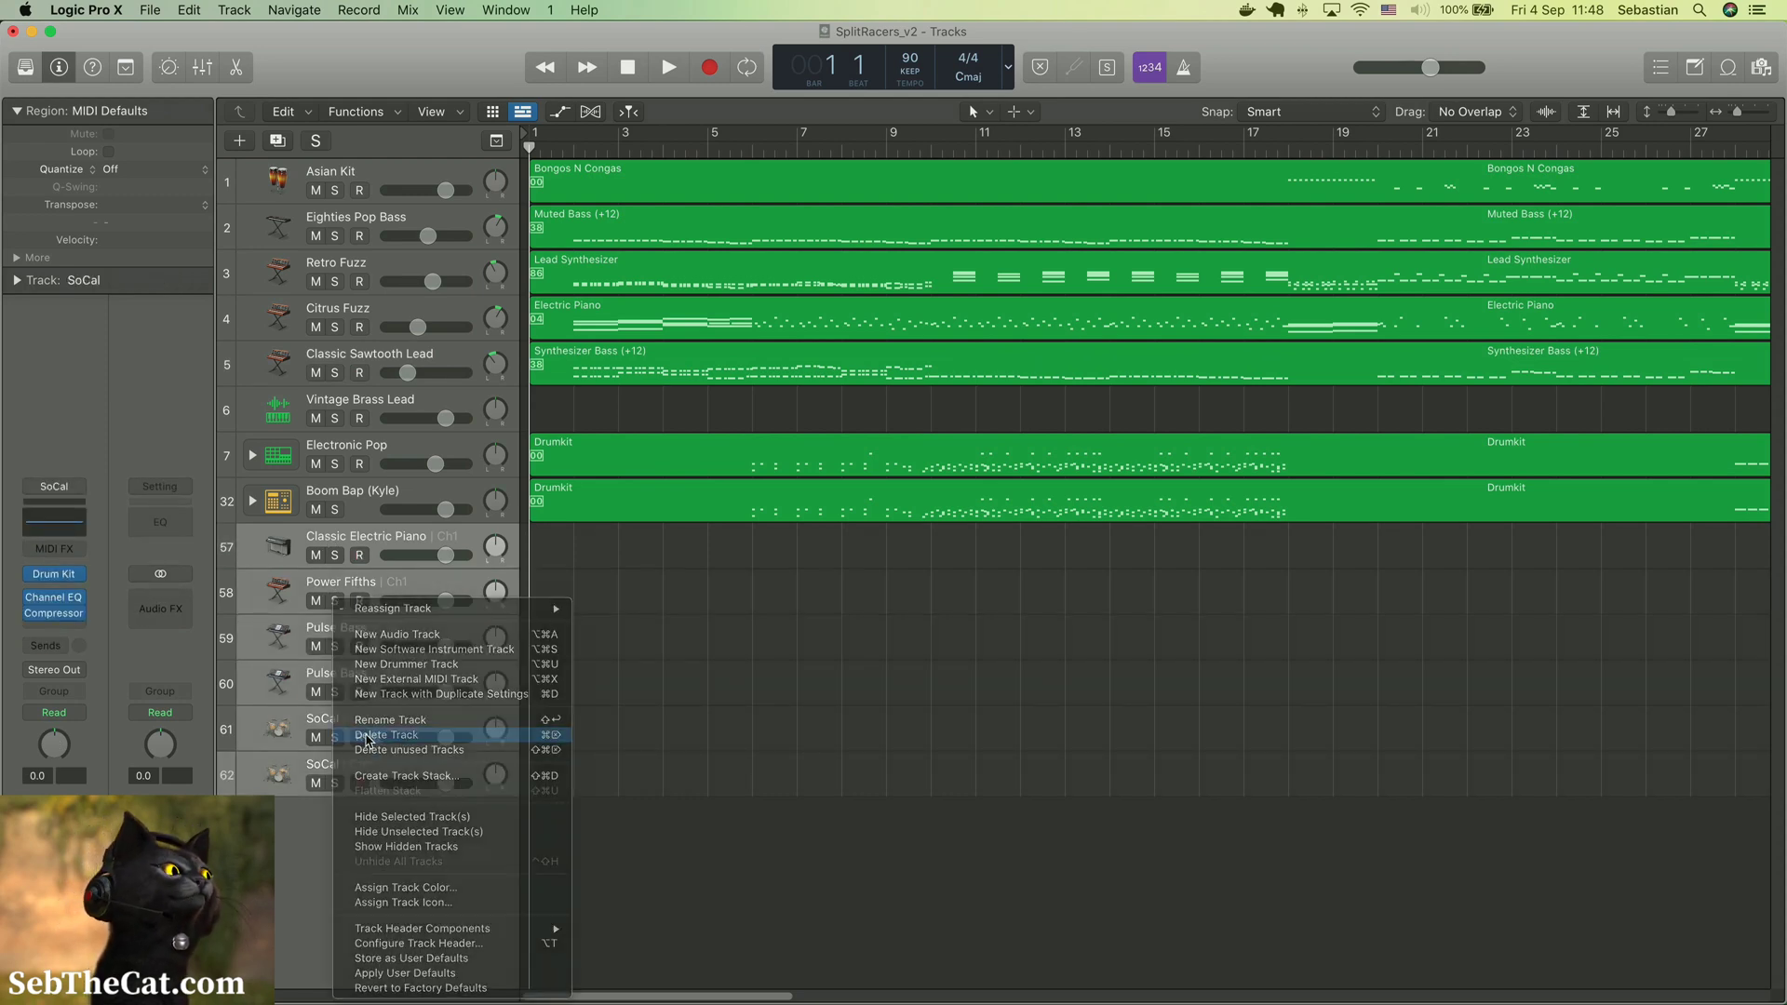
pyautogui.click(365, 736)
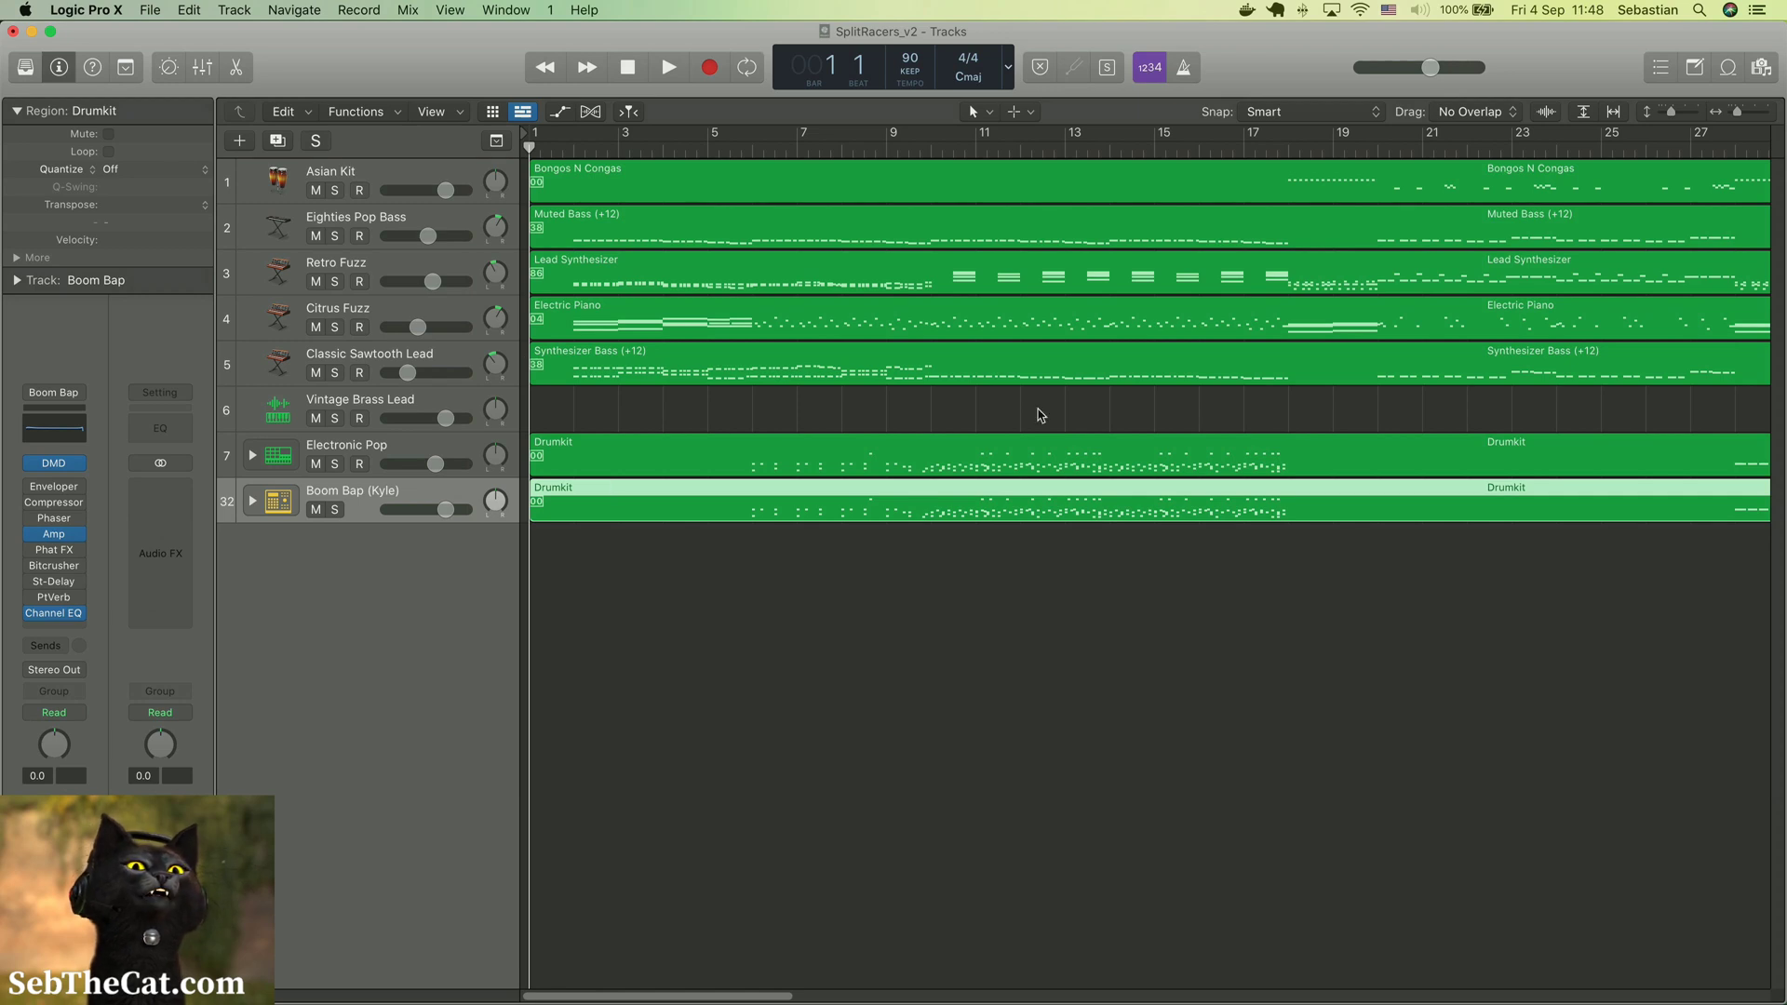
# Select all regions on every track and split them at bar 6
pyautogui.hscroll(10, 1041, 415)
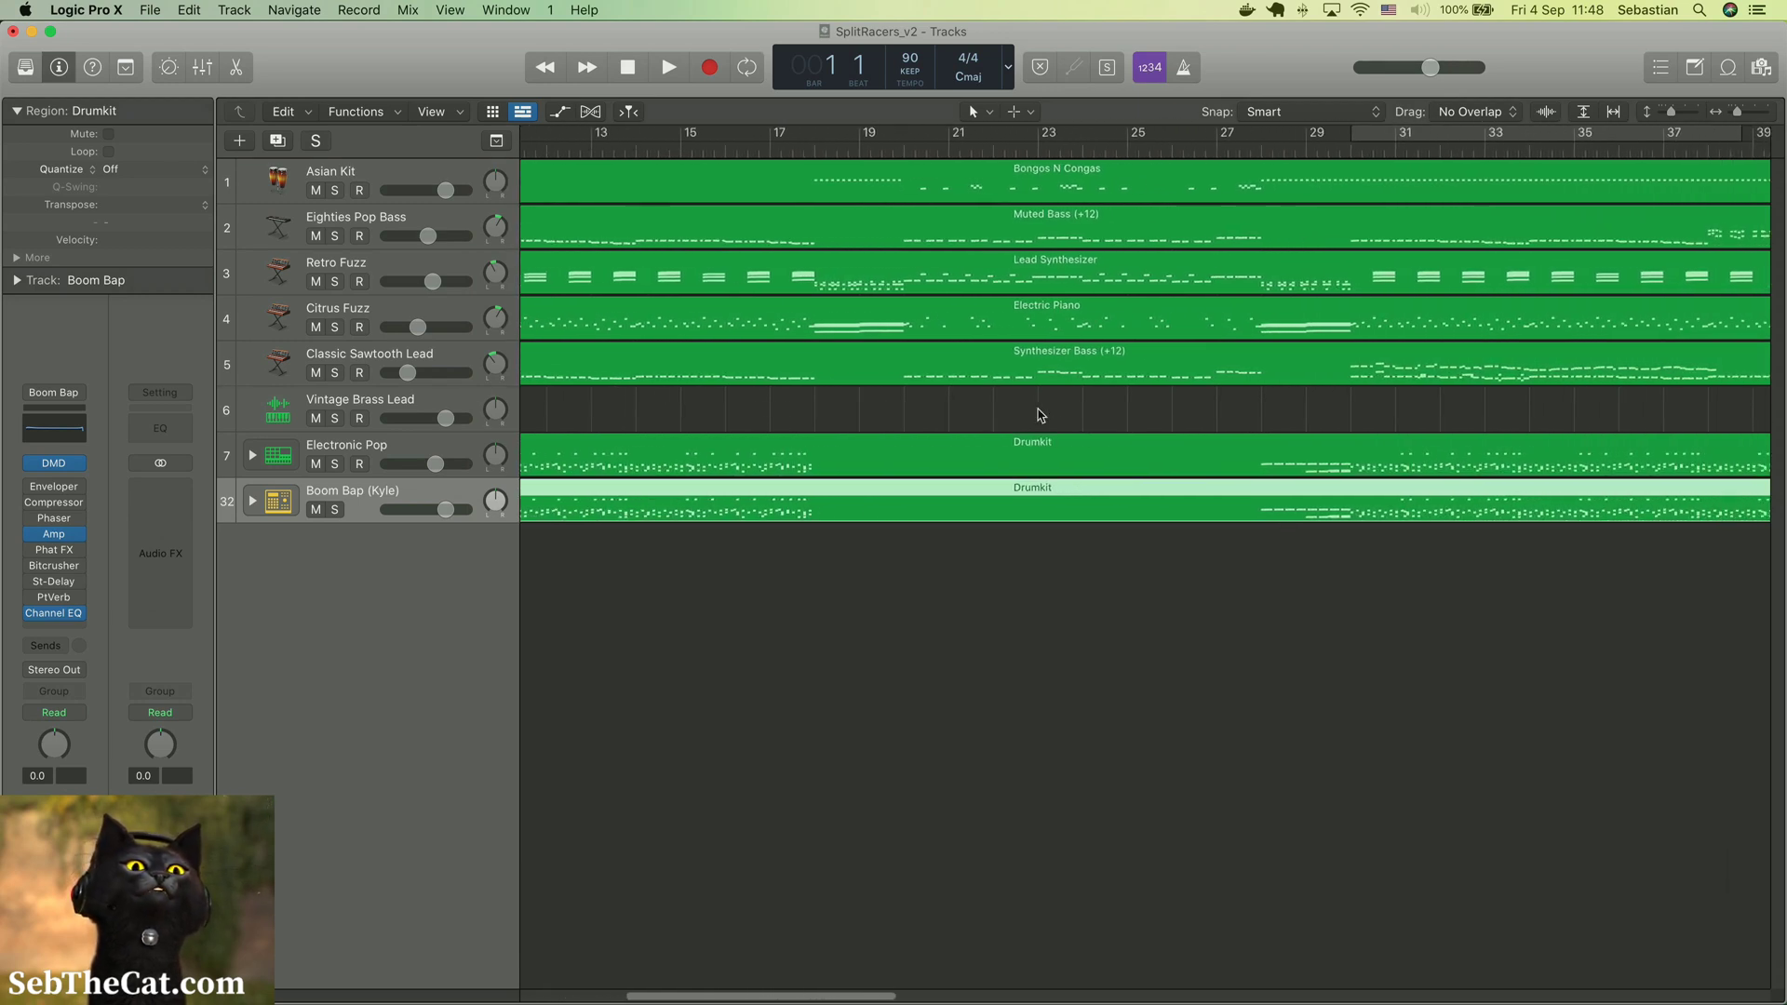
pyautogui.click(917, 151)
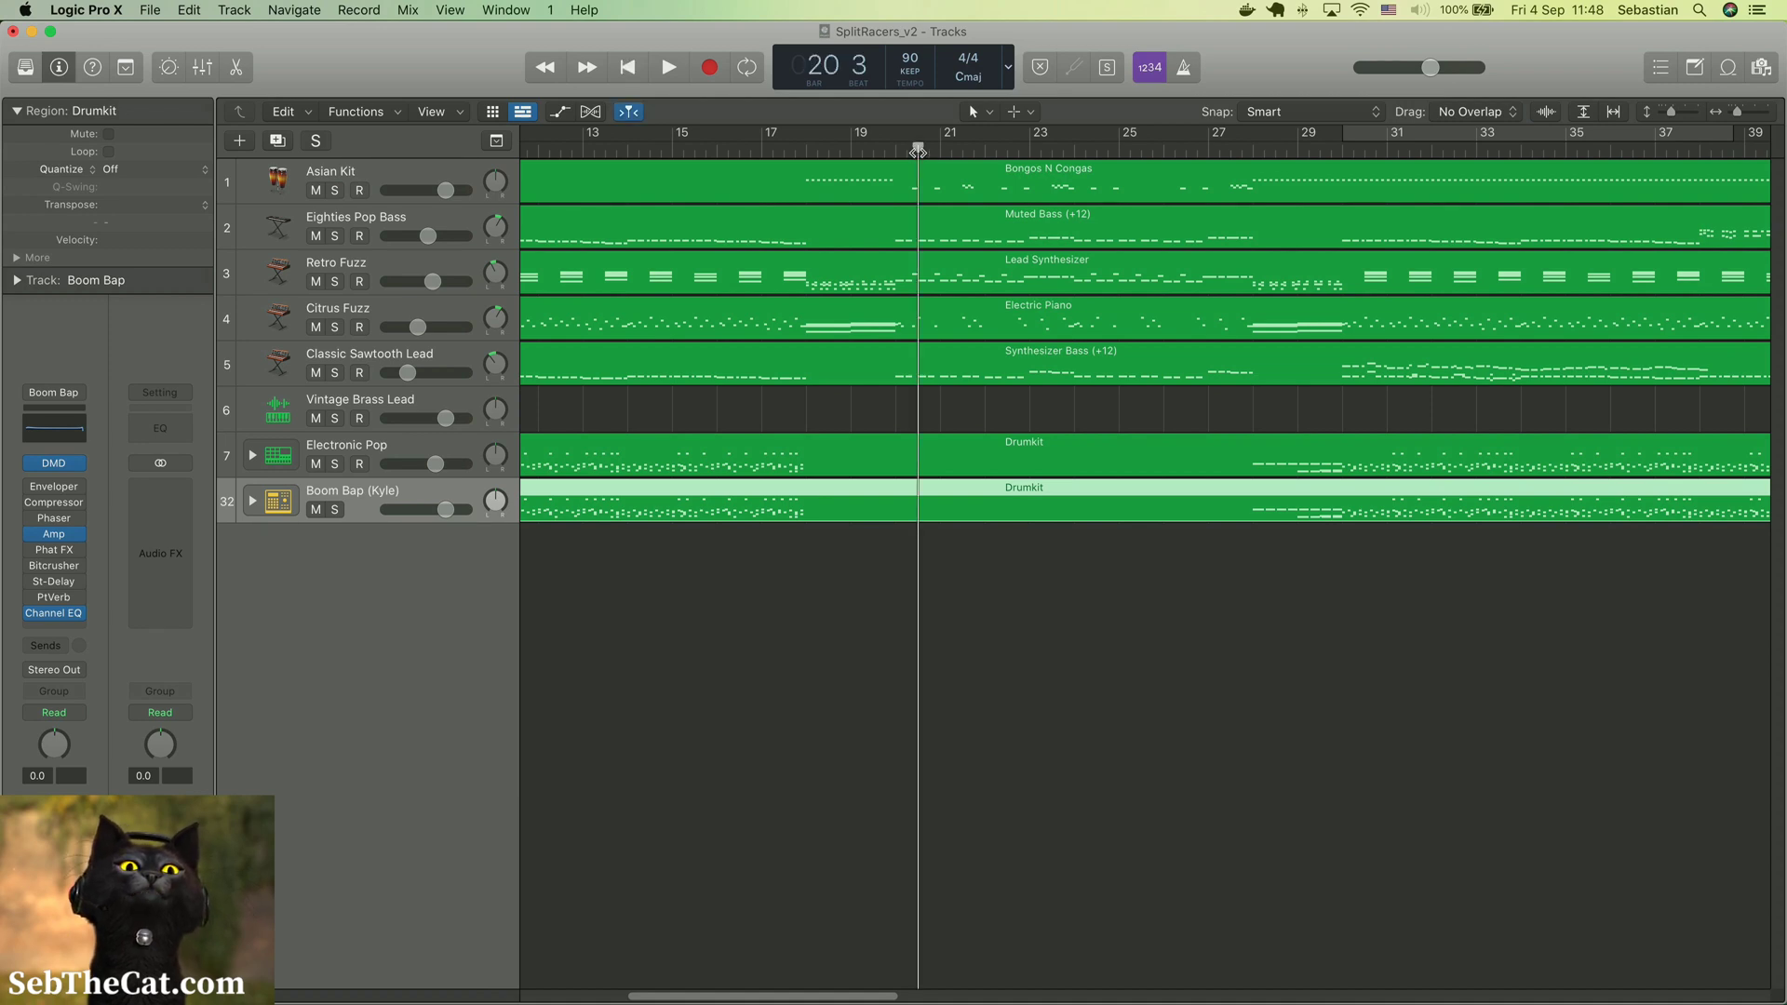
pyautogui.hscroll(-10, 918, 151)
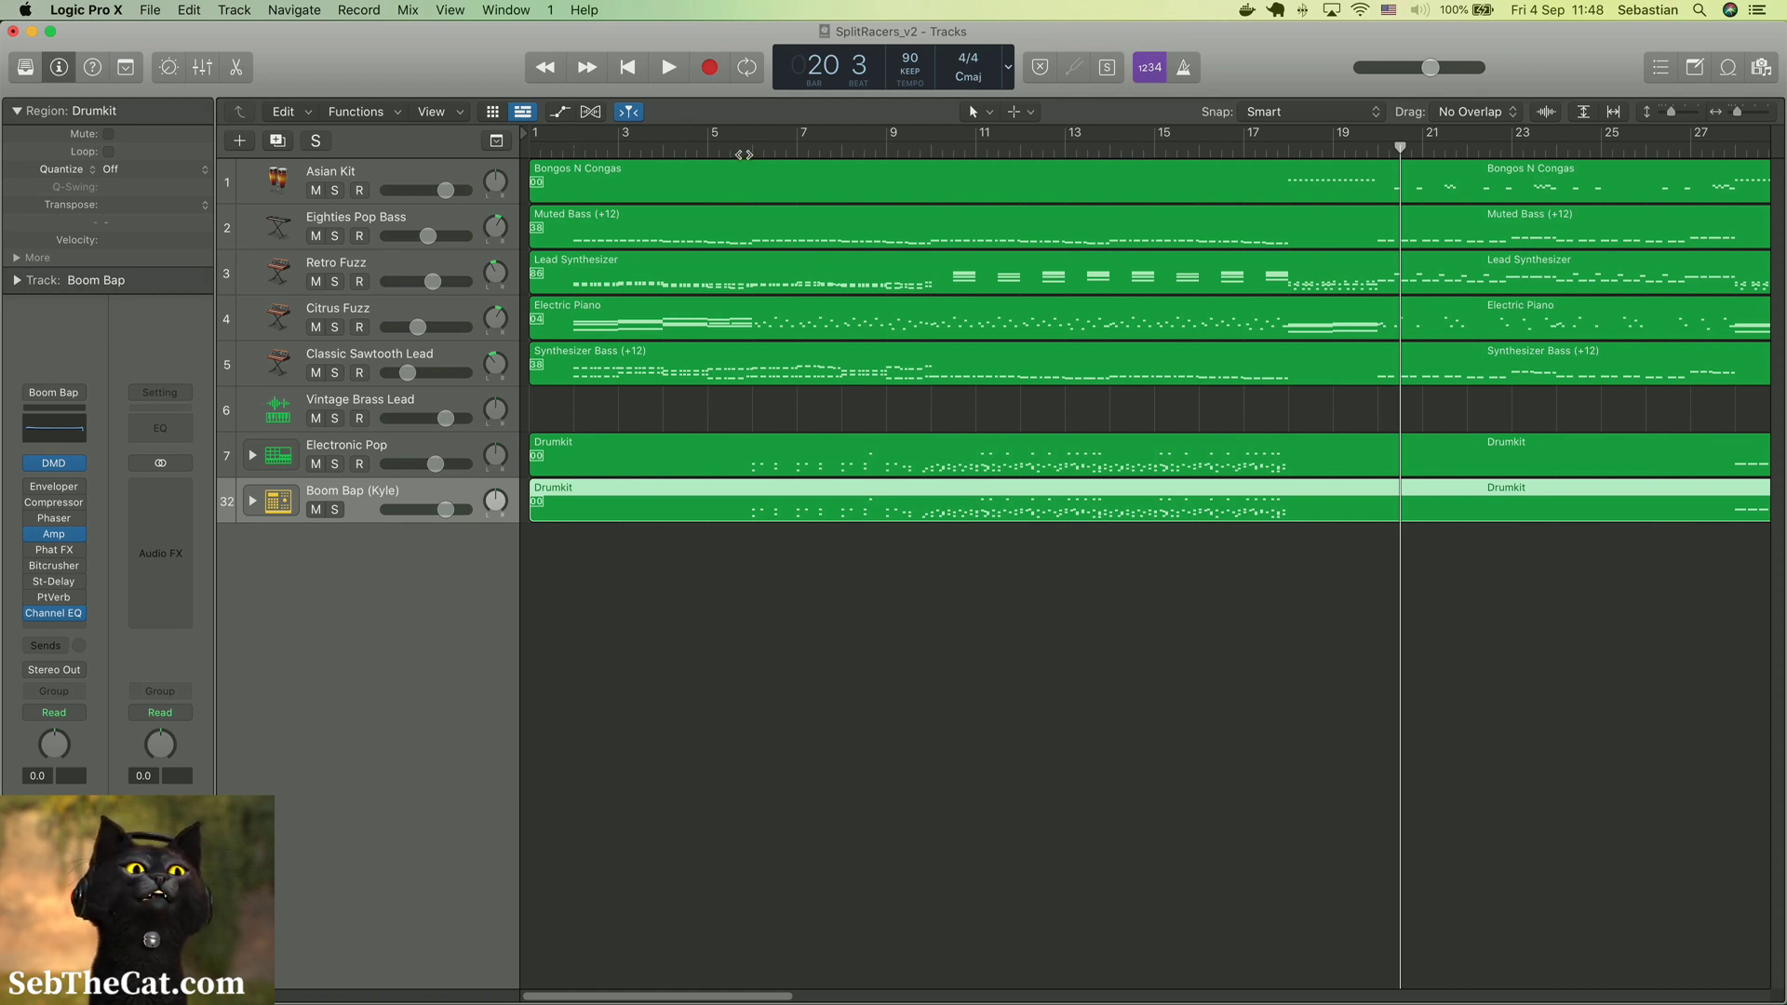
pyautogui.click(752, 151)
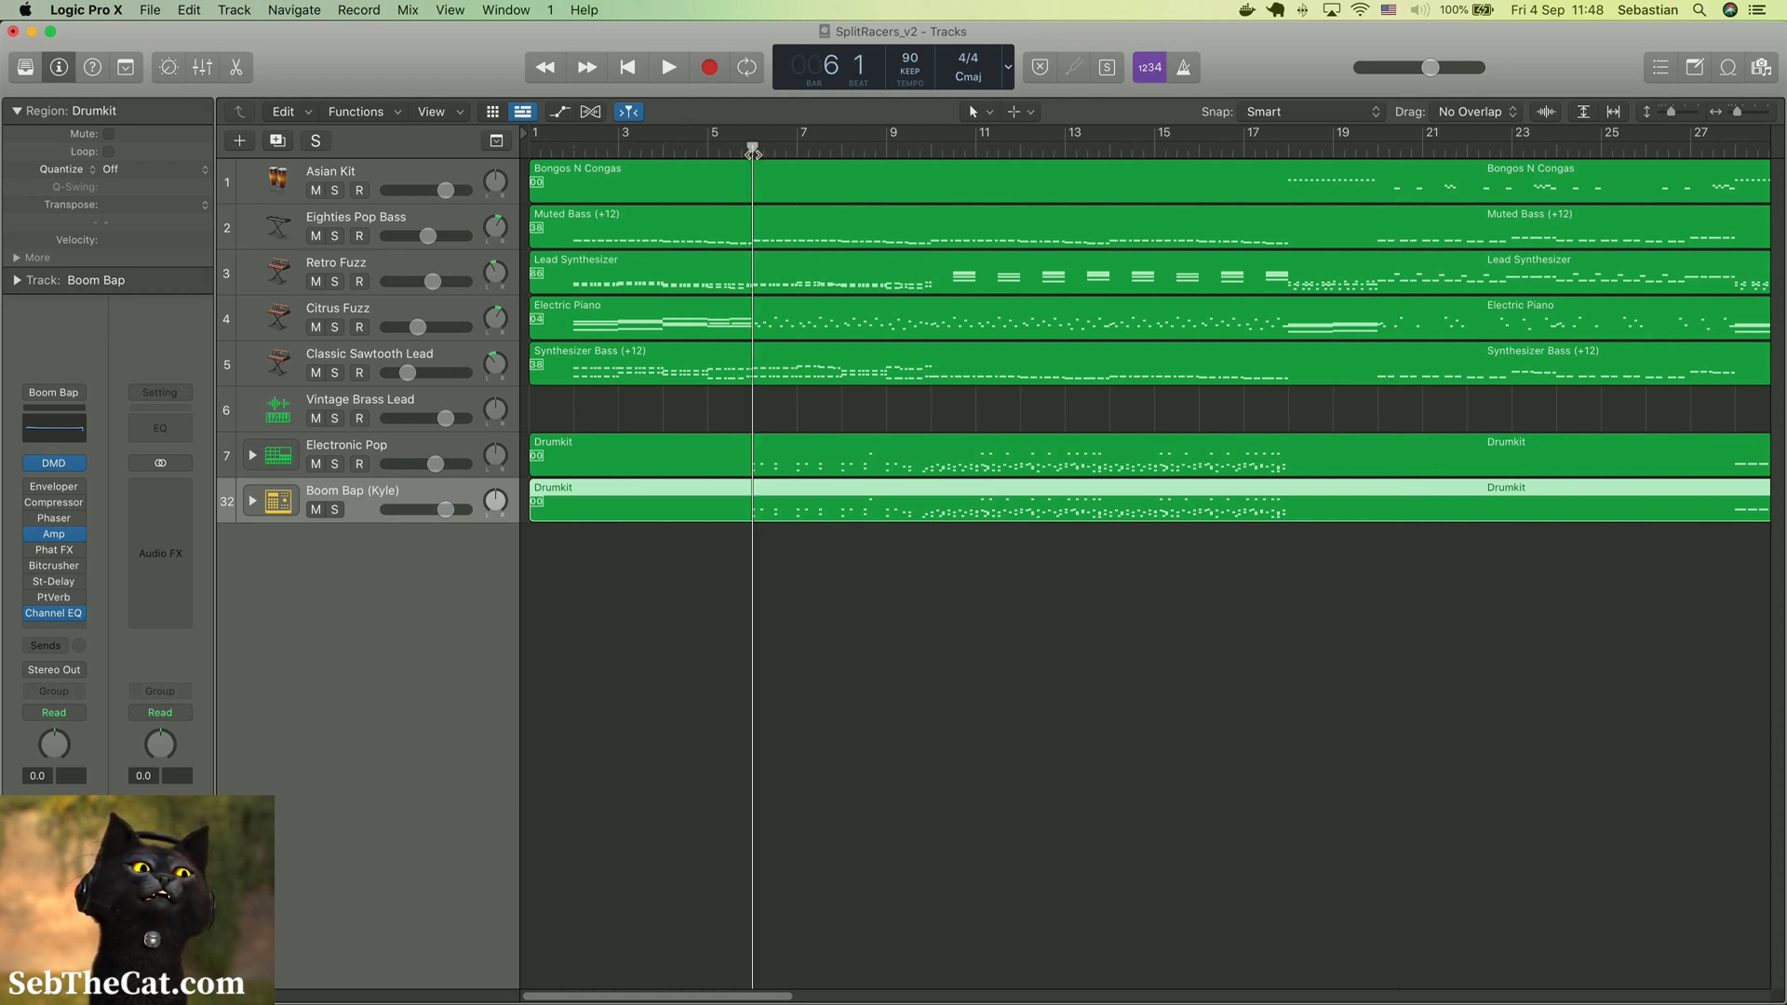
pyautogui.click(841, 650)
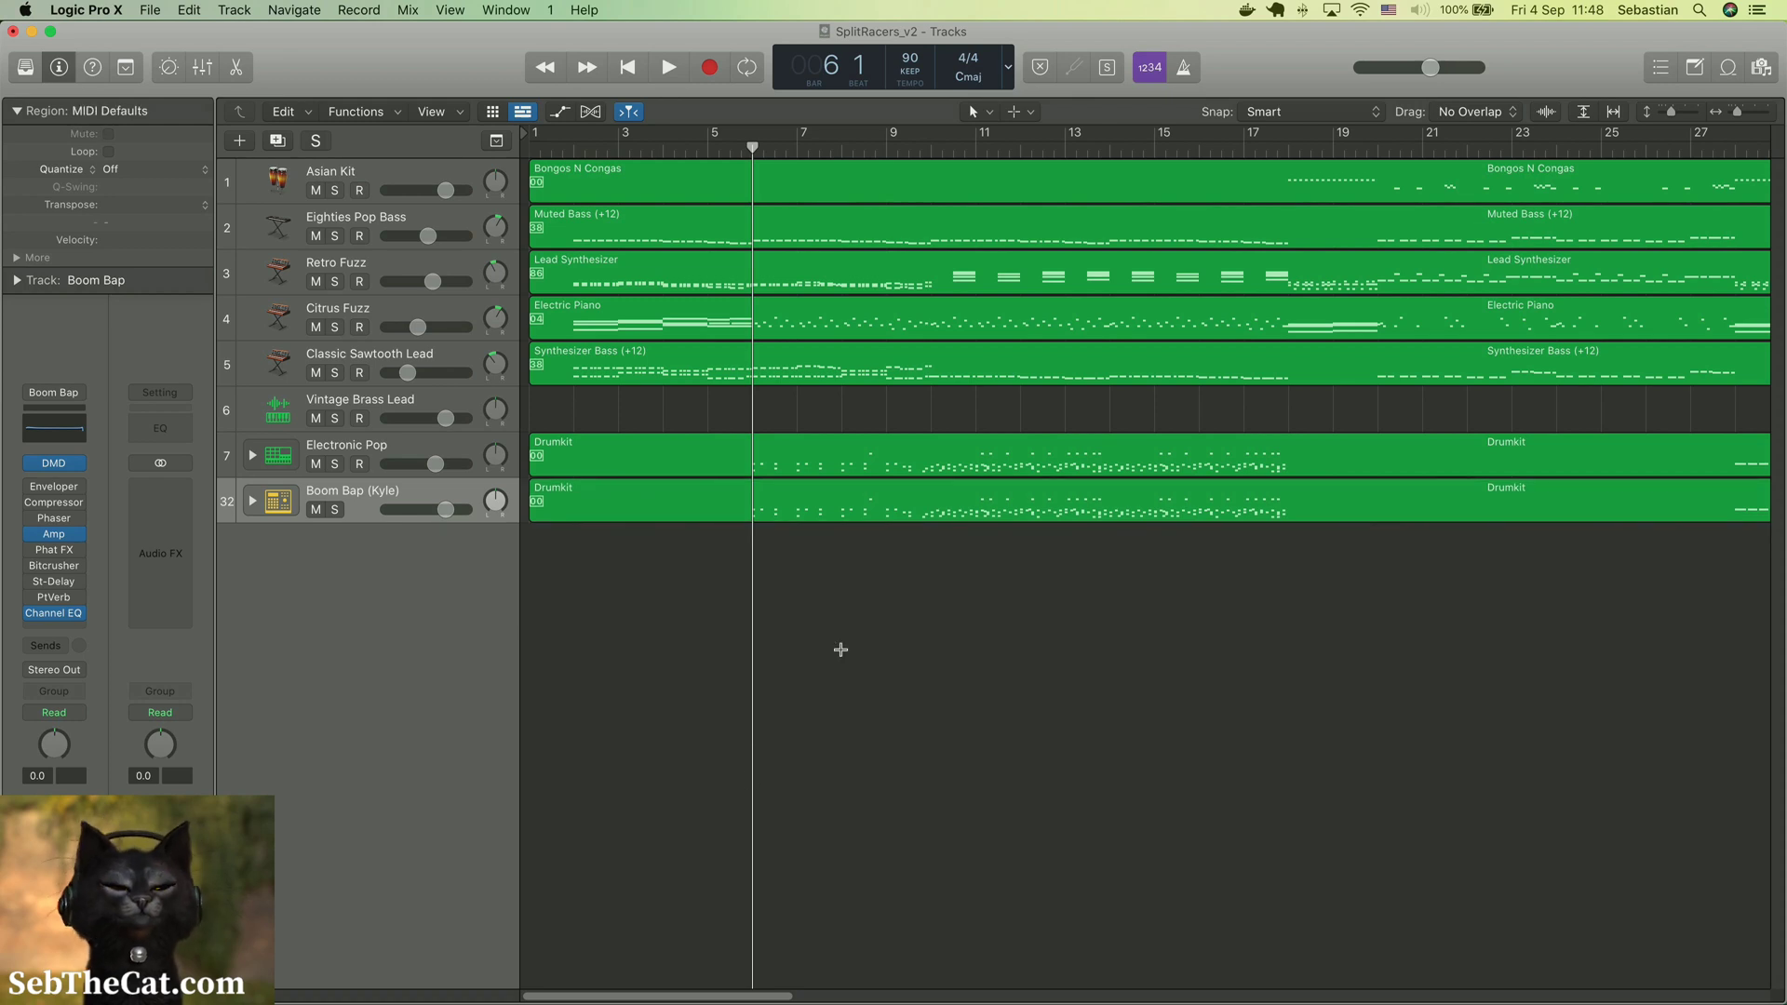
pyautogui.press('super+a')
pyautogui.press('super+t')
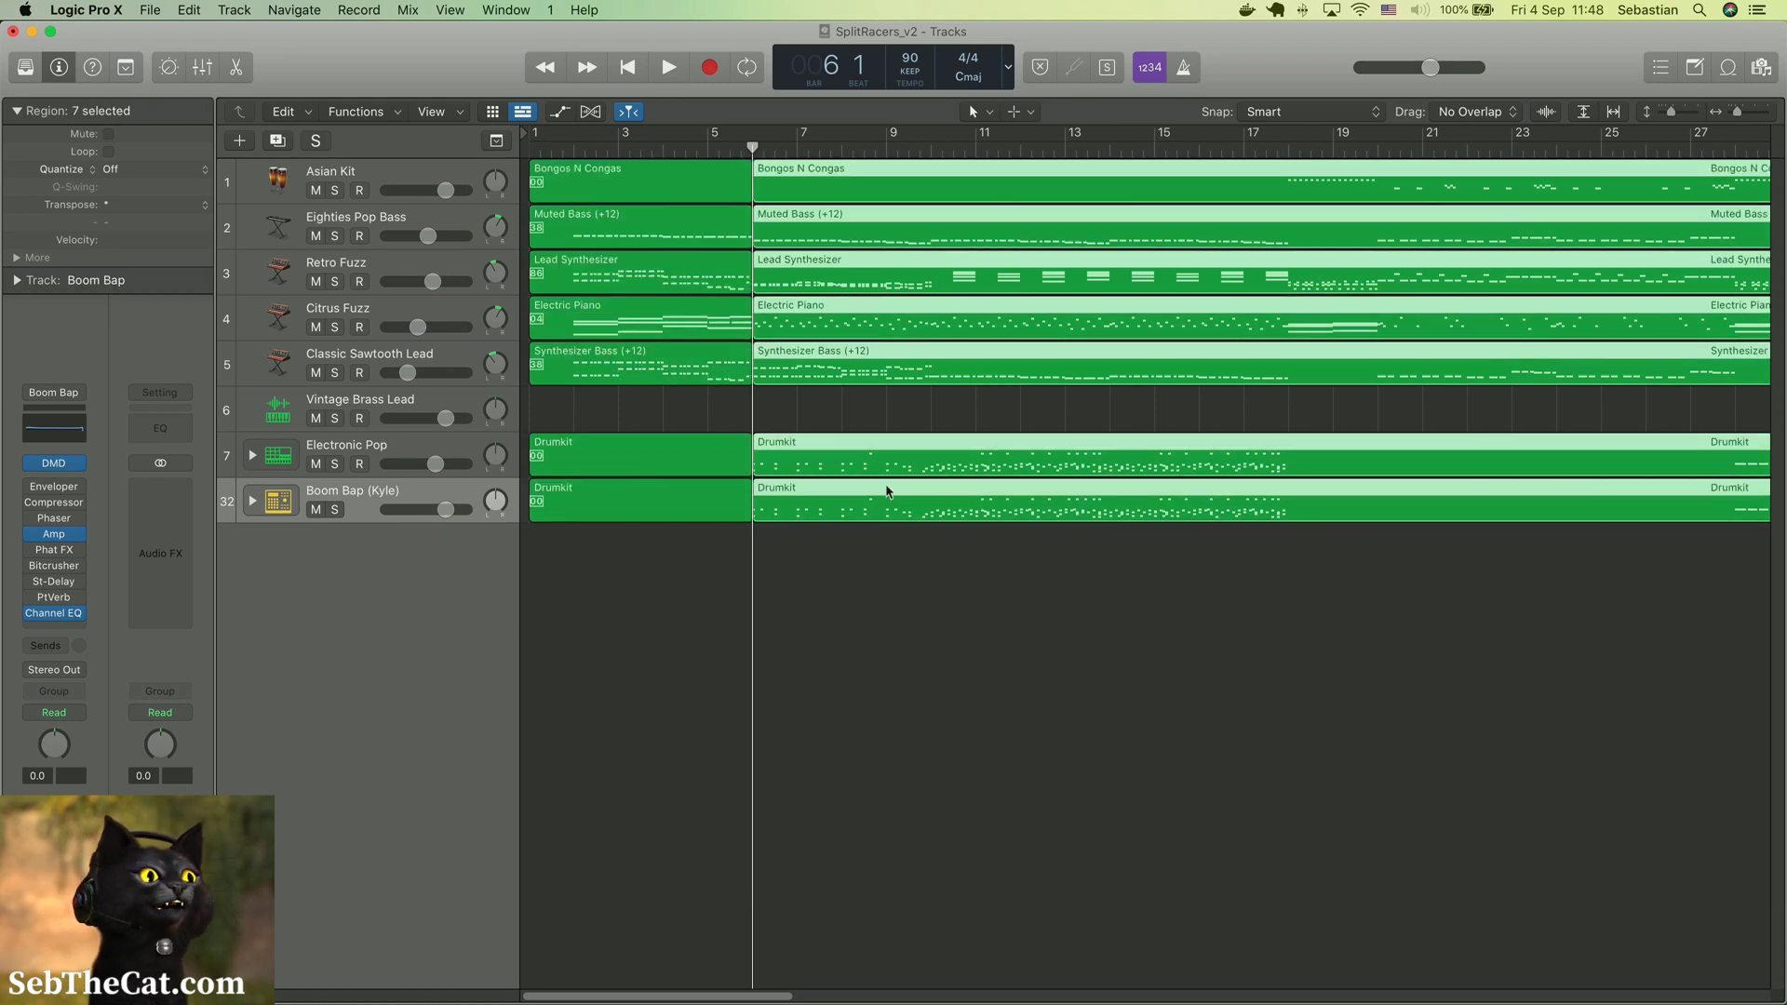
# Split the selected regions across all tracks at bars 10 and 18
pyautogui.click(905, 149)
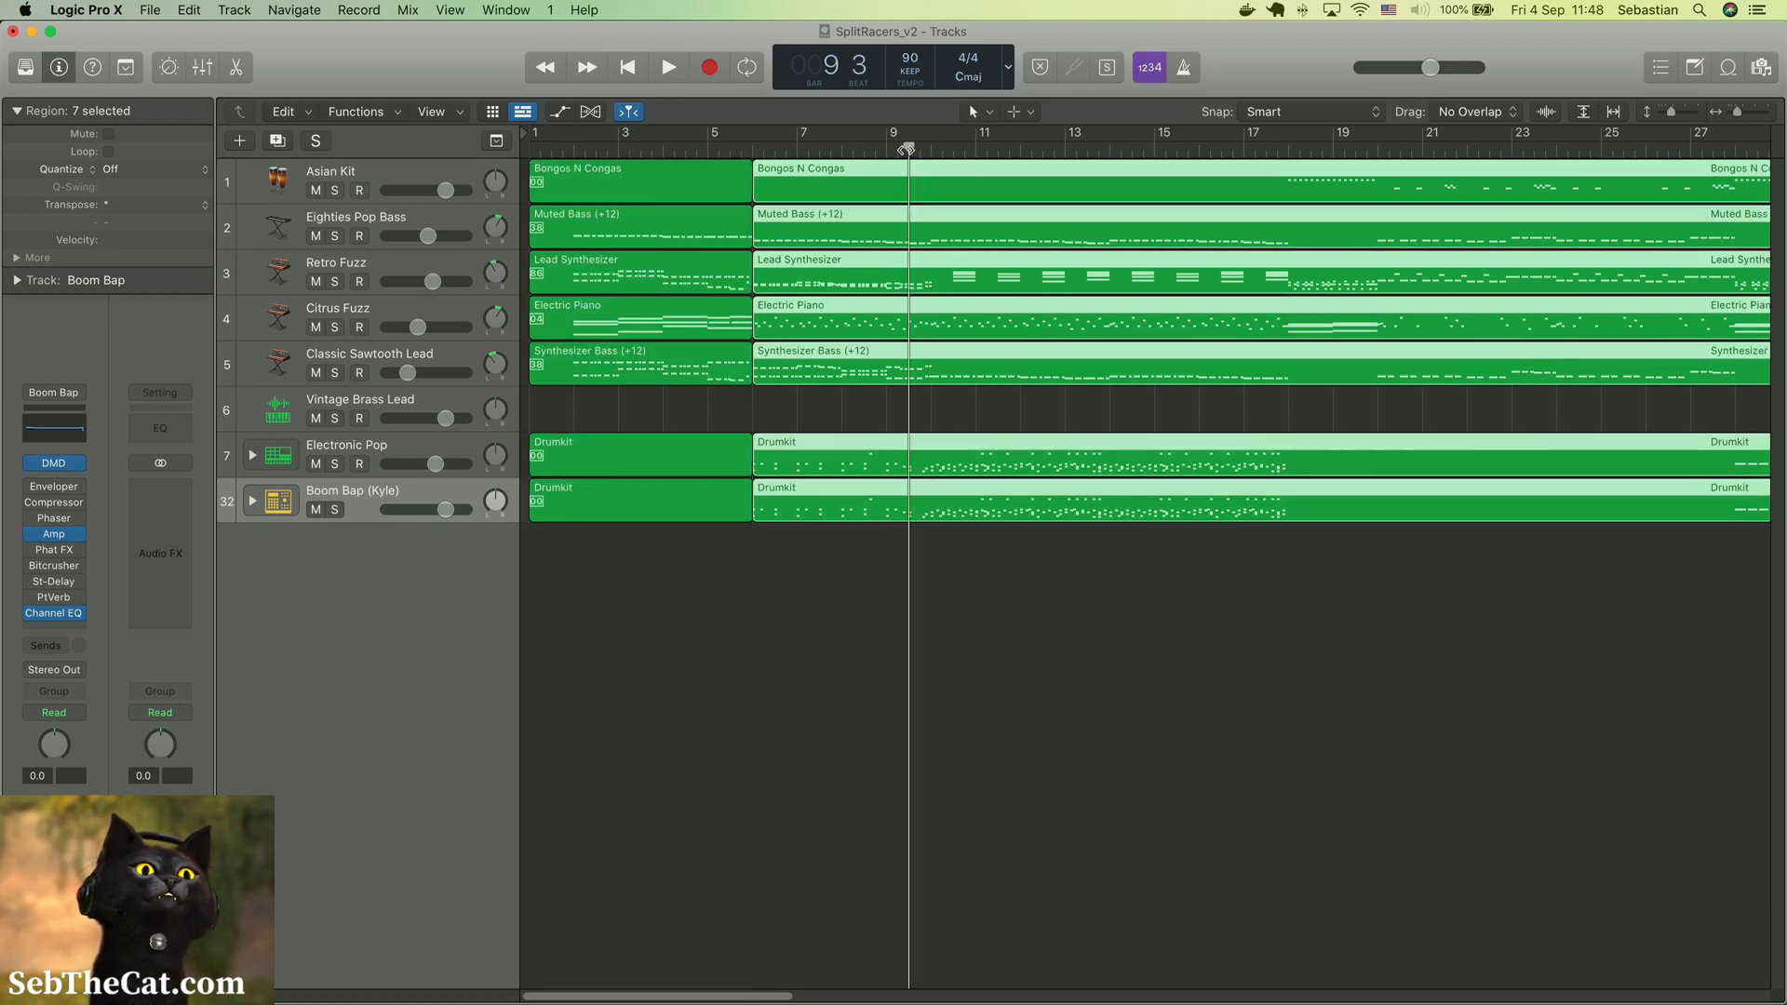
pyautogui.click(930, 148)
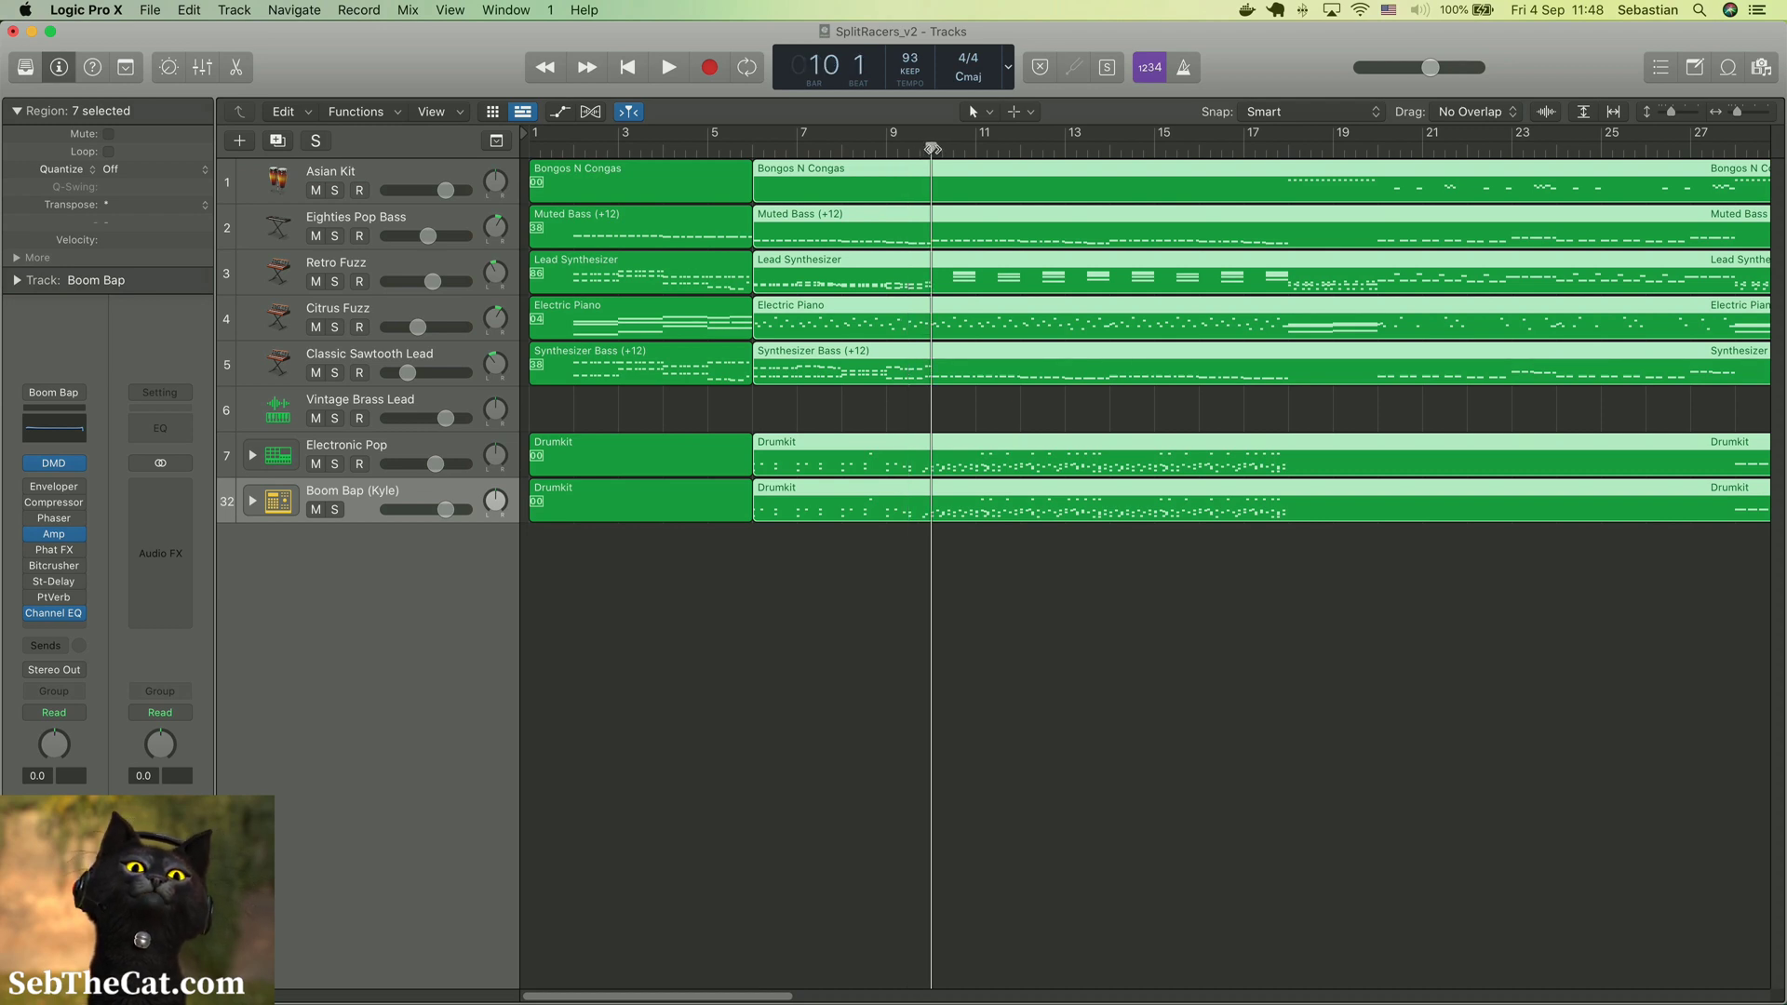
pyautogui.press('super+t')
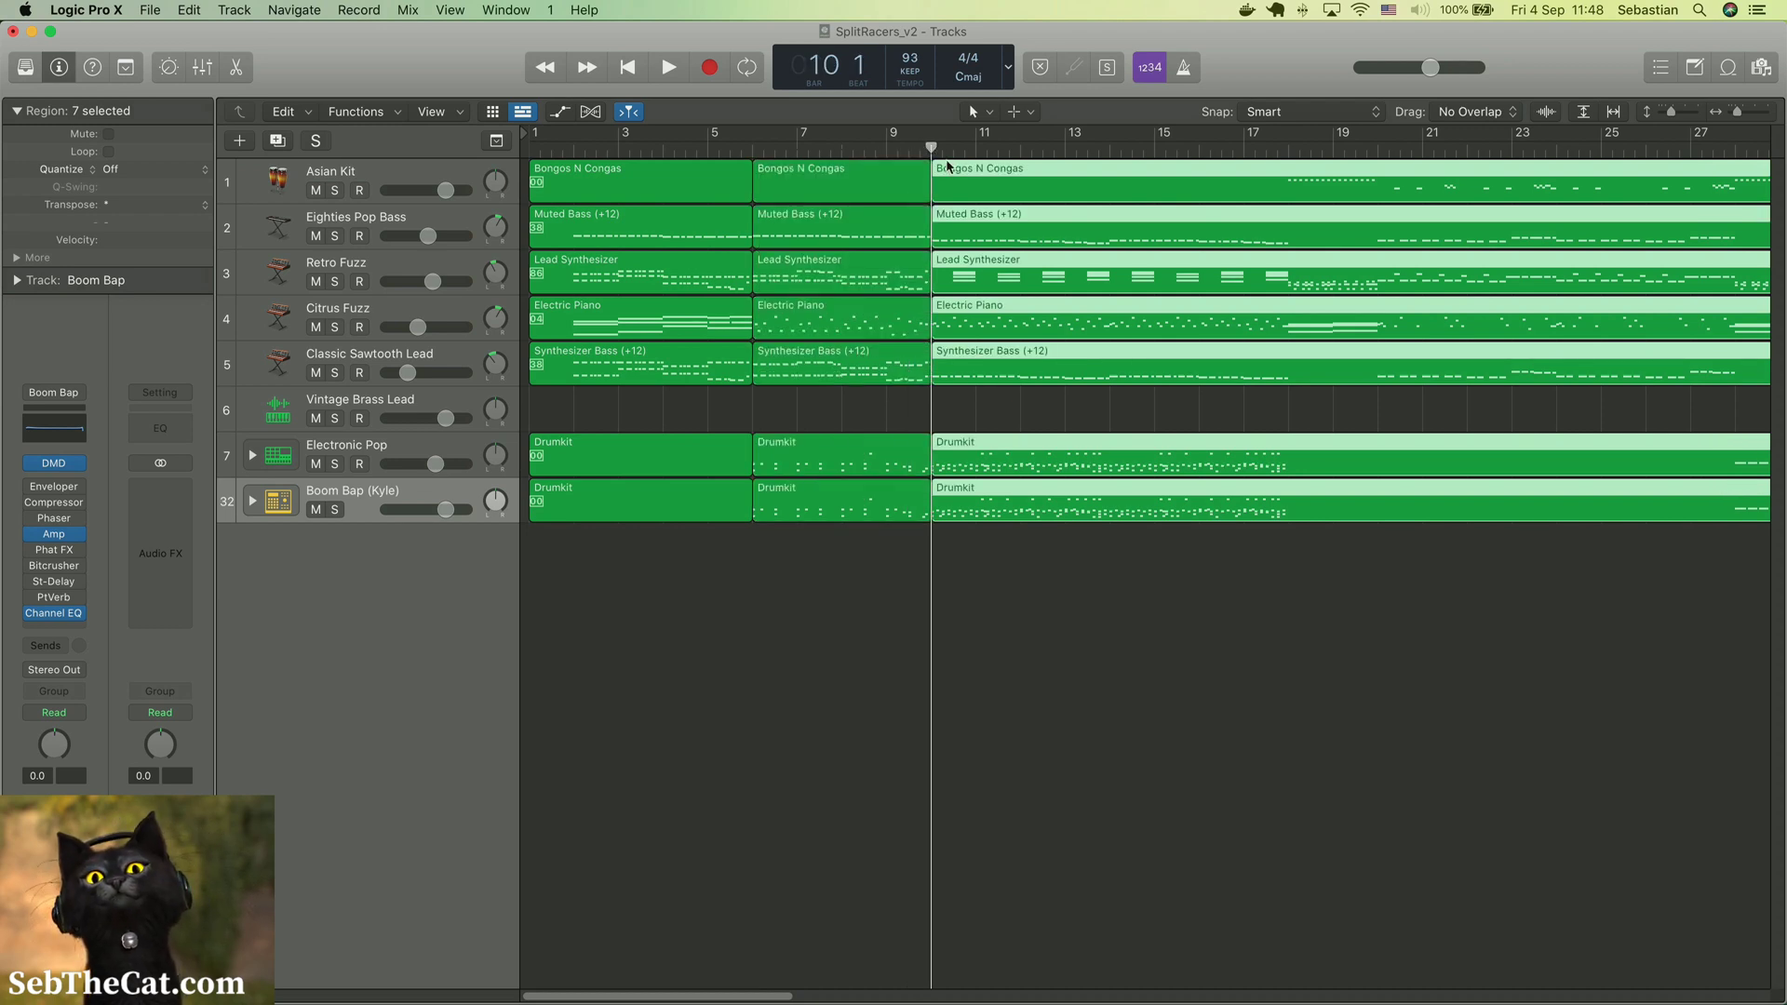
pyautogui.click(1282, 149)
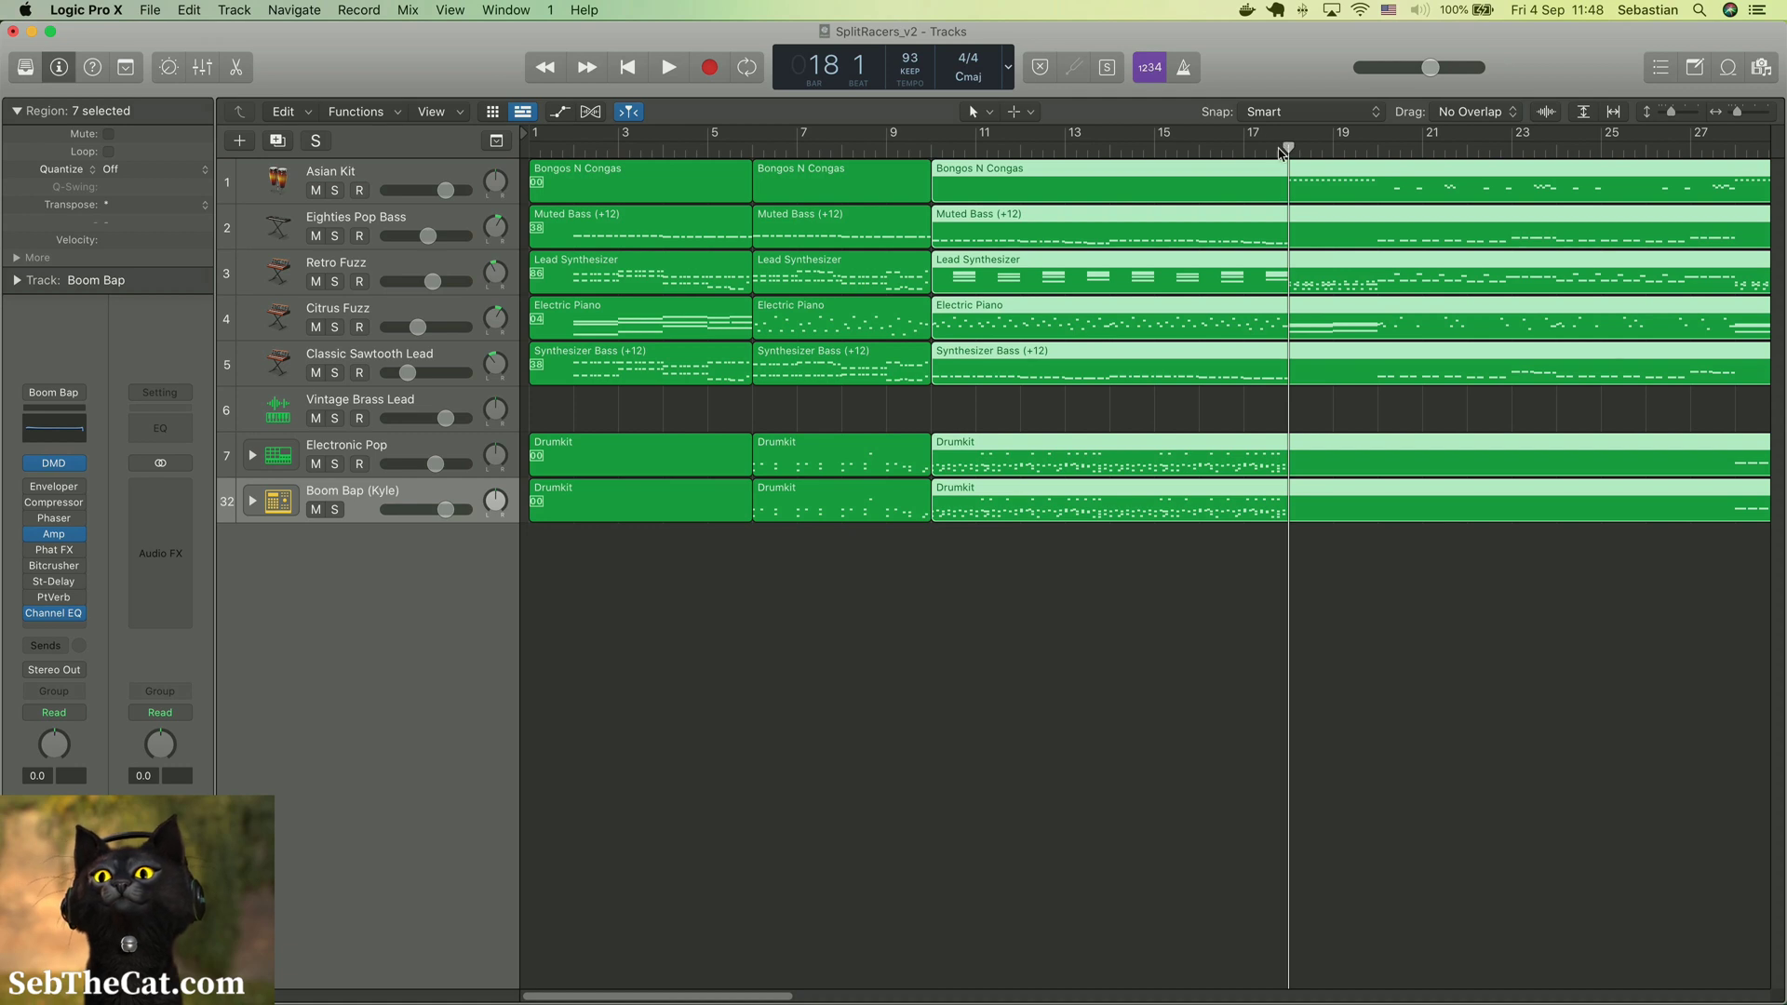
pyautogui.press('super+t')
# Split the remaining selected regions on all tracks at bars 20, 28 and 30
pyautogui.hscroll(5, 1232, 187)
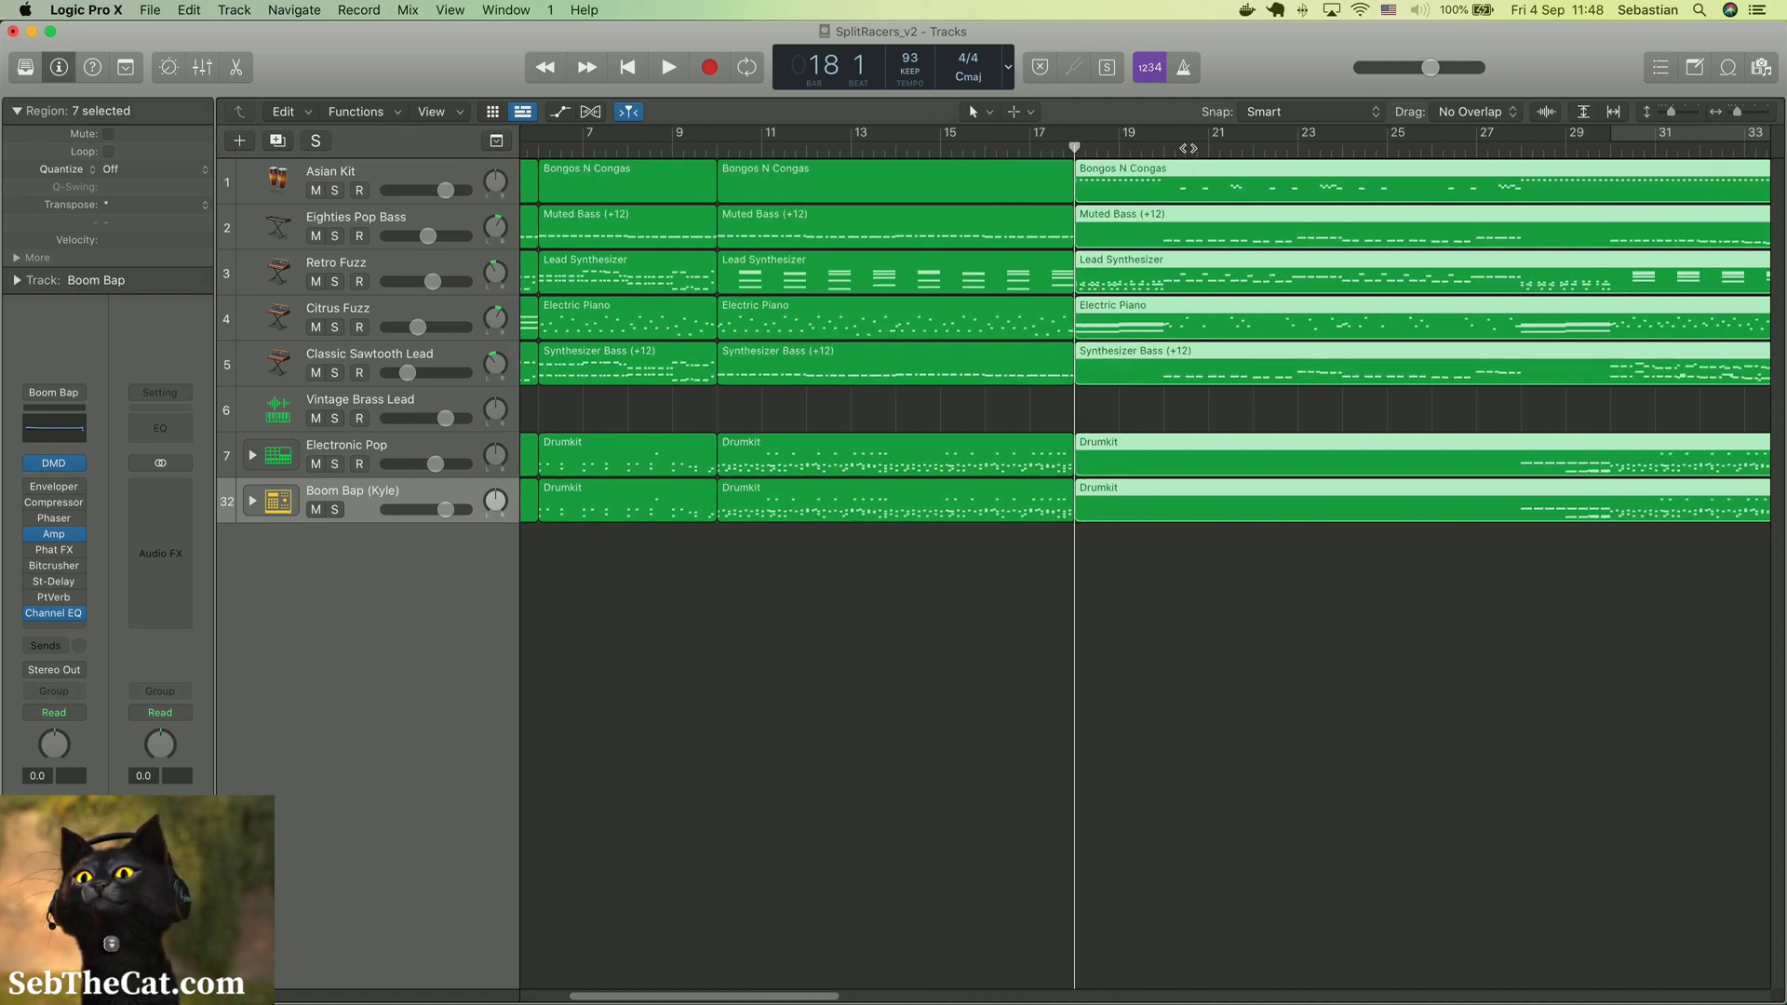
pyautogui.click(1164, 149)
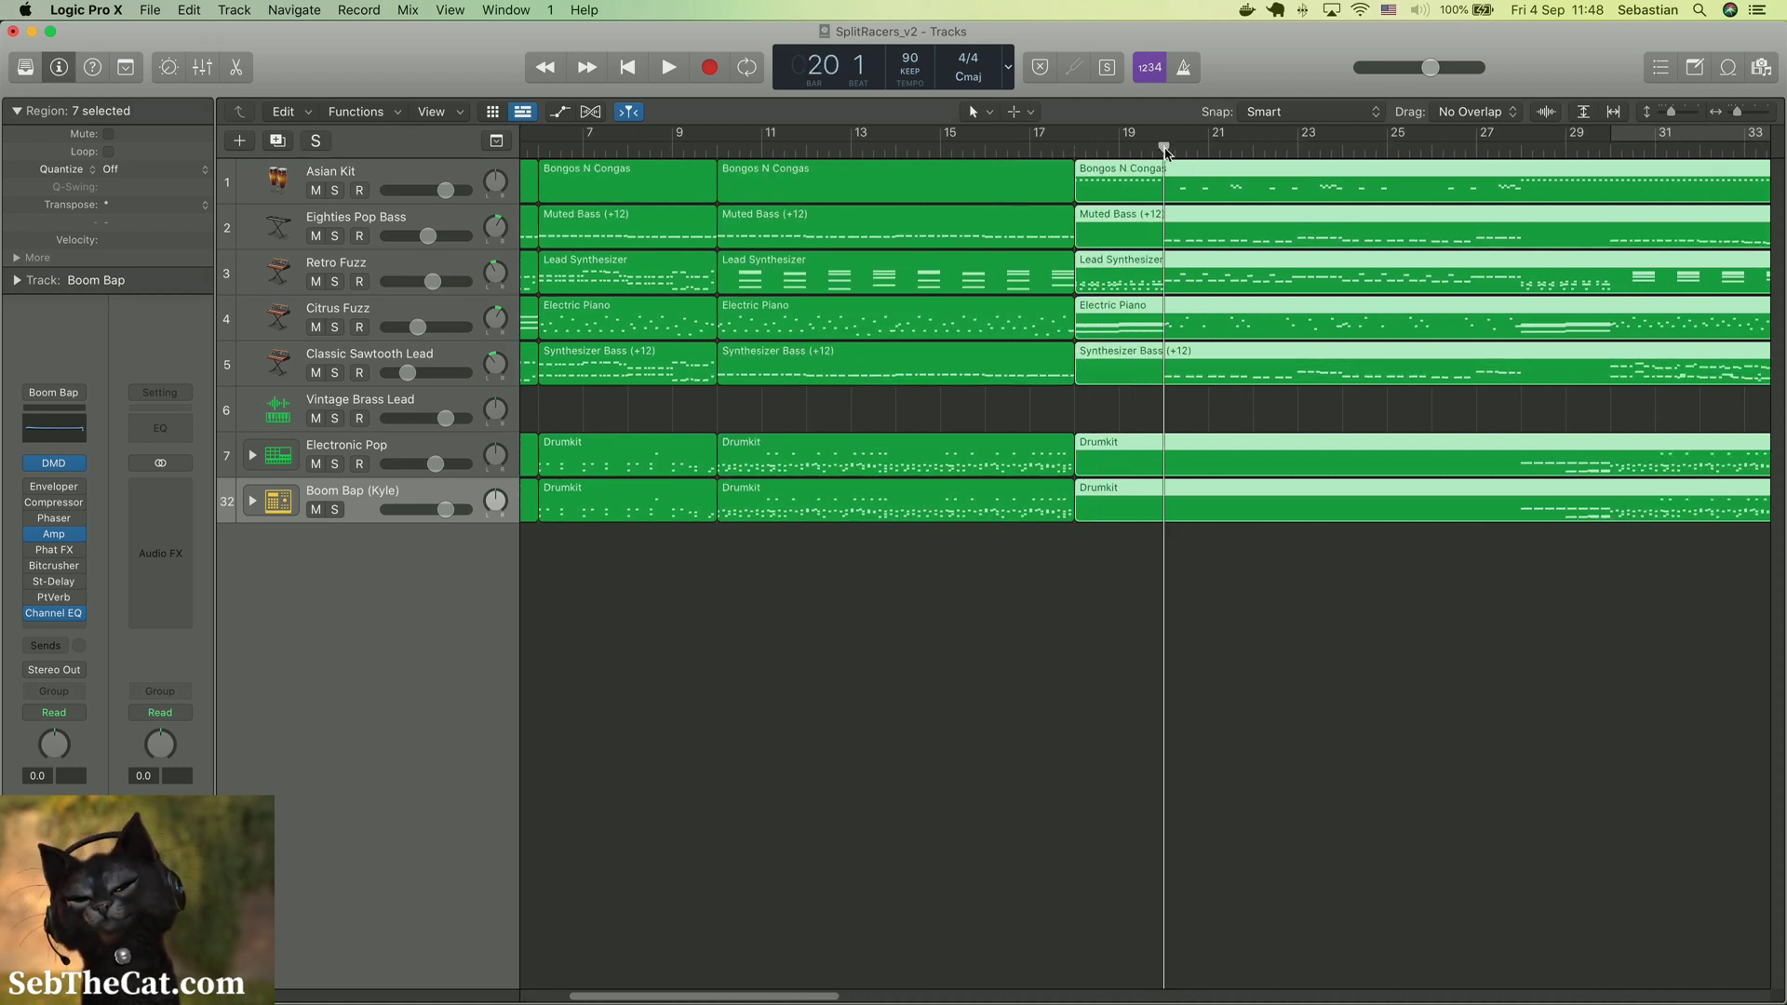
pyautogui.press('super+t')
pyautogui.hscroll(4, 1251, 173)
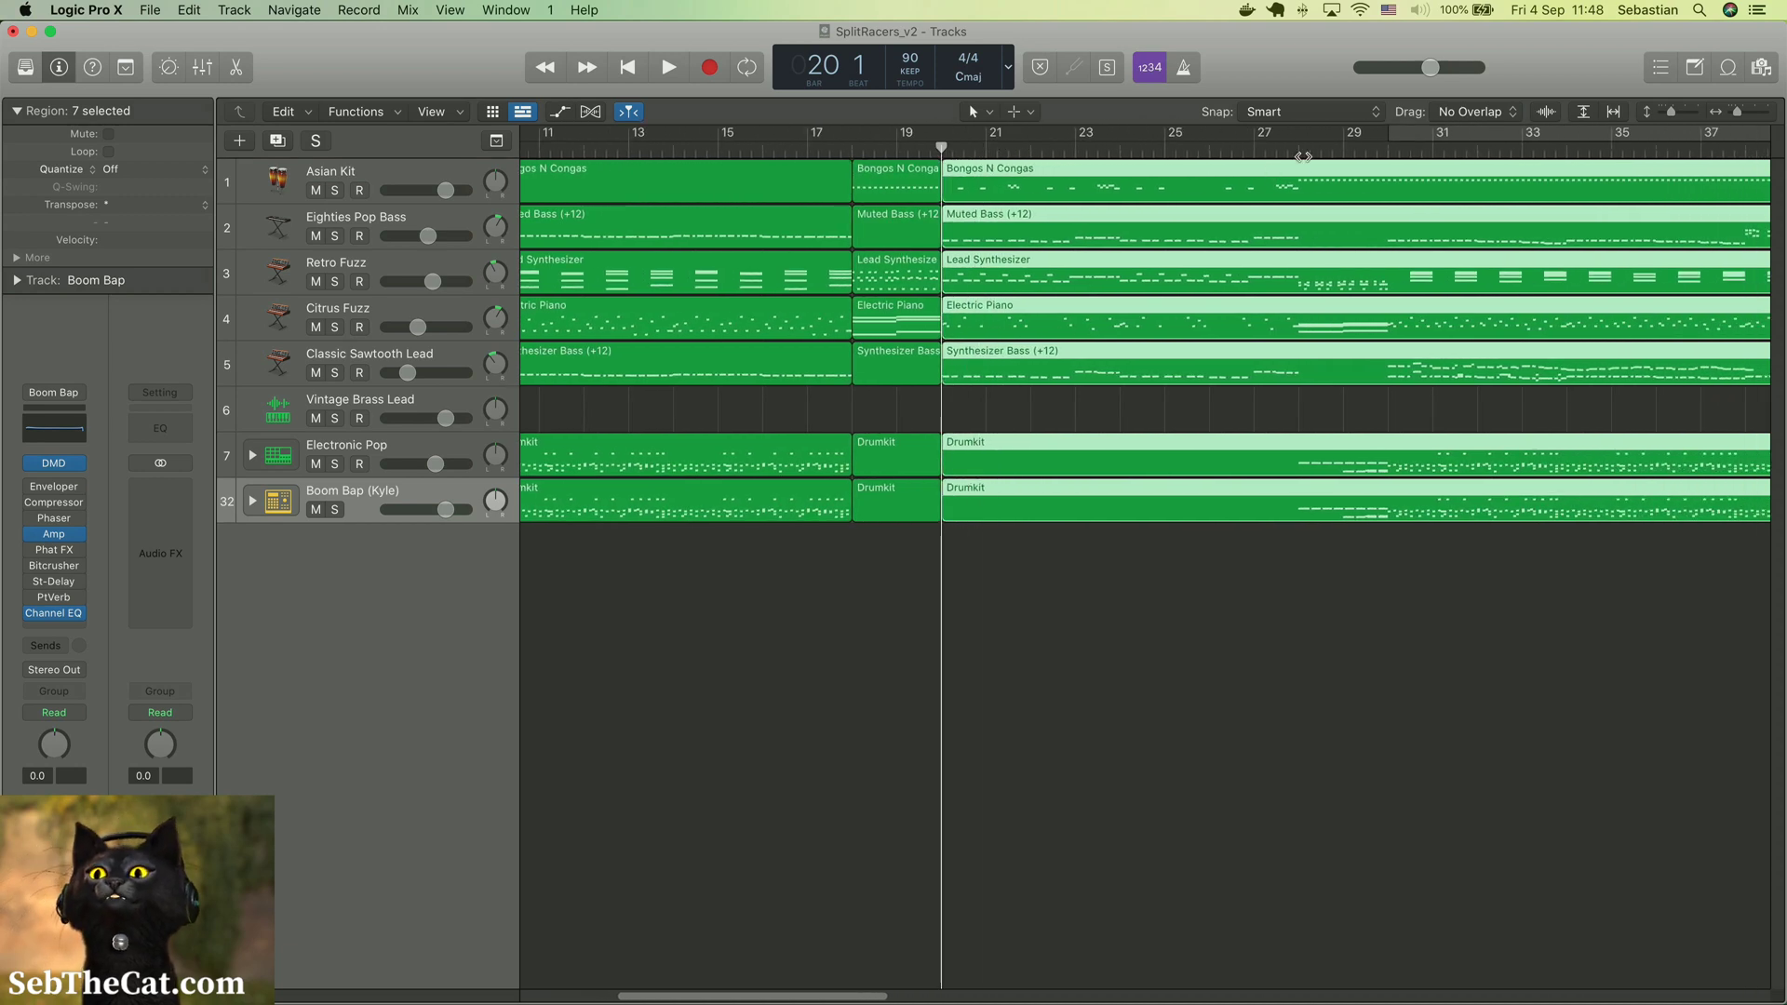
pyautogui.click(1302, 150)
pyautogui.press('super+t')
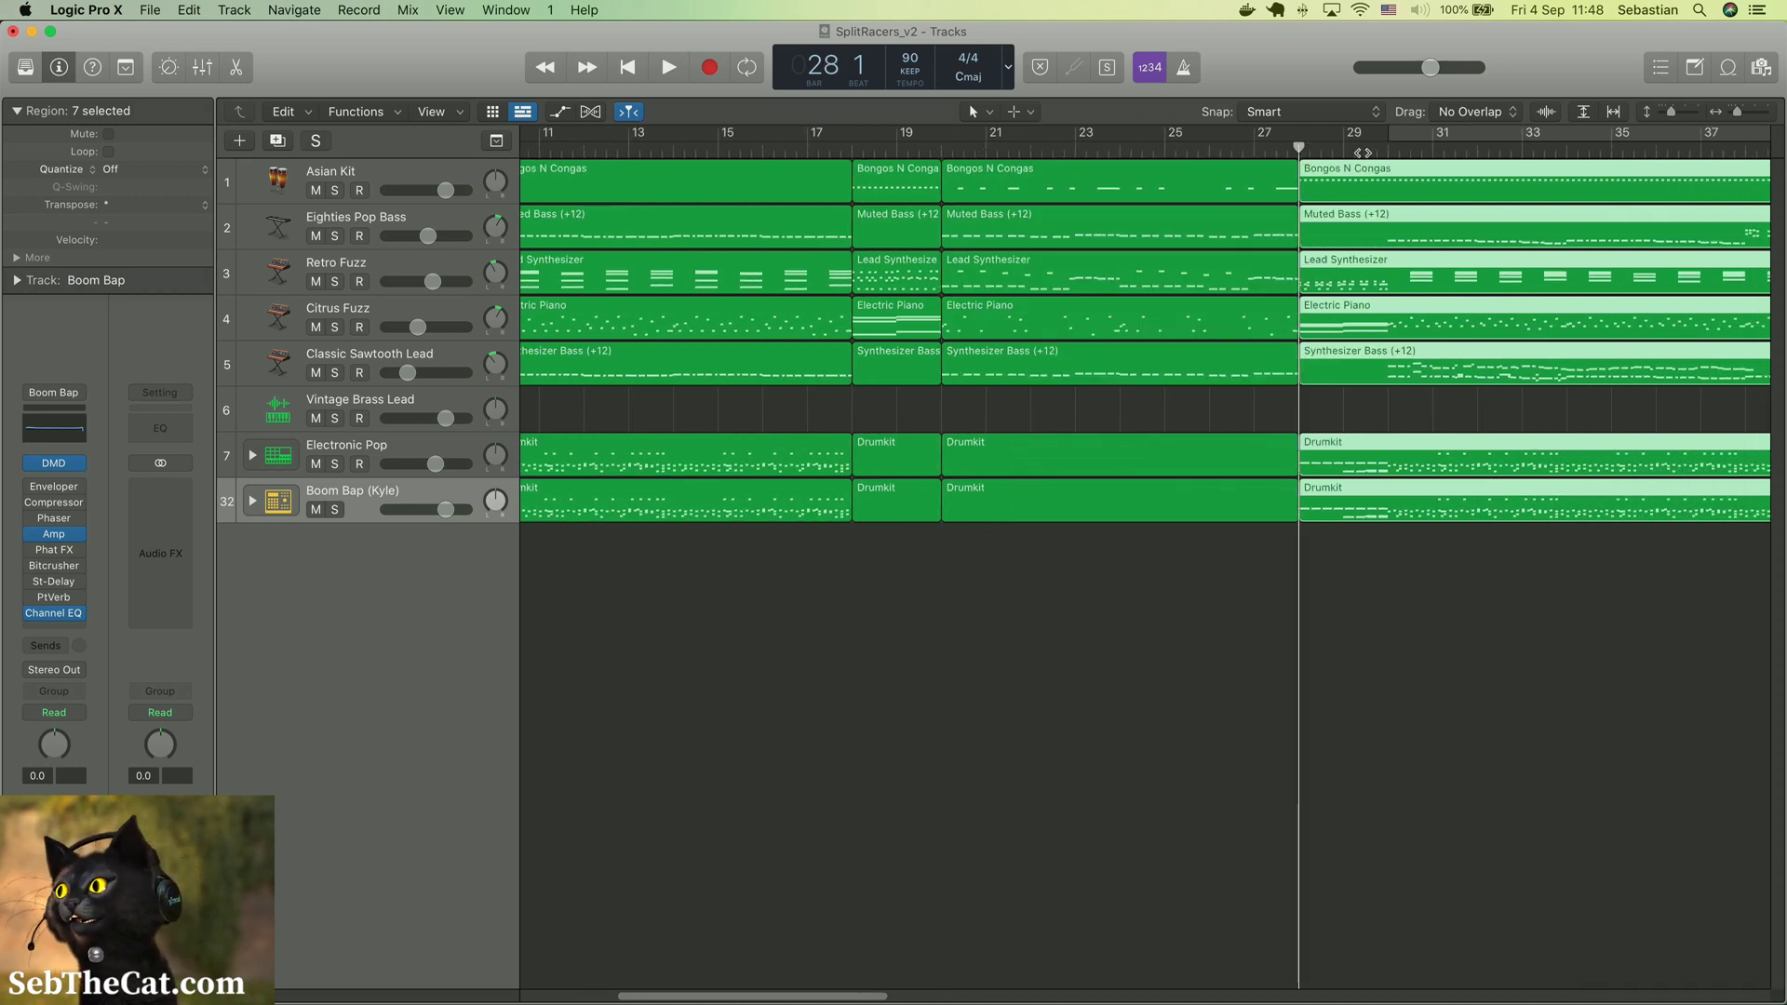
pyautogui.click(1387, 150)
pyautogui.press('super+t')
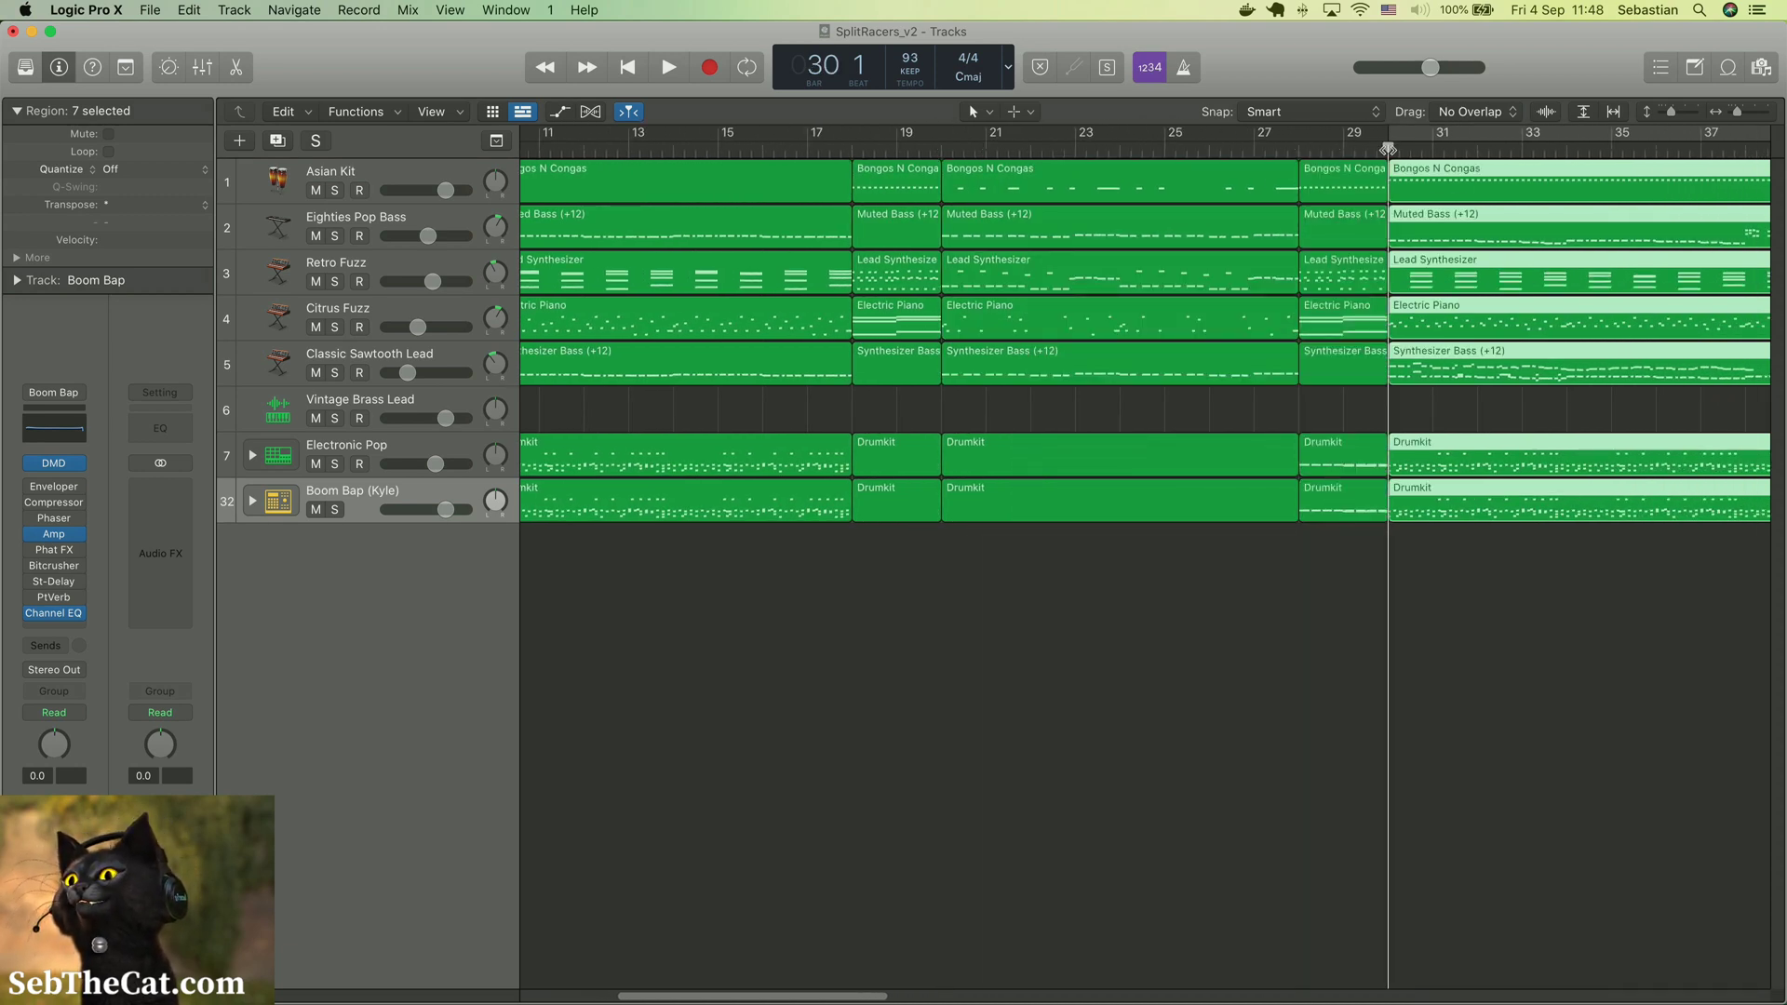
# Split the selected regions across all tracks at bars 42 and 43
pyautogui.hscroll(20, 1122, 168)
pyautogui.hscroll(-10, 1122, 167)
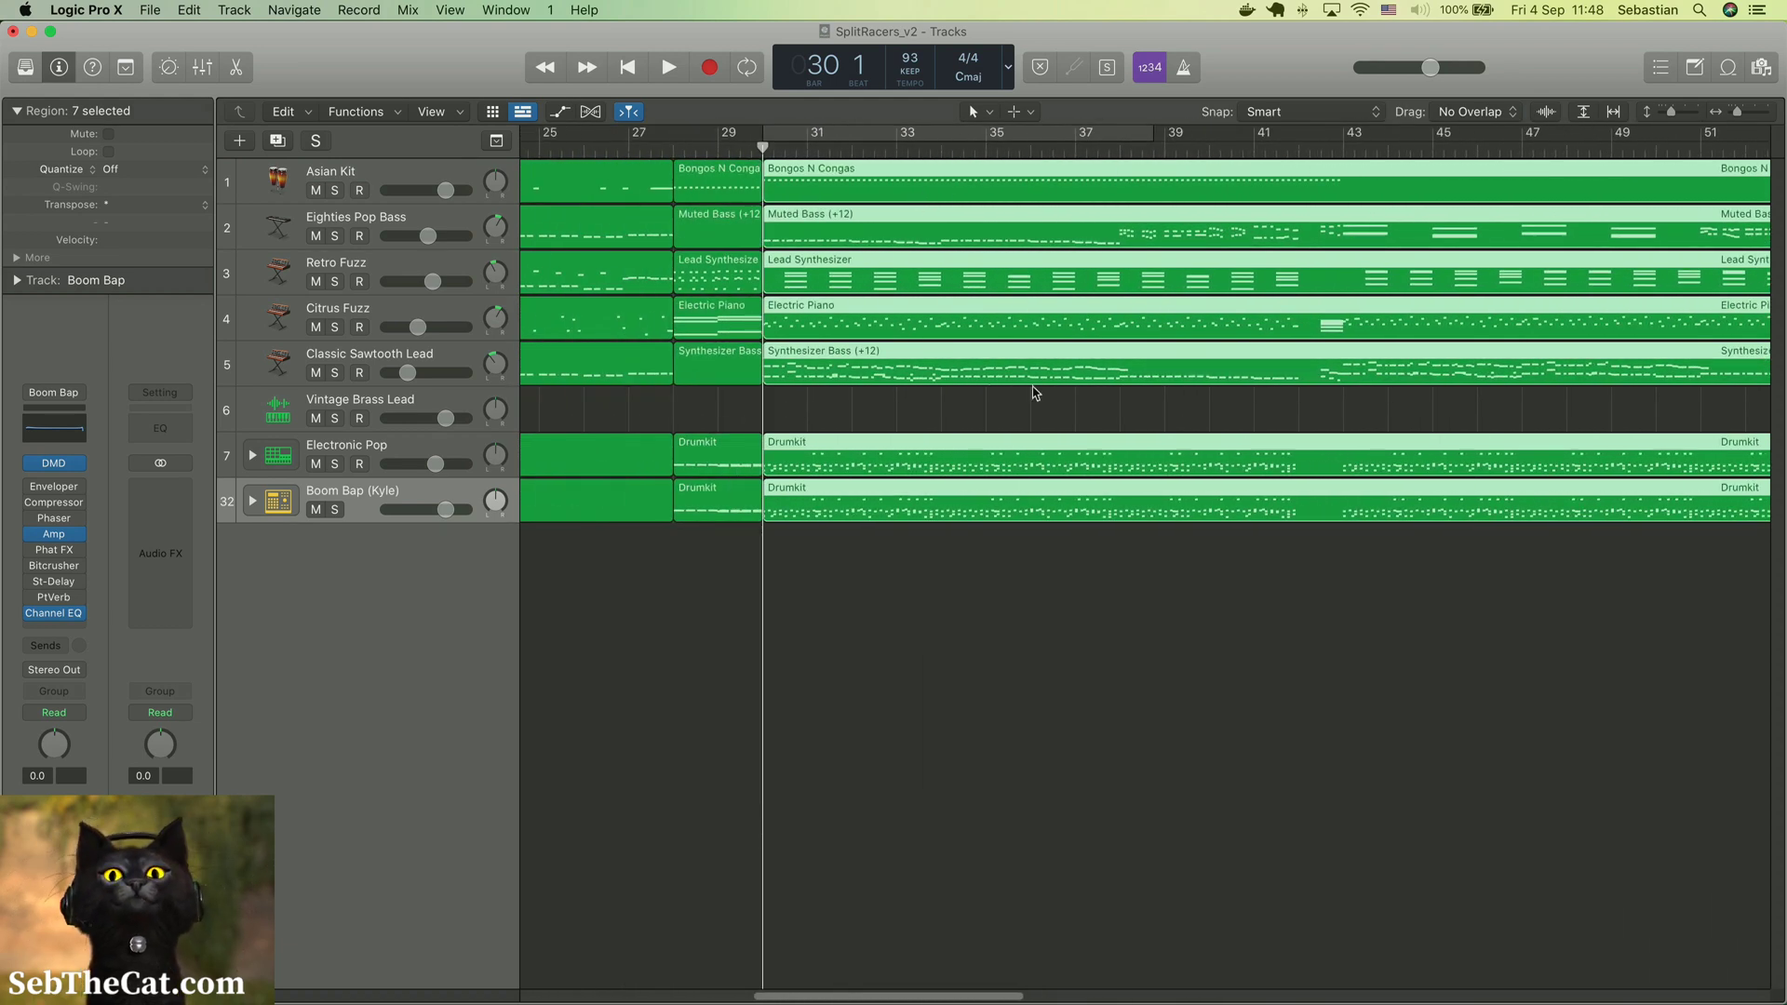
pyautogui.click(1297, 149)
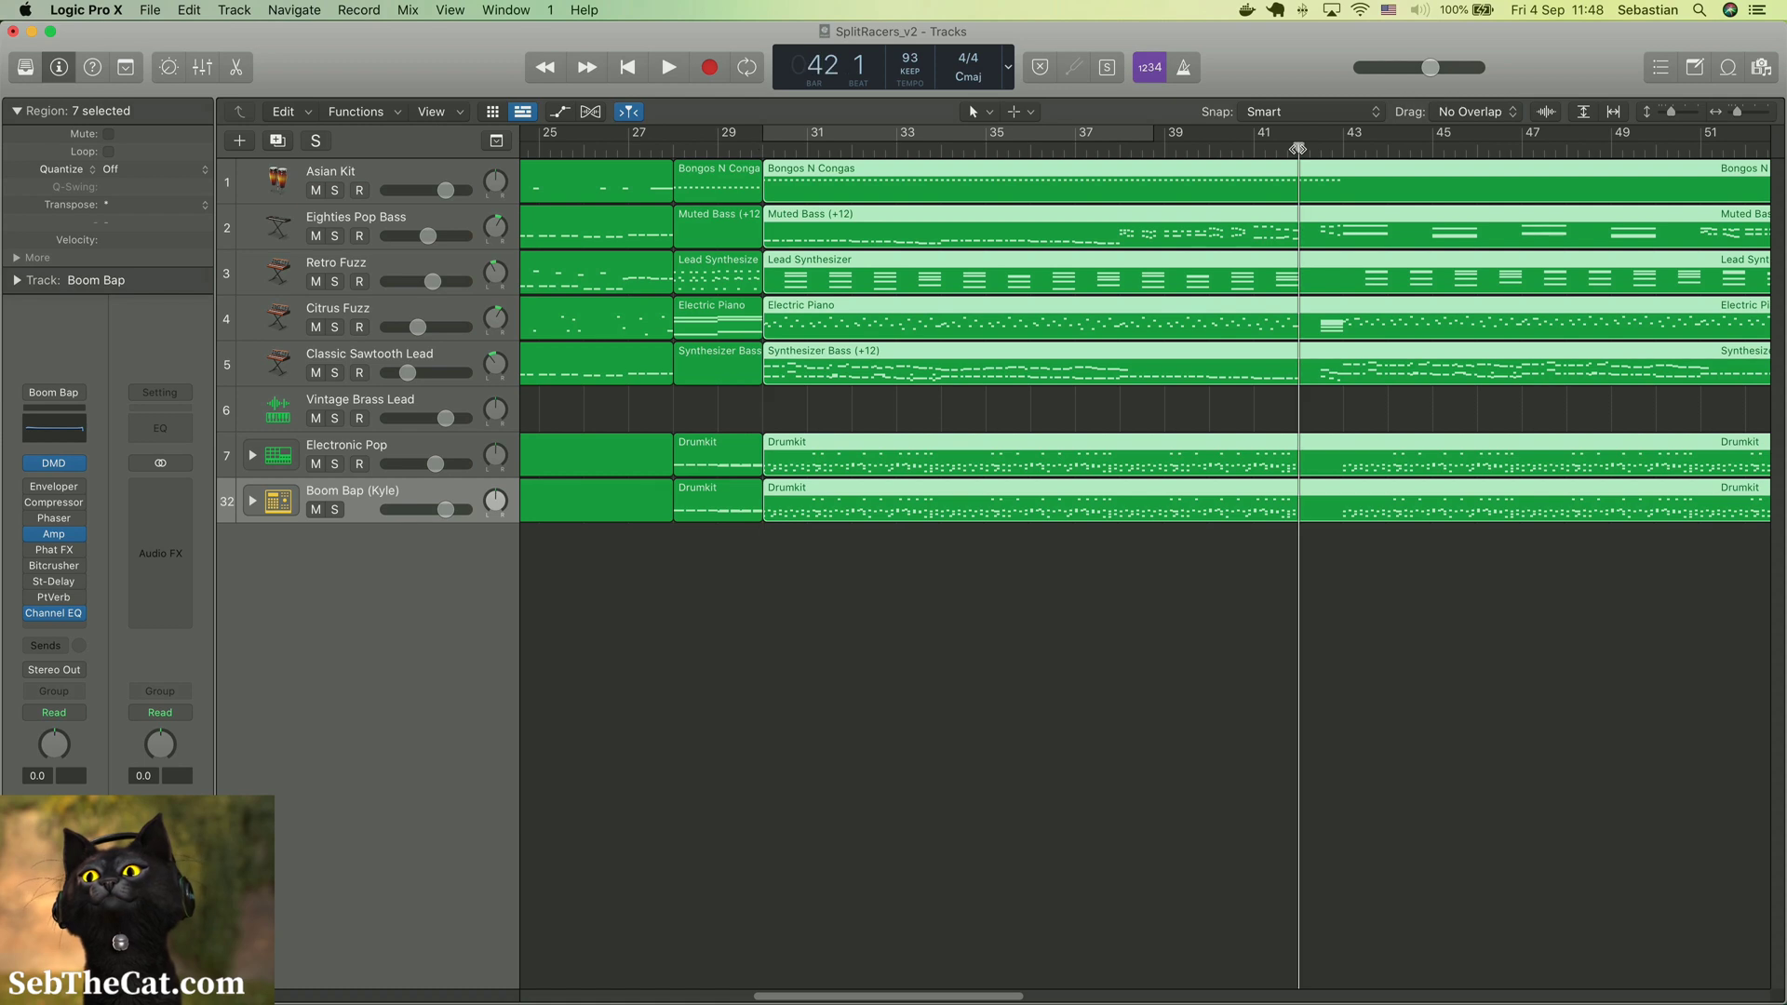
pyautogui.press('super+t')
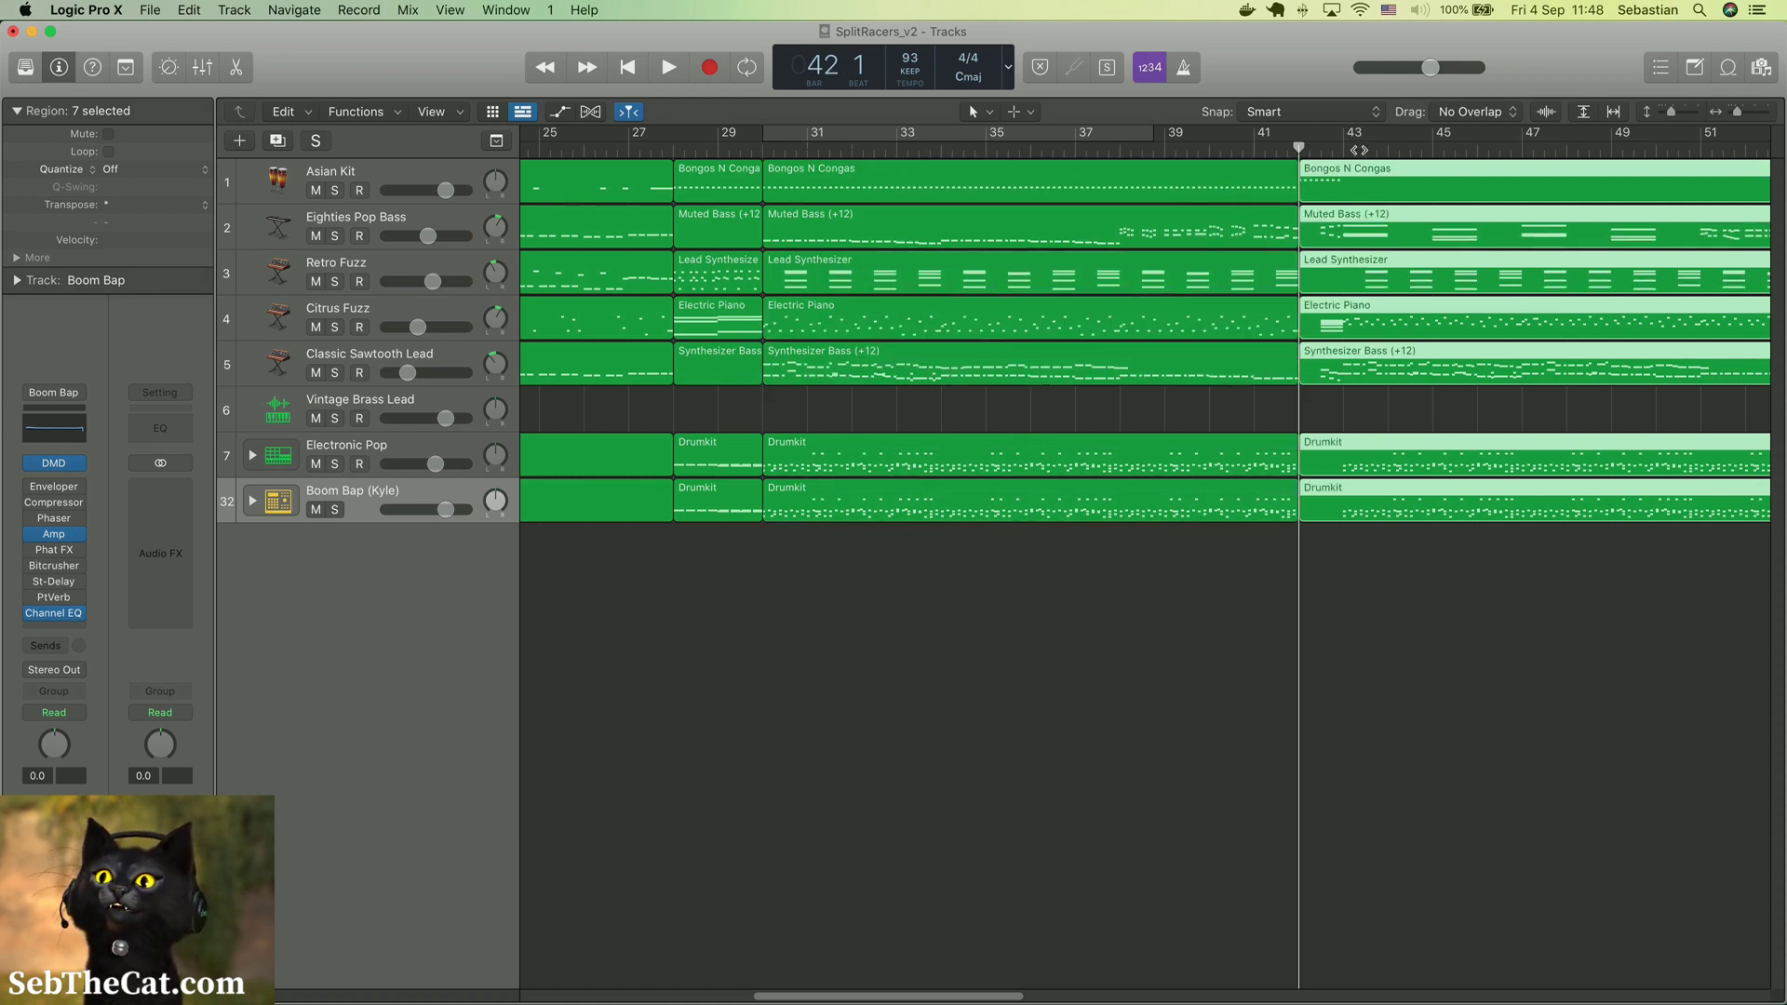
pyautogui.click(1343, 149)
pyautogui.press('super+t')
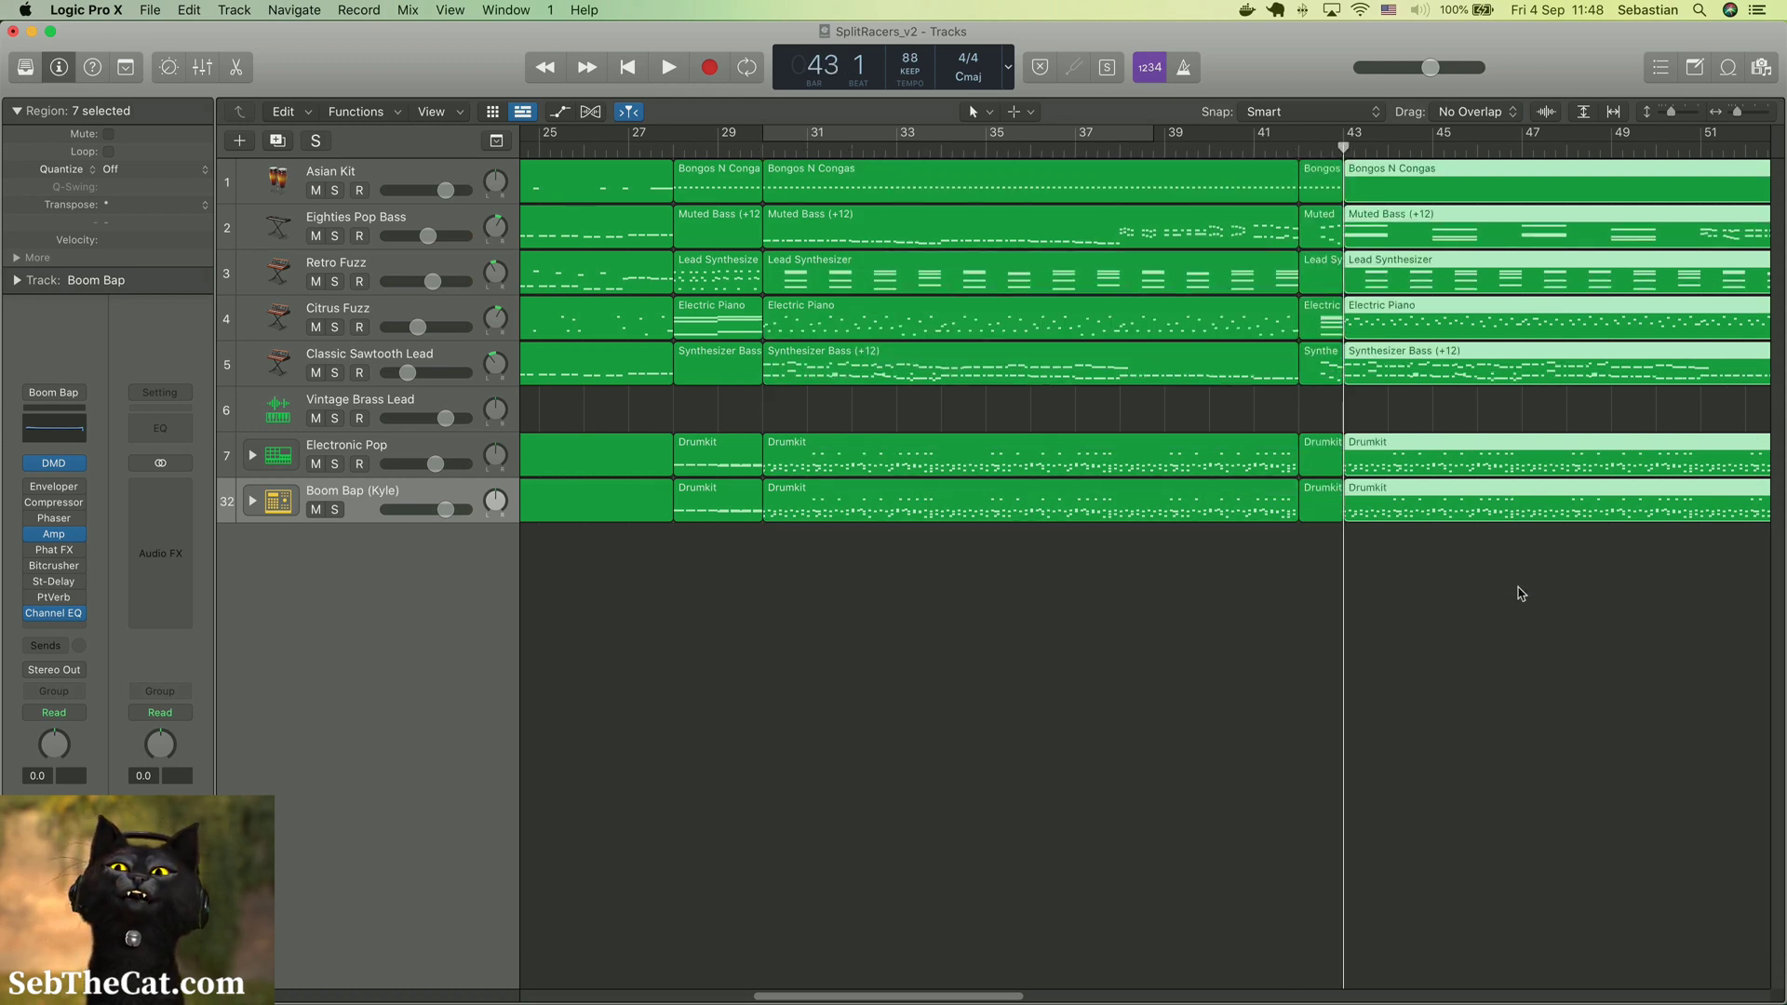
# Split the selected regions across all tracks at bars 50 and 51
pyautogui.hscroll(10, 1517, 622)
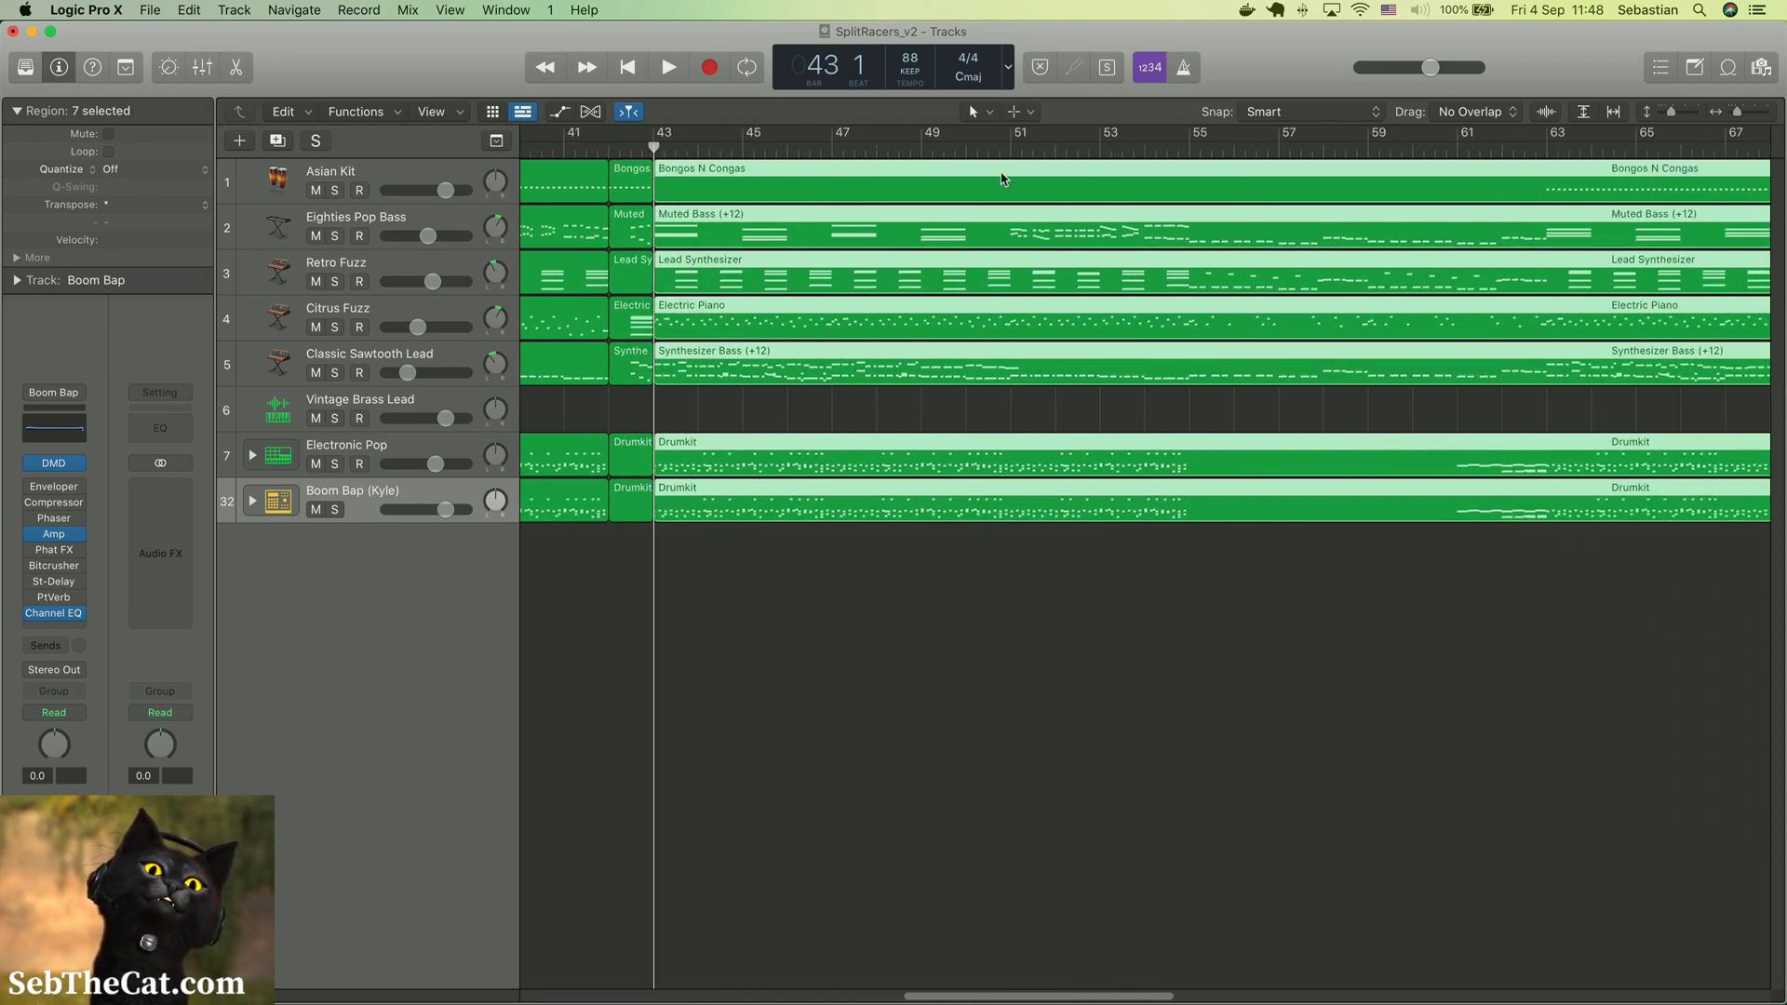
pyautogui.click(965, 150)
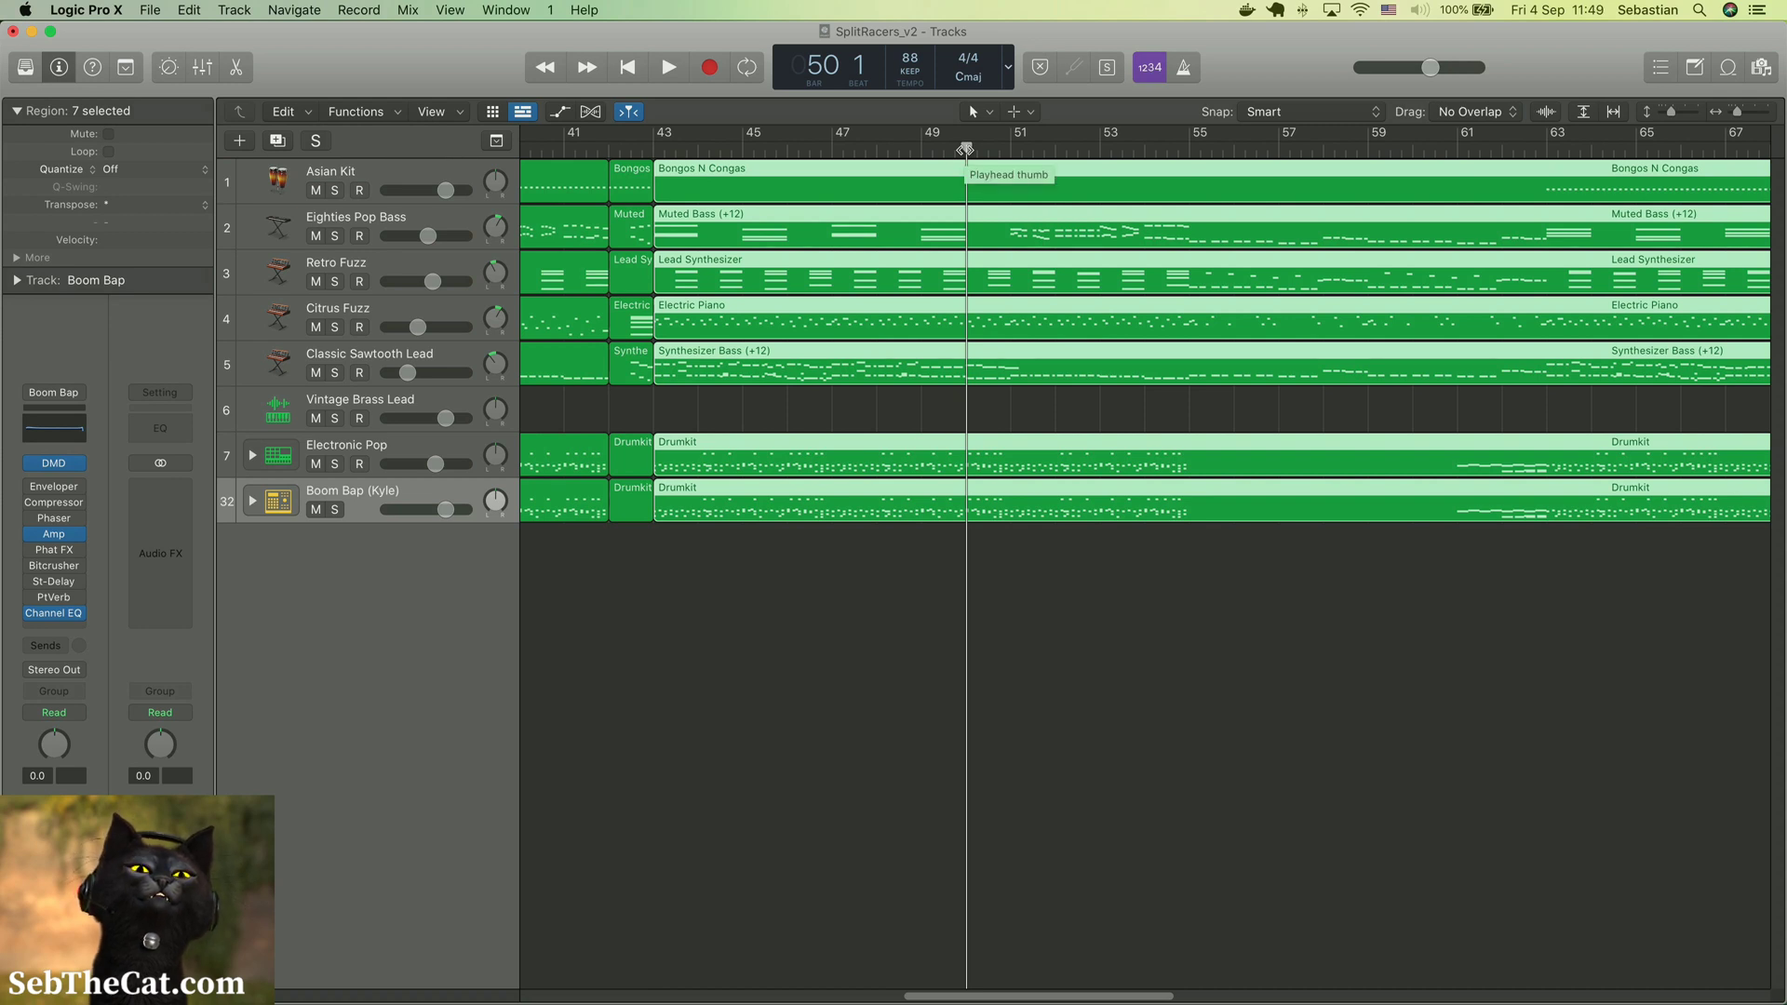
pyautogui.press('super+t')
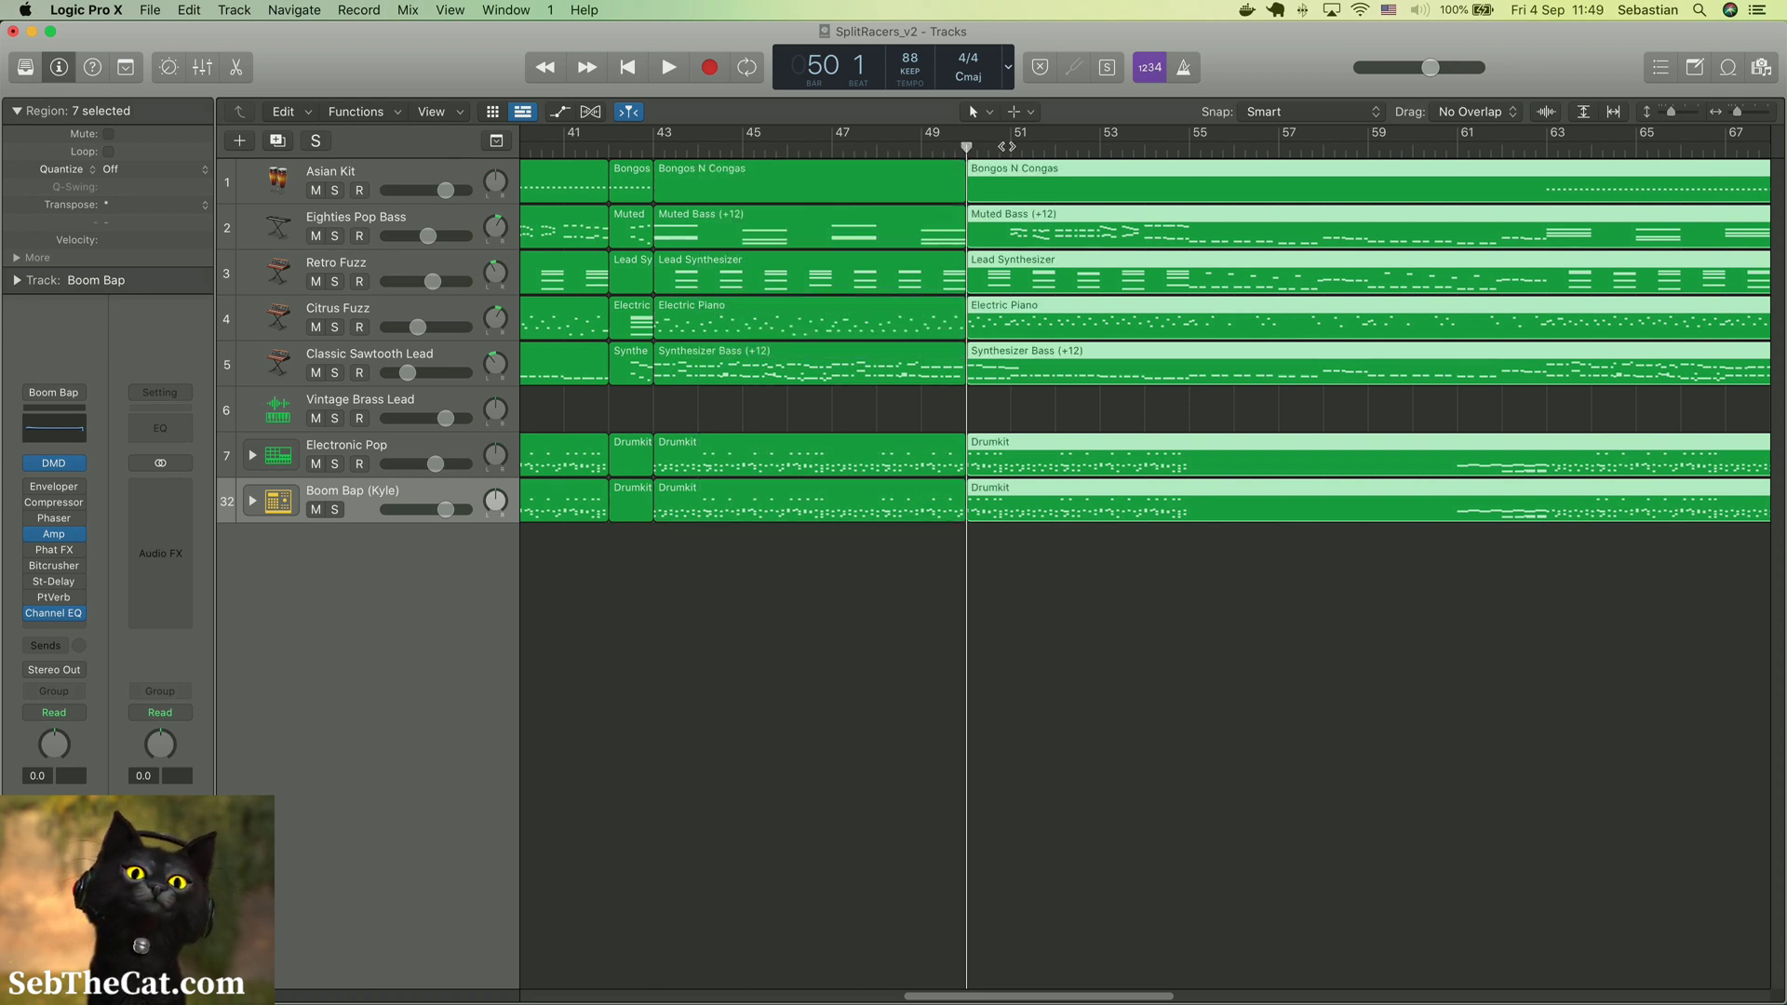
pyautogui.click(1011, 148)
pyautogui.press('super+t')
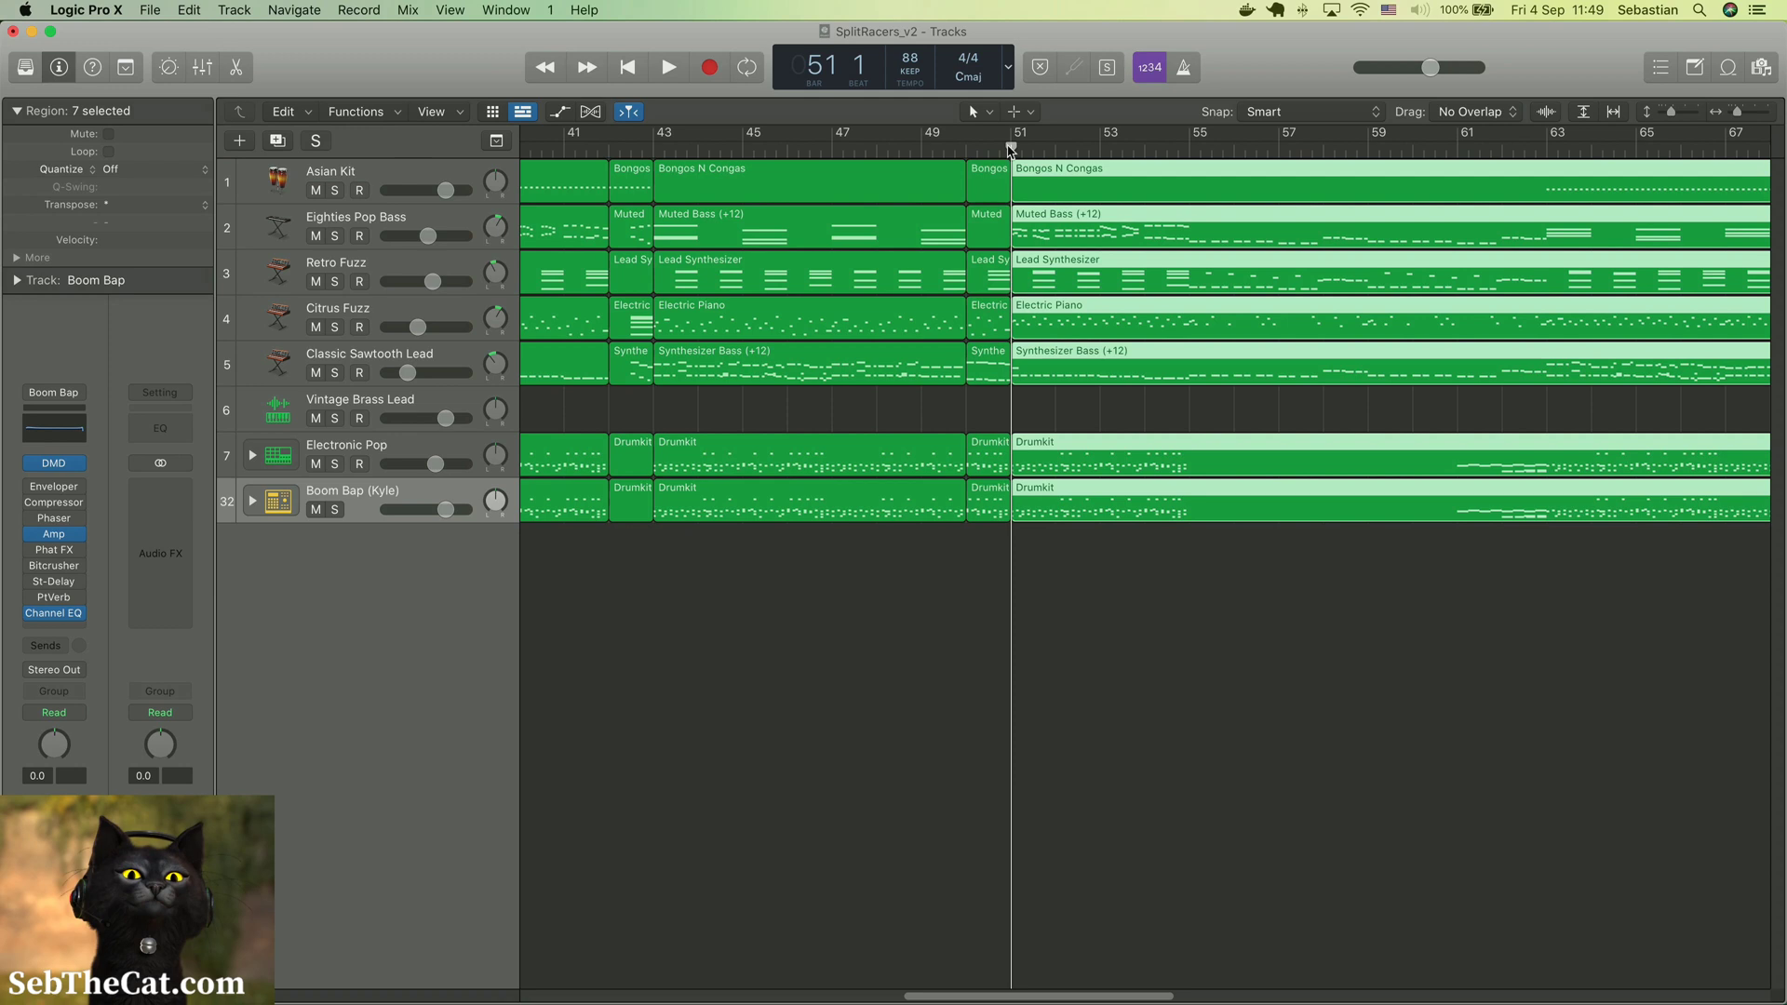
# Split the selected regions across all tracks at bars 55, 61 and 63
pyautogui.click(1190, 145)
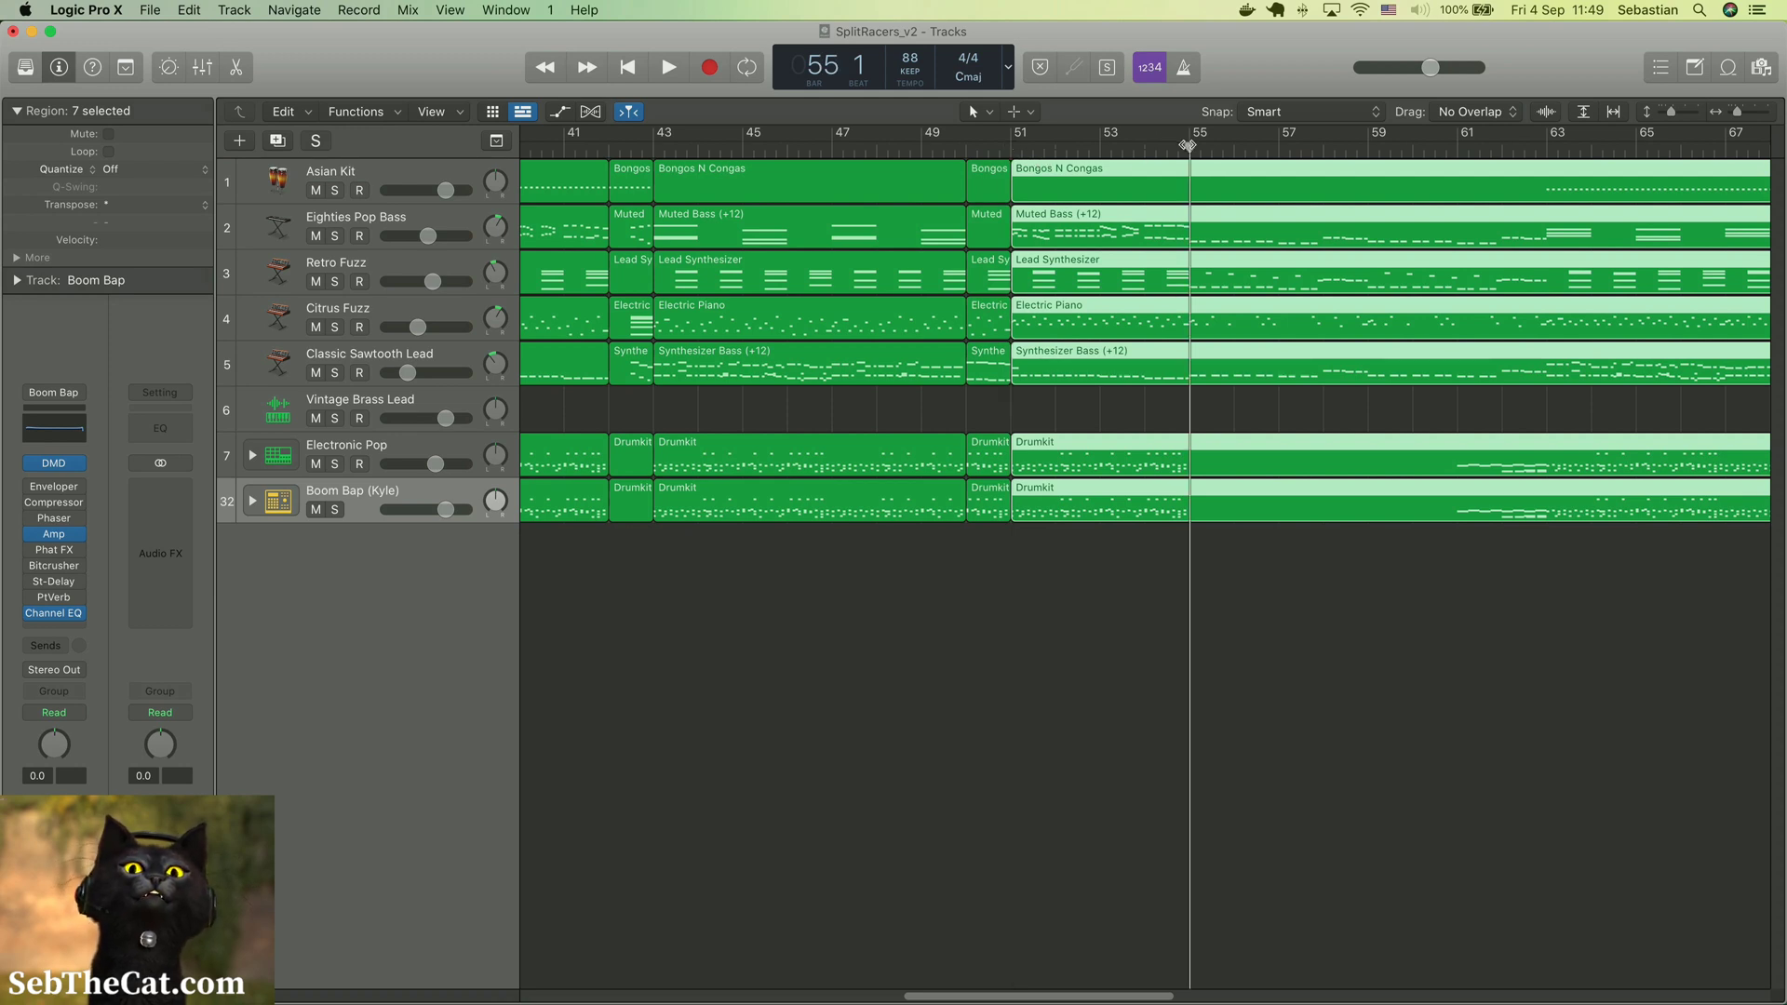
pyautogui.press('super+t')
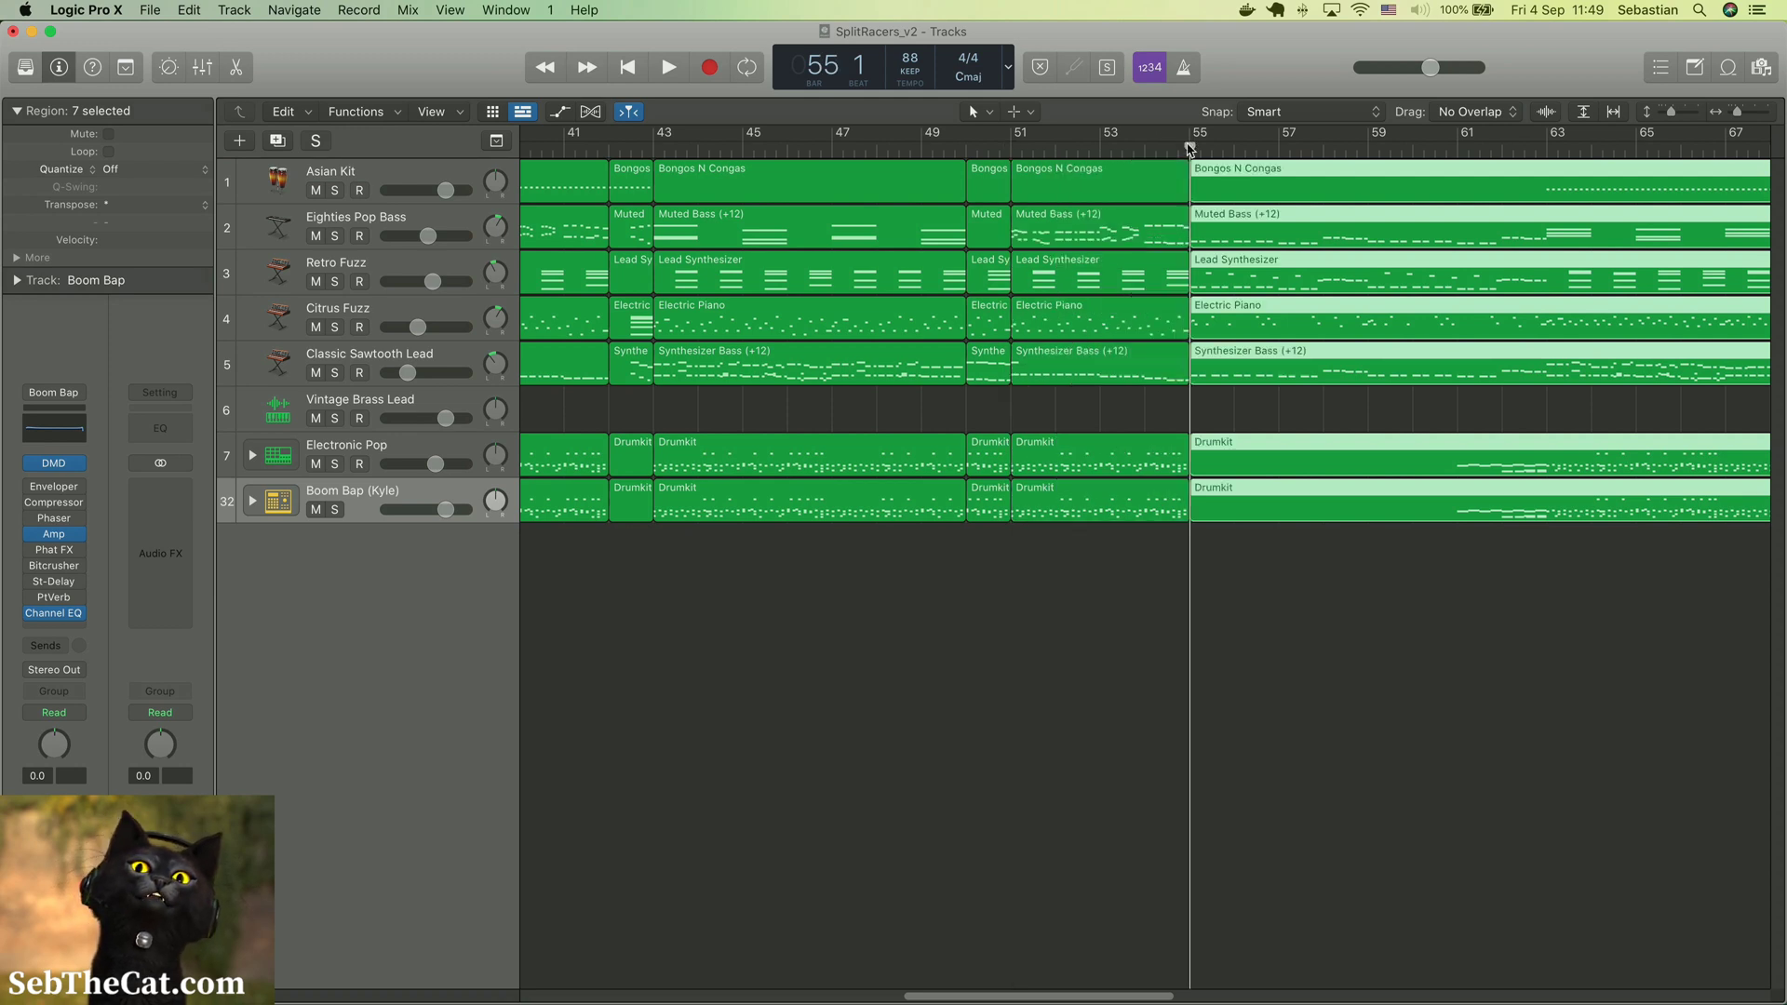
pyautogui.click(1454, 149)
pyautogui.press('super+t')
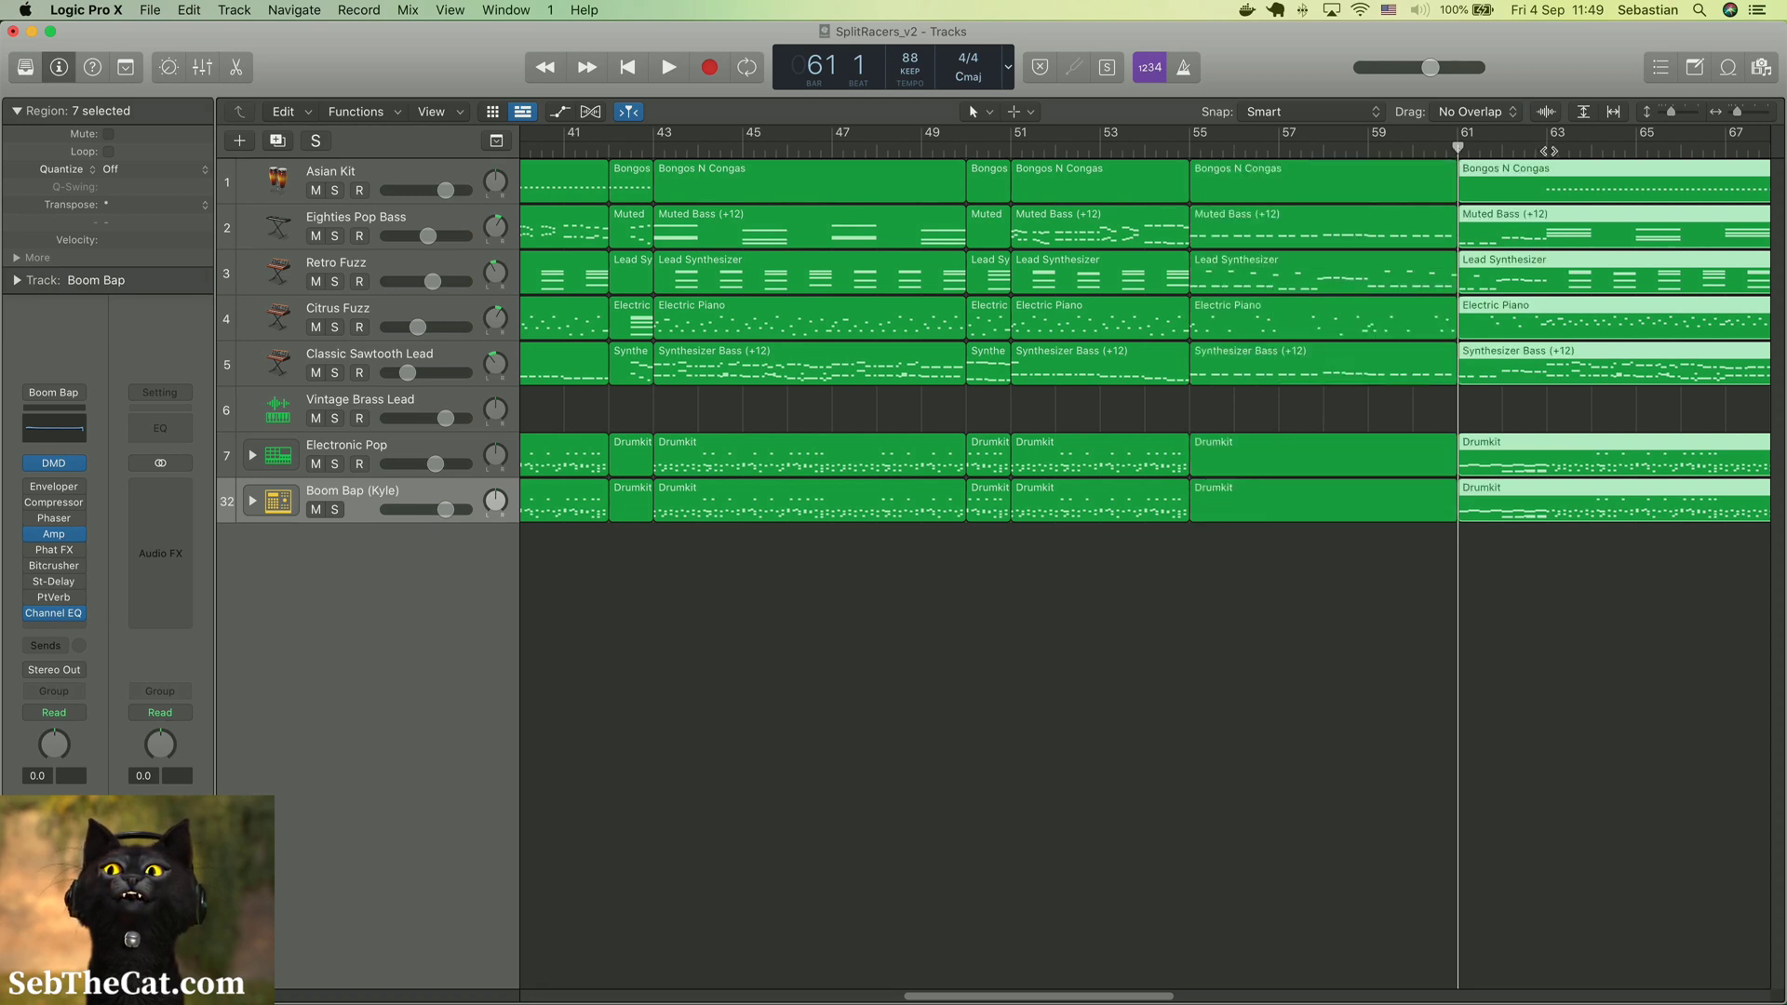
pyautogui.click(1548, 149)
pyautogui.press('super+t')
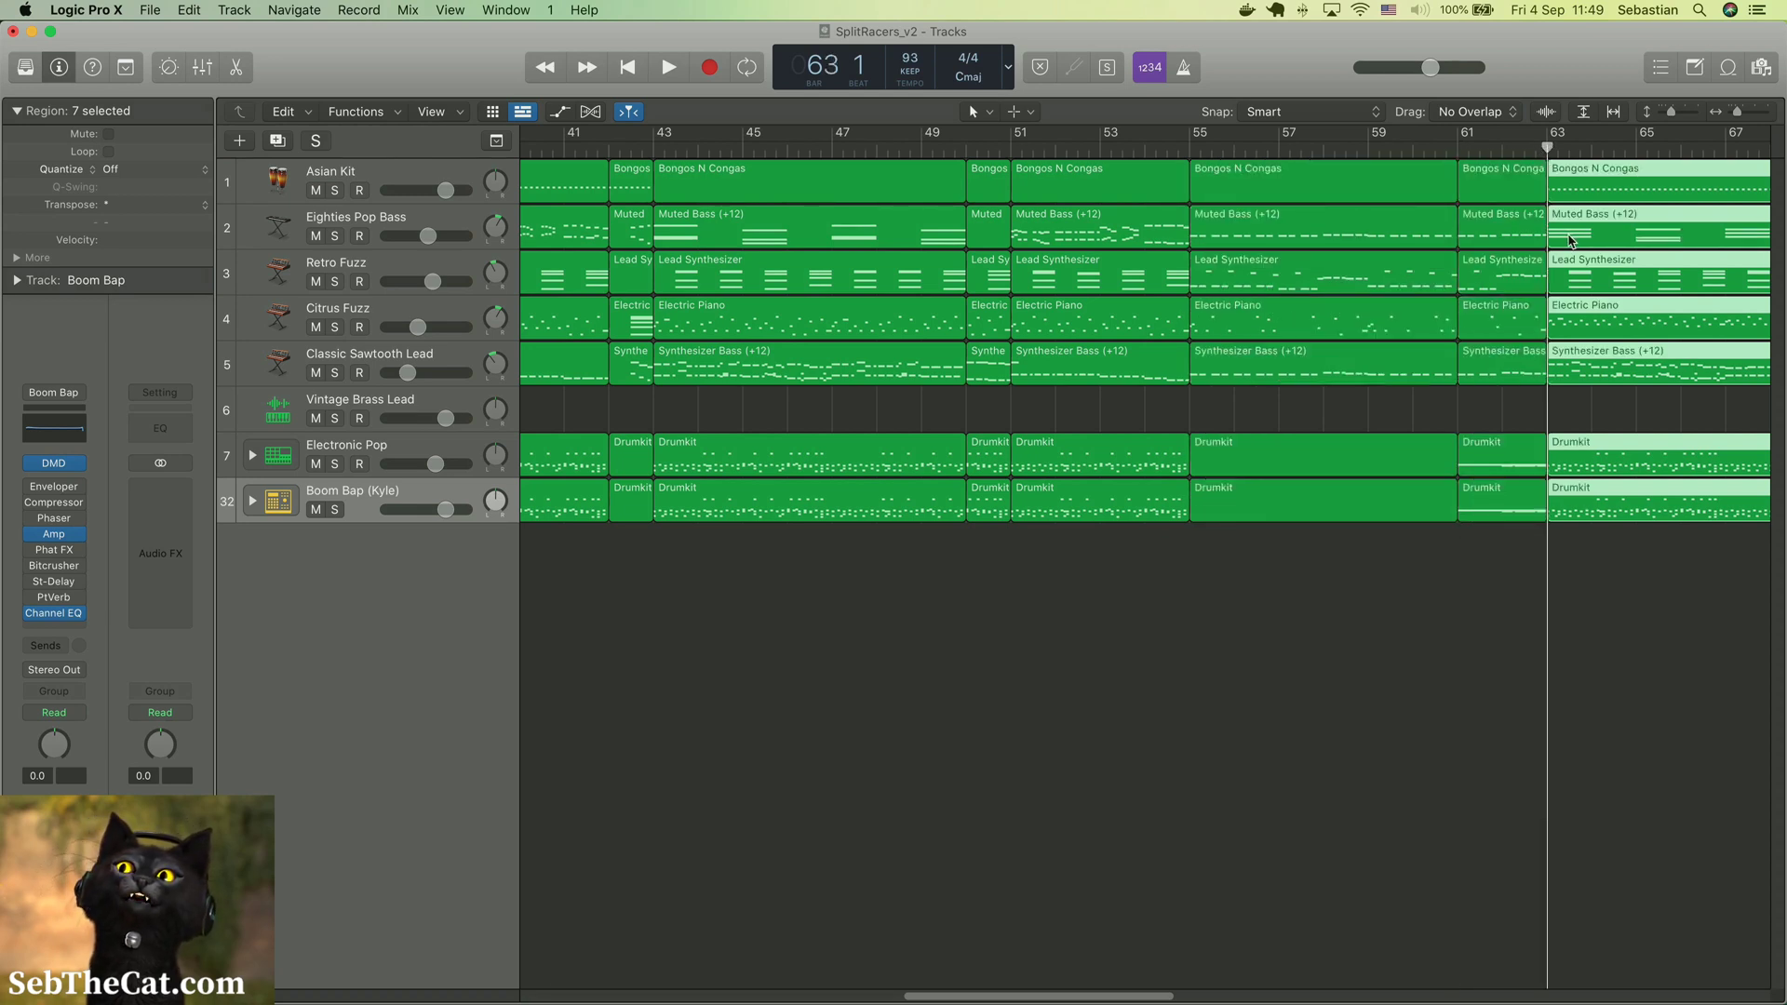
# Examine the section splits across the whole arrangement, including the region ends at bar 76 and the Drumkit regions between bars 55 and 61
pyautogui.hscroll(10, 1500, 263)
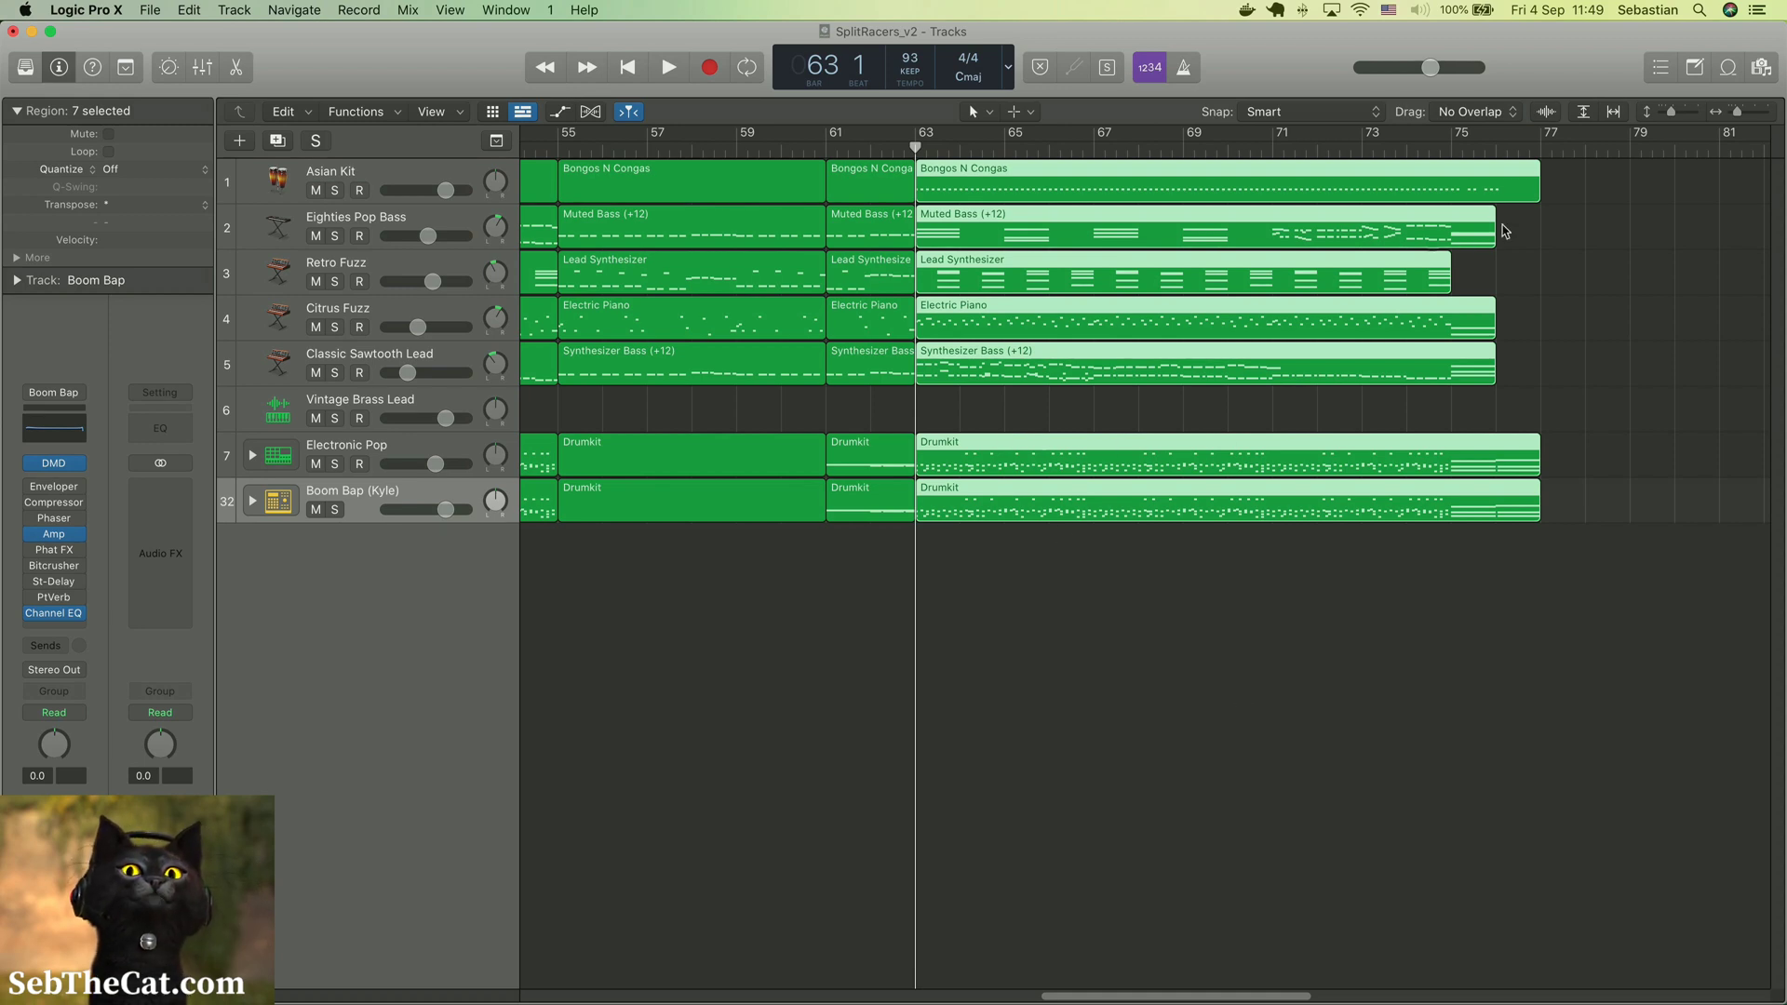
pyautogui.click(1497, 150)
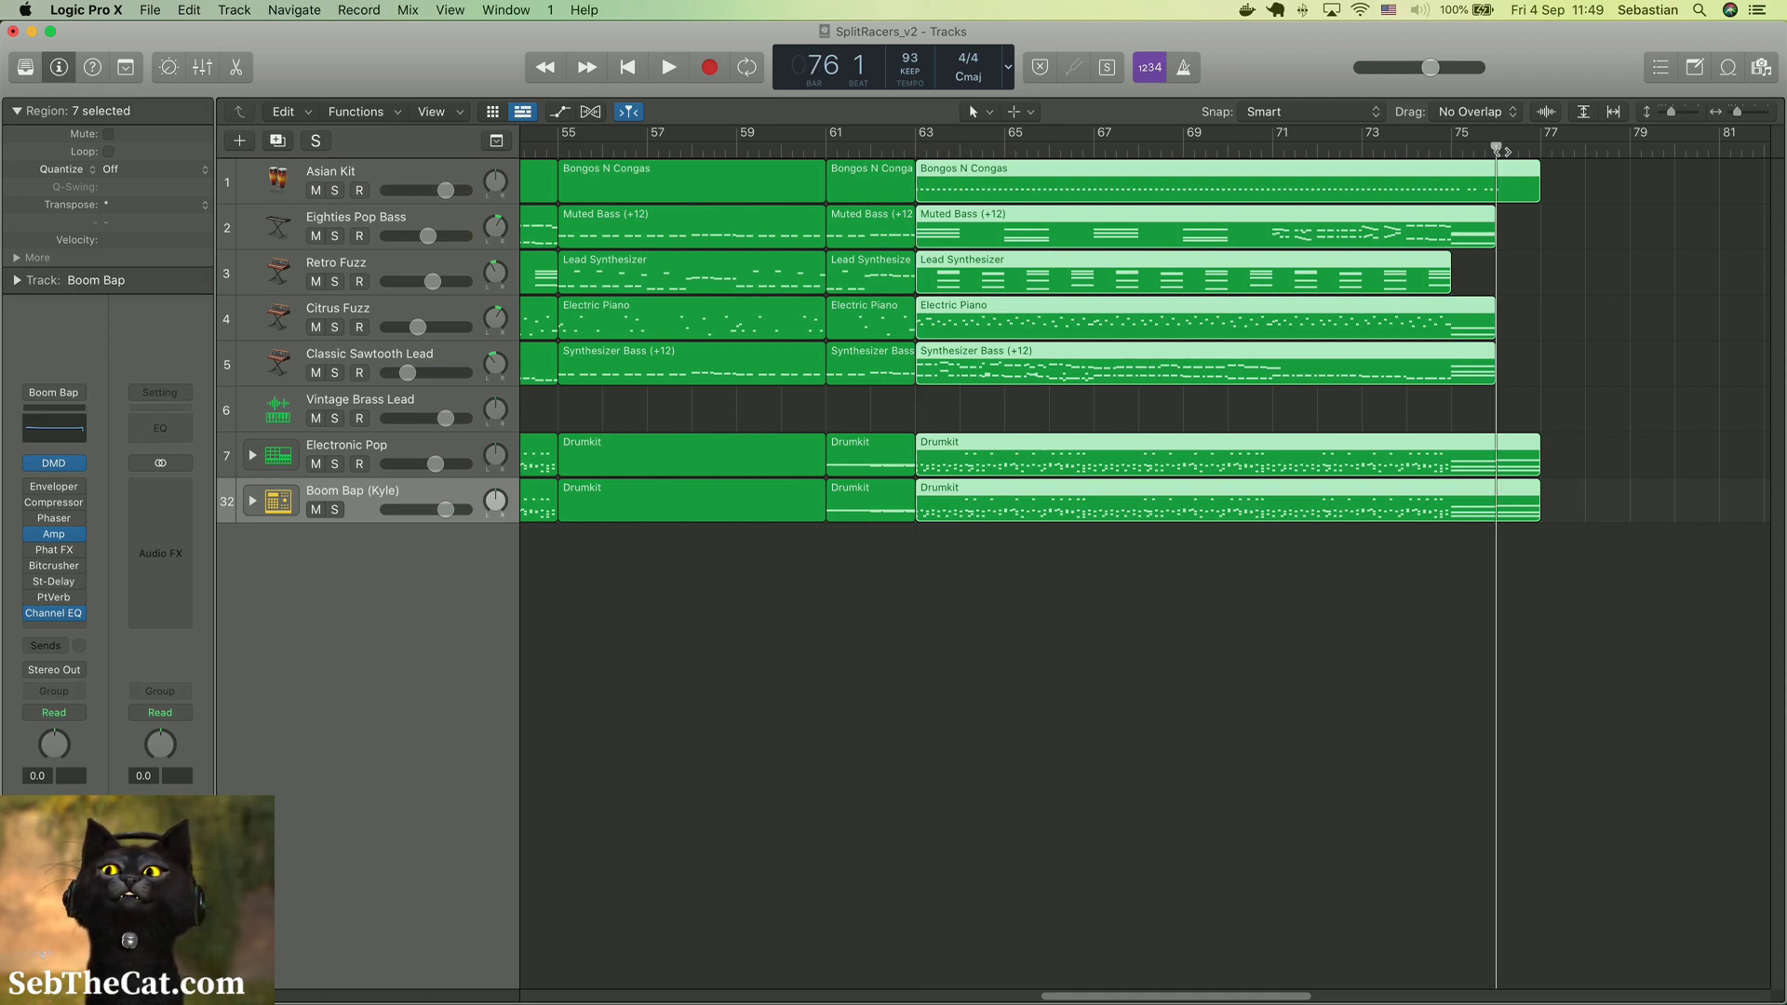
pyautogui.hscroll(-10, 1210, 596)
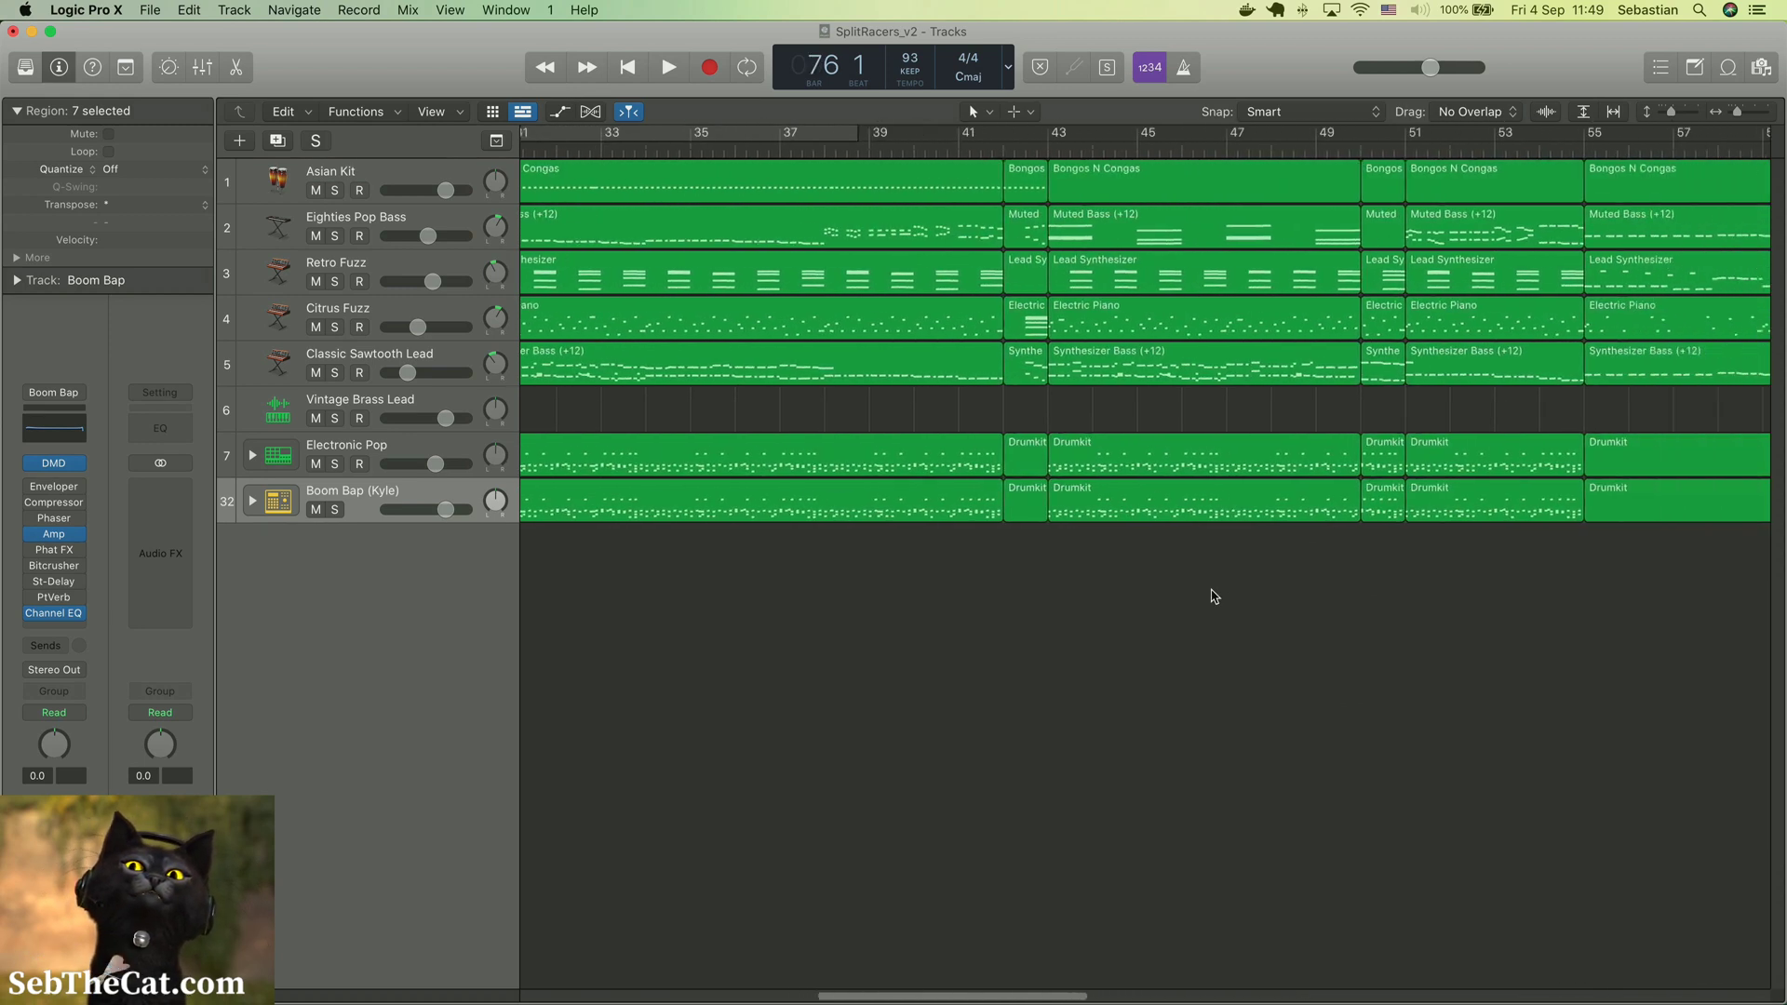
pyautogui.moveTo(1121, 416); pyautogui.dragTo(1127, 520)
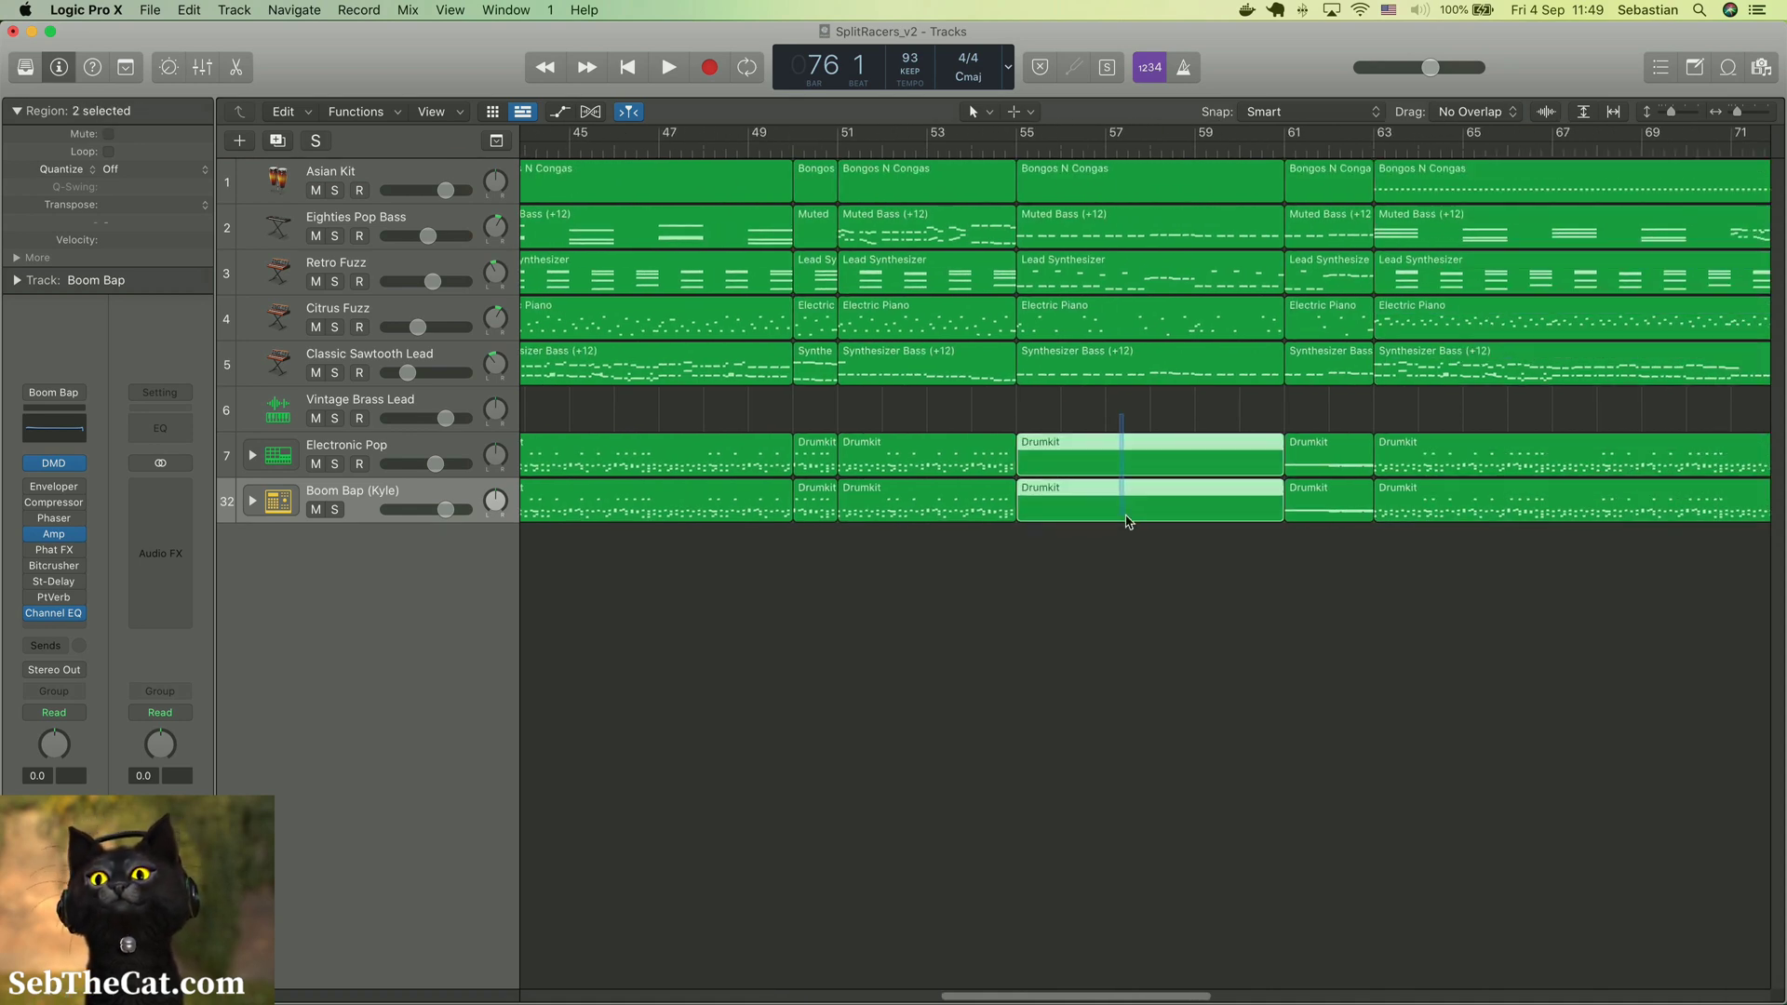
pyautogui.hscroll(-15, 1070, 568)
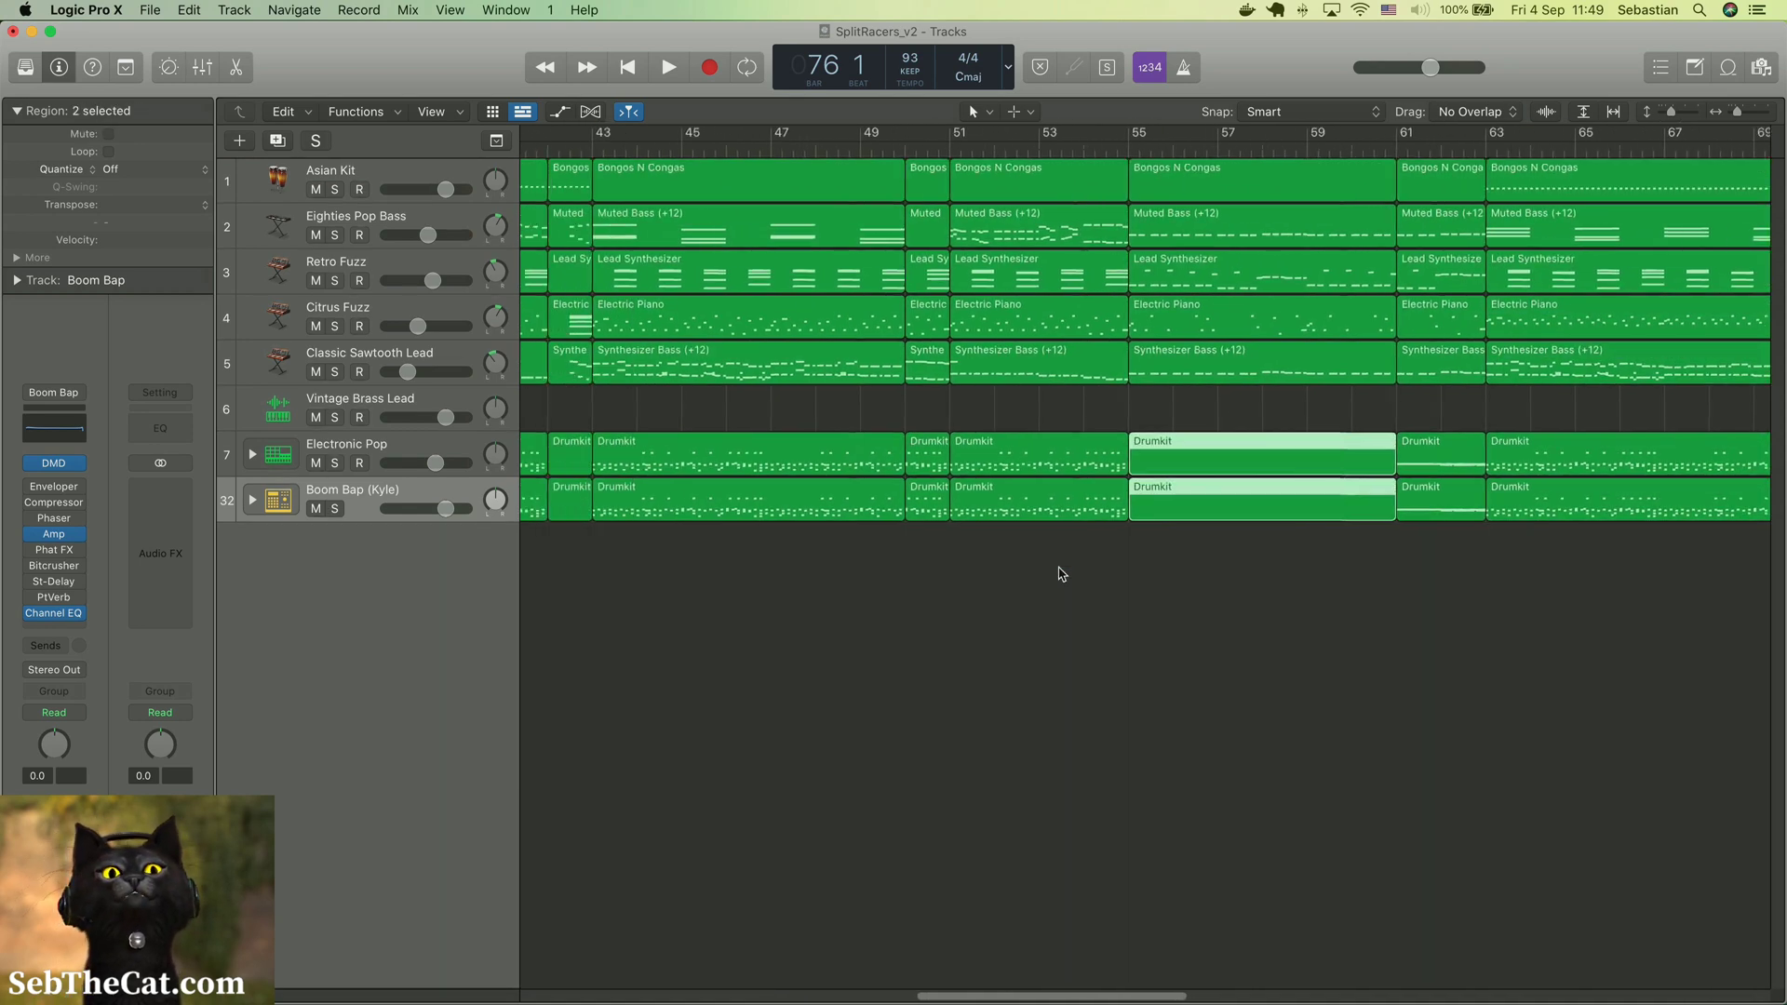
pyautogui.hscroll(-7, 1061, 573)
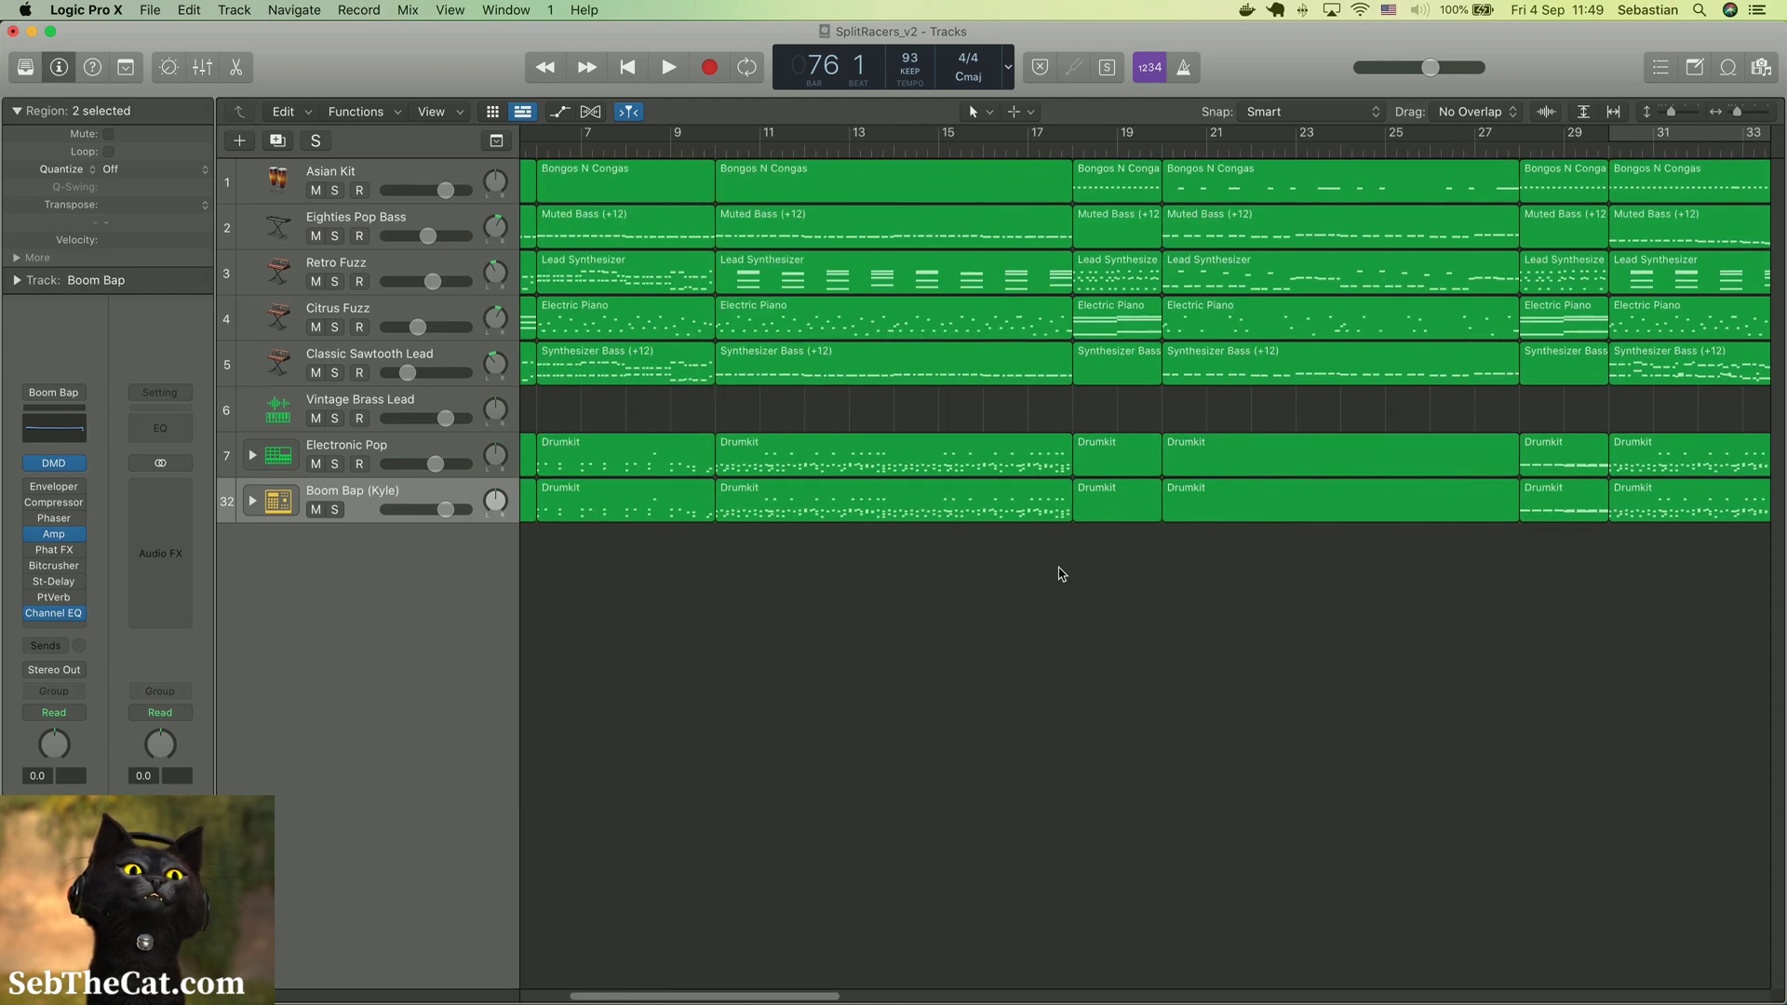
pyautogui.hscroll(-4, 1062, 573)
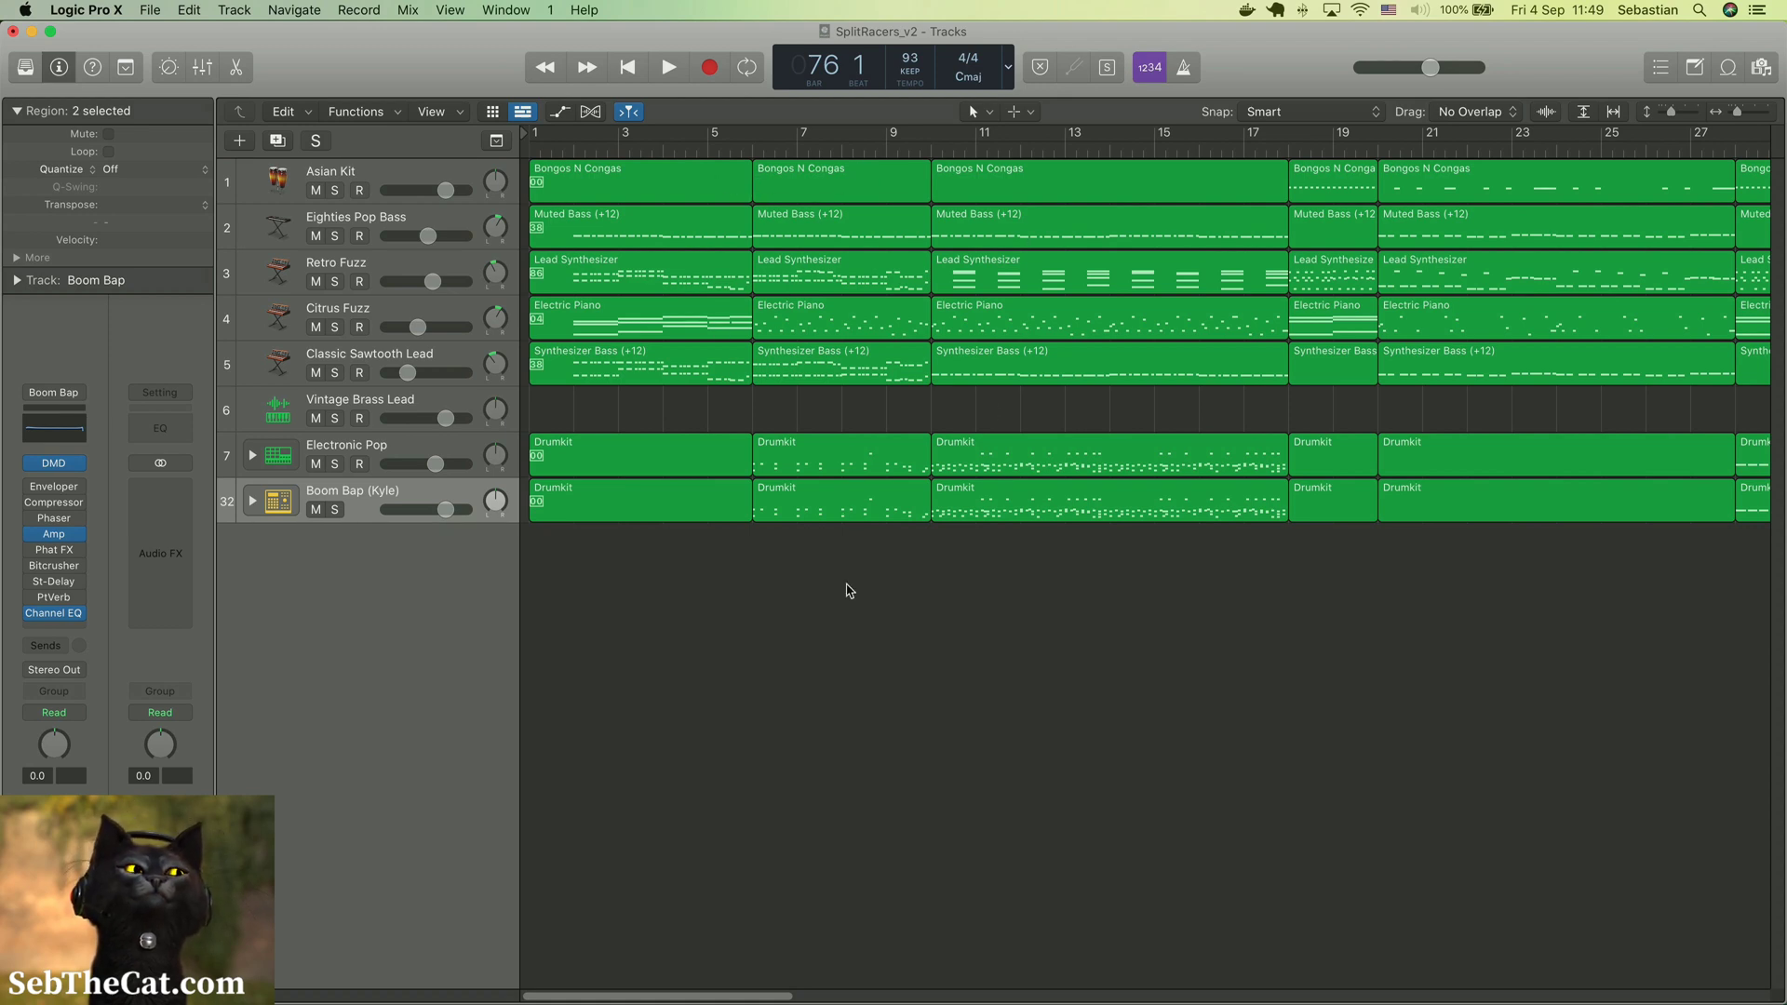
pyautogui.hscroll(8, 1070, 667)
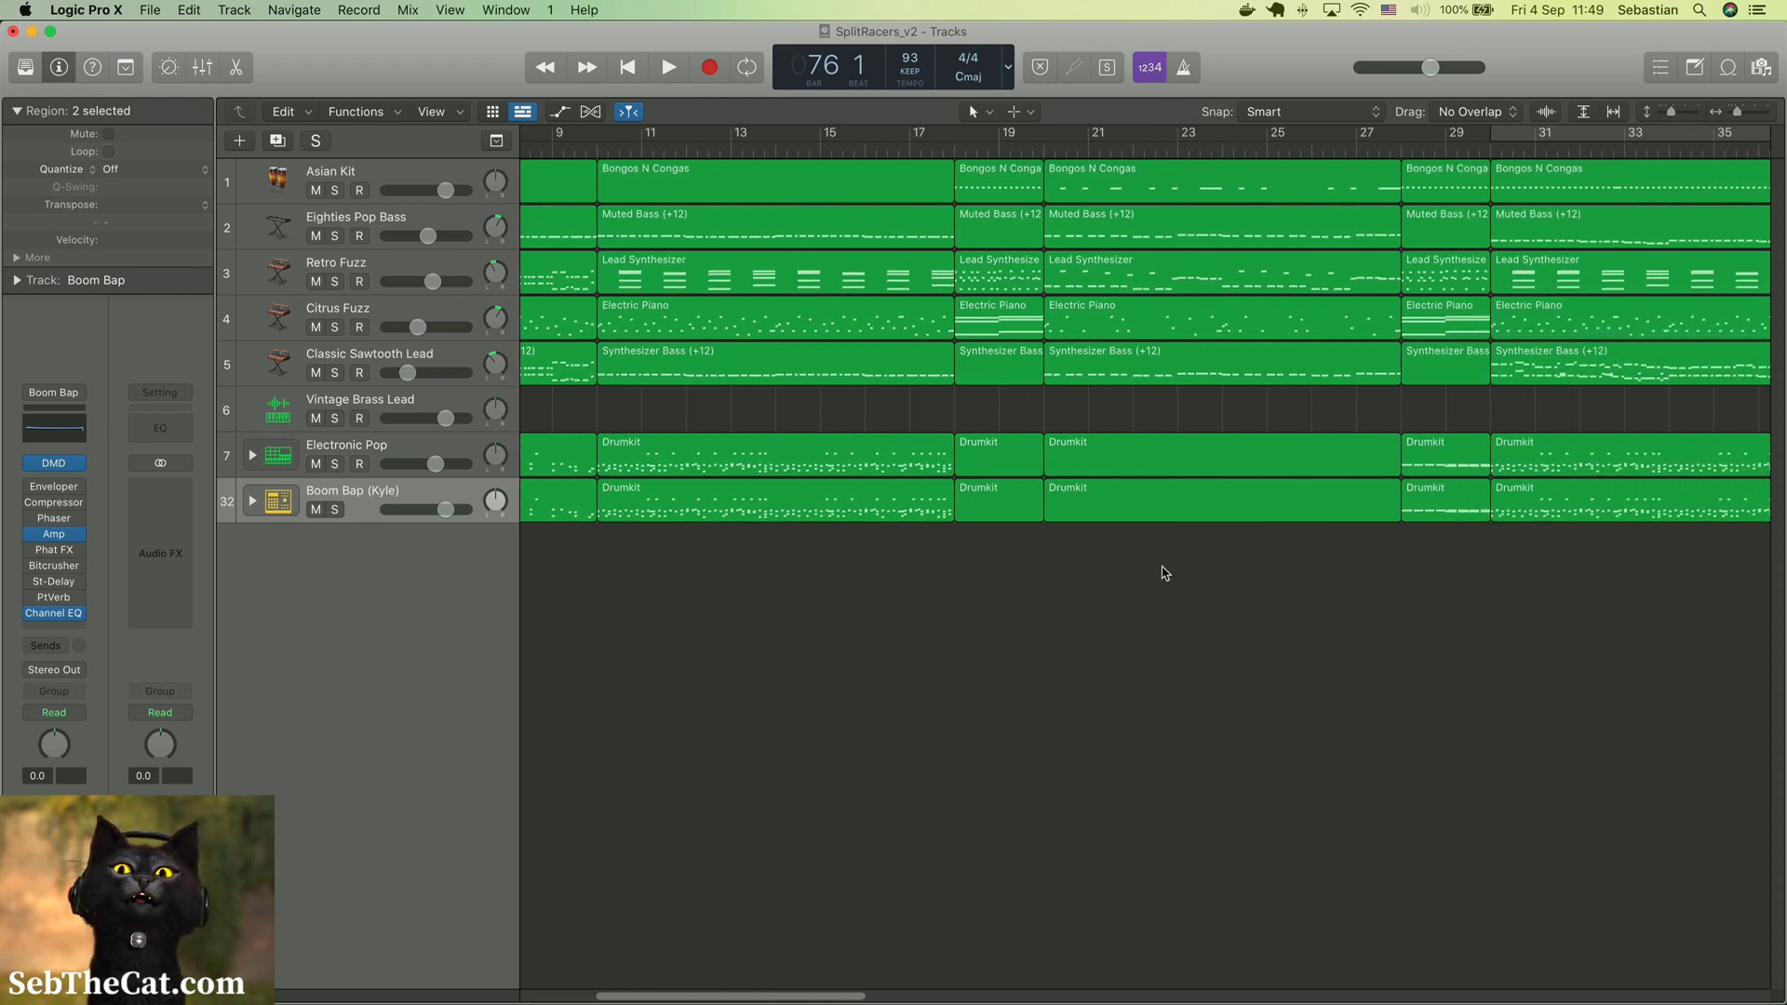
pyautogui.hscroll(3, 1161, 571)
pyautogui.hscroll(3, 1200, 690)
pyautogui.hscroll(10, 1368, 539)
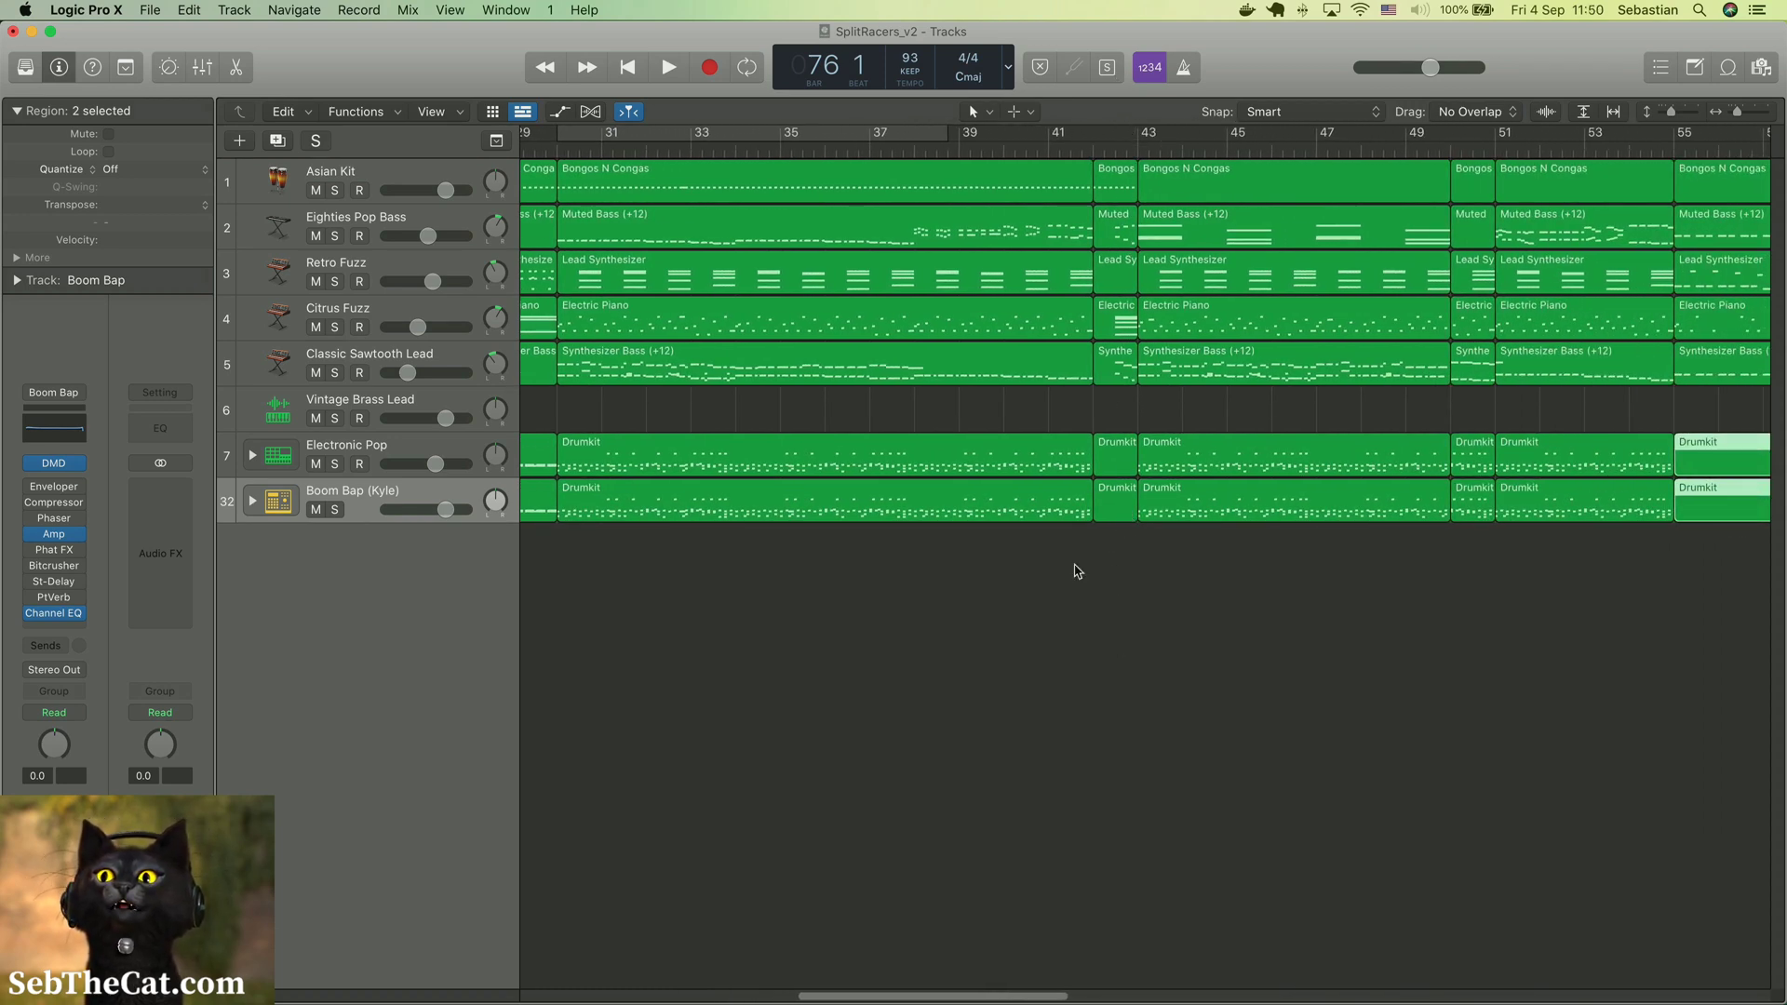
pyautogui.hscroll(7, 1201, 372)
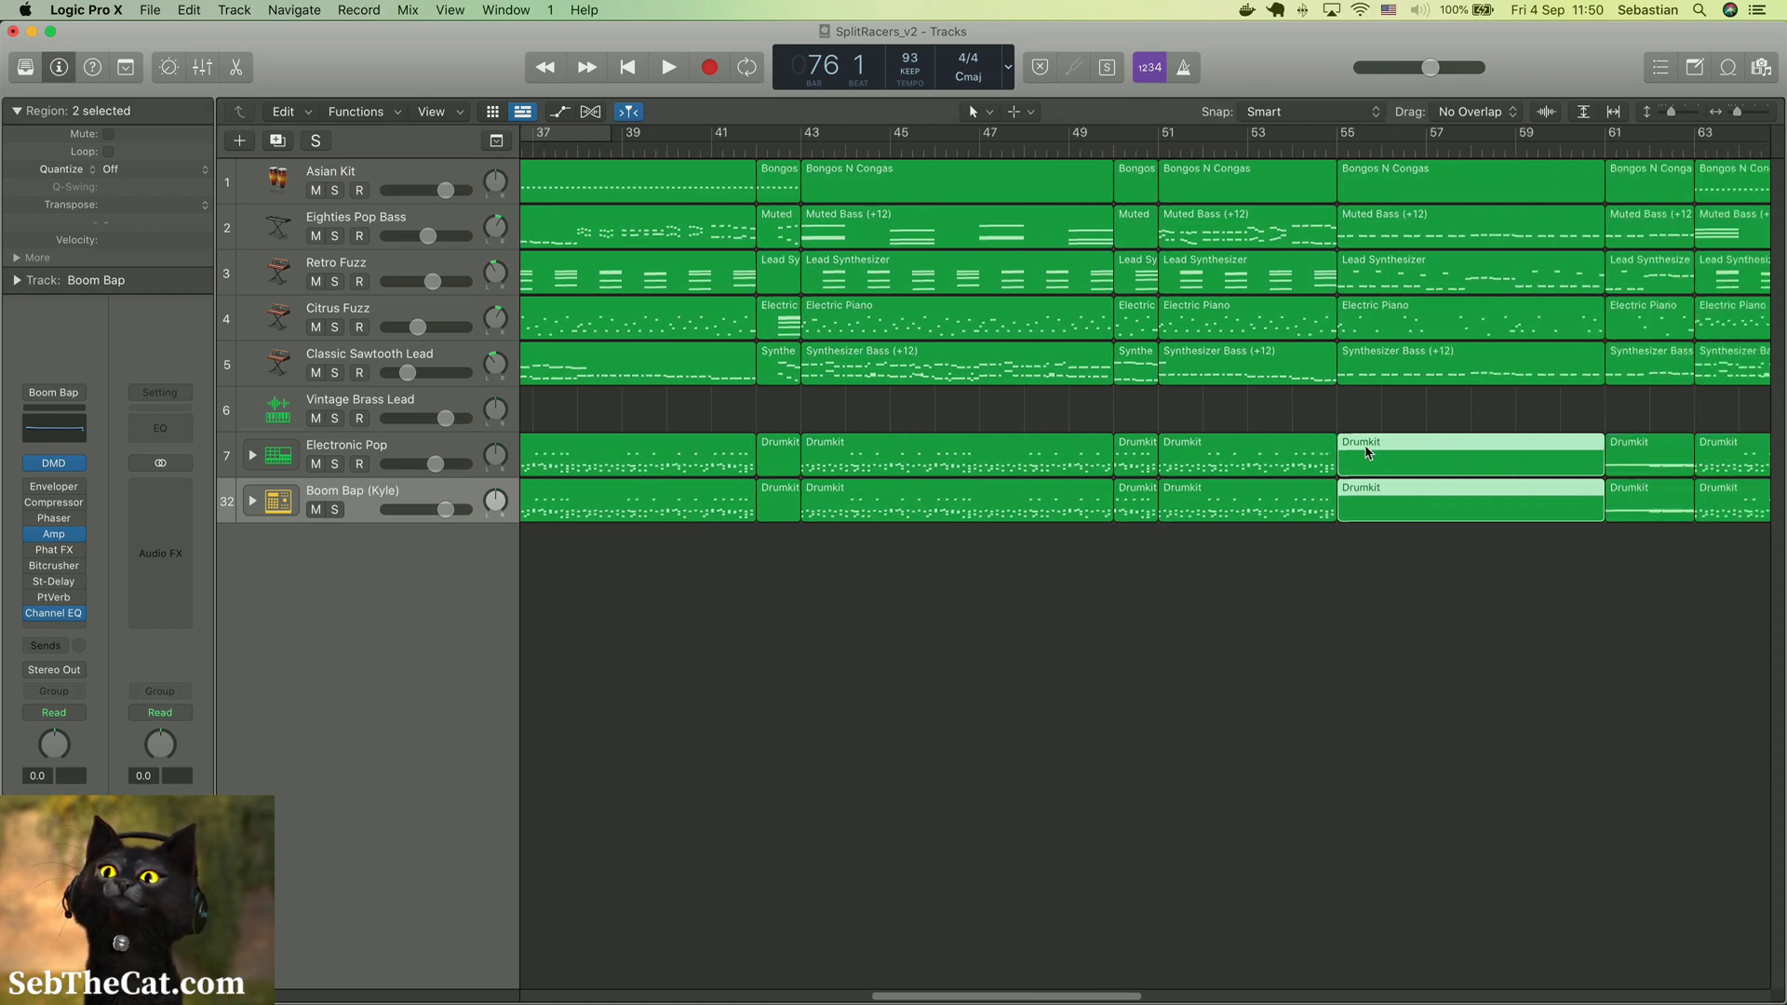
pyautogui.hscroll(3, 1203, 378)
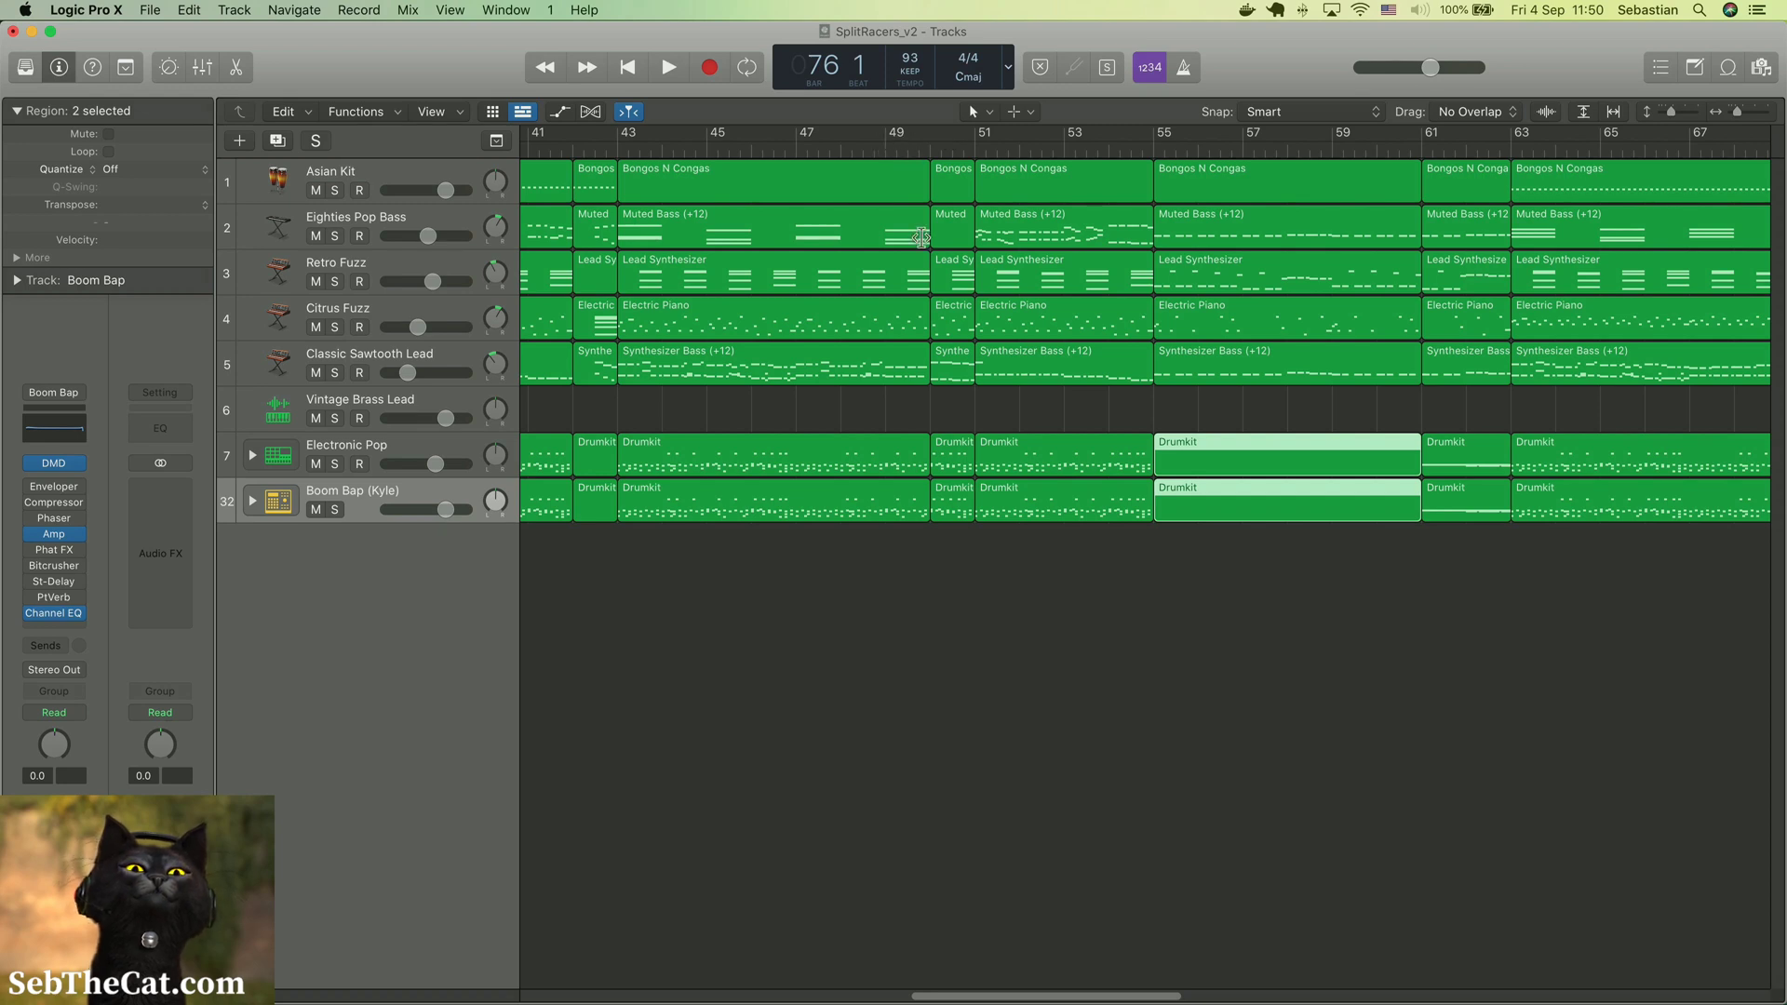
# Try to join the regions of all tracks between bars 43 and 51, and undo the join
pyautogui.moveTo(951, 561); pyautogui.dragTo(913, 183)
pyautogui.rightClick(912, 177)
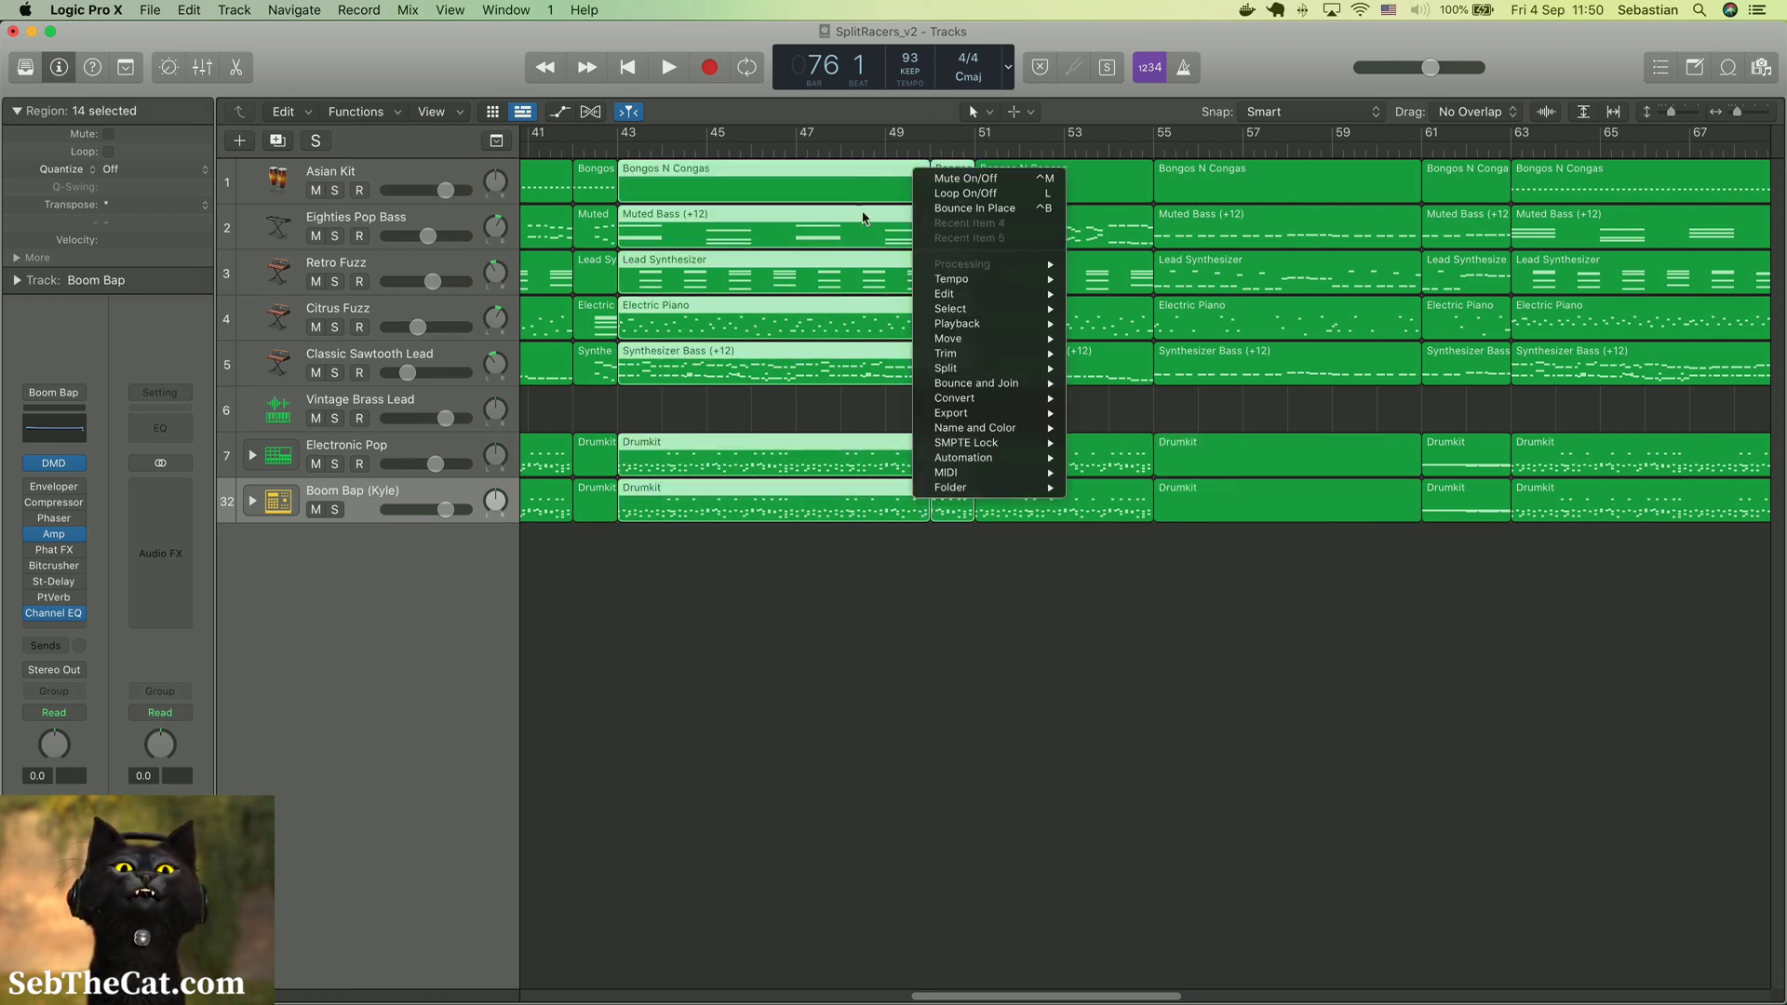
pyautogui.moveTo(978, 305)
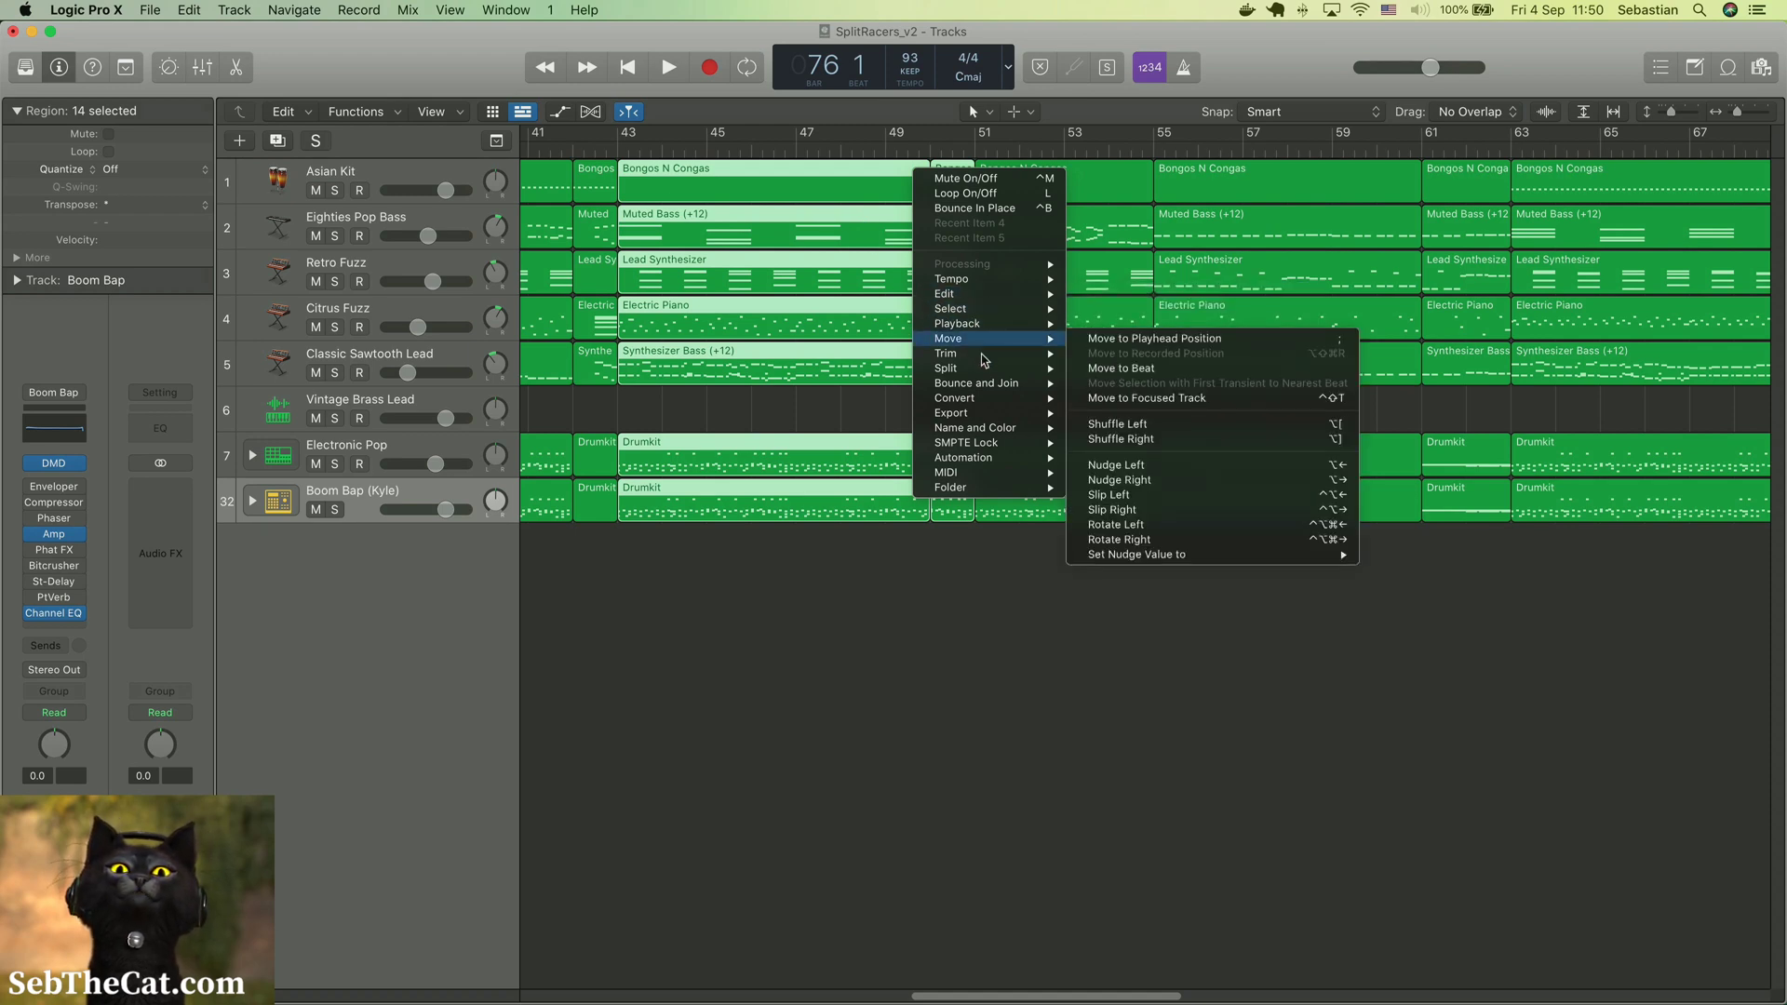
pyautogui.moveTo(996, 392)
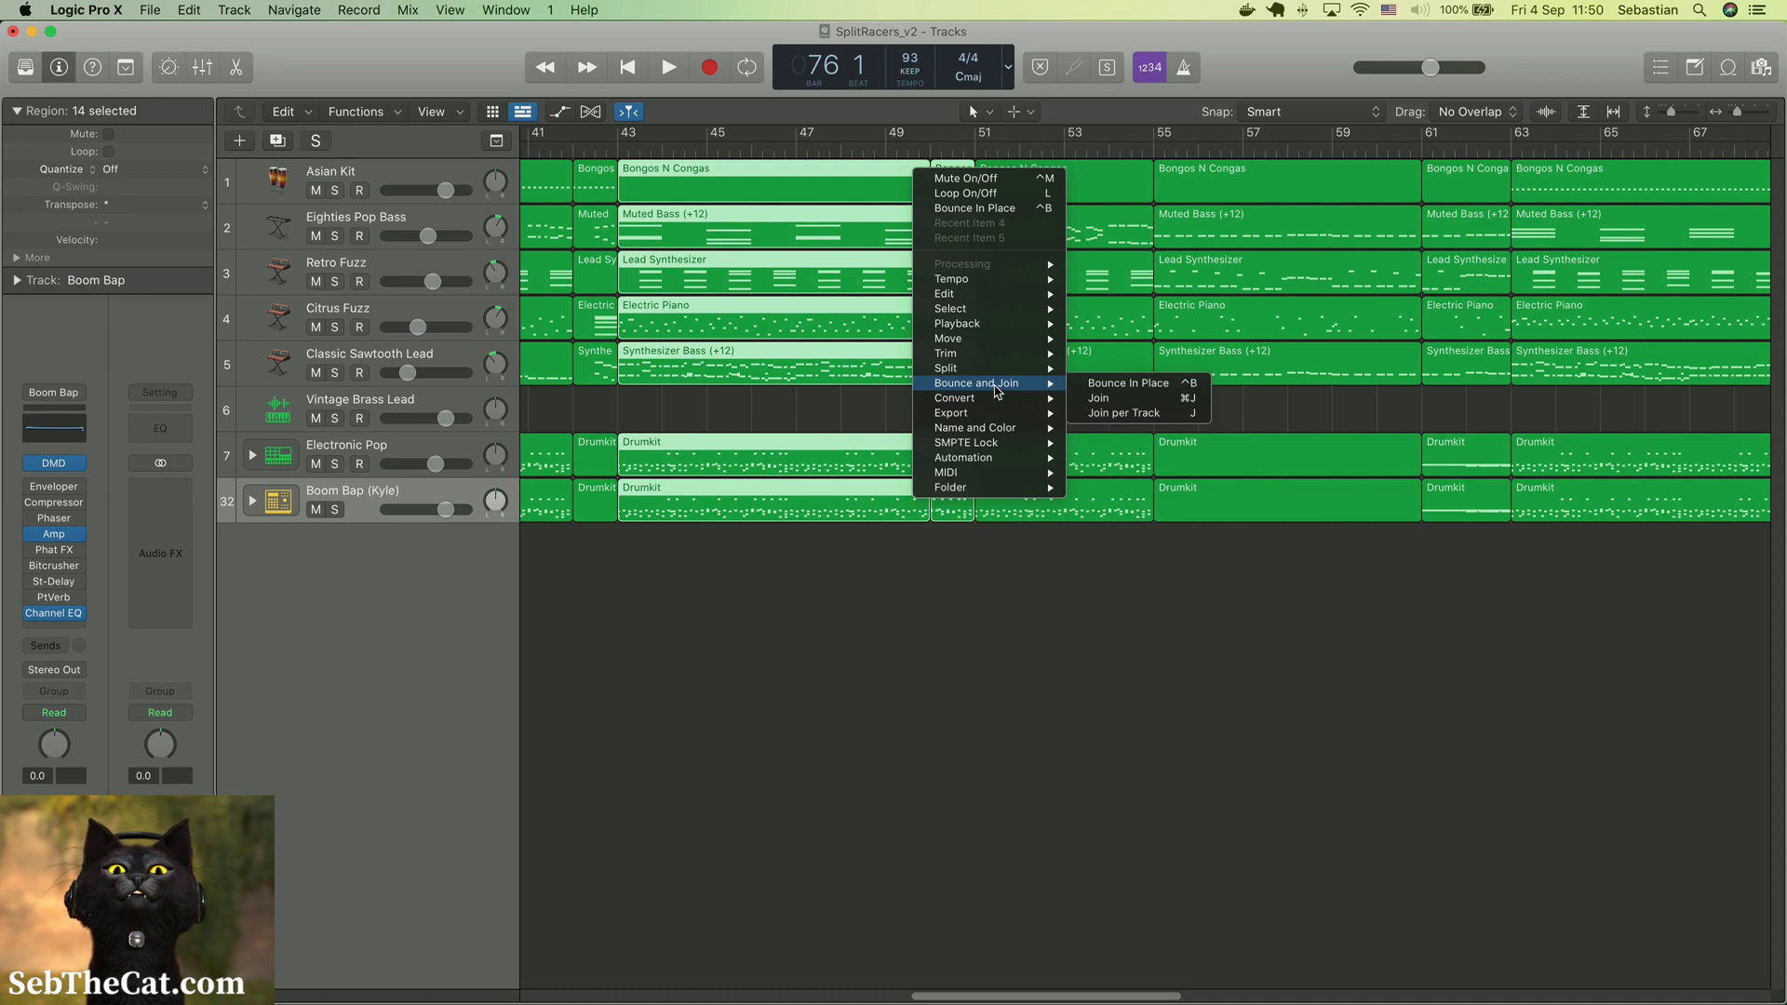
pyautogui.click(1117, 420)
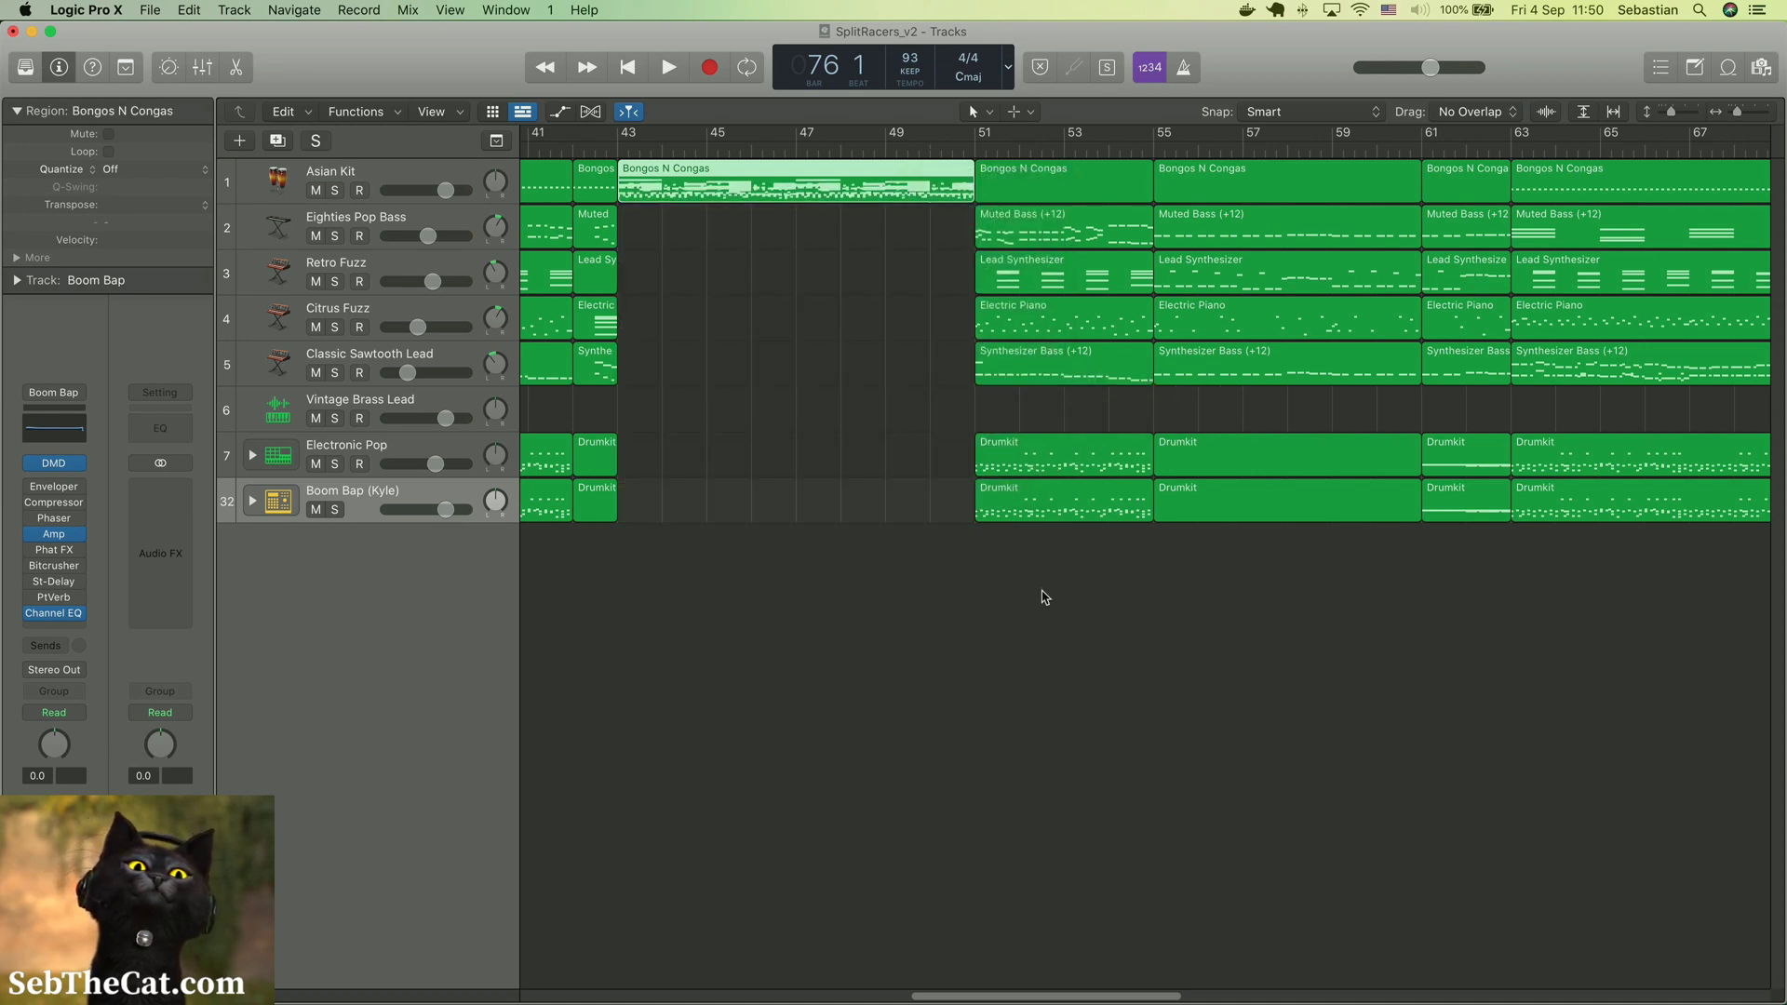
pyautogui.press('cmd+z')
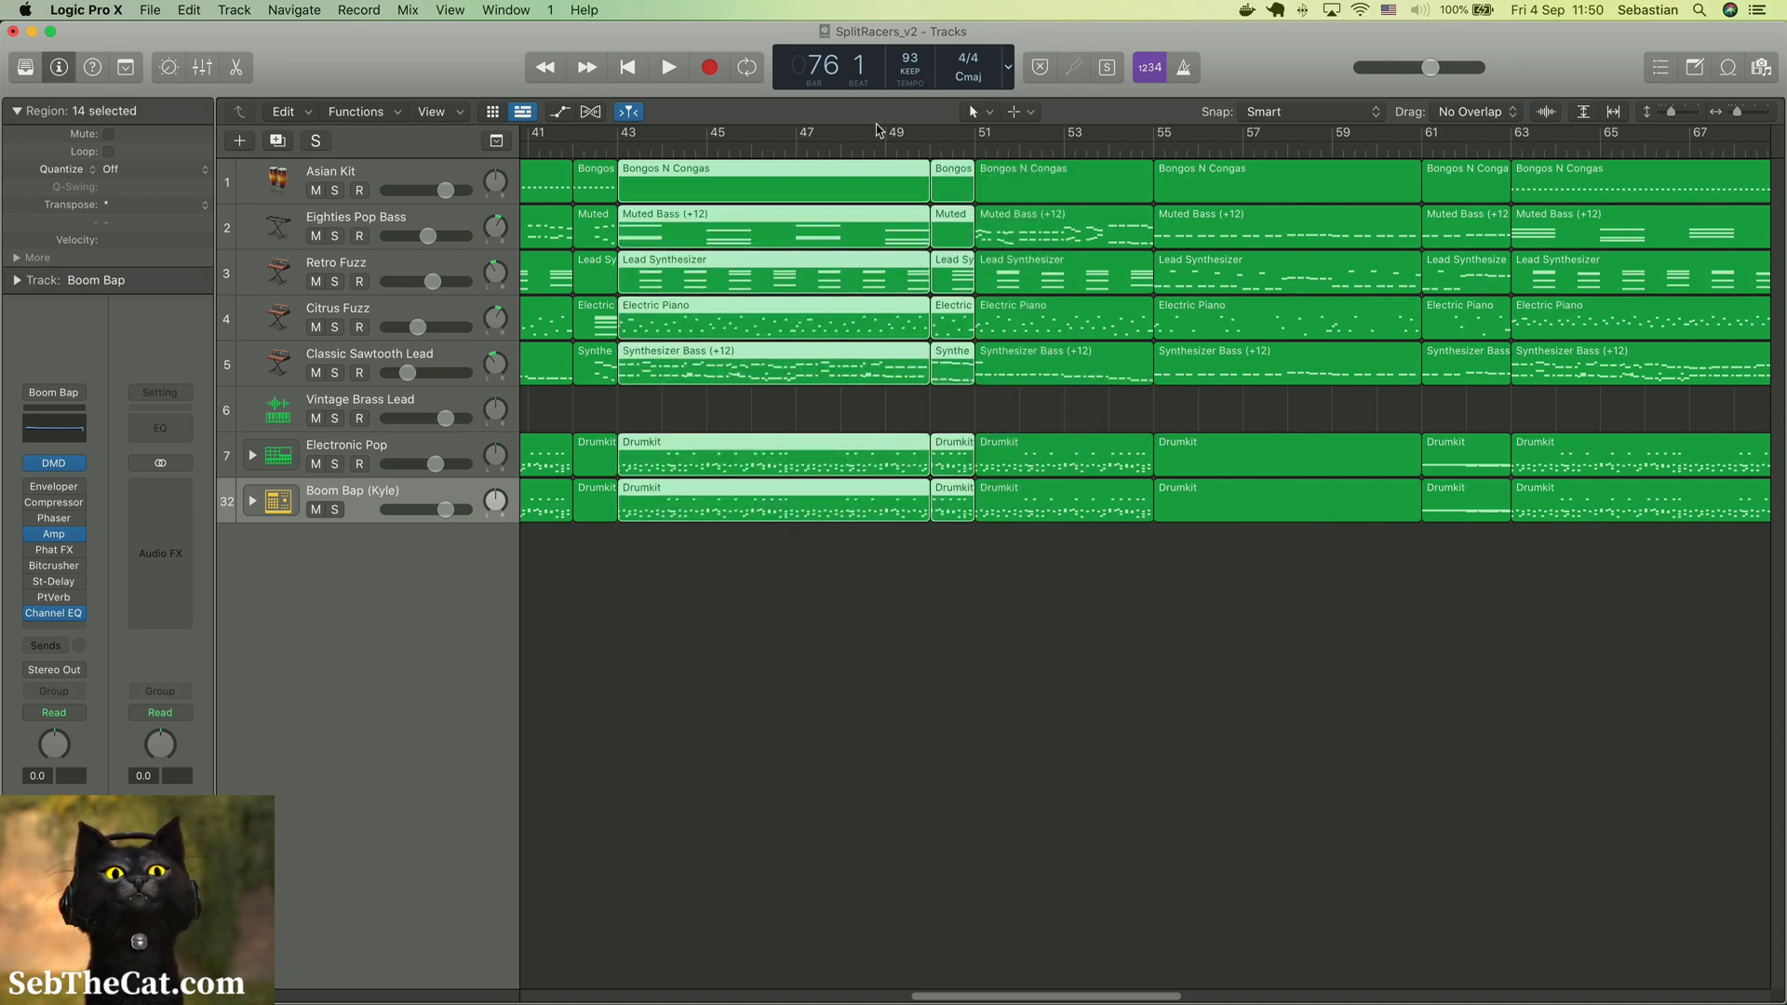
# Play the song briefly from bar 49 to listen to the passage before the split at bar 50
pyautogui.click(887, 147)
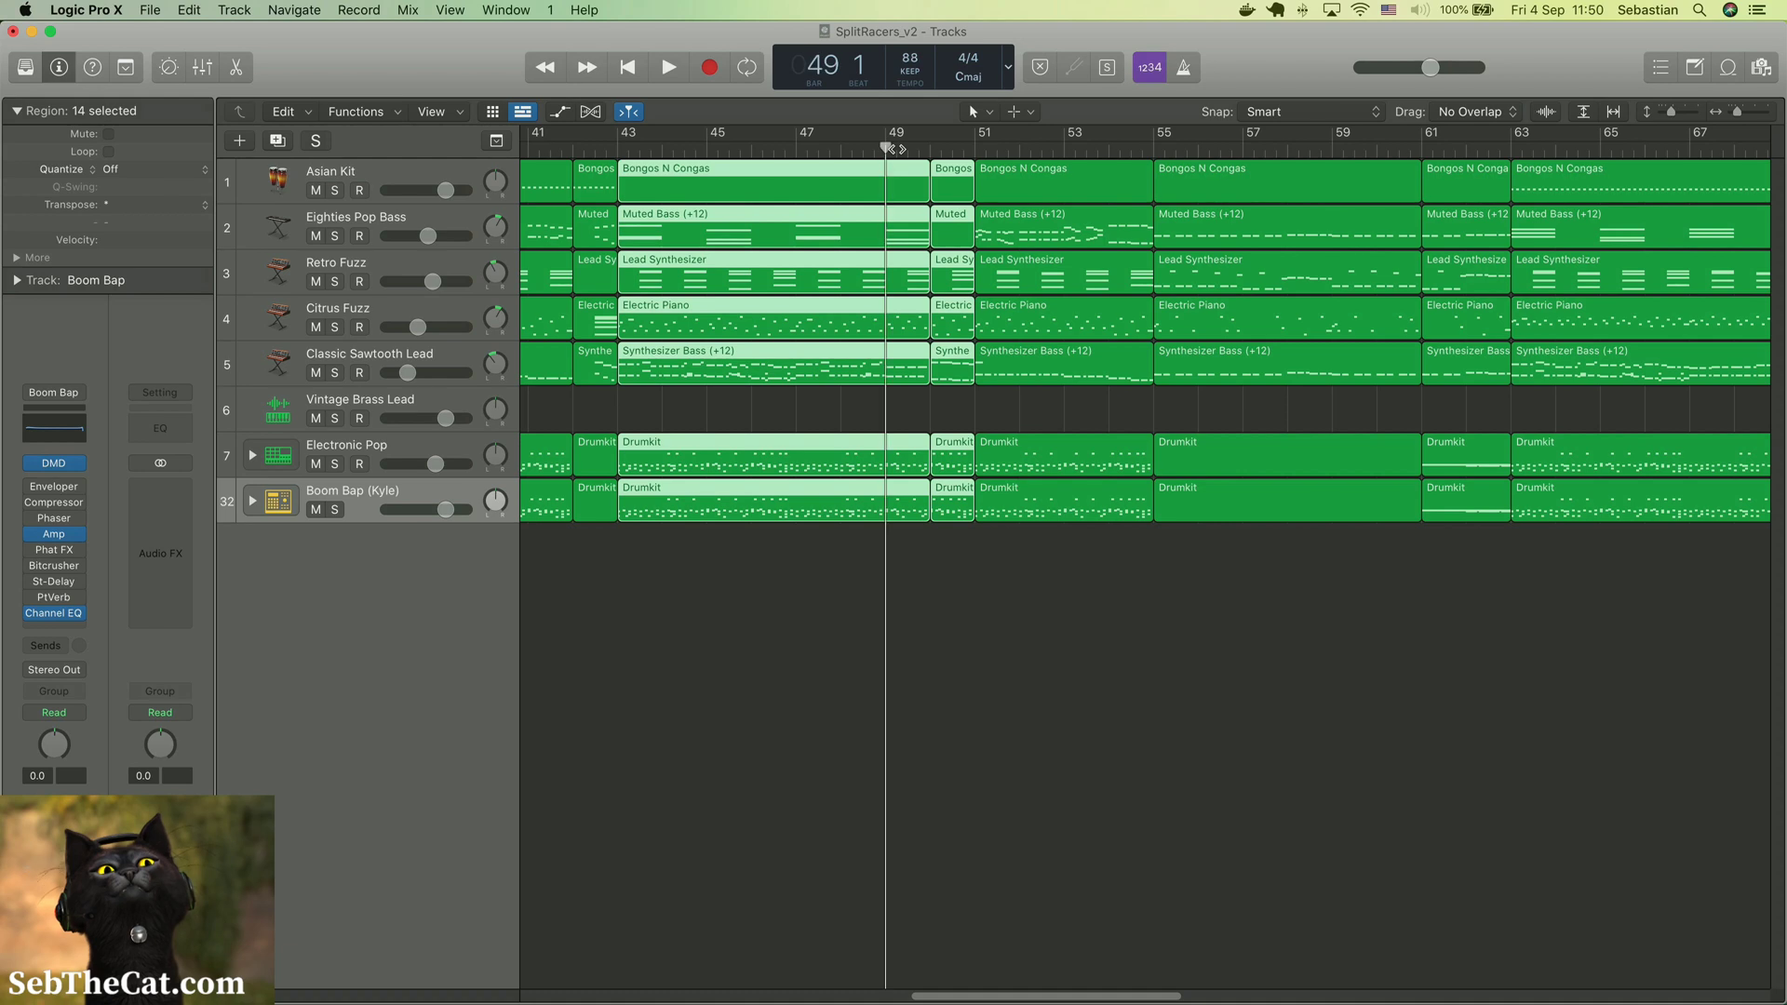
pyautogui.click(968, 531)
pyautogui.click(957, 510)
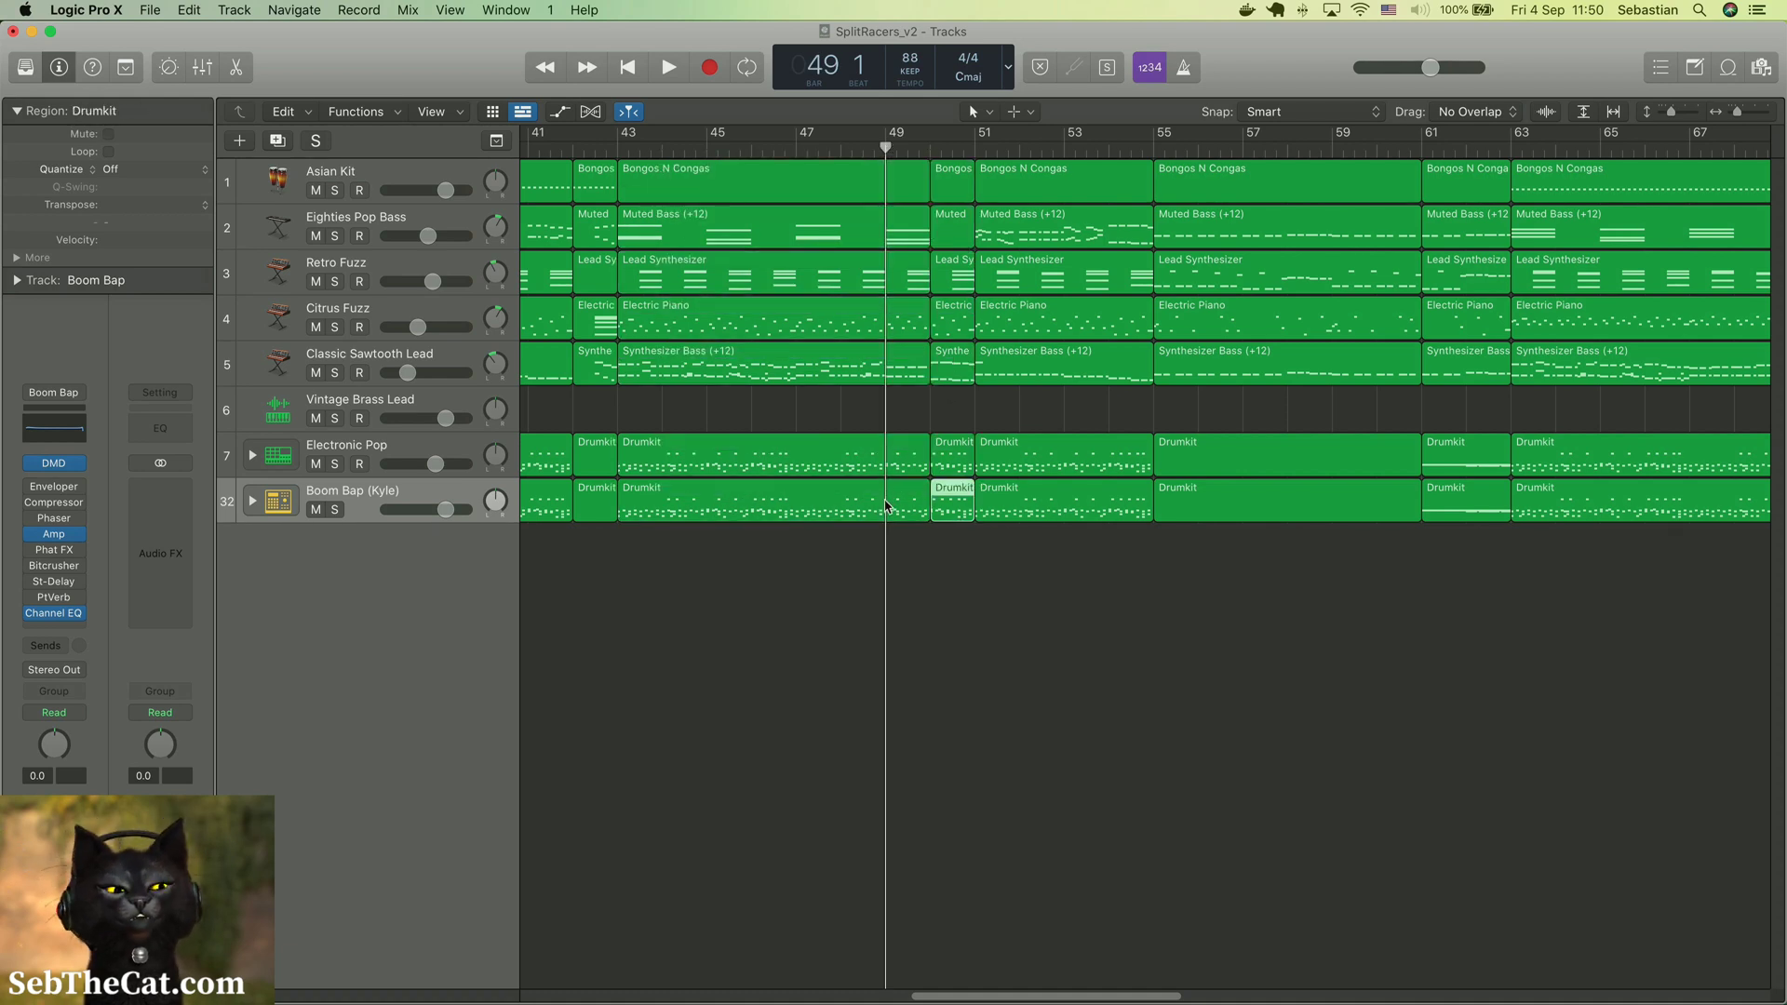
pyautogui.press('space')
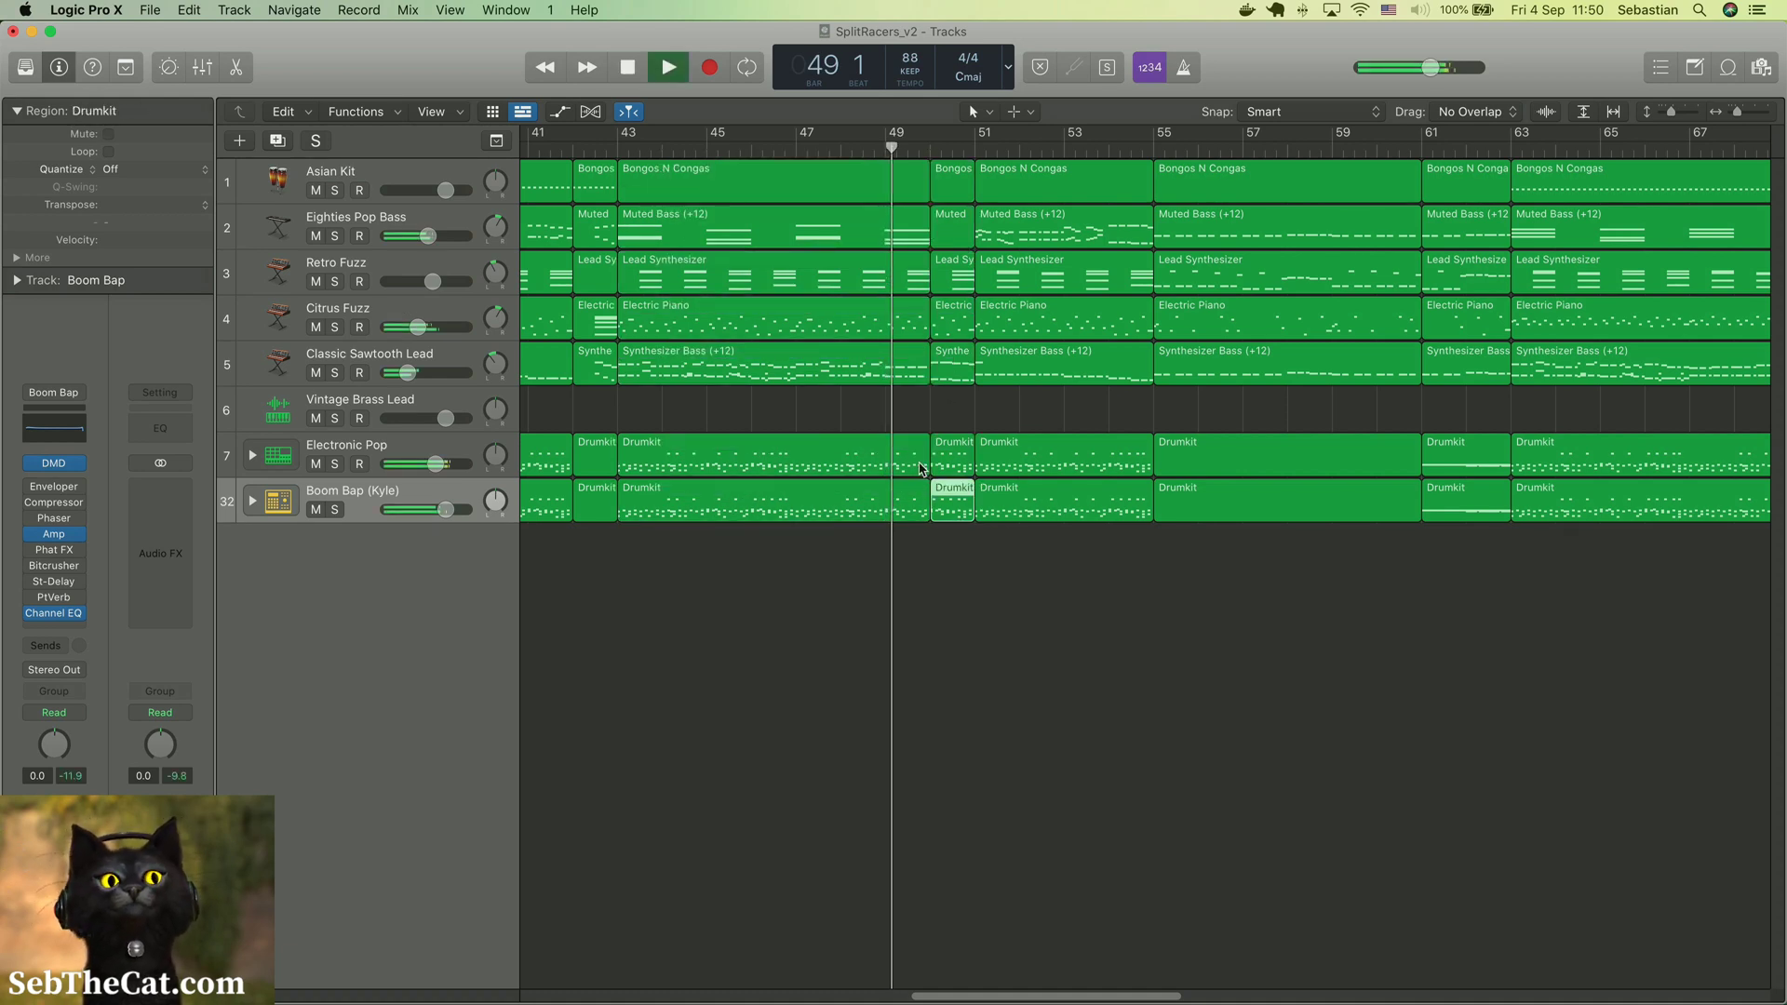
pyautogui.press('space')
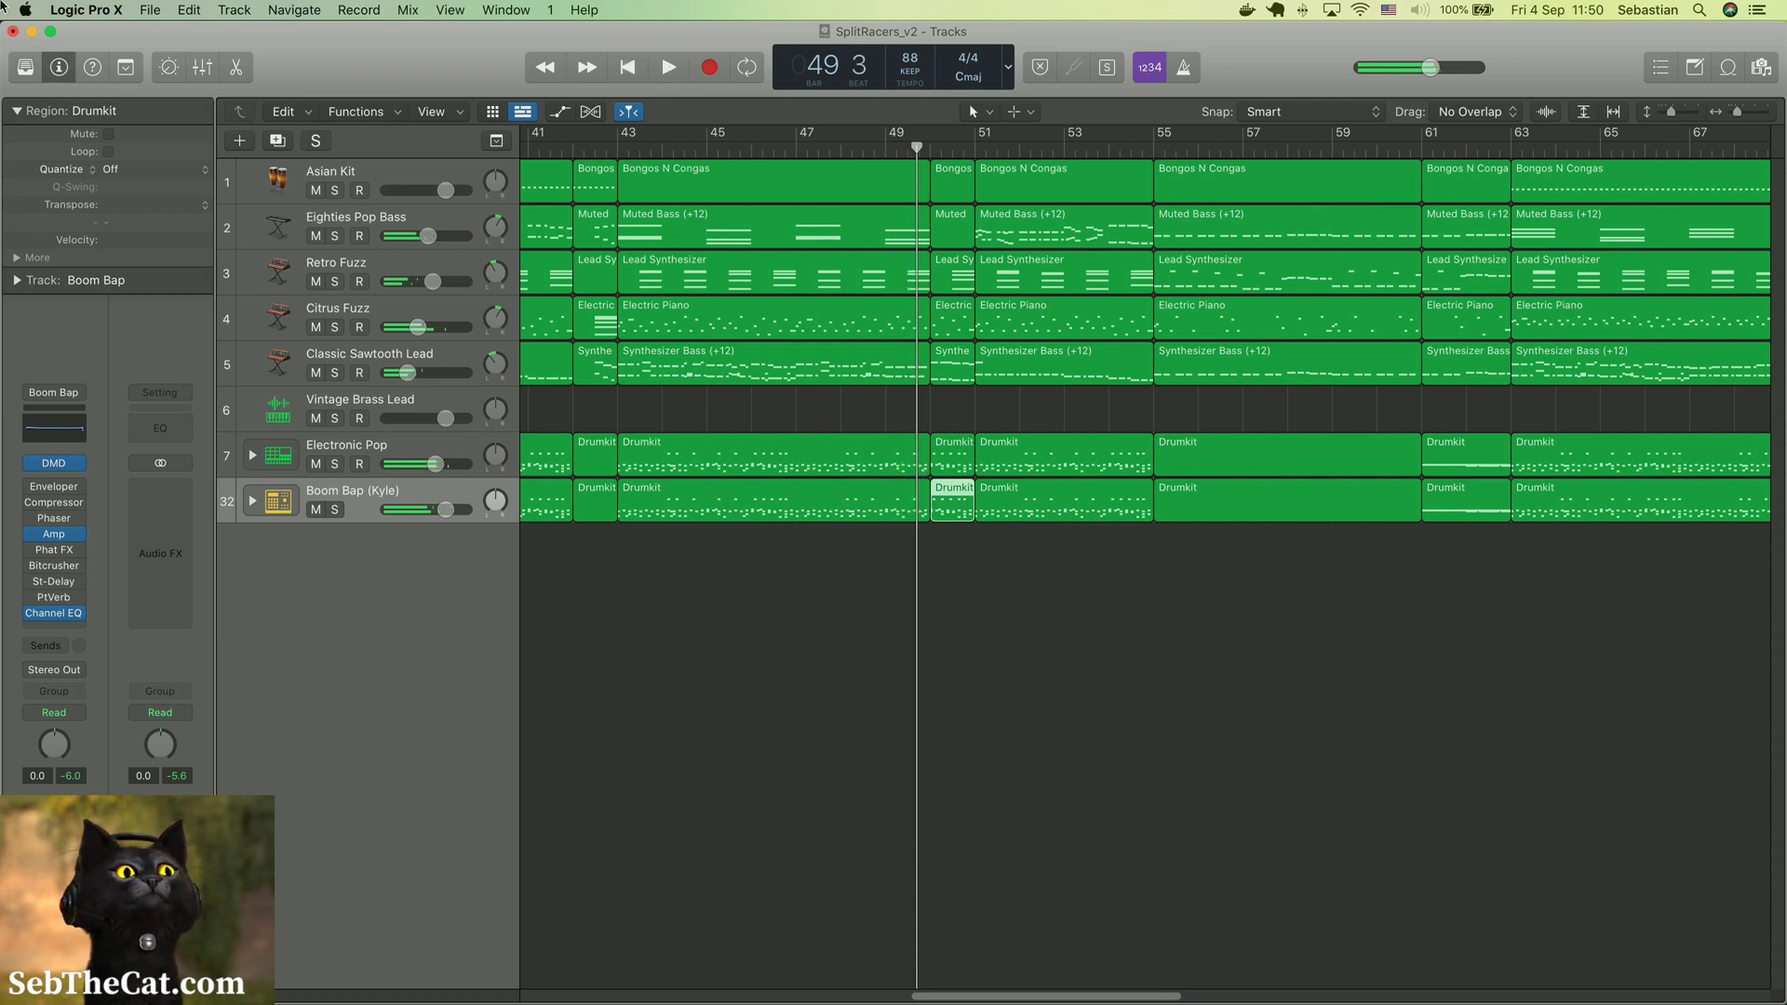
# Set the audio output device to System Setting in the preferences and test the sound with a short playback
pyautogui.click(149, 10)
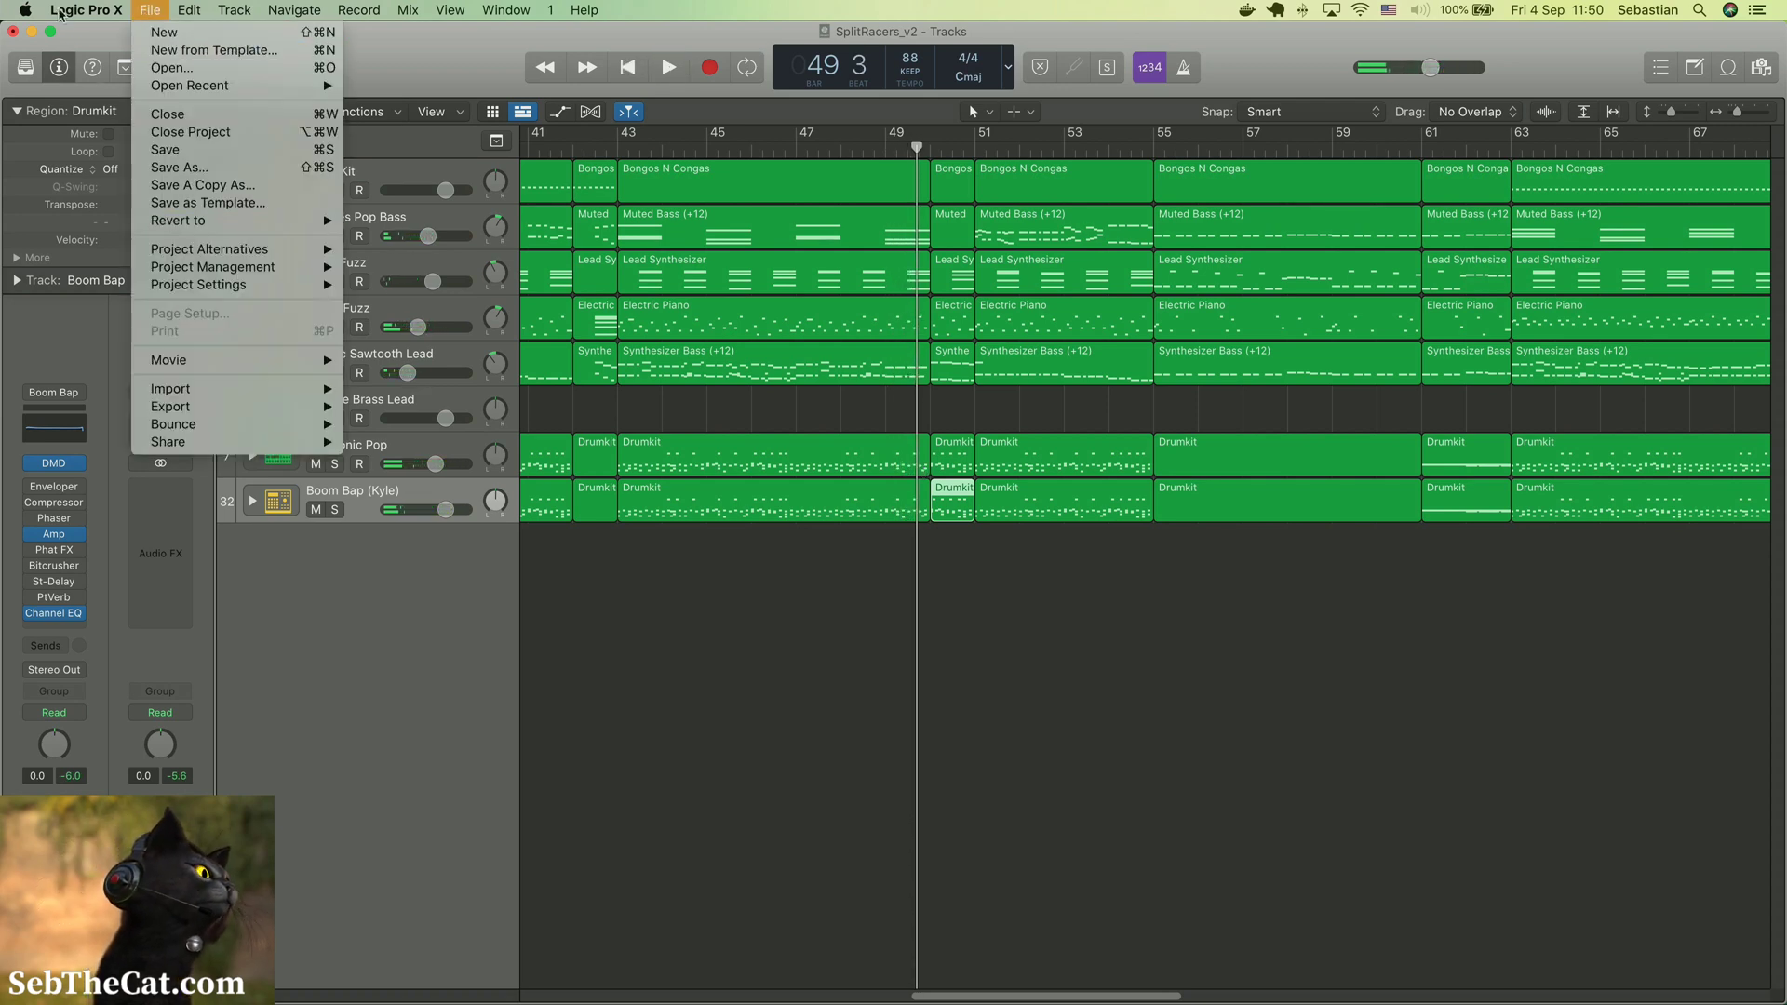
pyautogui.moveTo(86, 11)
pyautogui.moveTo(100, 69)
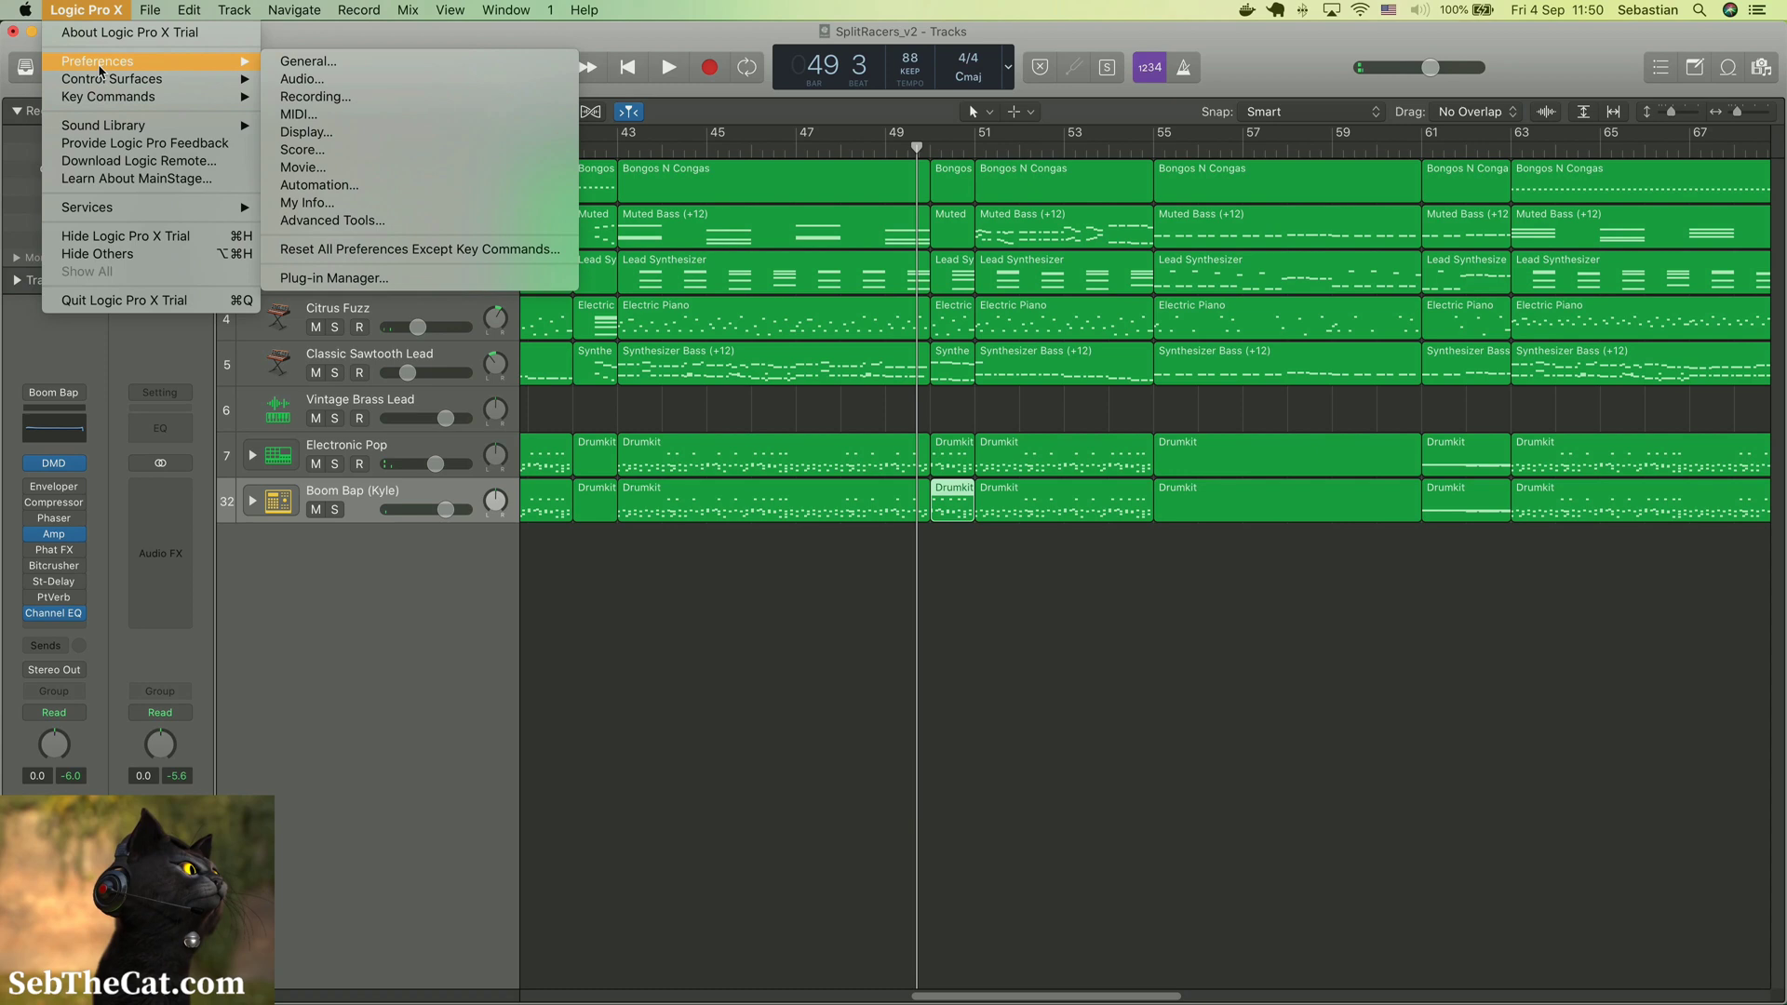
pyautogui.click(354, 83)
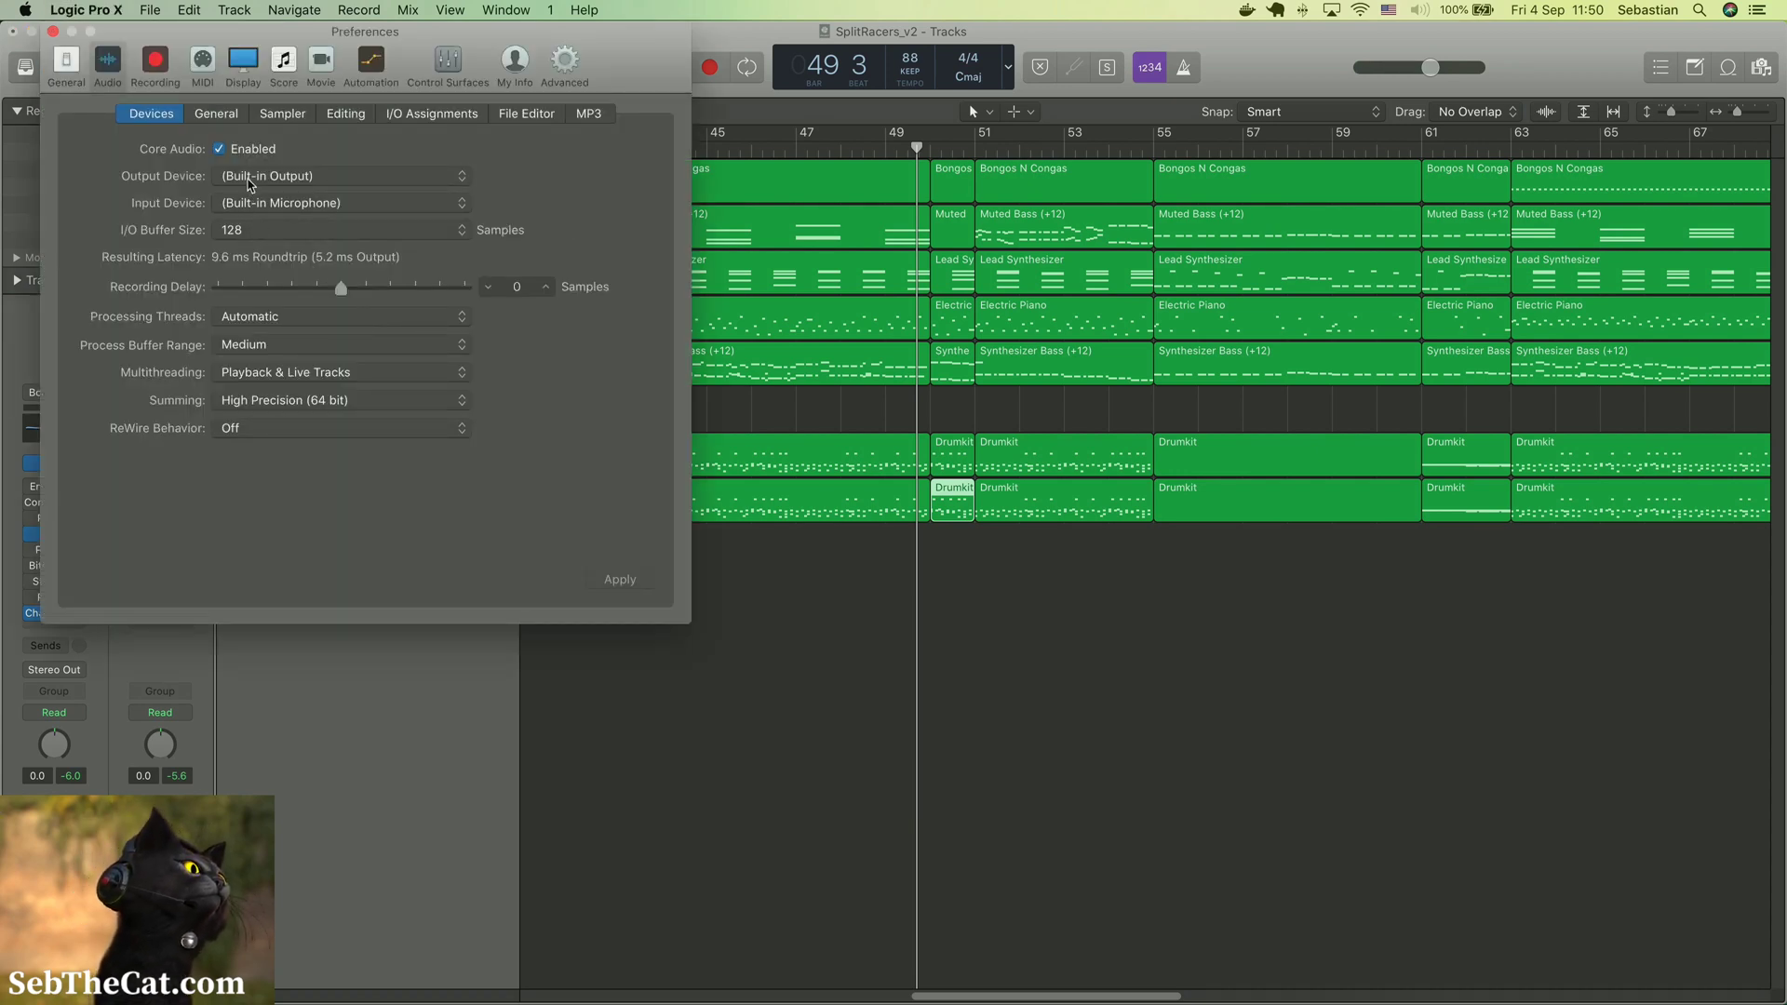
pyautogui.click(251, 177)
pyautogui.click(252, 161)
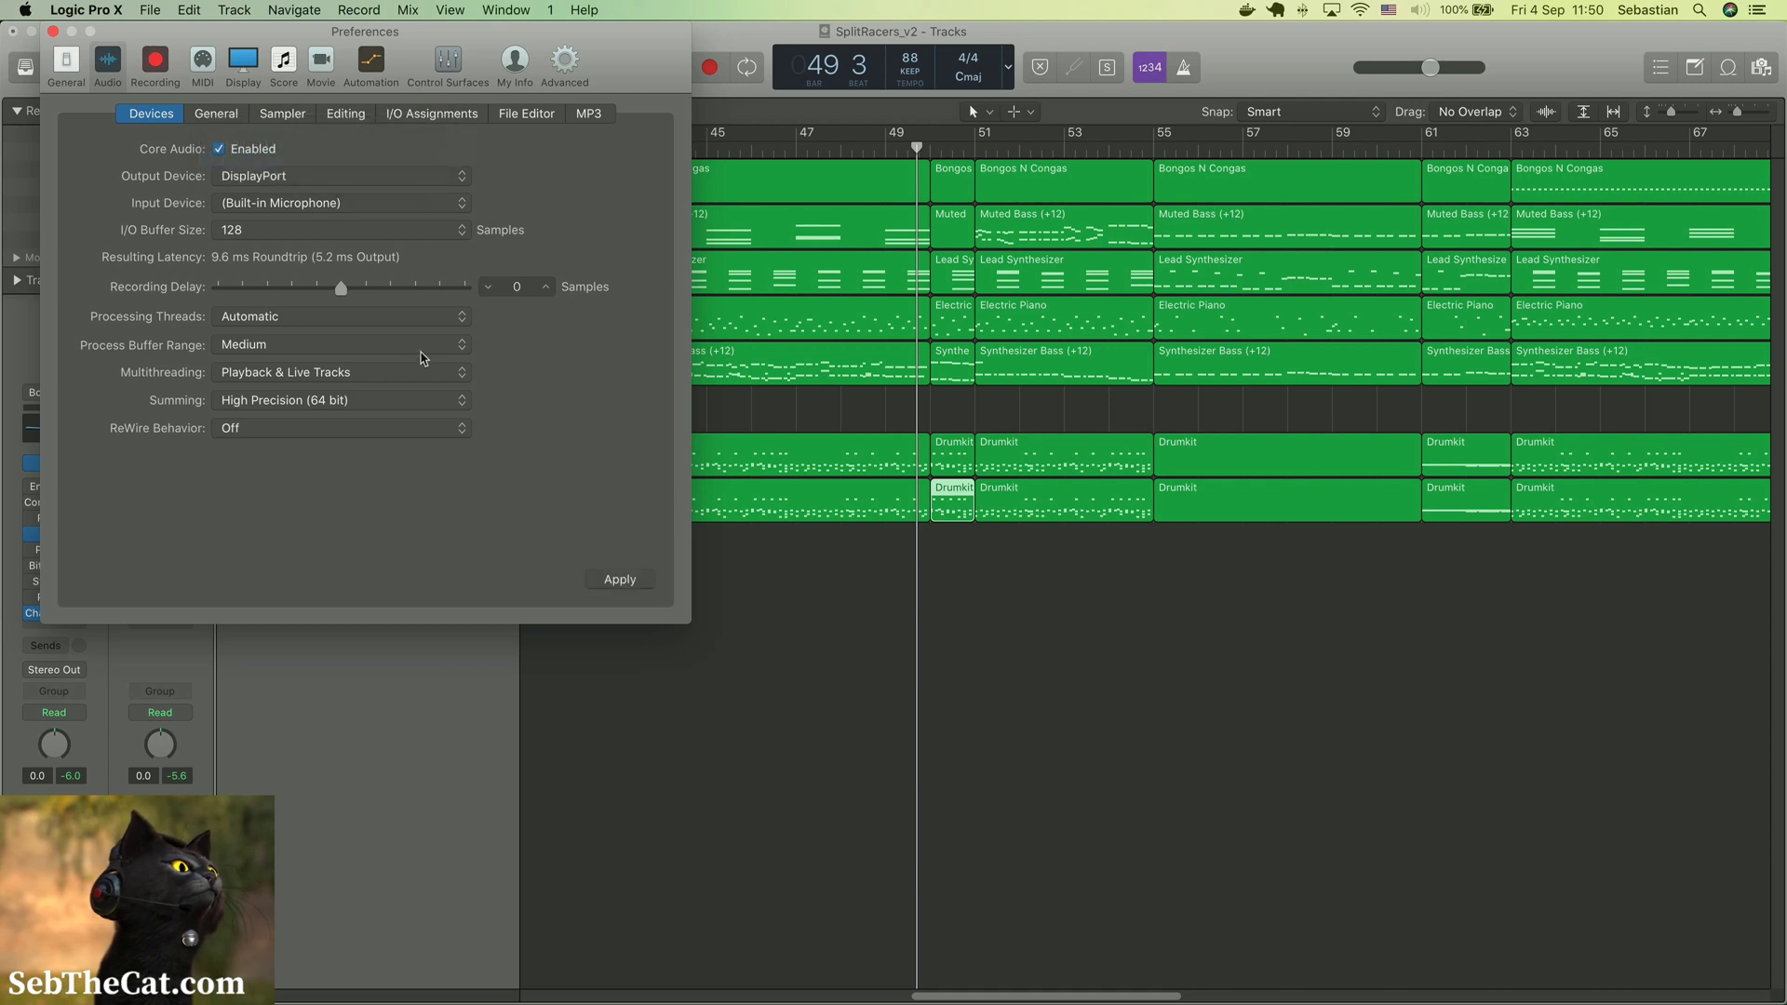
pyautogui.click(299, 177)
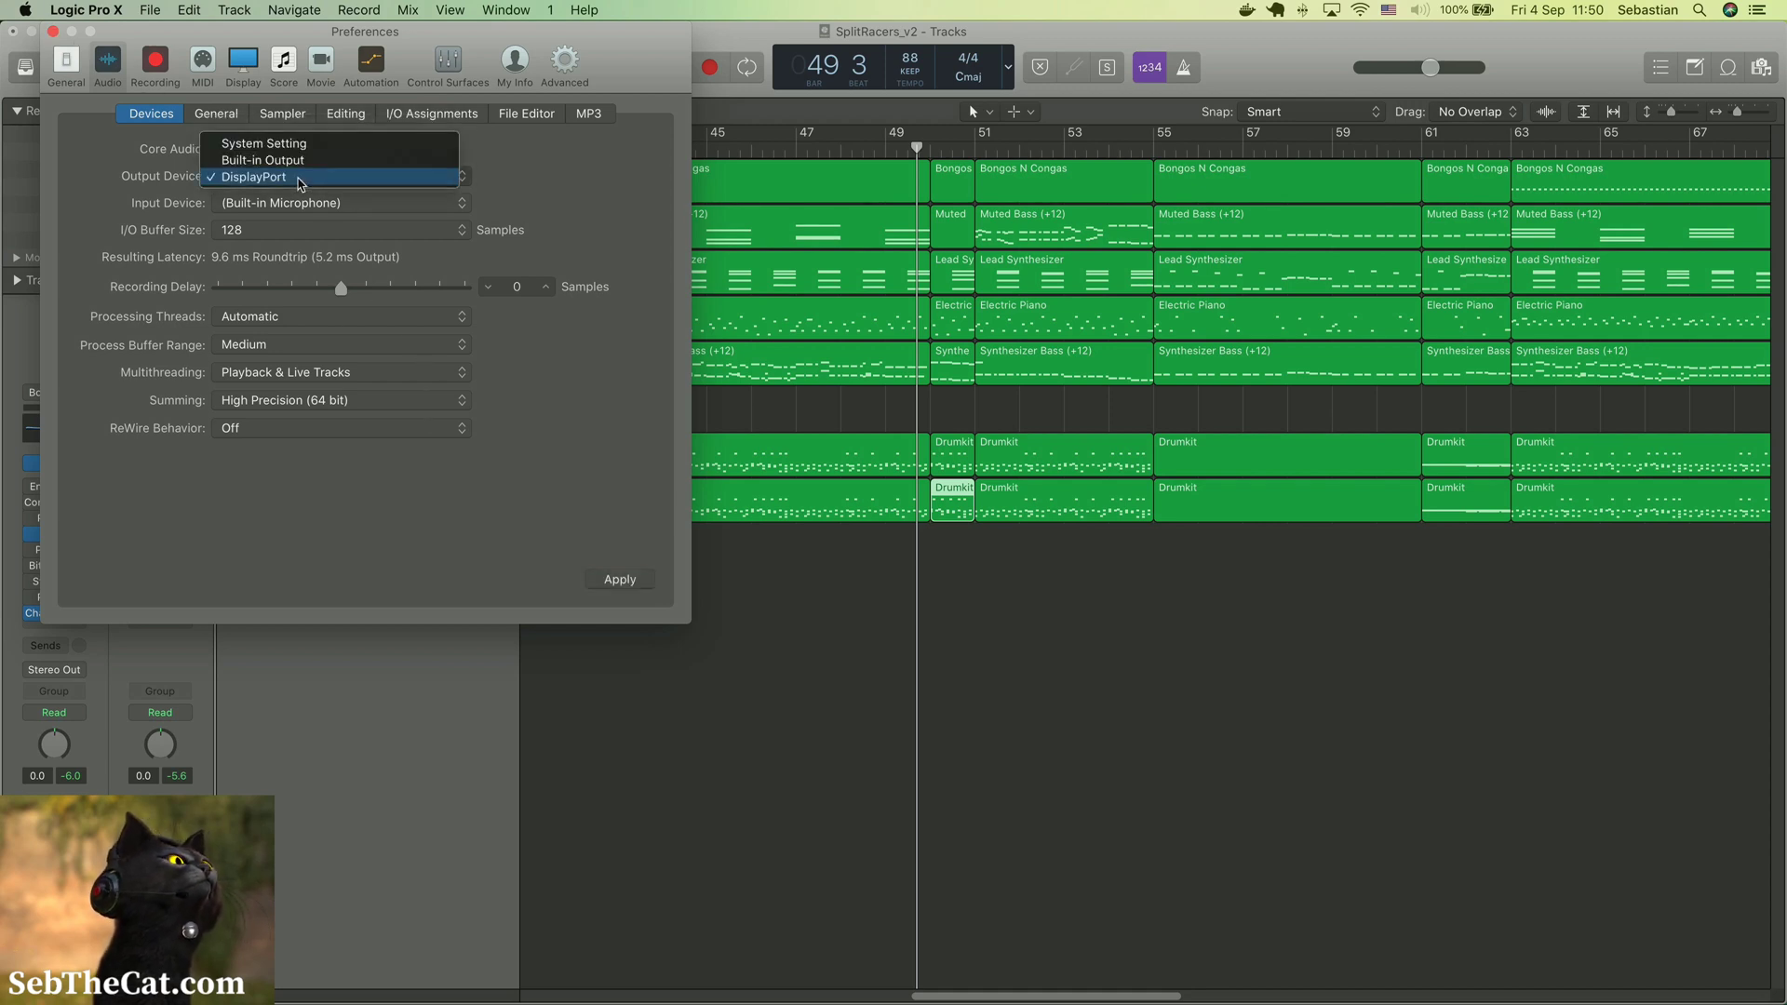
pyautogui.click(263, 143)
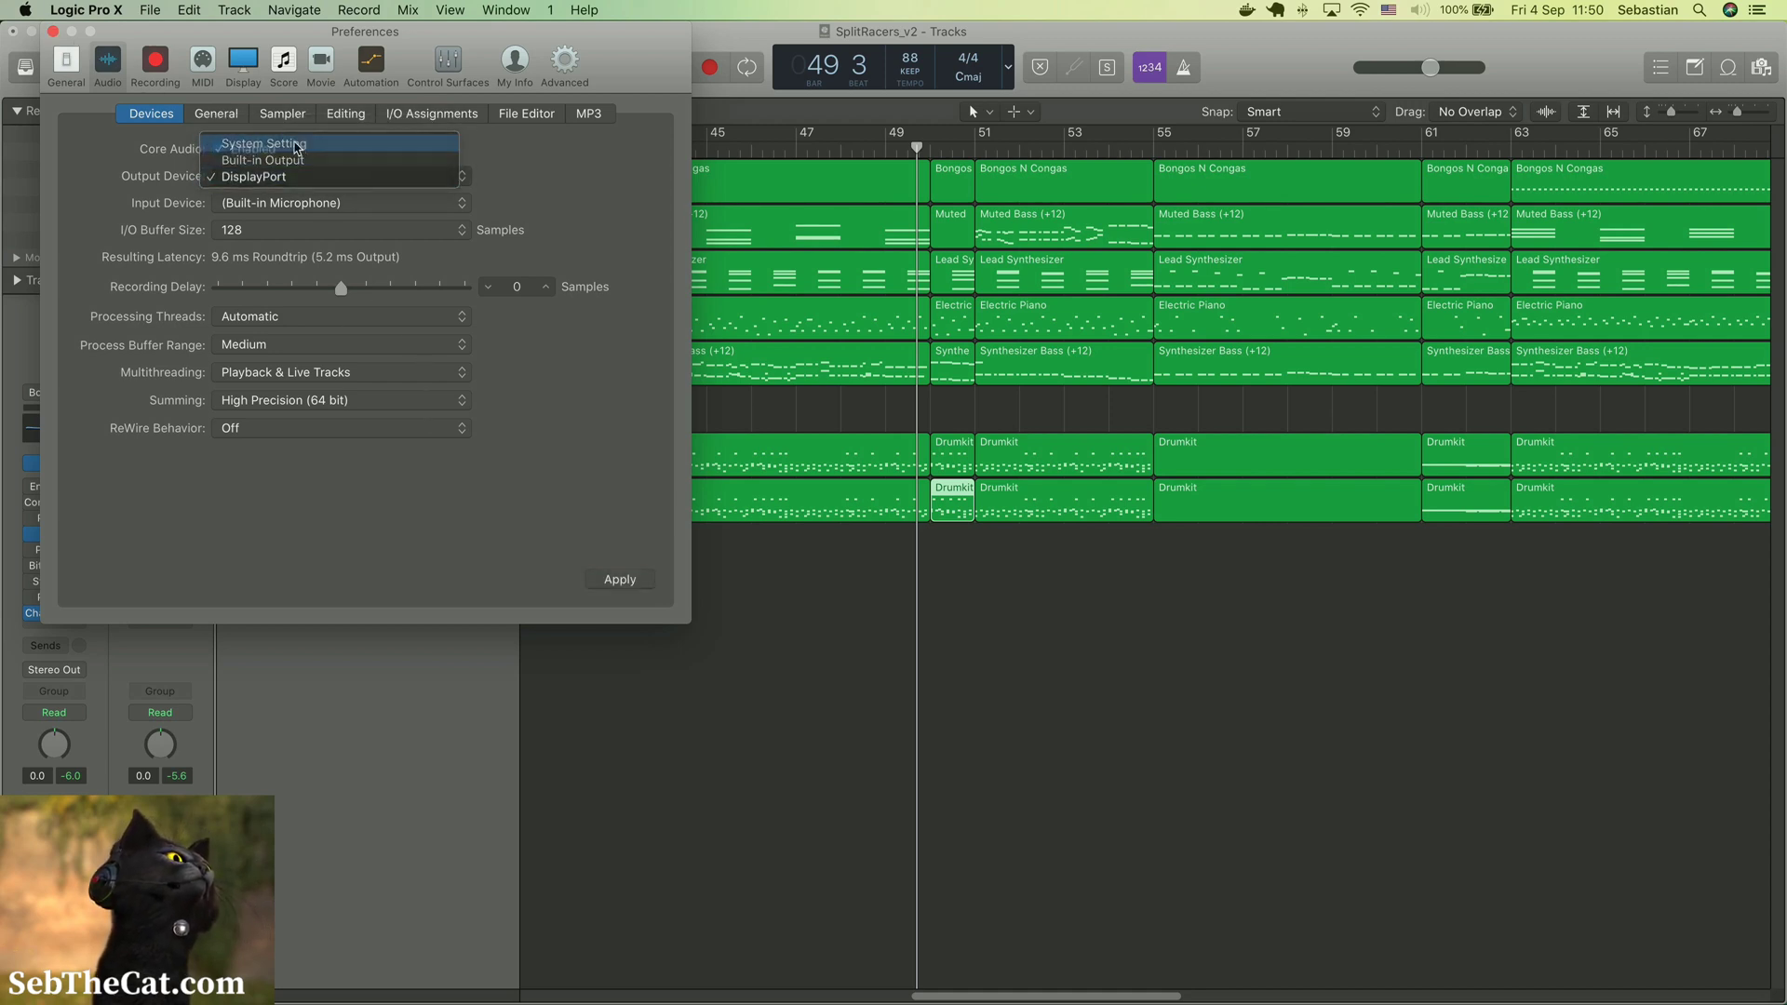
pyautogui.click(57, 32)
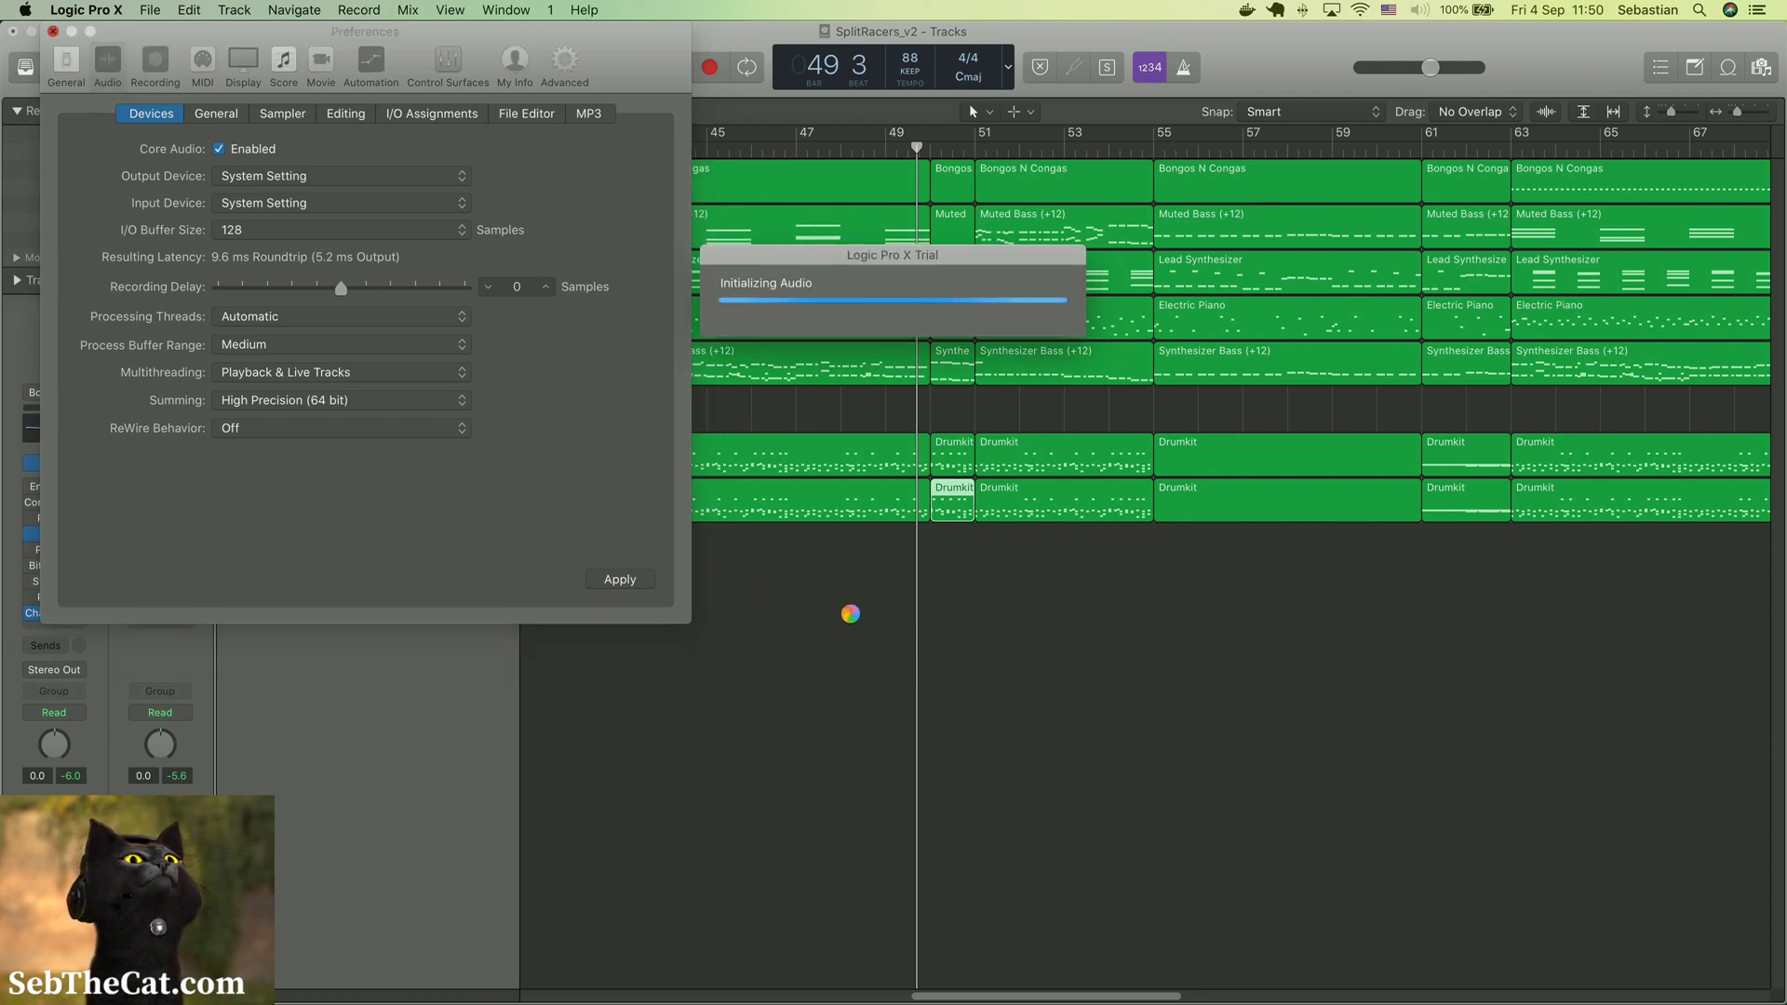
pyautogui.press('space')
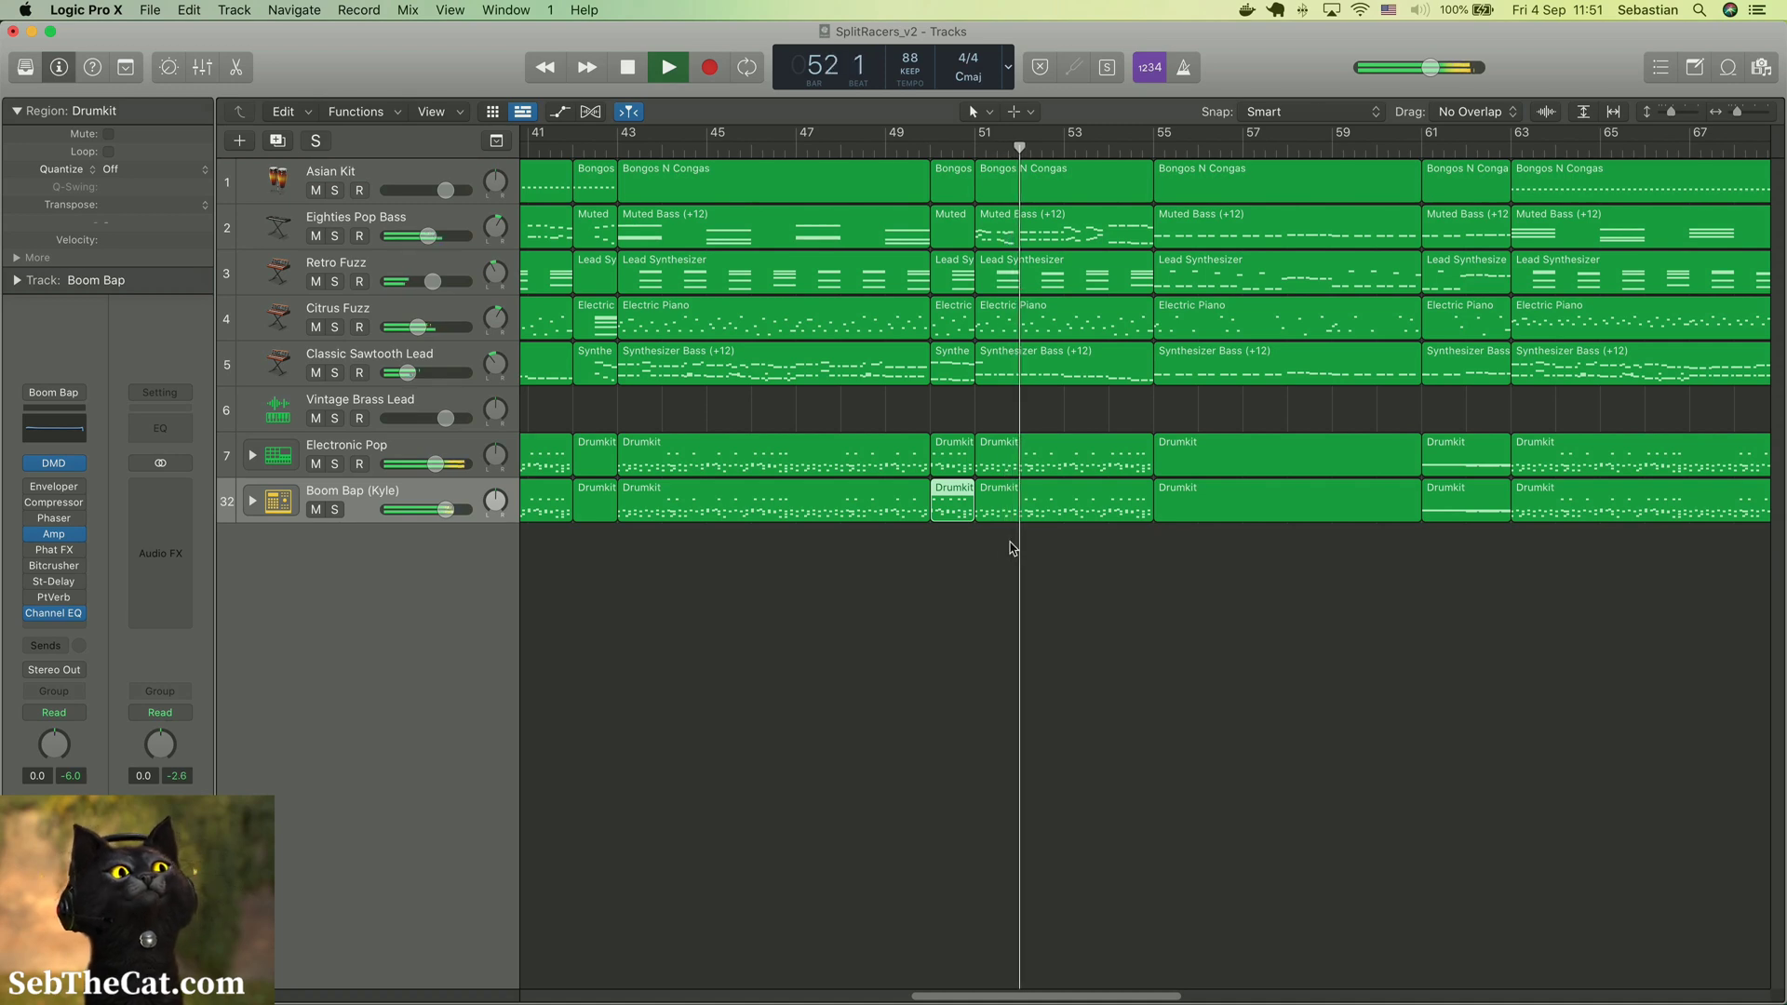
pyautogui.press('space')
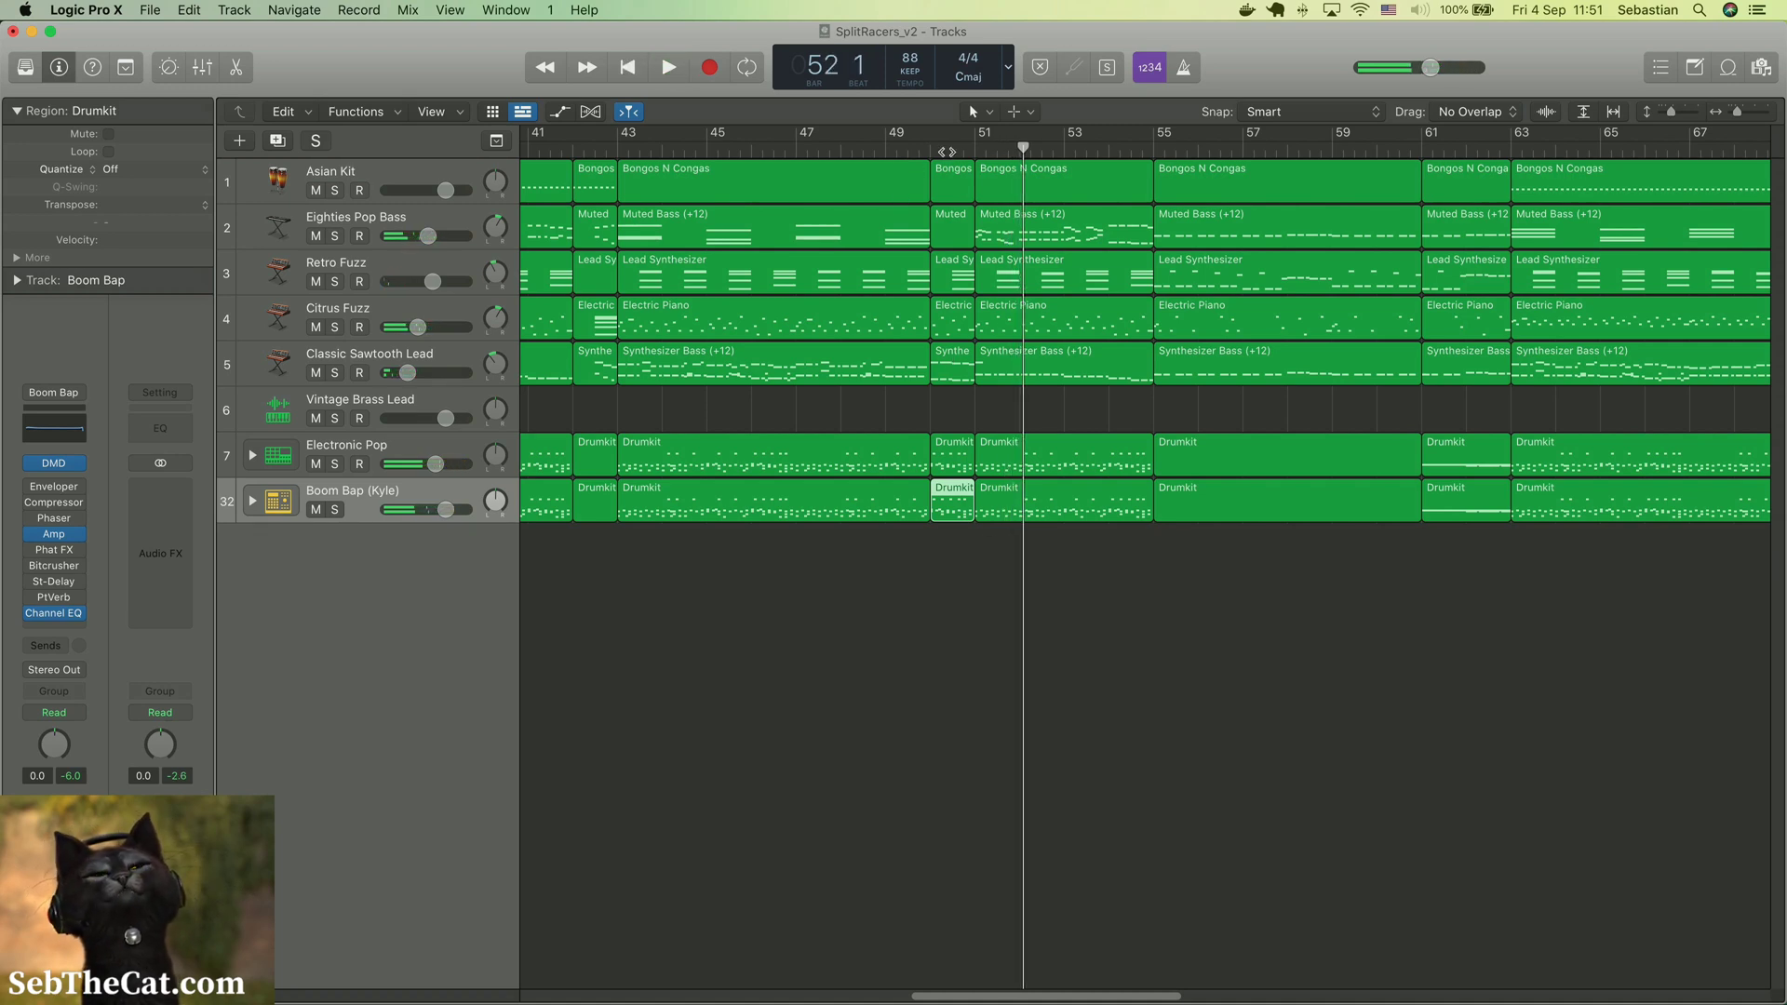
# Join the regions between bars 43 and 51 separately on the Asian Kit, Eighties Pop Bass, Retro Fuzz, Citrus Fuzz and Classic Sawtooth Lead tracks
pyautogui.click(929, 168)
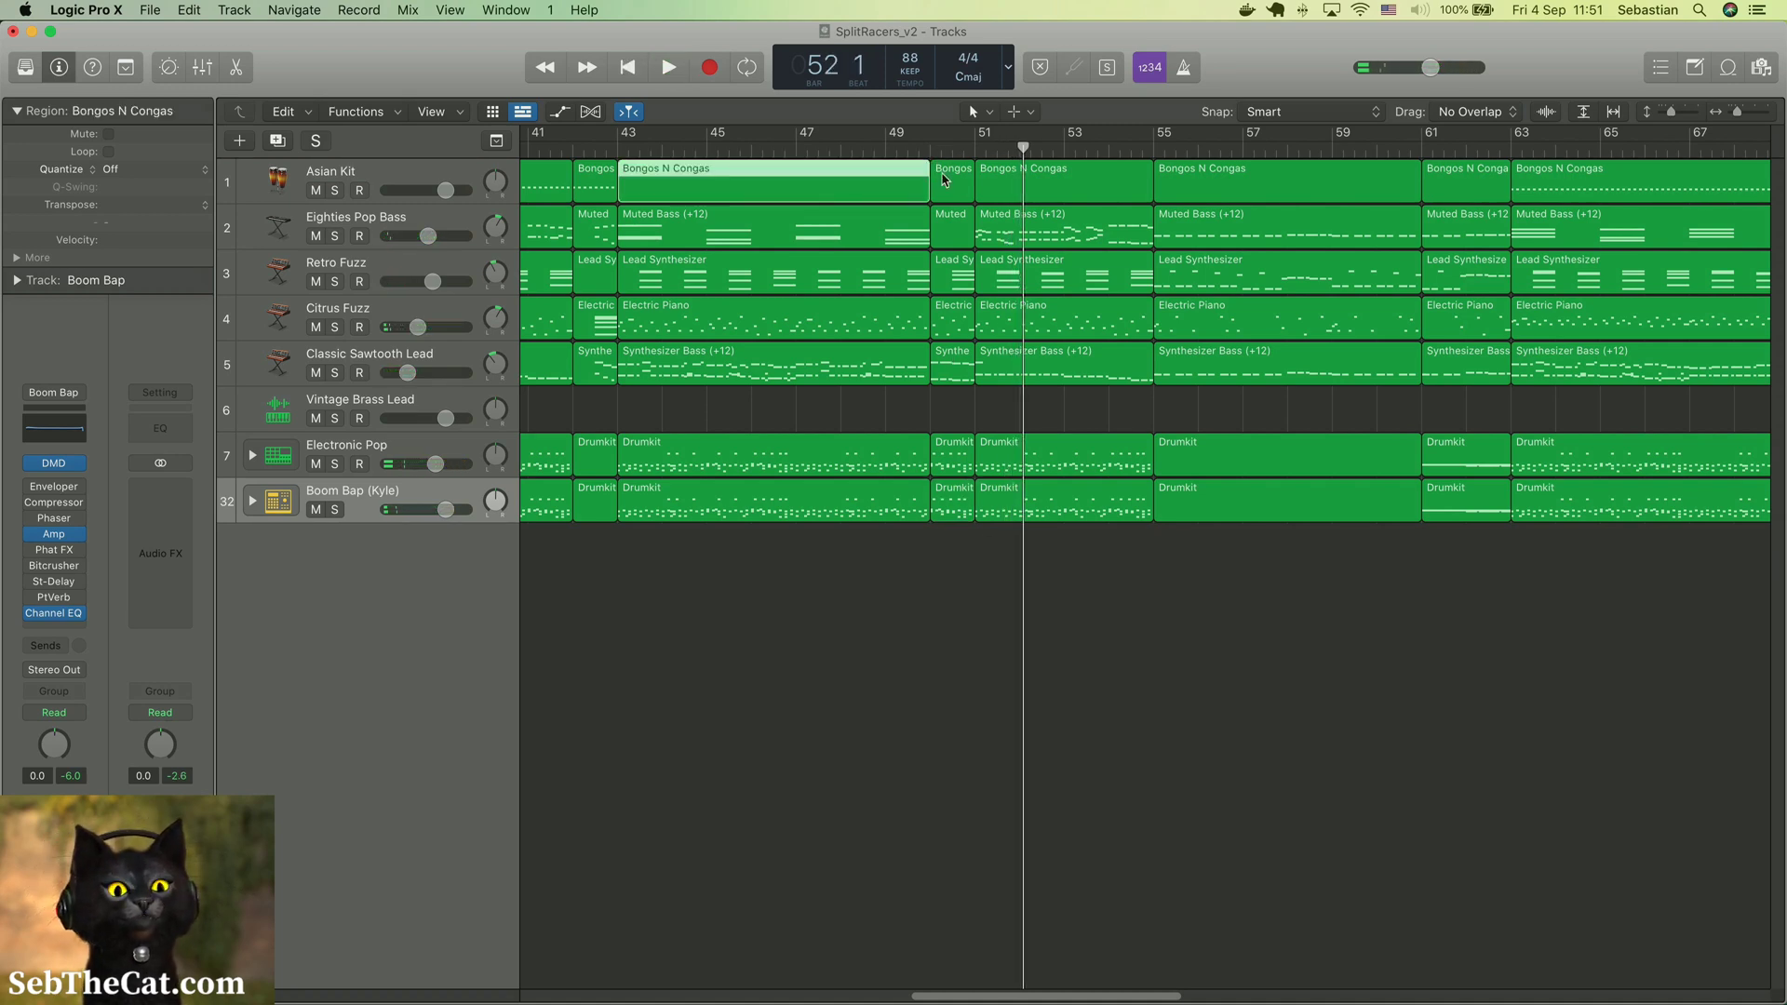
pyautogui.click(871, 228)
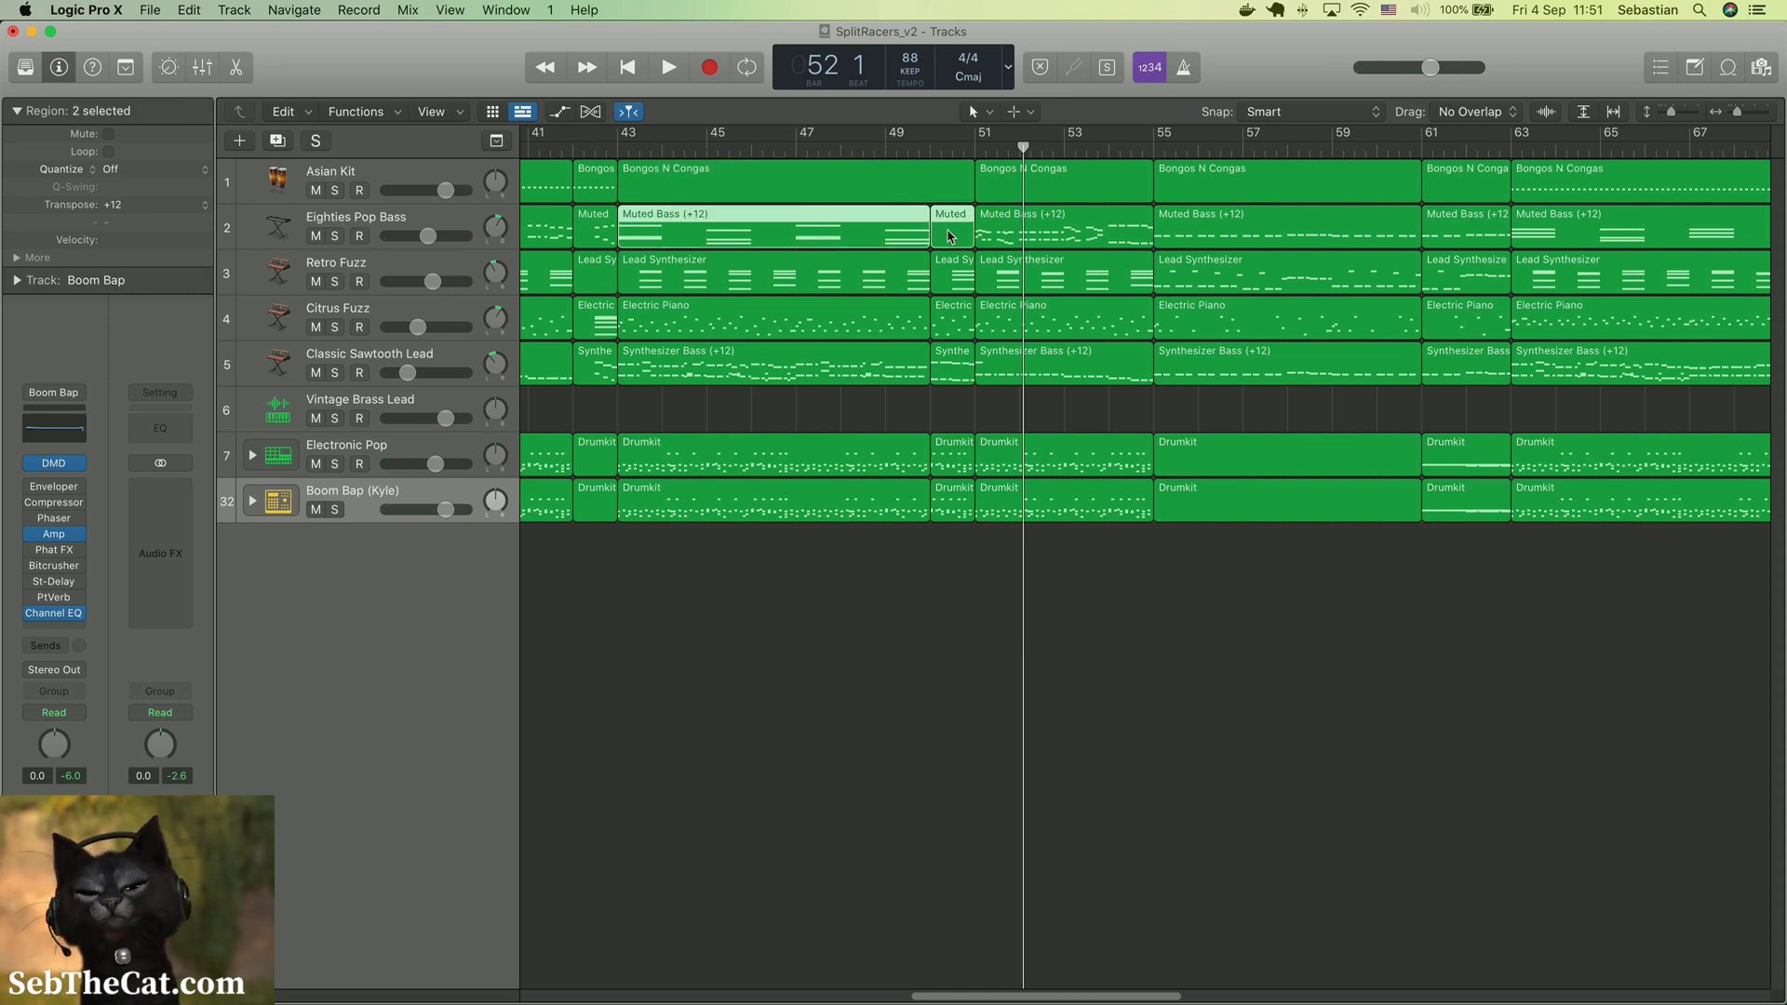
pyautogui.click(924, 261)
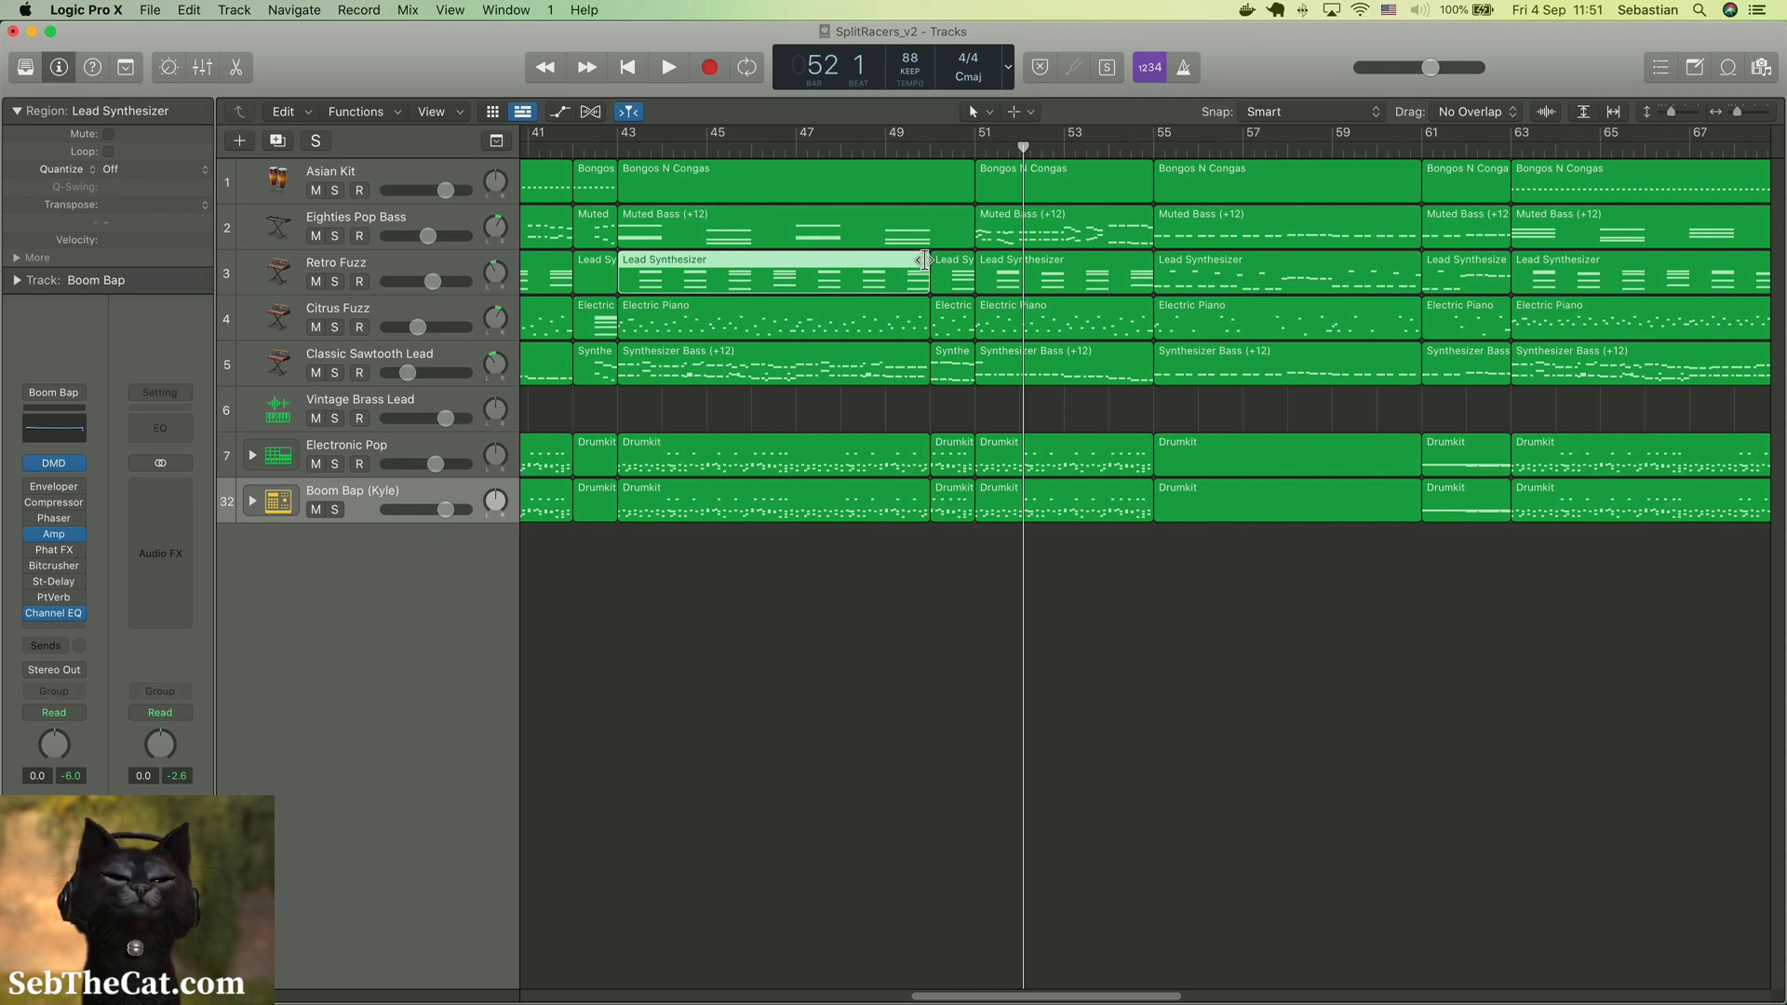
pyautogui.keyDown('shift'); pyautogui.click(941, 270); pyautogui.keyUp('shift')
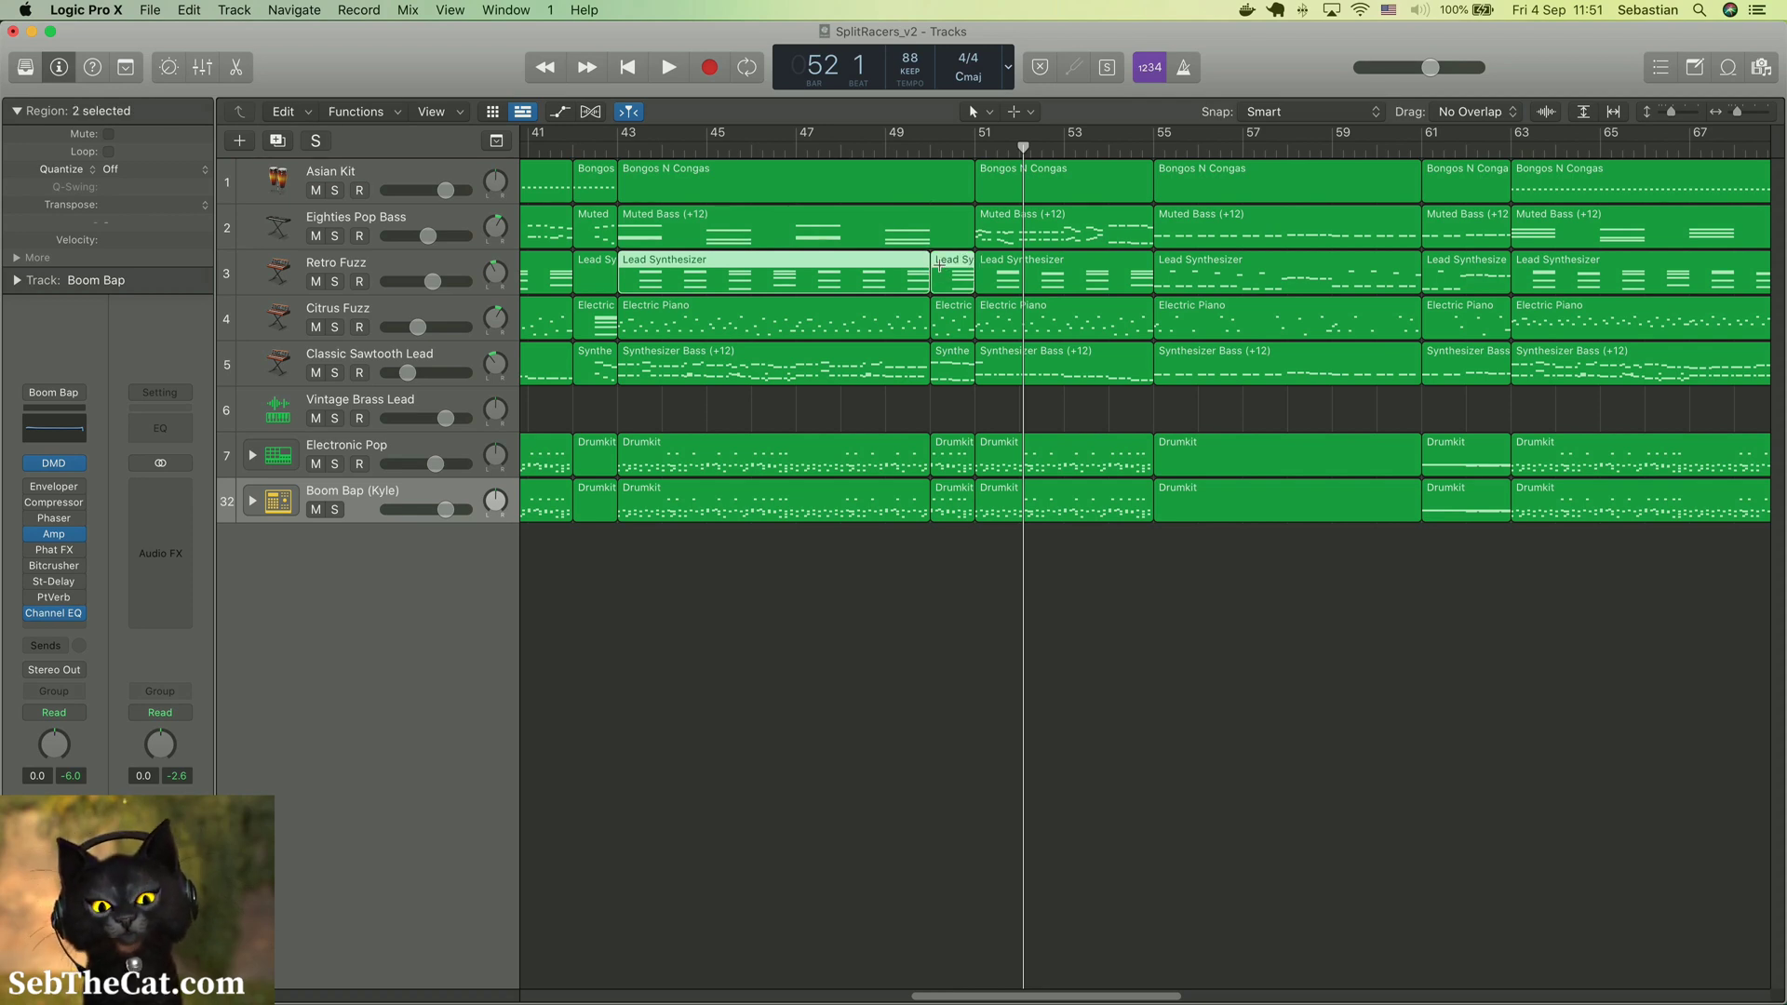
pyautogui.click(912, 326)
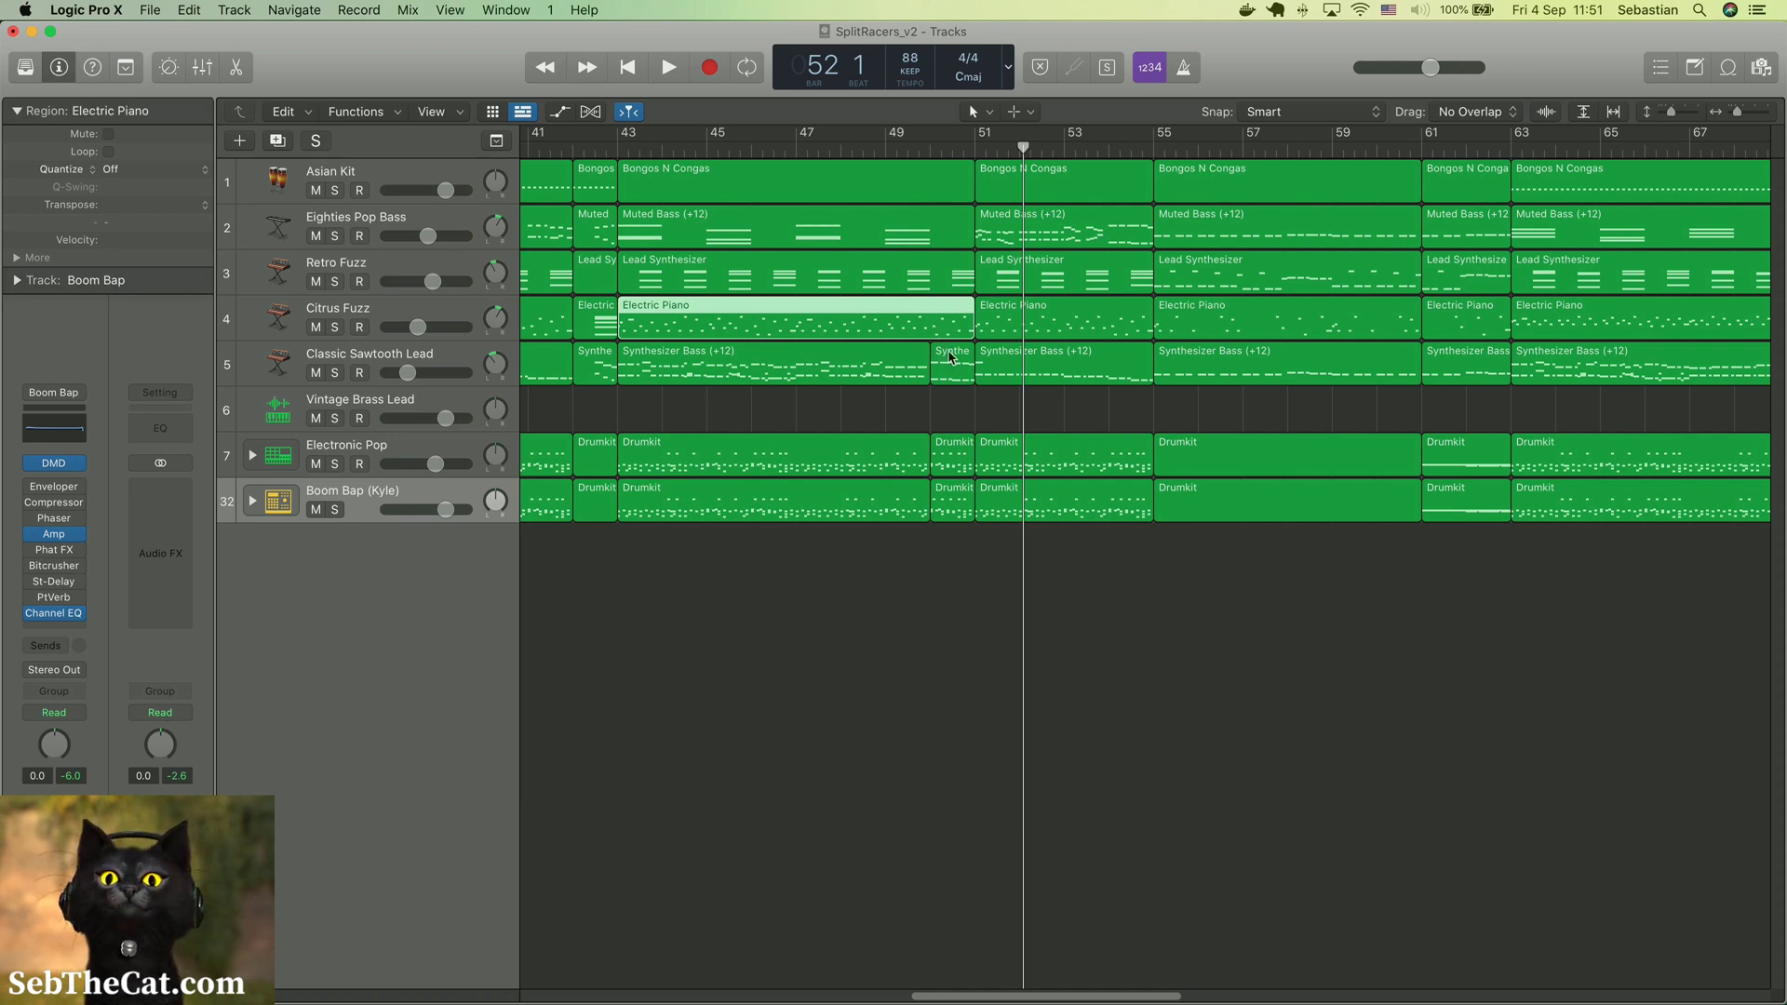
pyautogui.click(951, 358)
pyautogui.keyDown('shift'); pyautogui.click(837, 380); pyautogui.keyUp('shift')
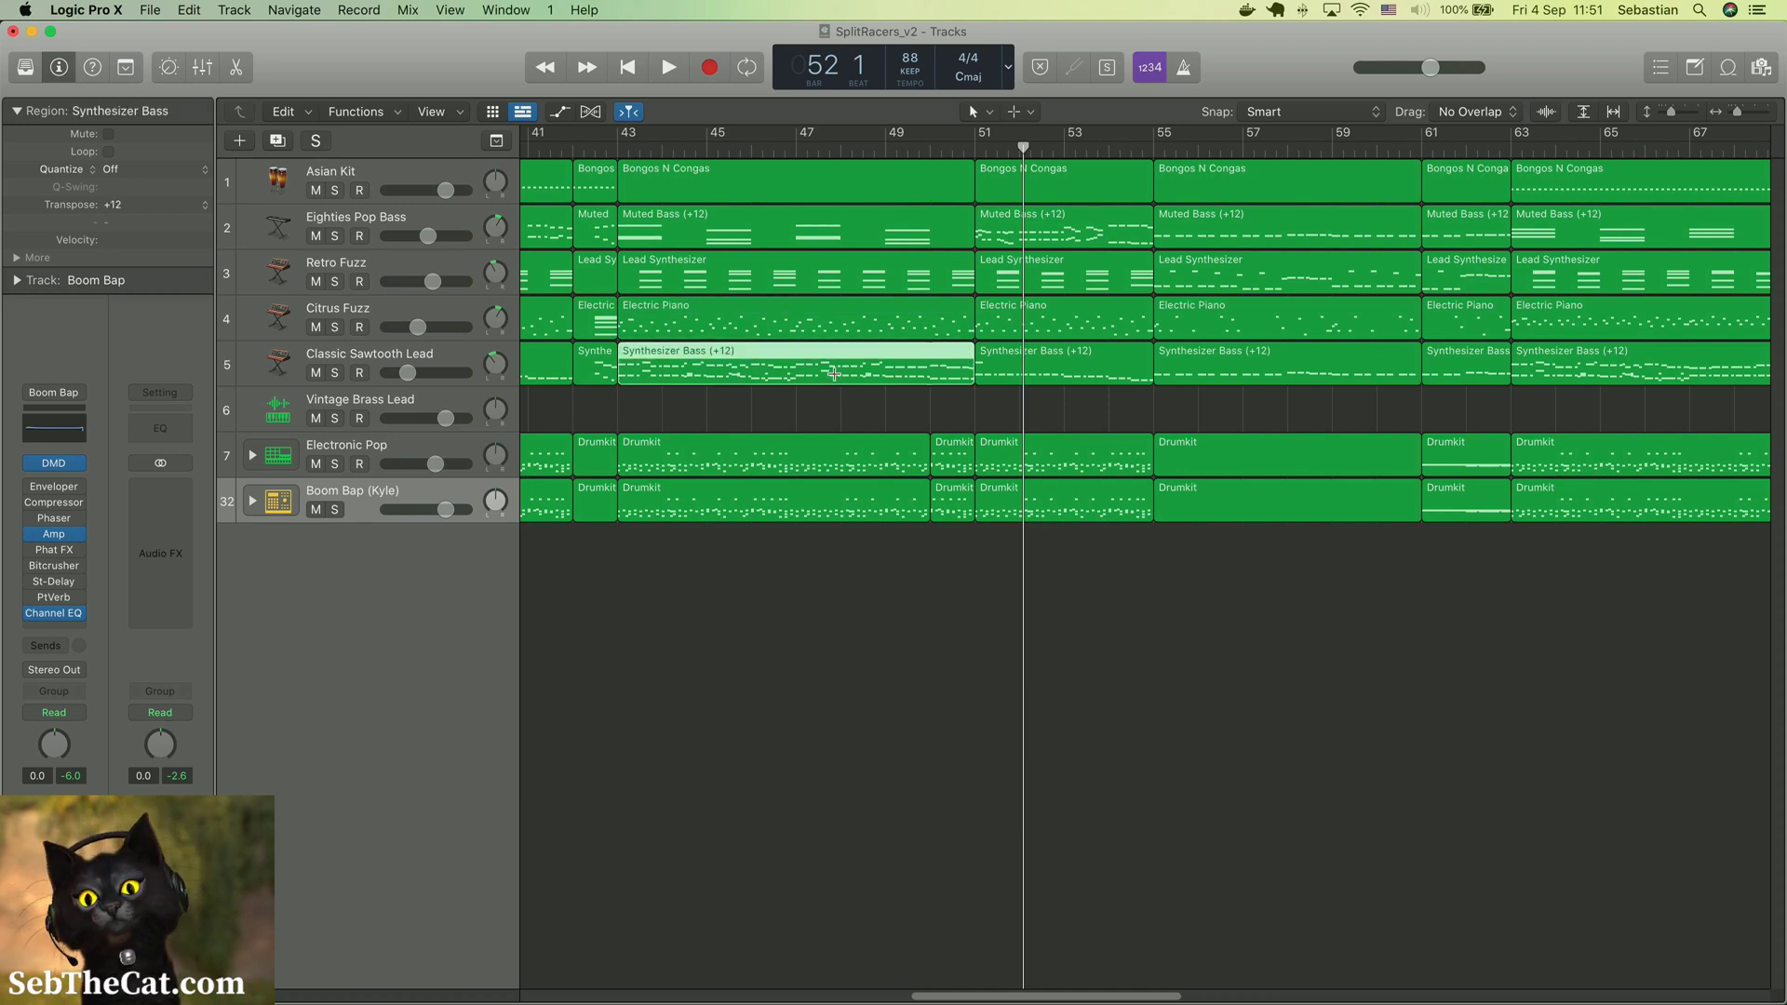
# Join the Drumkit regions between bars 43 and 51 separately on the Electronic Pop and Boom Bap (Kyle) tracks
pyautogui.click(964, 467)
pyautogui.keyDown('shift'); pyautogui.click(867, 469); pyautogui.keyUp('shift')
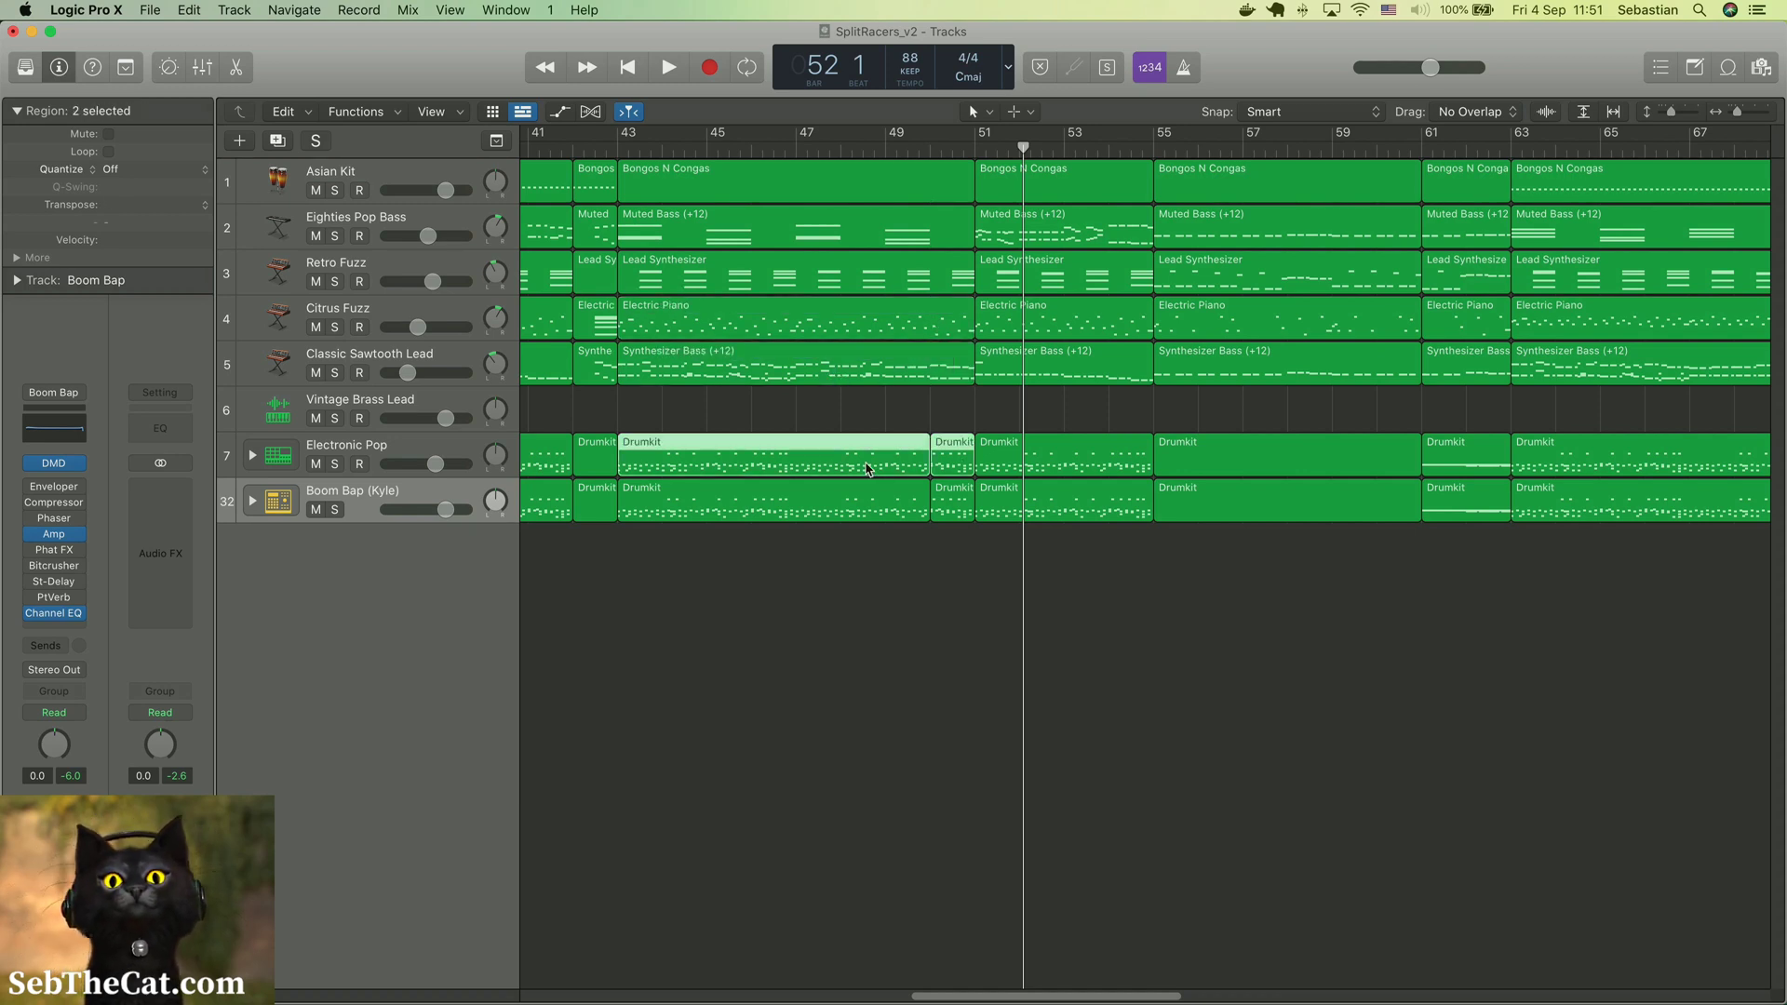
pyautogui.click(964, 487)
pyautogui.keyDown('shift'); pyautogui.click(875, 514); pyautogui.keyUp('shift')
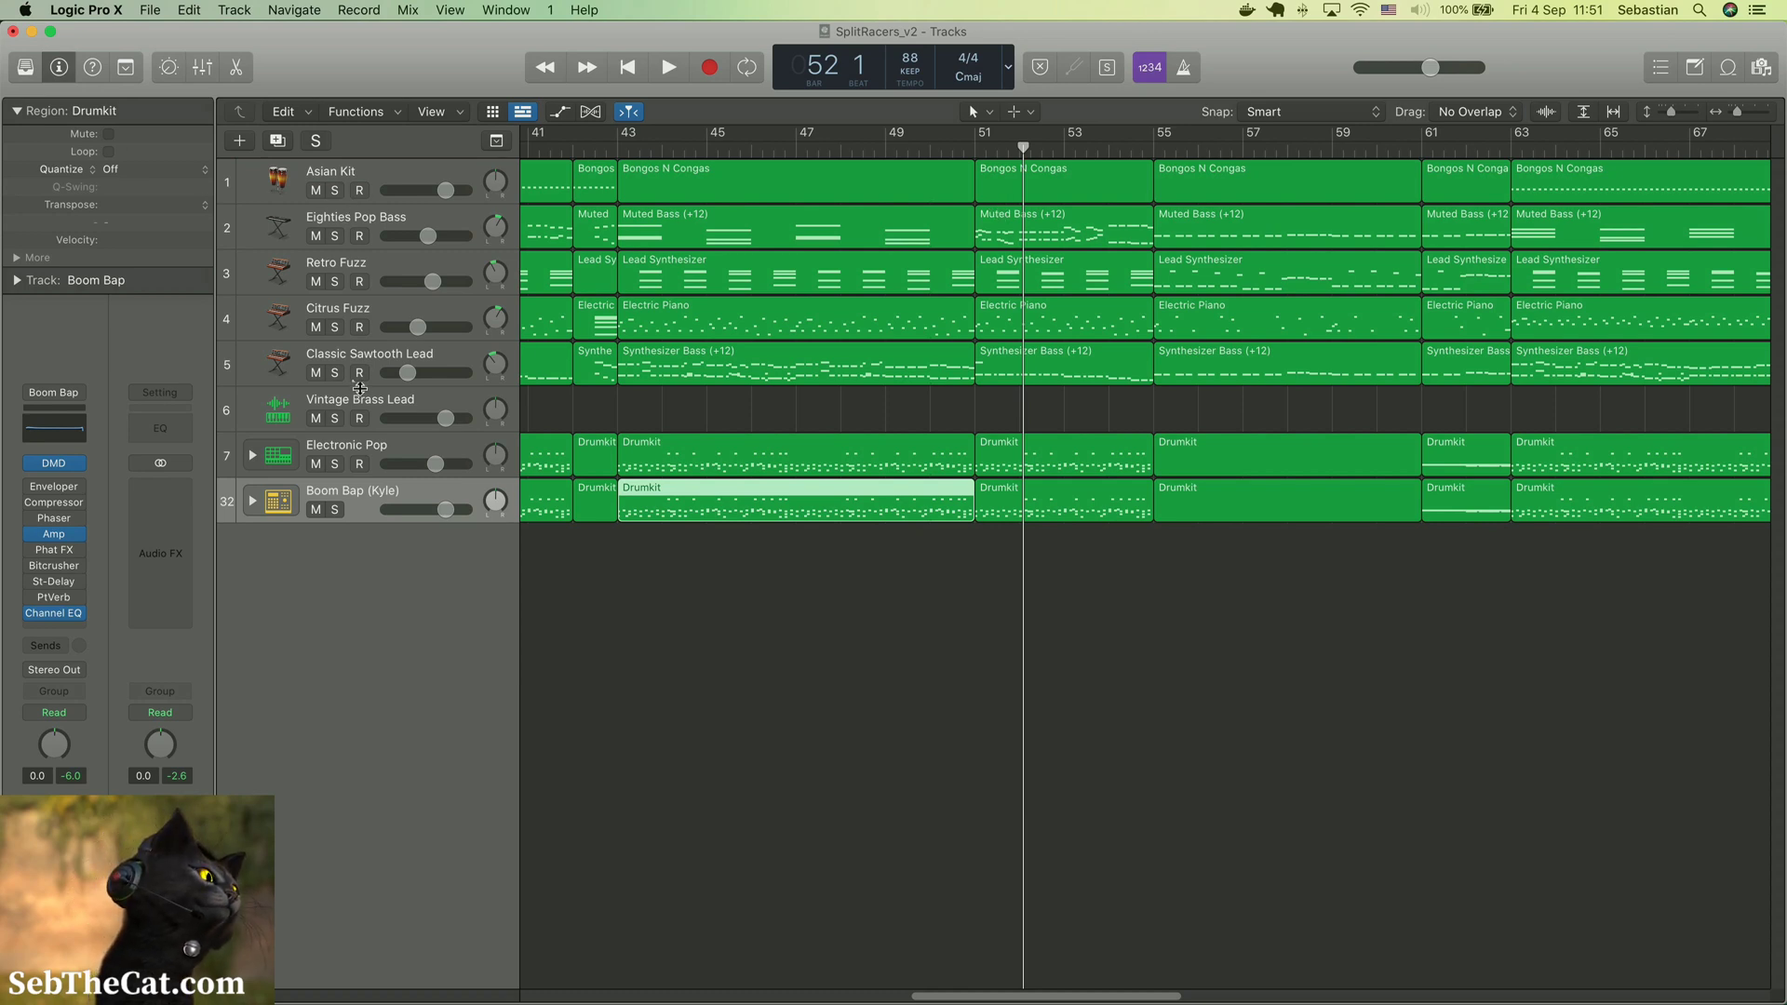
# Select the Electric Piano region that starts at bar 30 on the Citrus Fuzz track and move the playhead to bar 30
pyautogui.hscroll(-2, 1034, 698)
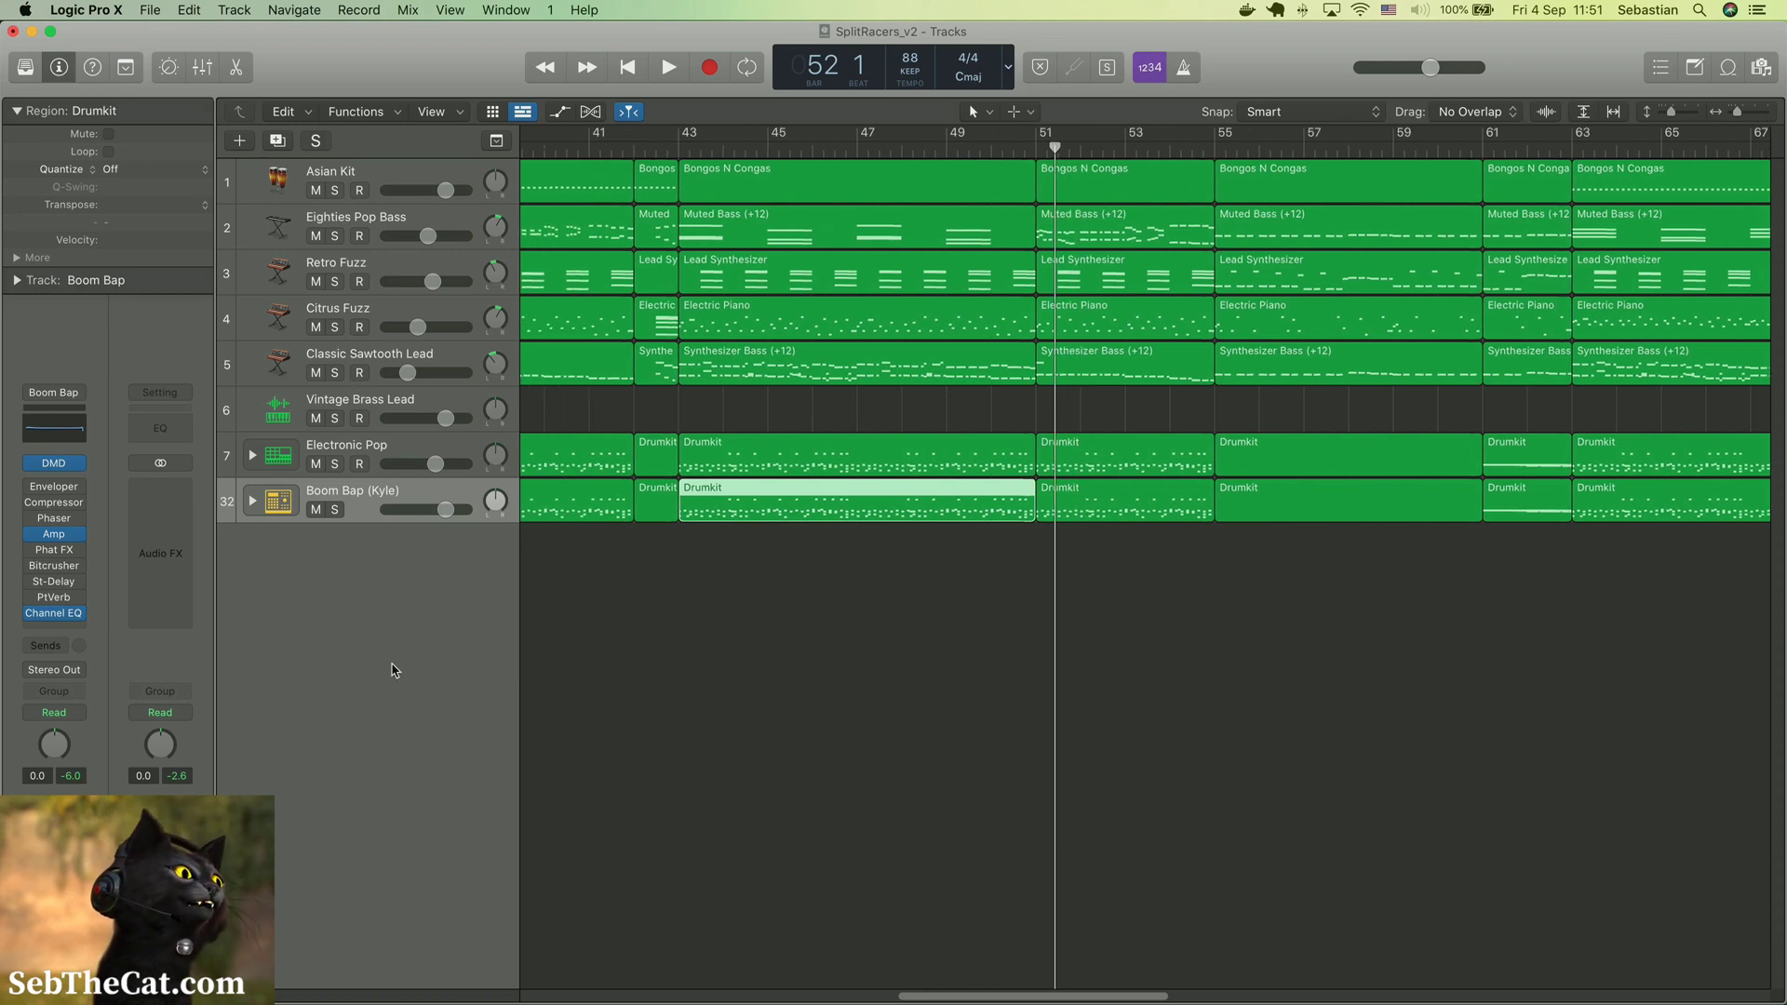
pyautogui.hscroll(10, 1032, 700)
pyautogui.hscroll(-20, 1034, 700)
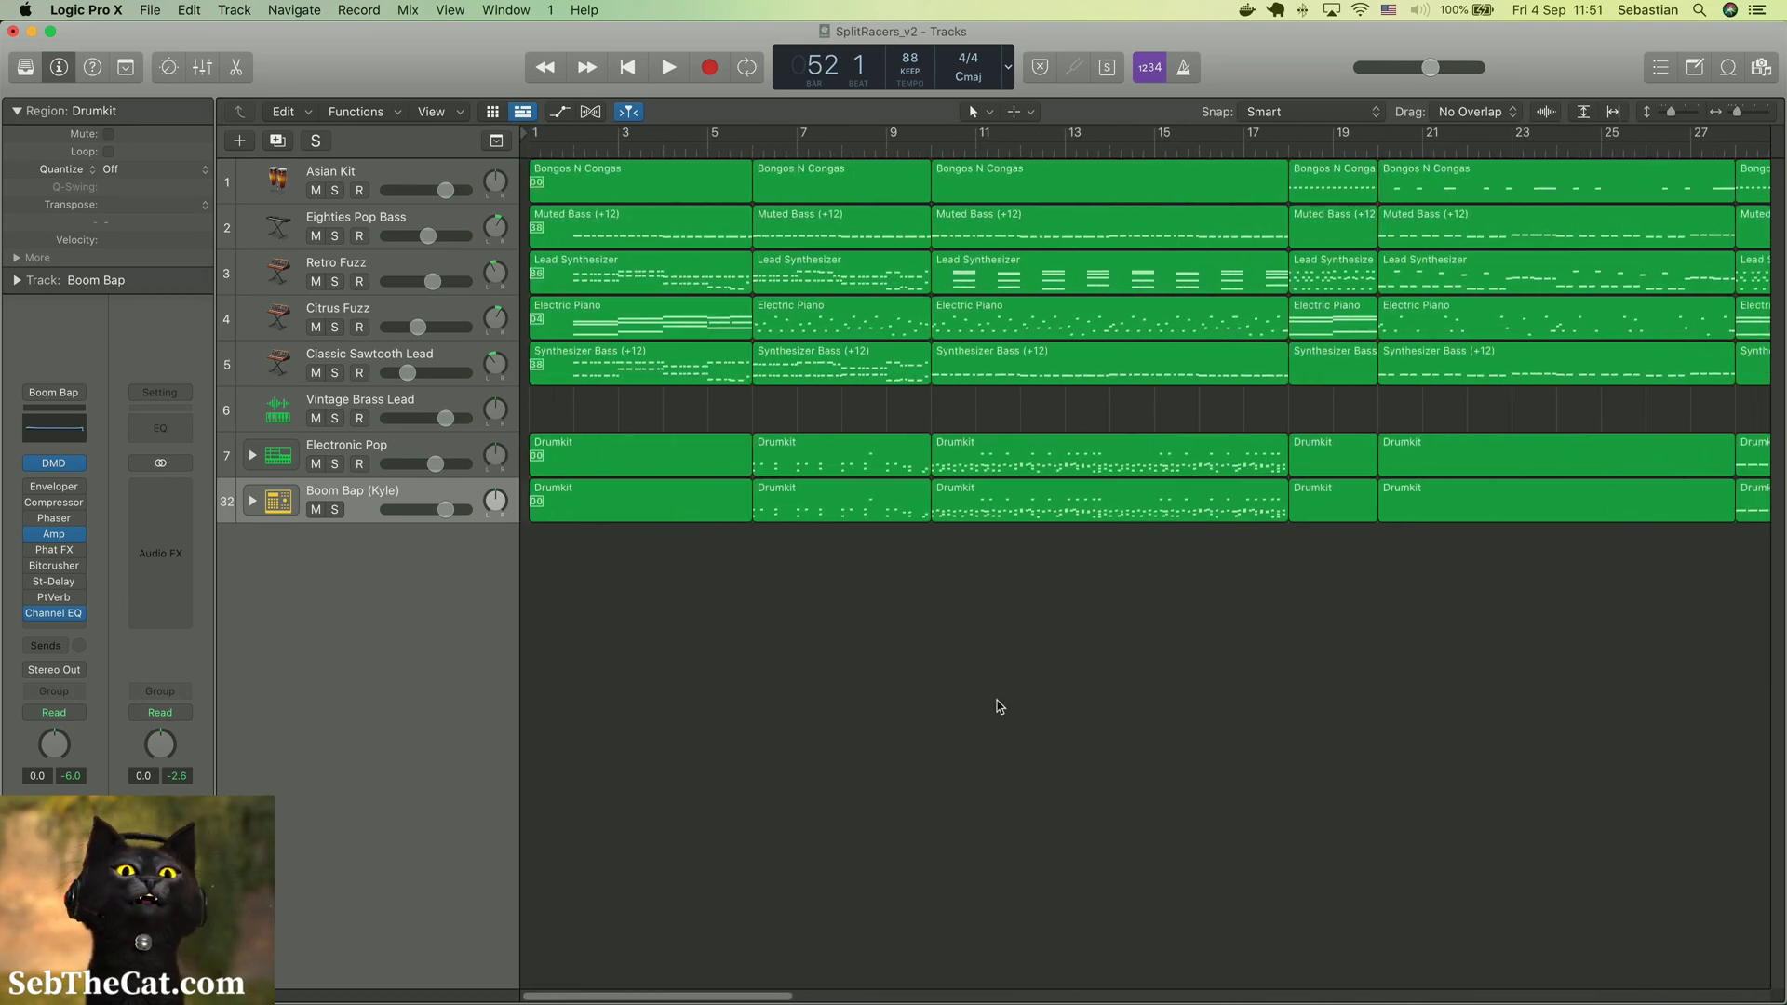
pyautogui.hscroll(10, 958, 428)
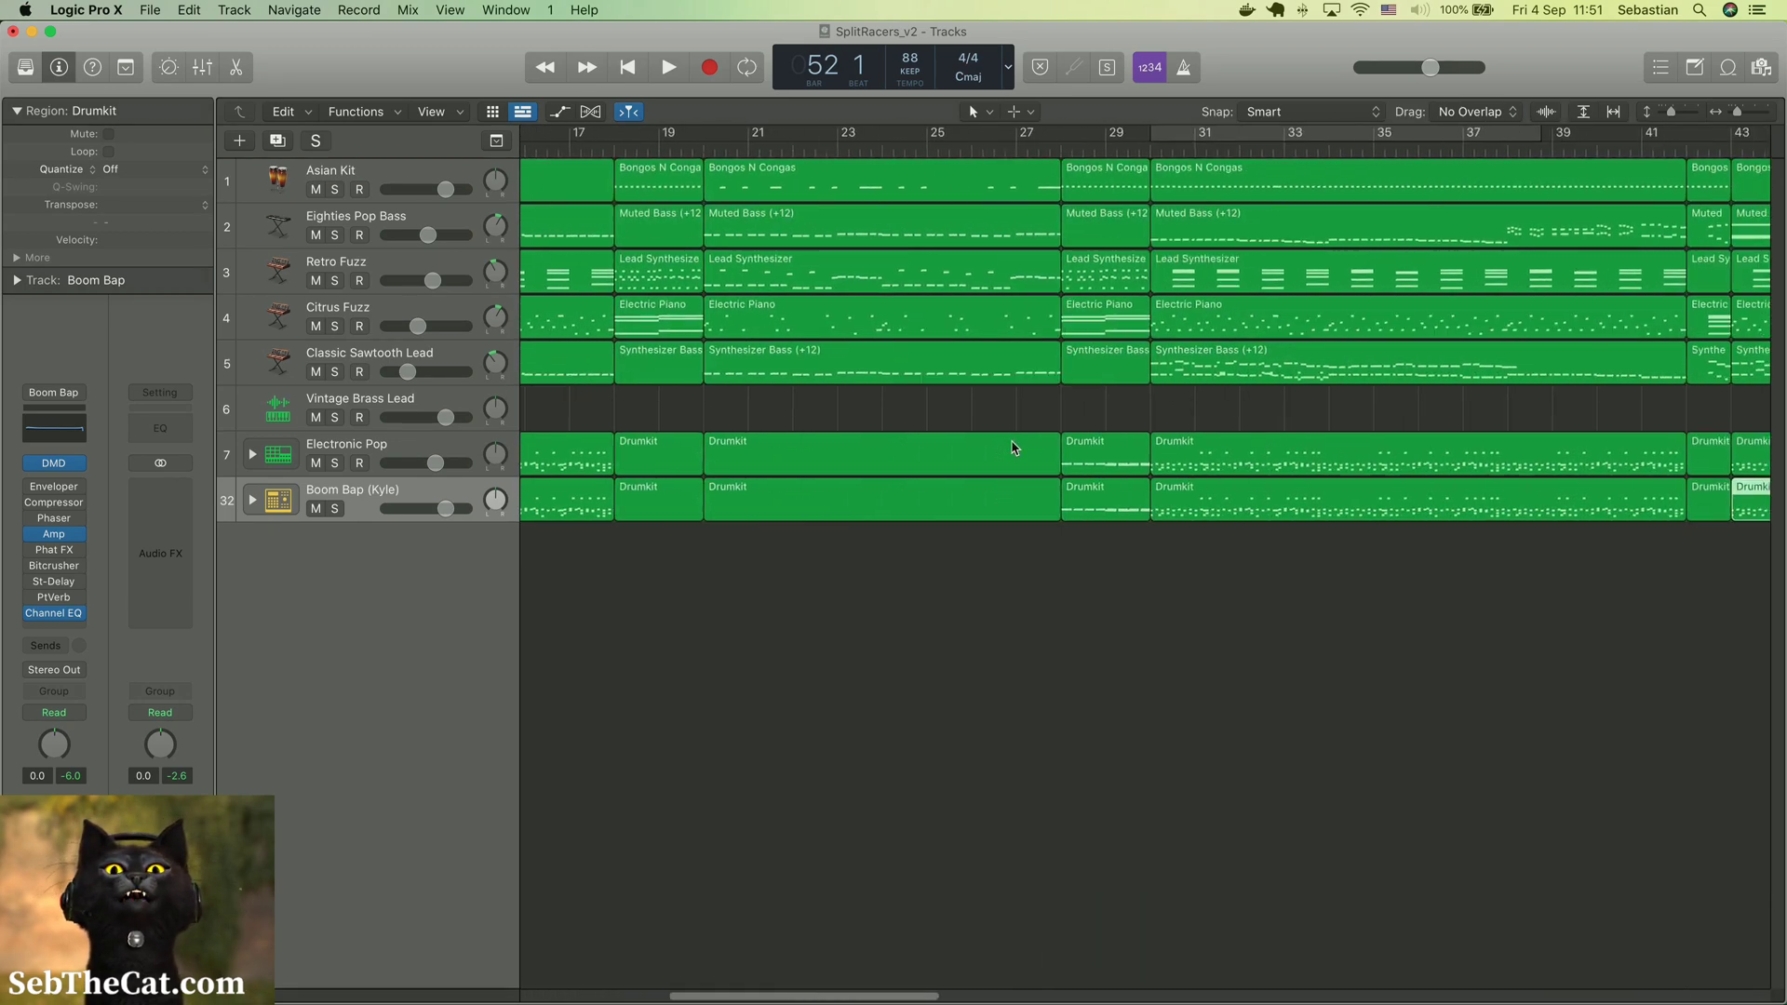
pyautogui.click(969, 377)
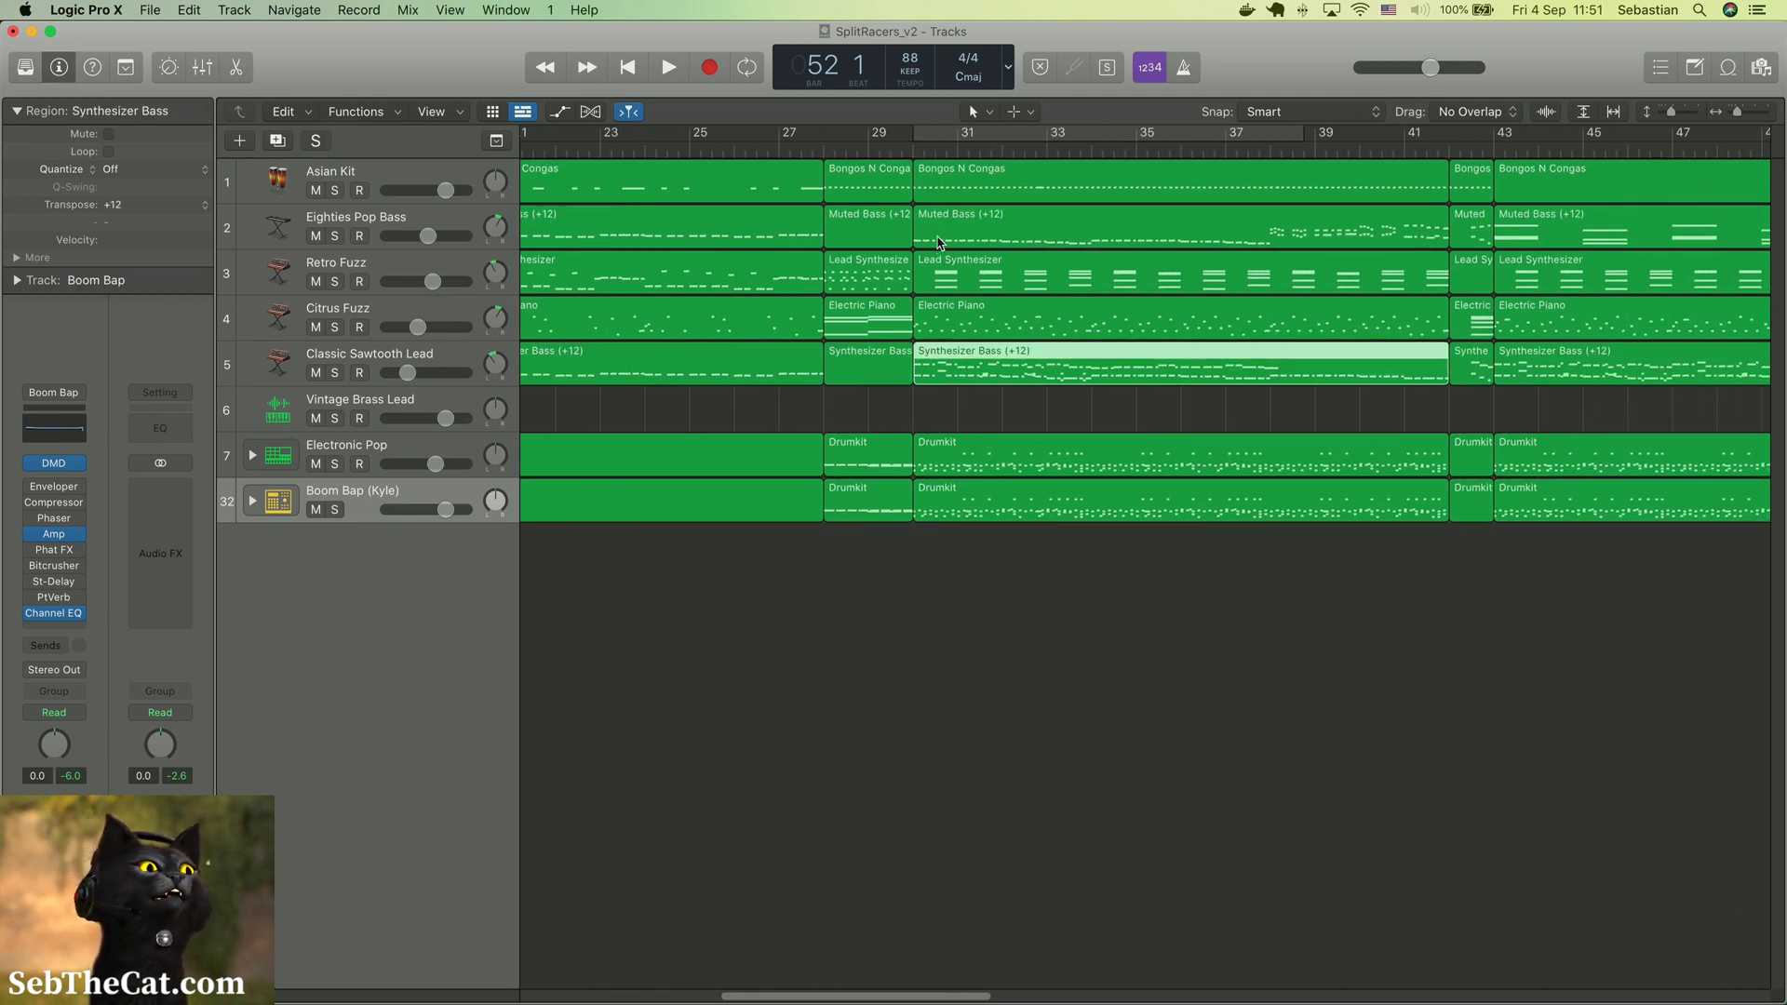
pyautogui.click(943, 333)
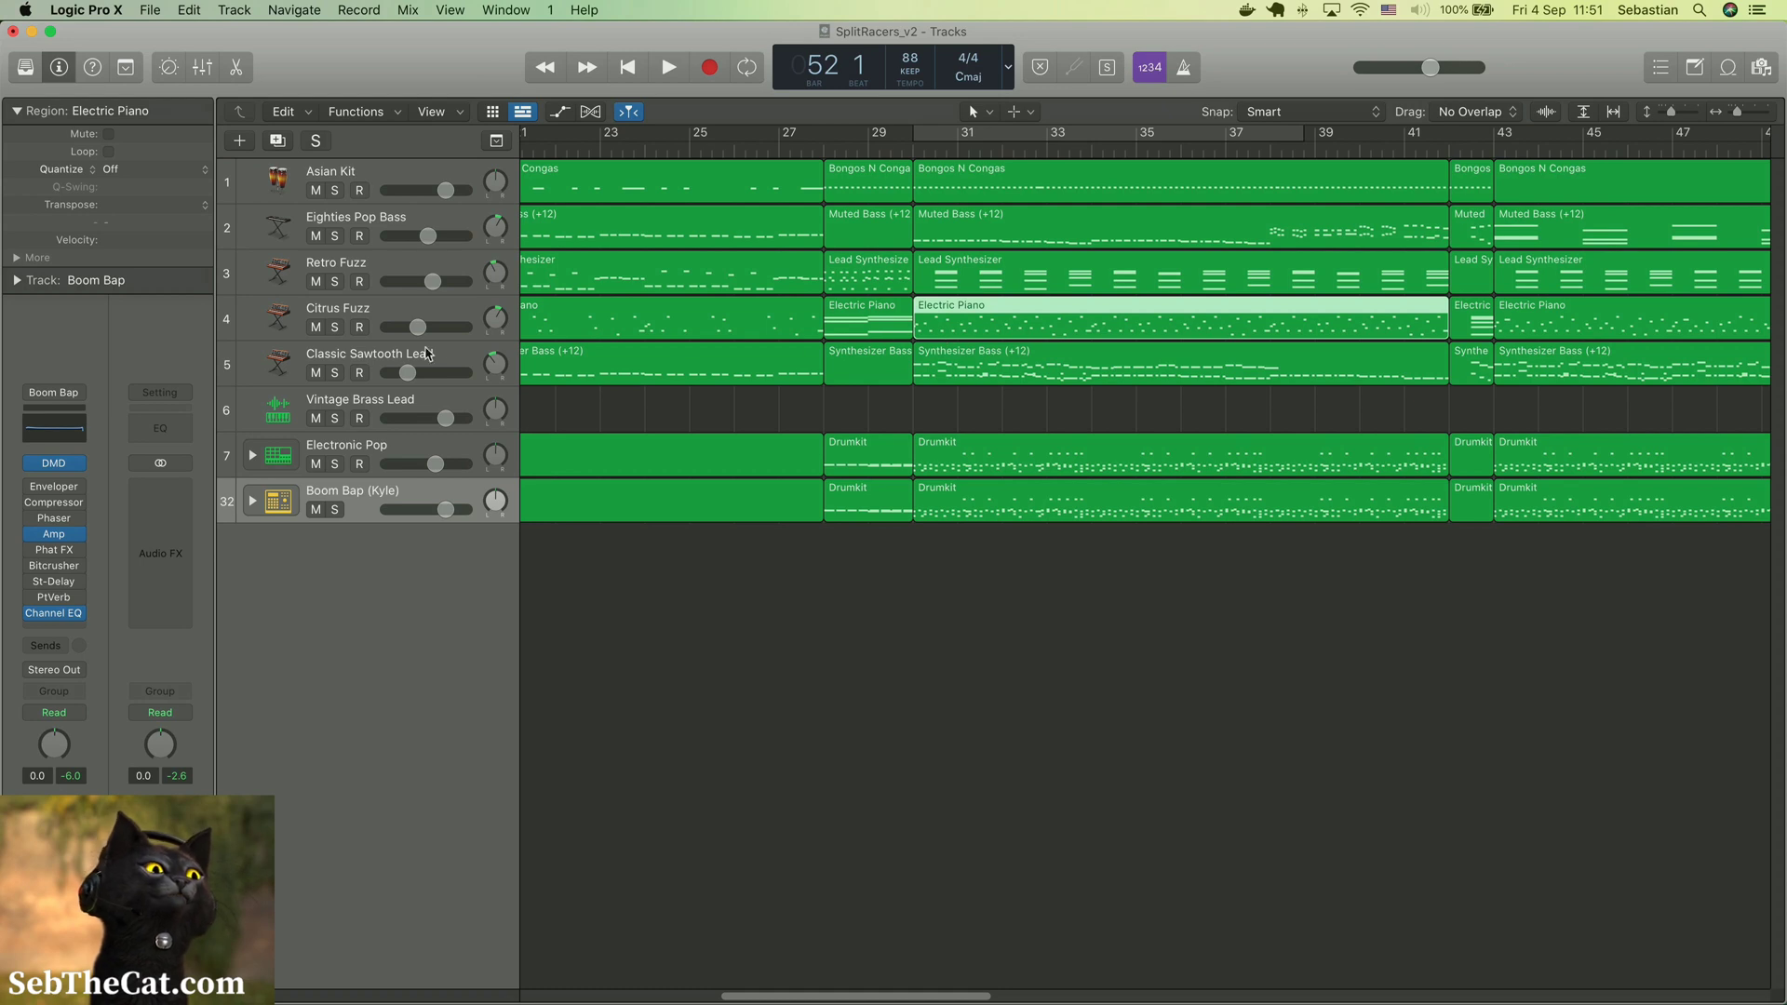
pyautogui.click(906, 156)
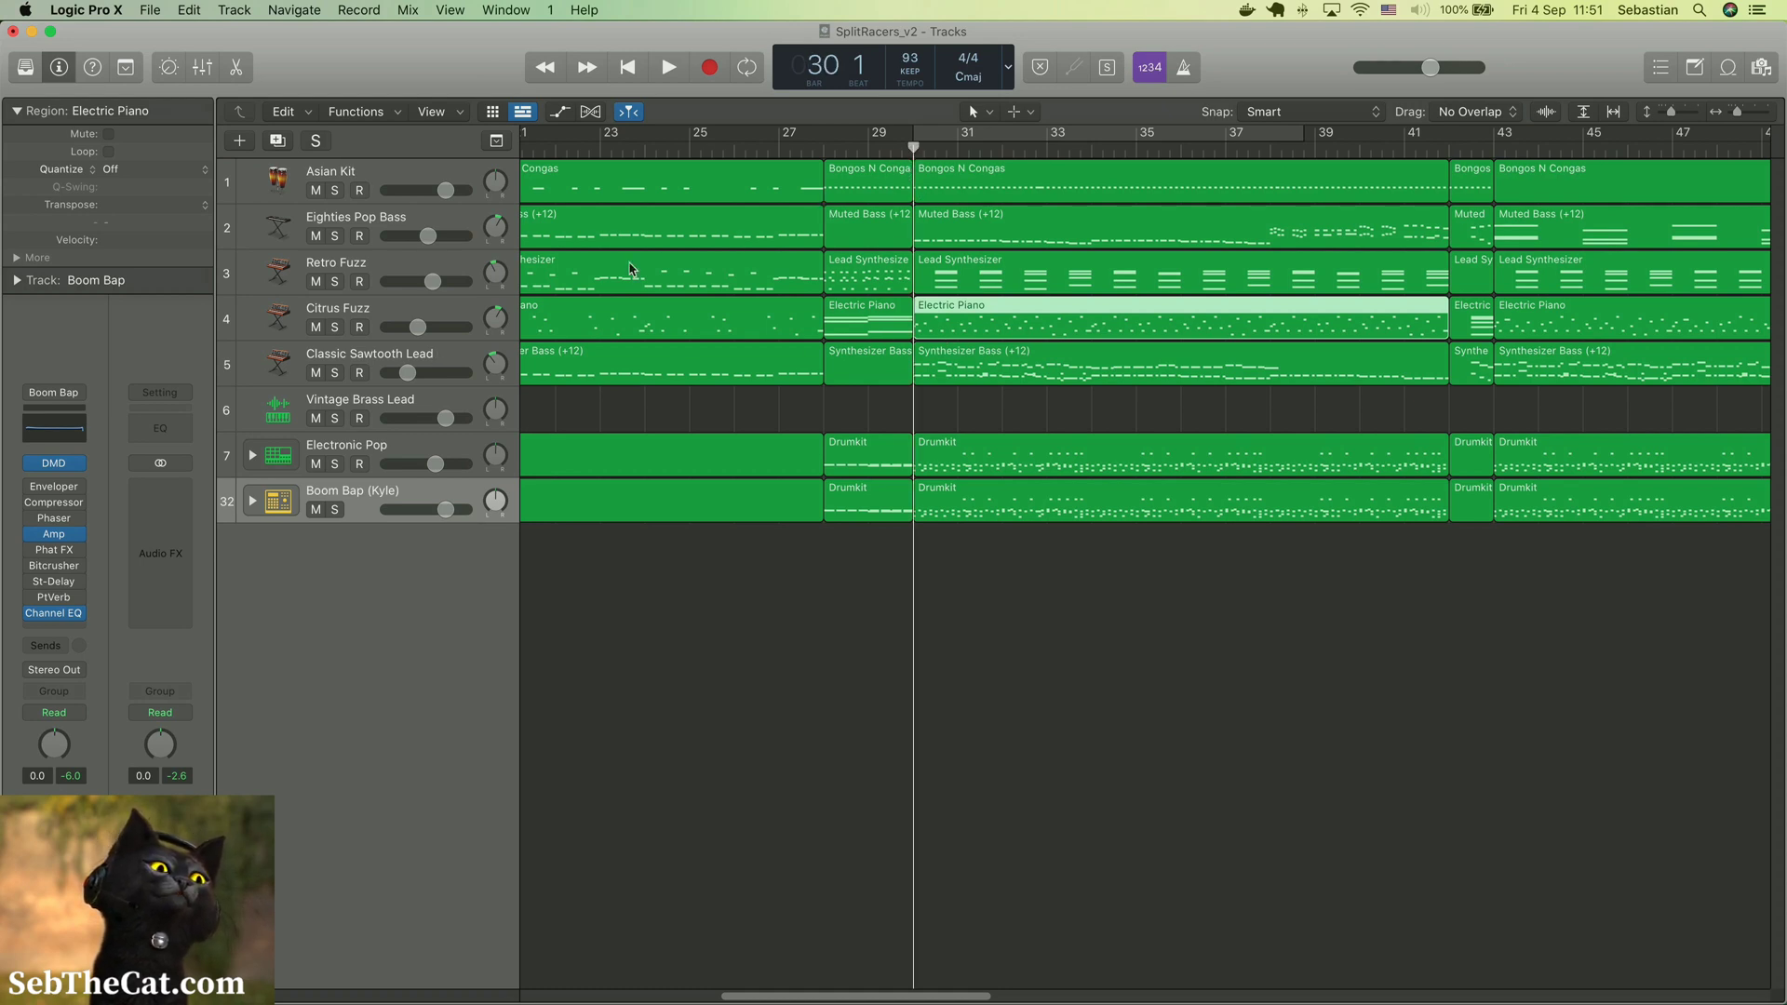
# Solo the Citrus Fuzz track and leave it unmuted
pyautogui.click(316, 328)
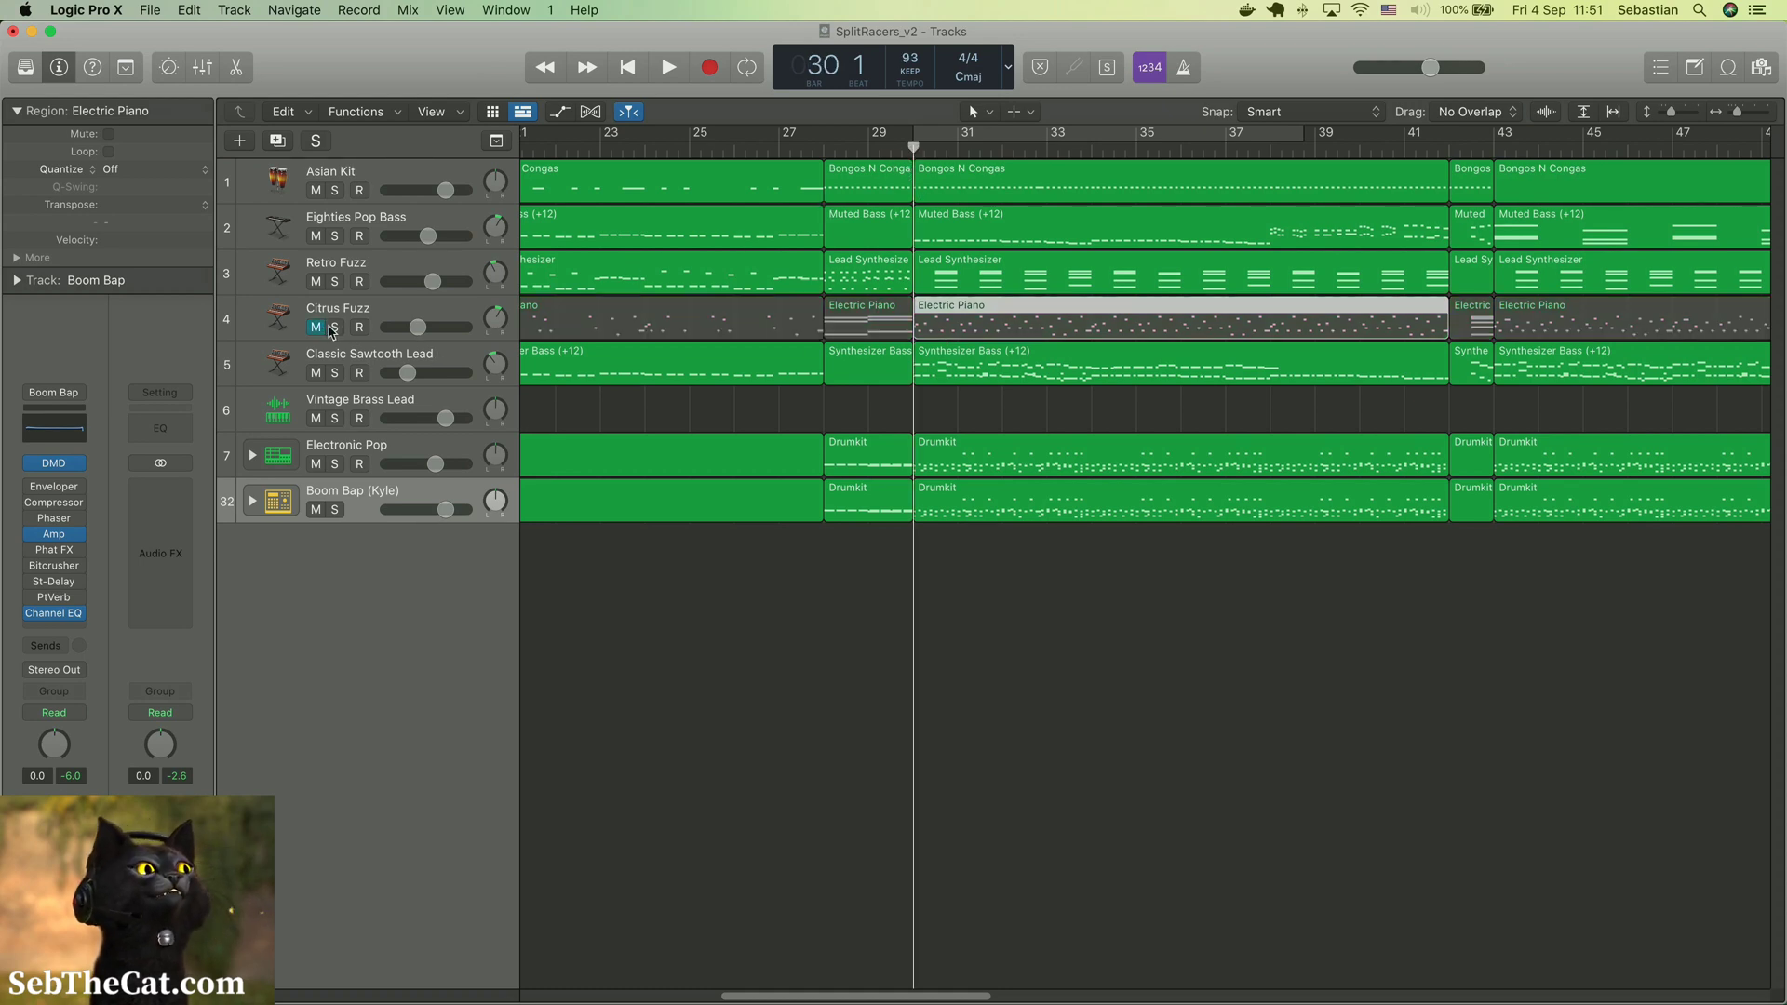
pyautogui.click(335, 328)
pyautogui.click(316, 328)
pyautogui.click(316, 327)
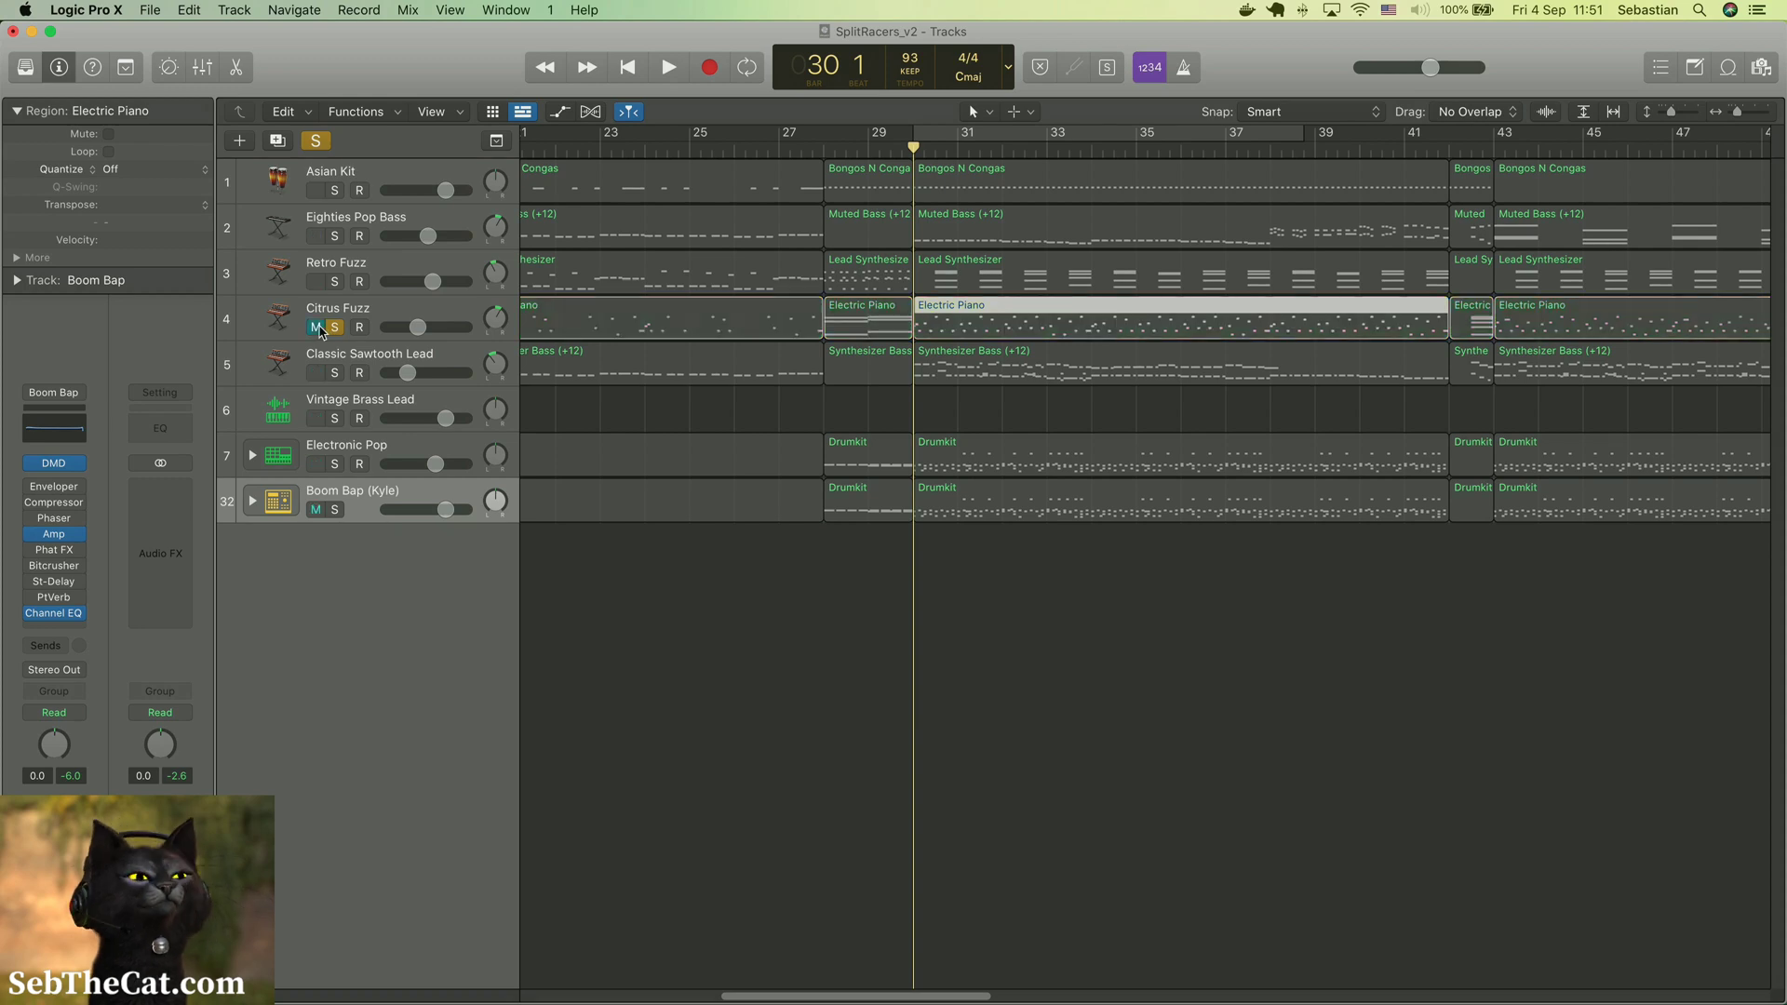
pyautogui.click(317, 327)
# Play the soloed Citrus Fuzz track from bar 30 to about bar 40 to listen to its sound
pyautogui.press('space')
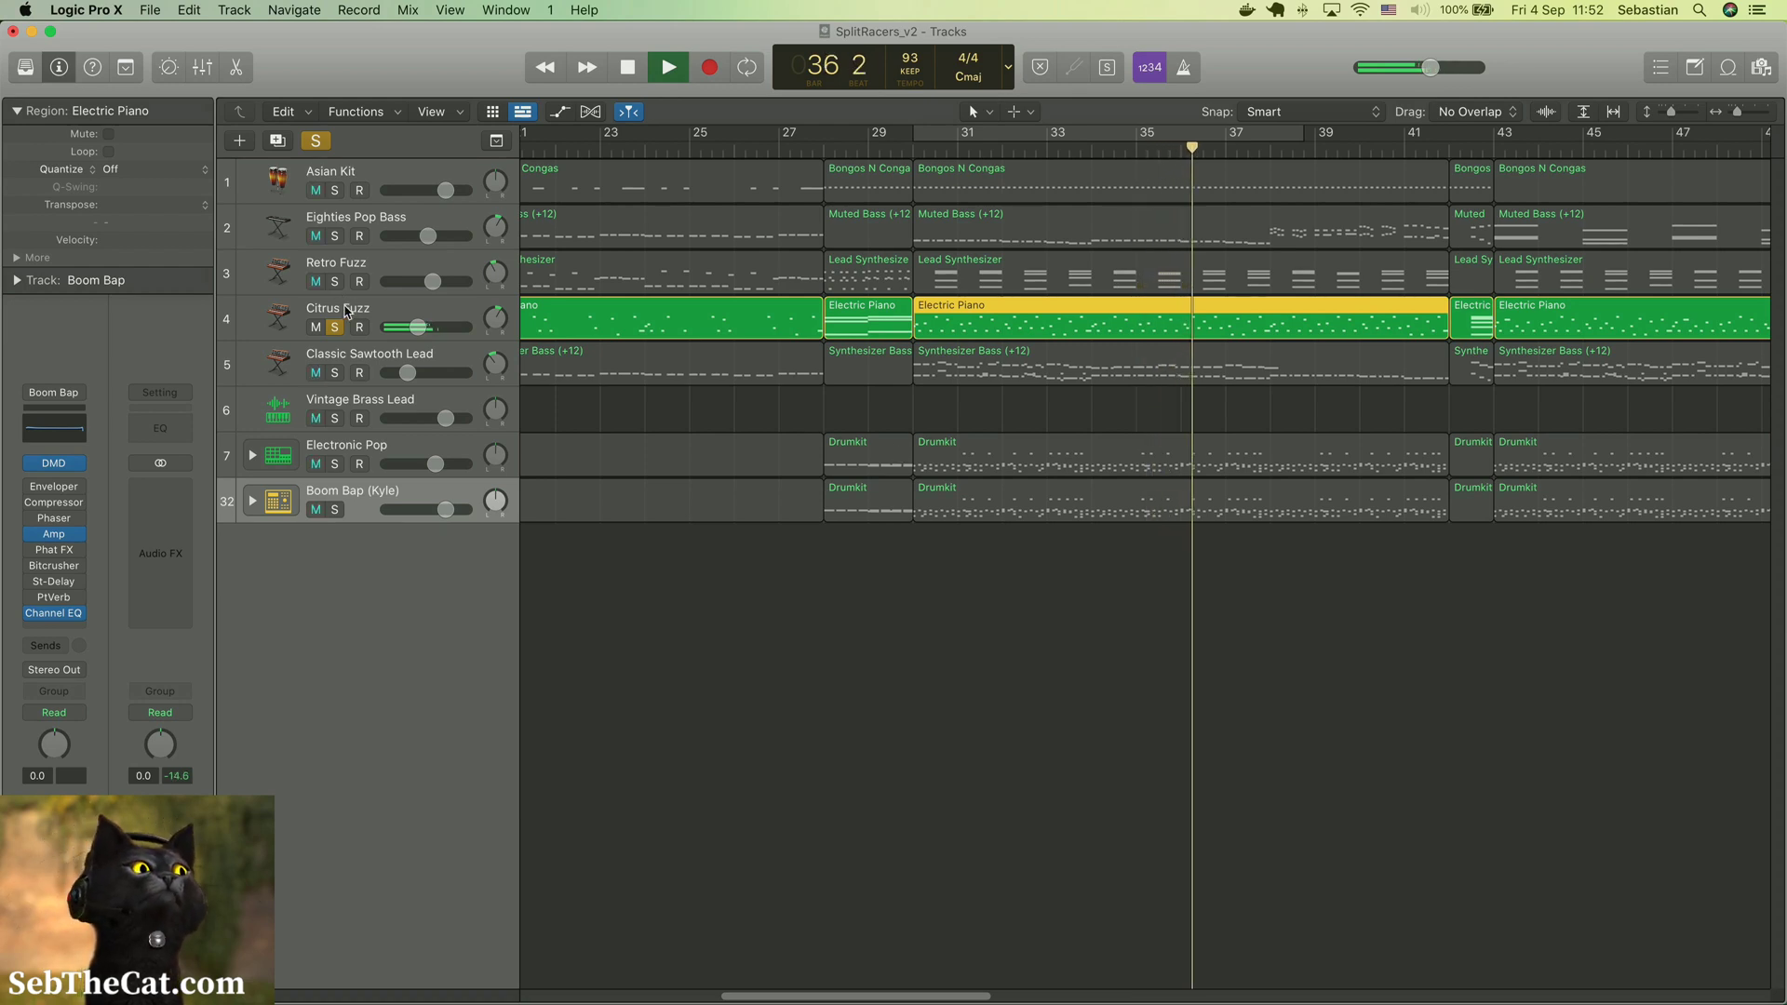
pyautogui.moveTo(35, 489)
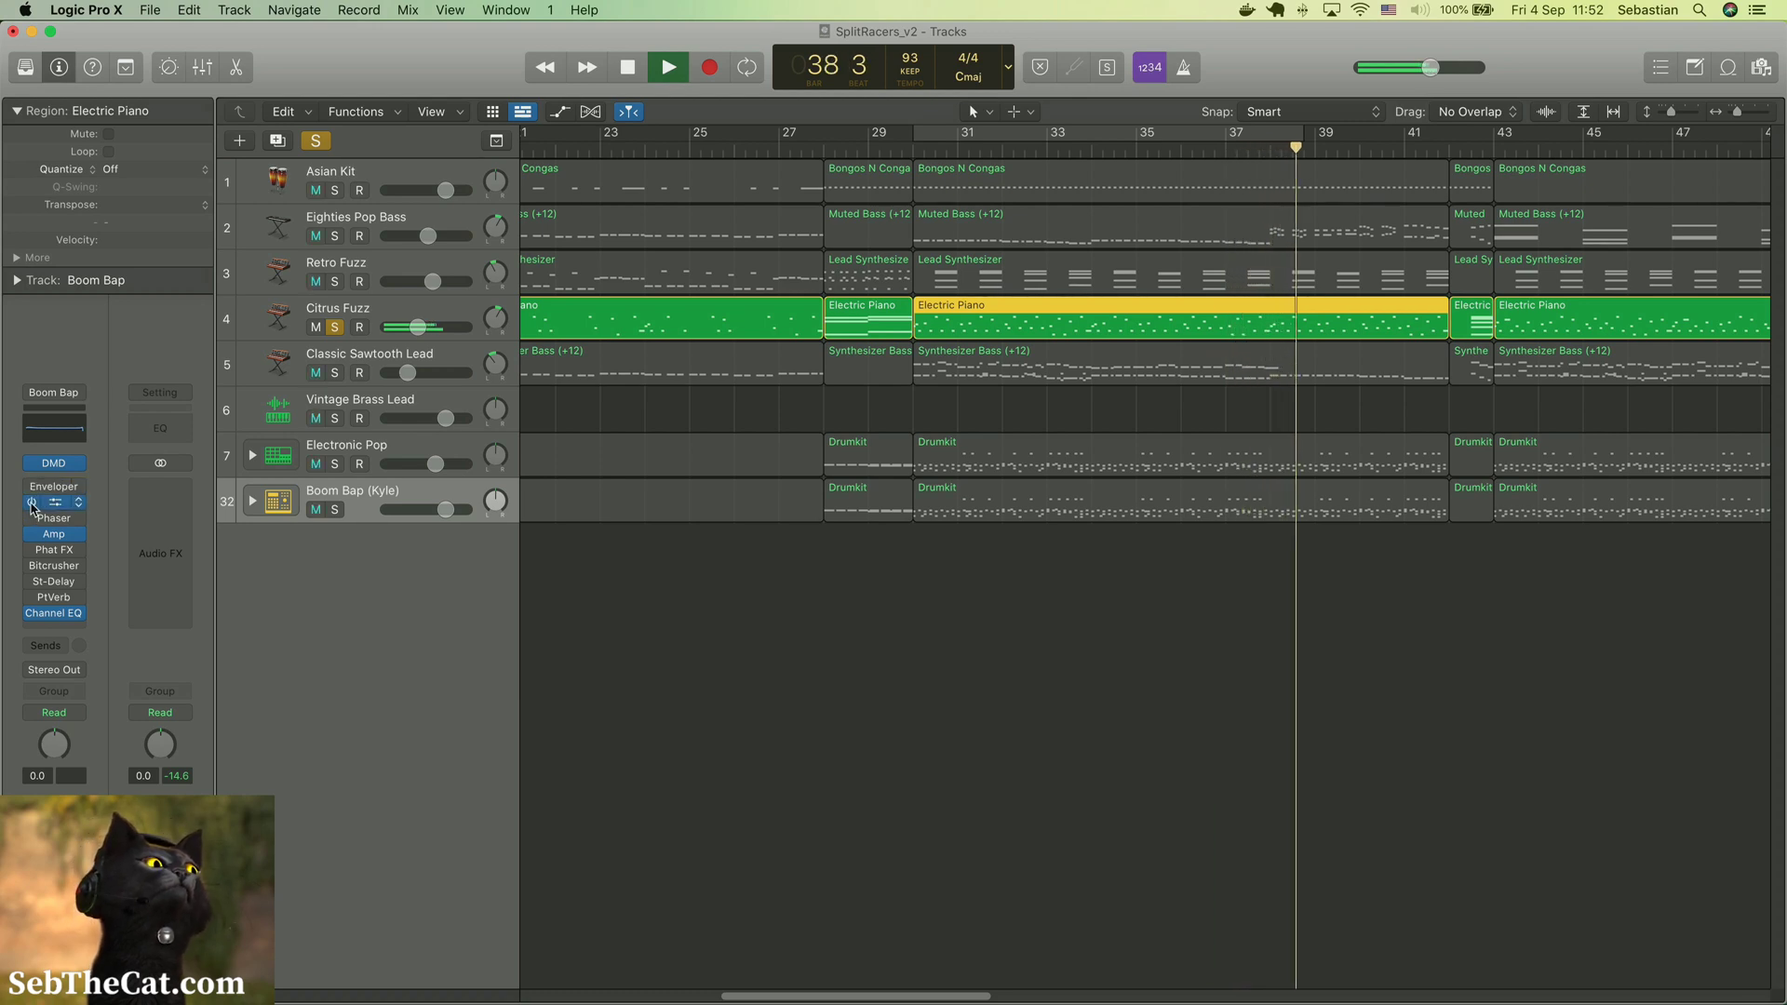
pyautogui.moveTo(32, 568)
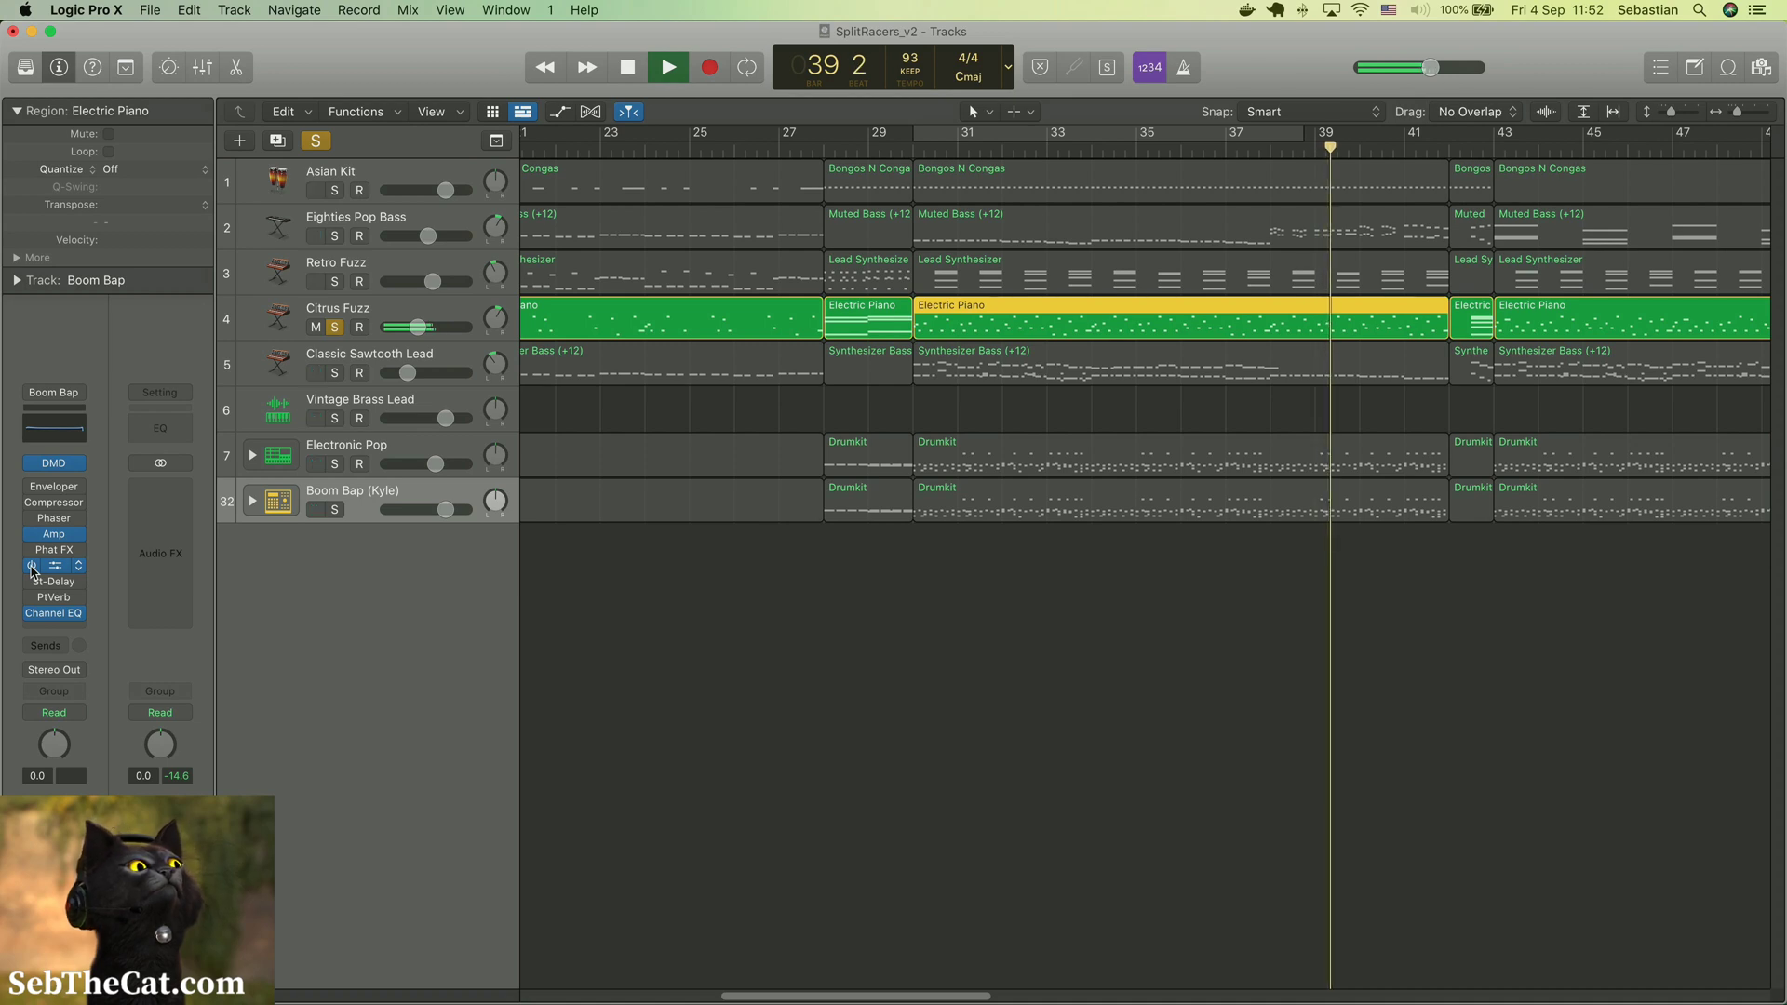
pyautogui.press('space')
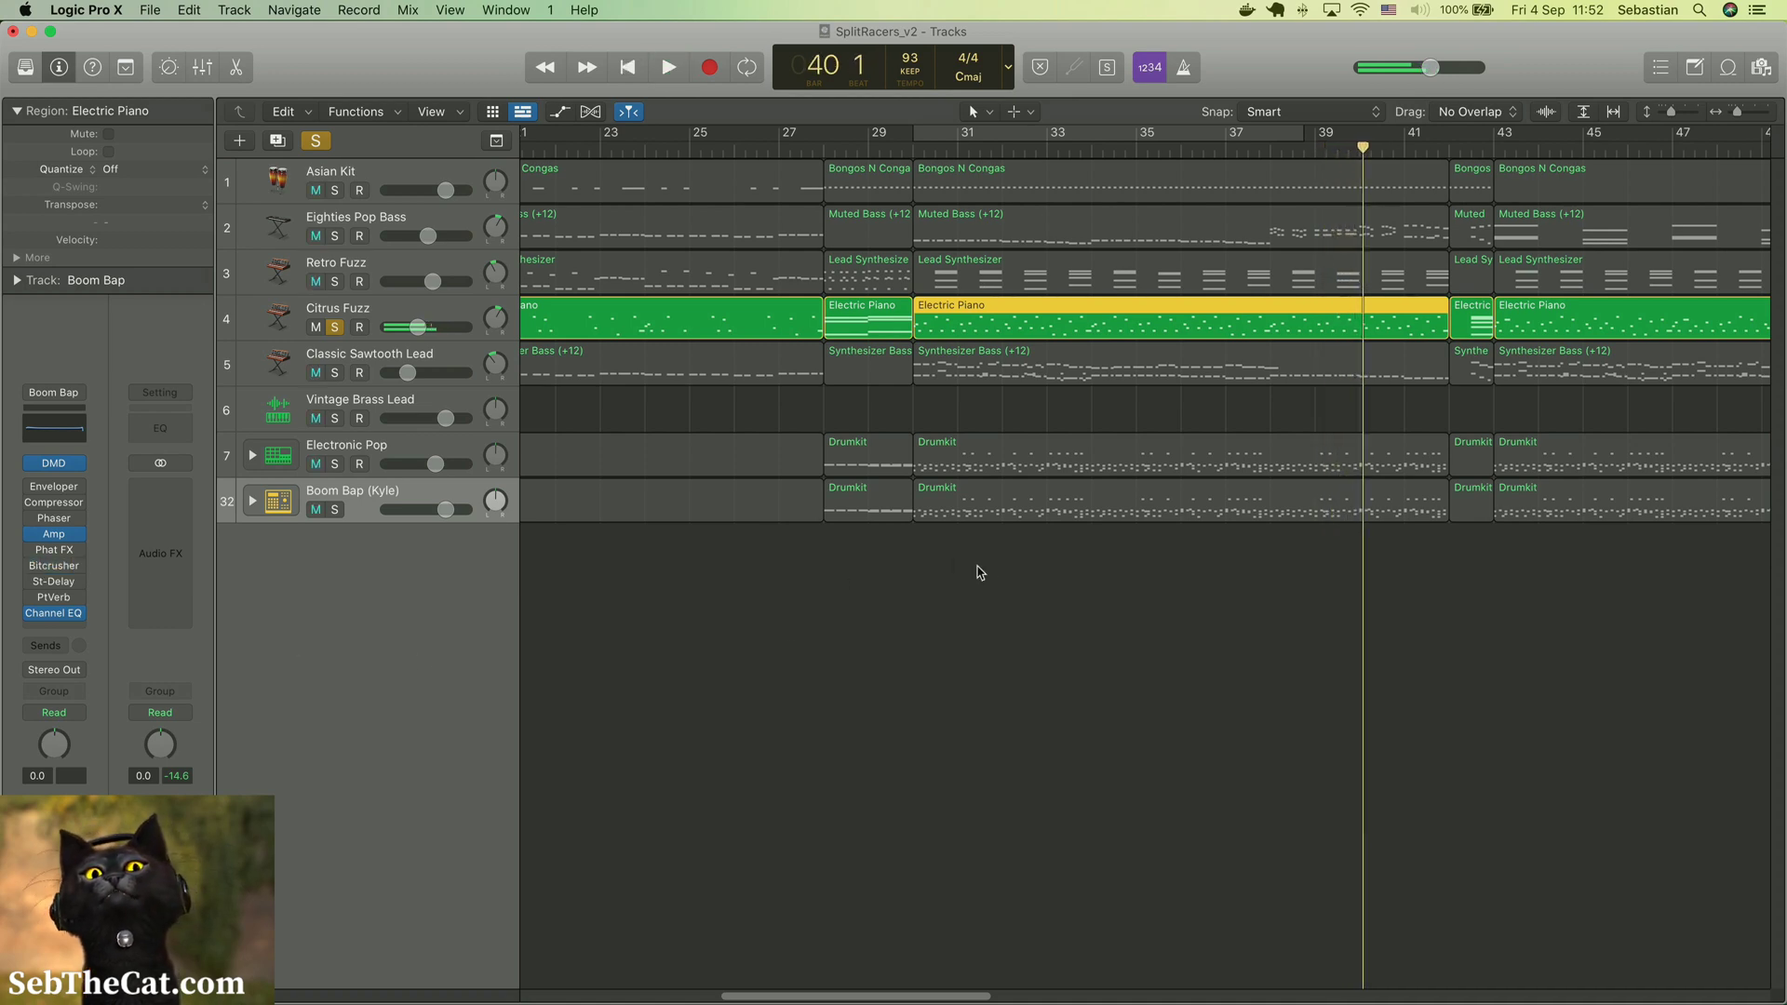
pyautogui.hscroll(10, 1229, 315)
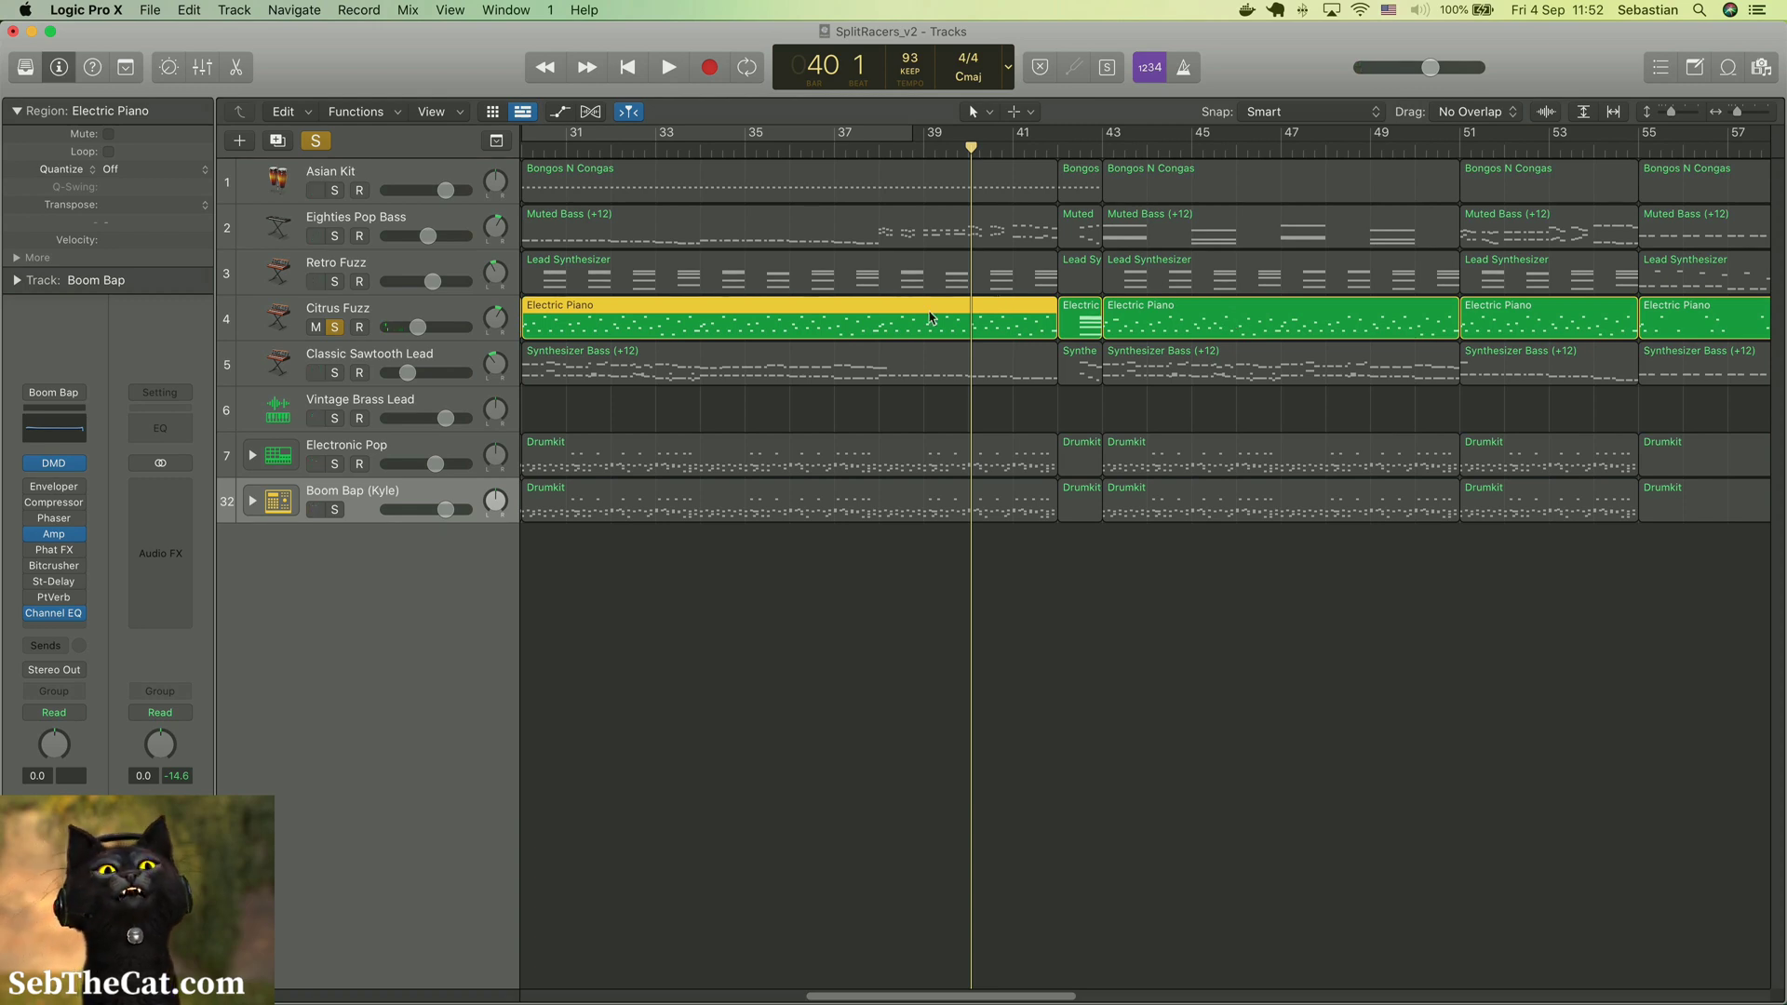
pyautogui.hscroll(6, 1136, 381)
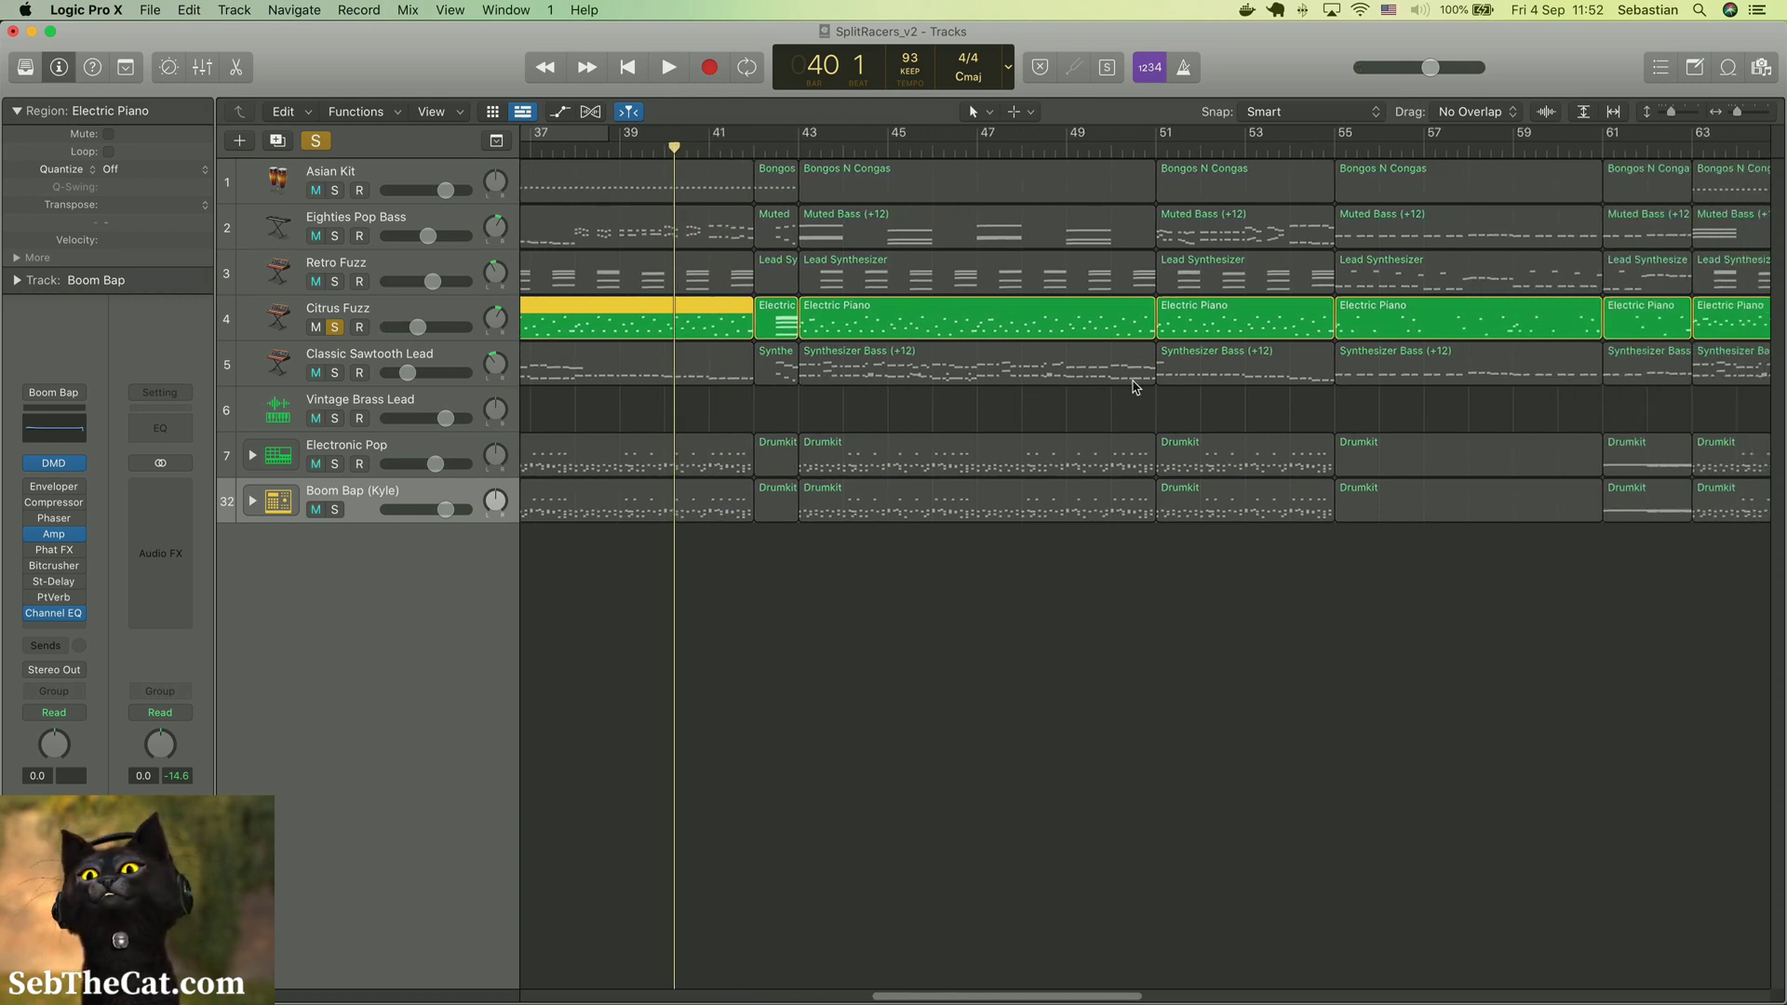